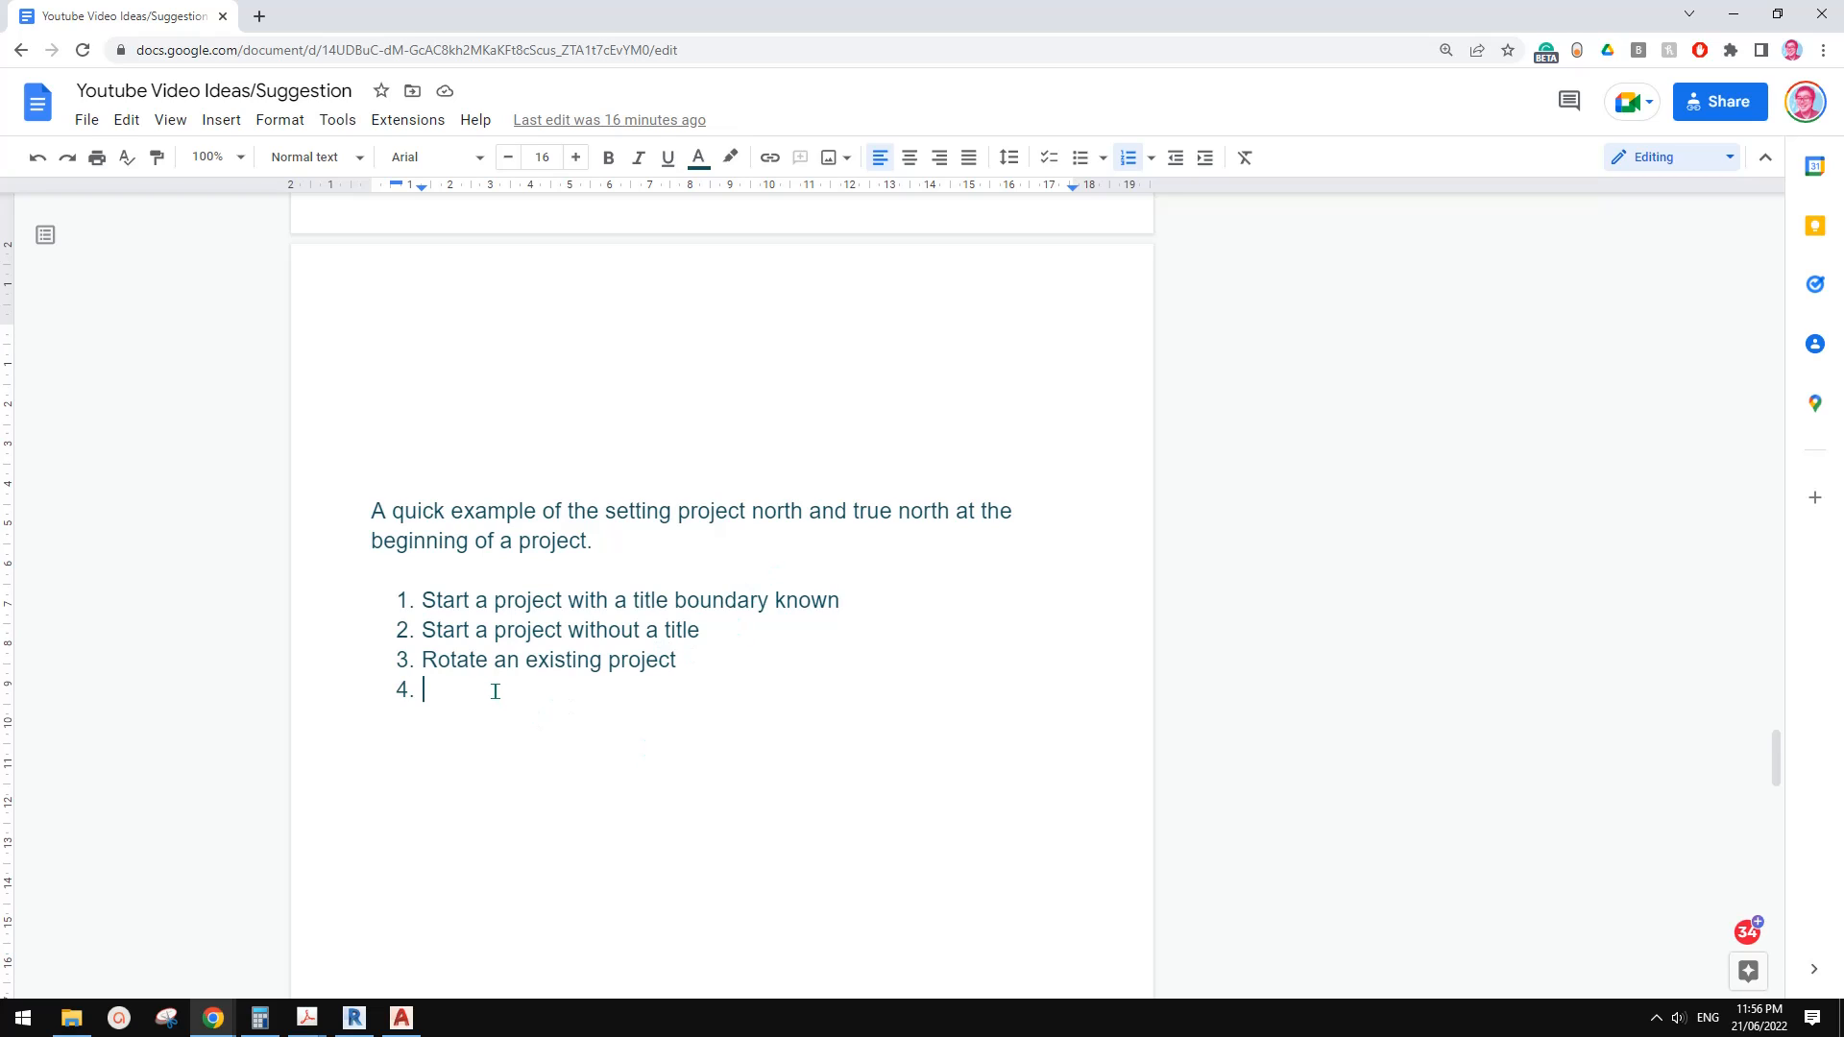
text(a)
key(BackSpace)
text(F)
key(BackSpace)
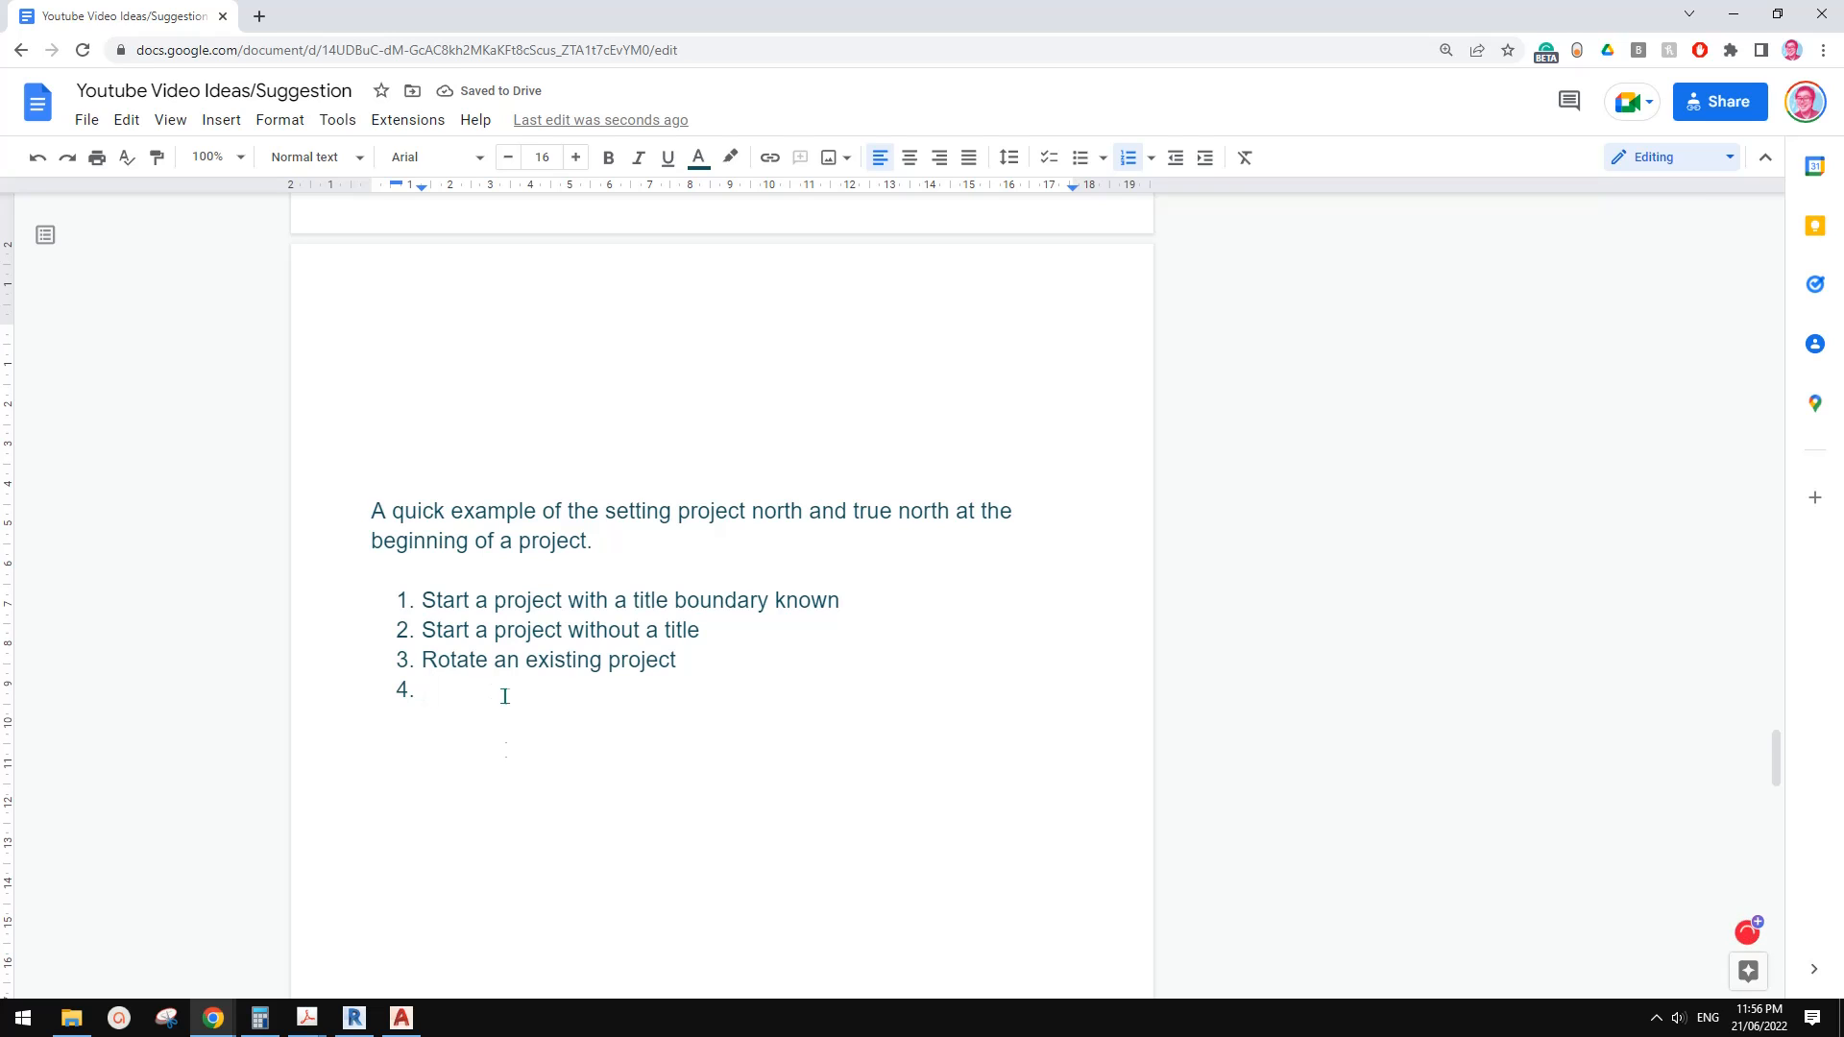
Switch to Revit and create a new project from the defaultAUSENU template
click(352, 1025)
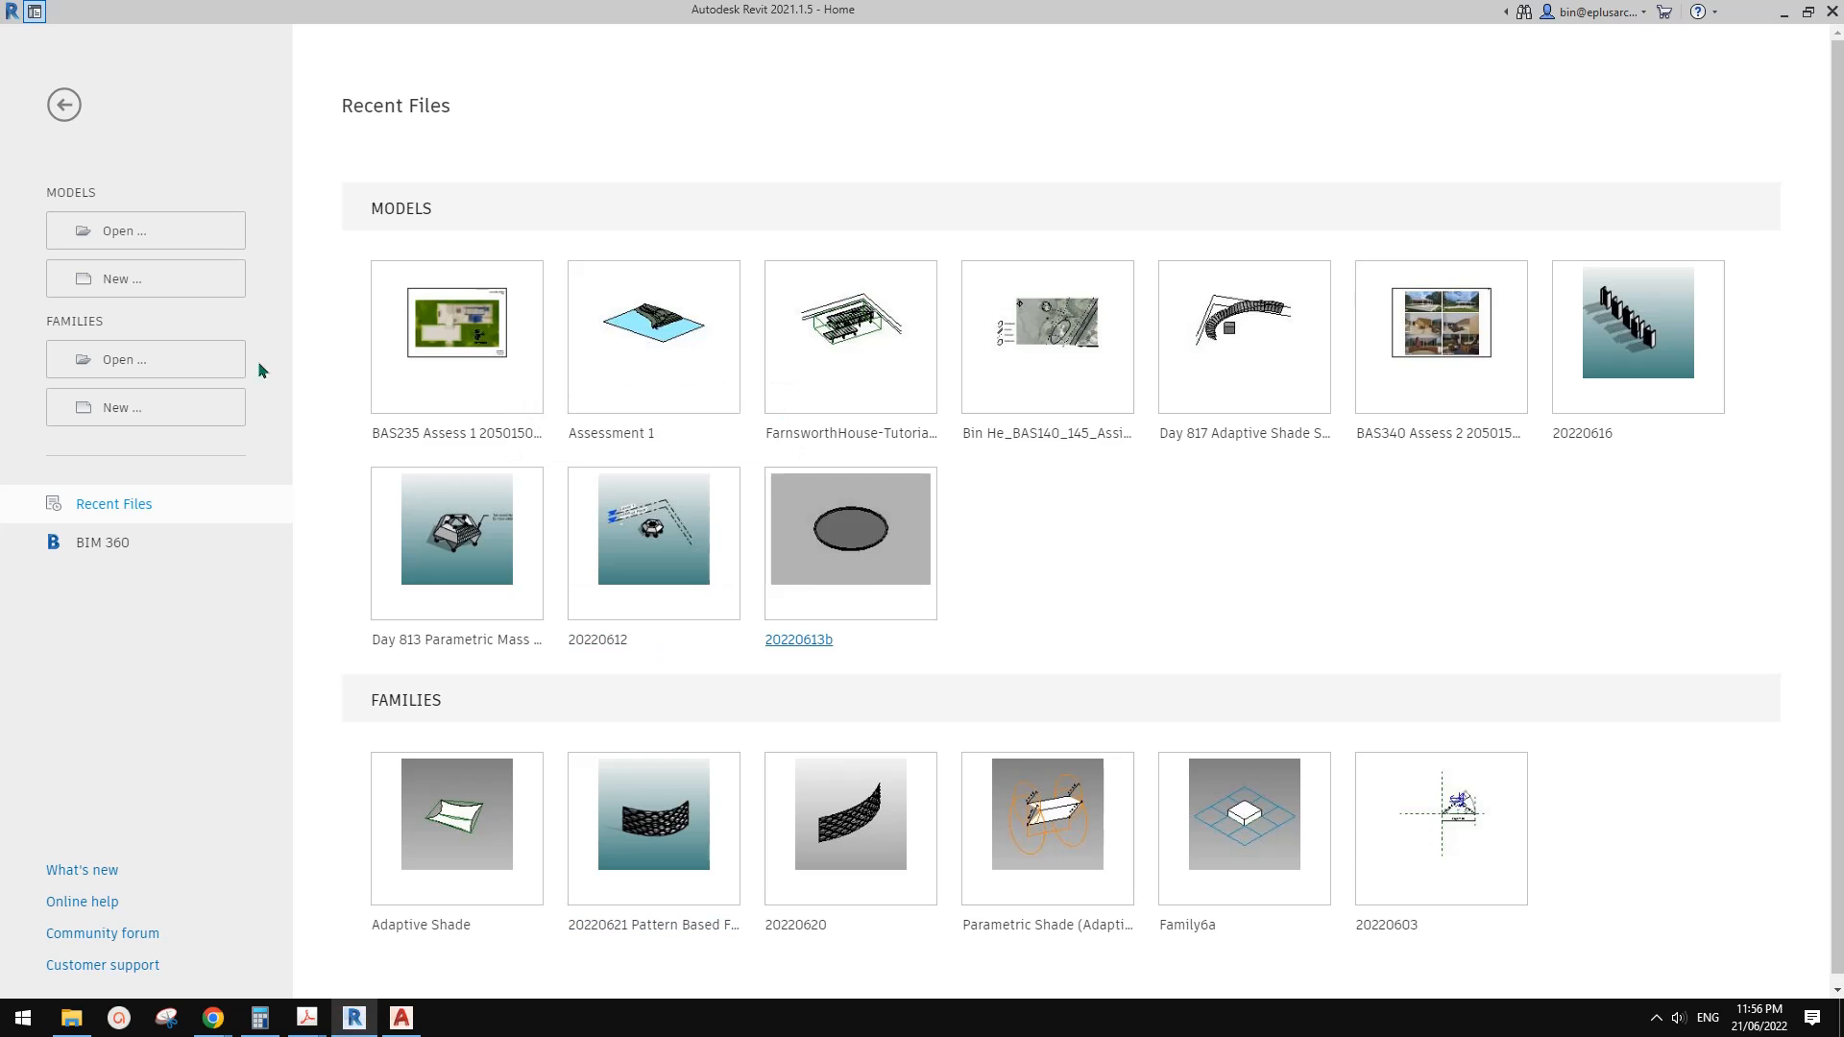
click(151, 282)
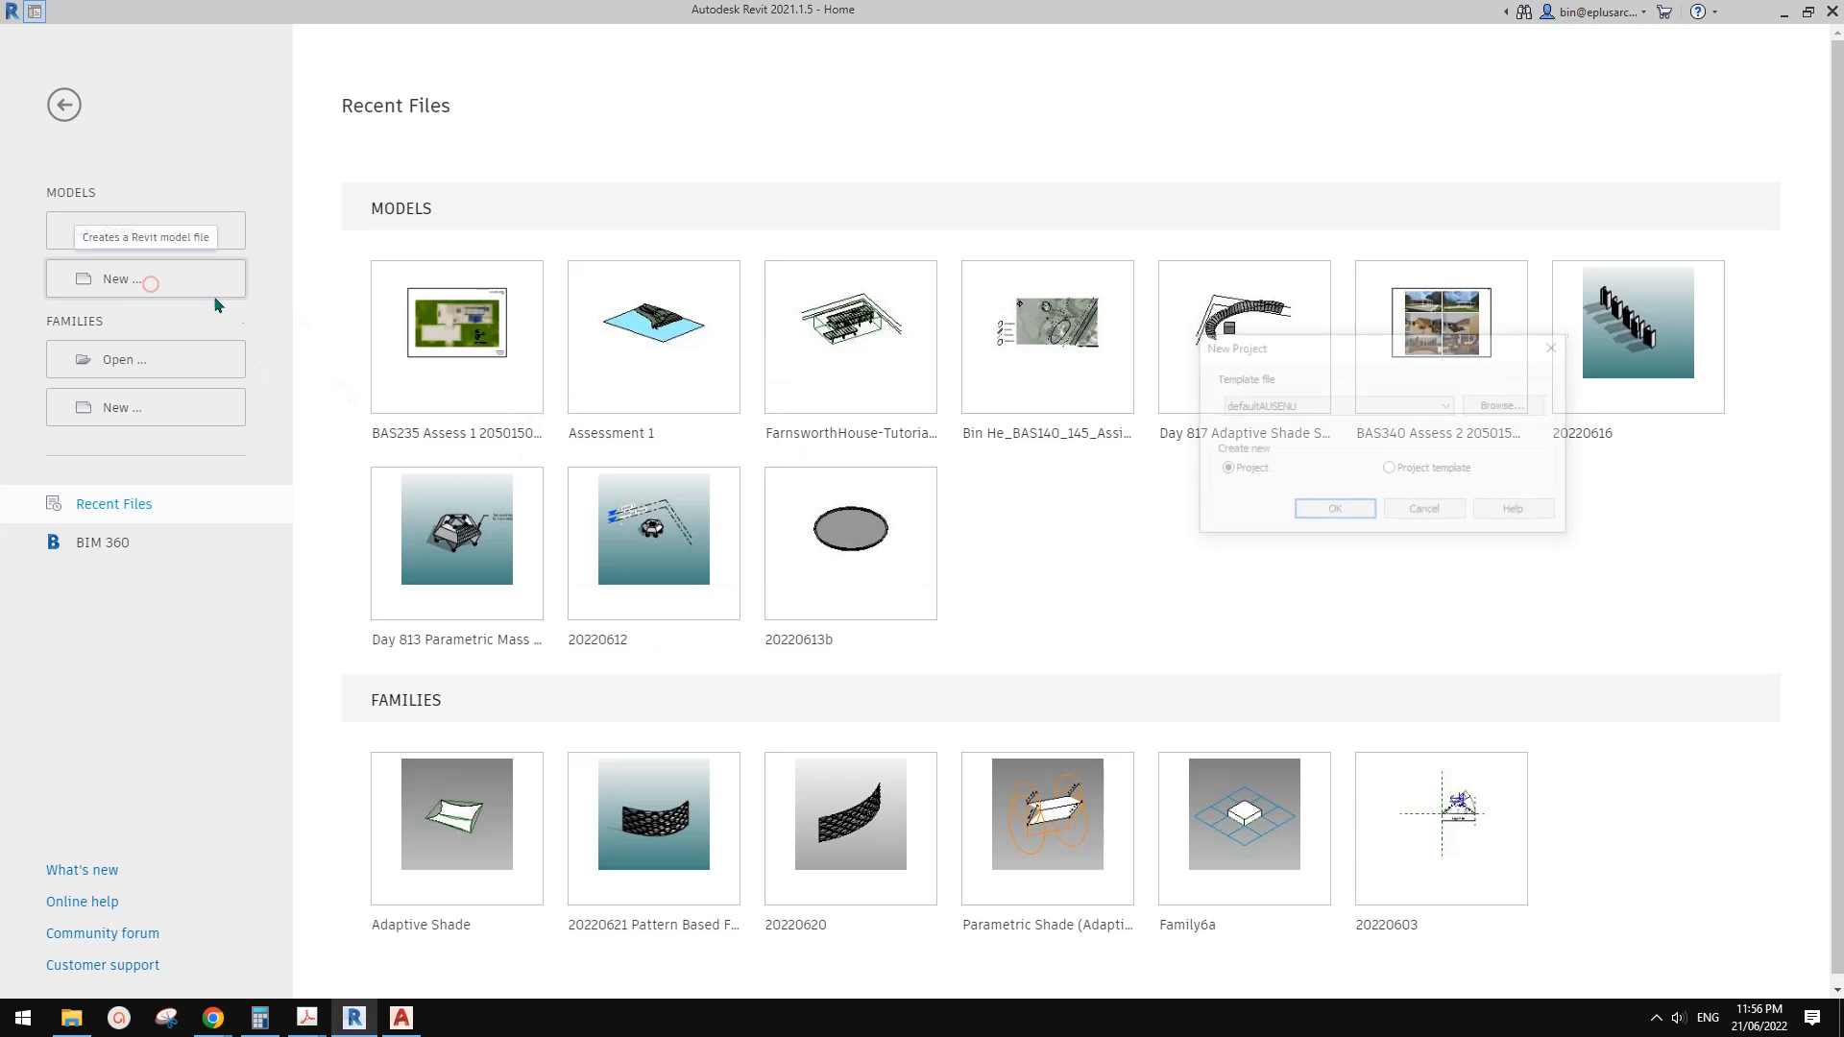
click(1355, 513)
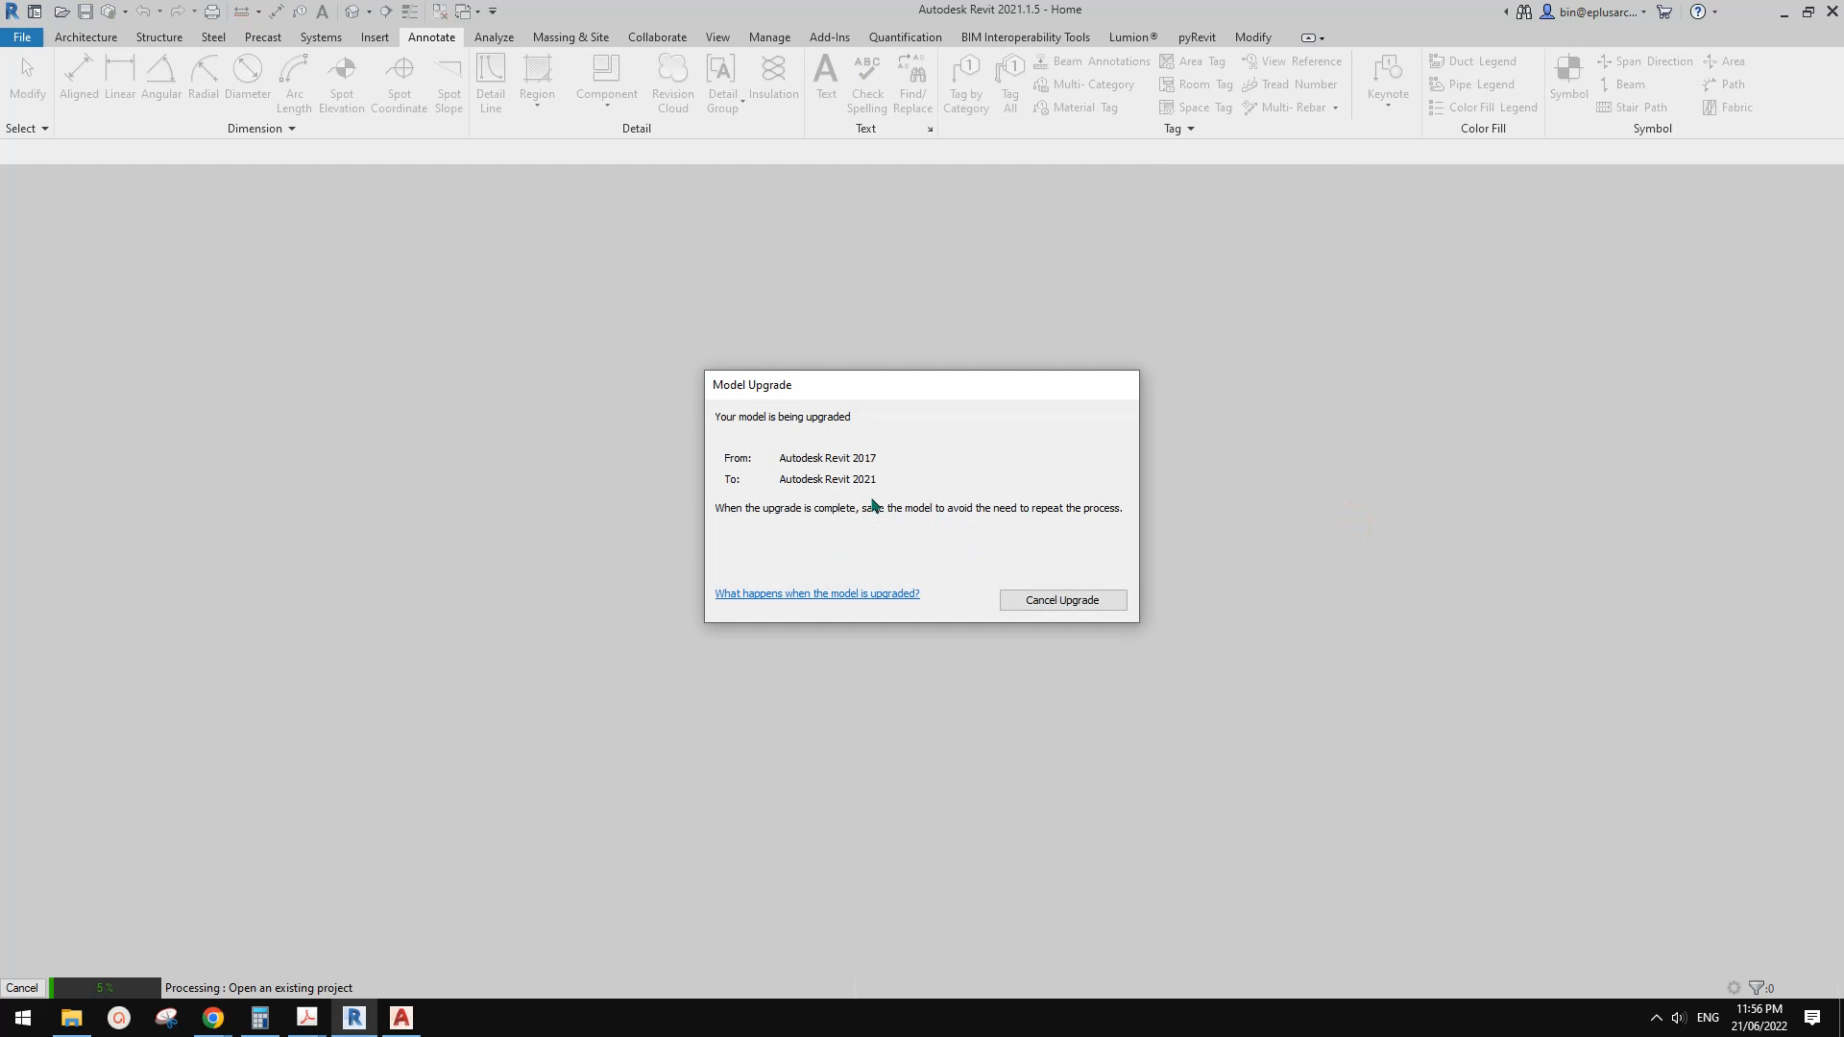
Switch to AutoCAD, quit it to close test.dwg, and return to Revit
click(353, 1018)
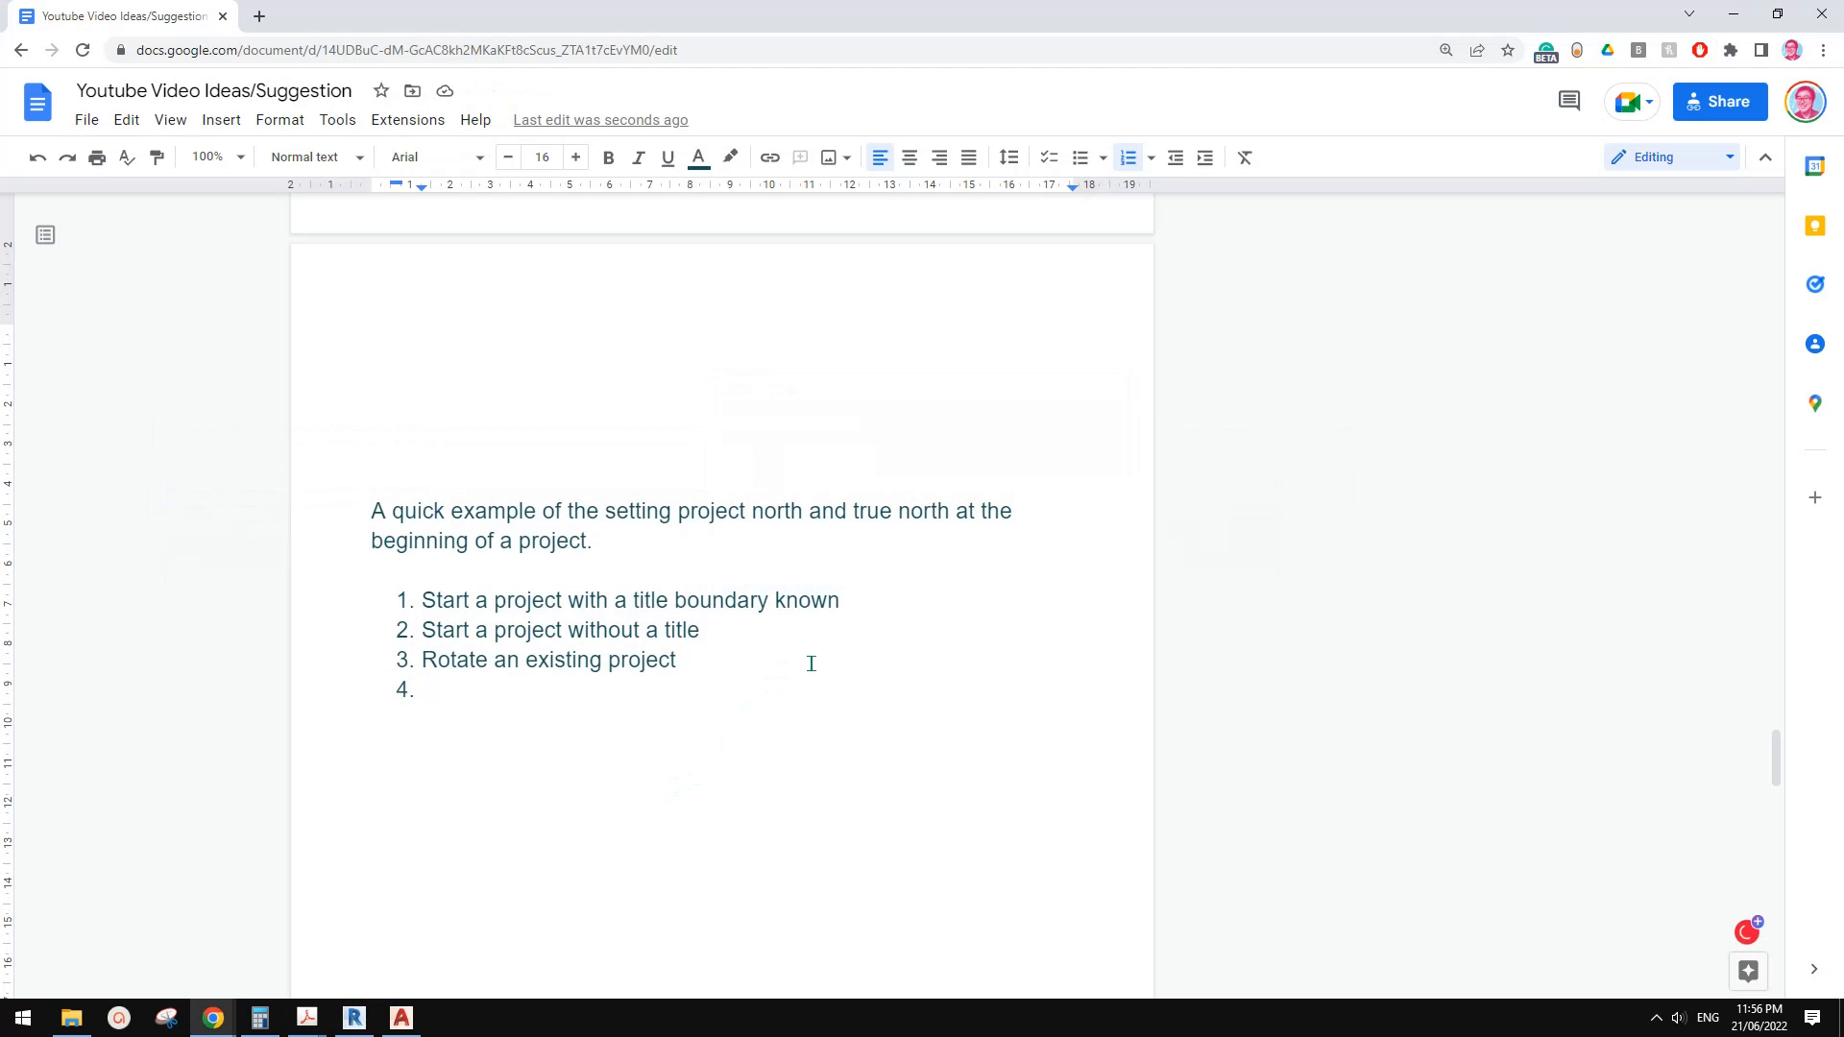
click(401, 1018)
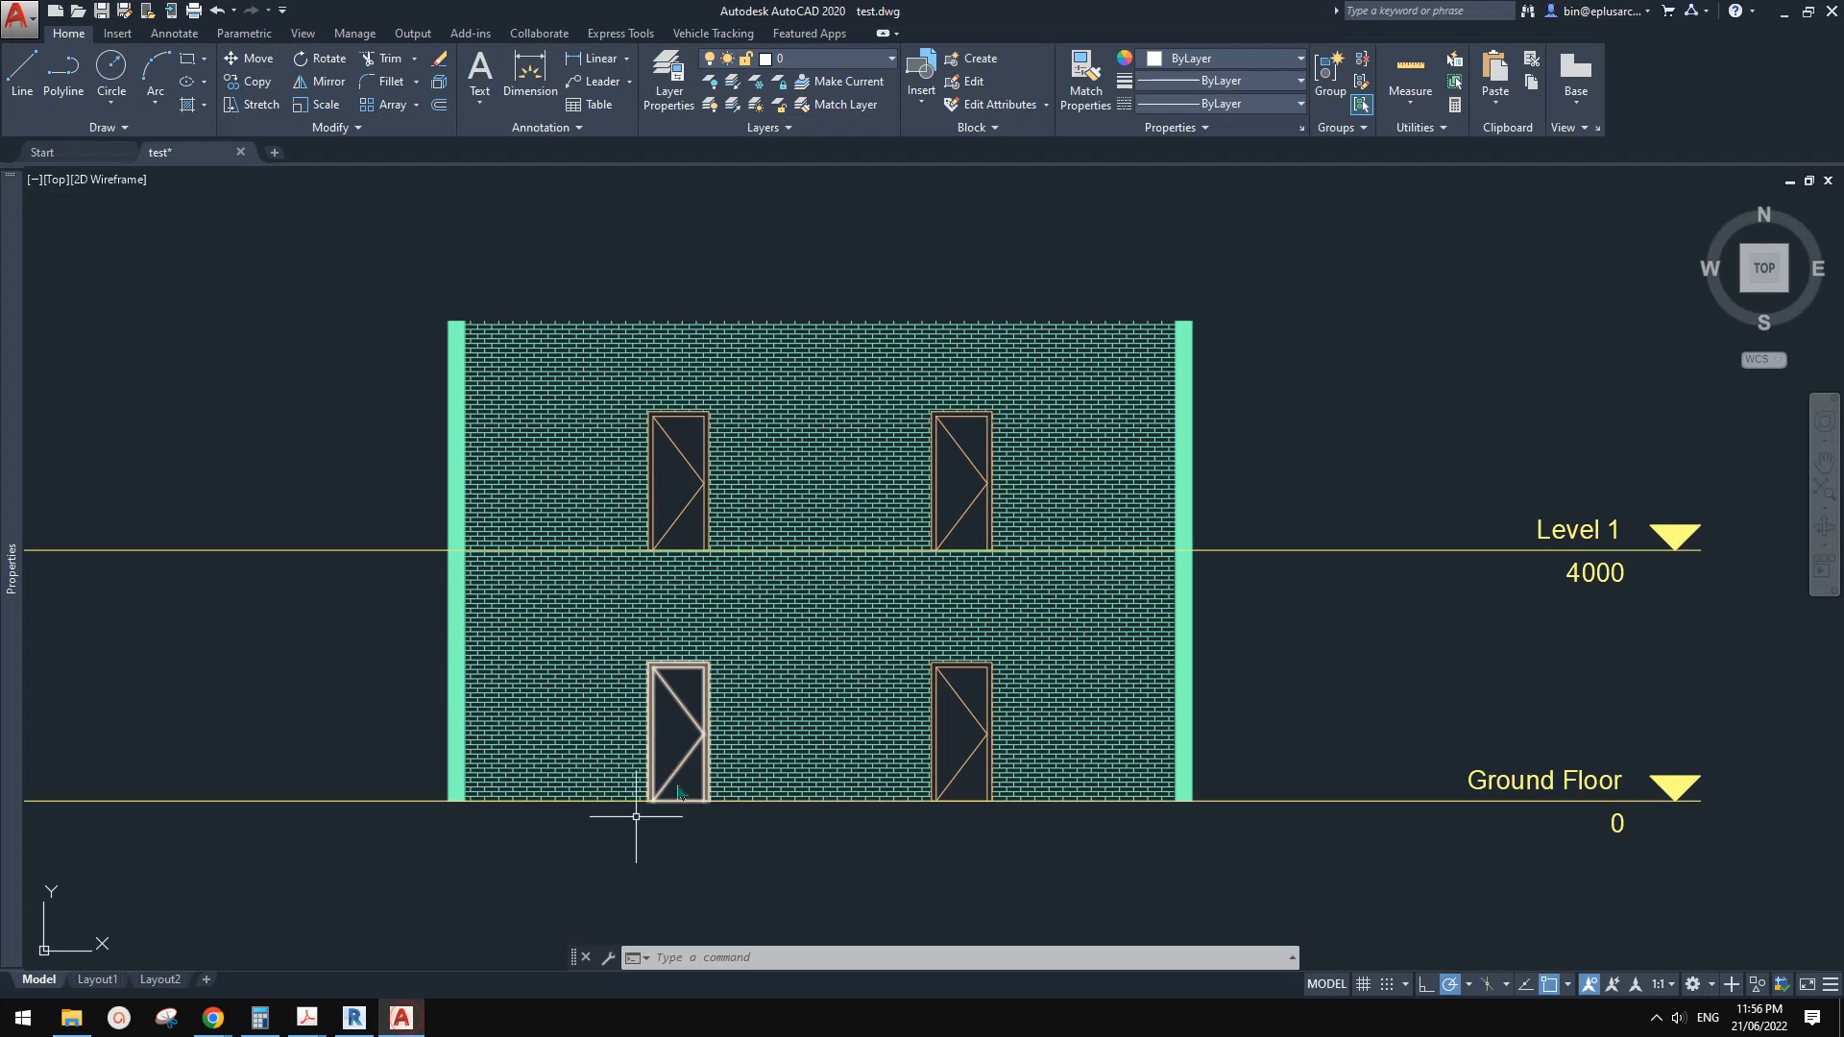
click(1831, 11)
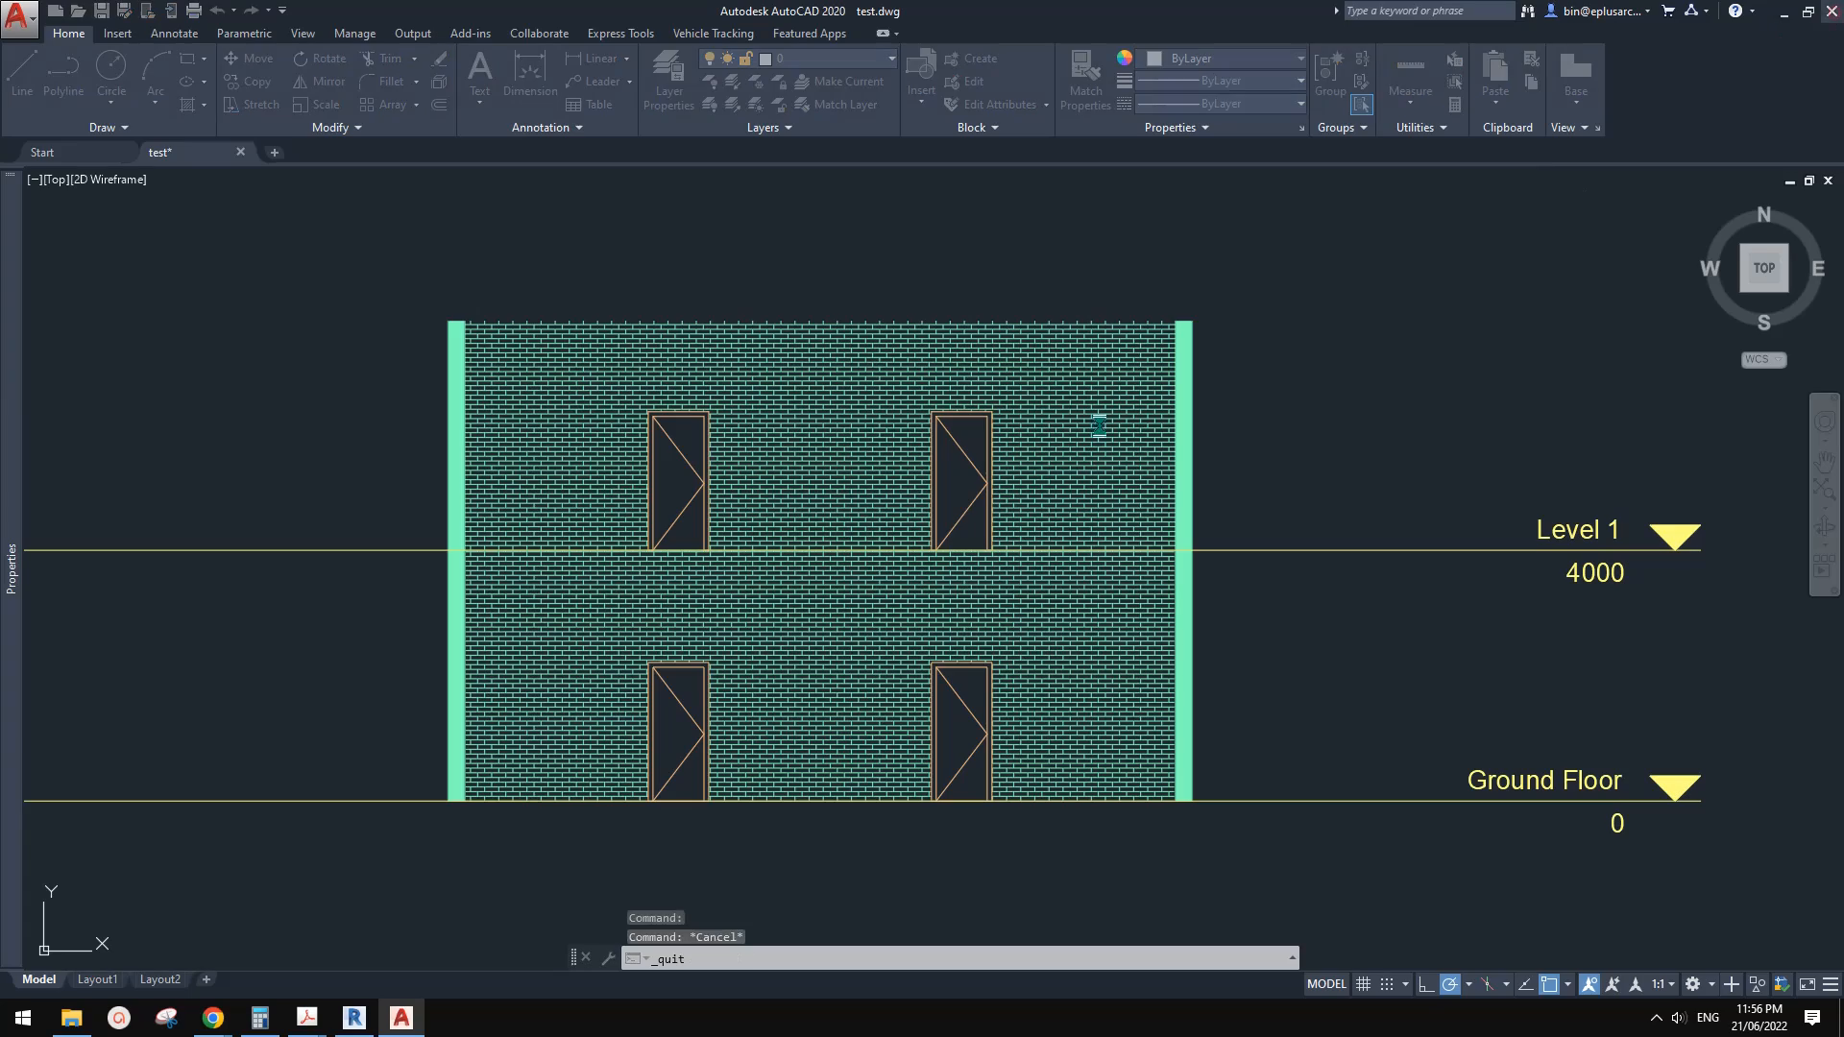
click(986, 542)
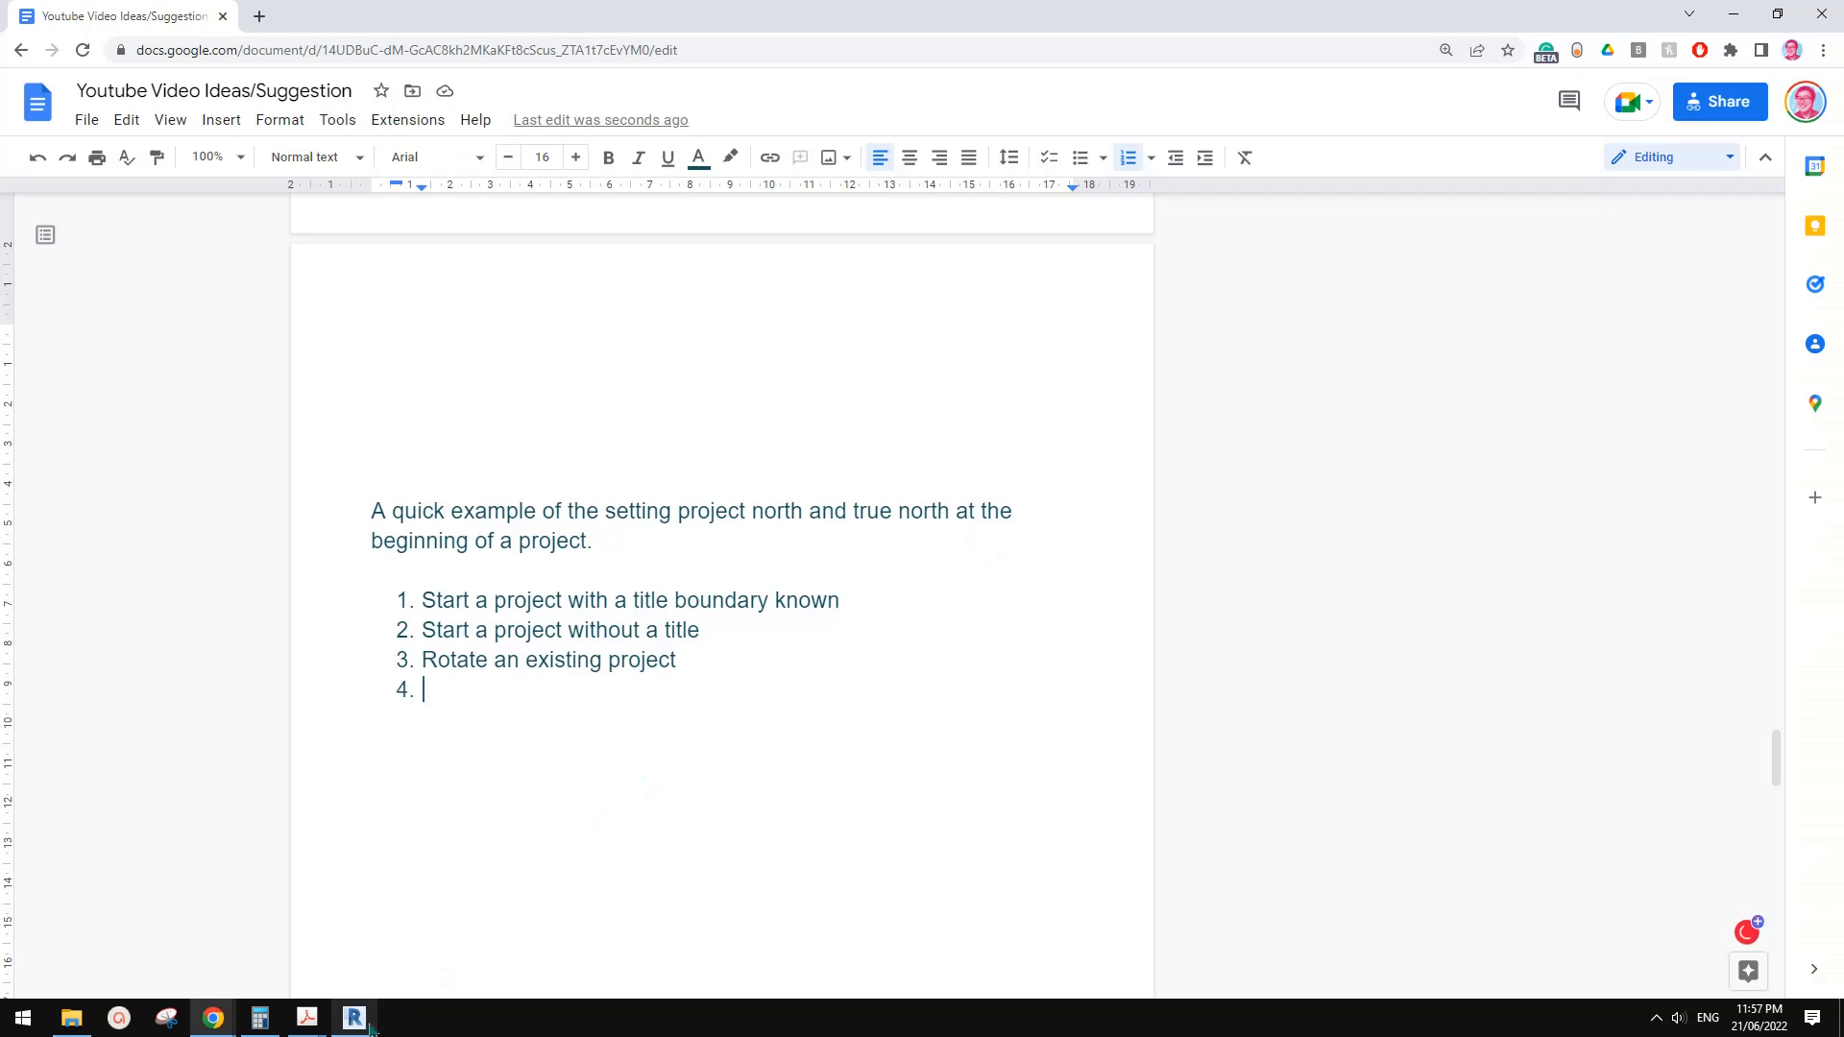
click(361, 1023)
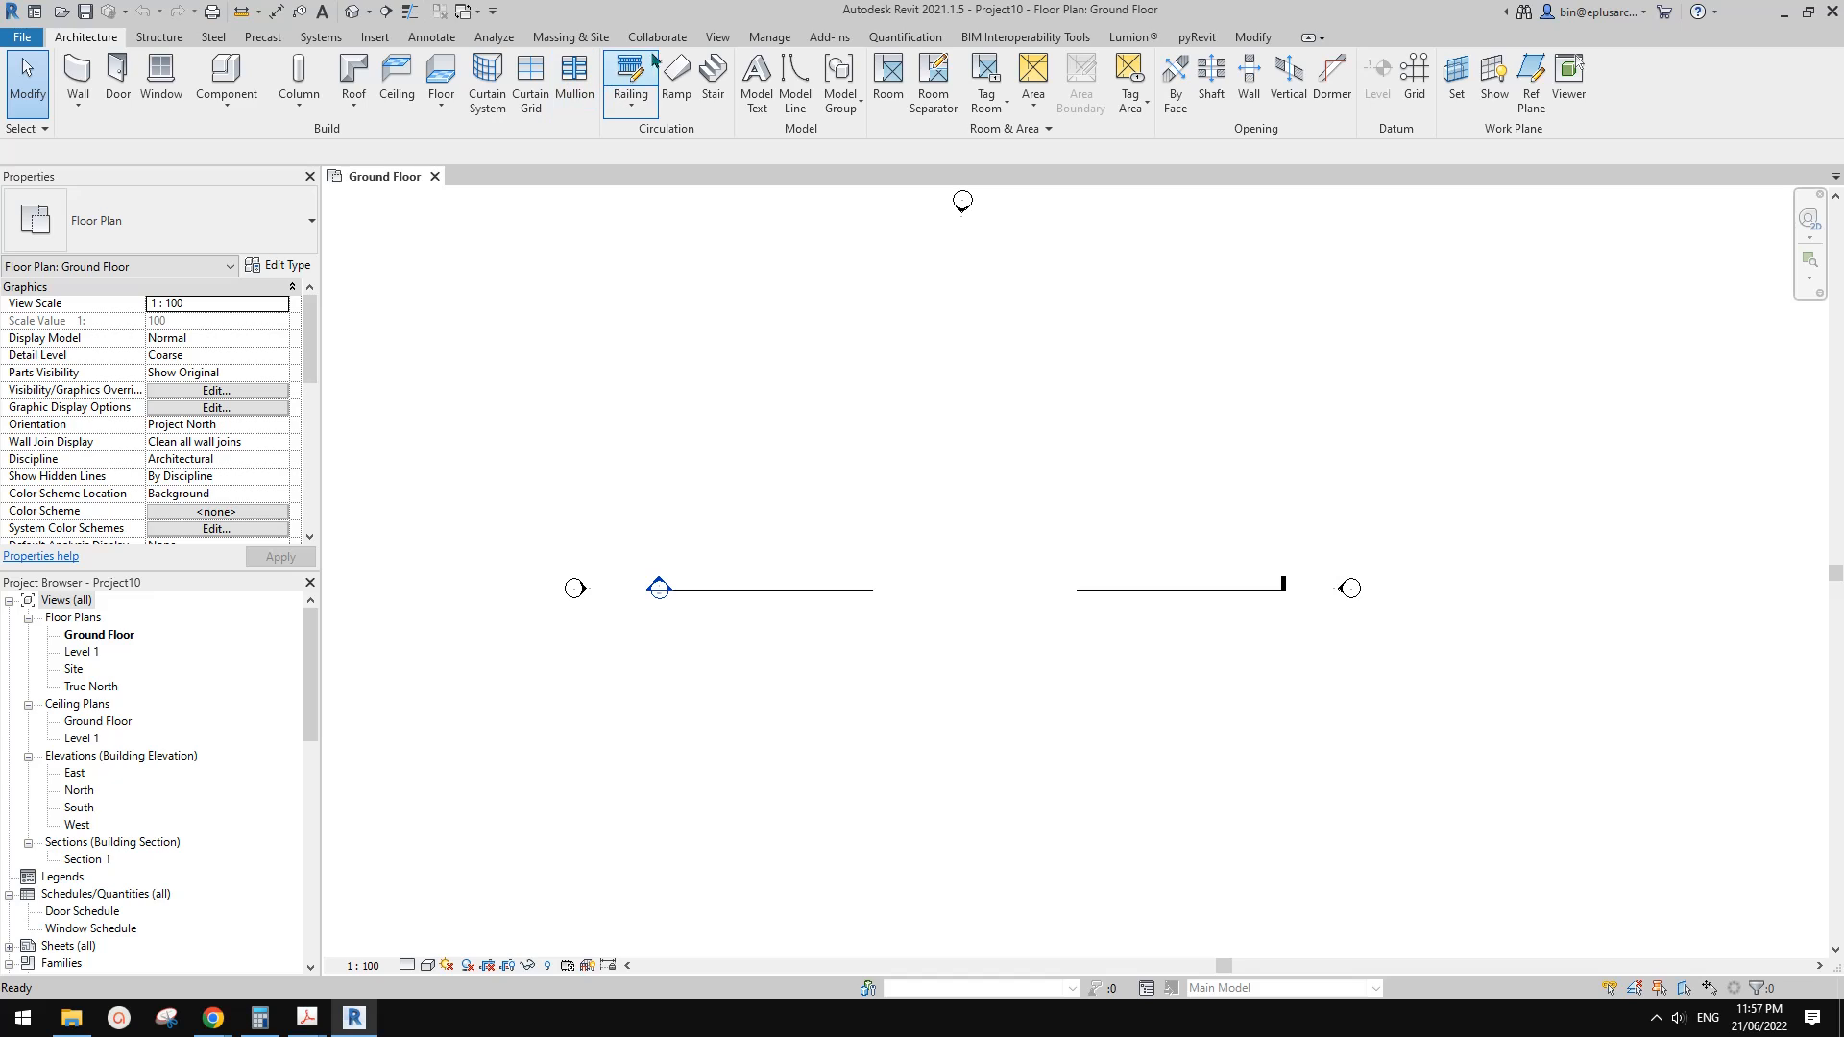
Examine the deed data table for creating a property line by distances and bearings, and close it without creating anything
click(570, 36)
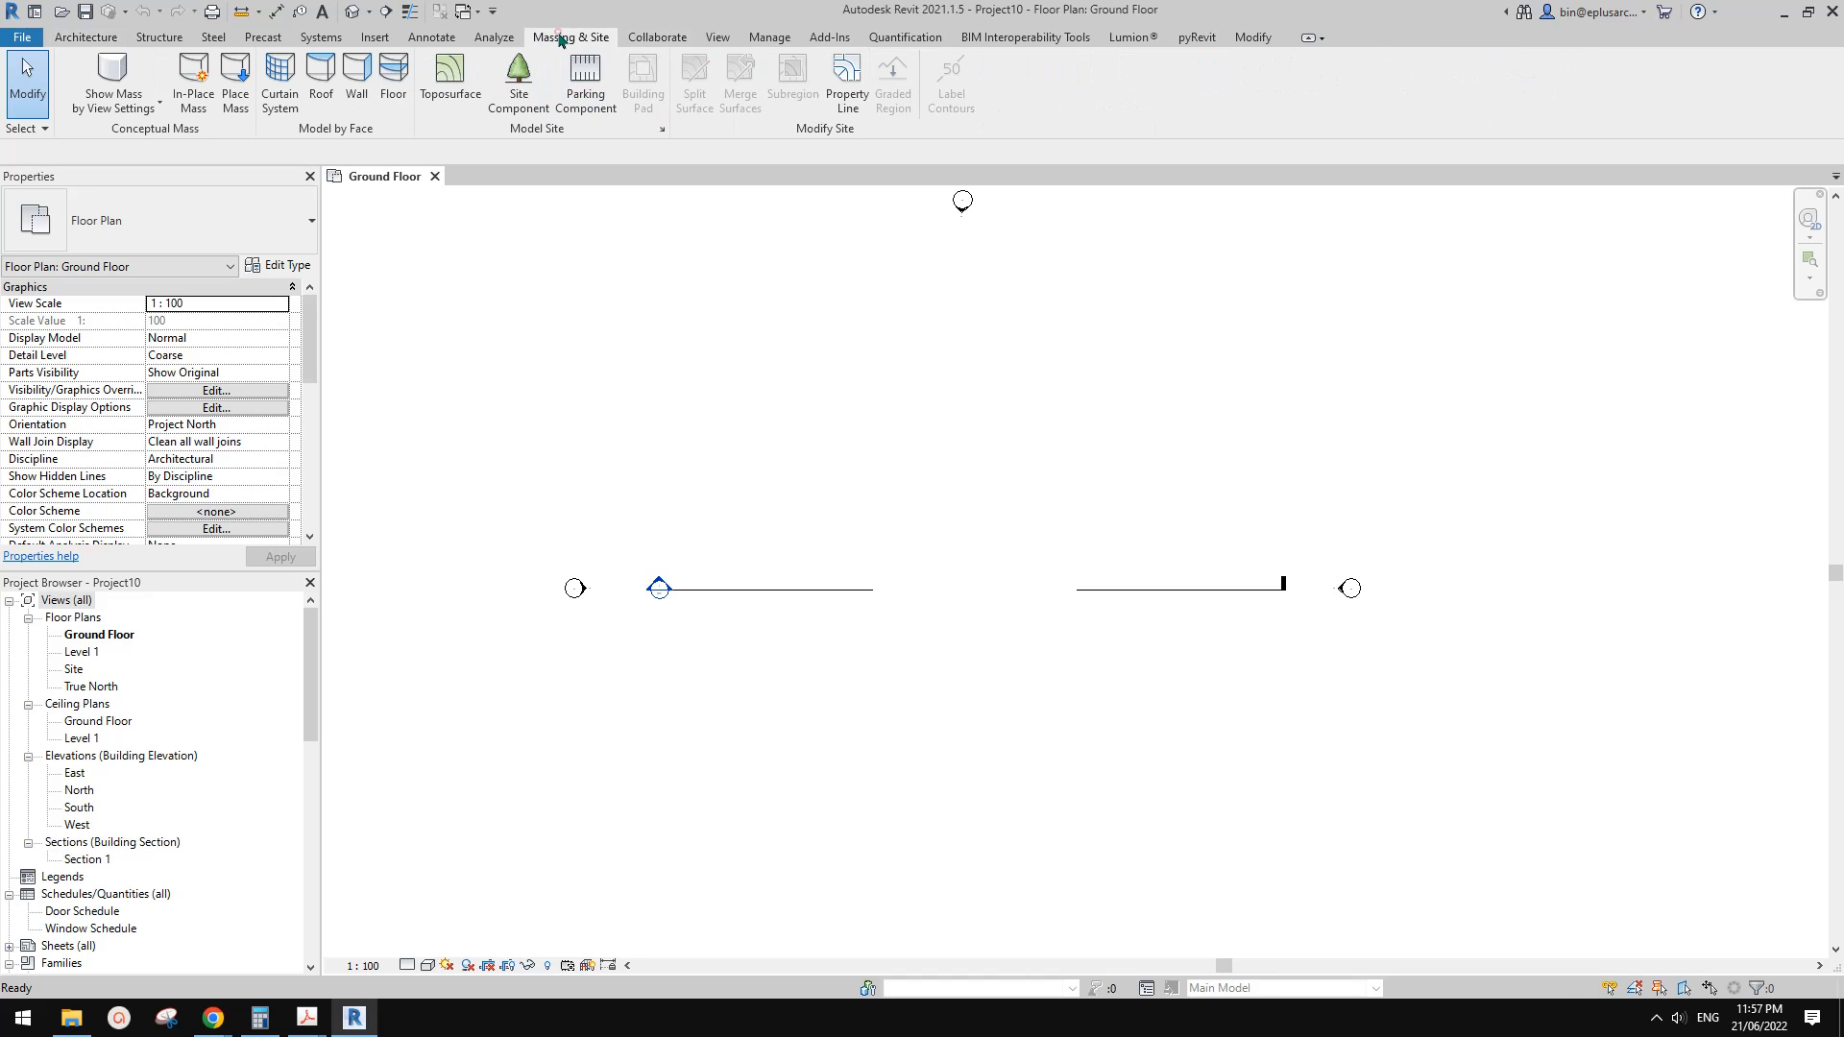
click(847, 87)
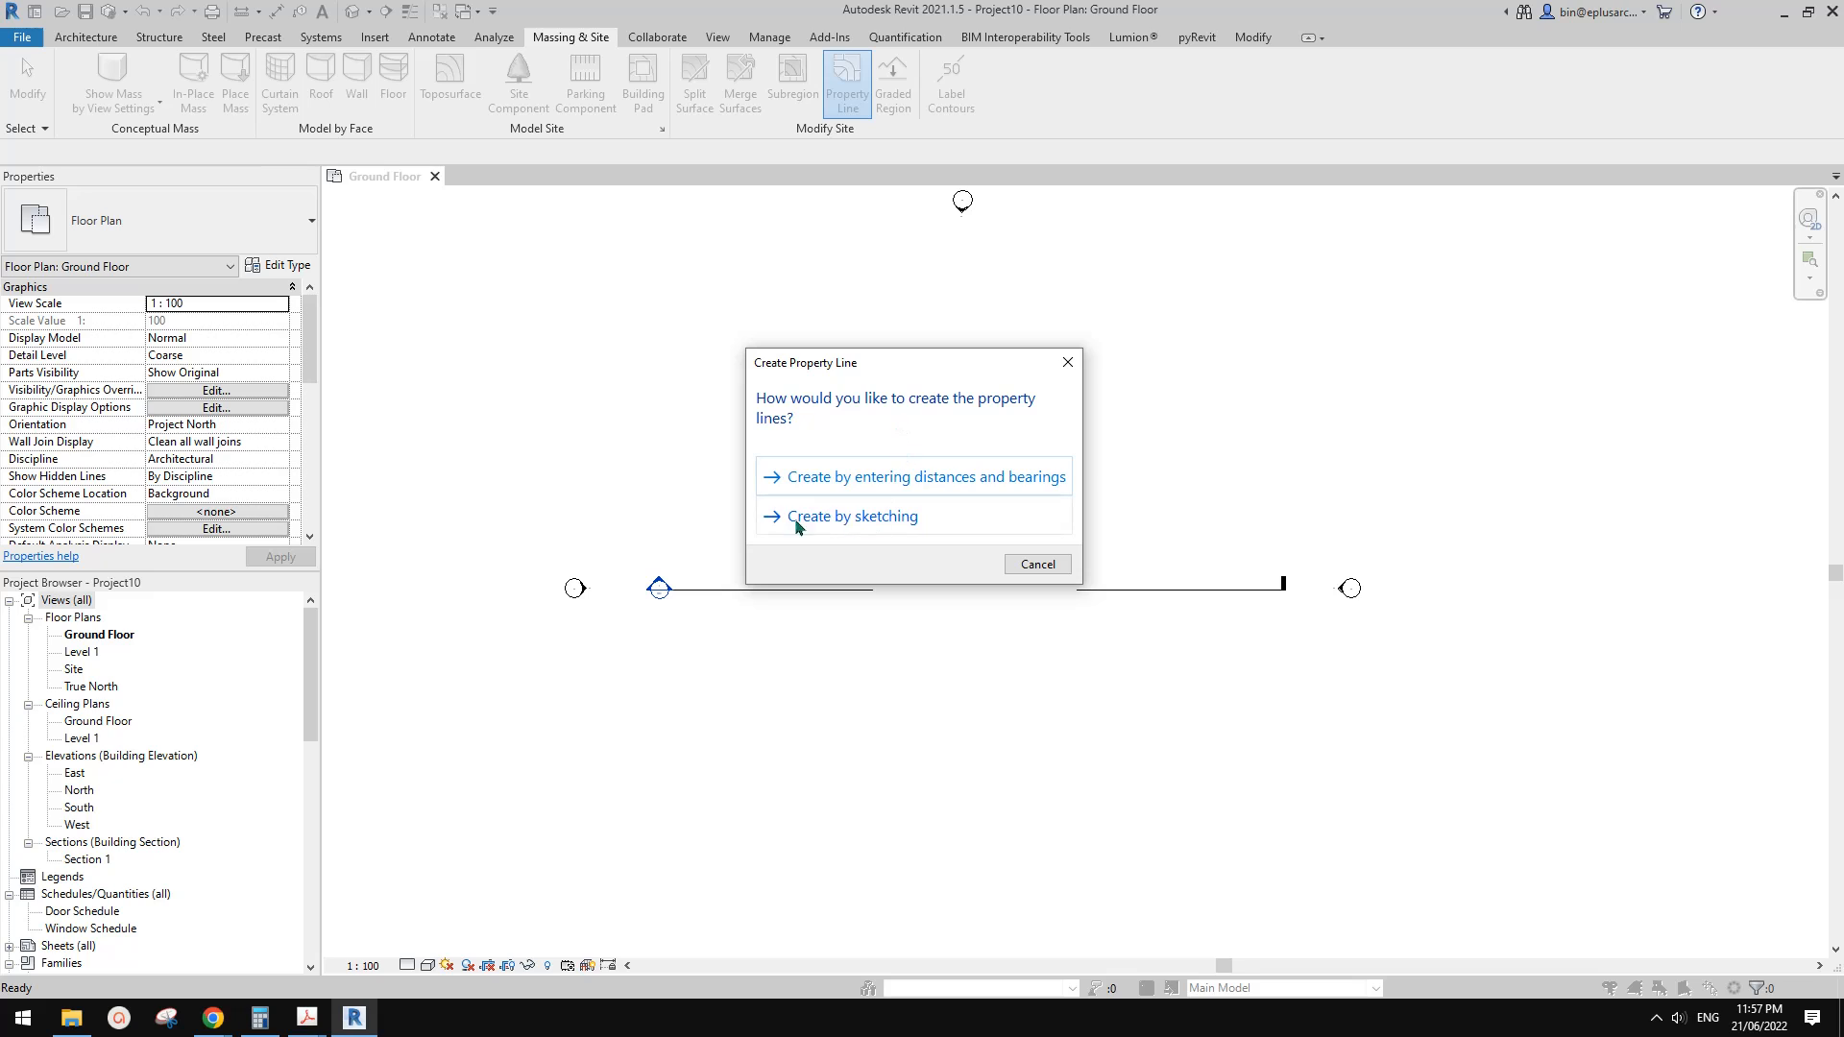
click(896, 522)
click(954, 477)
drag(1129, 311, 1066, 303)
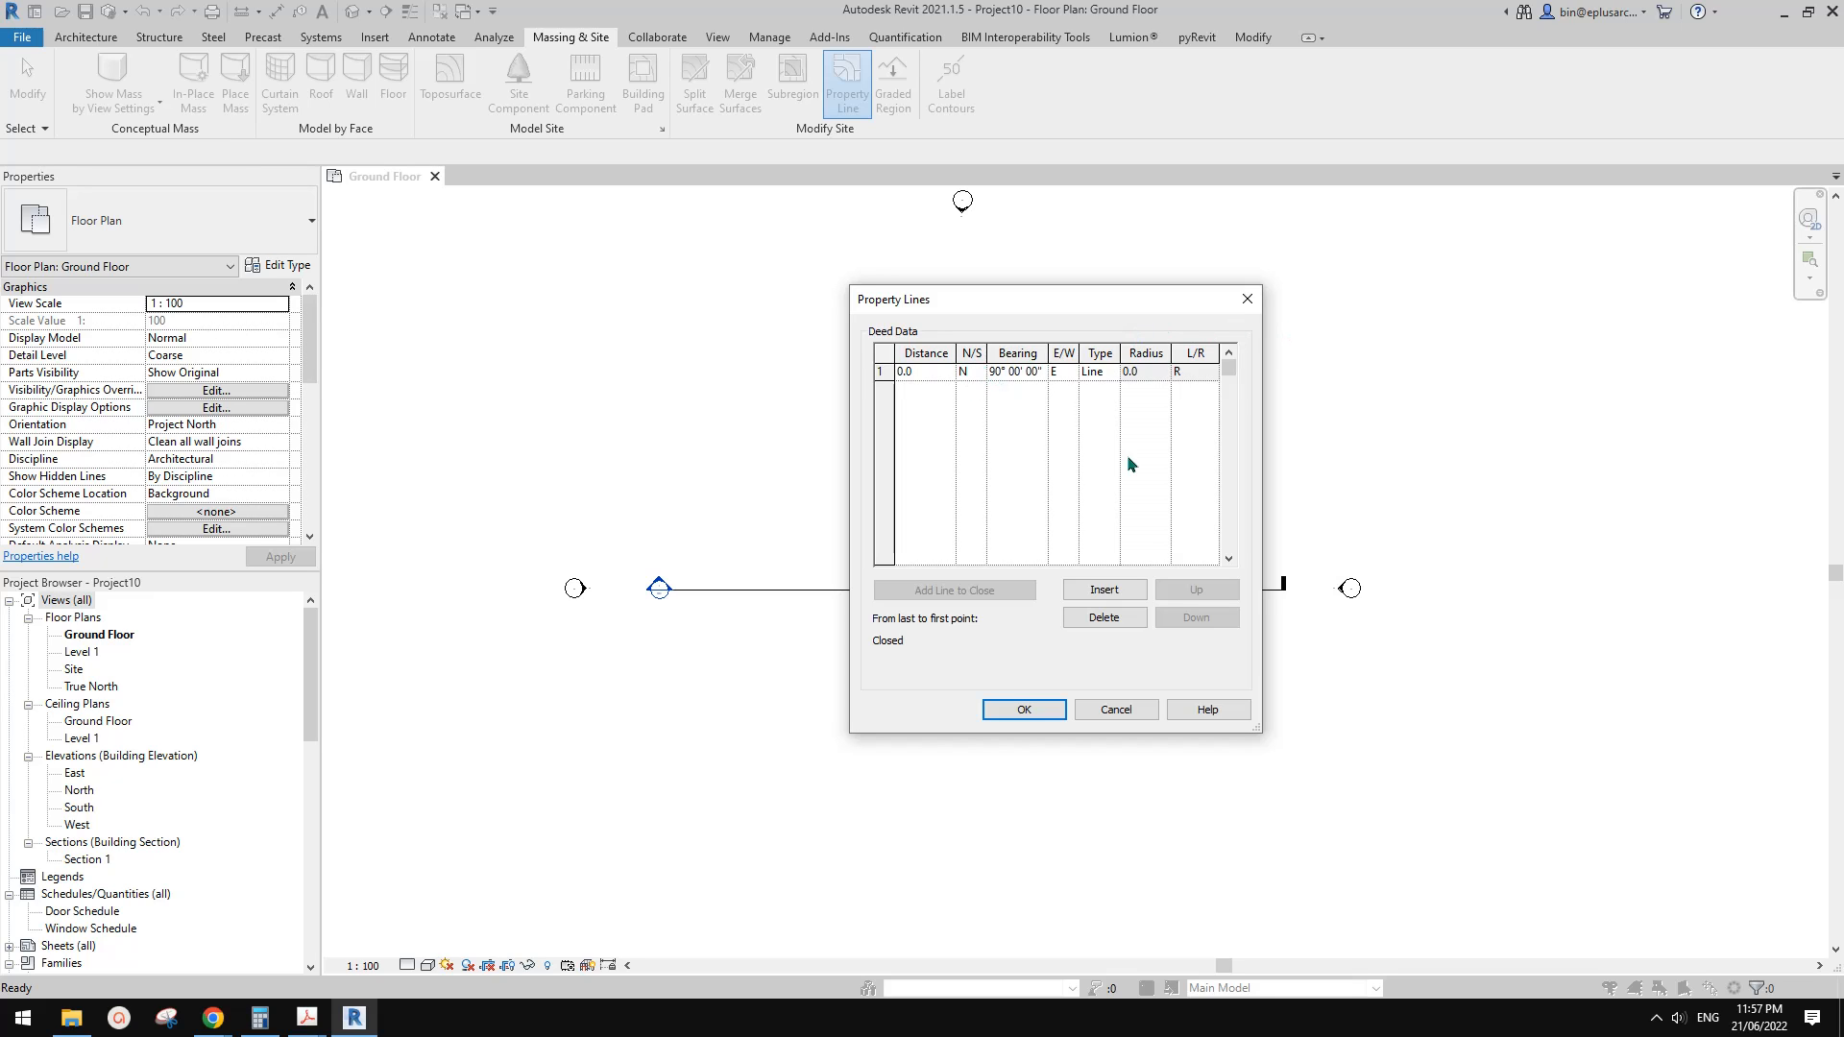
click(1246, 299)
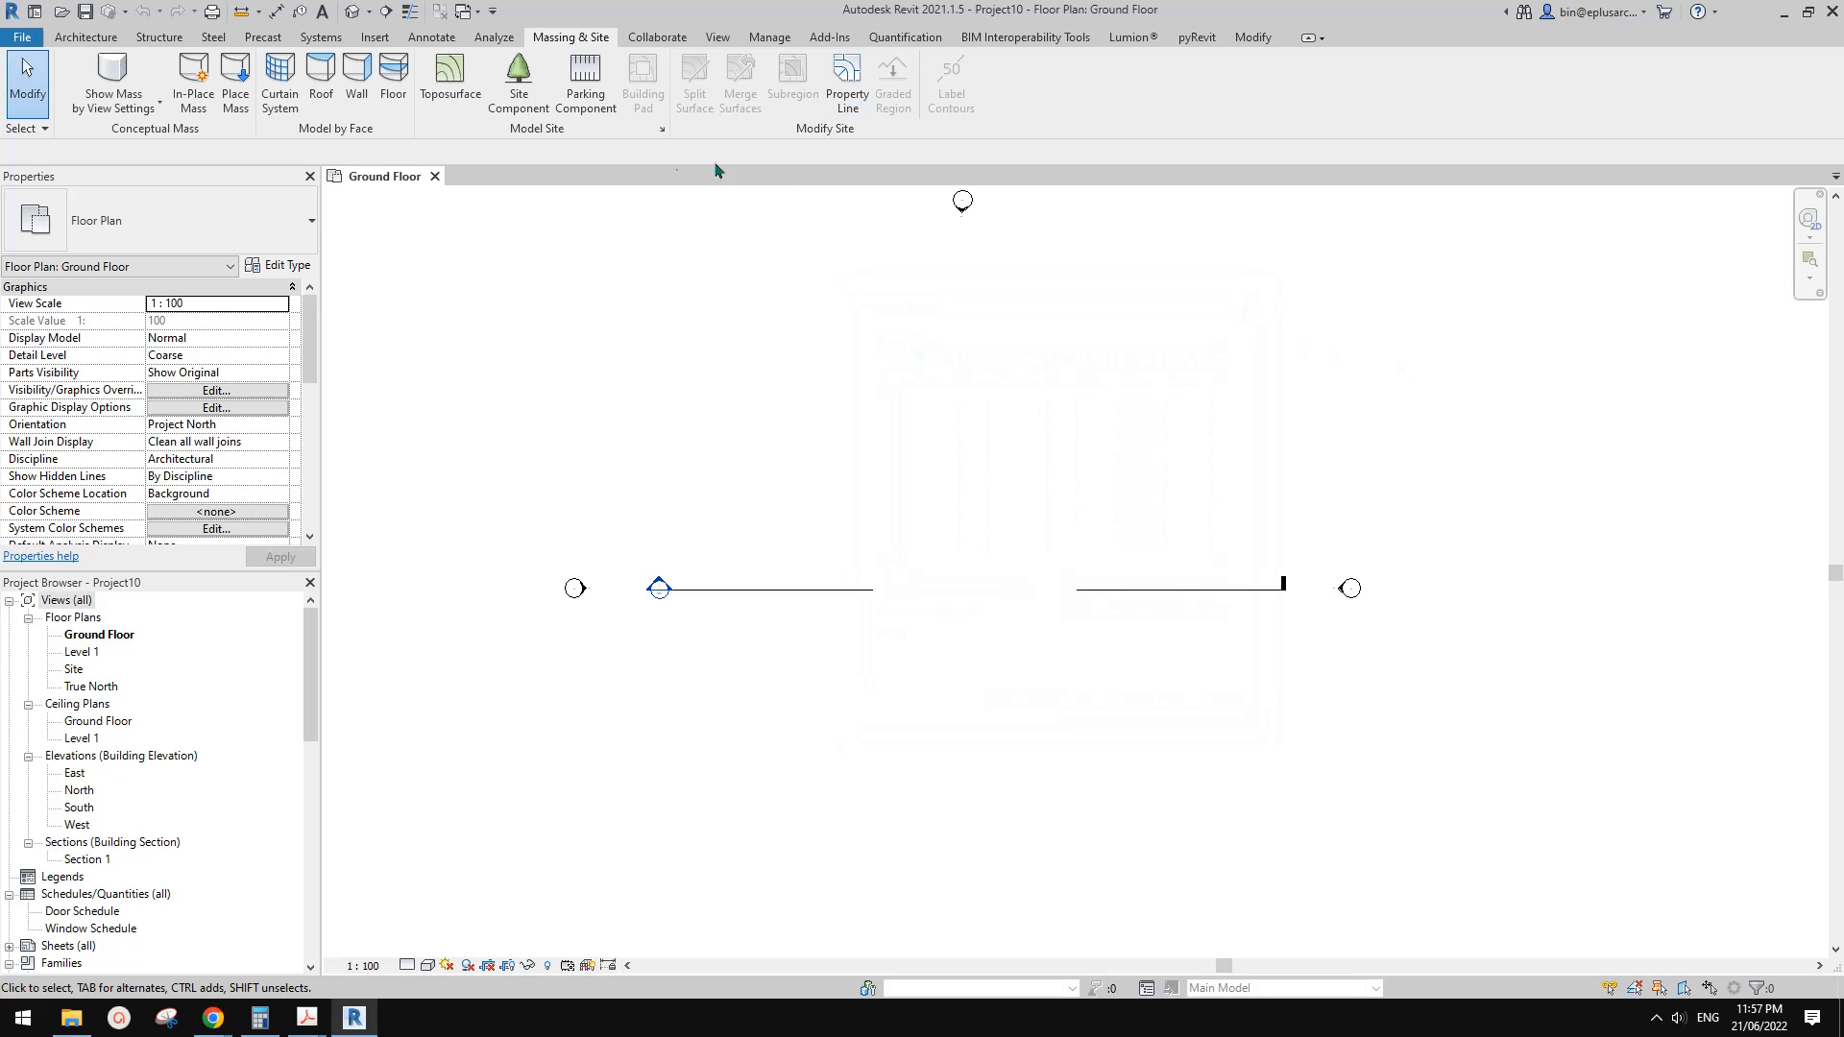
Set the angle display for property data in the site settings to Degrees
click(662, 129)
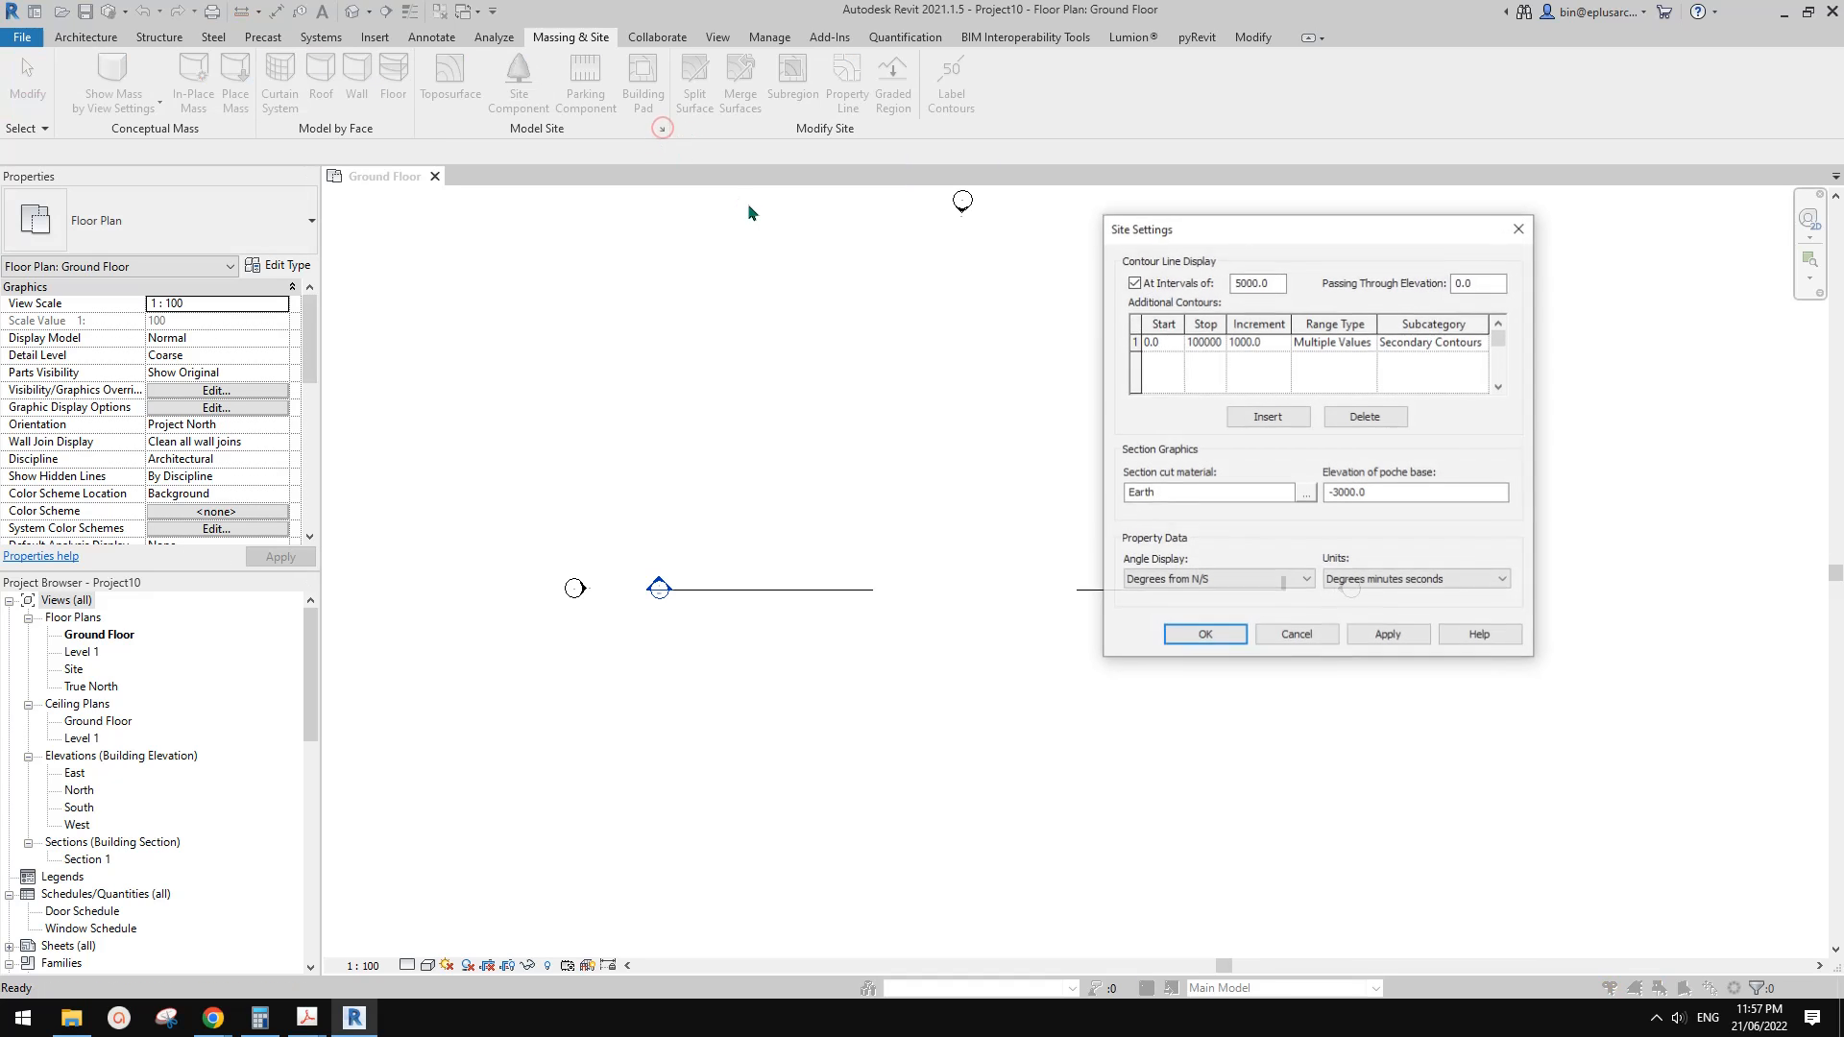
click(1237, 607)
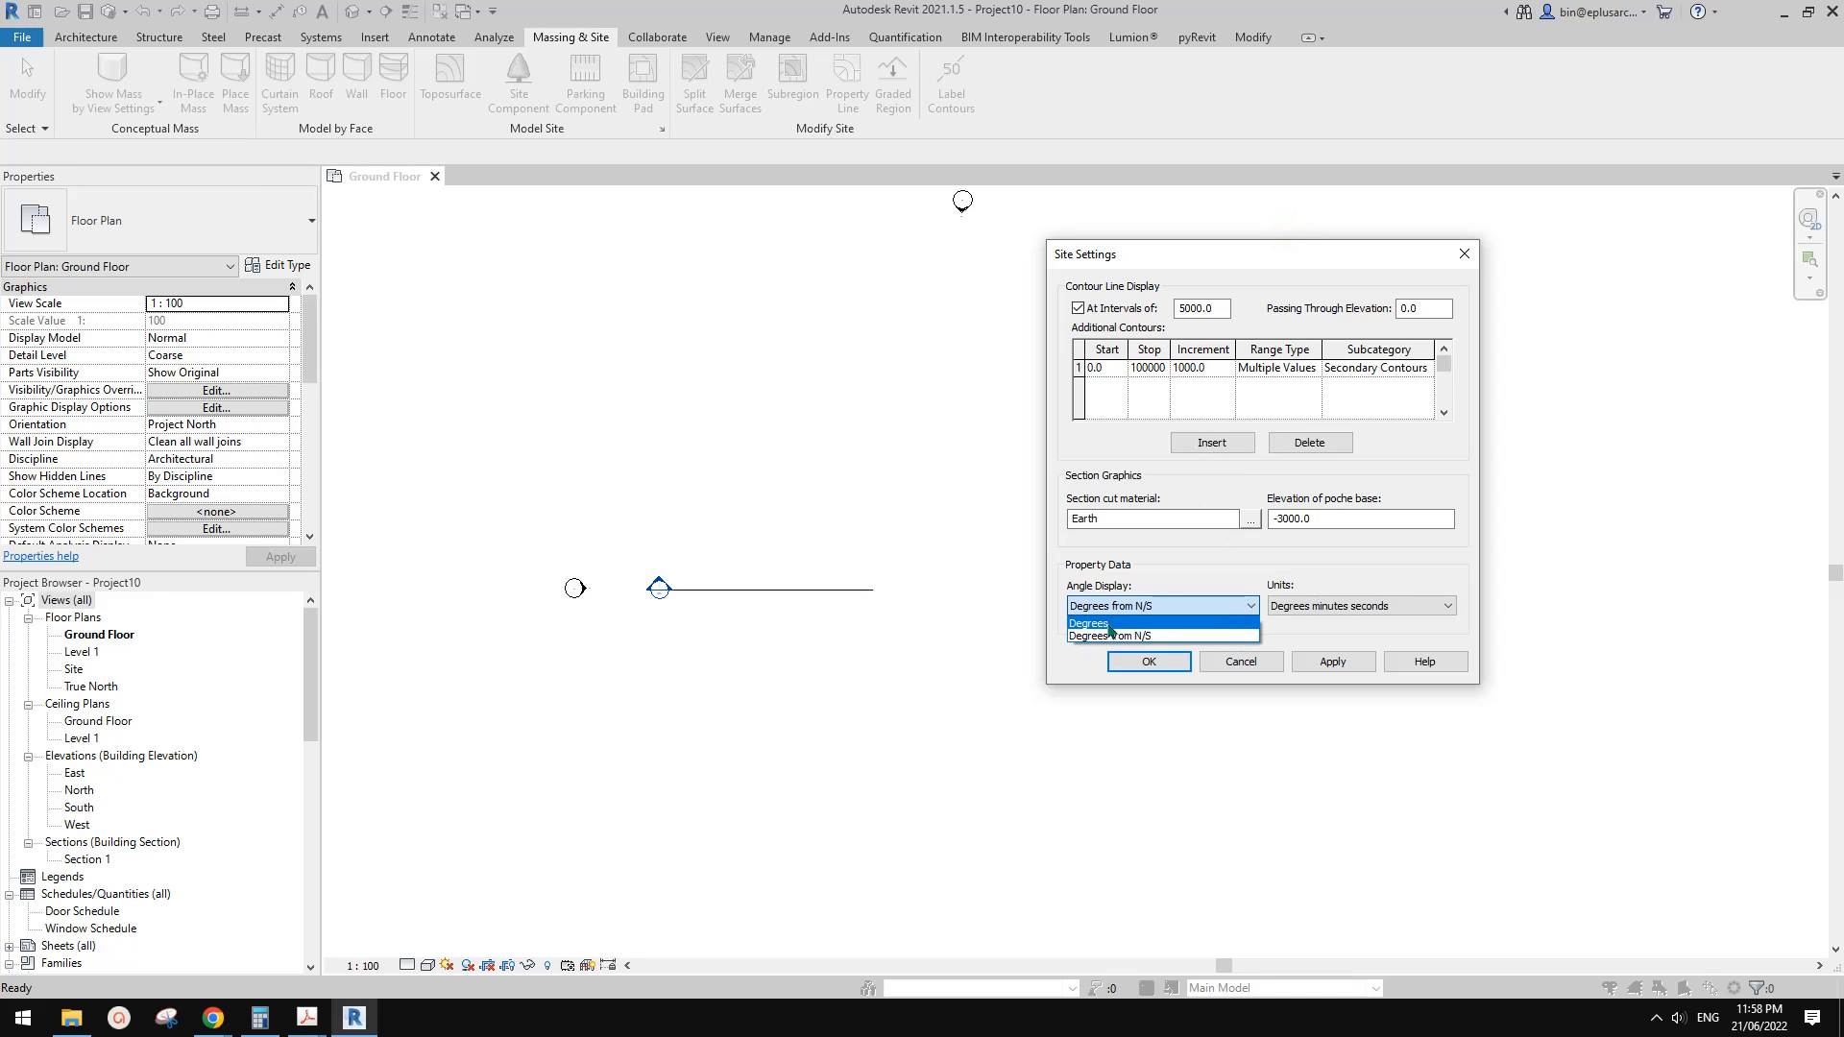
click(1111, 624)
click(1148, 661)
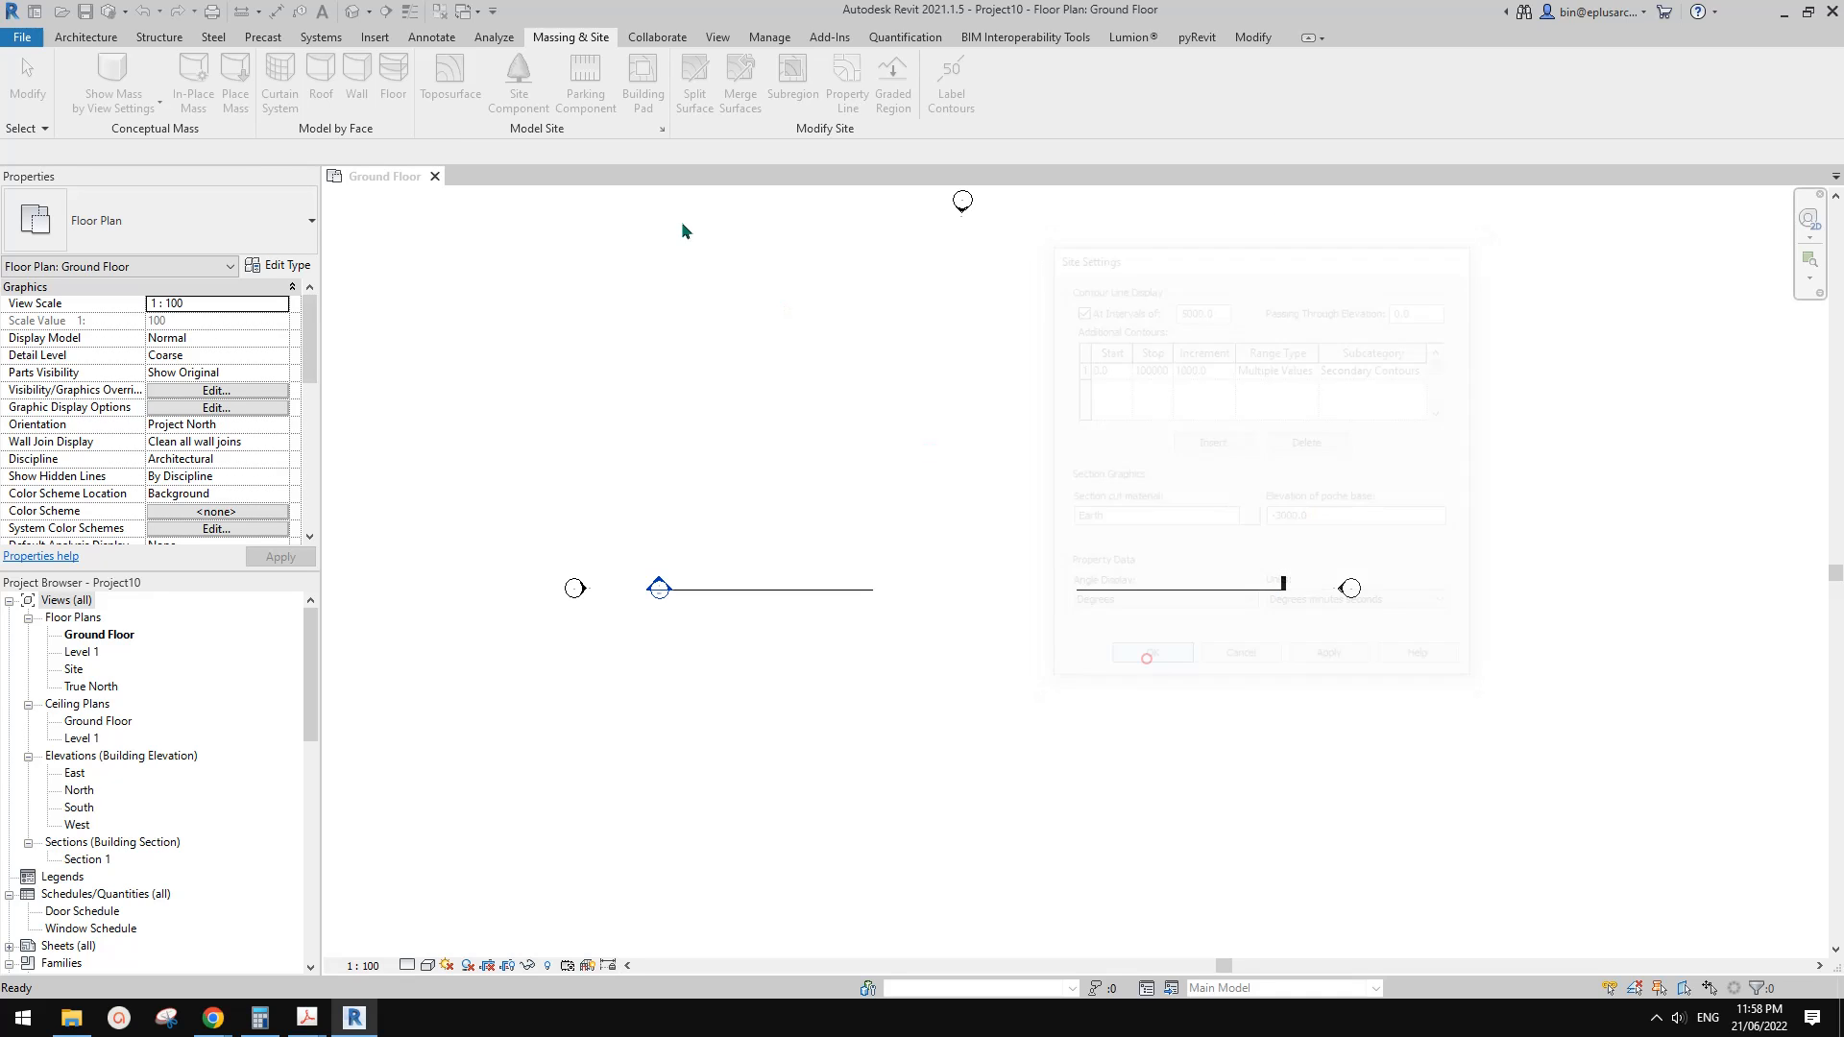
click(661, 129)
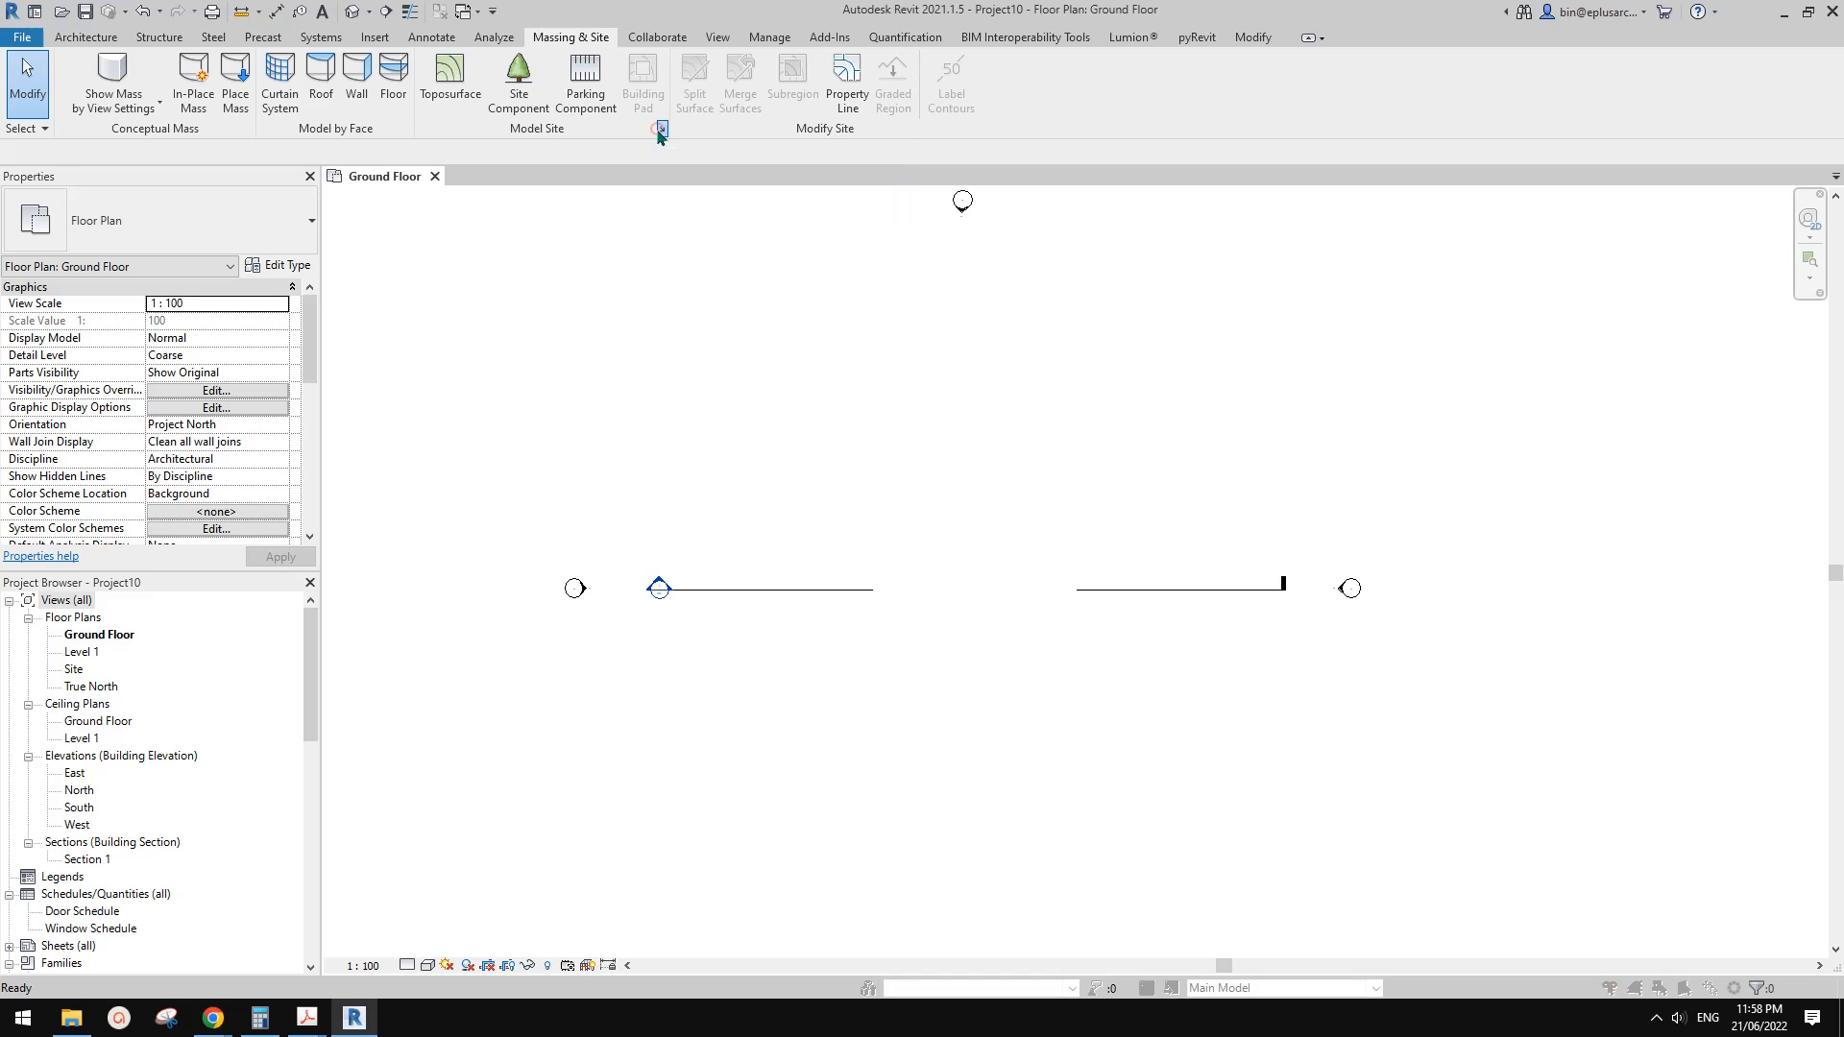
click(1138, 605)
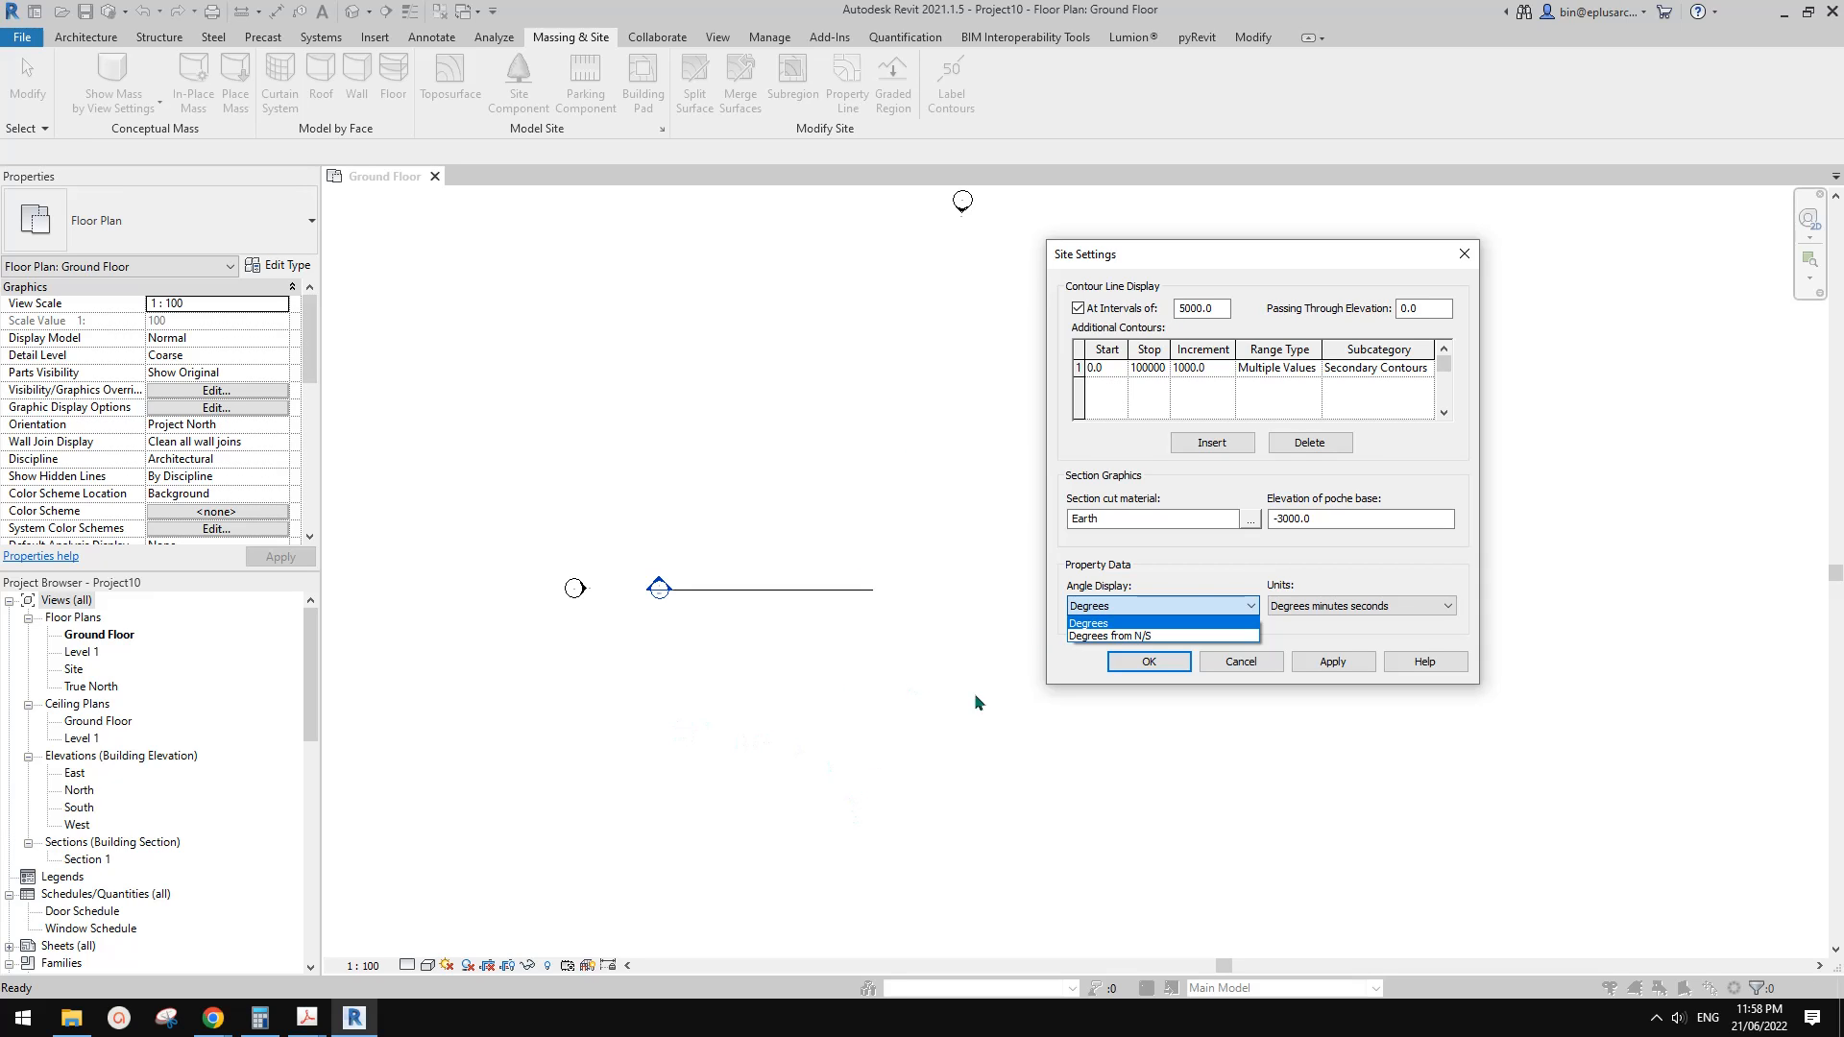
click(1106, 623)
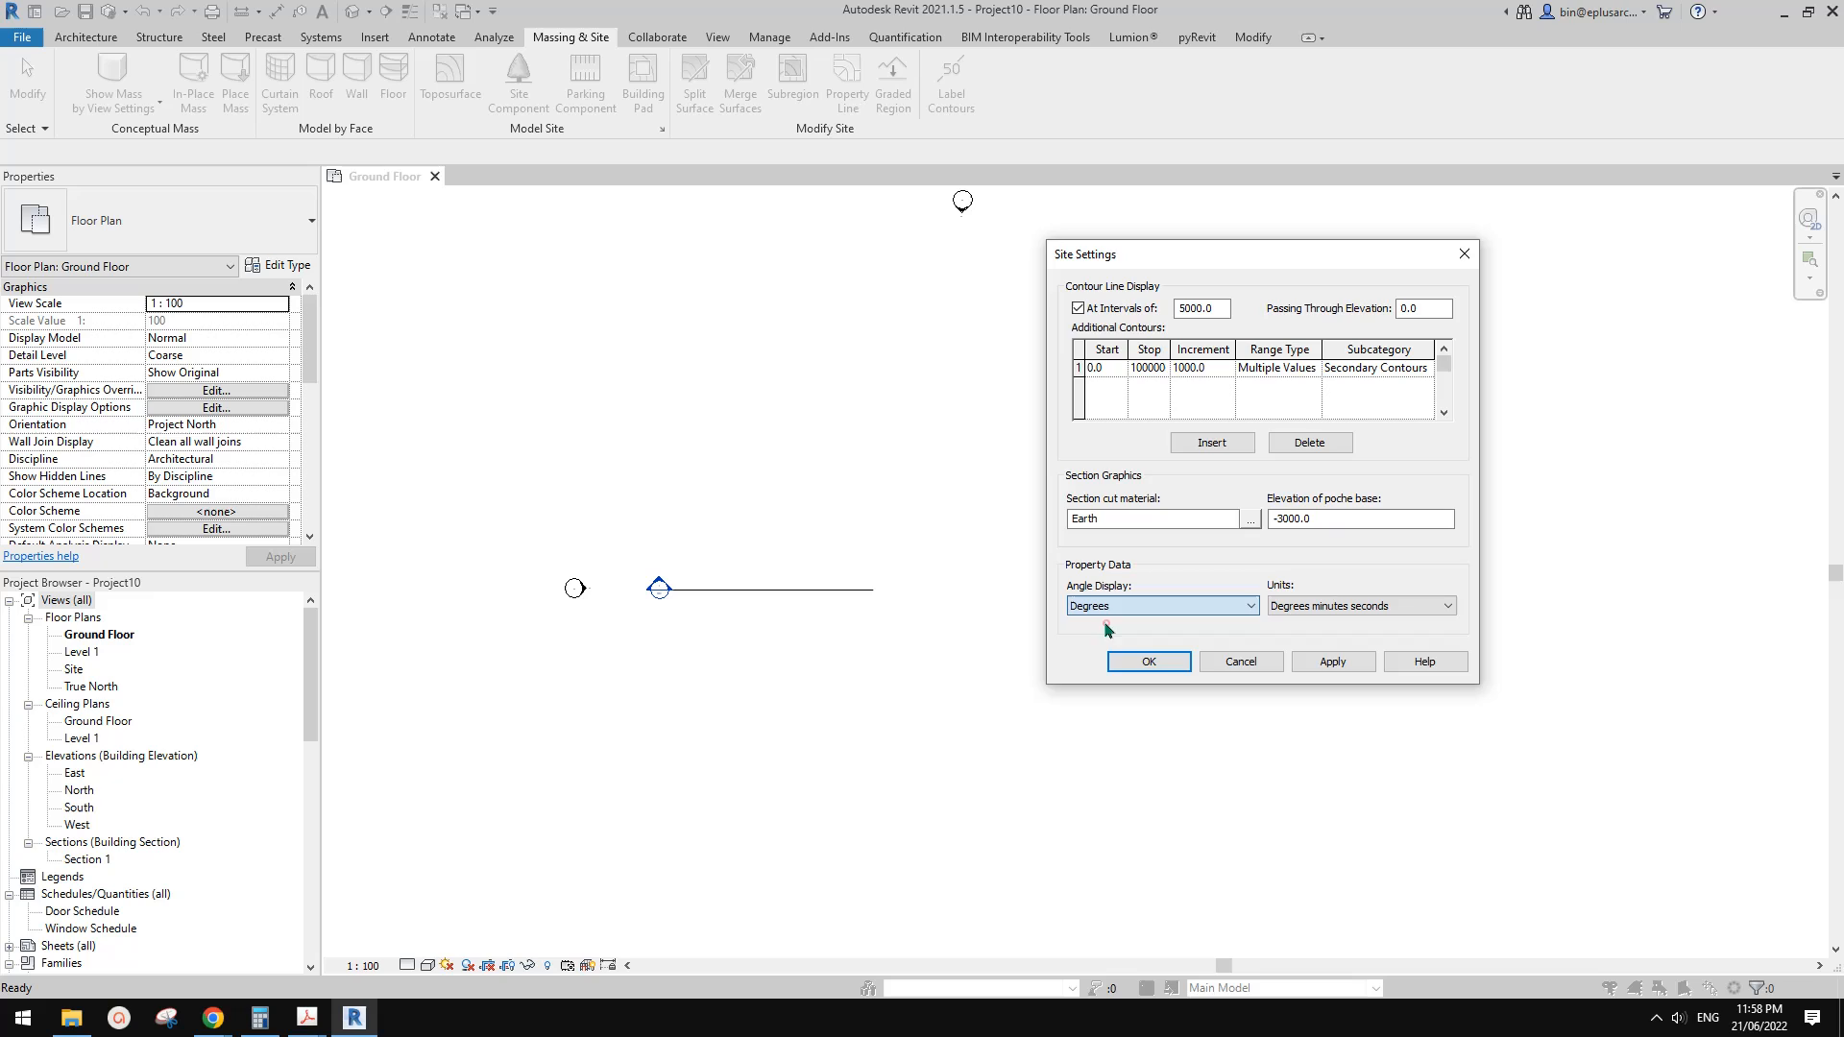
click(1139, 661)
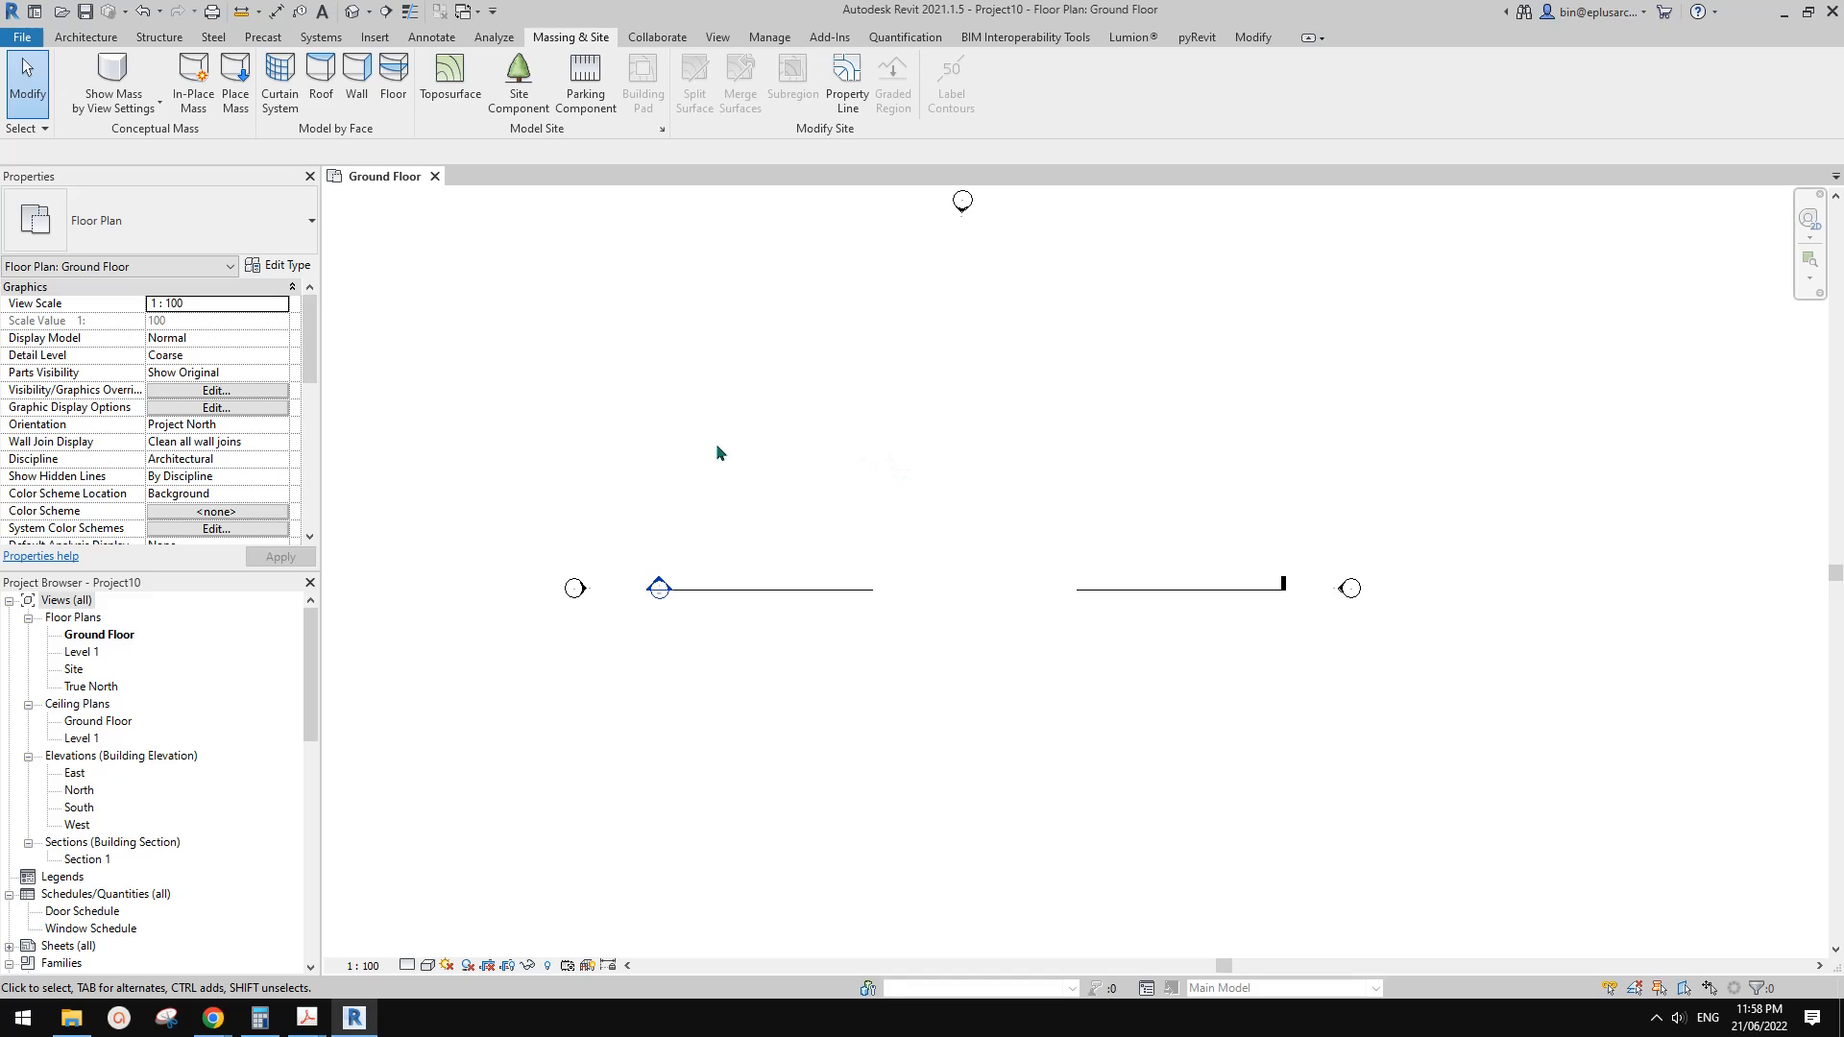
Start a property line by entering distances and bearings, and set the first segment's distance to 10000
scroll(922, 490, up, 1)
click(850, 95)
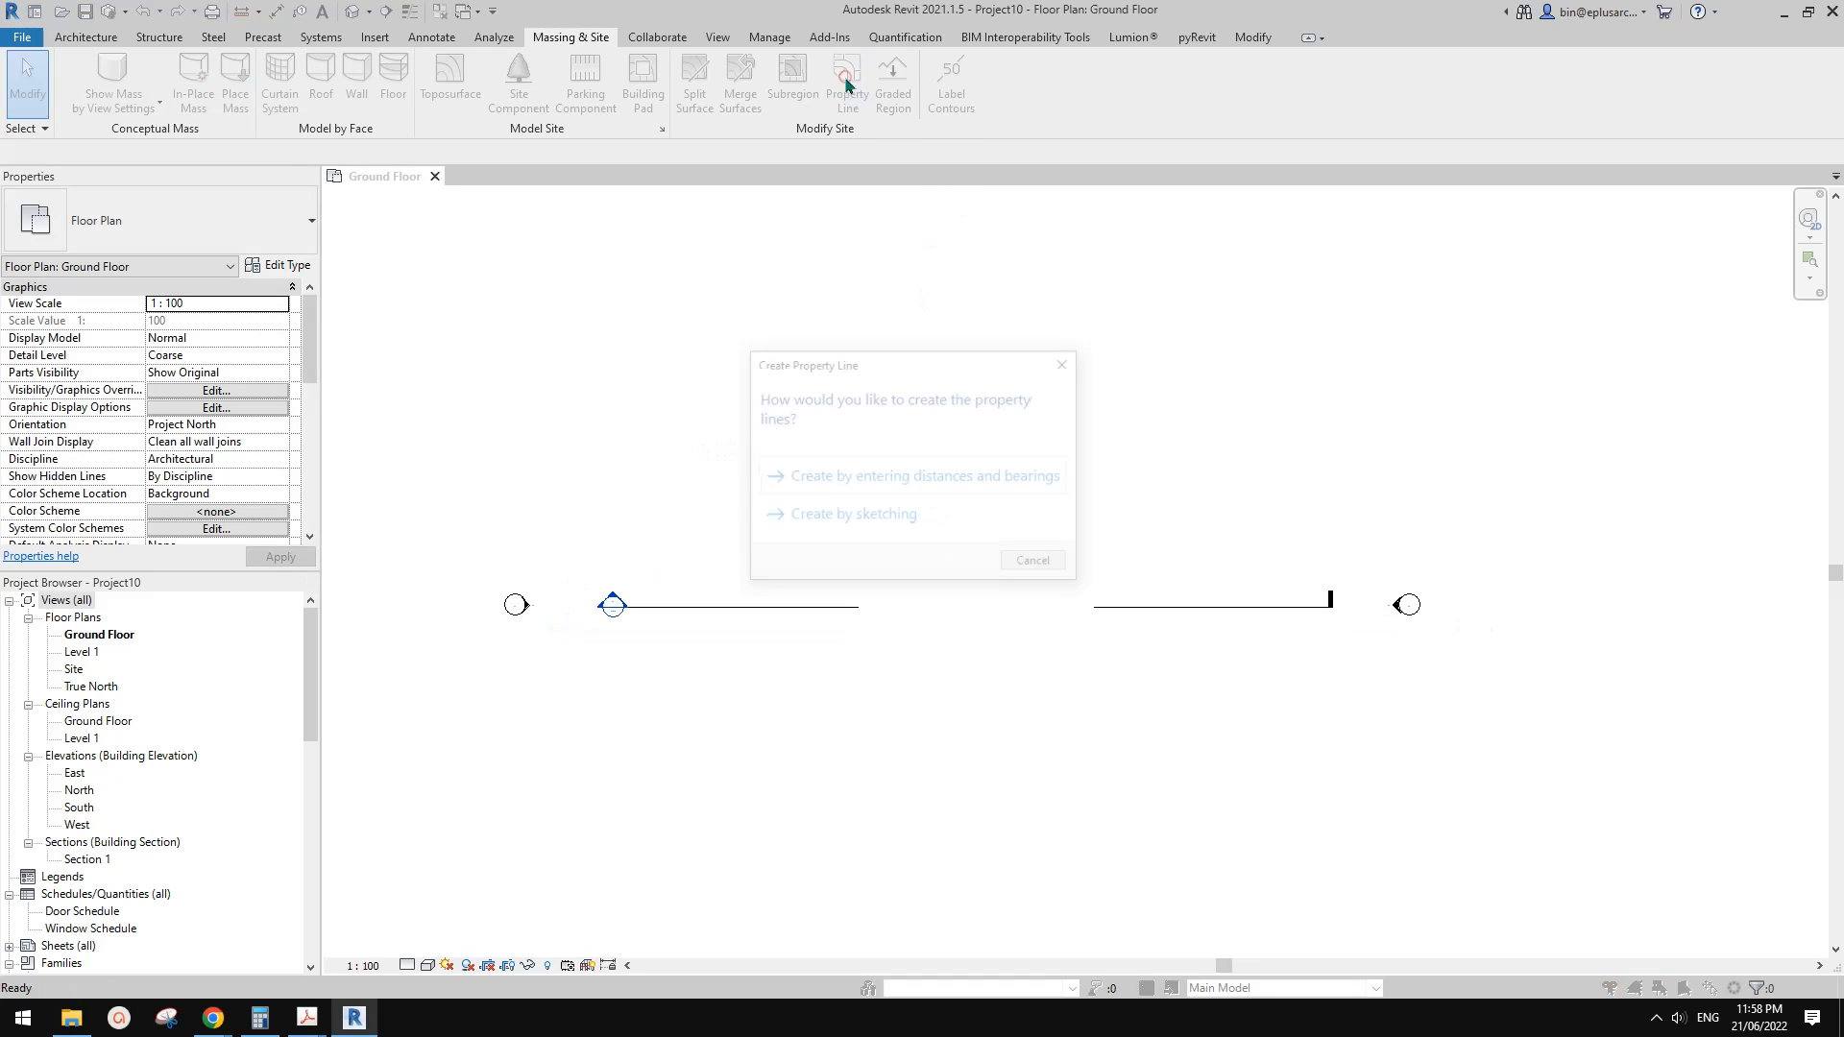
click(956, 477)
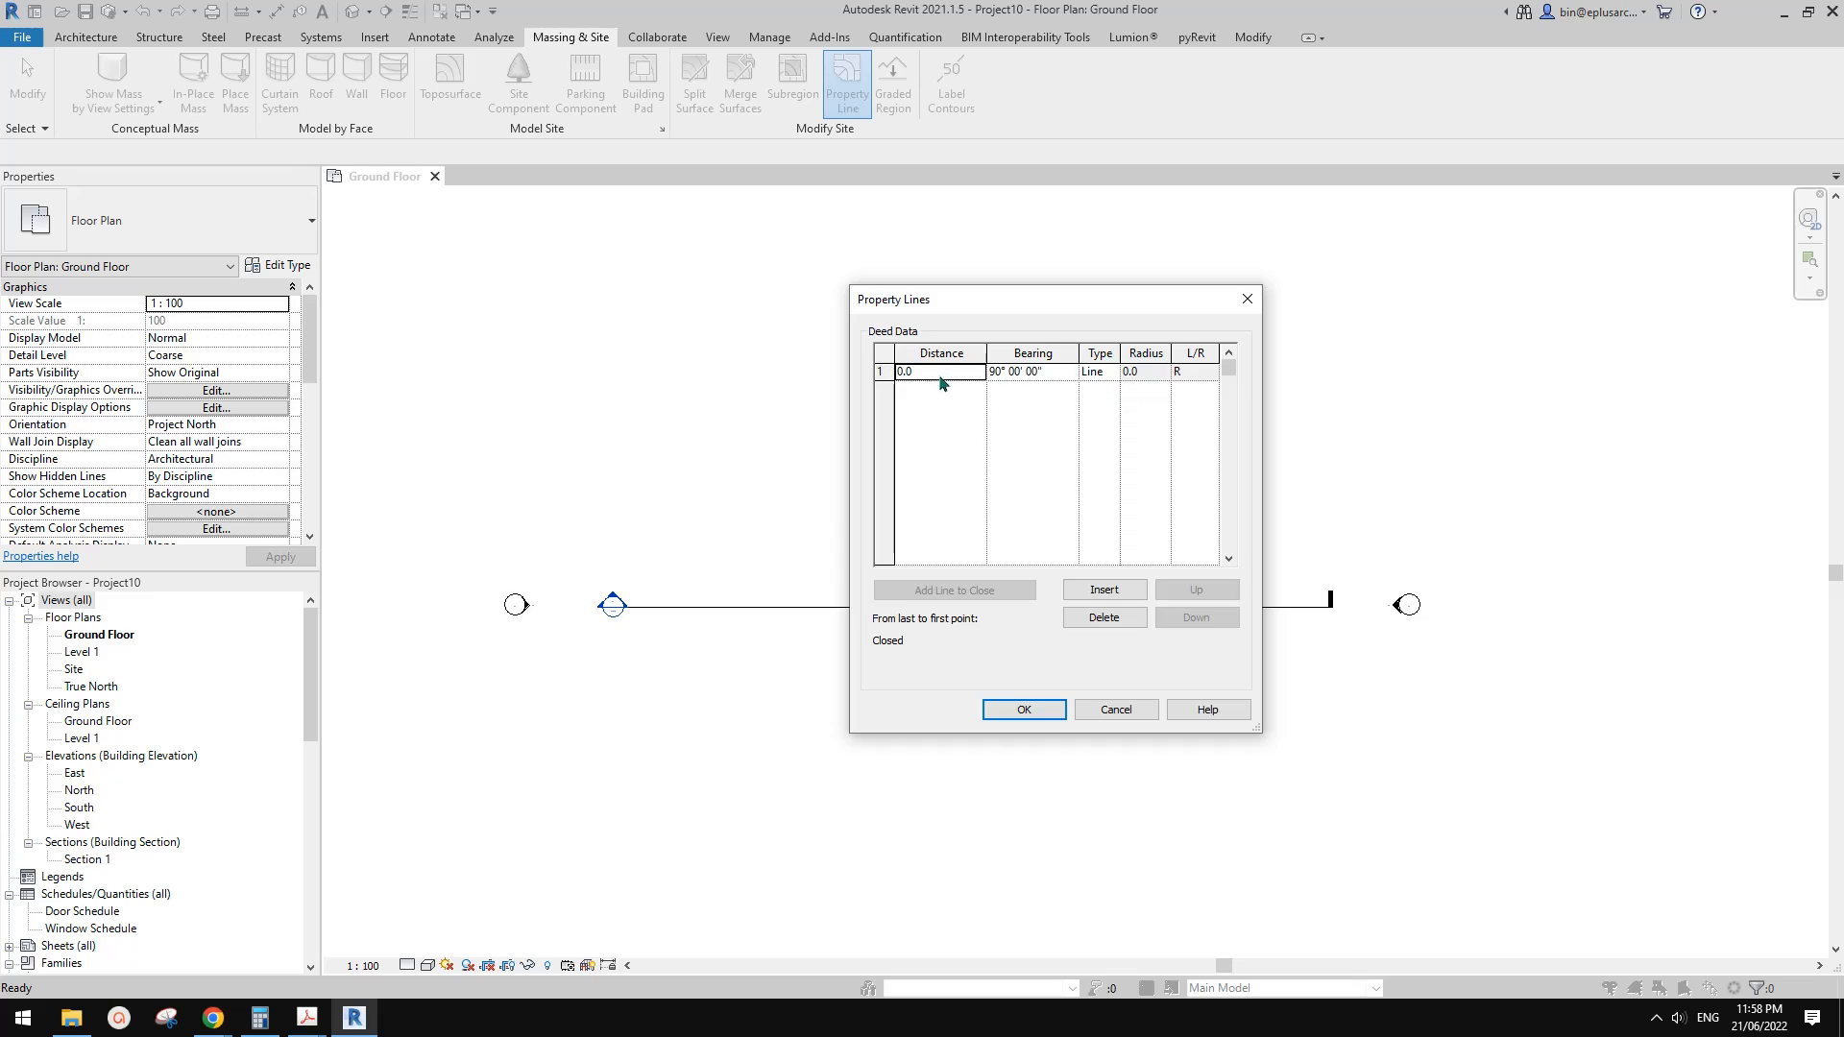
click(969, 371)
text(10000)
click(992, 375)
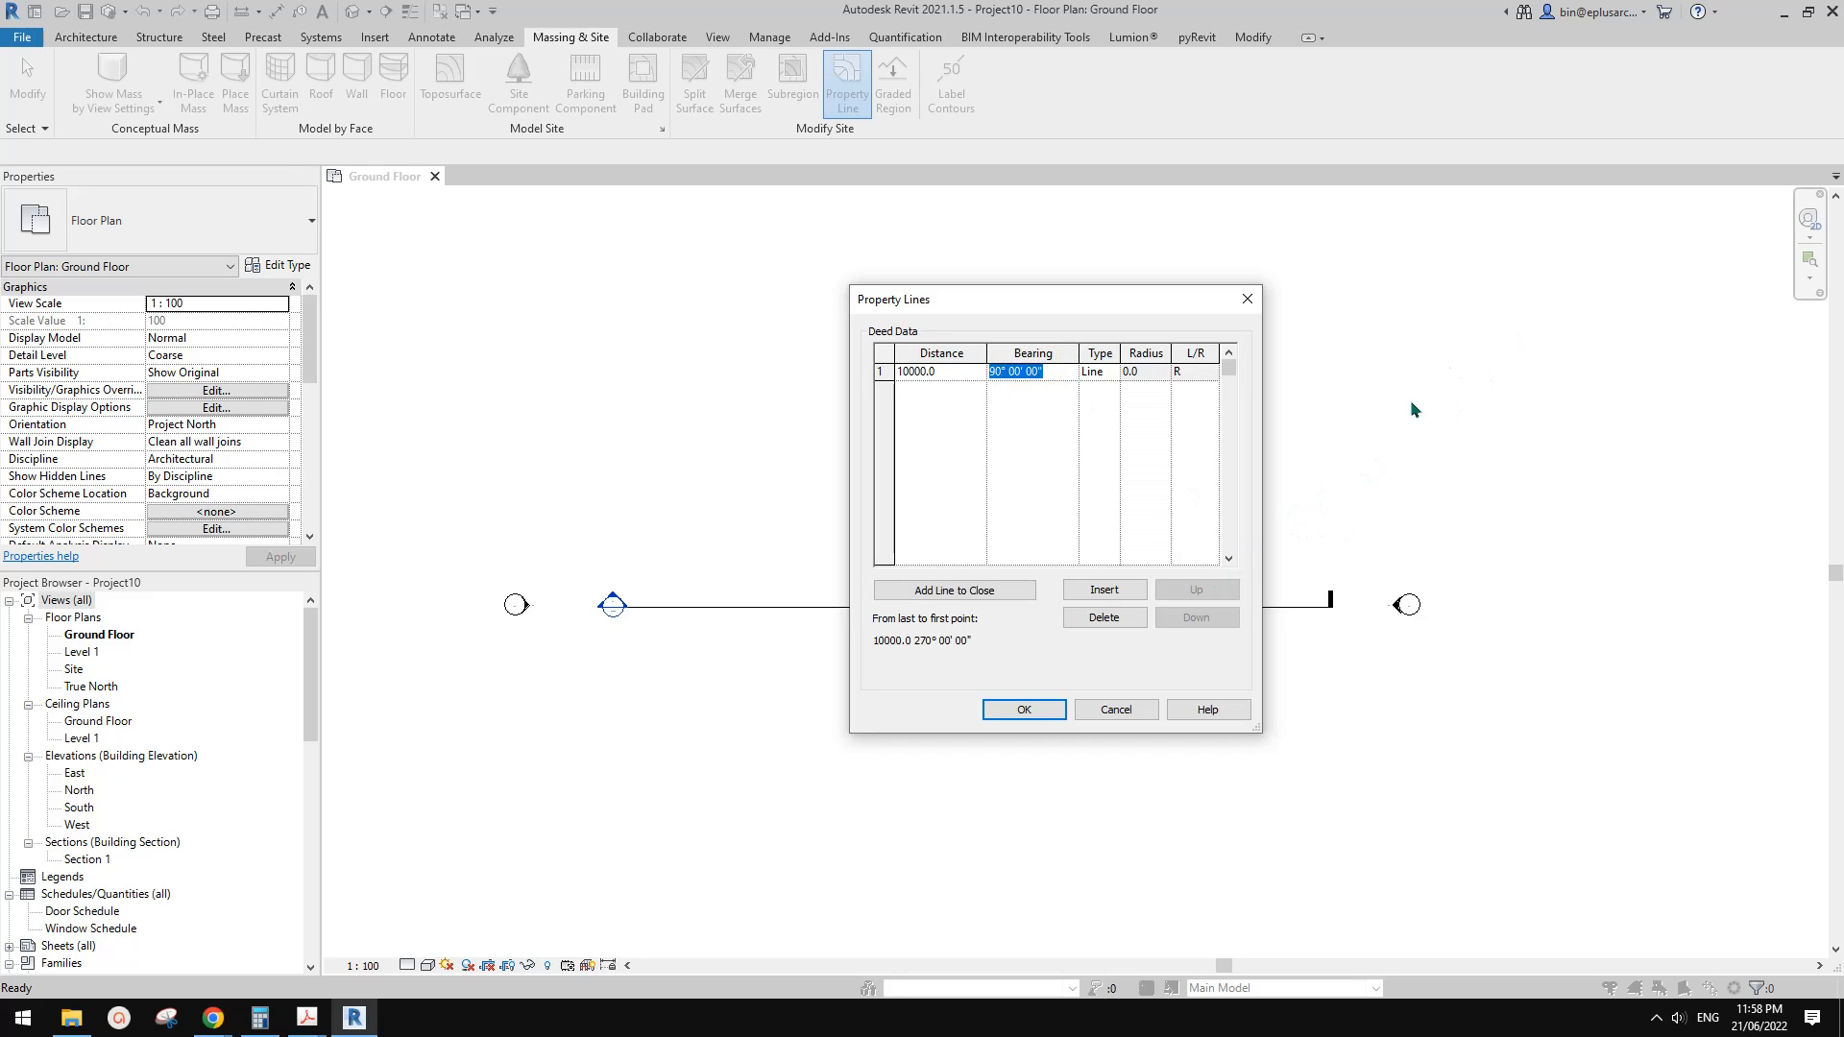
Set the first property line segment's bearing to 45°
text(74)
drag(1032, 300, 1009, 291)
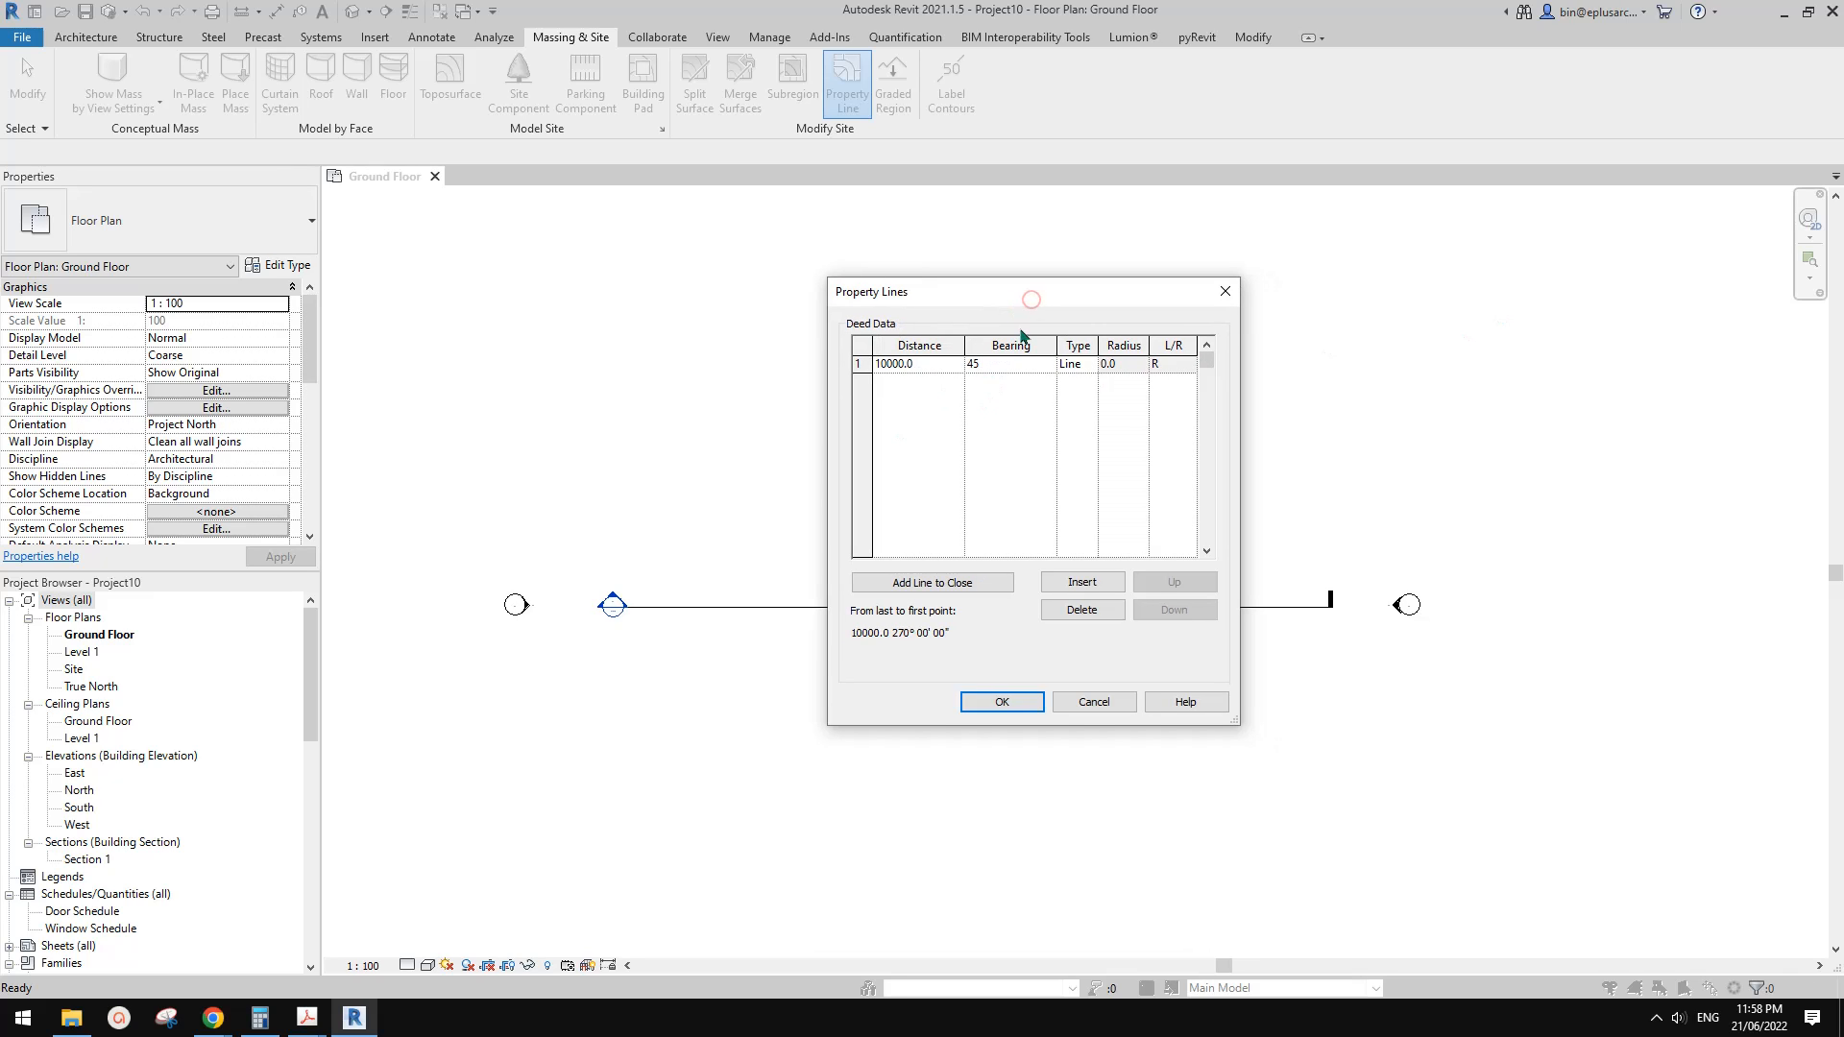
click(996, 365)
key(BackSpace)
key(BackSpace)
click(1047, 423)
drag(987, 363, 1036, 364)
key(BackSpace)
click(1030, 411)
click(932, 582)
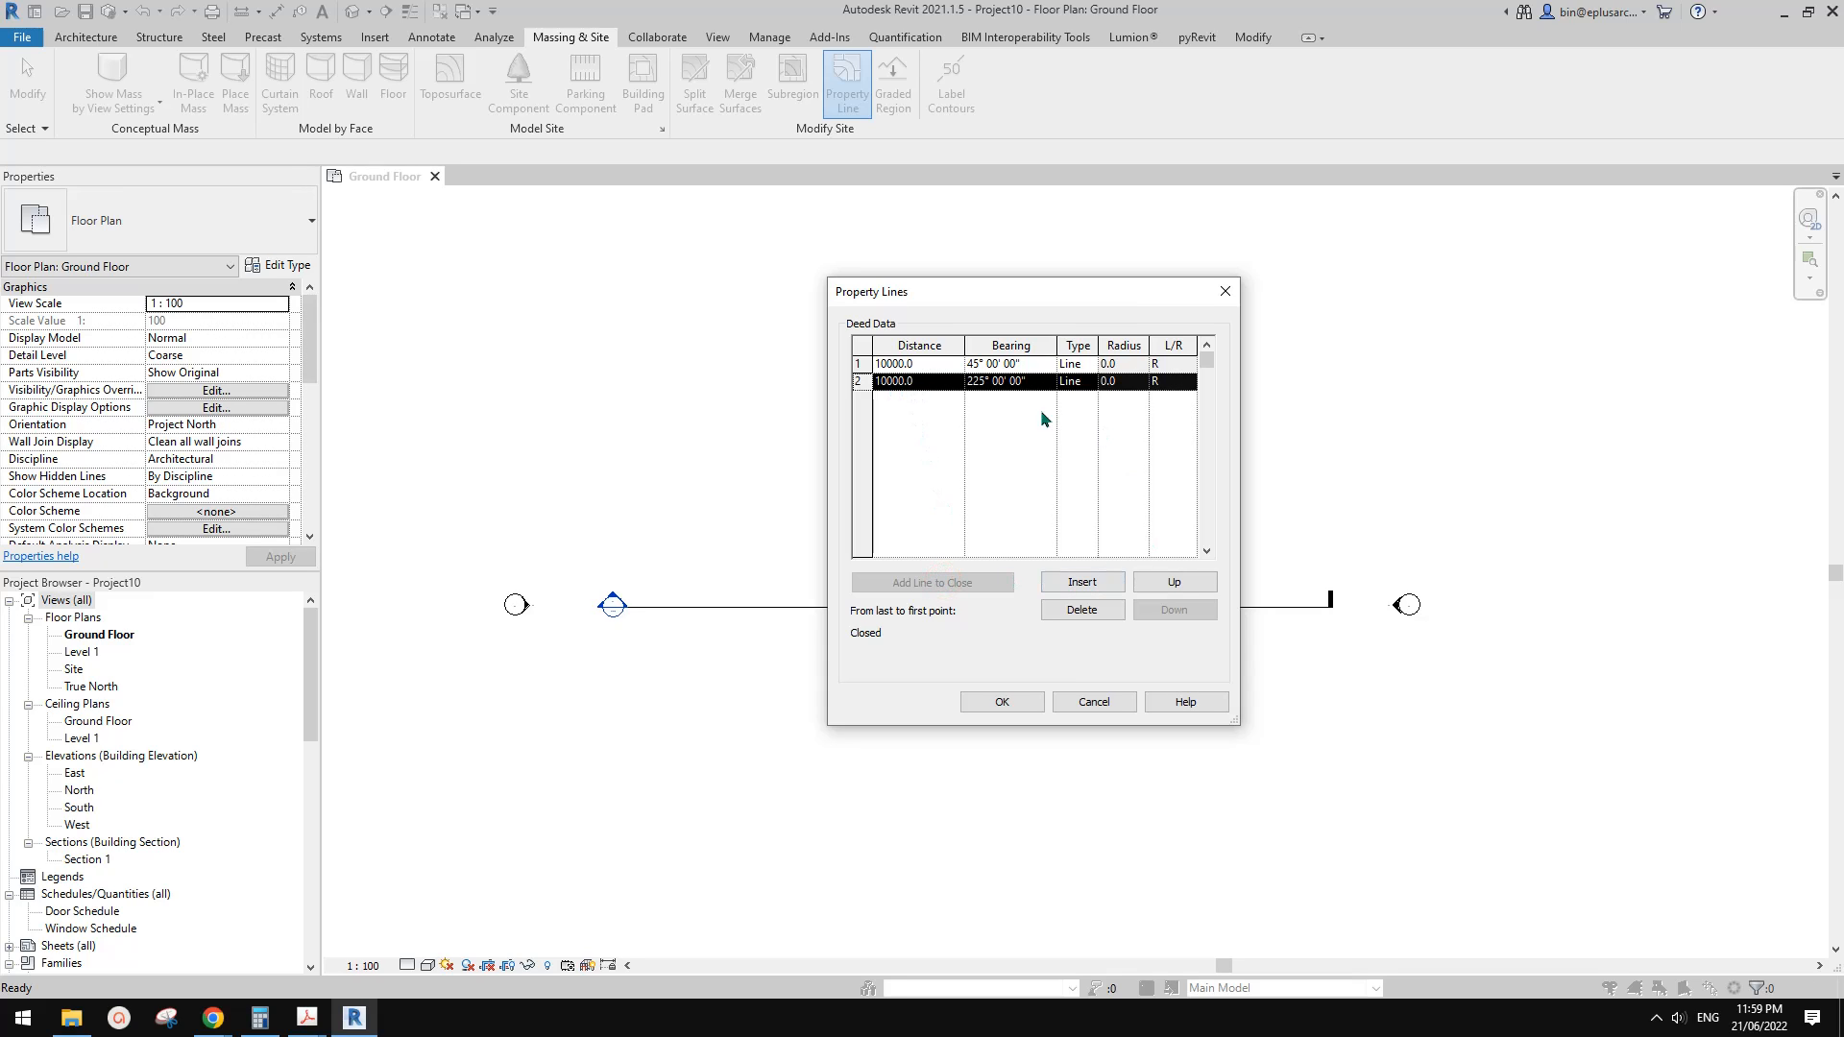
click(951, 384)
click(1082, 609)
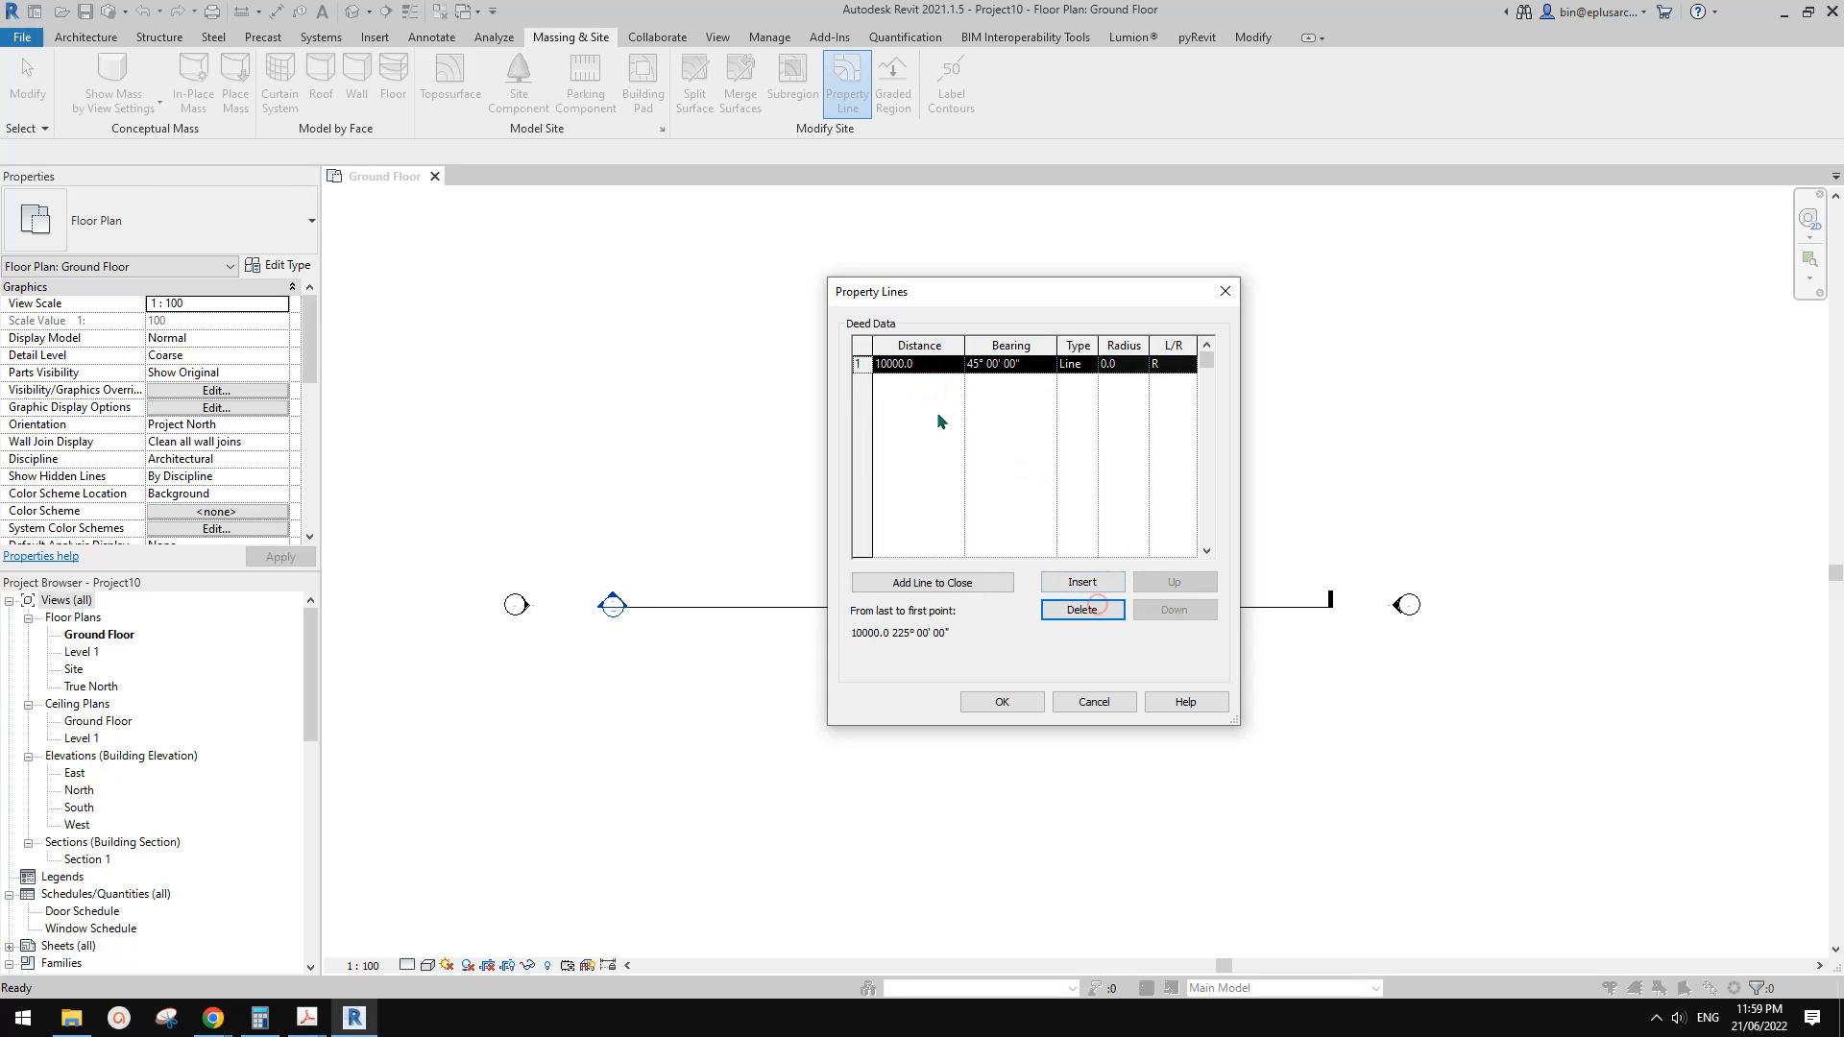
Insert a second property line segment with a distance of 10000 and a bearing of 135°
click(1082, 582)
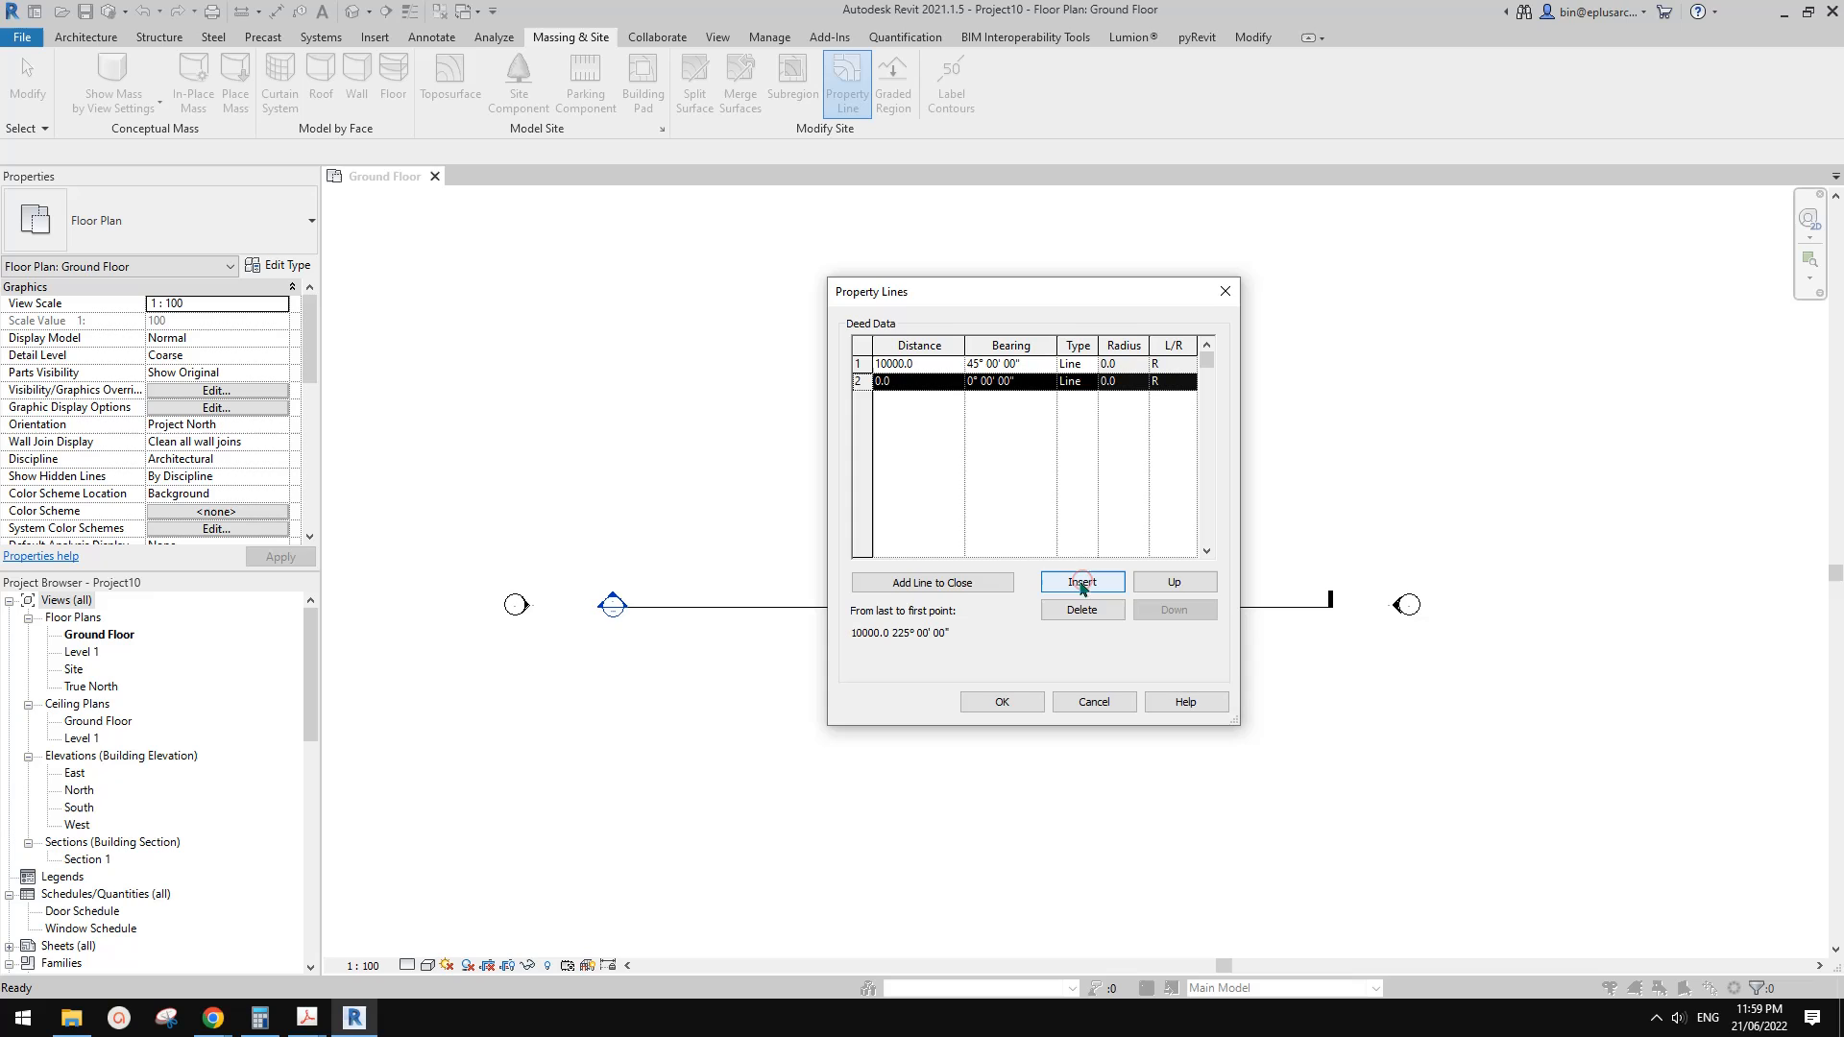
click(904, 382)
text(100)
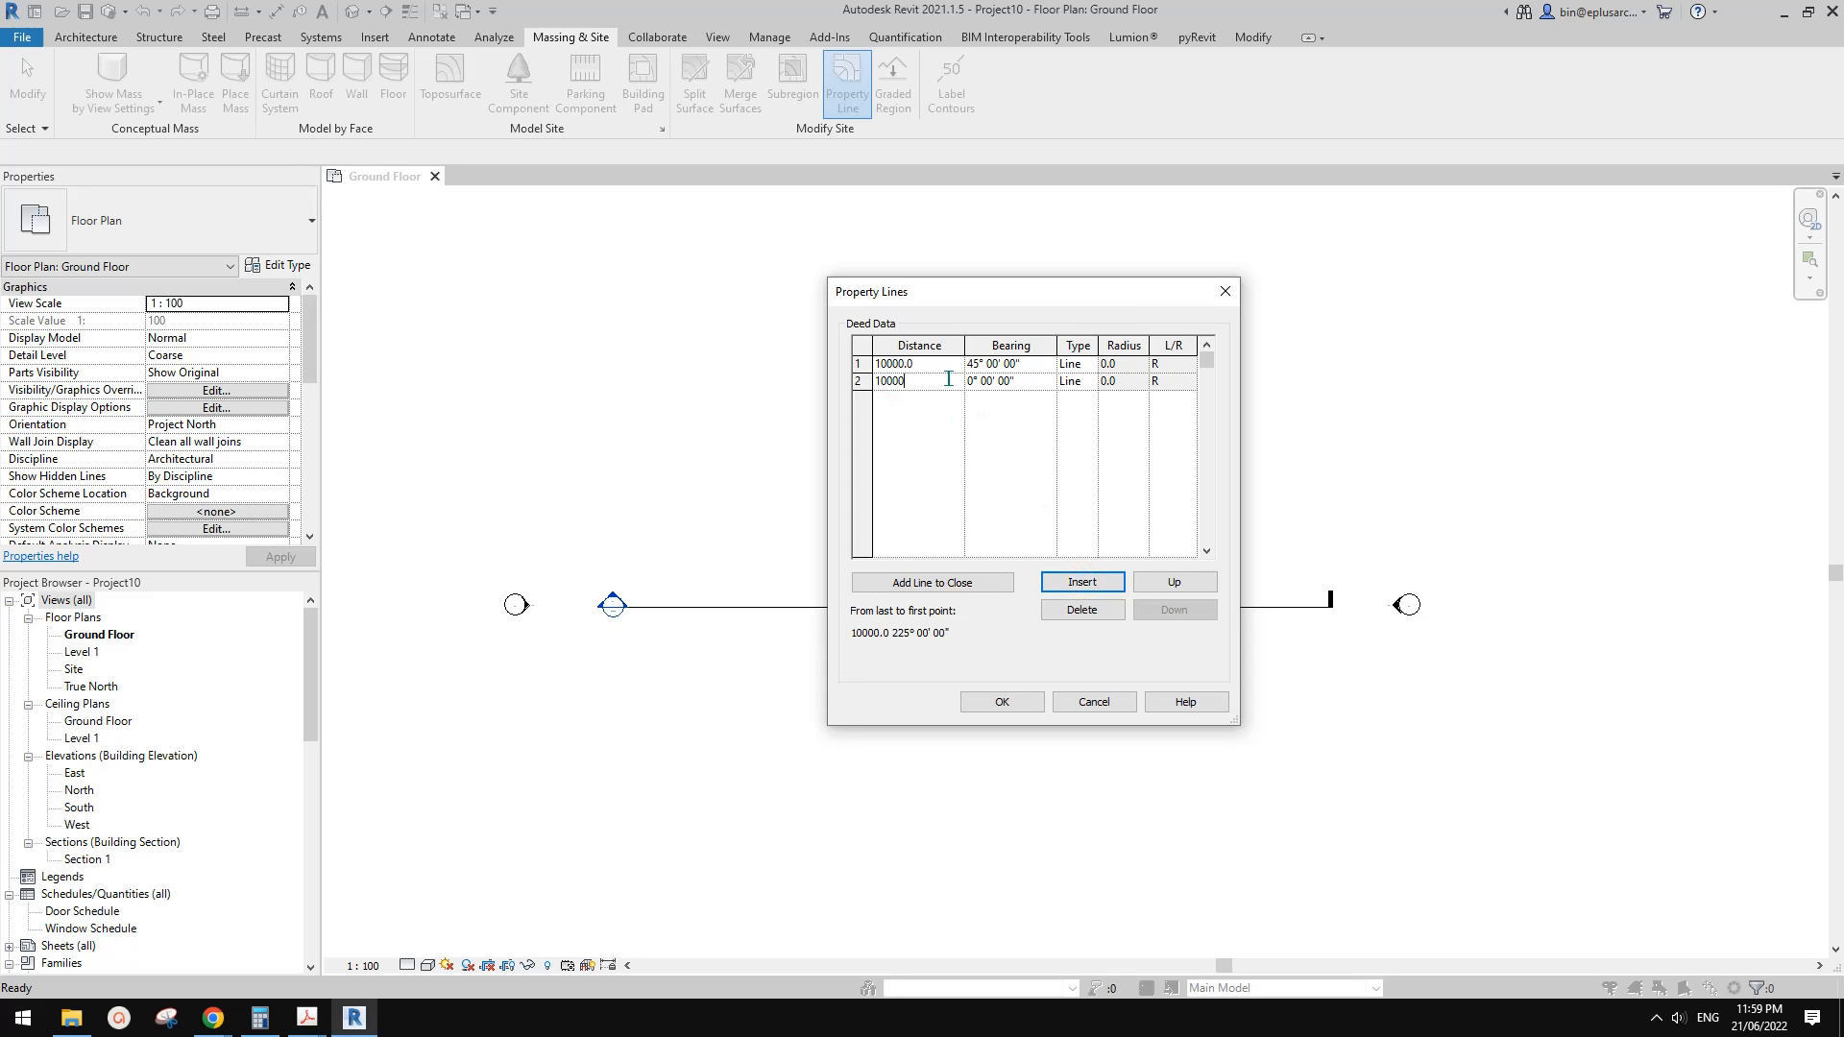
text(00)
click(1030, 382)
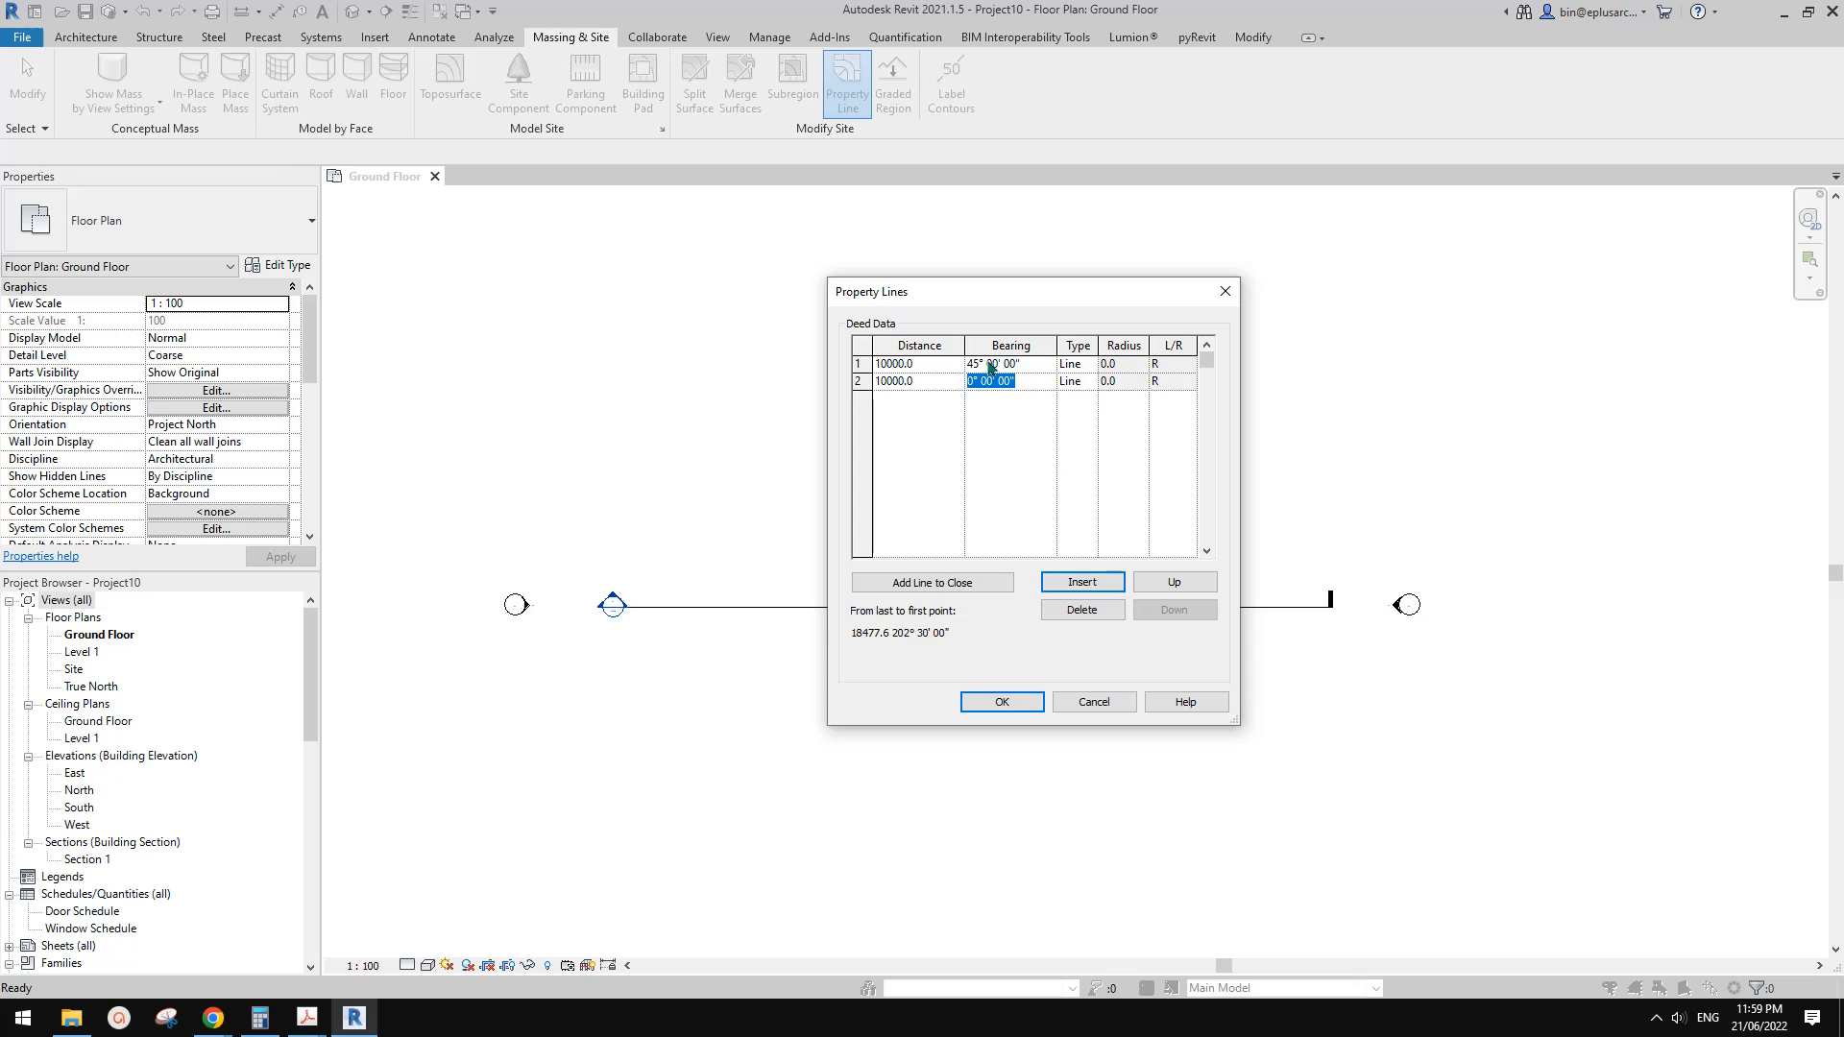
drag(1026, 382, 974, 385)
text(135)
Insert a third property line segment with a distance of 20000 and a bearing of 225°
click(1082, 582)
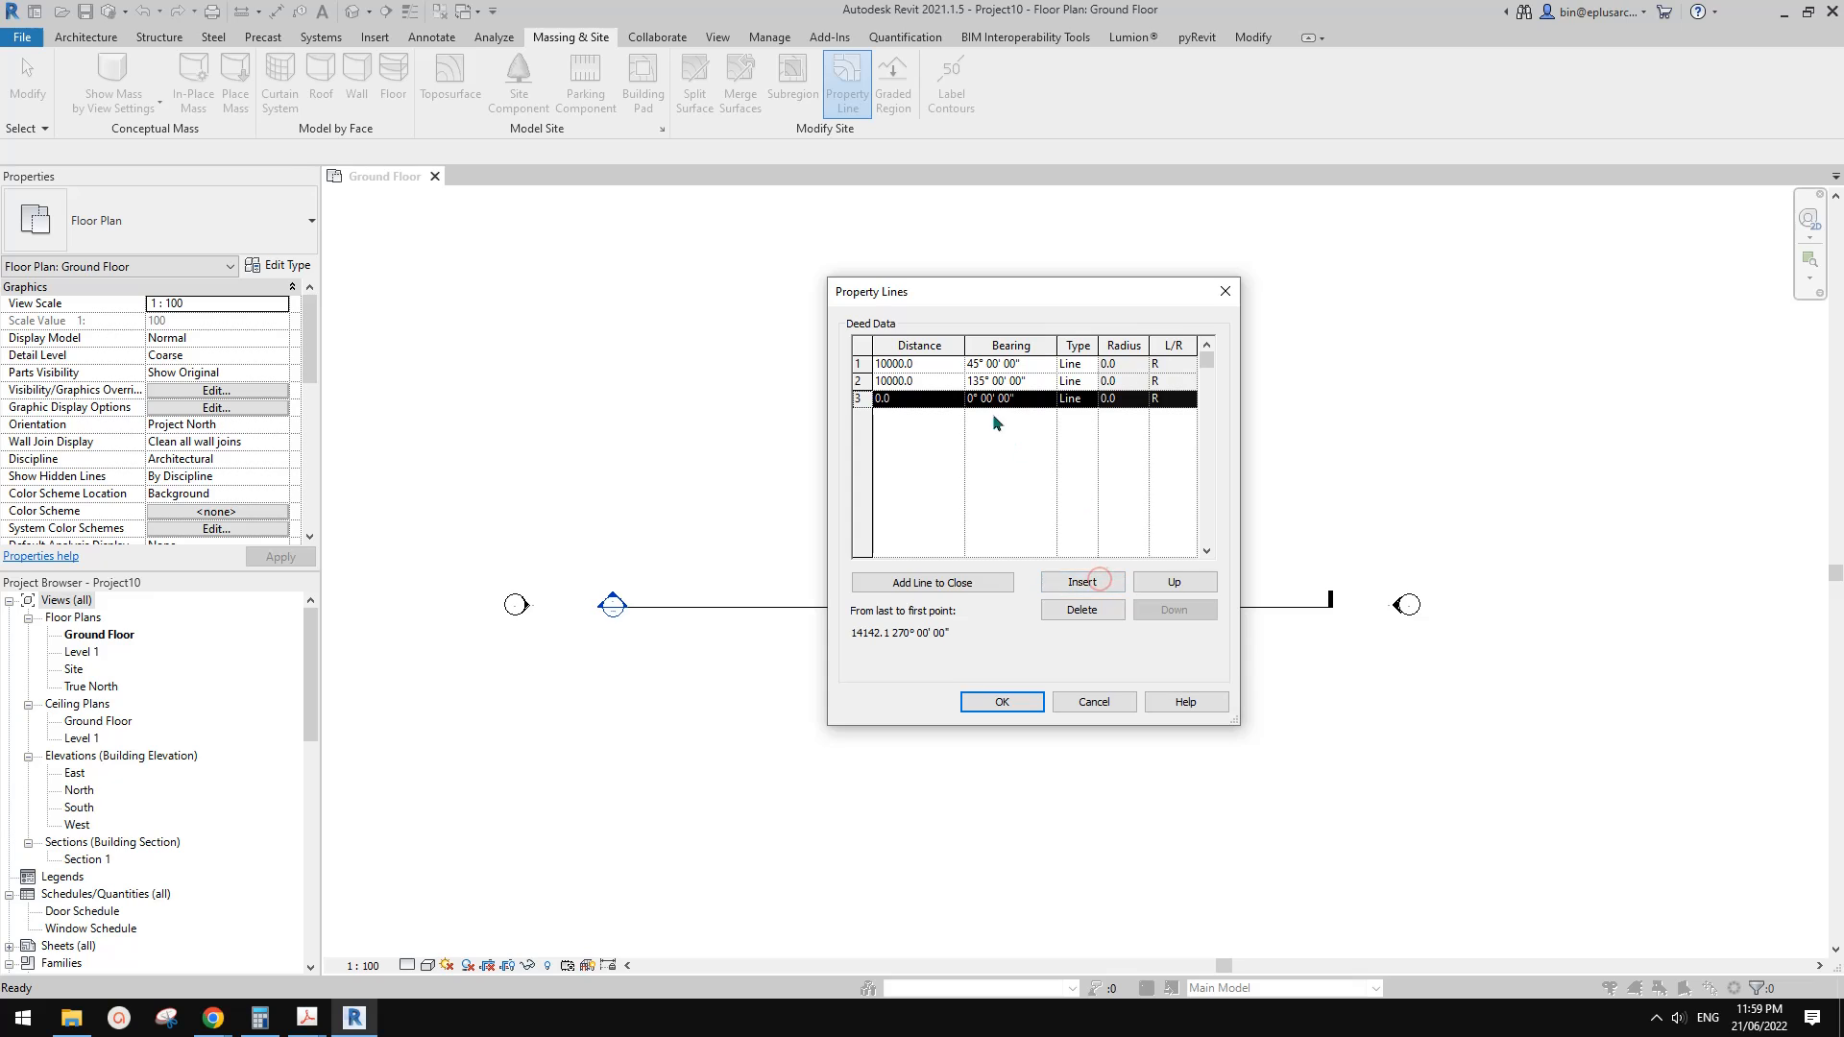
click(901, 401)
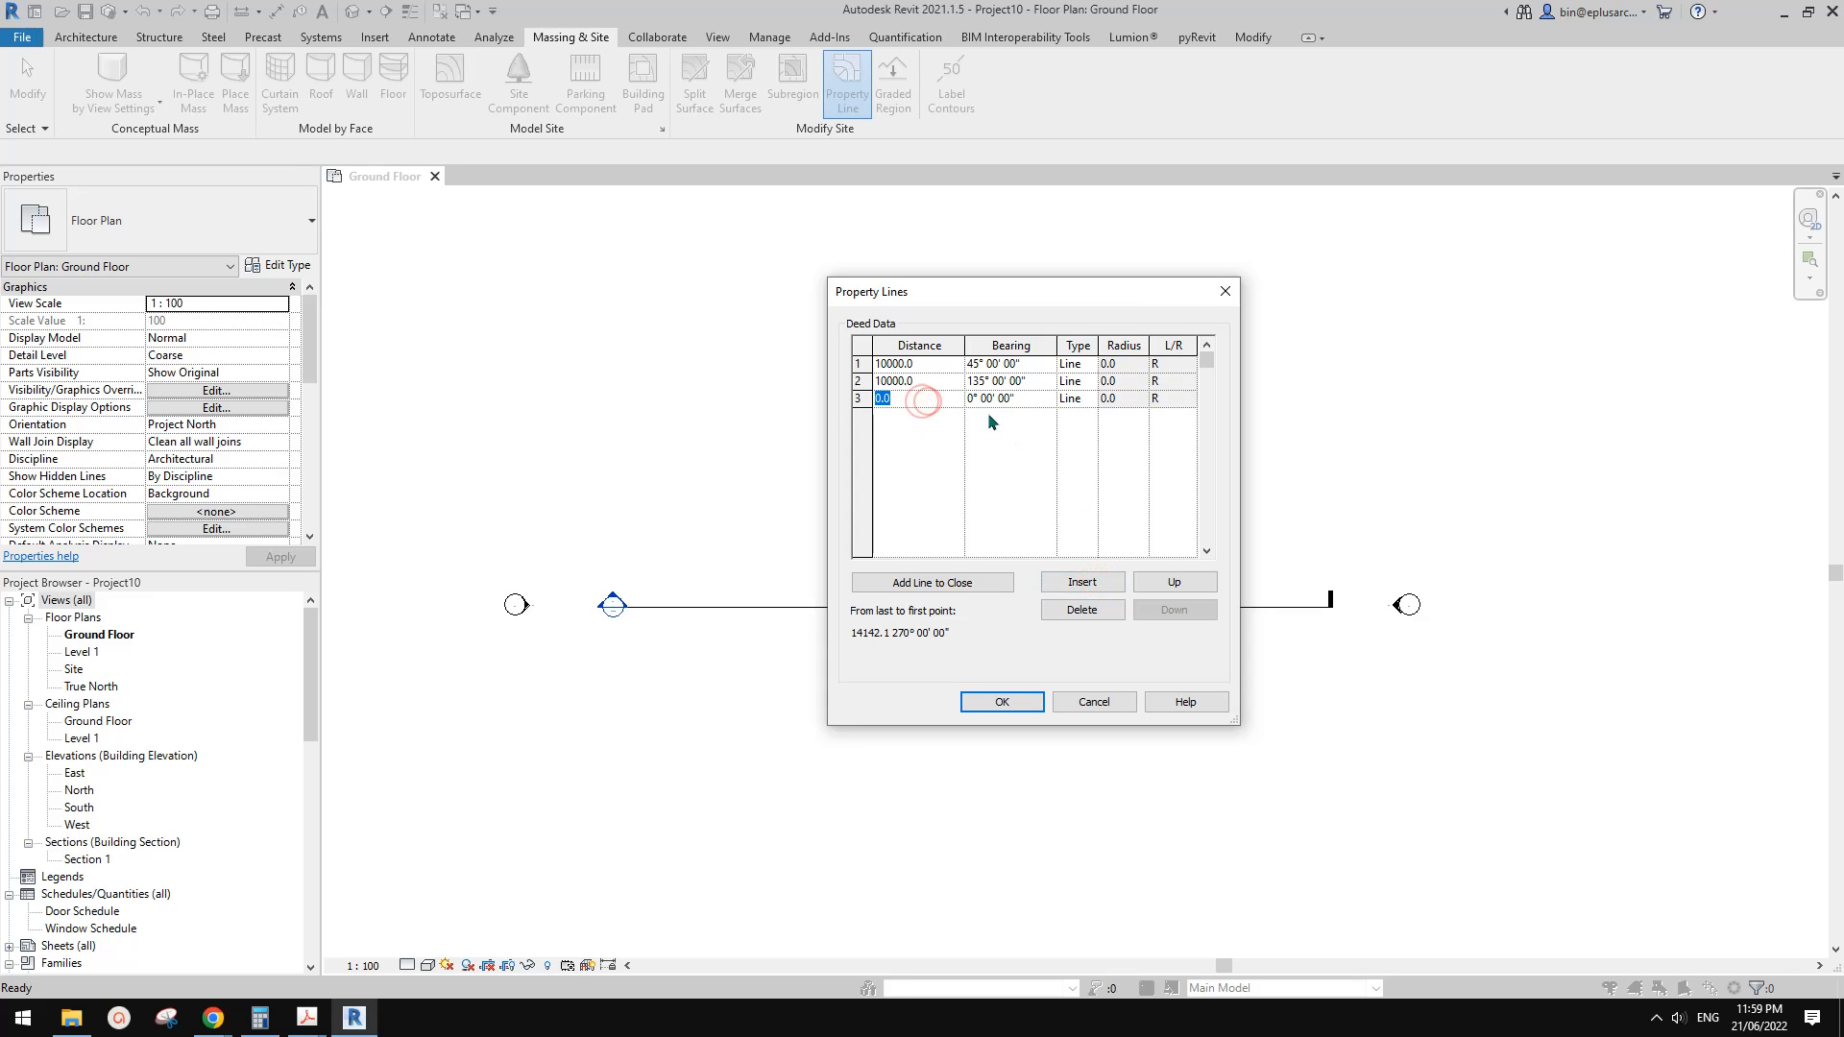
text(20000)
key(Tab)
text(225)
Add a line to close the boundary, place the property line across the section line in the Ground Floor plan, and select it
click(913, 582)
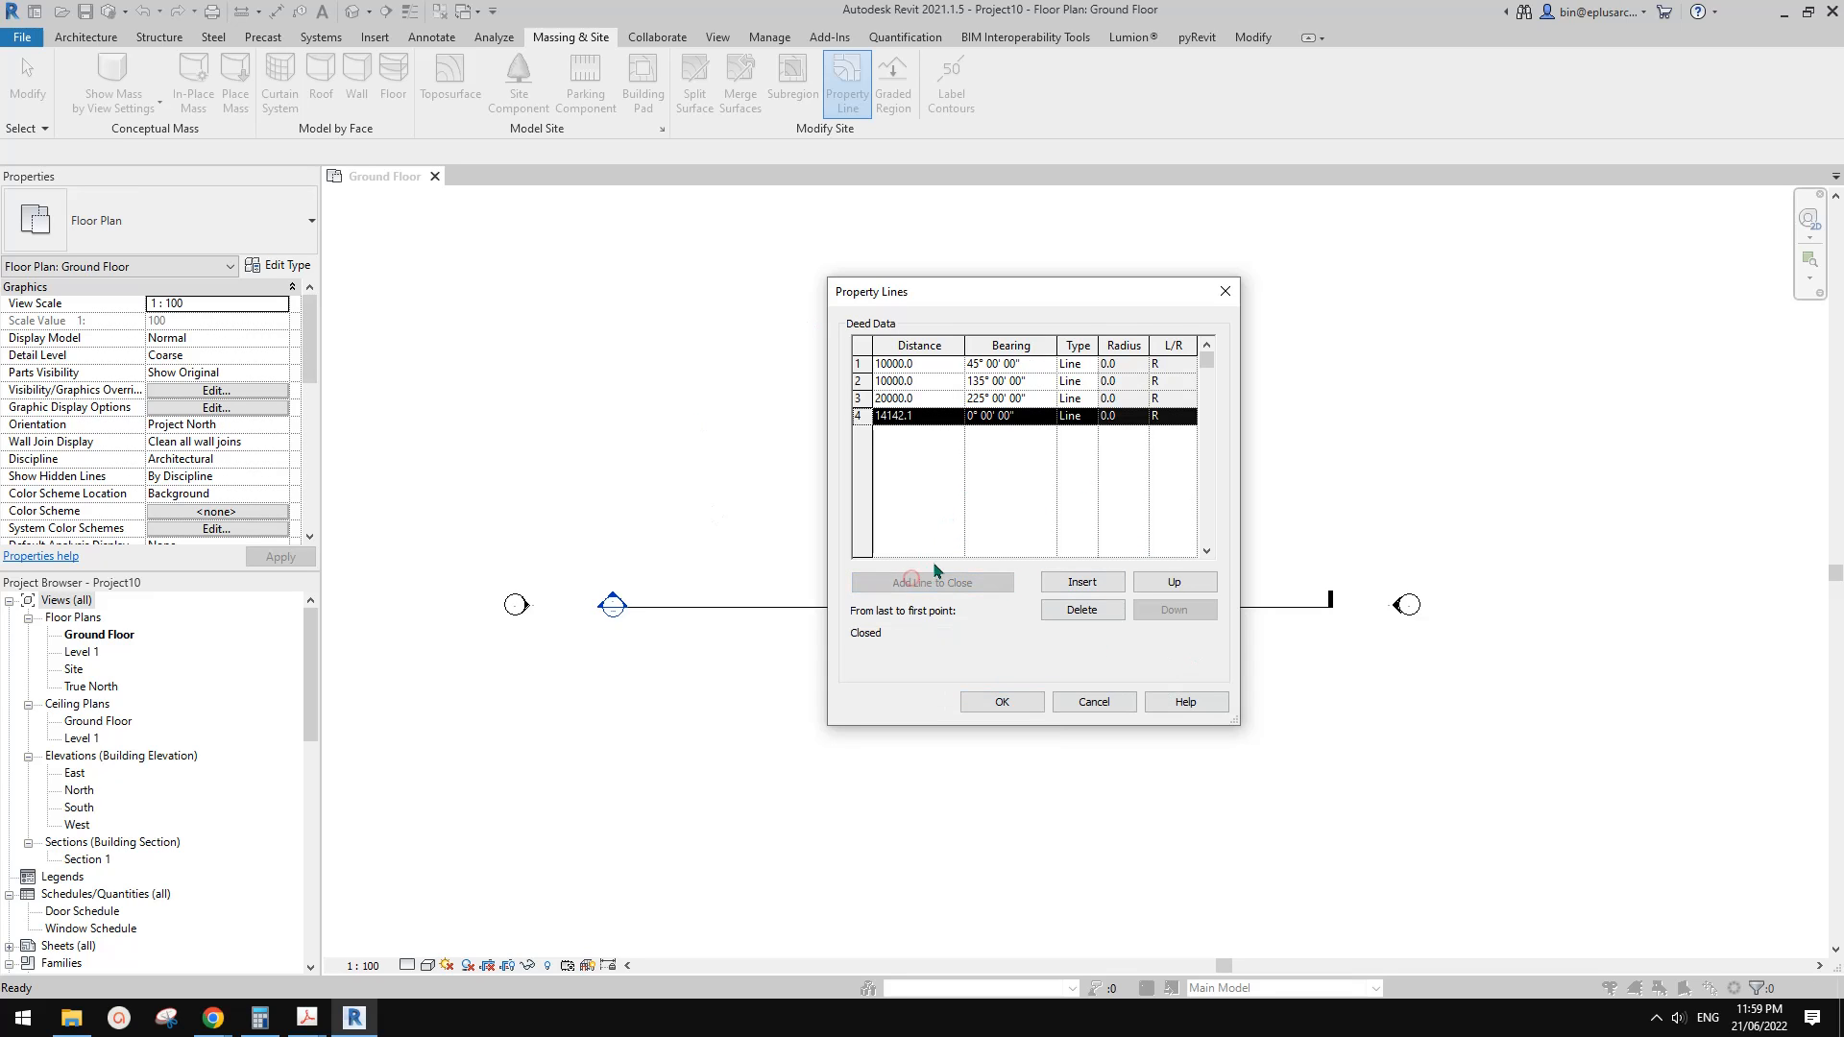
click(1032, 709)
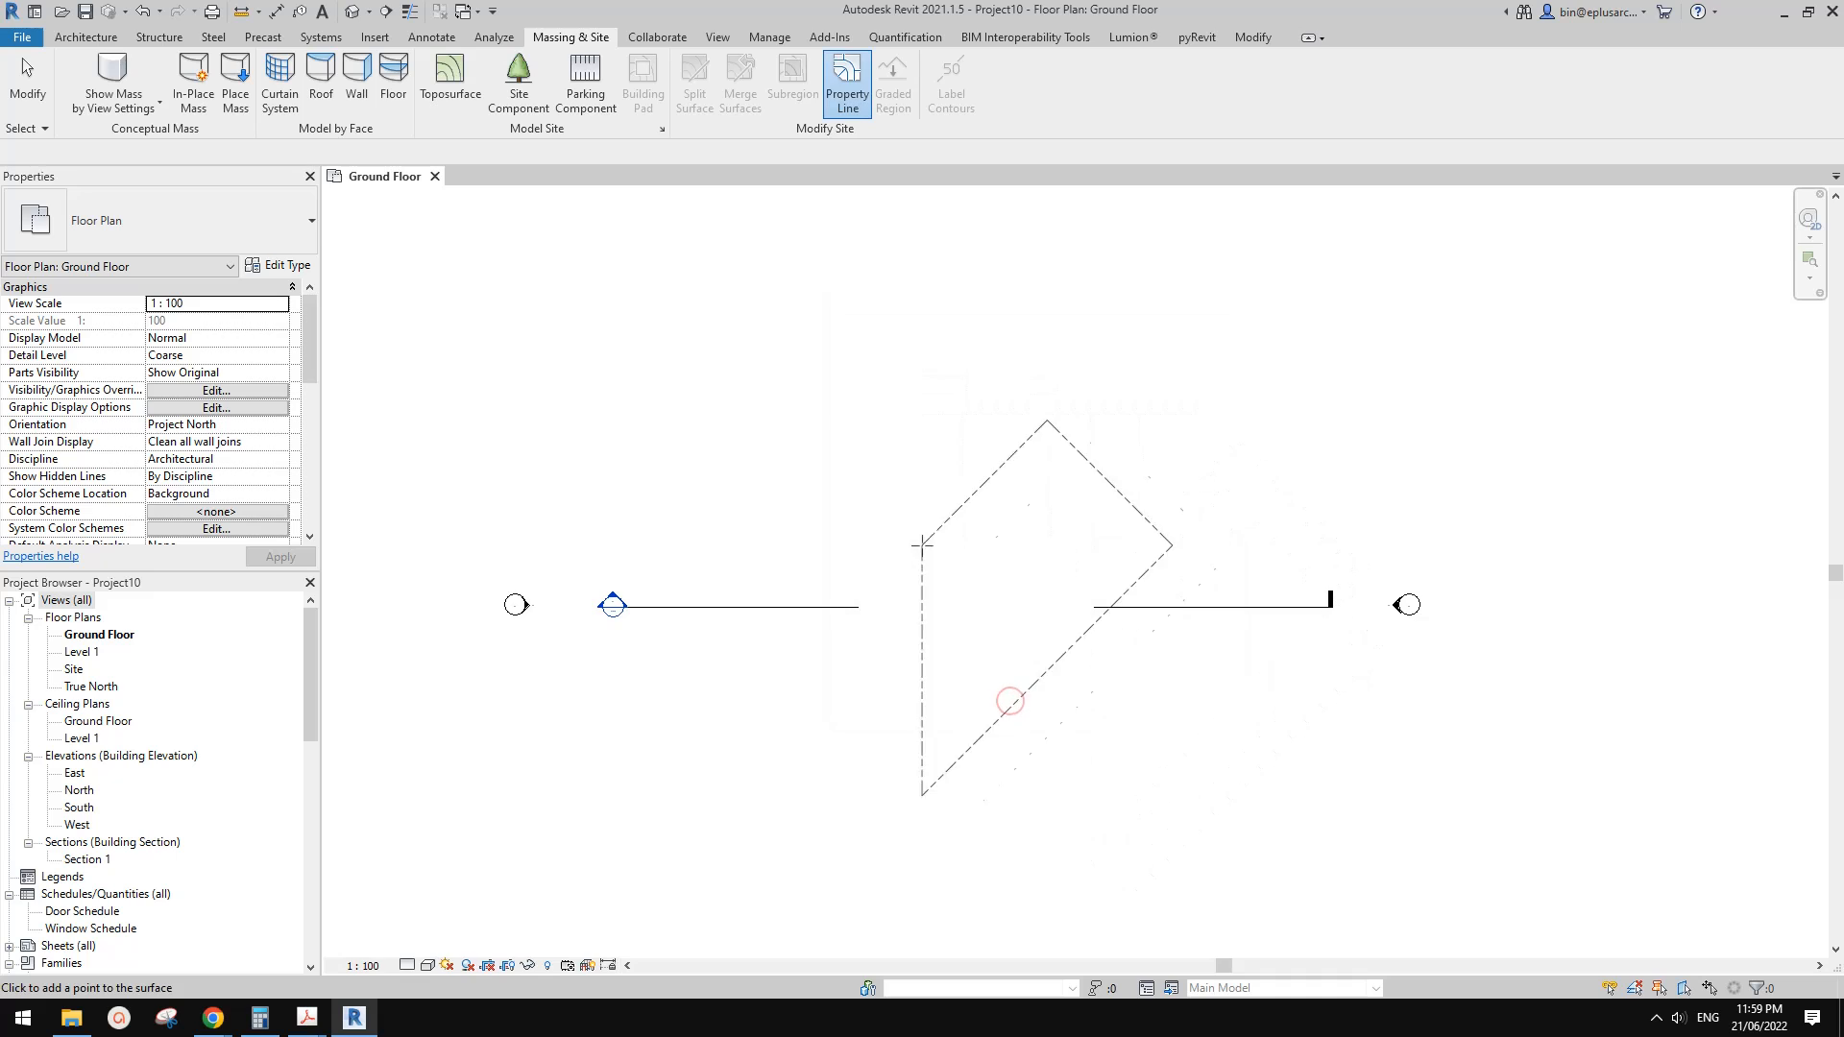
click(898, 670)
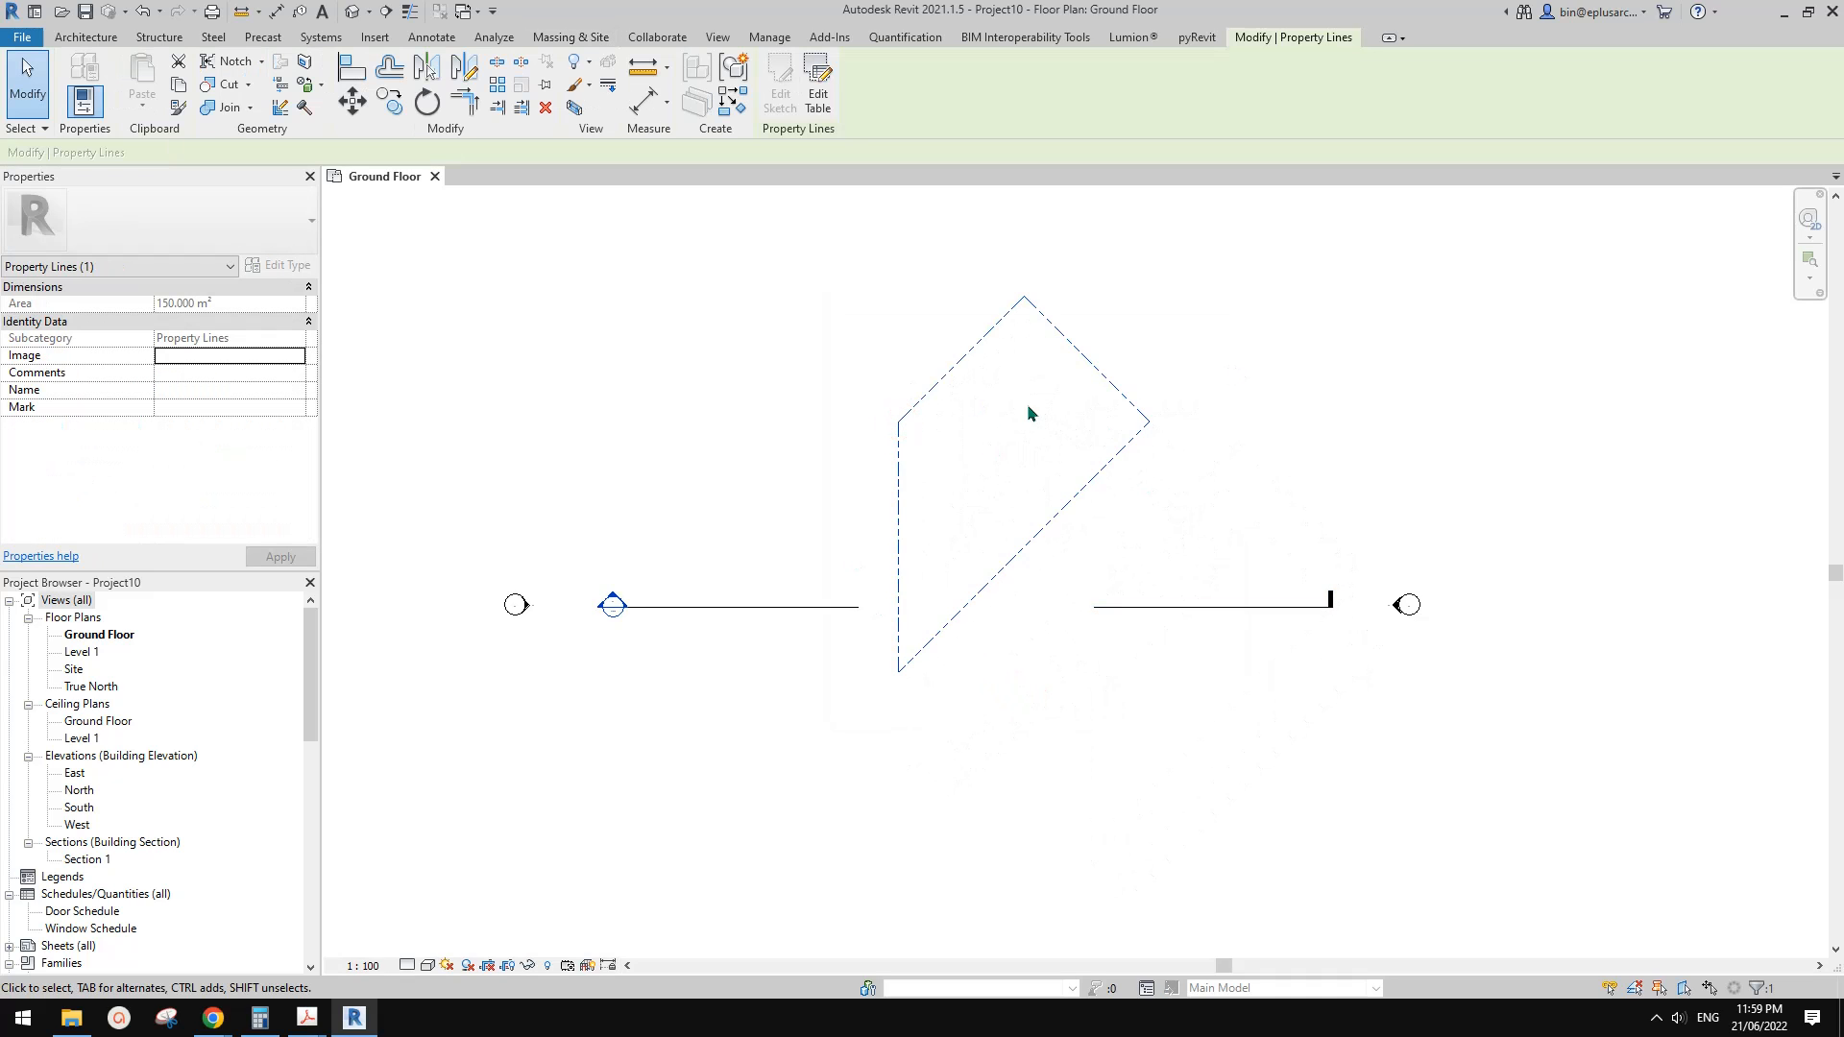
middle_drag(1064, 365, 1053, 377)
key(Escape)
click(1070, 370)
scroll(968, 462, up, 2)
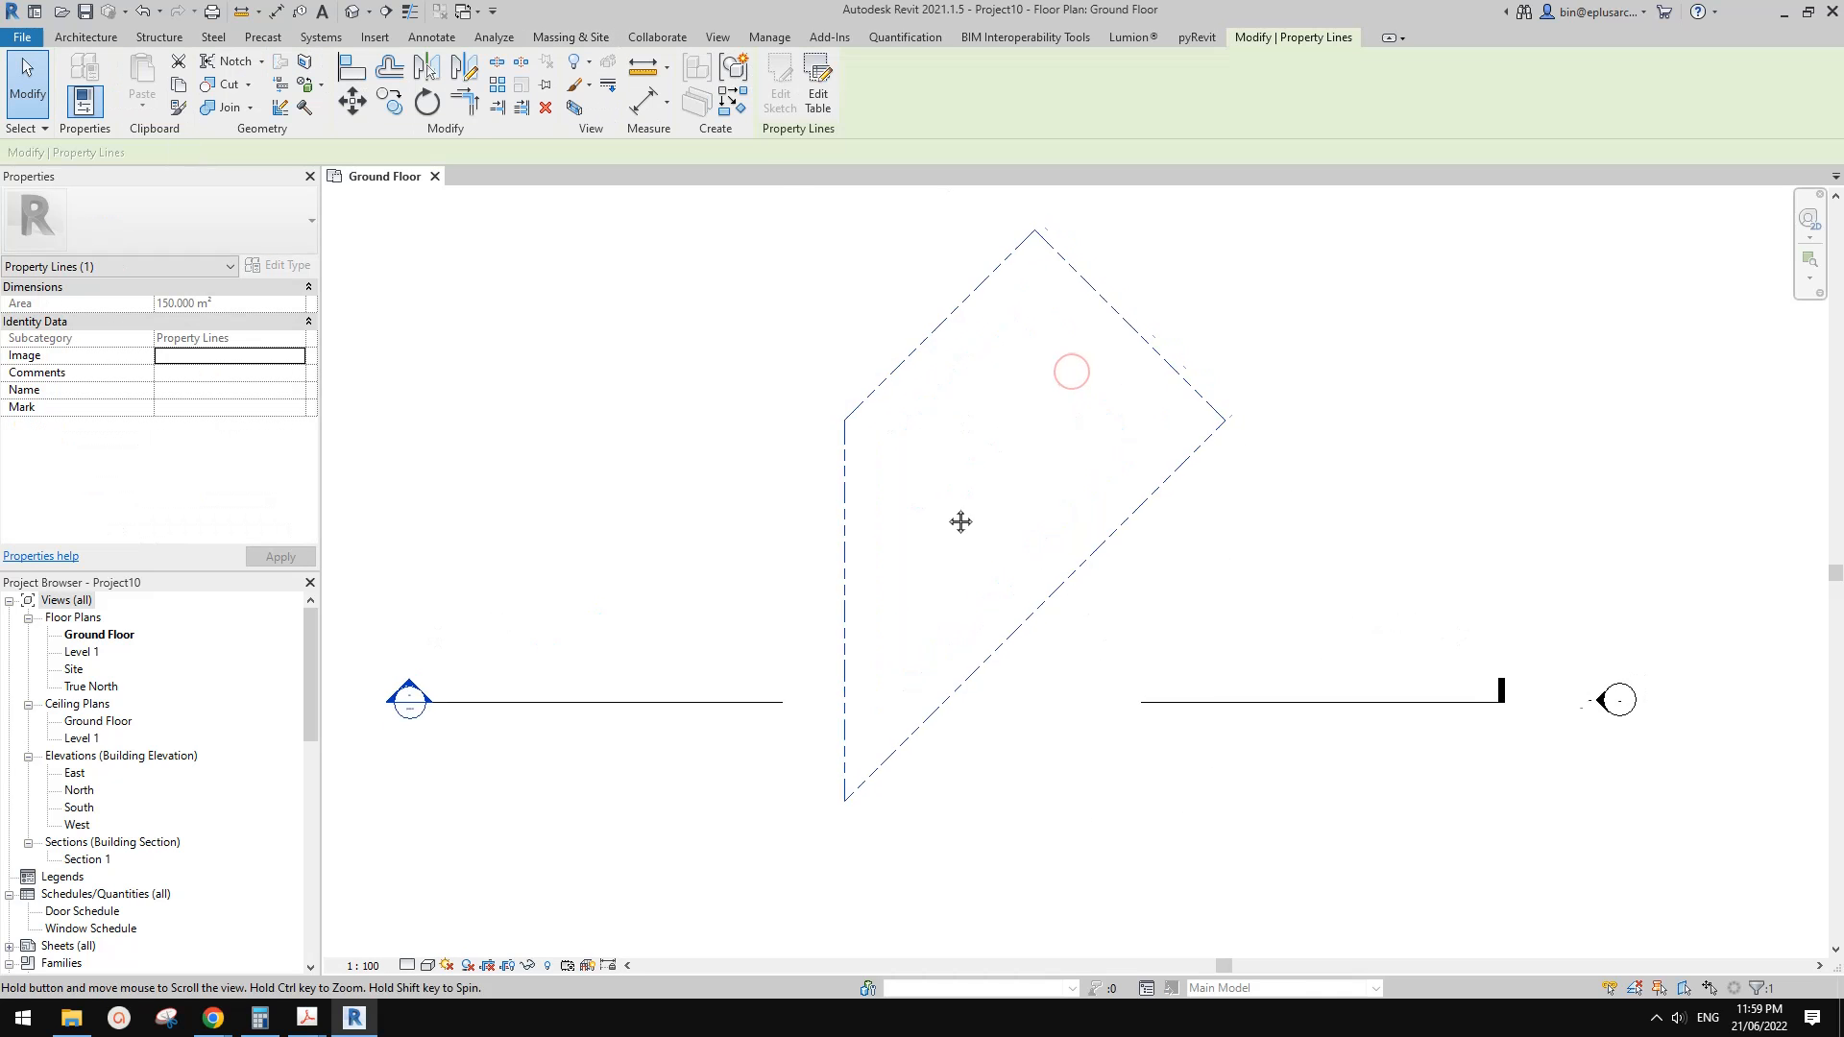
Tag the 45° and 135° segments of the property line with their bearings and distances
key(t)
key(g)
click(933, 348)
click(1096, 317)
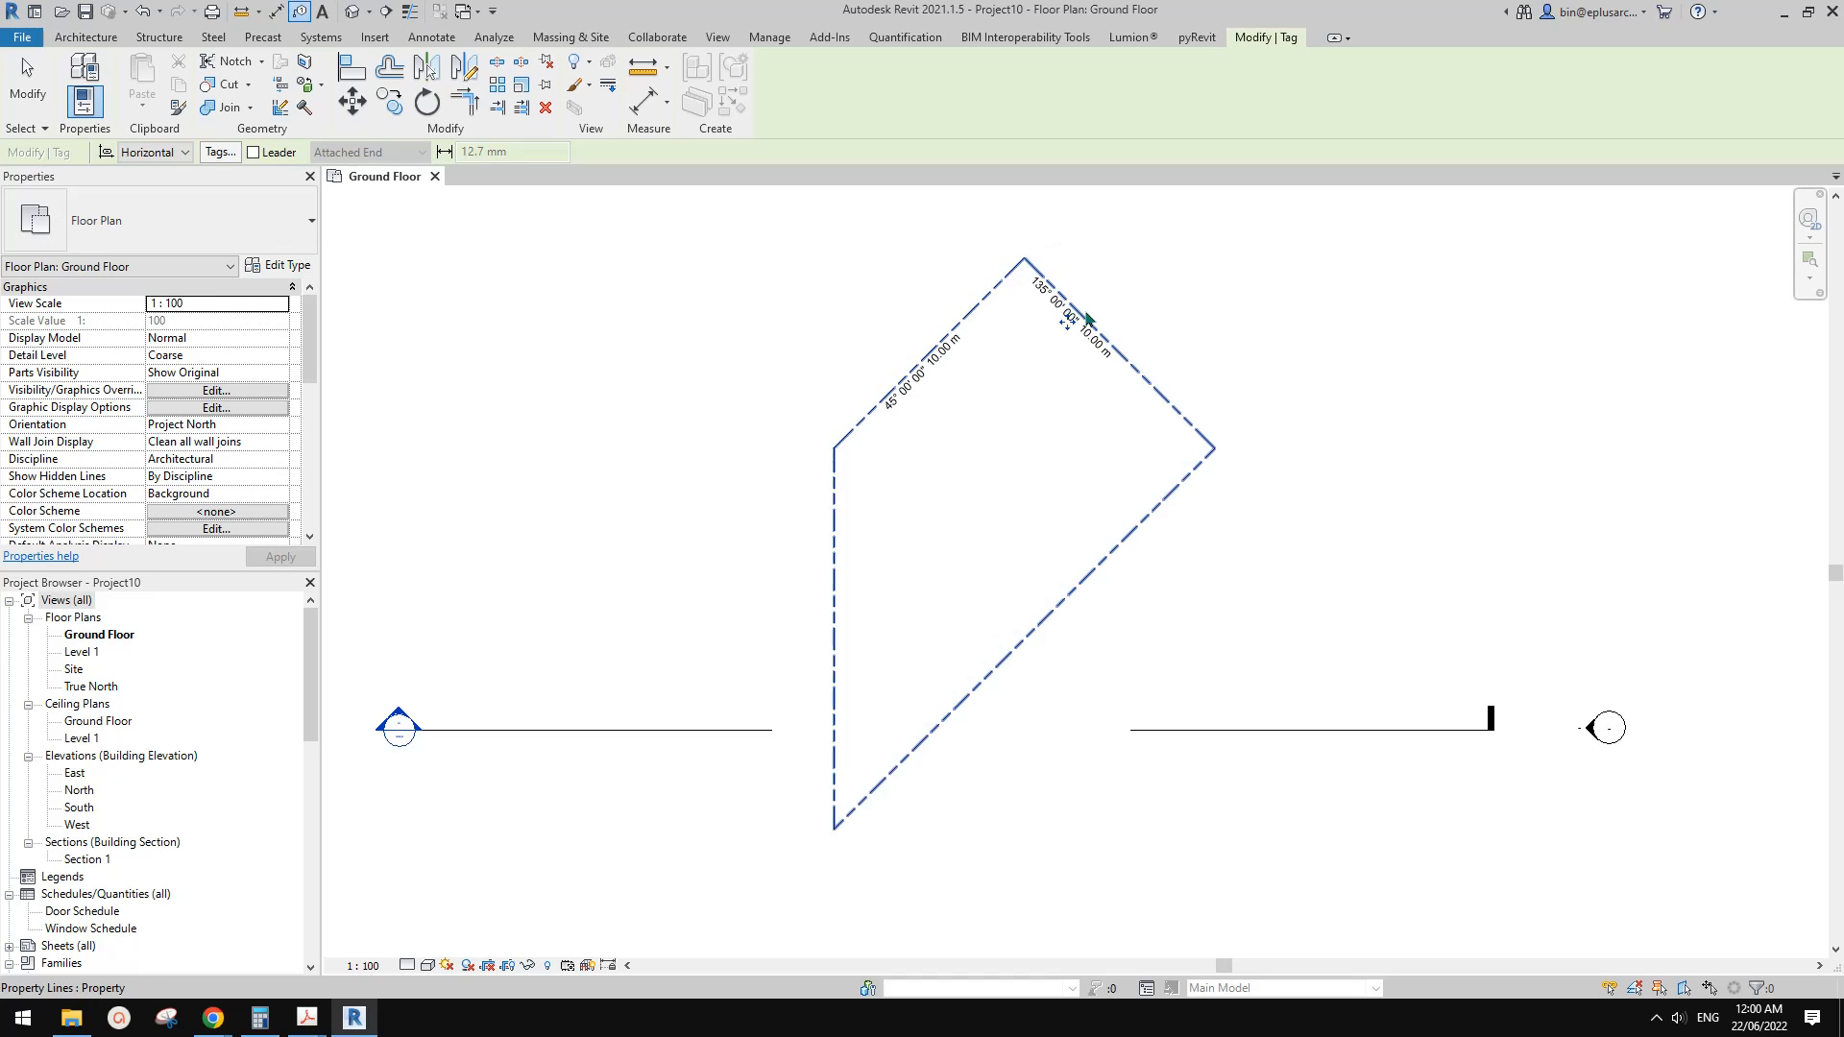
scroll(1068, 321, up, 1)
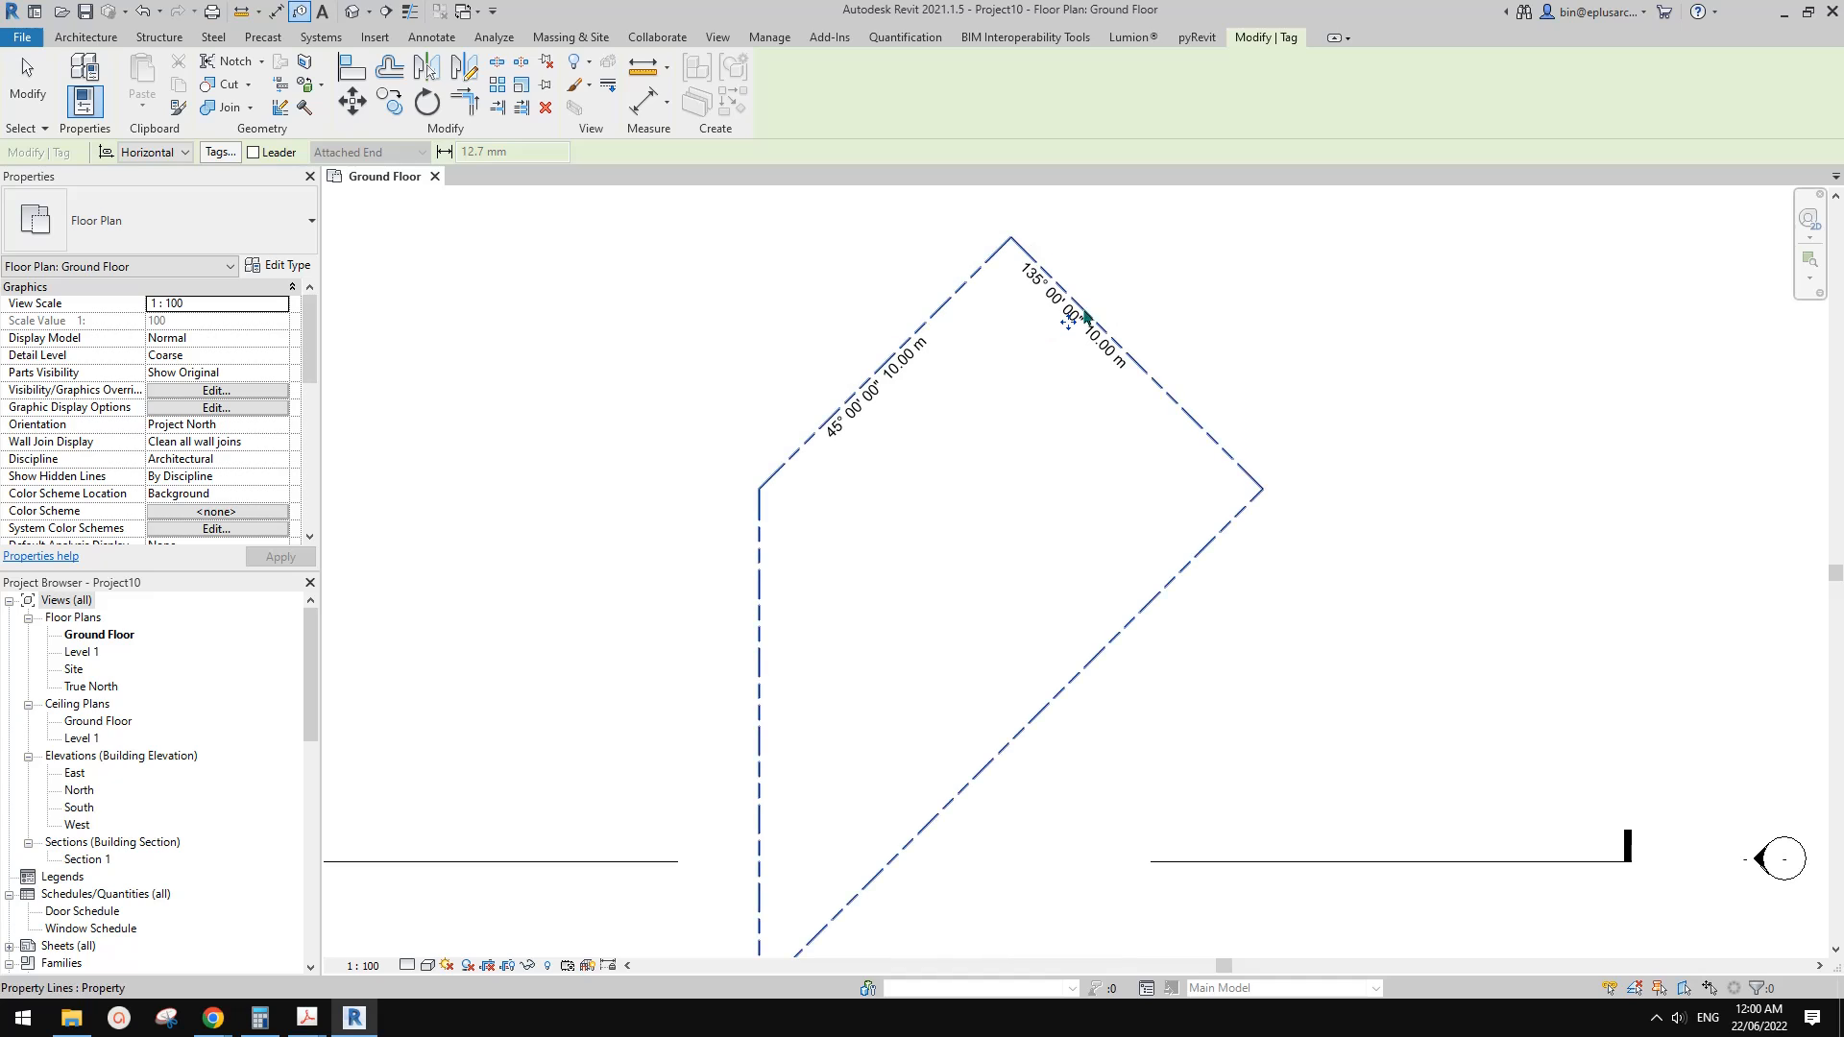
middle_drag(1025, 464, 1034, 658)
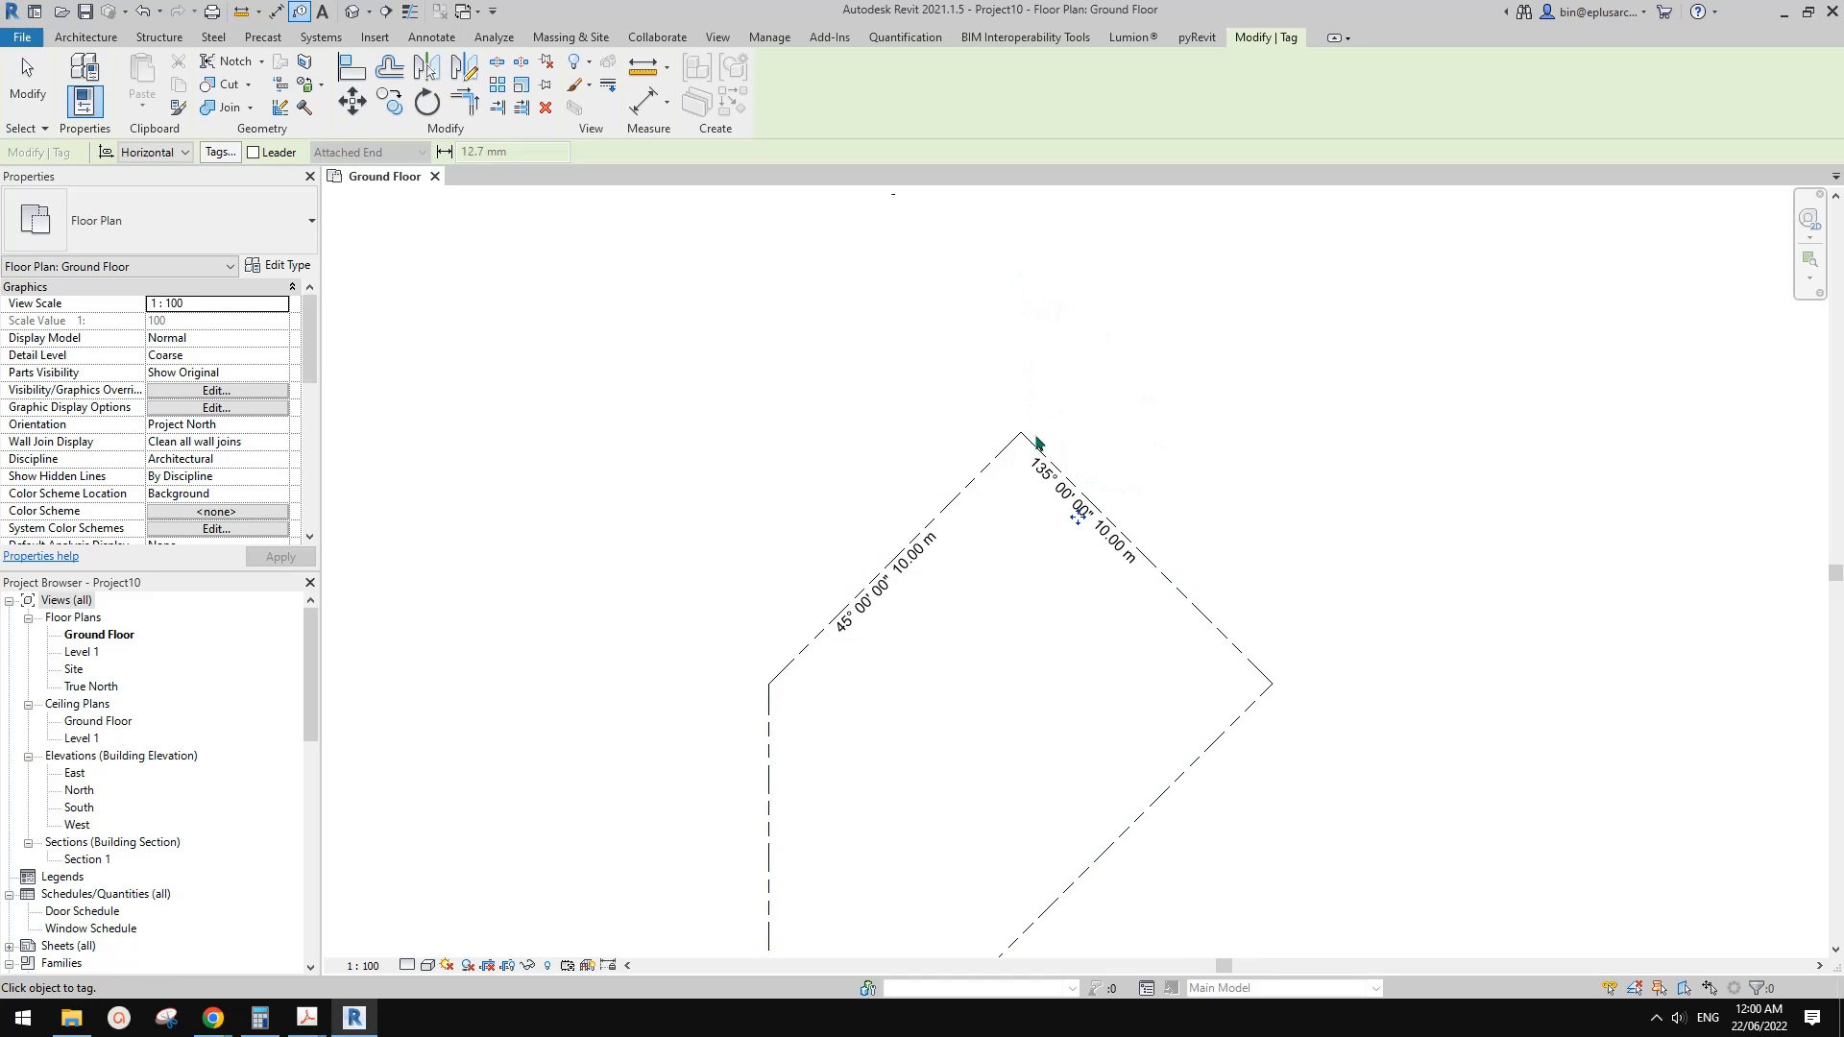
Tag the 20 m segment and the vertical closing segment of the property line
middle_drag(1131, 704, 1190, 368)
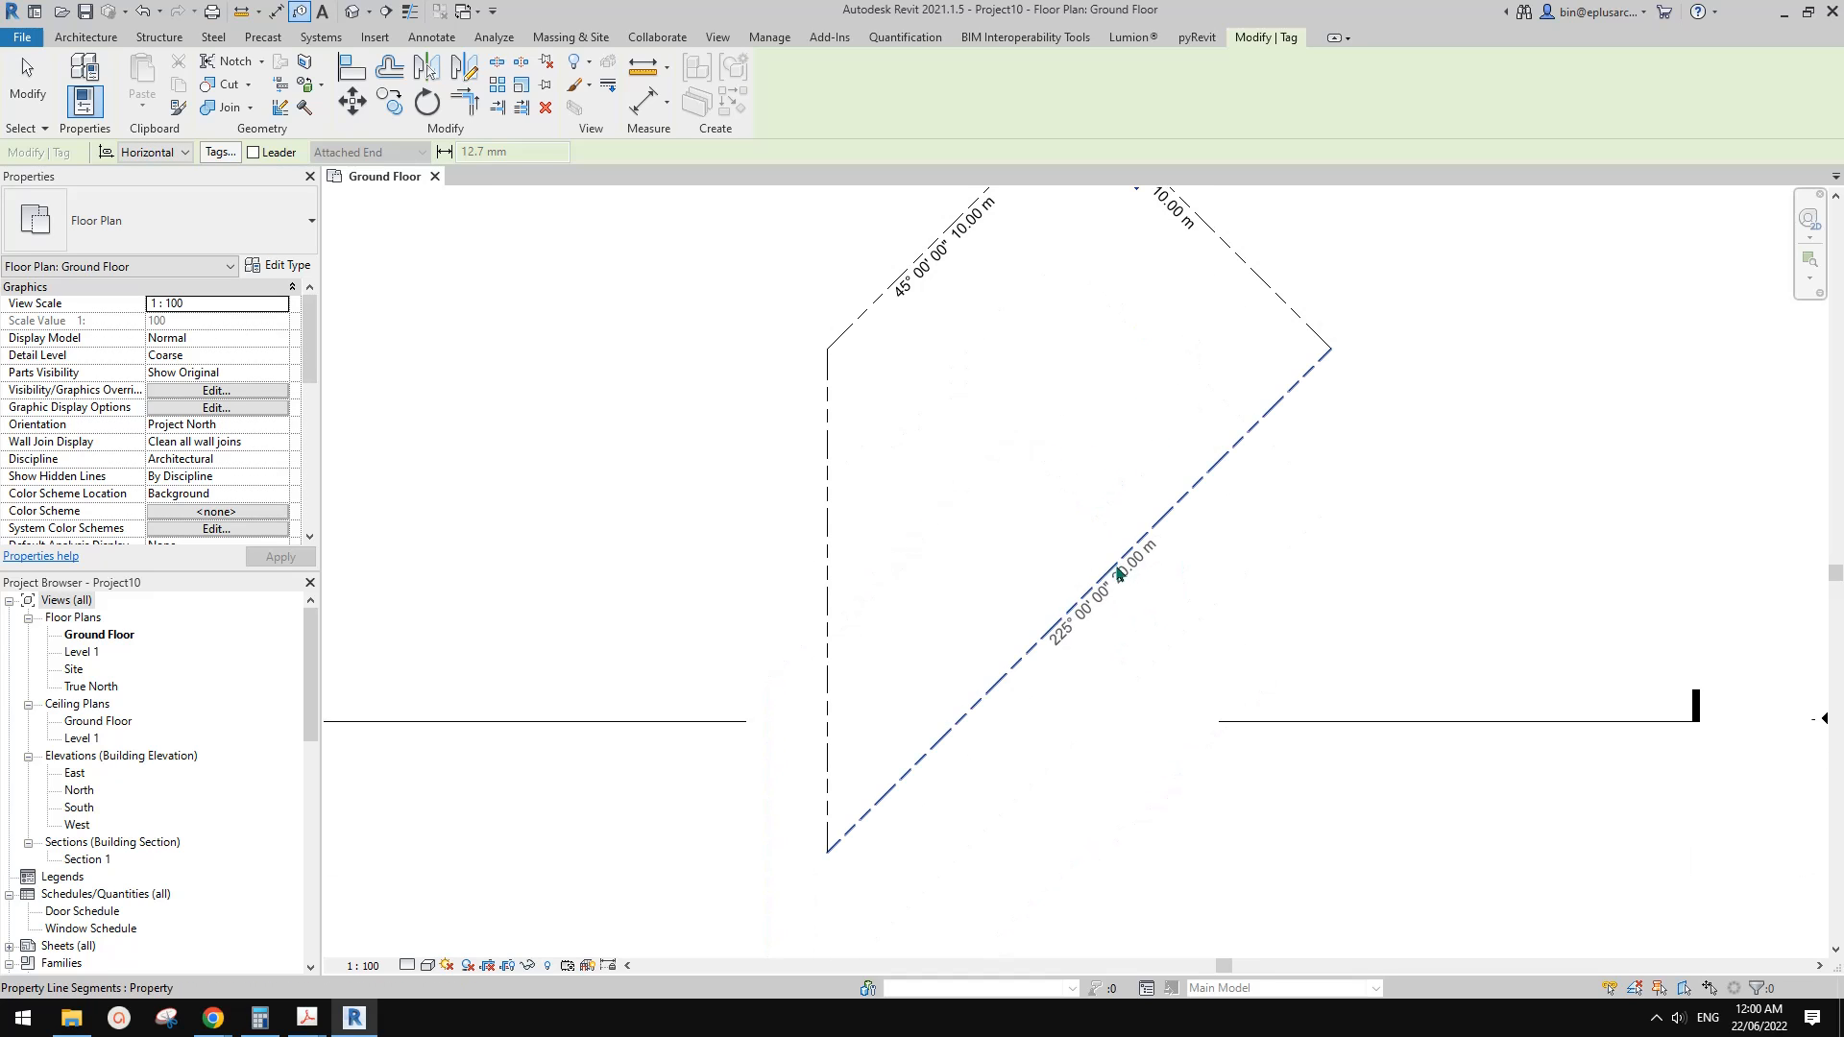
click(1115, 570)
scroll(1122, 469, down, 2)
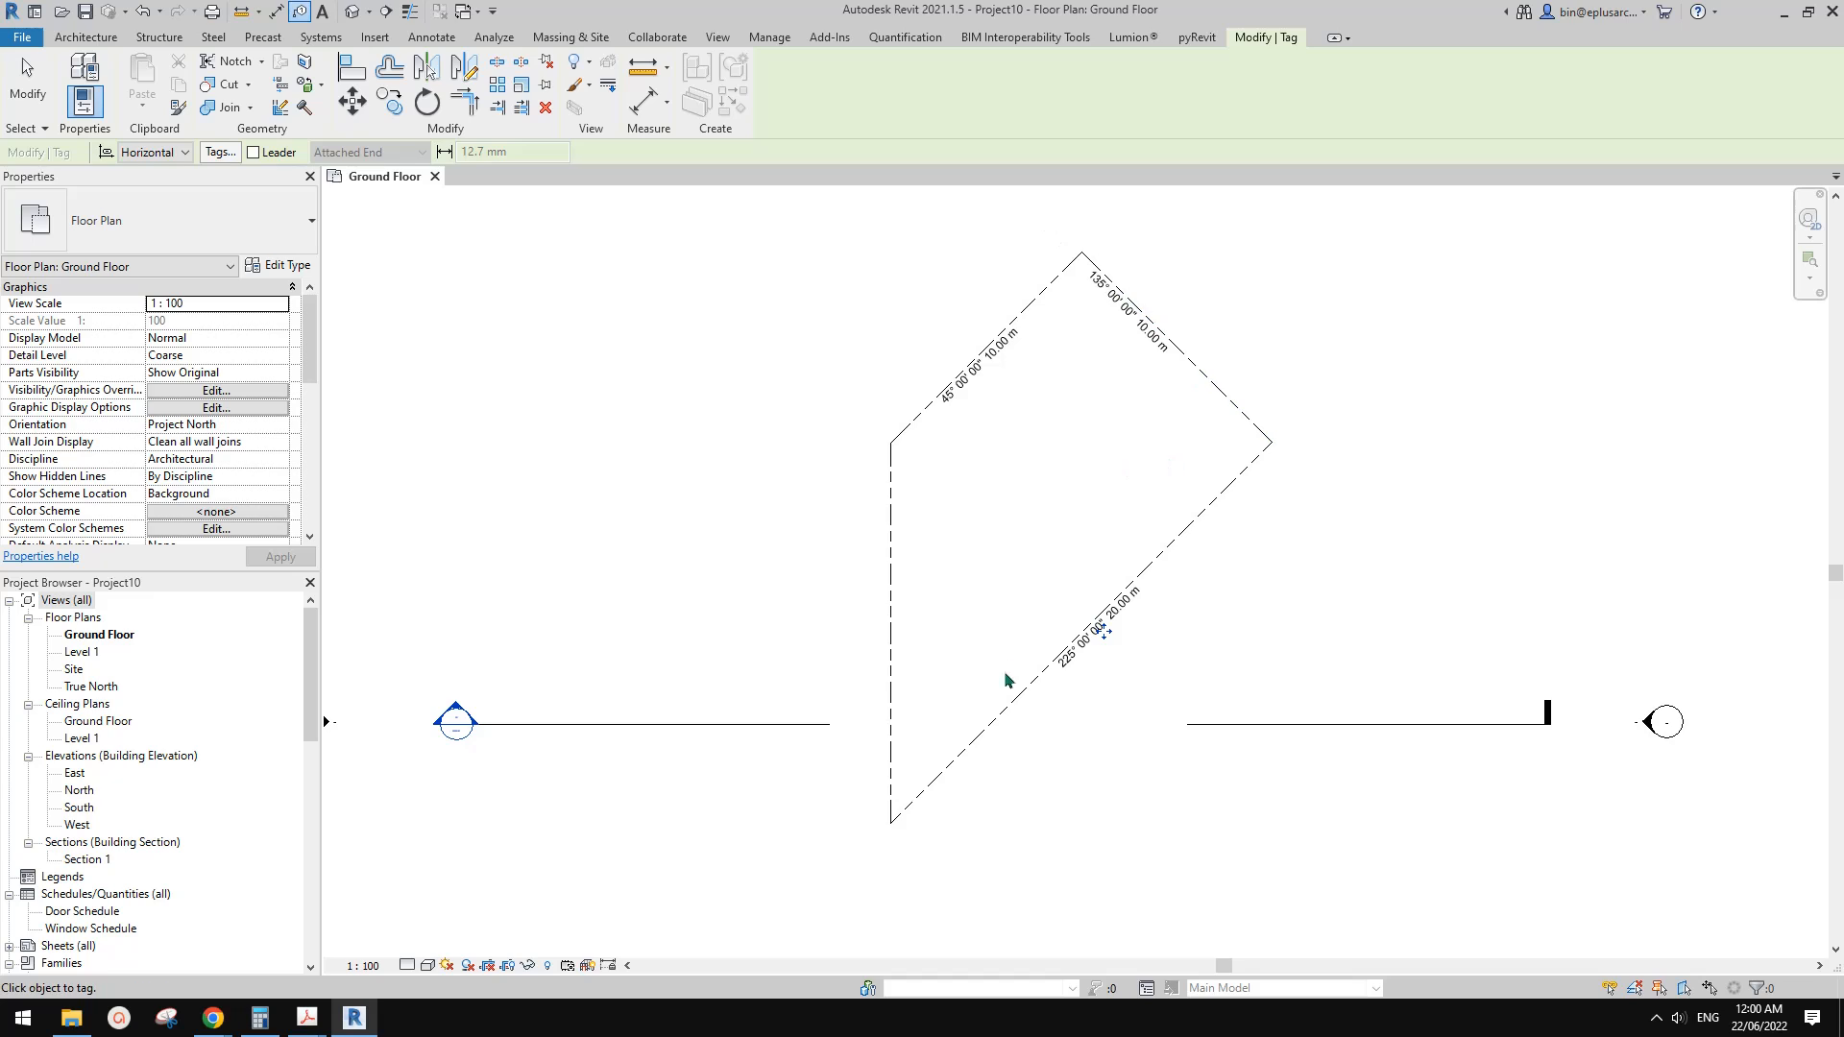
middle_drag(1073, 600, 1066, 670)
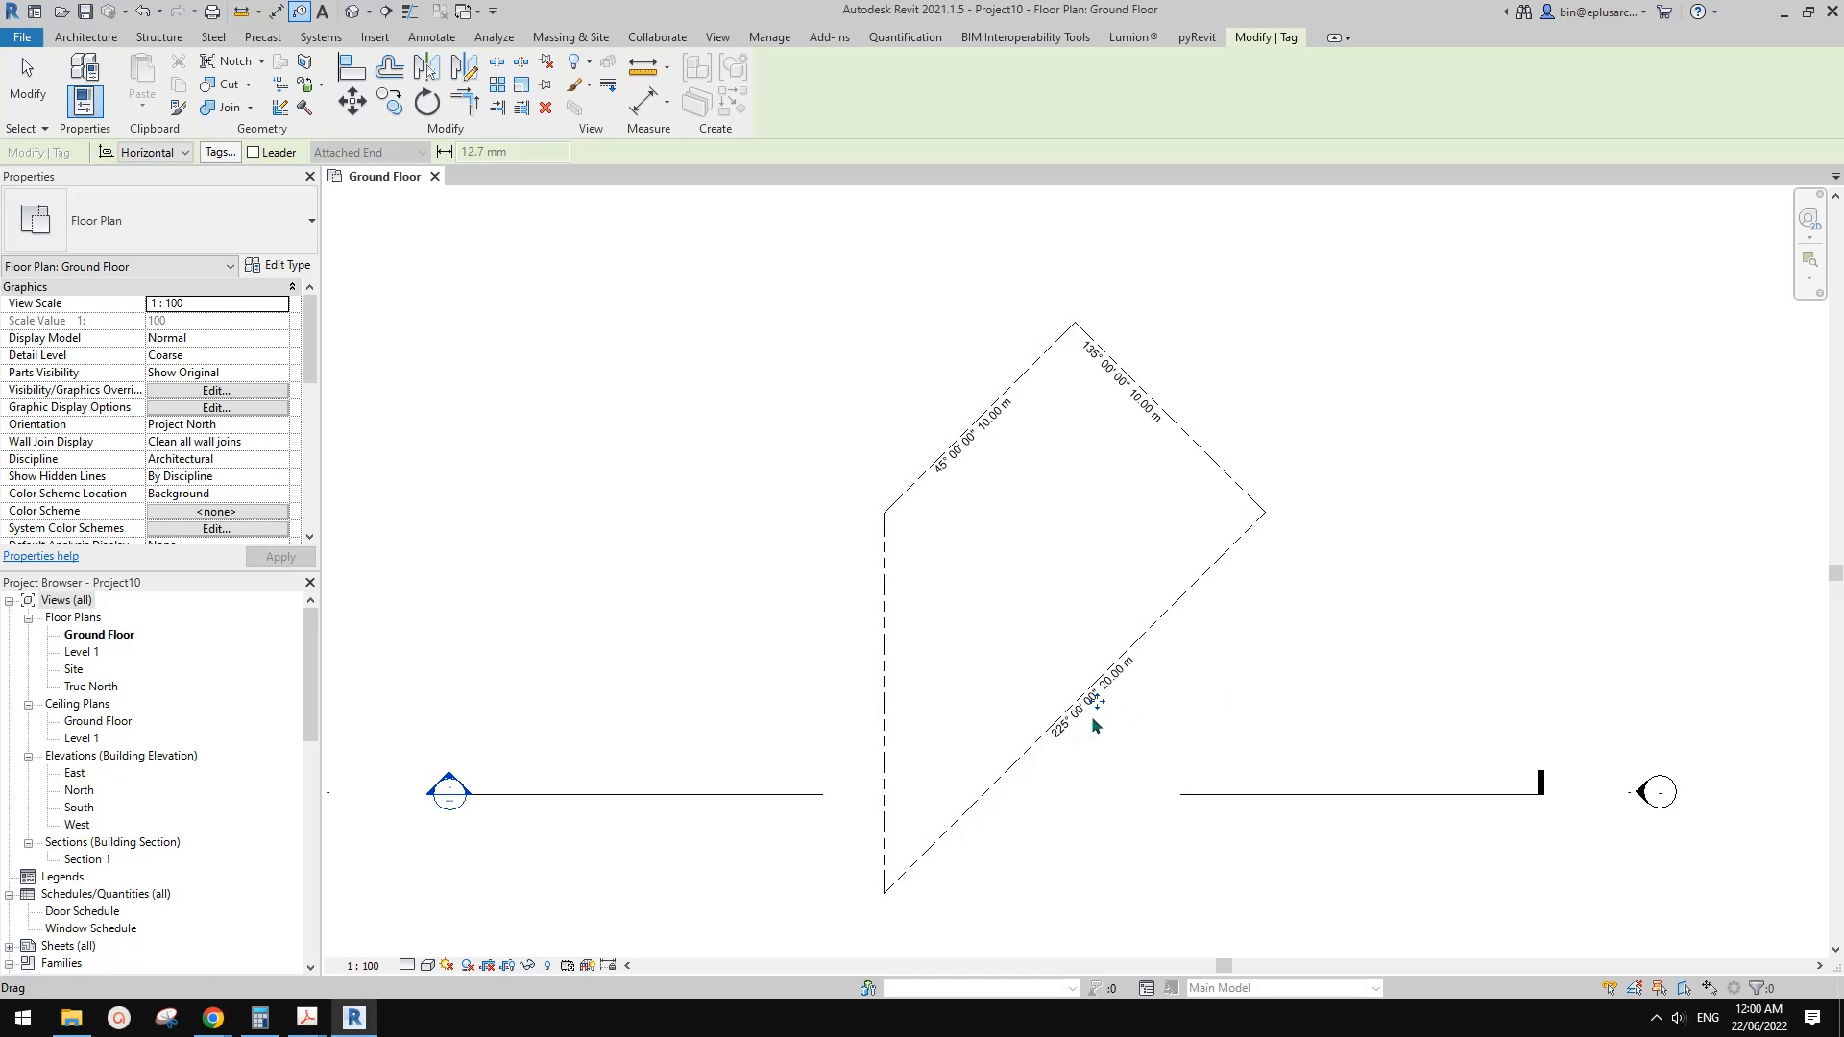
click(887, 693)
scroll(955, 645, up, 1)
middle_drag(956, 646, 965, 555)
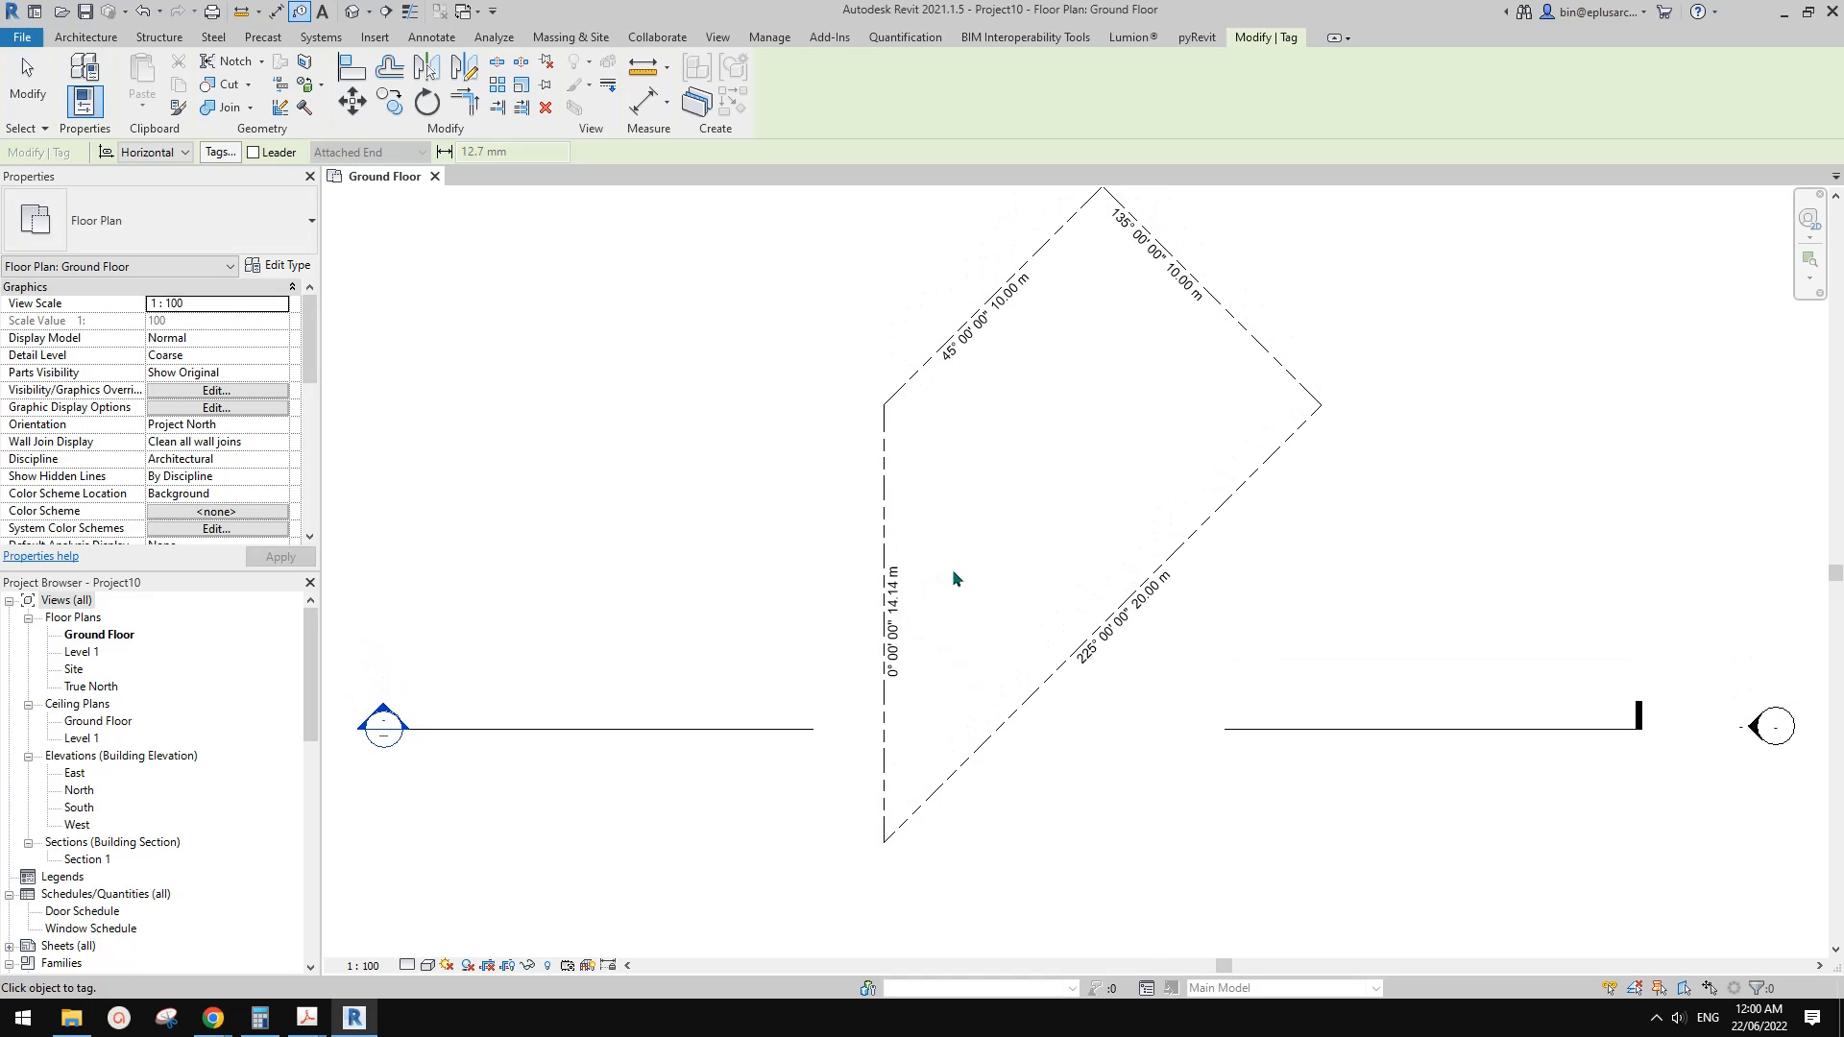
key(Escape)
Shift the 135° segment's tag farther down along its boundary line
click(882, 482)
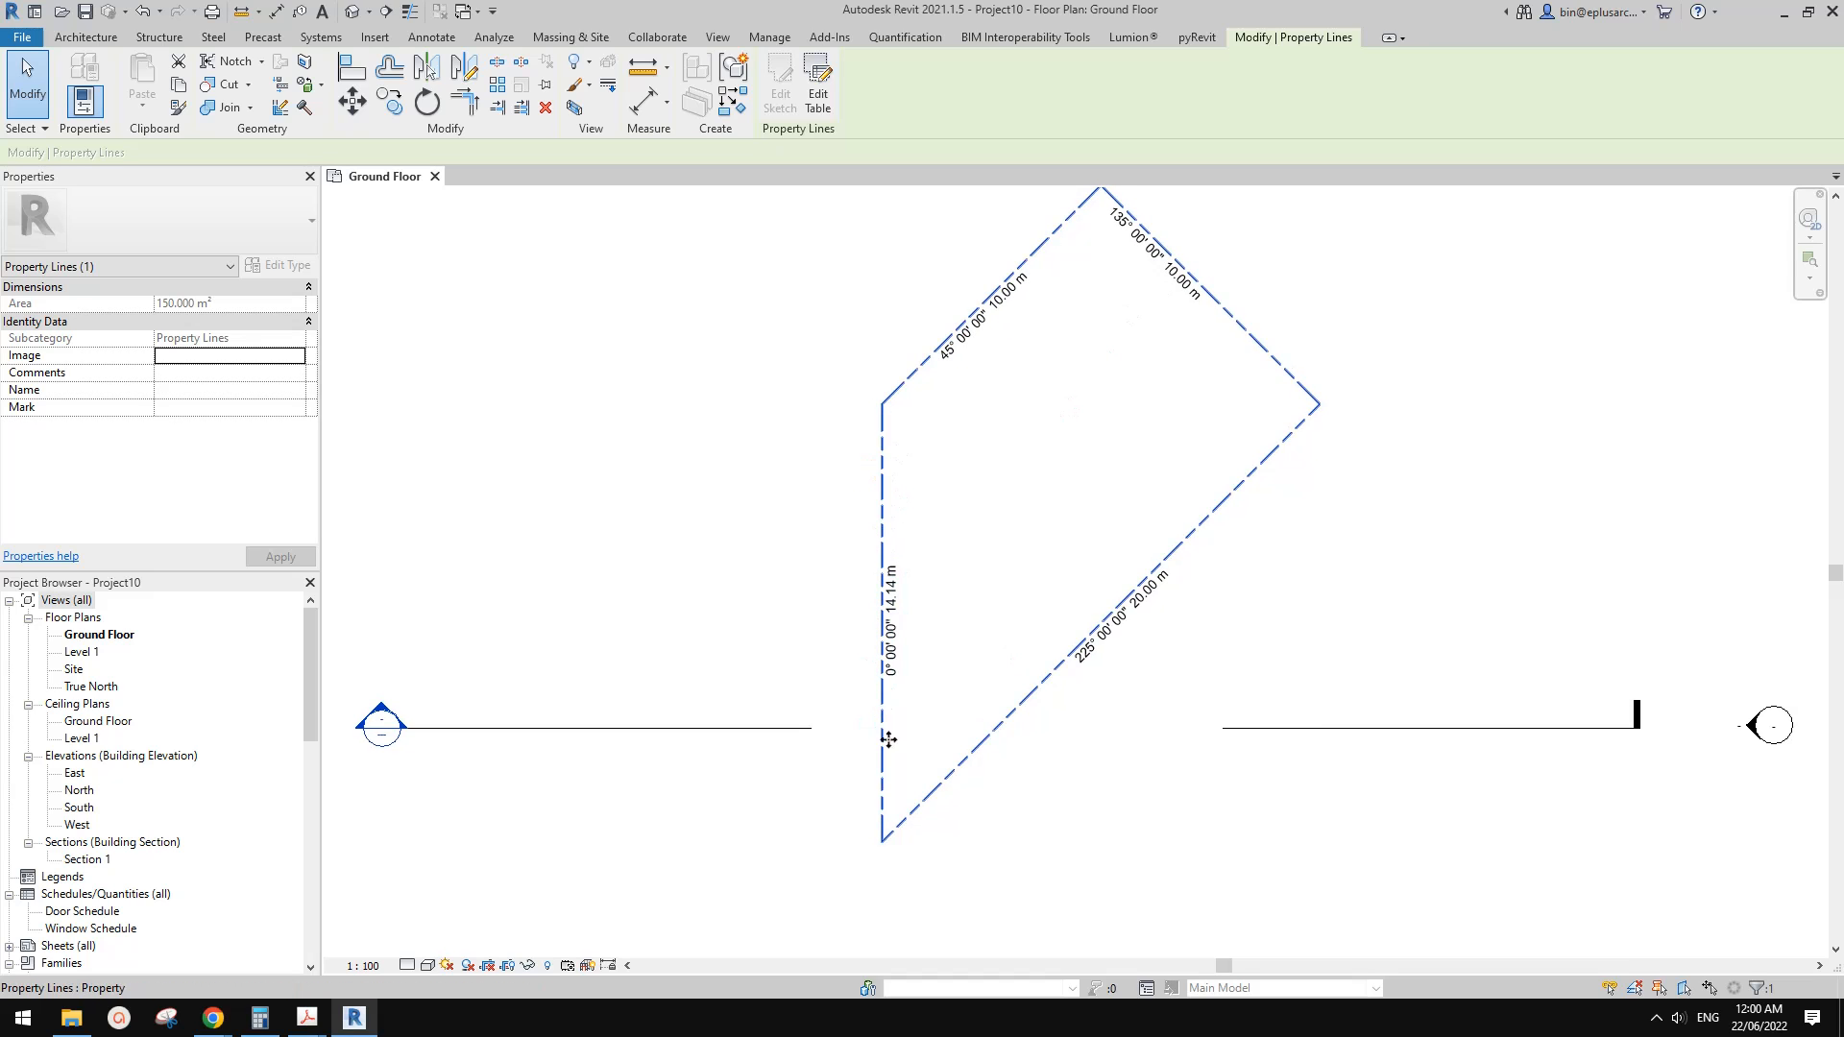
click(984, 442)
scroll(1239, 437, down, 2)
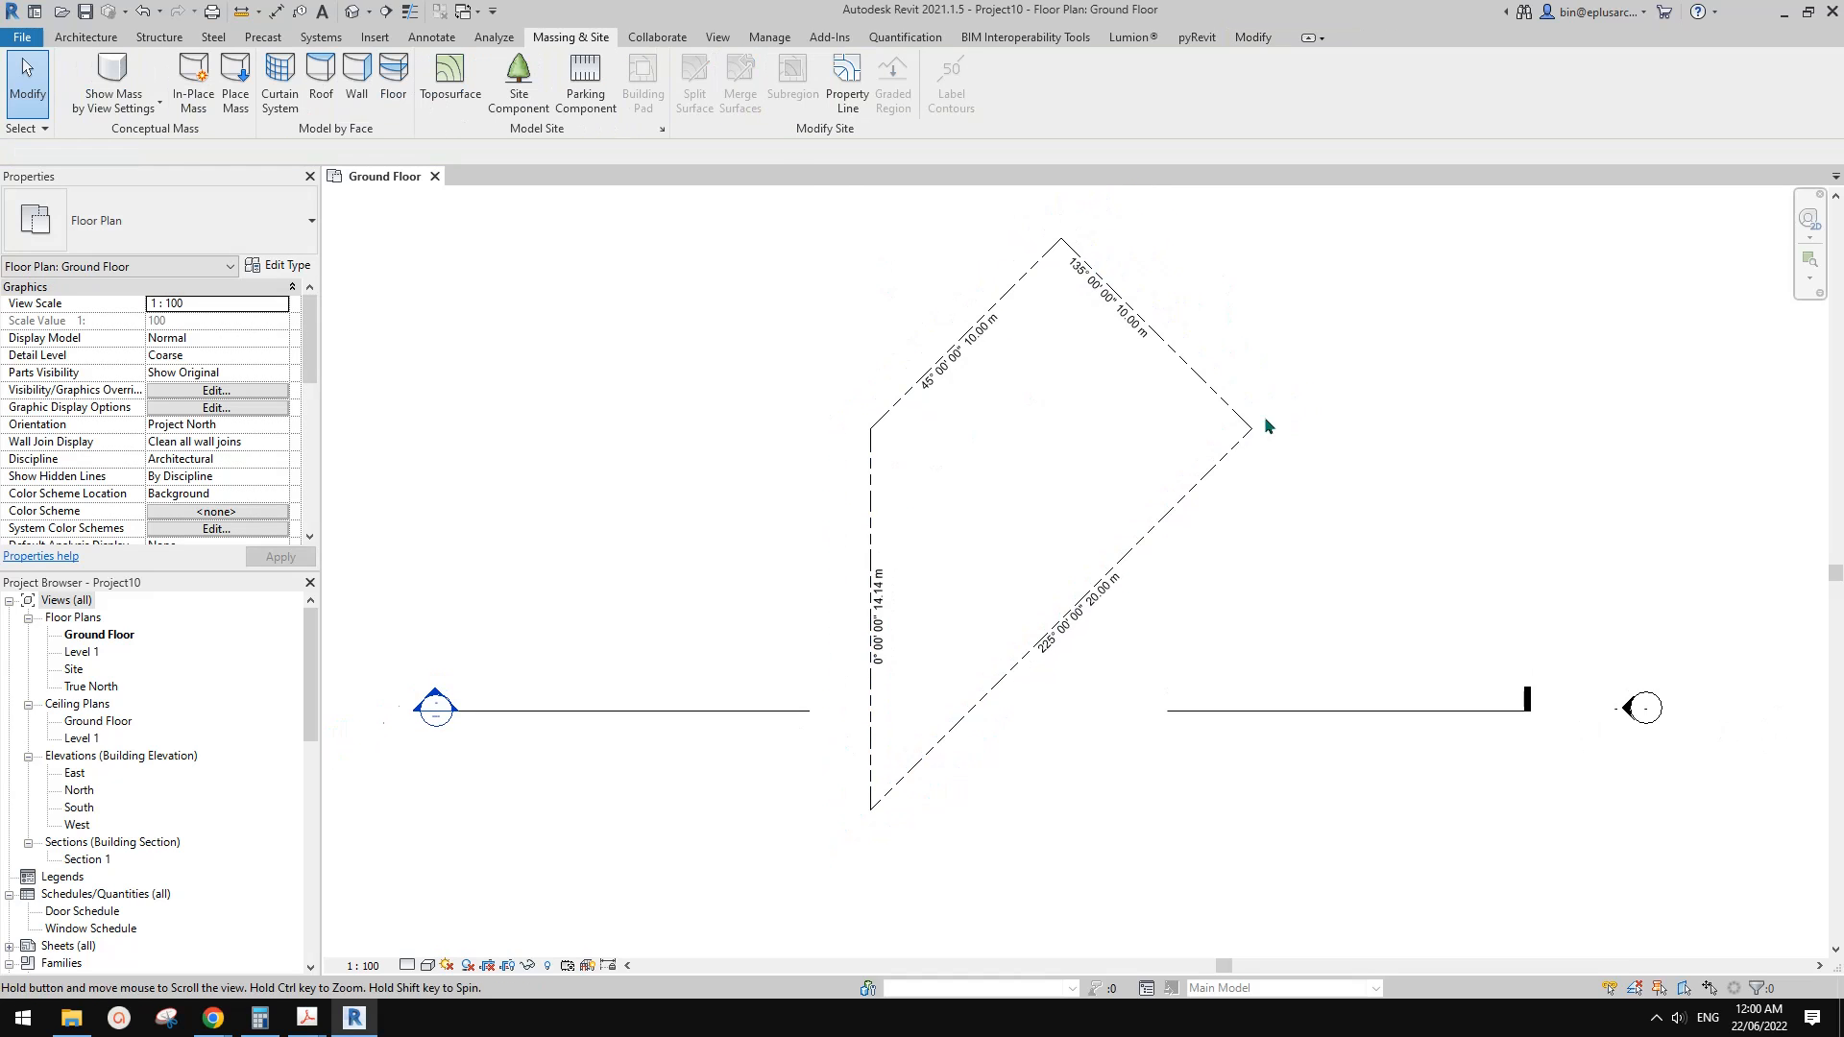
click(1166, 473)
key(Escape)
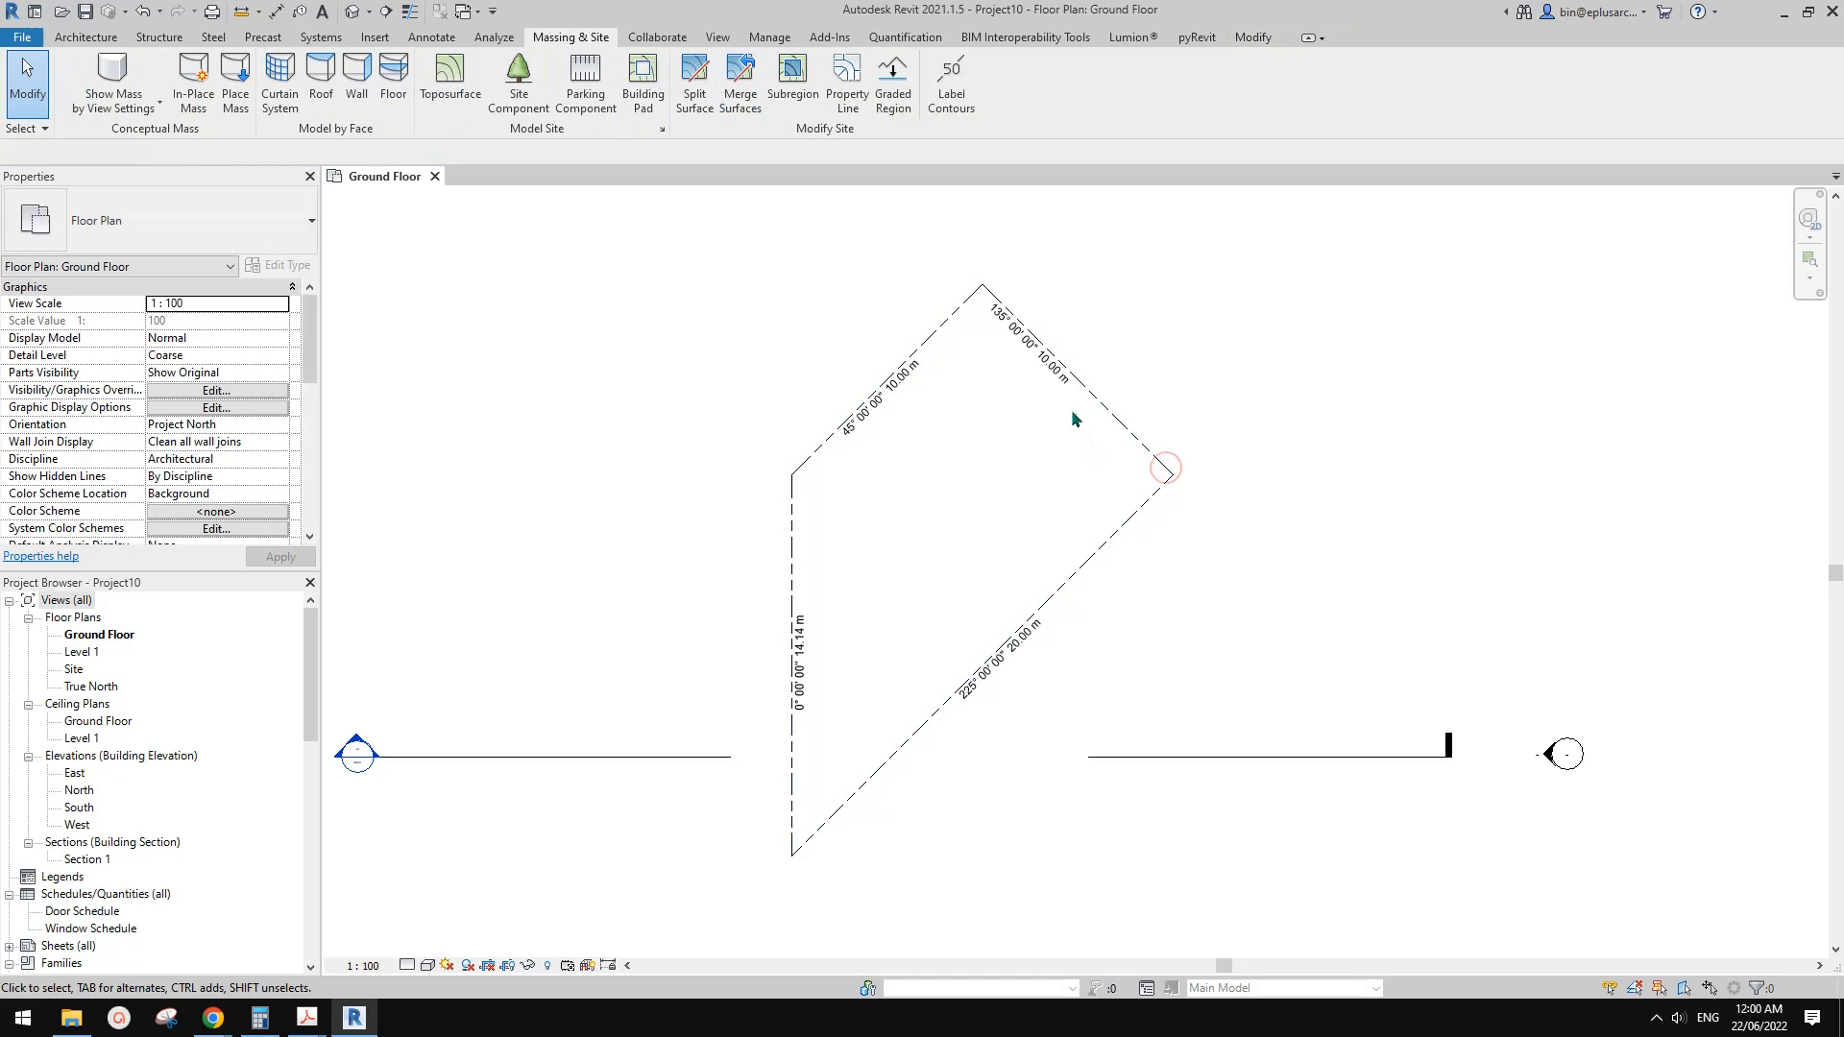
drag(1057, 374, 1088, 412)
click(1135, 469)
Select the boundary, open its table of distances and bearings, and close it without changes
middle_drag(1125, 516, 1173, 529)
click(1157, 517)
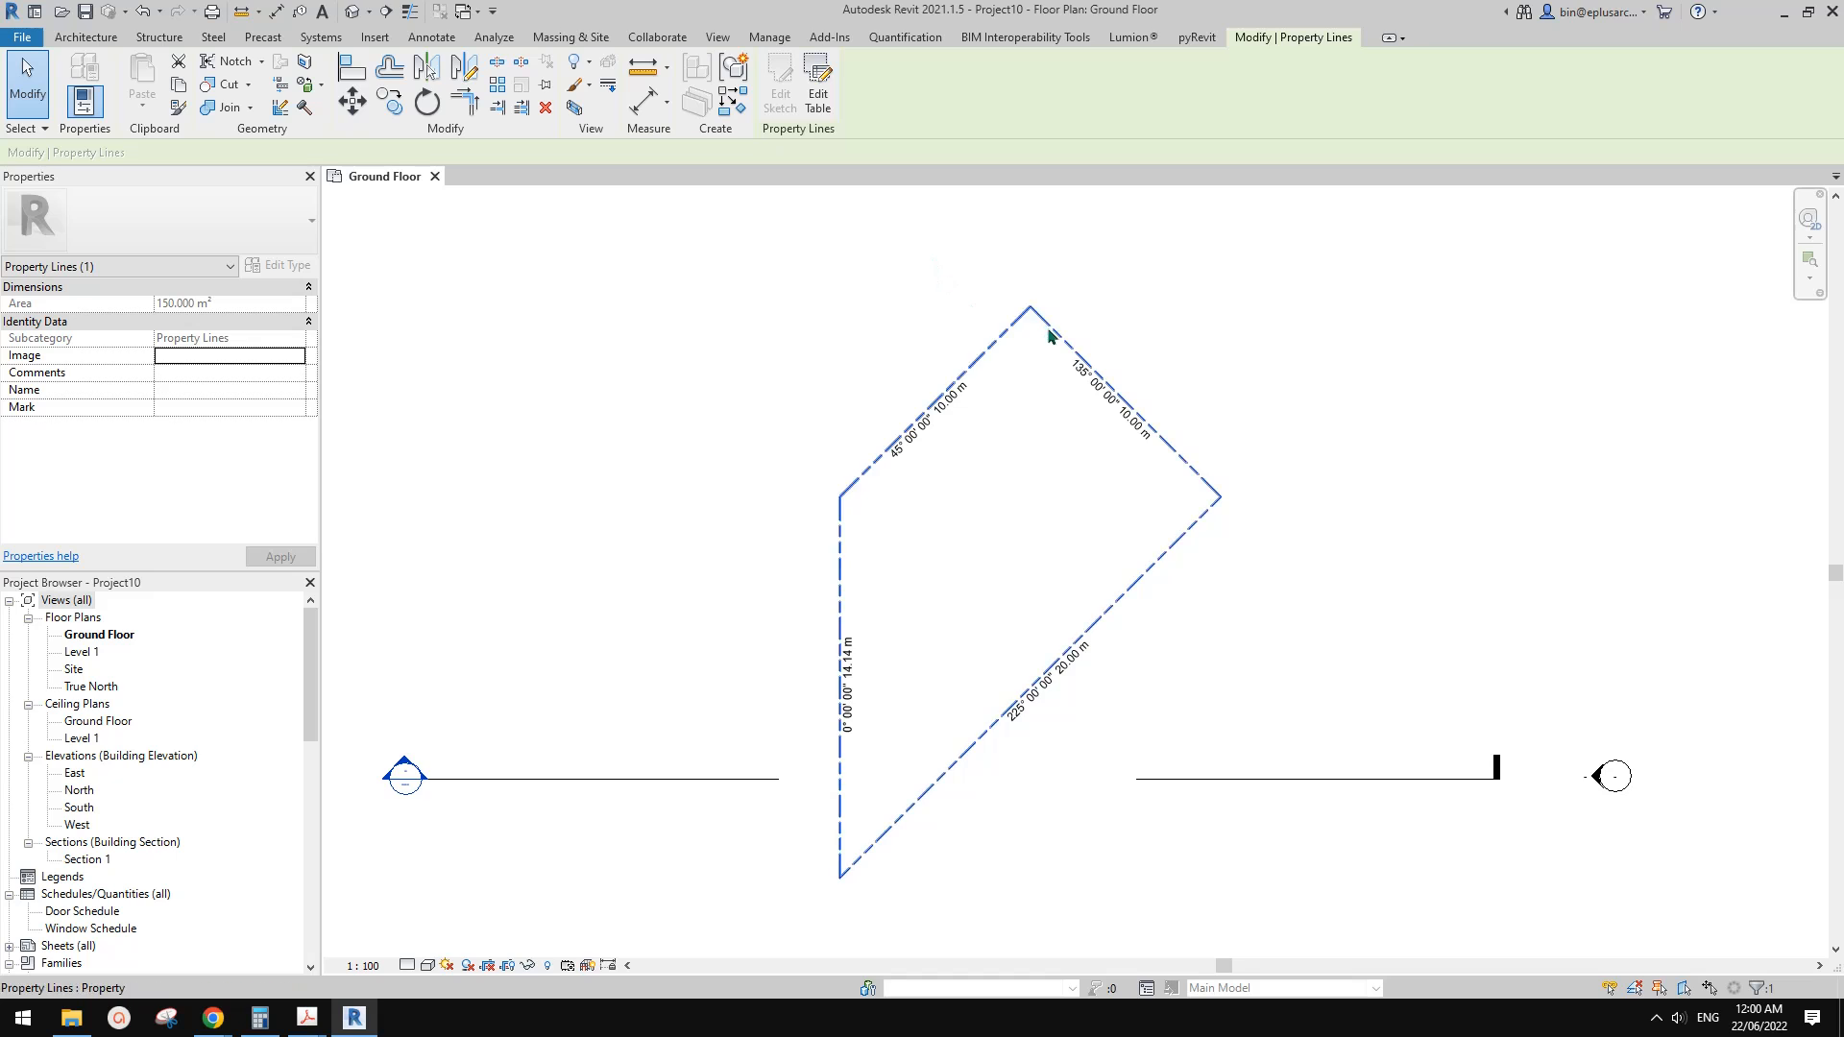
middle_drag(1022, 329, 1033, 355)
click(818, 89)
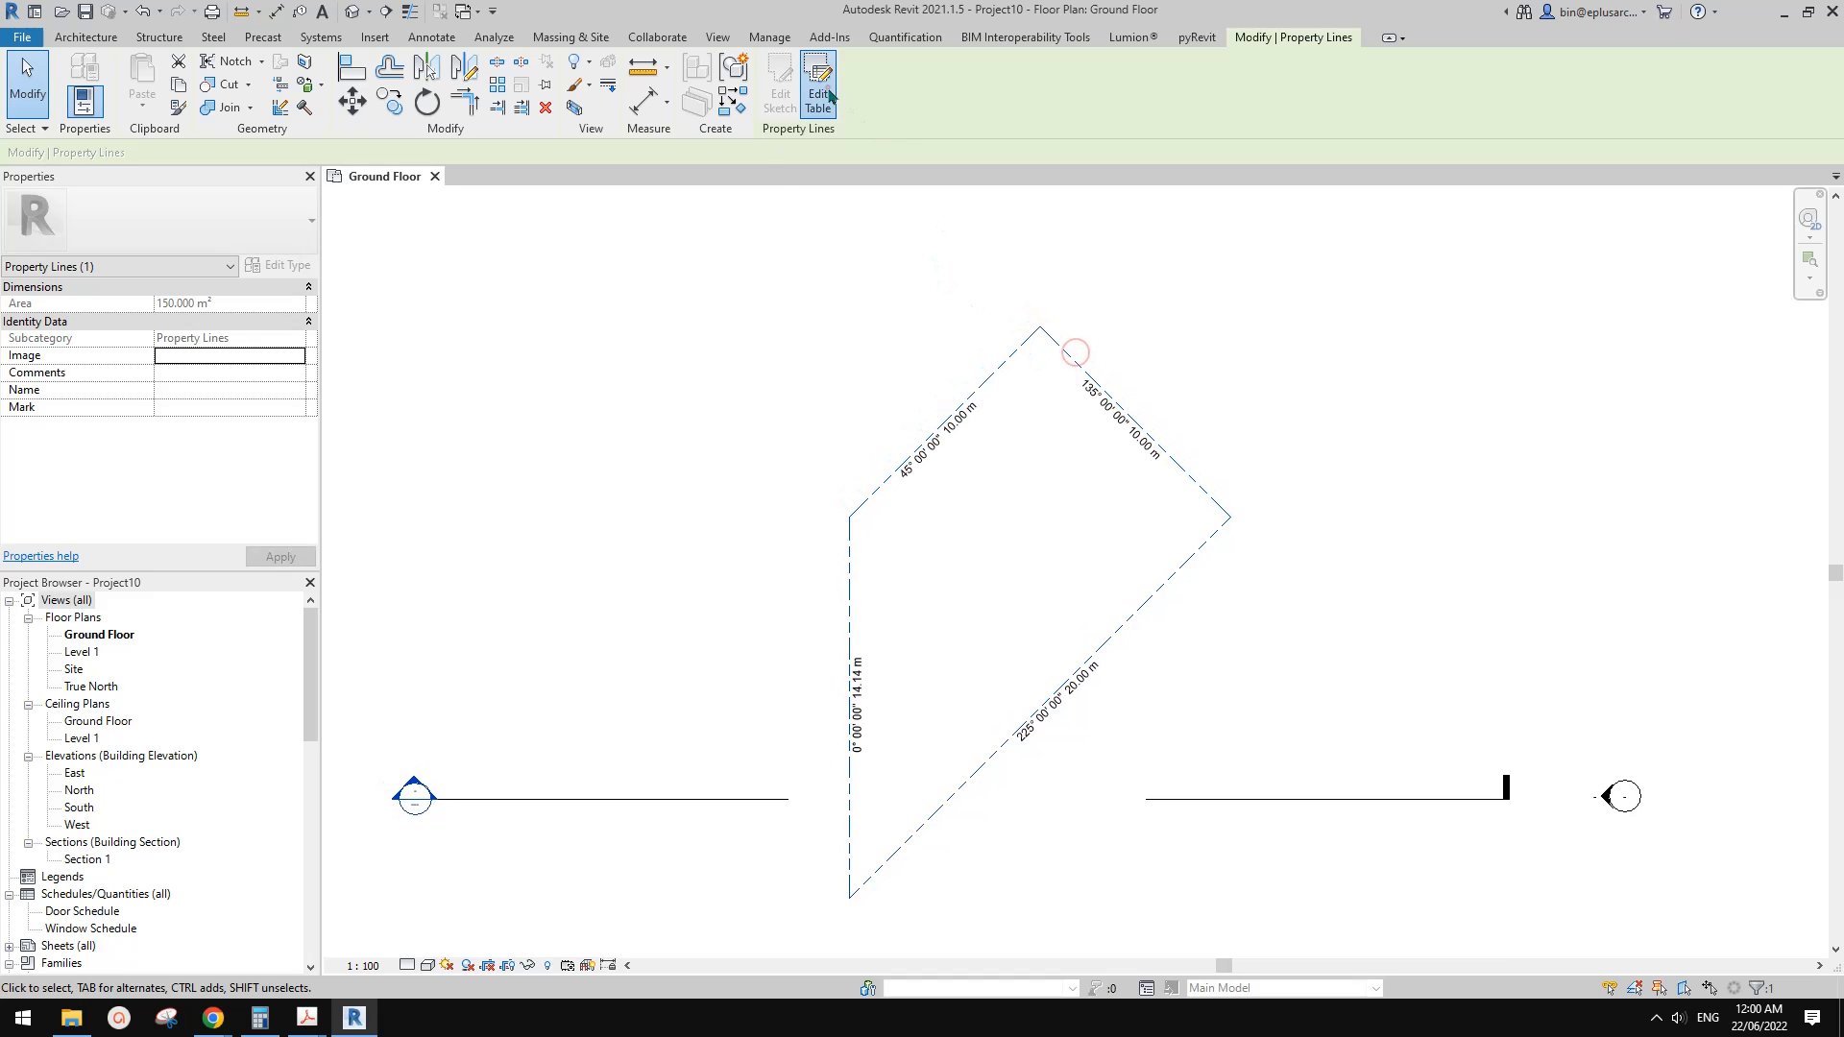
click(1223, 294)
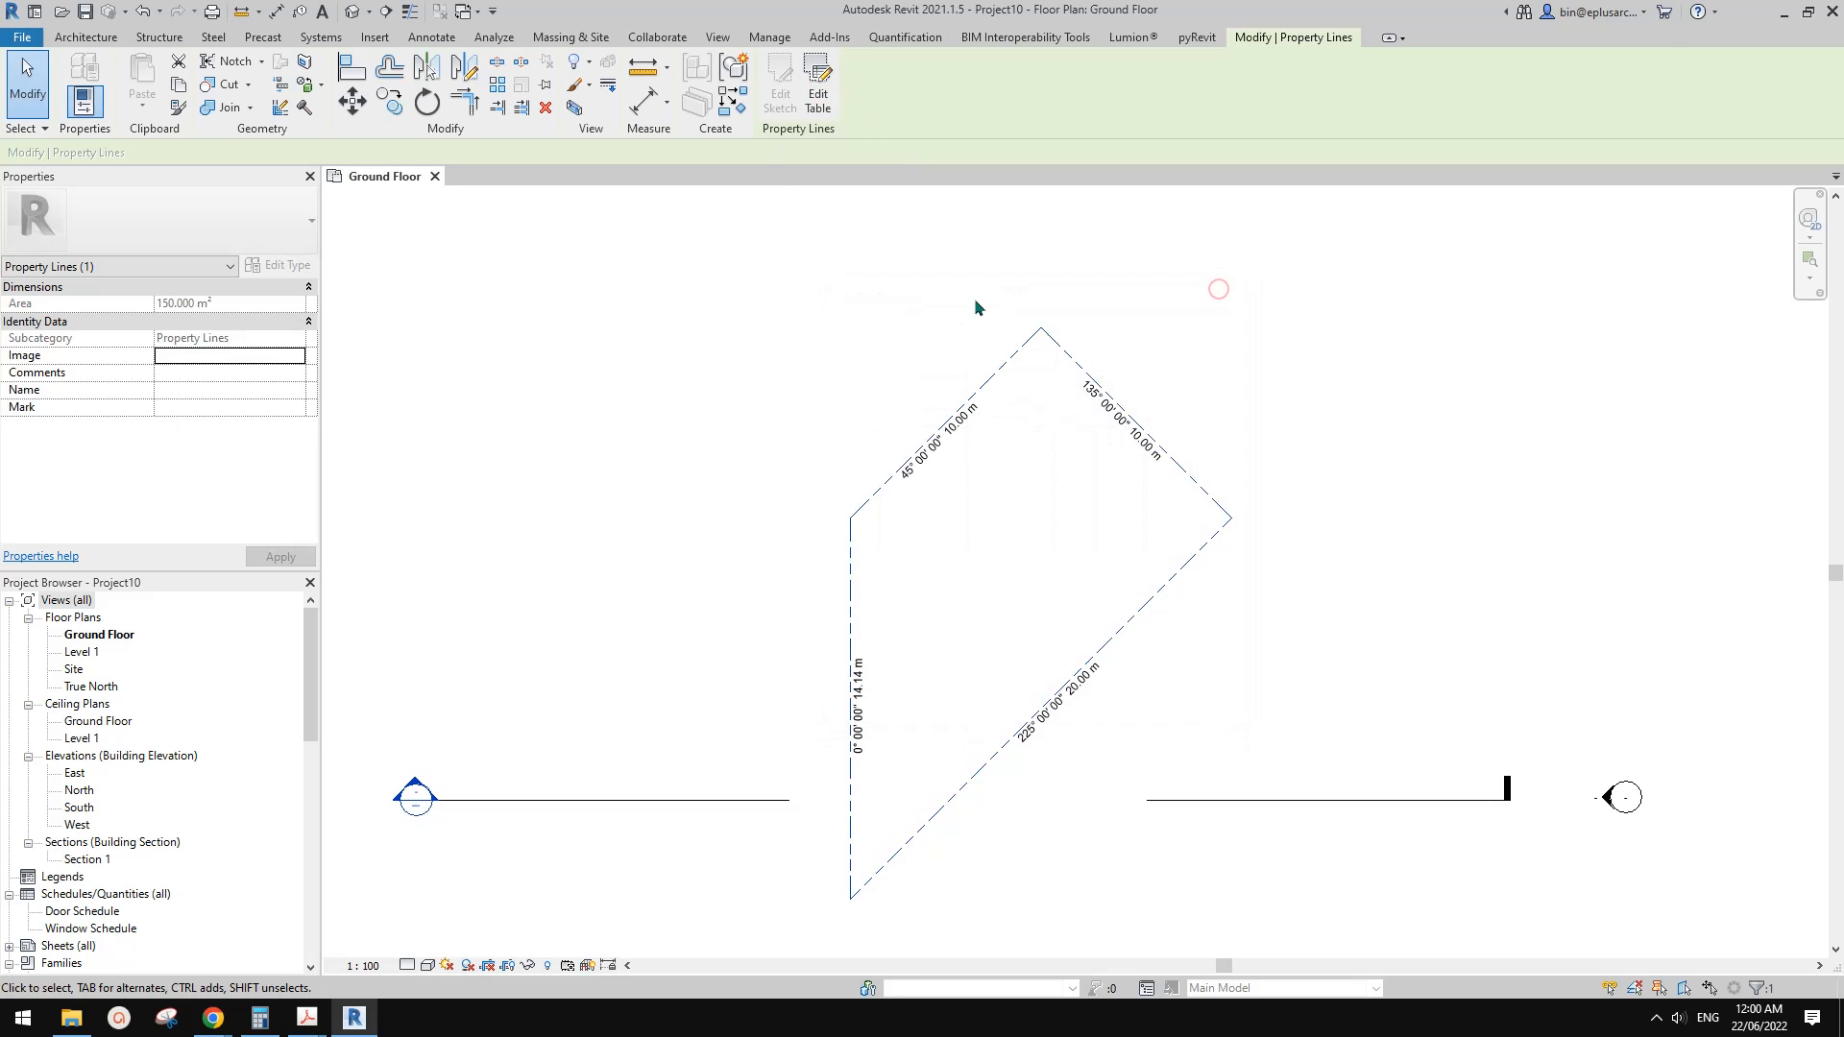
click(971, 285)
middle_drag(1054, 372, 1047, 350)
click(999, 335)
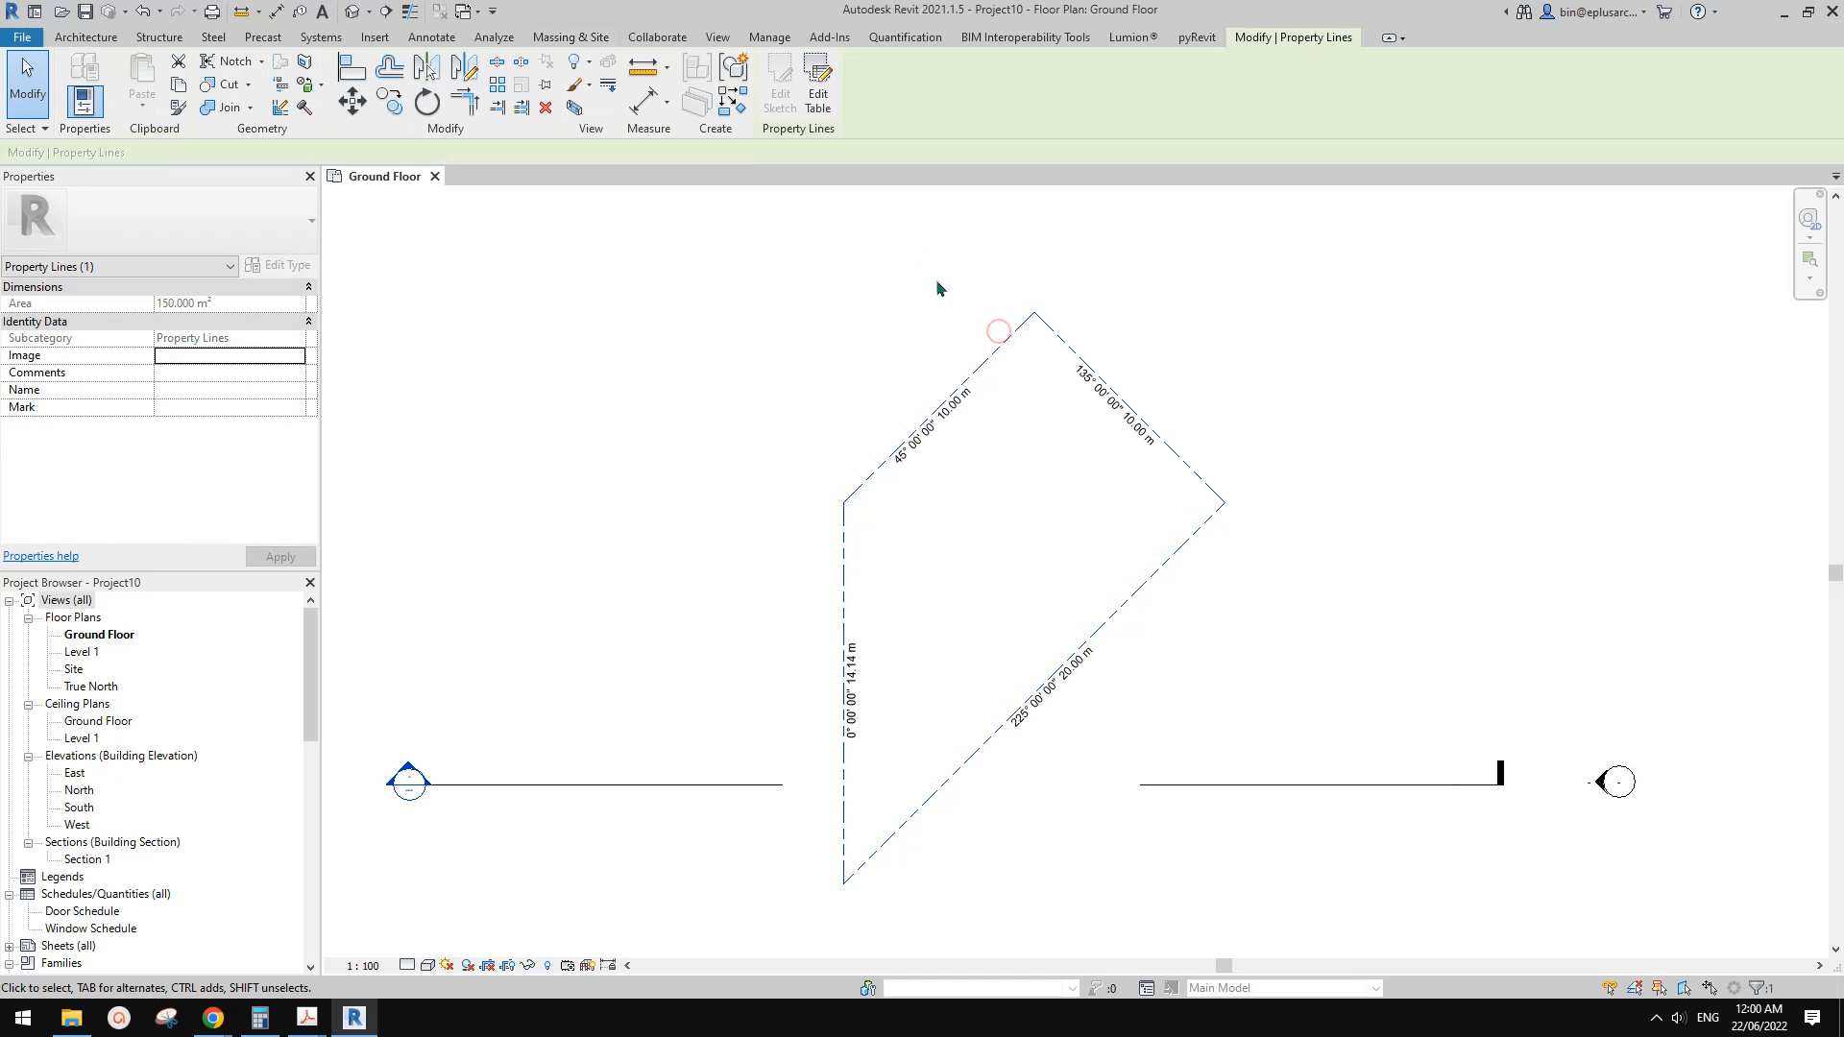
Create a second property line by sketching, picking the four existing boundary segments as its outline, and finish the sketch
click(571, 37)
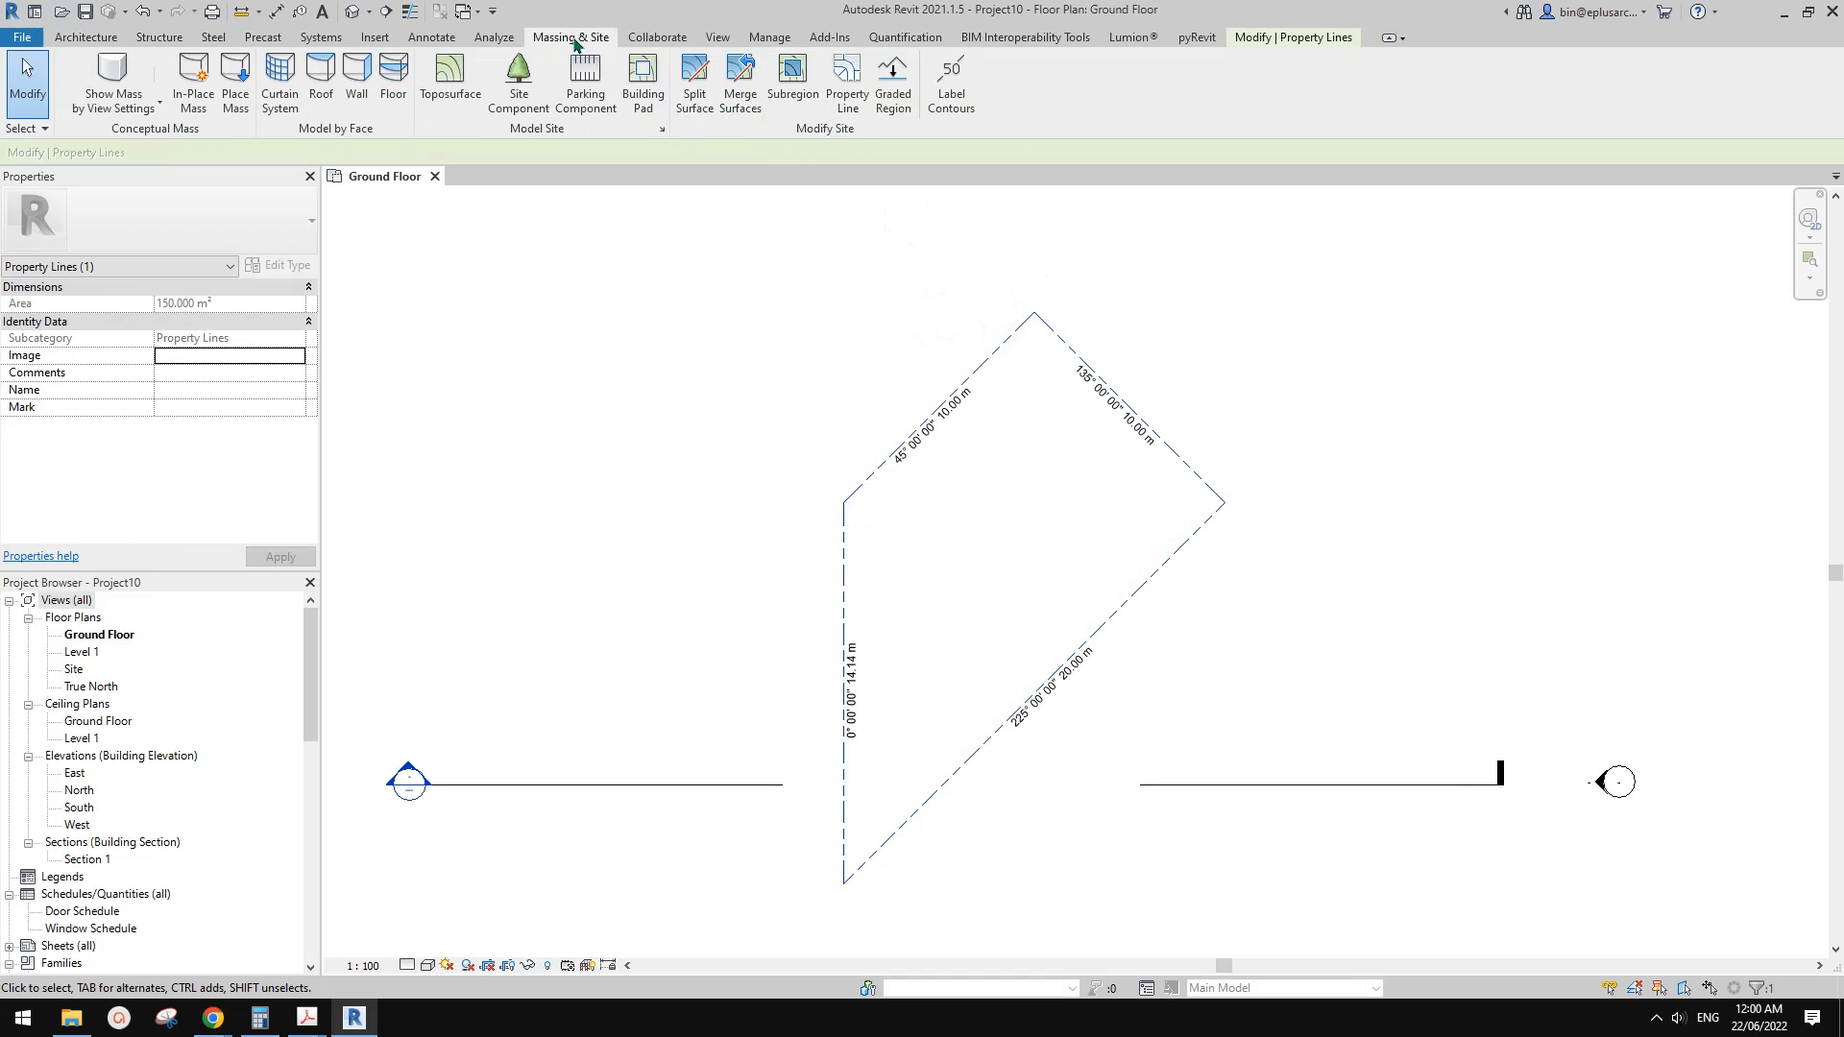
click(846, 86)
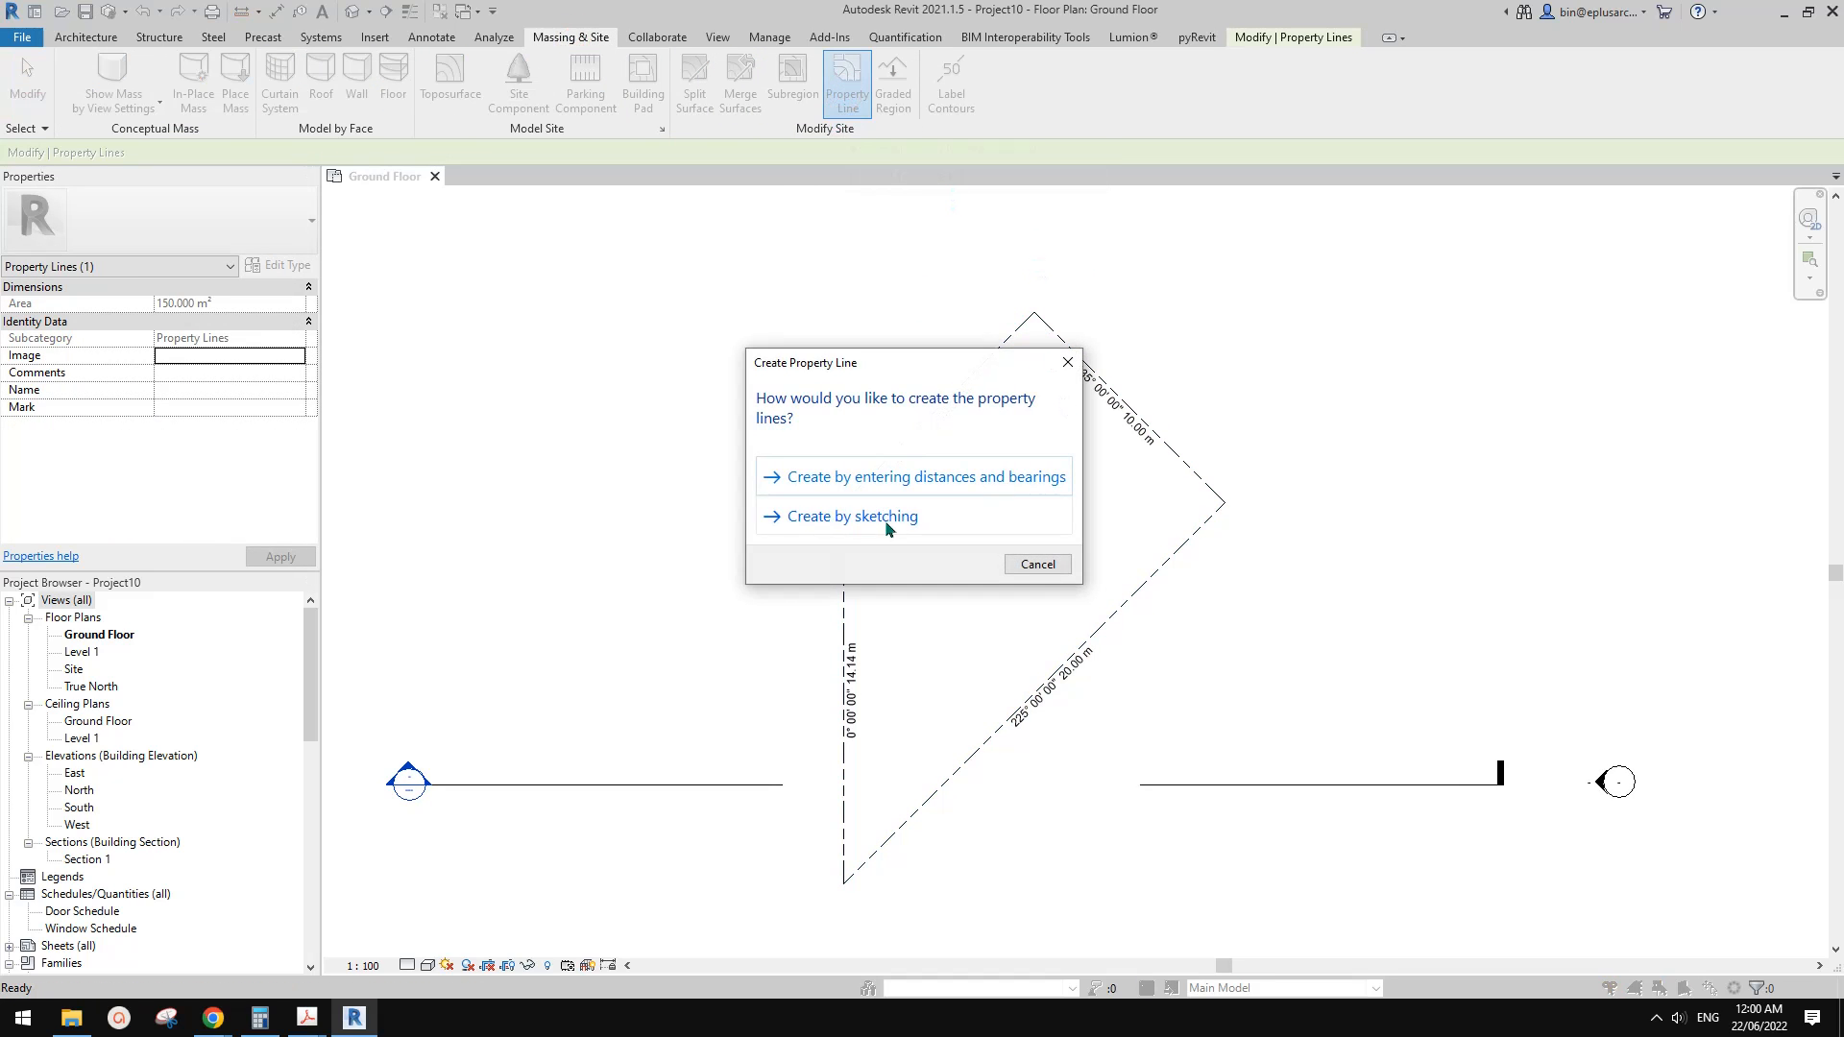
click(885, 520)
click(856, 106)
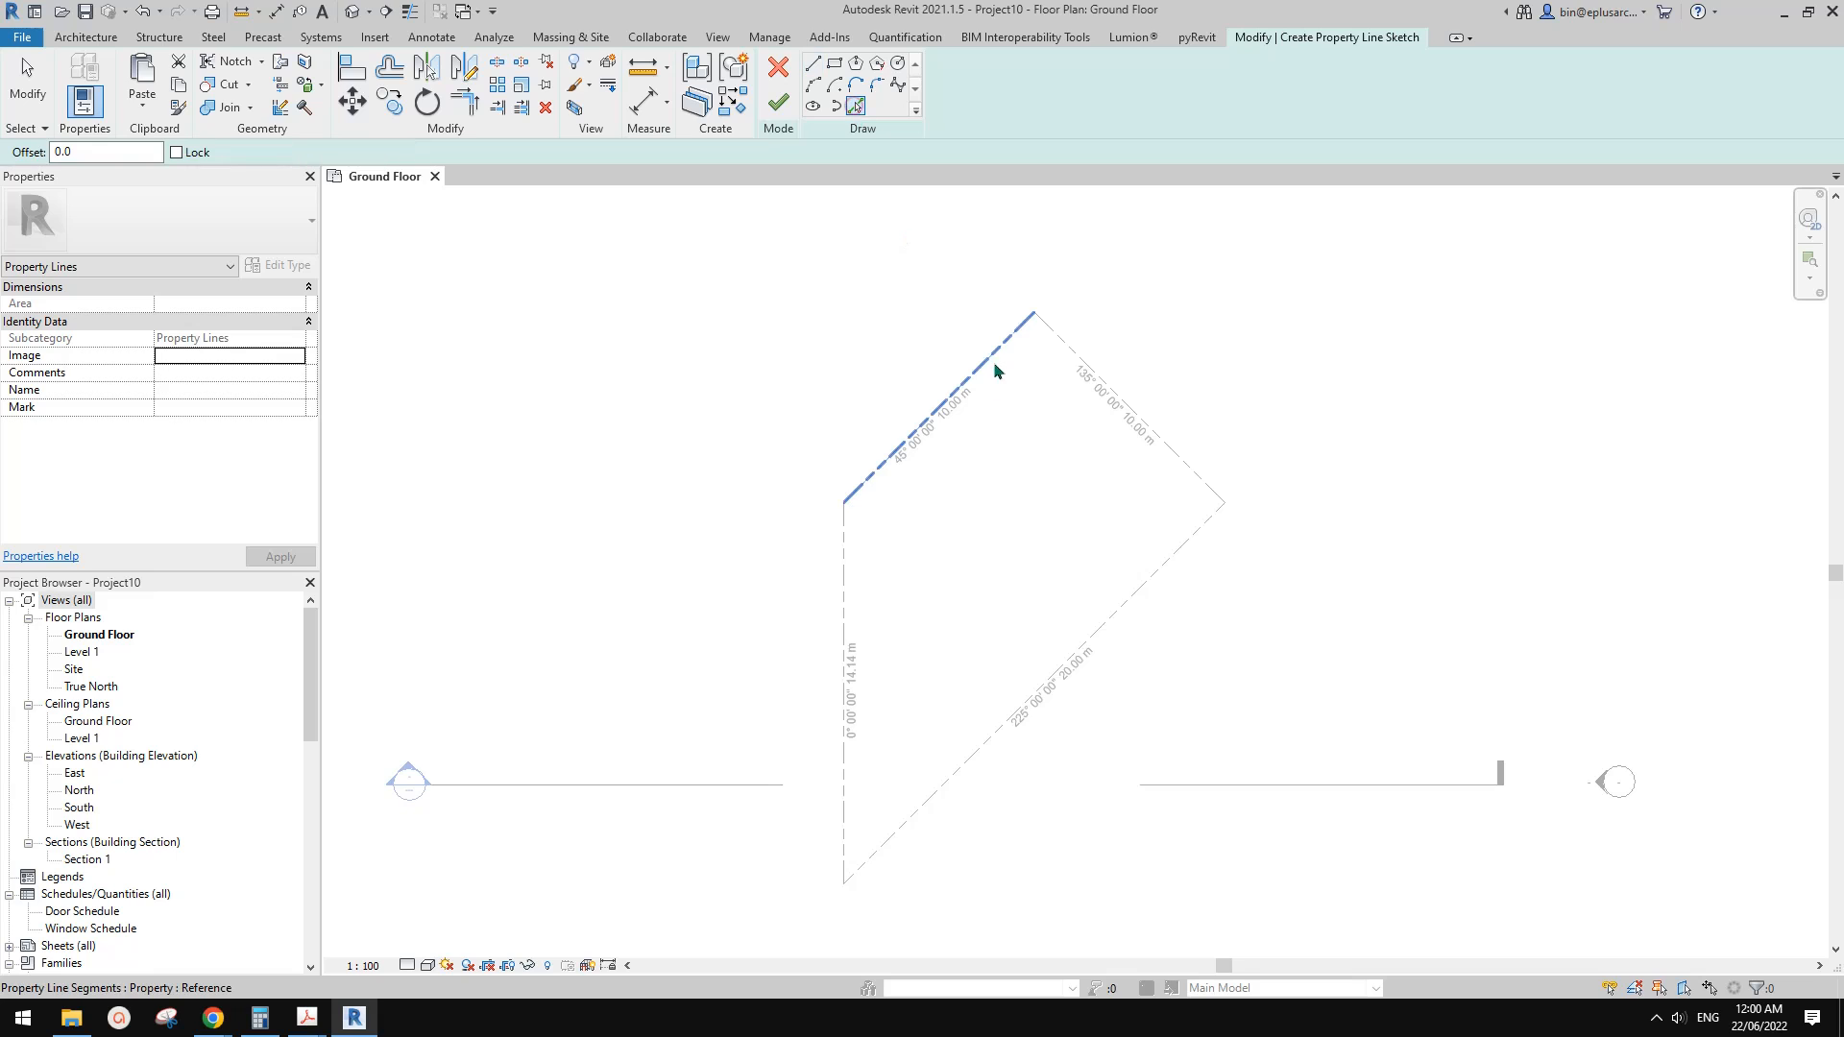
click(993, 355)
click(1056, 335)
click(1138, 588)
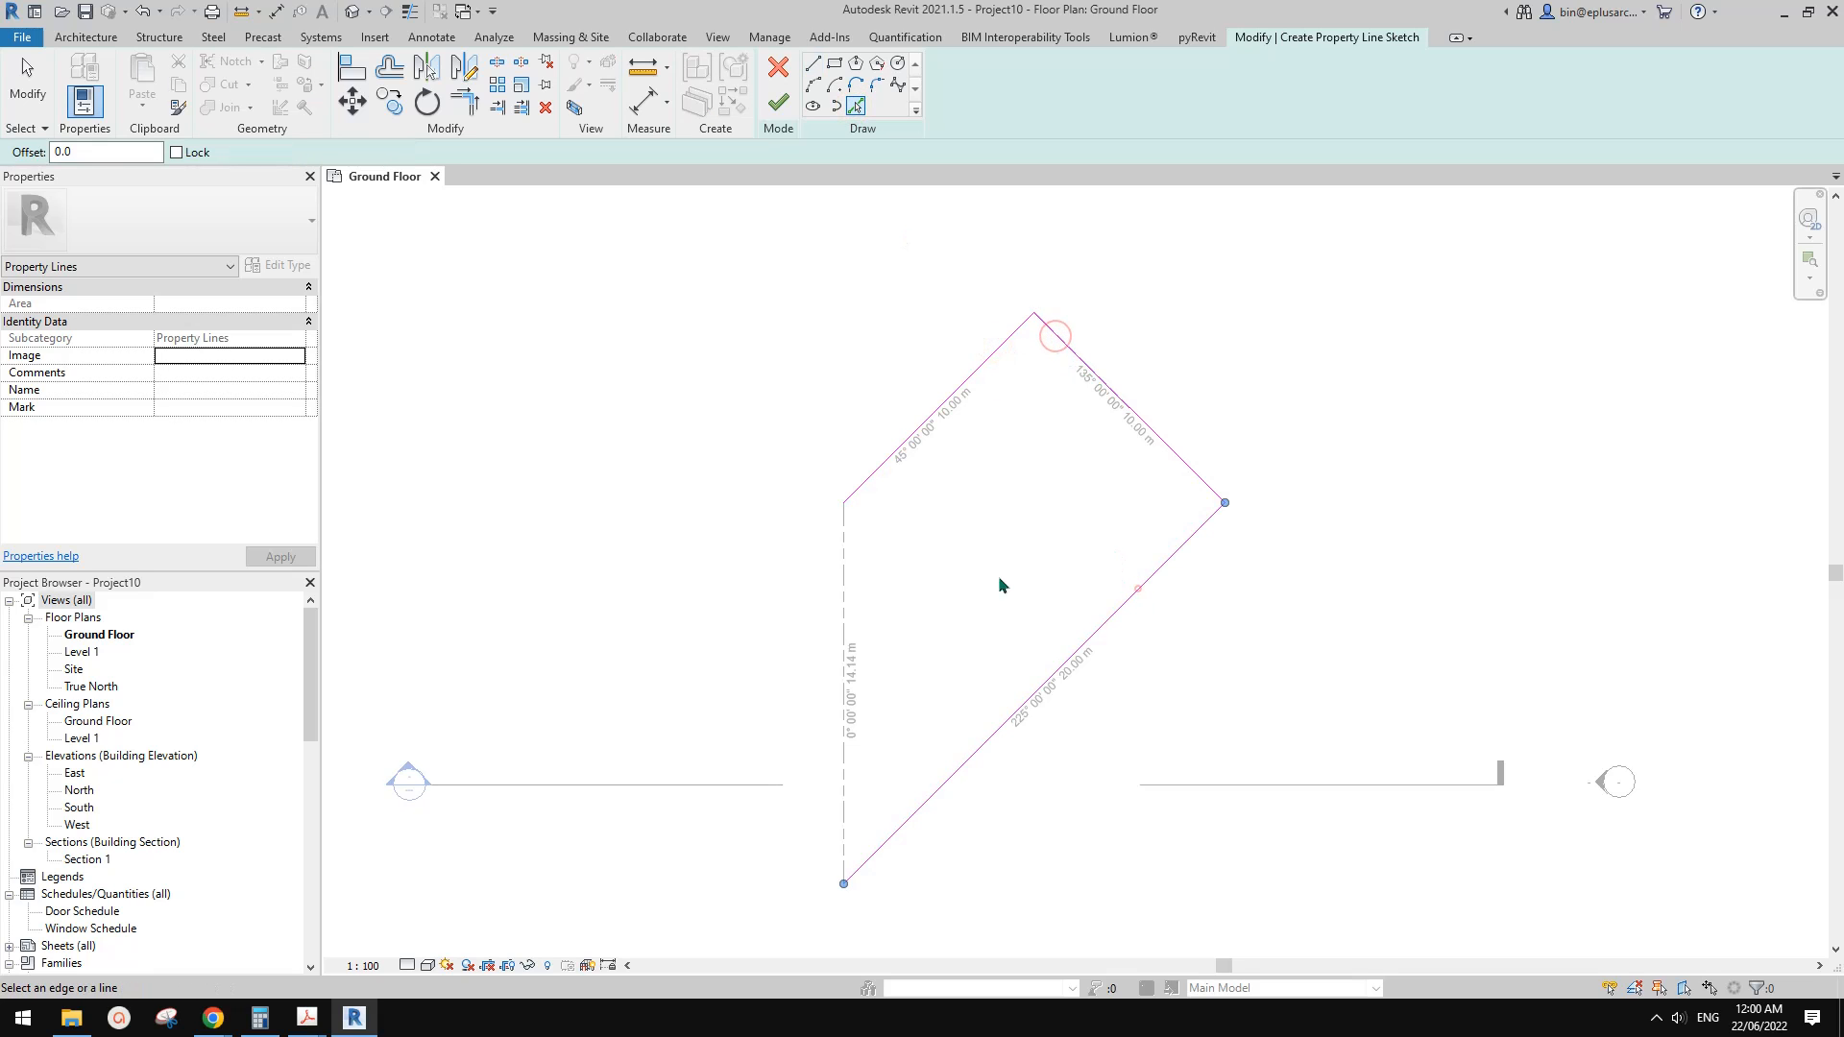
click(843, 568)
click(778, 102)
Move the sketched property line off the original and align its right-hand corner with the original boundary's top corner
scroll(1041, 396, down, 1)
middle_drag(1040, 396, 1089, 420)
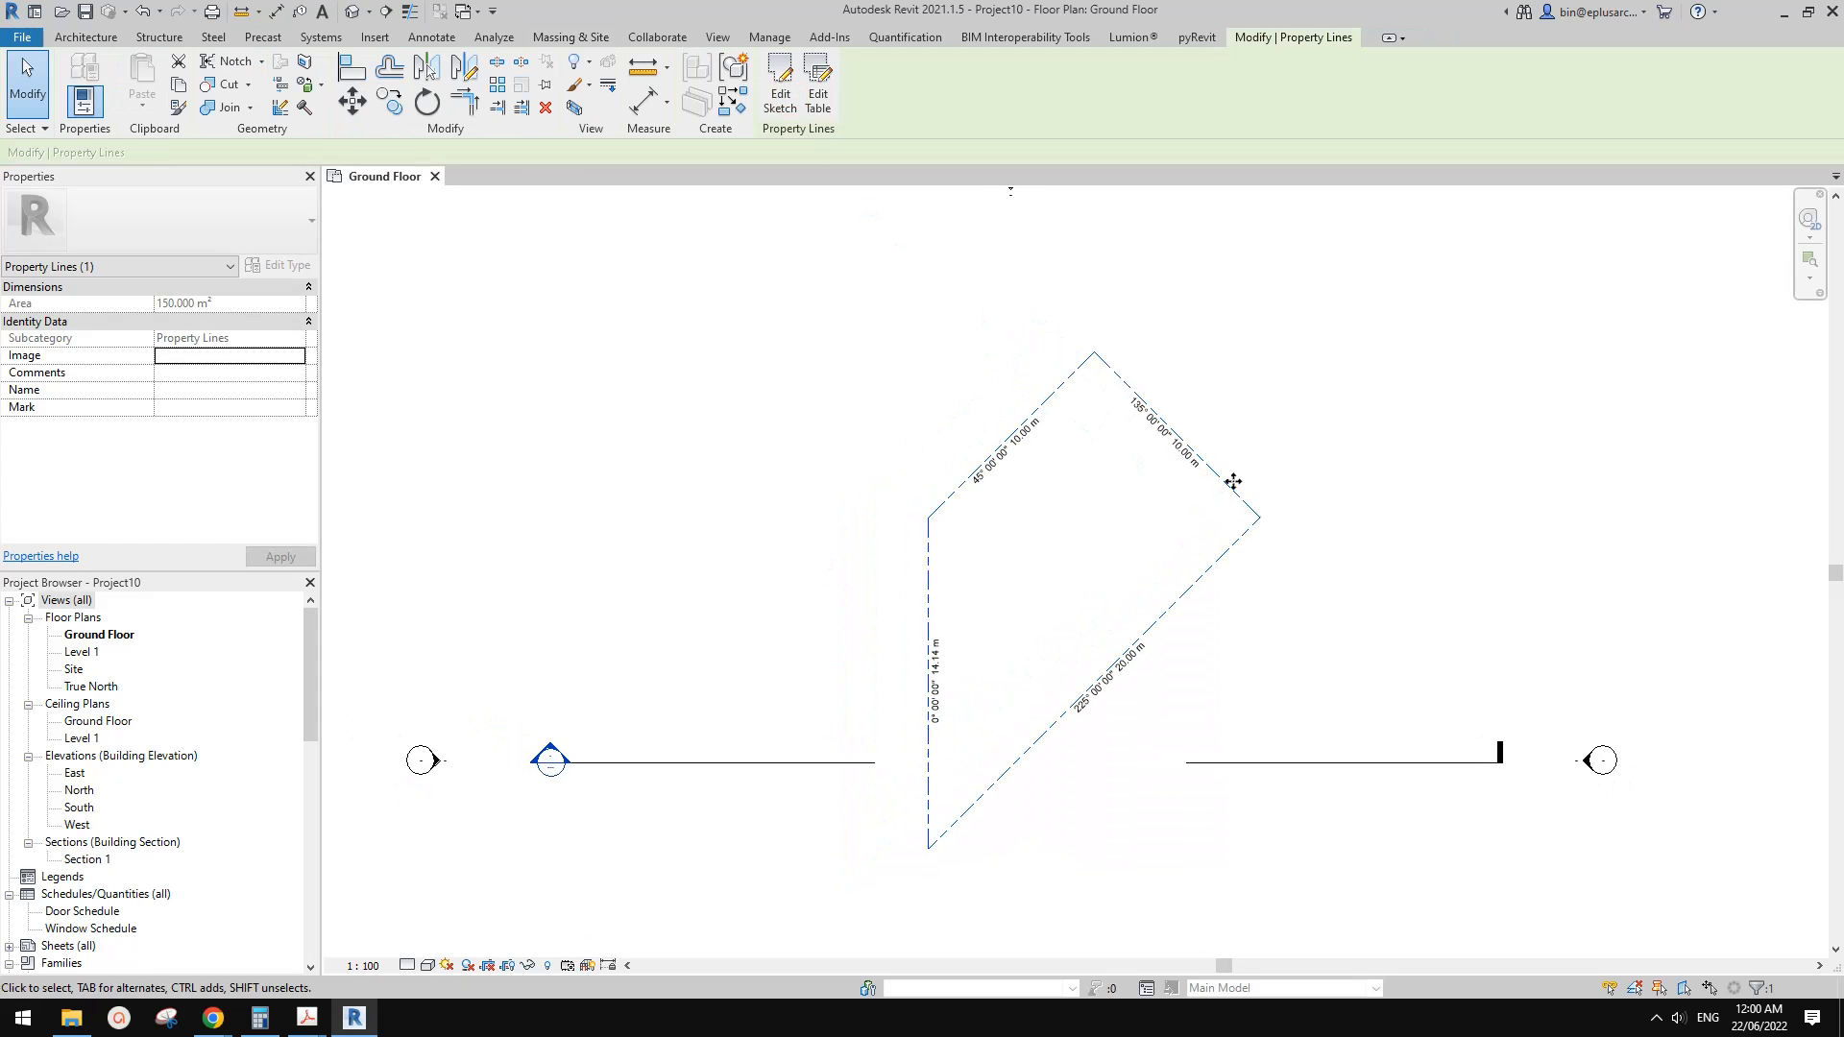
drag(1231, 482, 951, 323)
middle_drag(985, 395, 1010, 425)
key(m)
key(v)
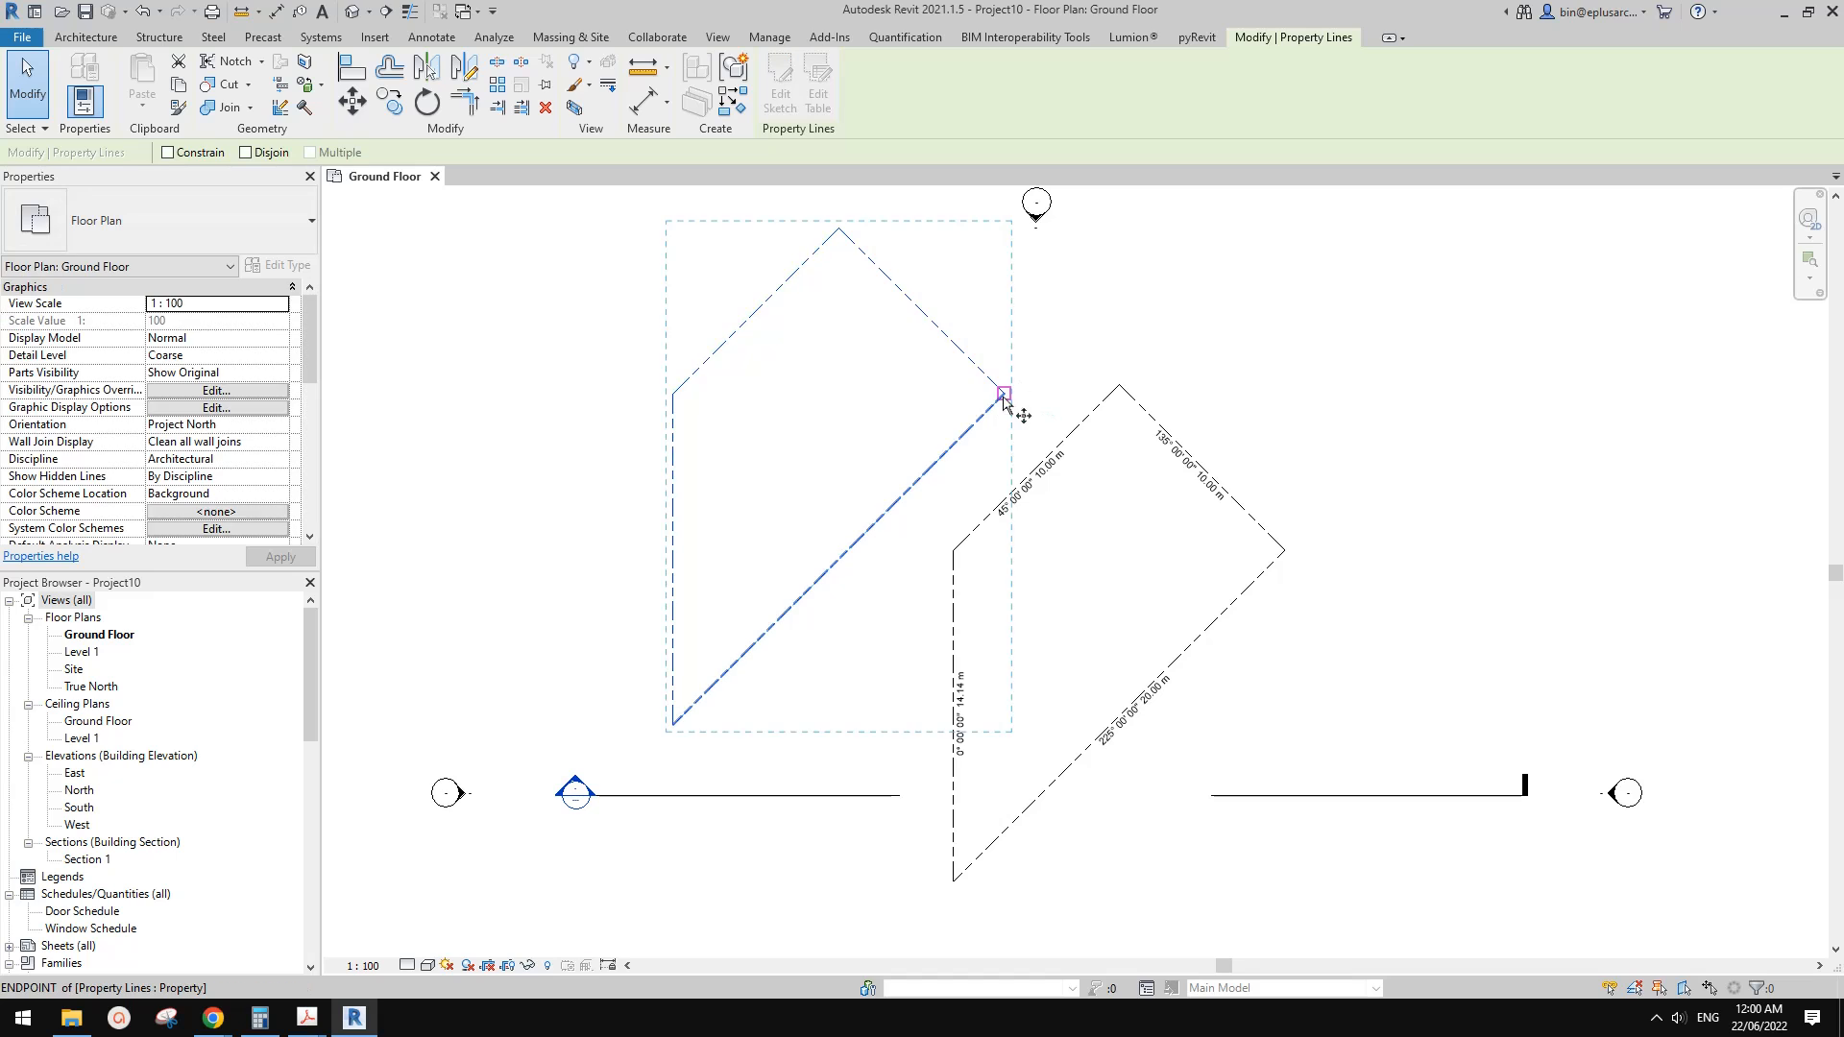
click(1005, 394)
click(1119, 386)
Tag all four segments of the sketched property line with their bearings and distances
key(t)
key(g)
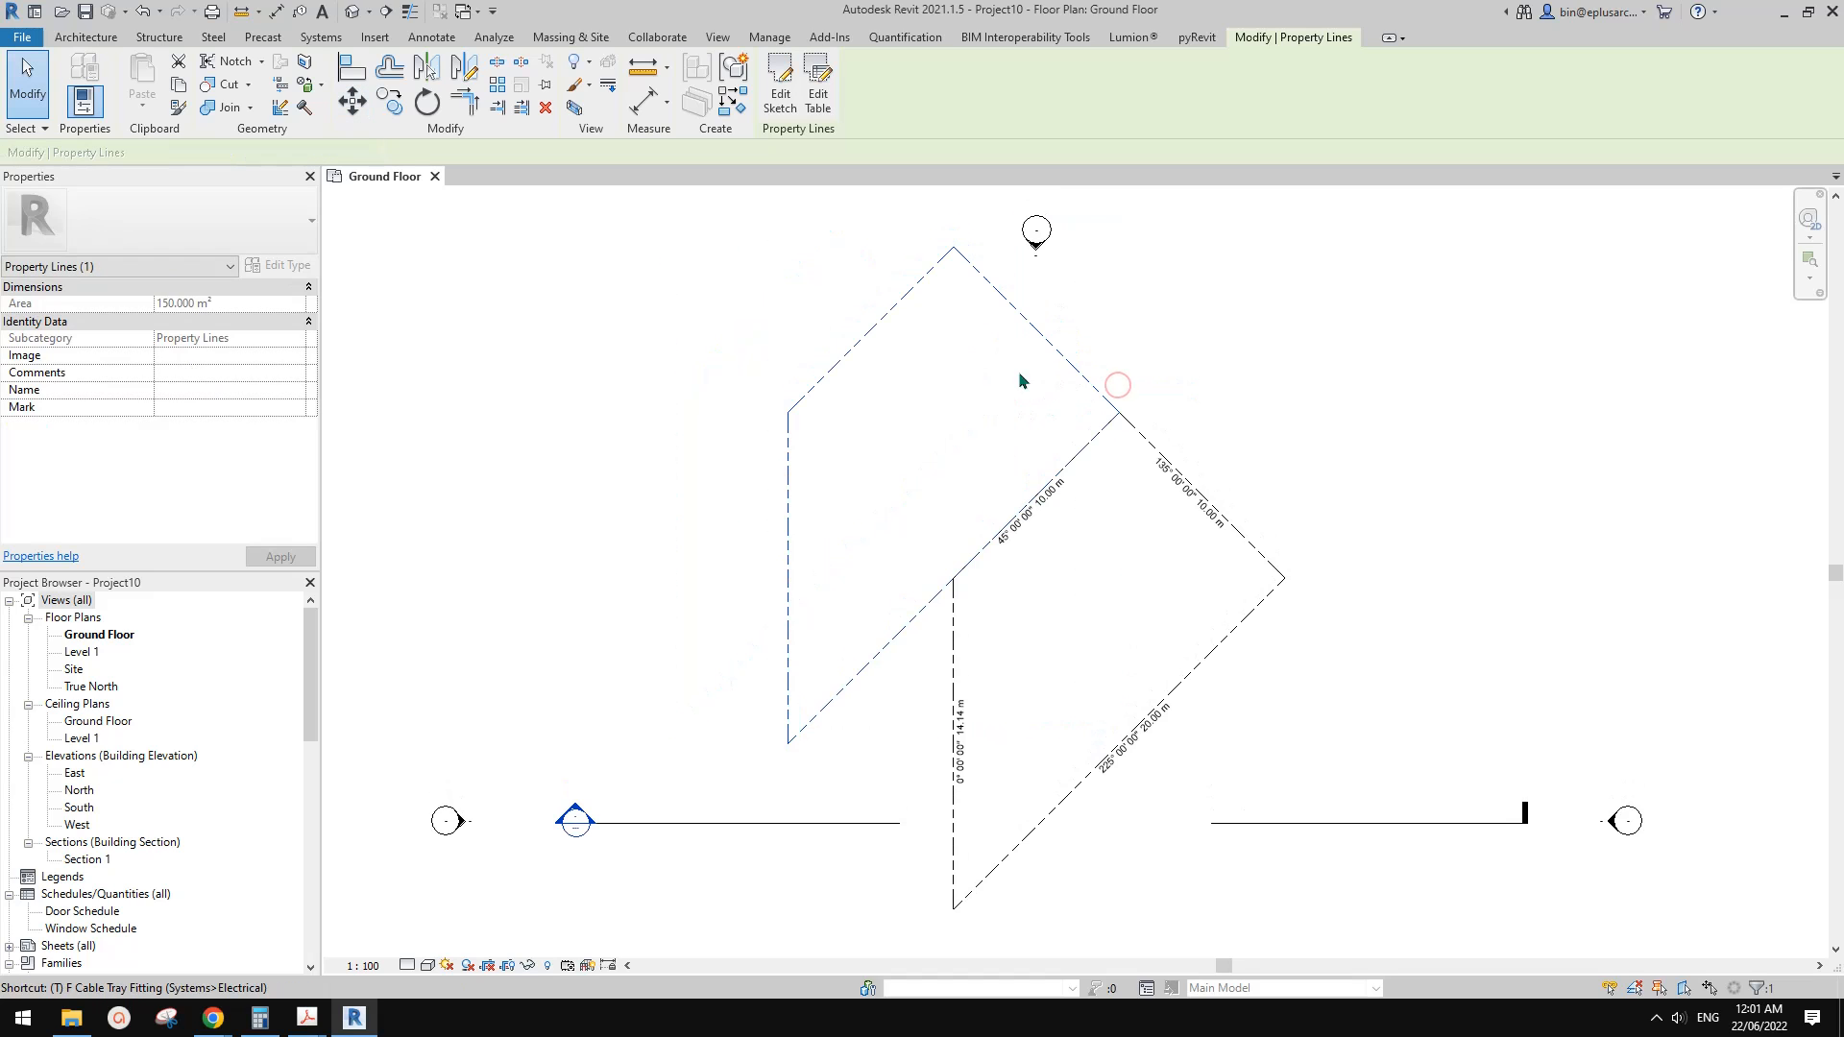
click(1037, 331)
click(880, 333)
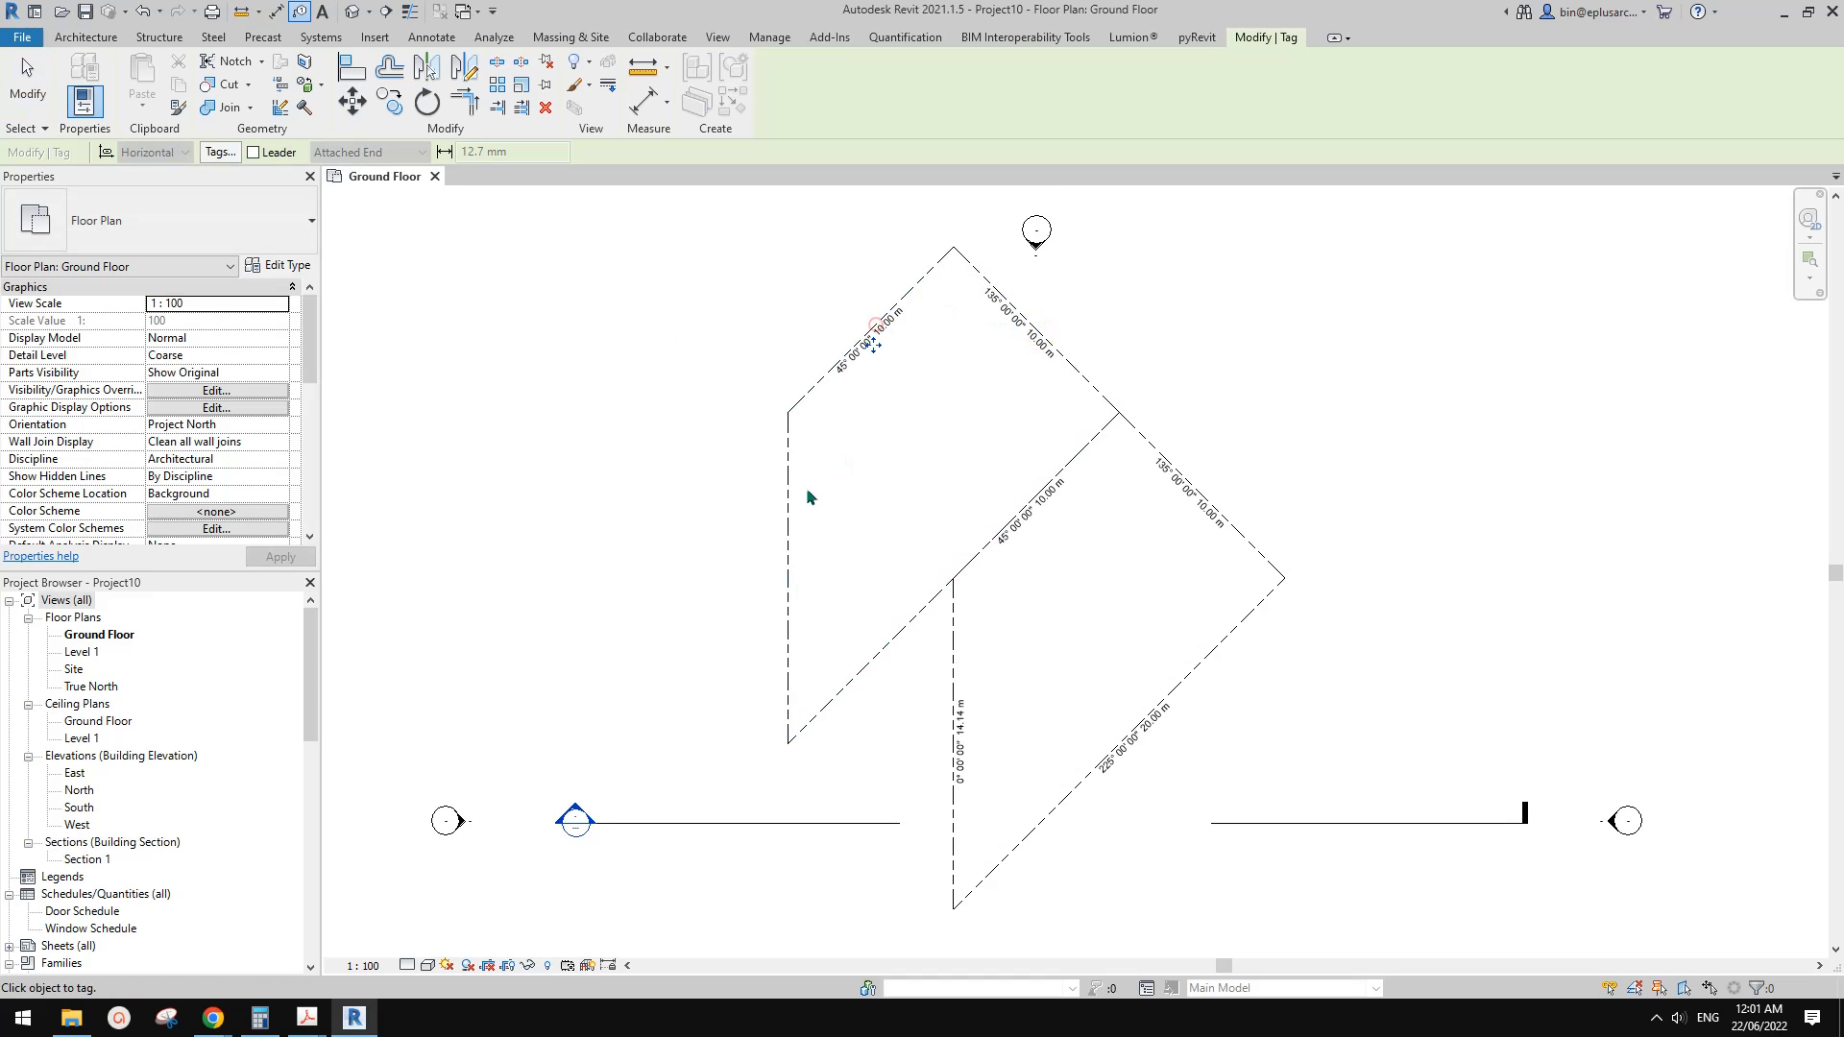
click(783, 559)
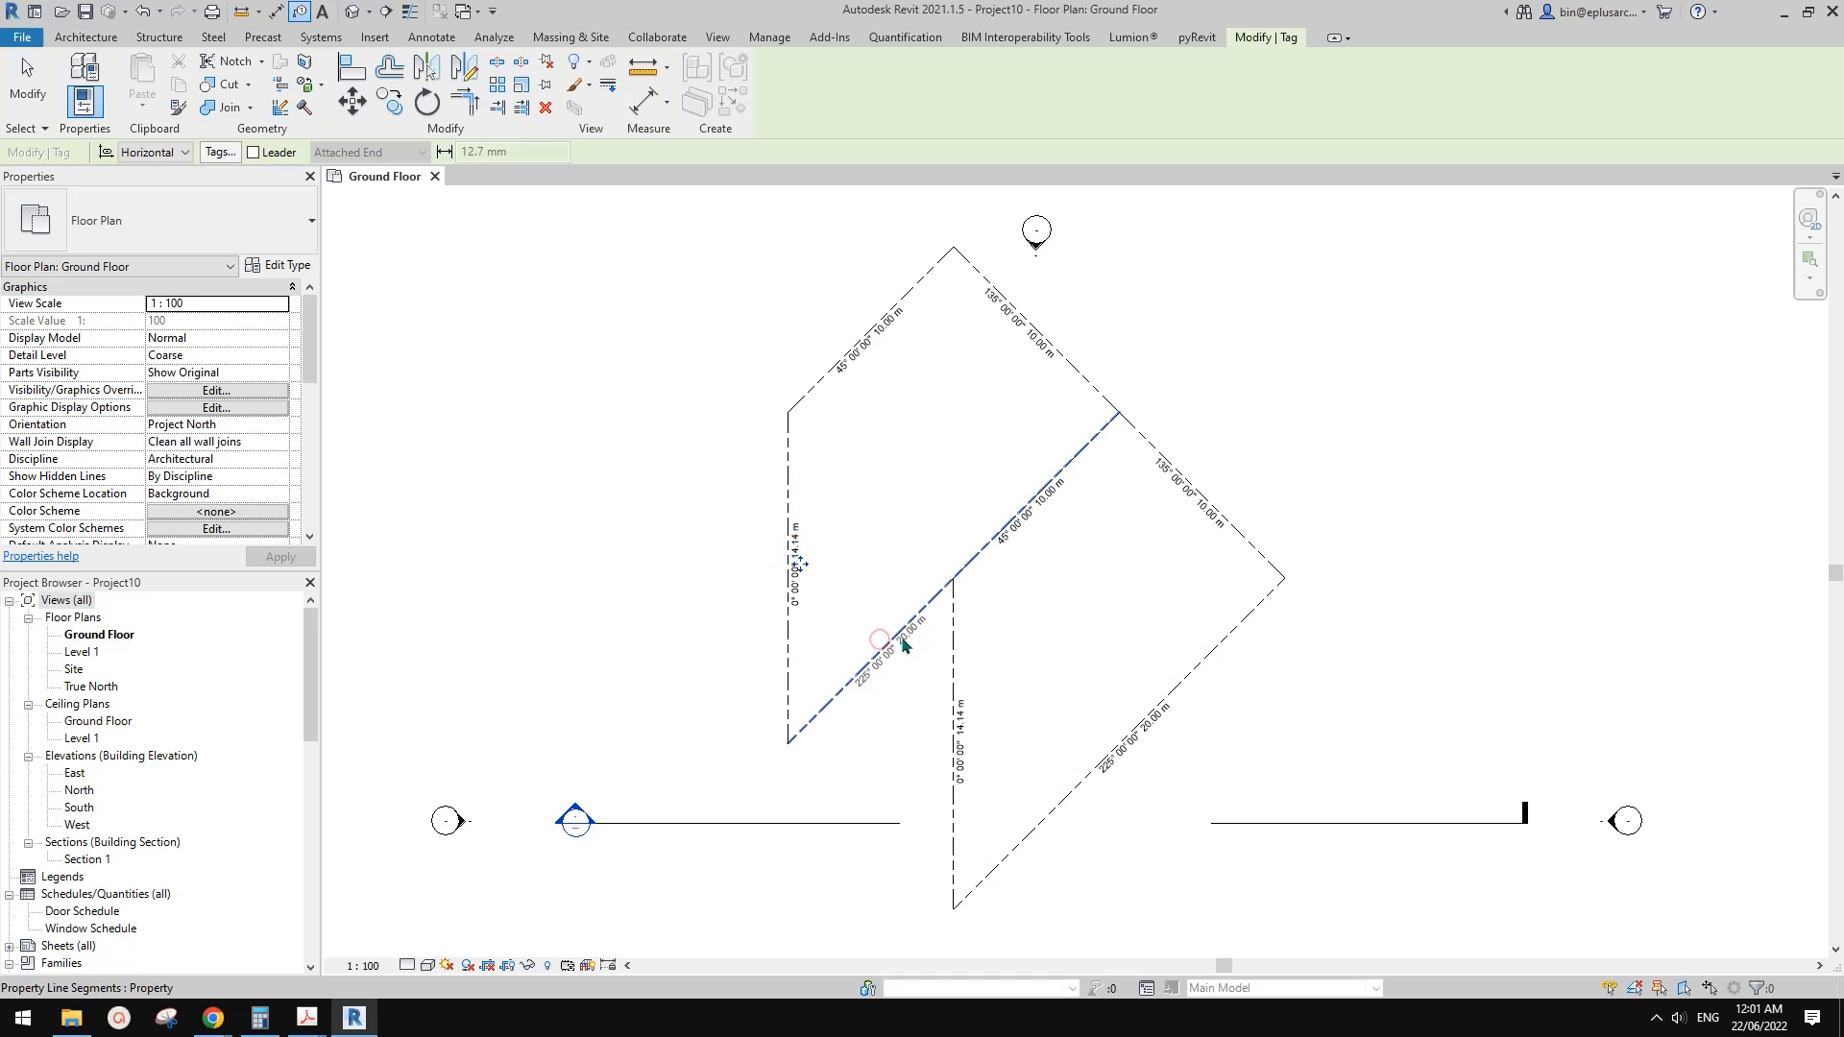
click(885, 646)
key(Escape)
Compare the editing options of the original and sketched boundaries, starting and cancelling the sketched one's conversion to a table-based property line
click(954, 642)
middle_drag(1039, 630, 1029, 630)
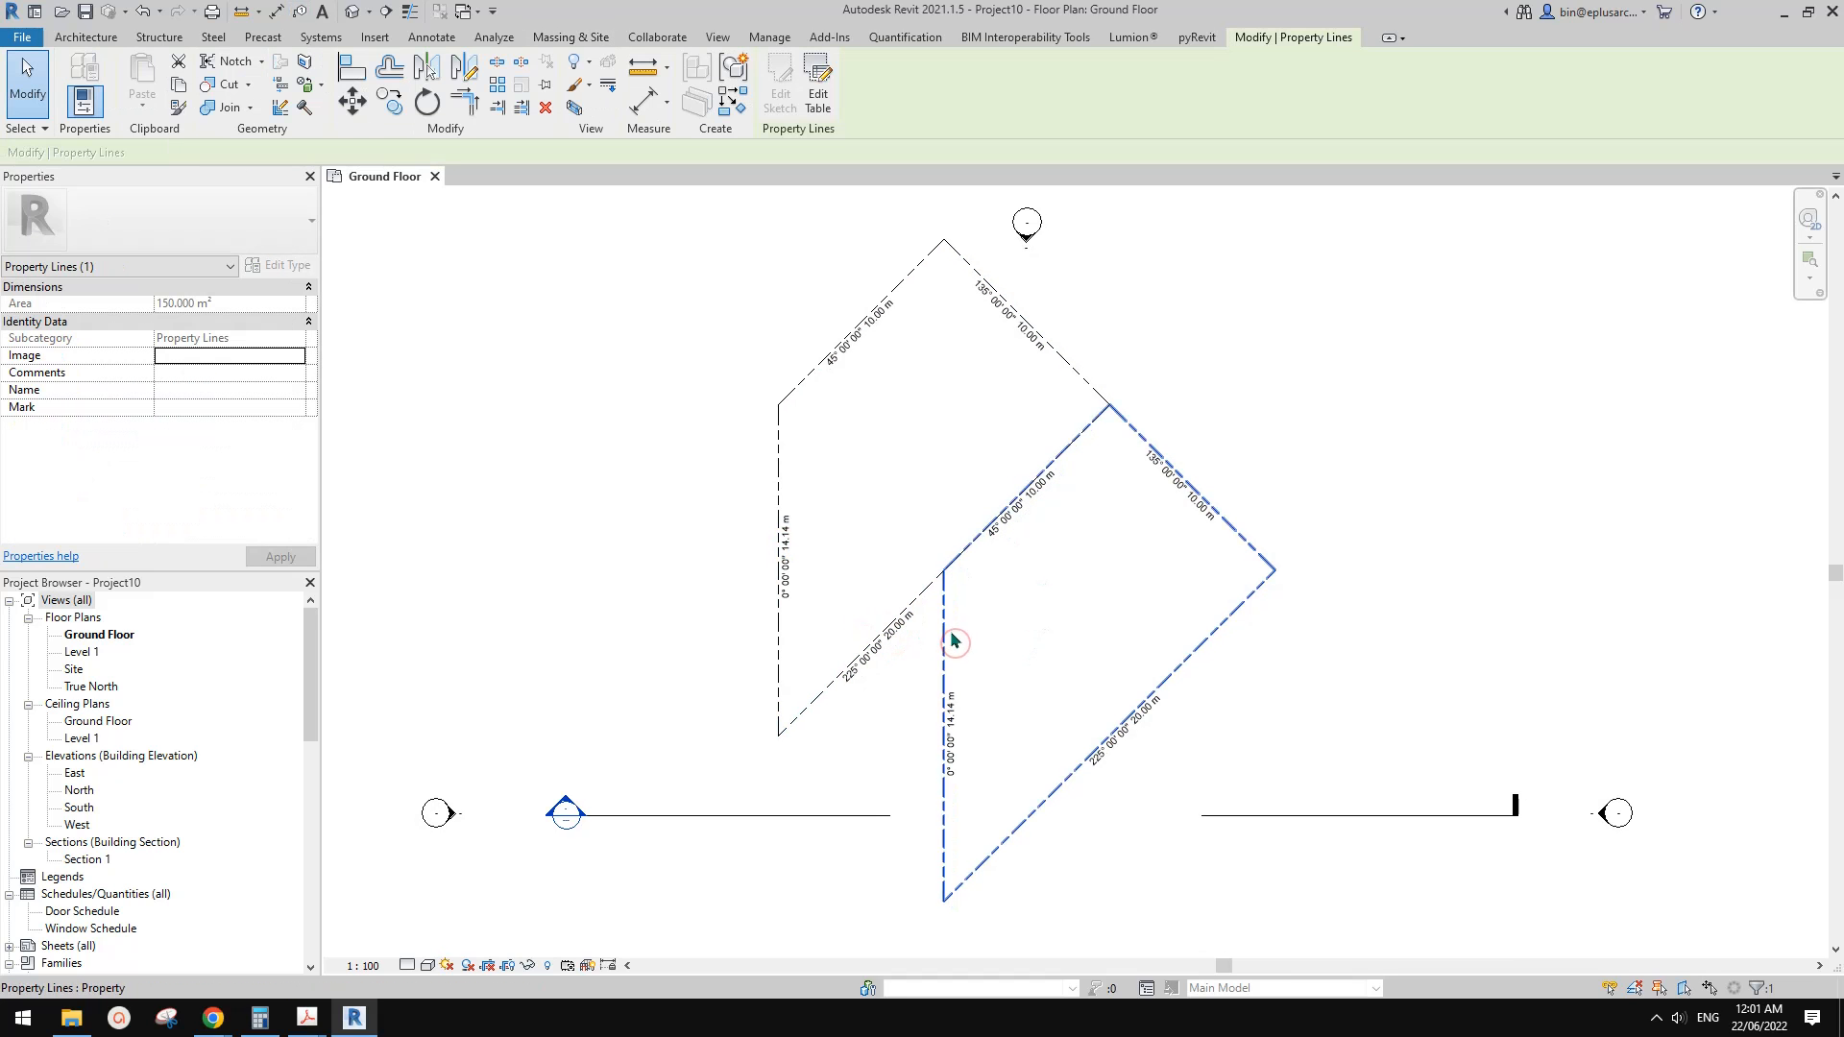
click(968, 275)
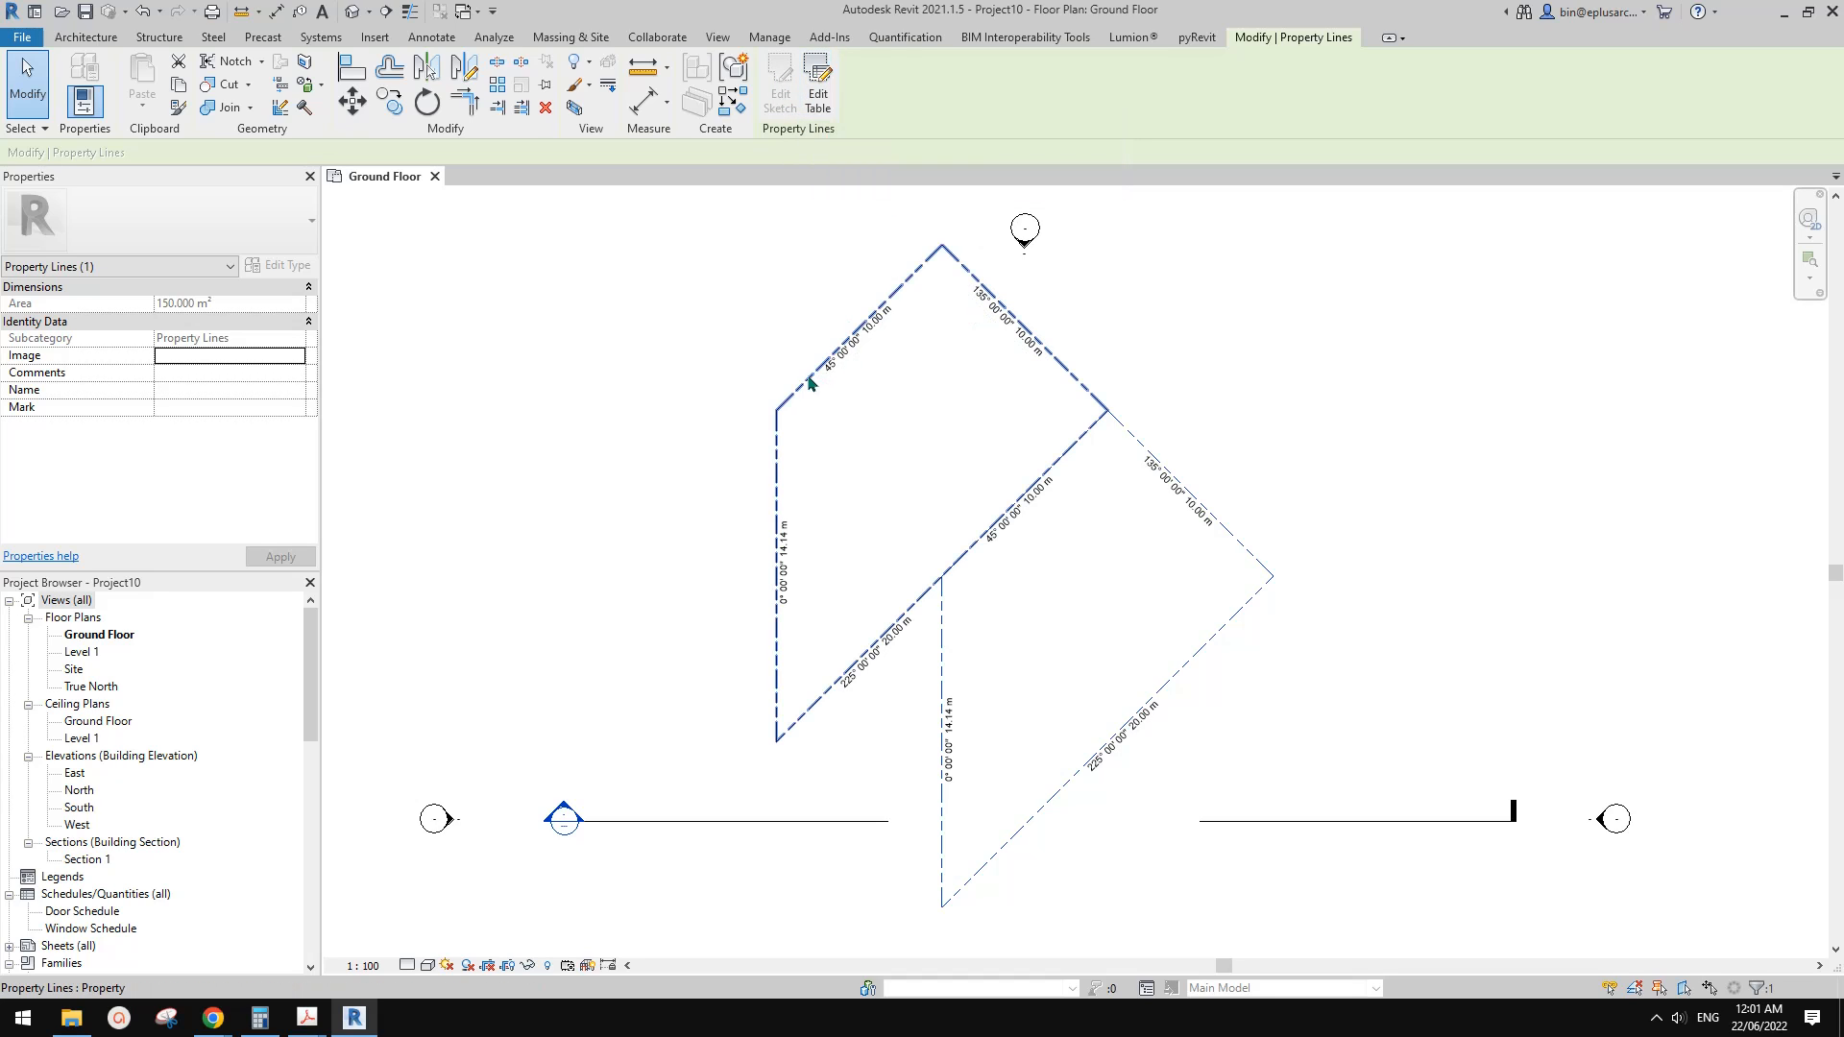
click(840, 398)
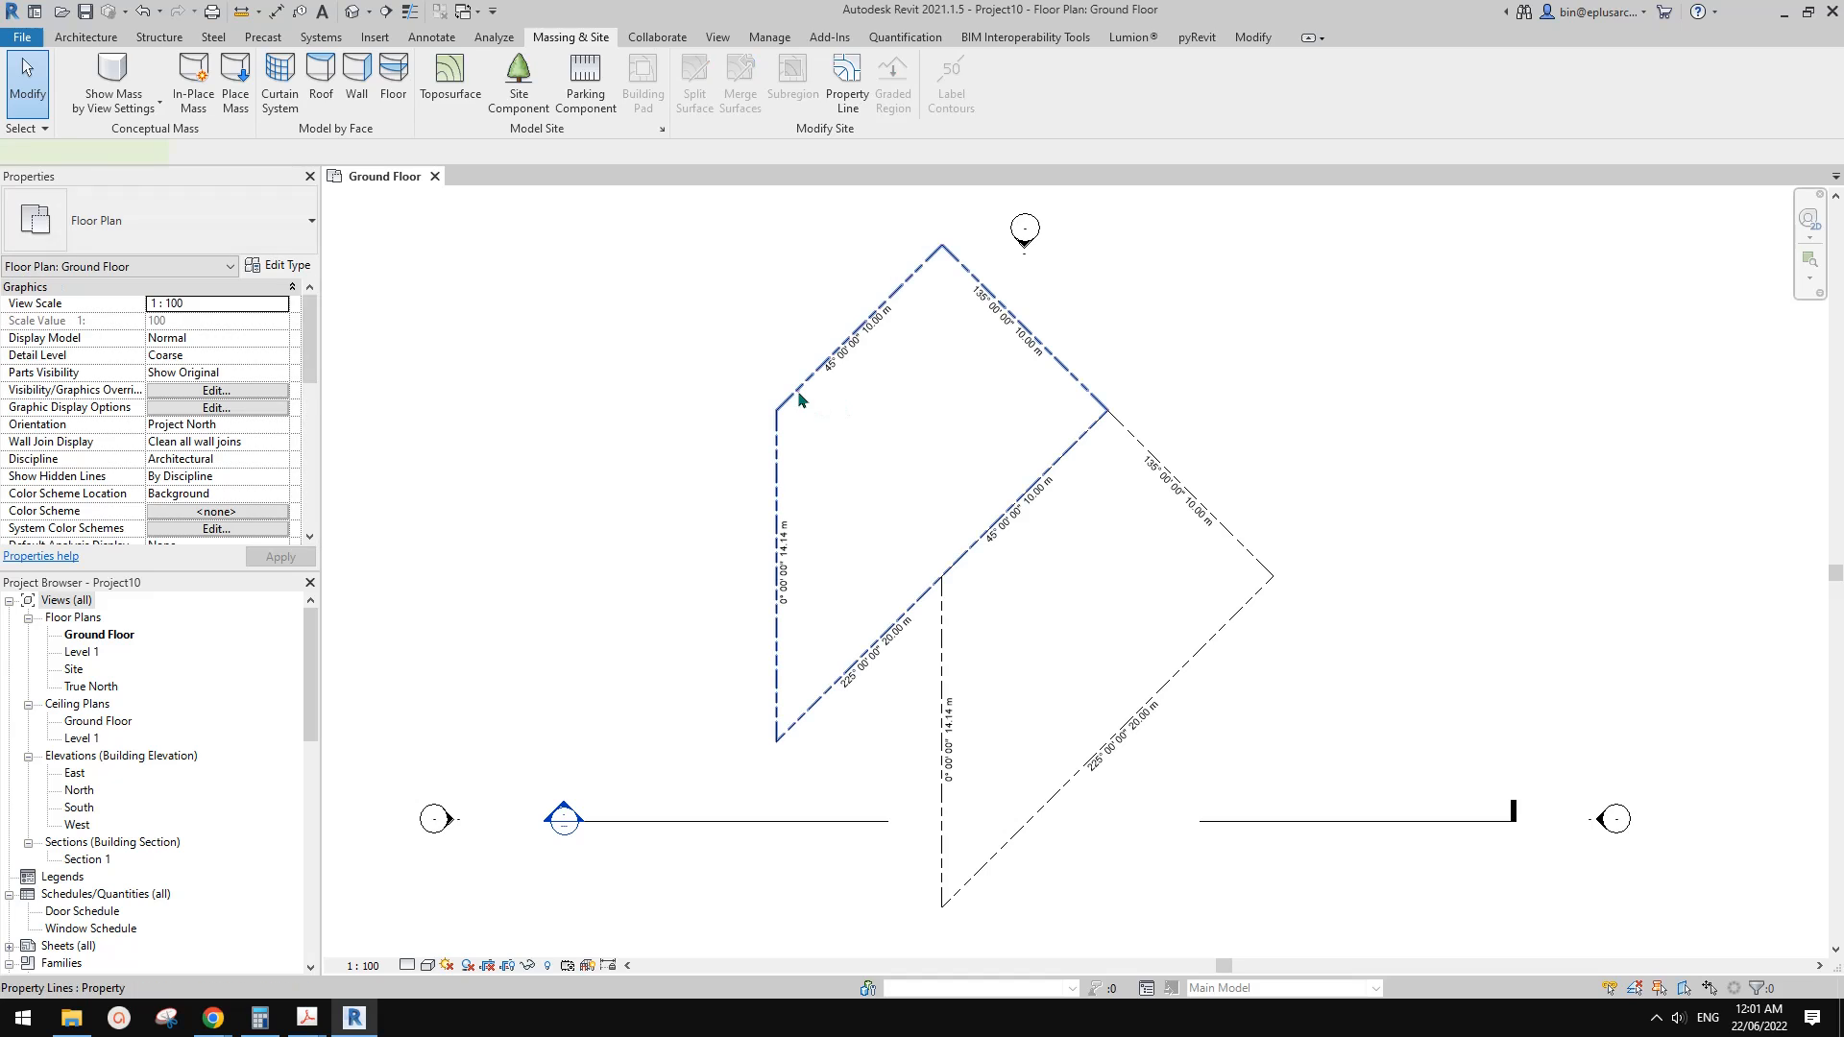
click(797, 390)
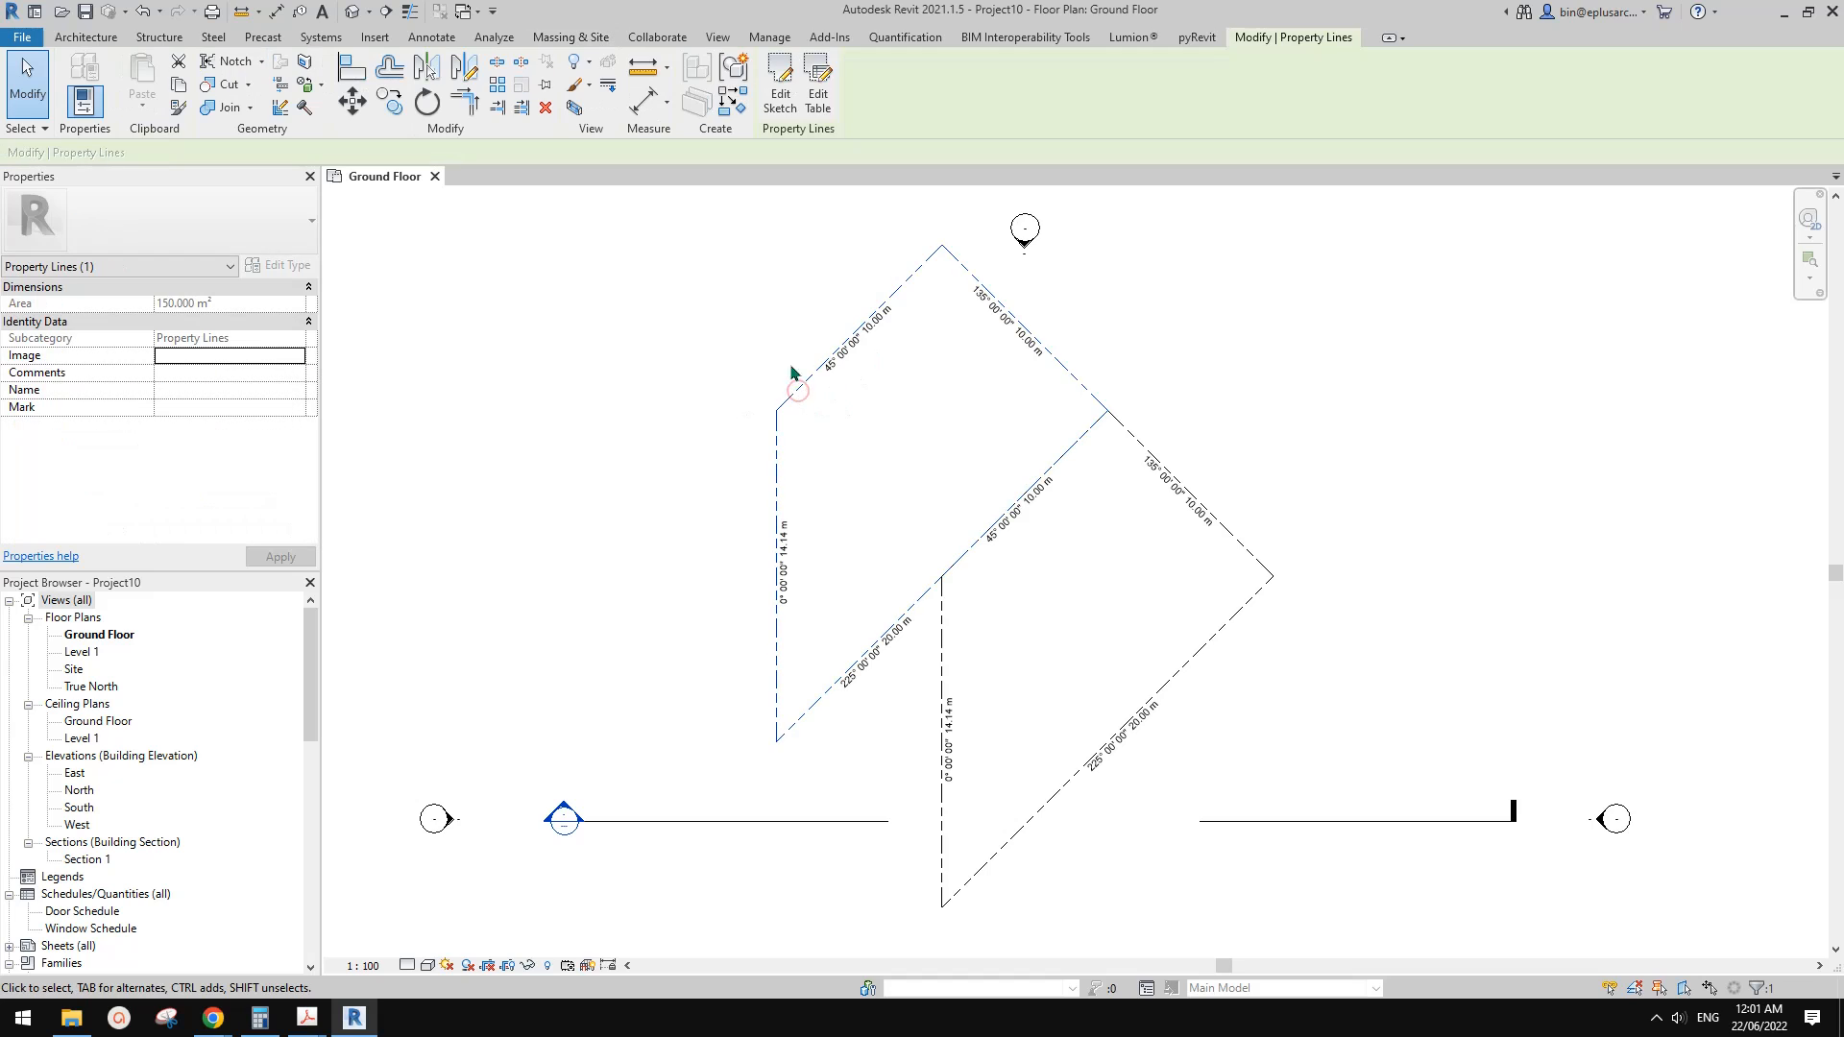
click(816, 88)
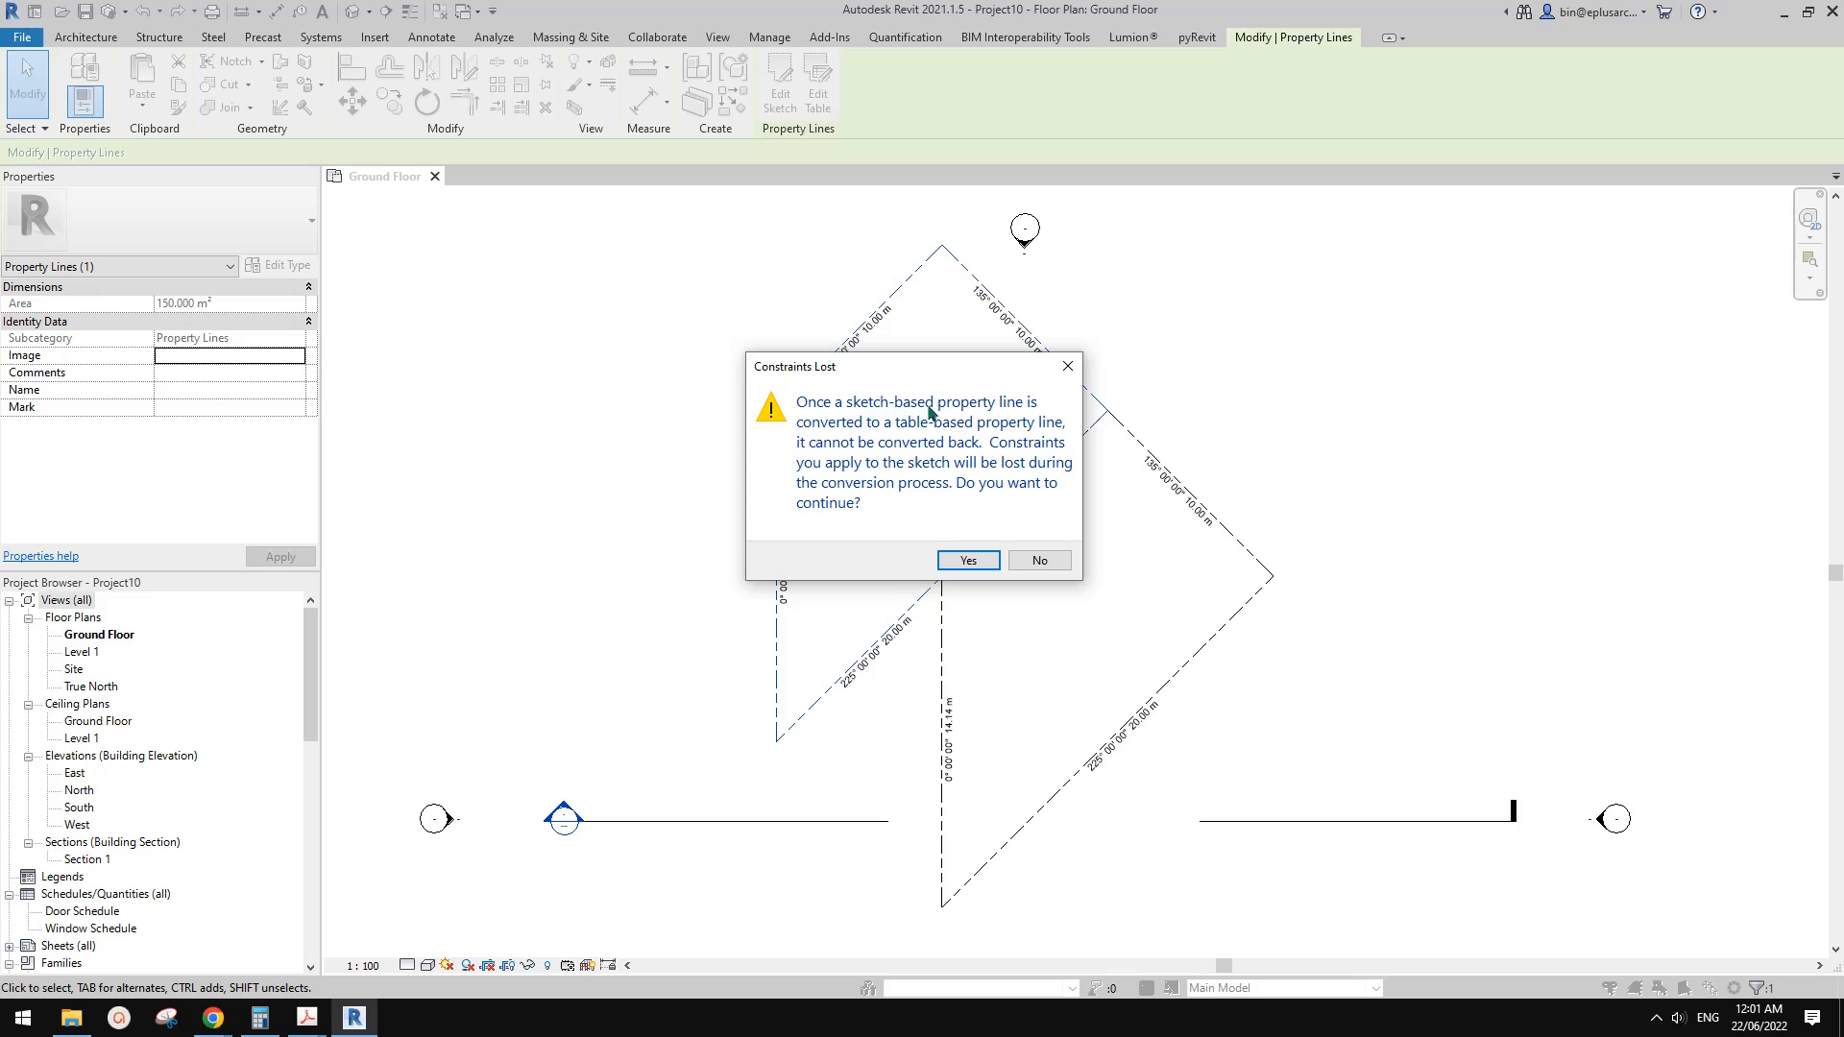
click(1079, 365)
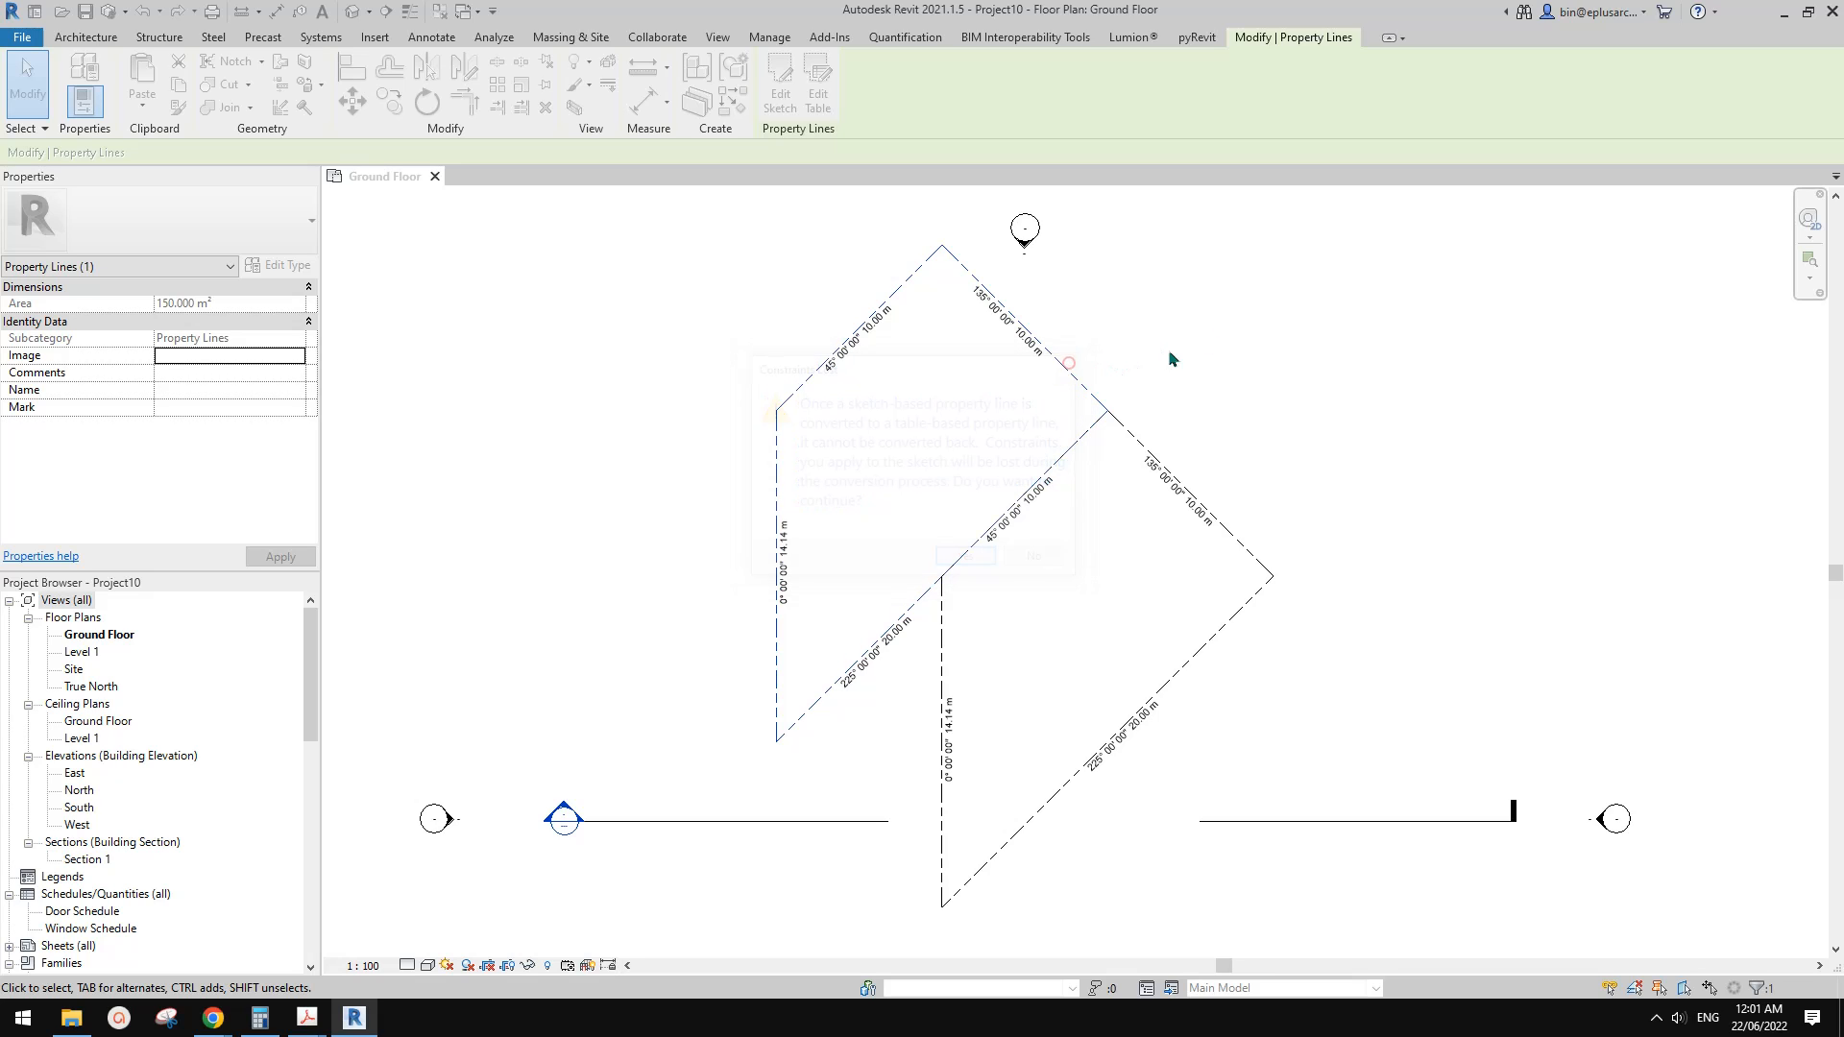
click(959, 263)
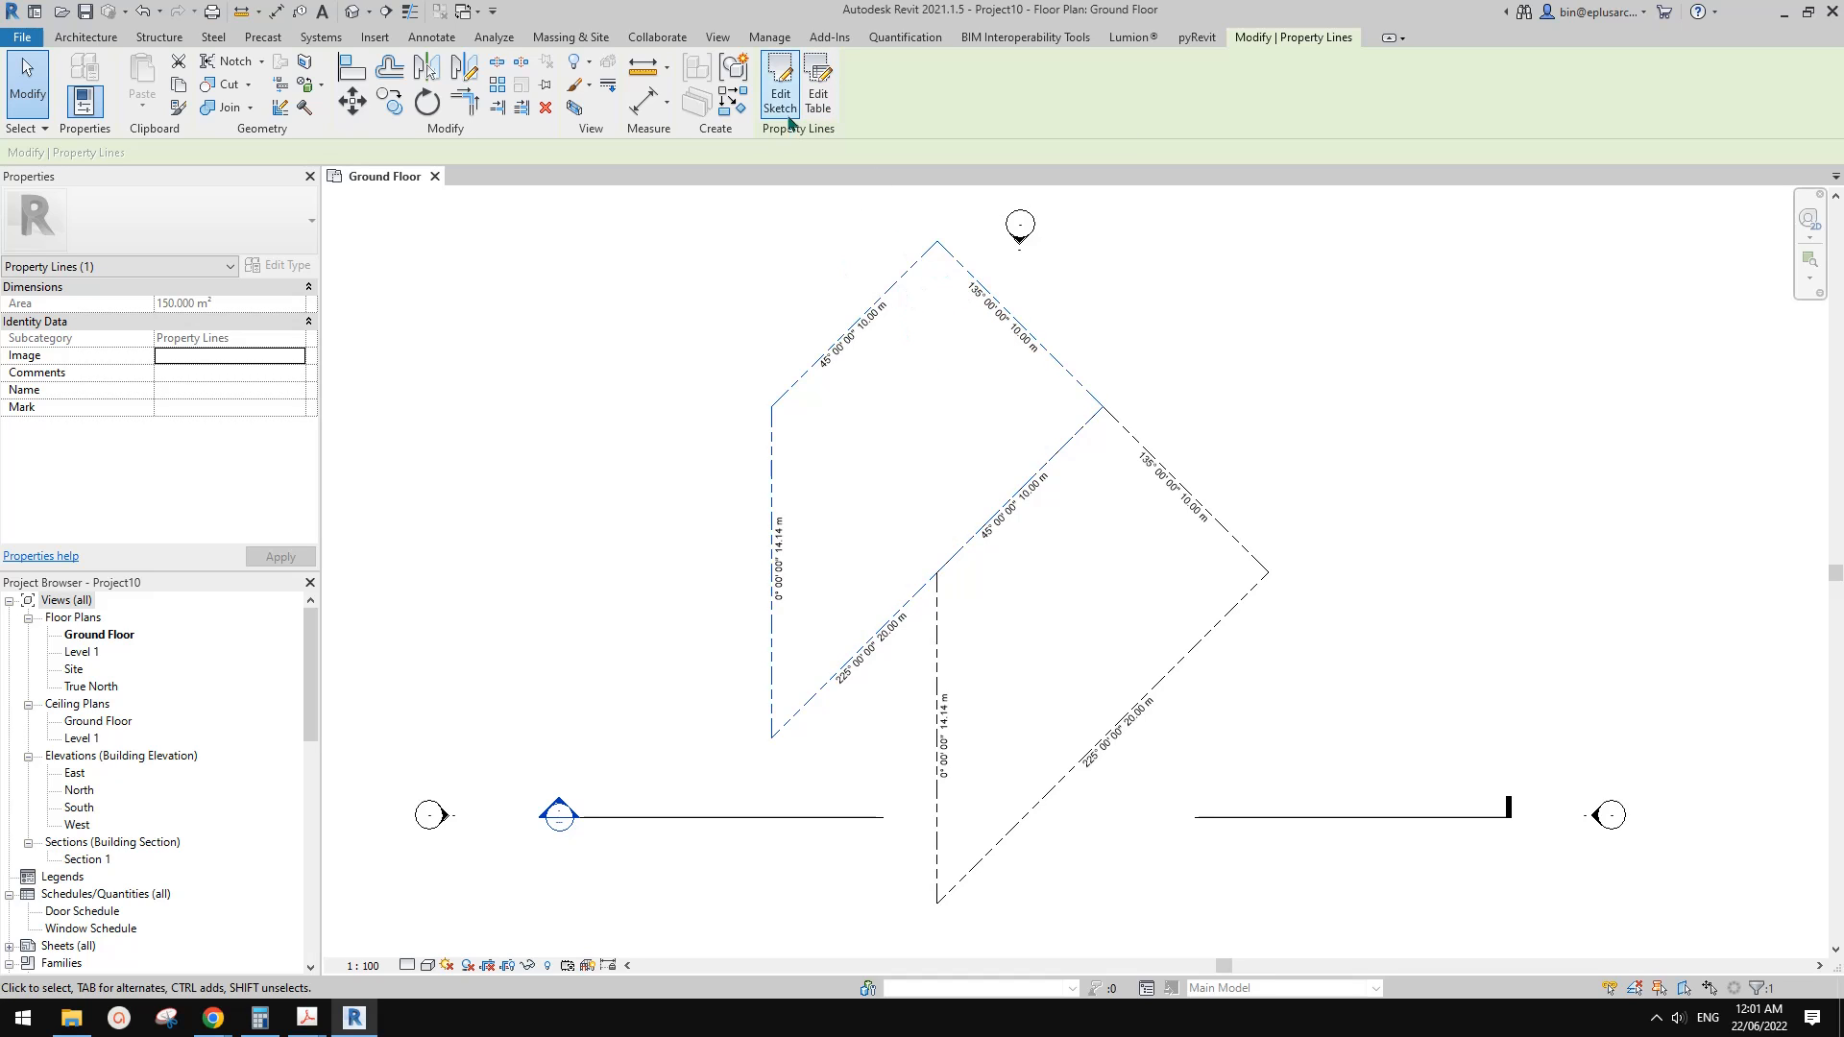
click(946, 433)
middle_drag(1045, 468, 987, 440)
middle_drag(1044, 359, 1049, 365)
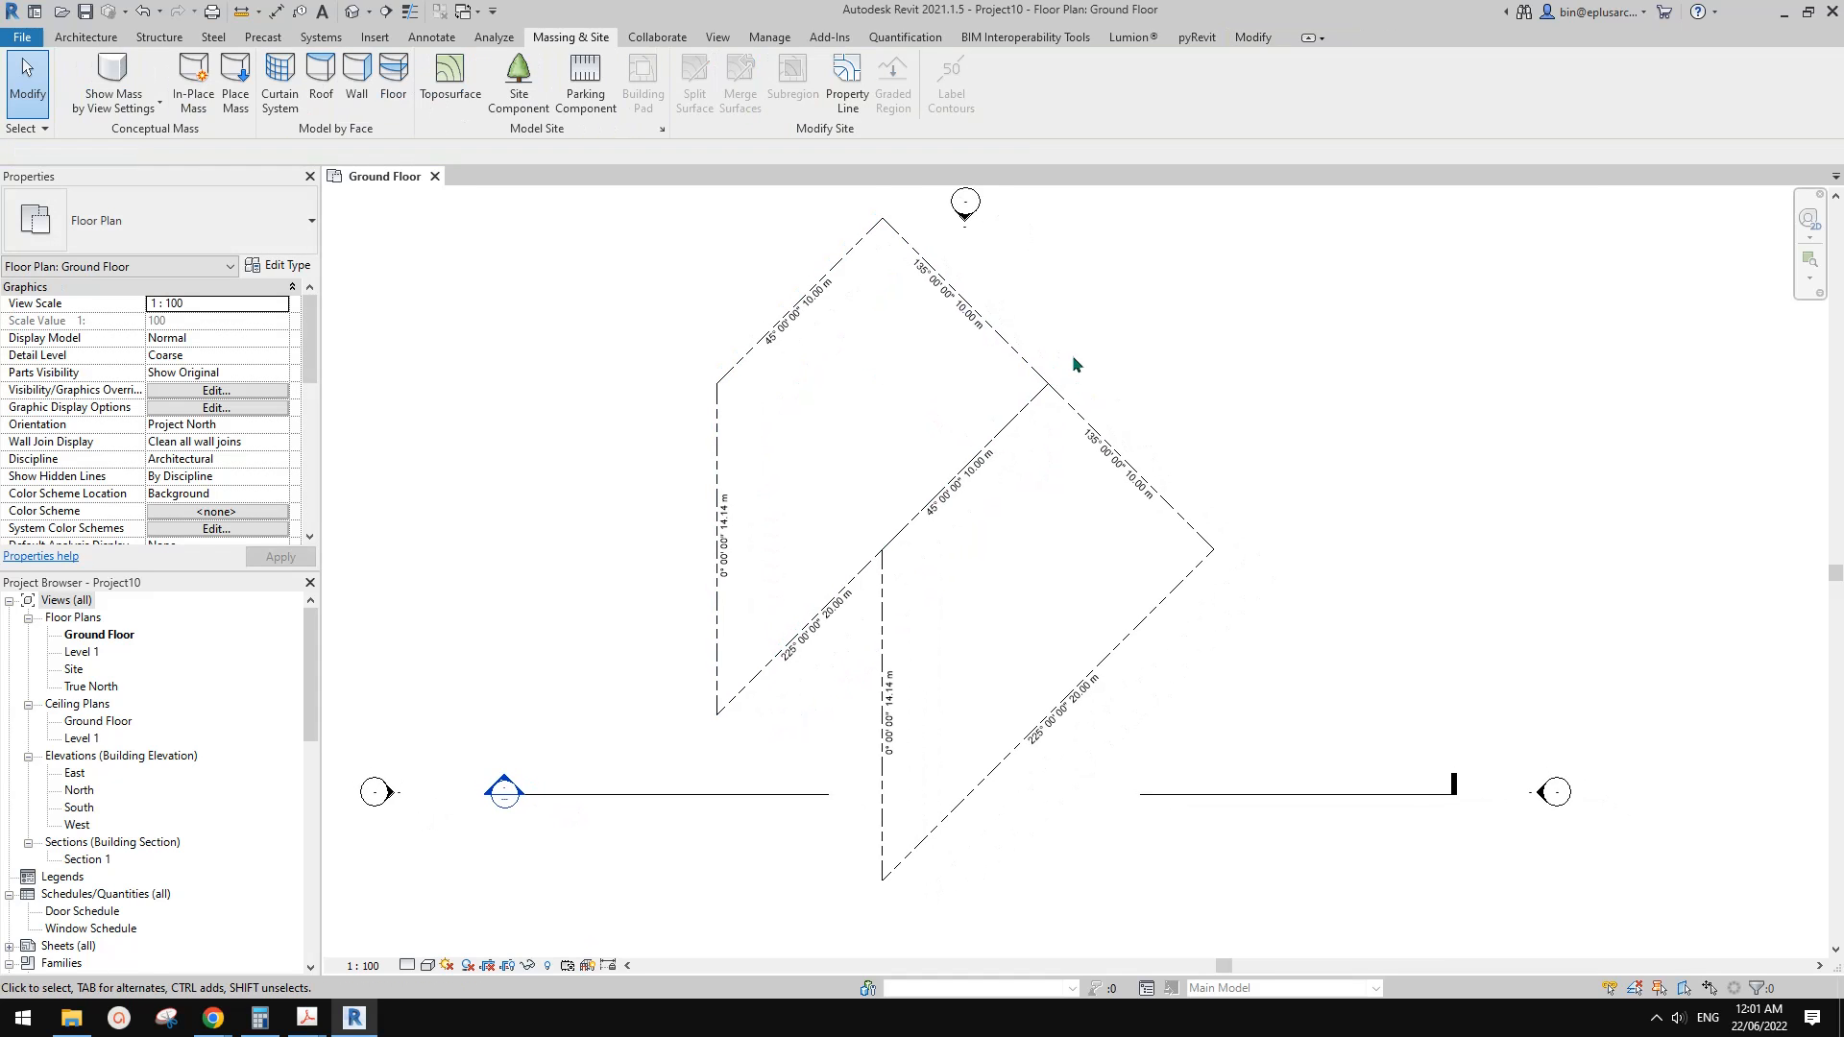
click(1052, 389)
click(968, 419)
click(933, 262)
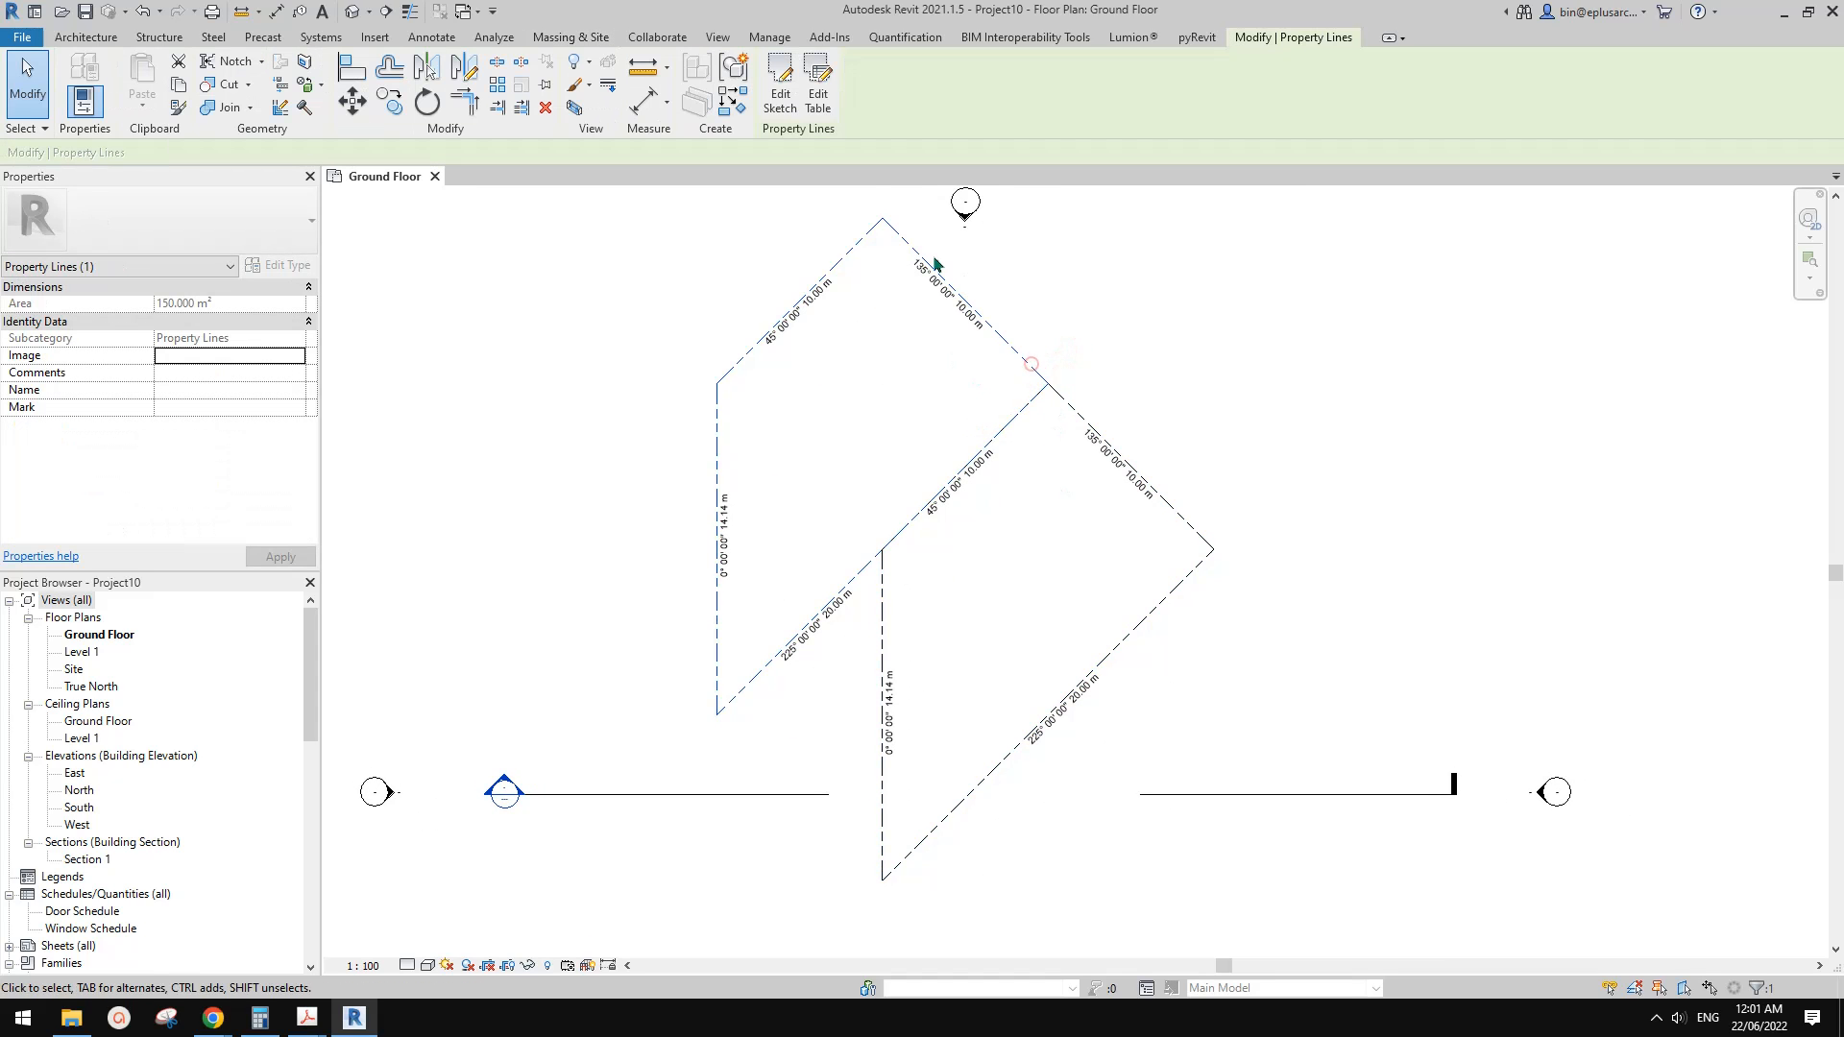
middle_drag(893, 559, 1090, 580)
scroll(926, 562, down, 2)
scroll(993, 578, up, 1)
click(1063, 584)
scroll(993, 571, up, 1)
scroll(995, 578, up, 1)
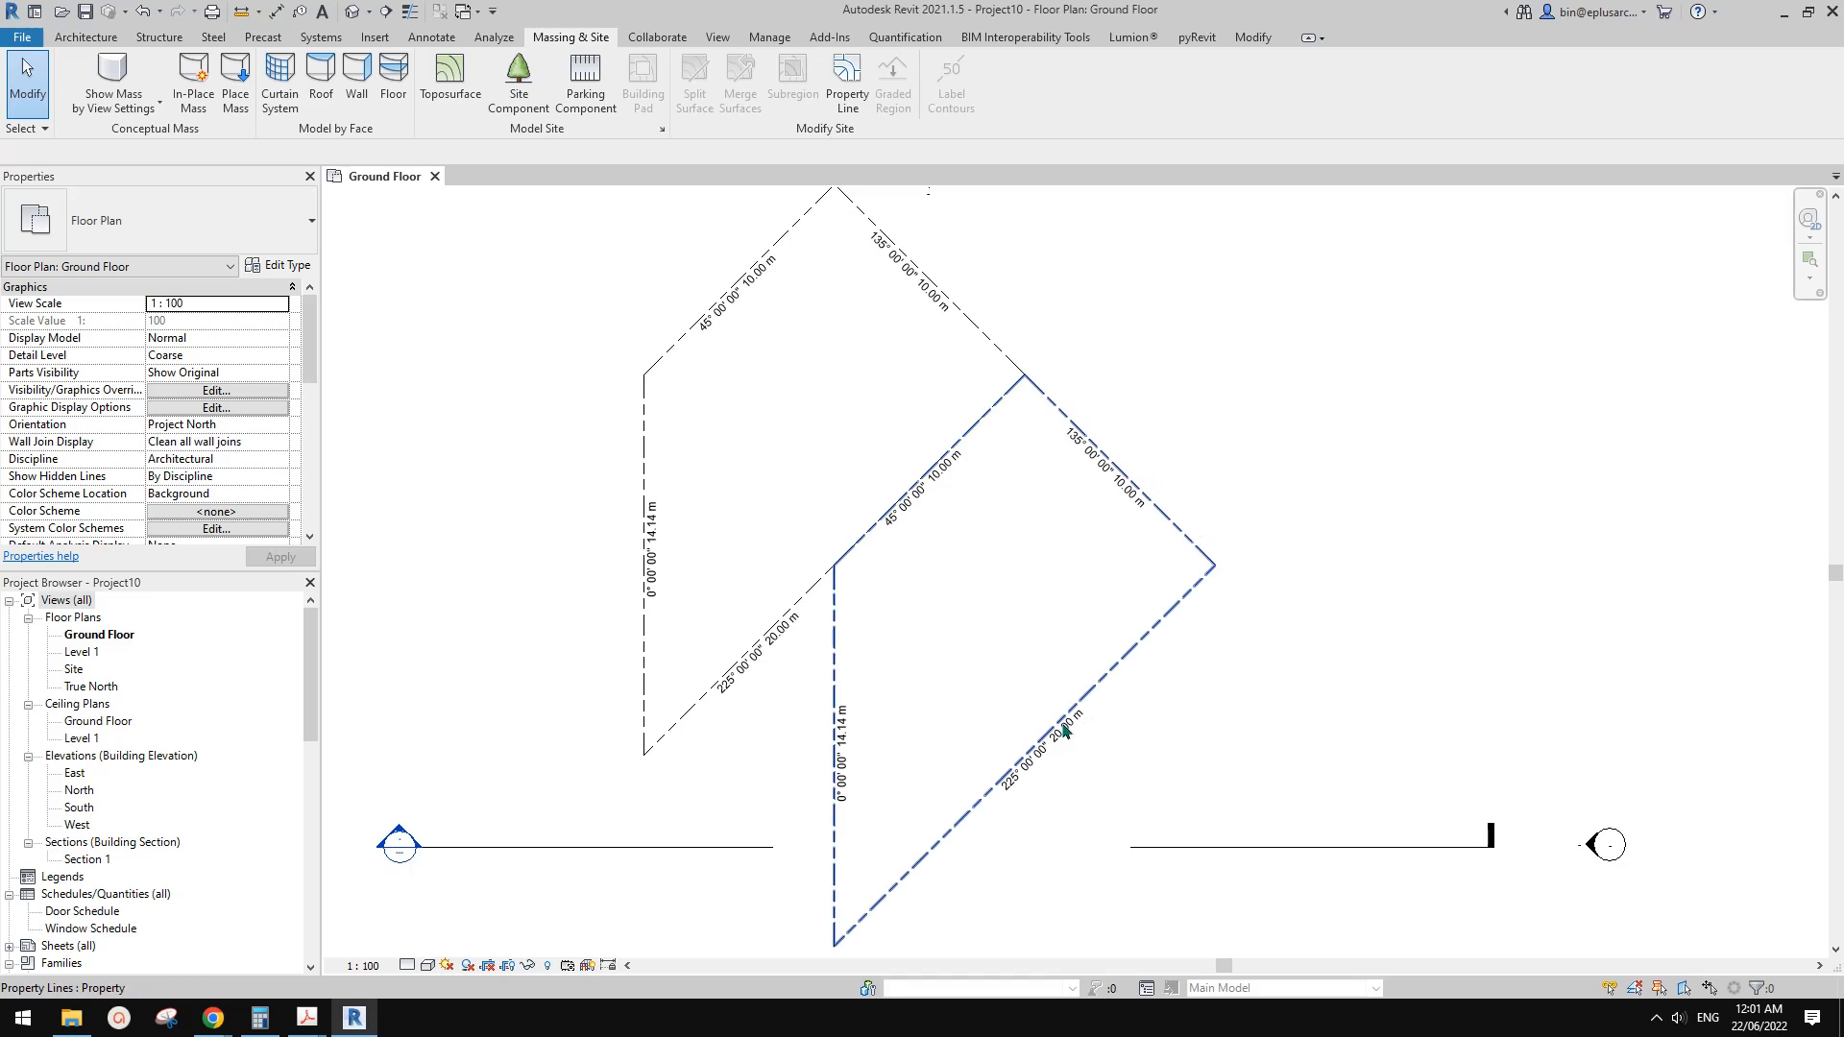
middle_drag(1110, 683, 1100, 704)
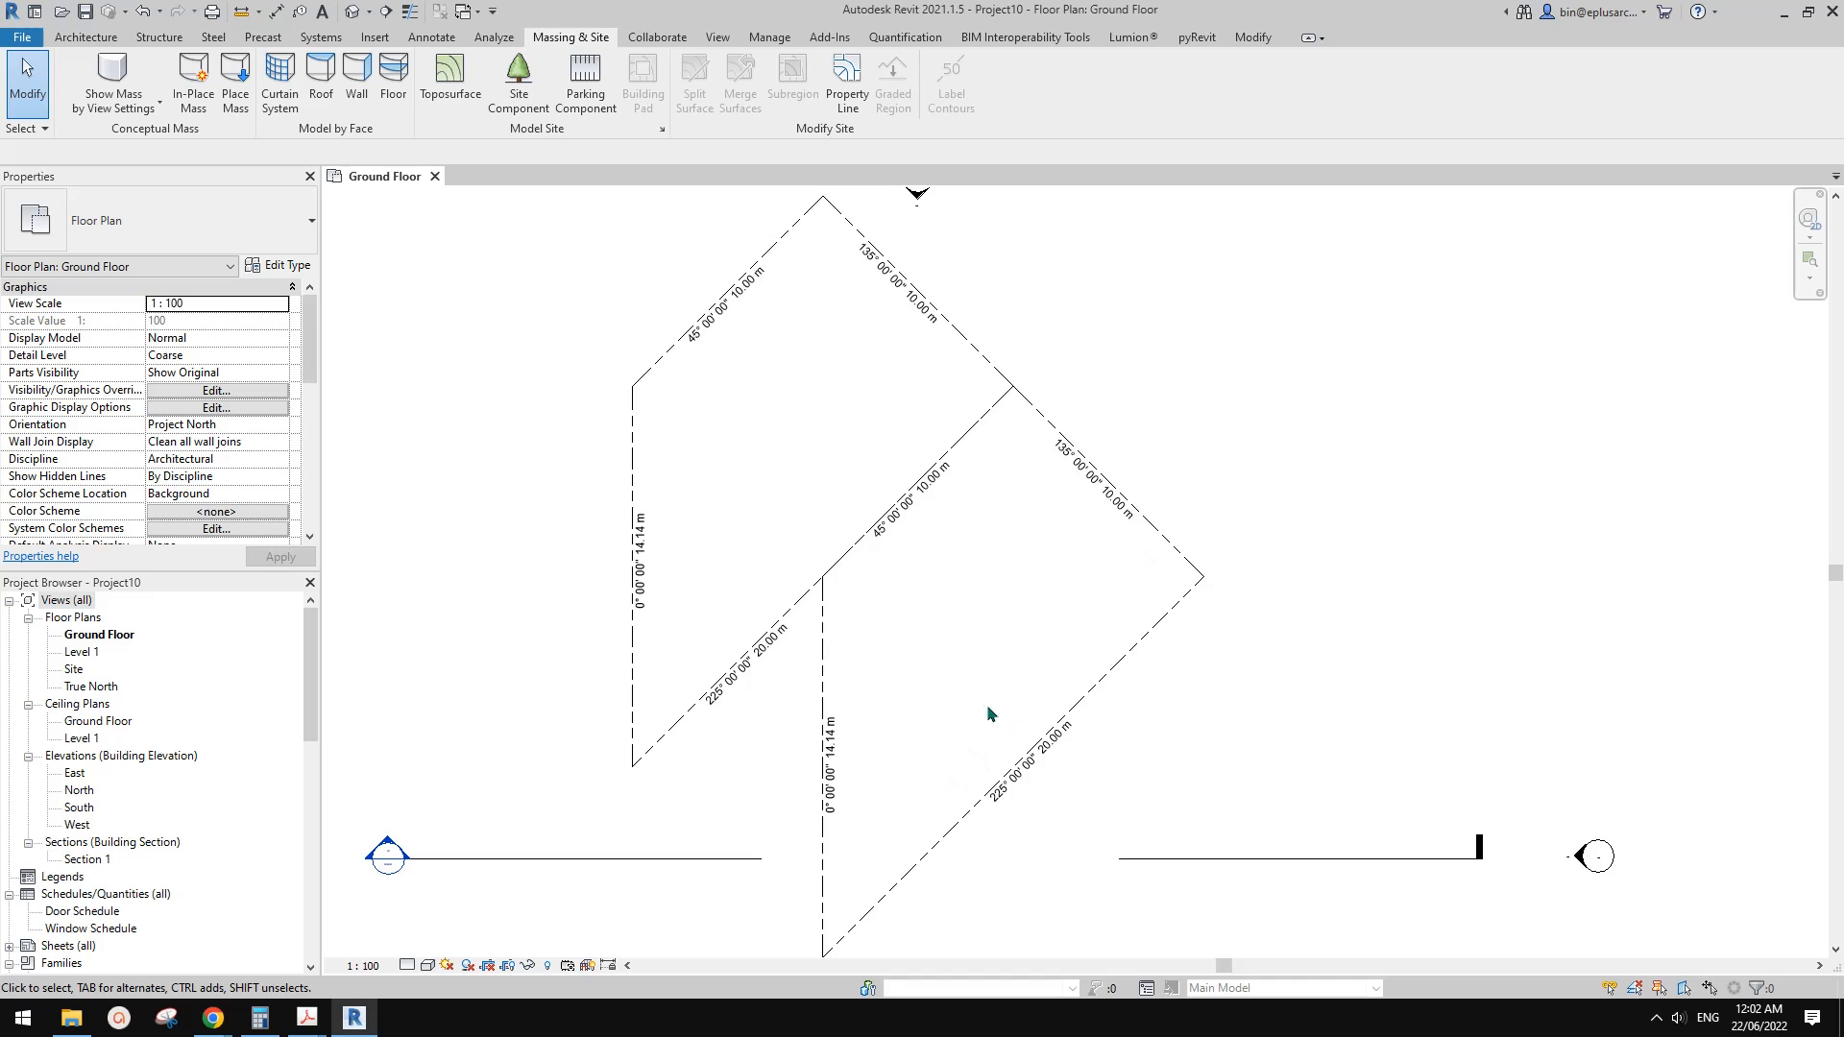
scroll(930, 783, down, 1)
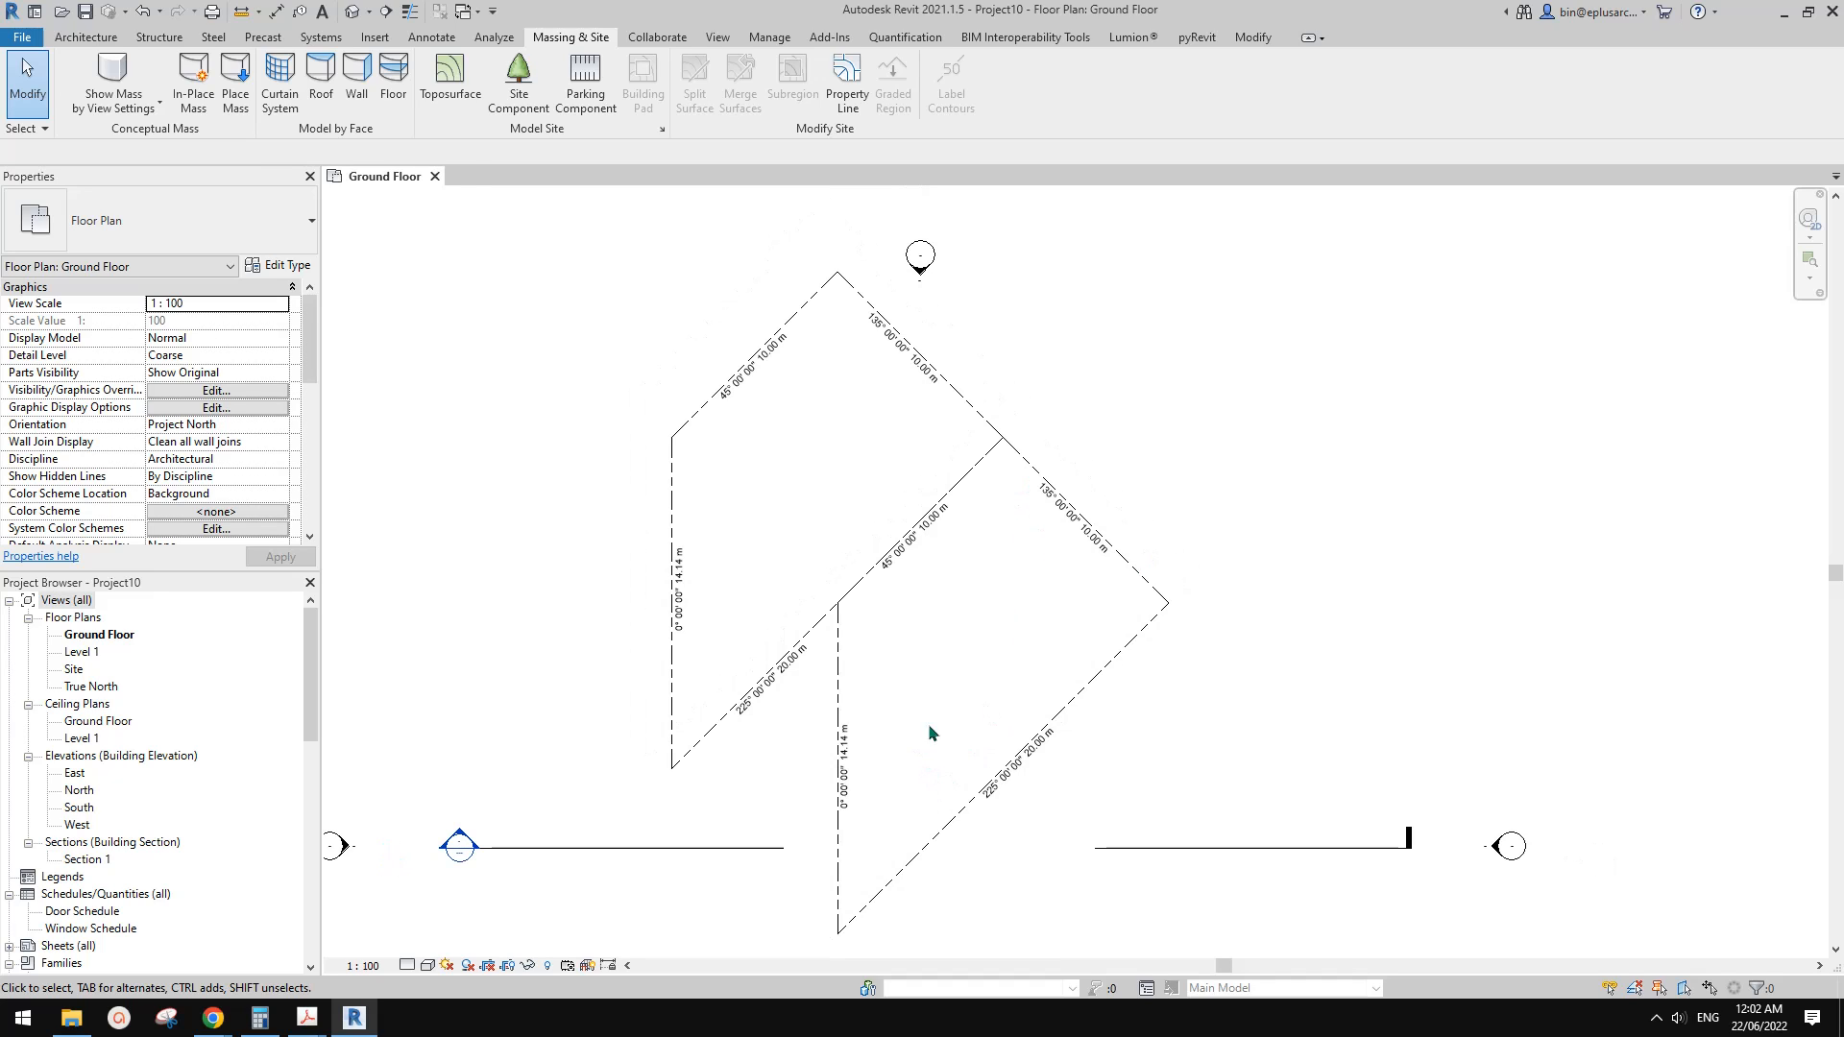
Draw two connected Double brick - 270 walls inside the original boundary, parallel to its 135° 10.00 m and 225° 20.00 m sides
scroll(1059, 639, up, 1)
middle_drag(1005, 660, 1068, 584)
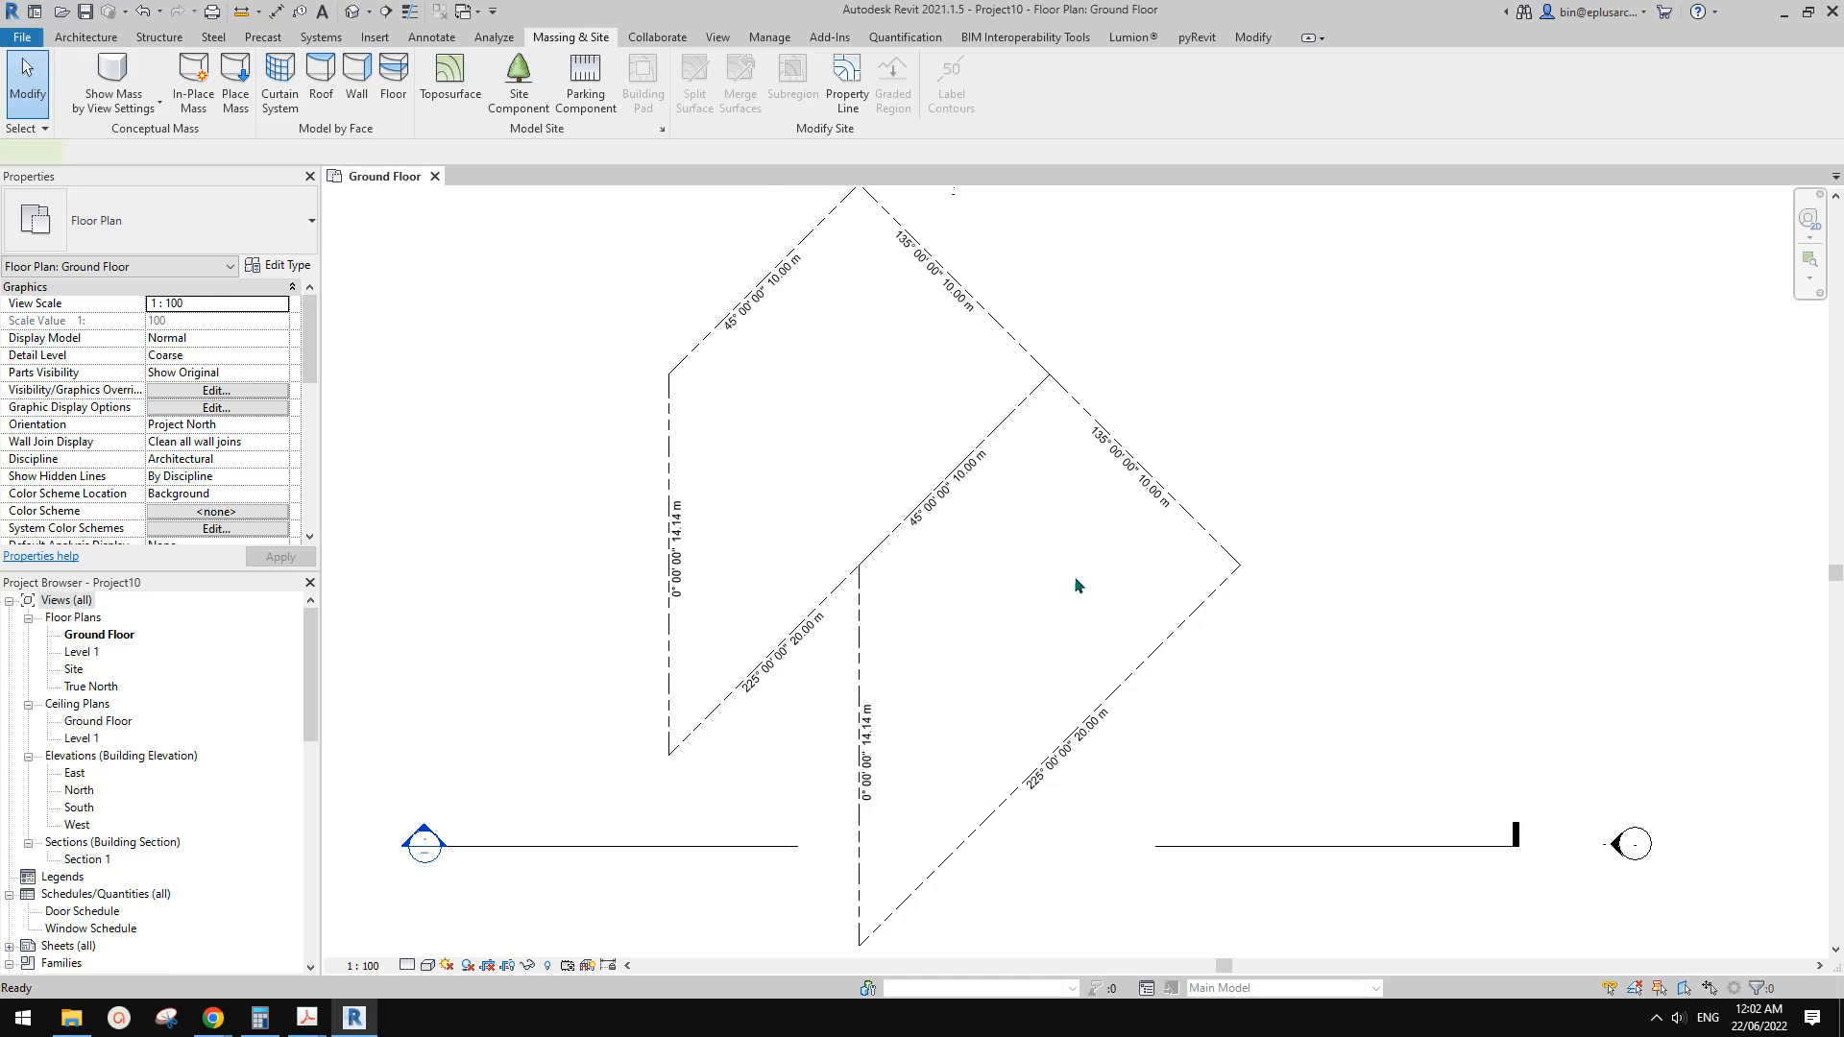
key(w)
key(a)
scroll(1114, 576, up, 1)
click(1073, 468)
click(1195, 595)
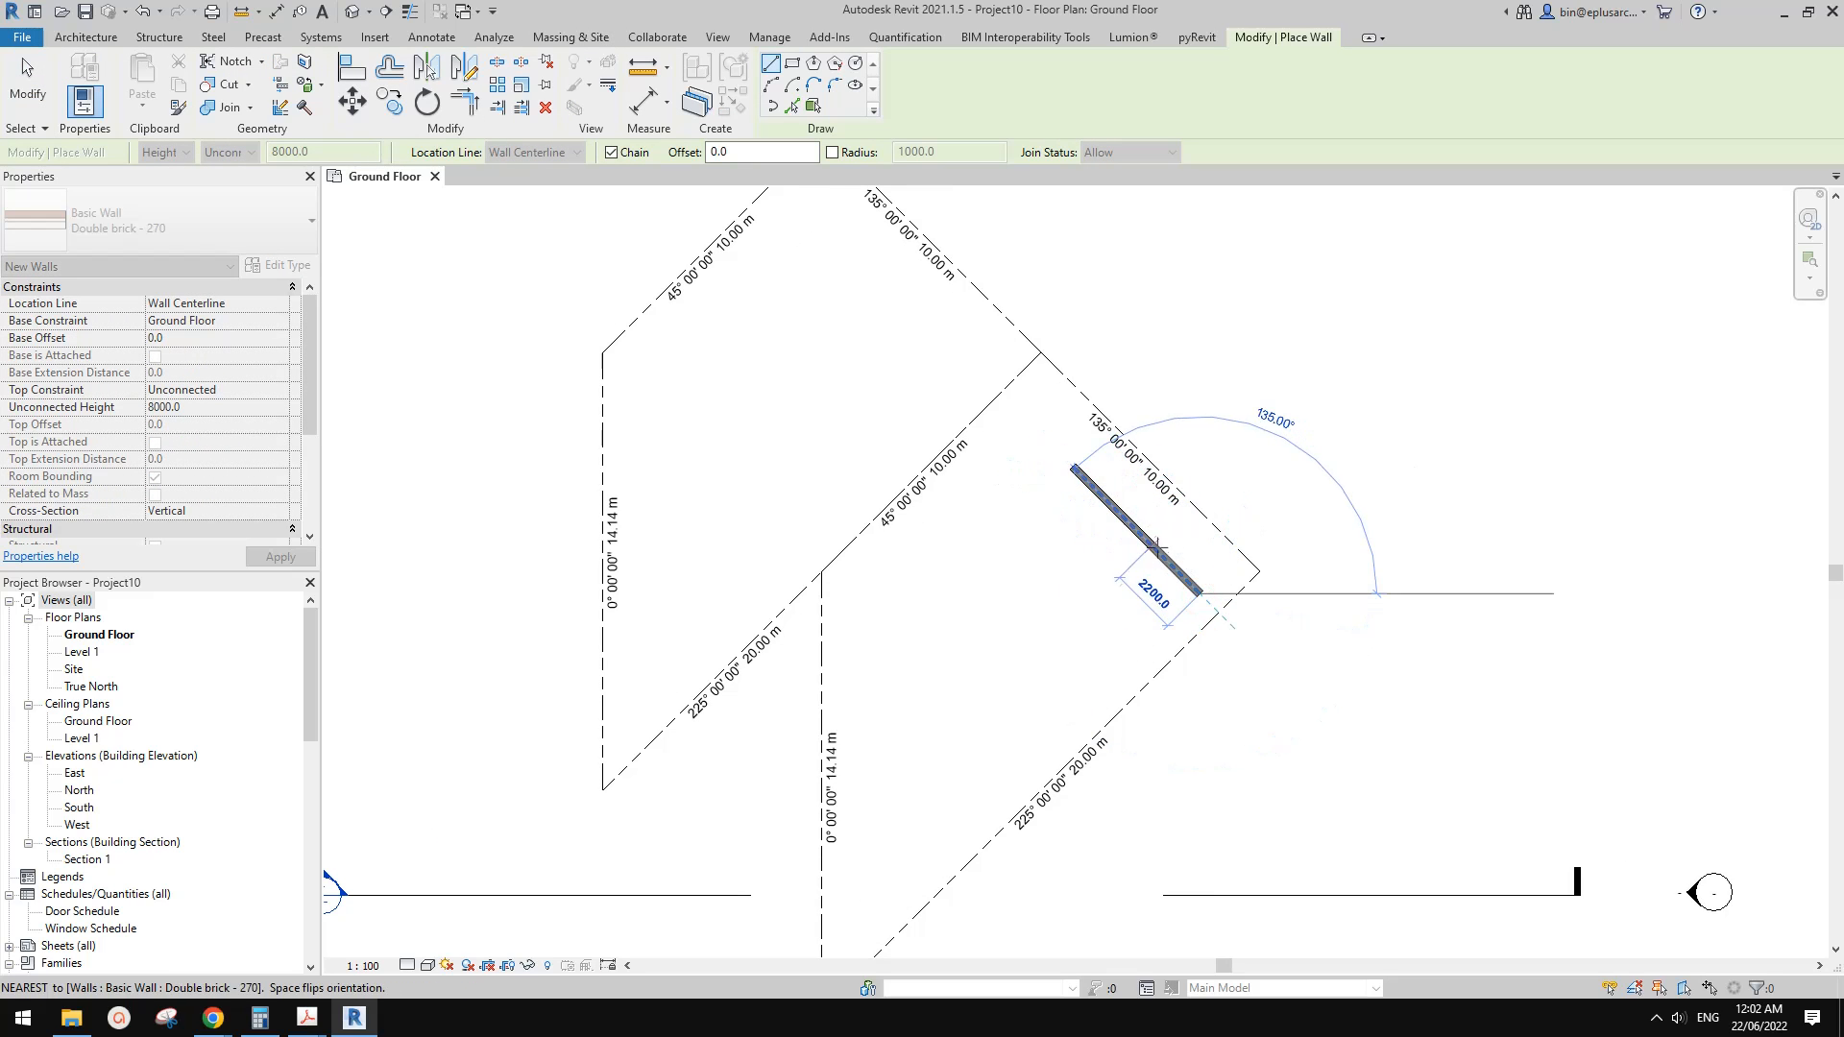
middle_drag(1172, 643, 1179, 563)
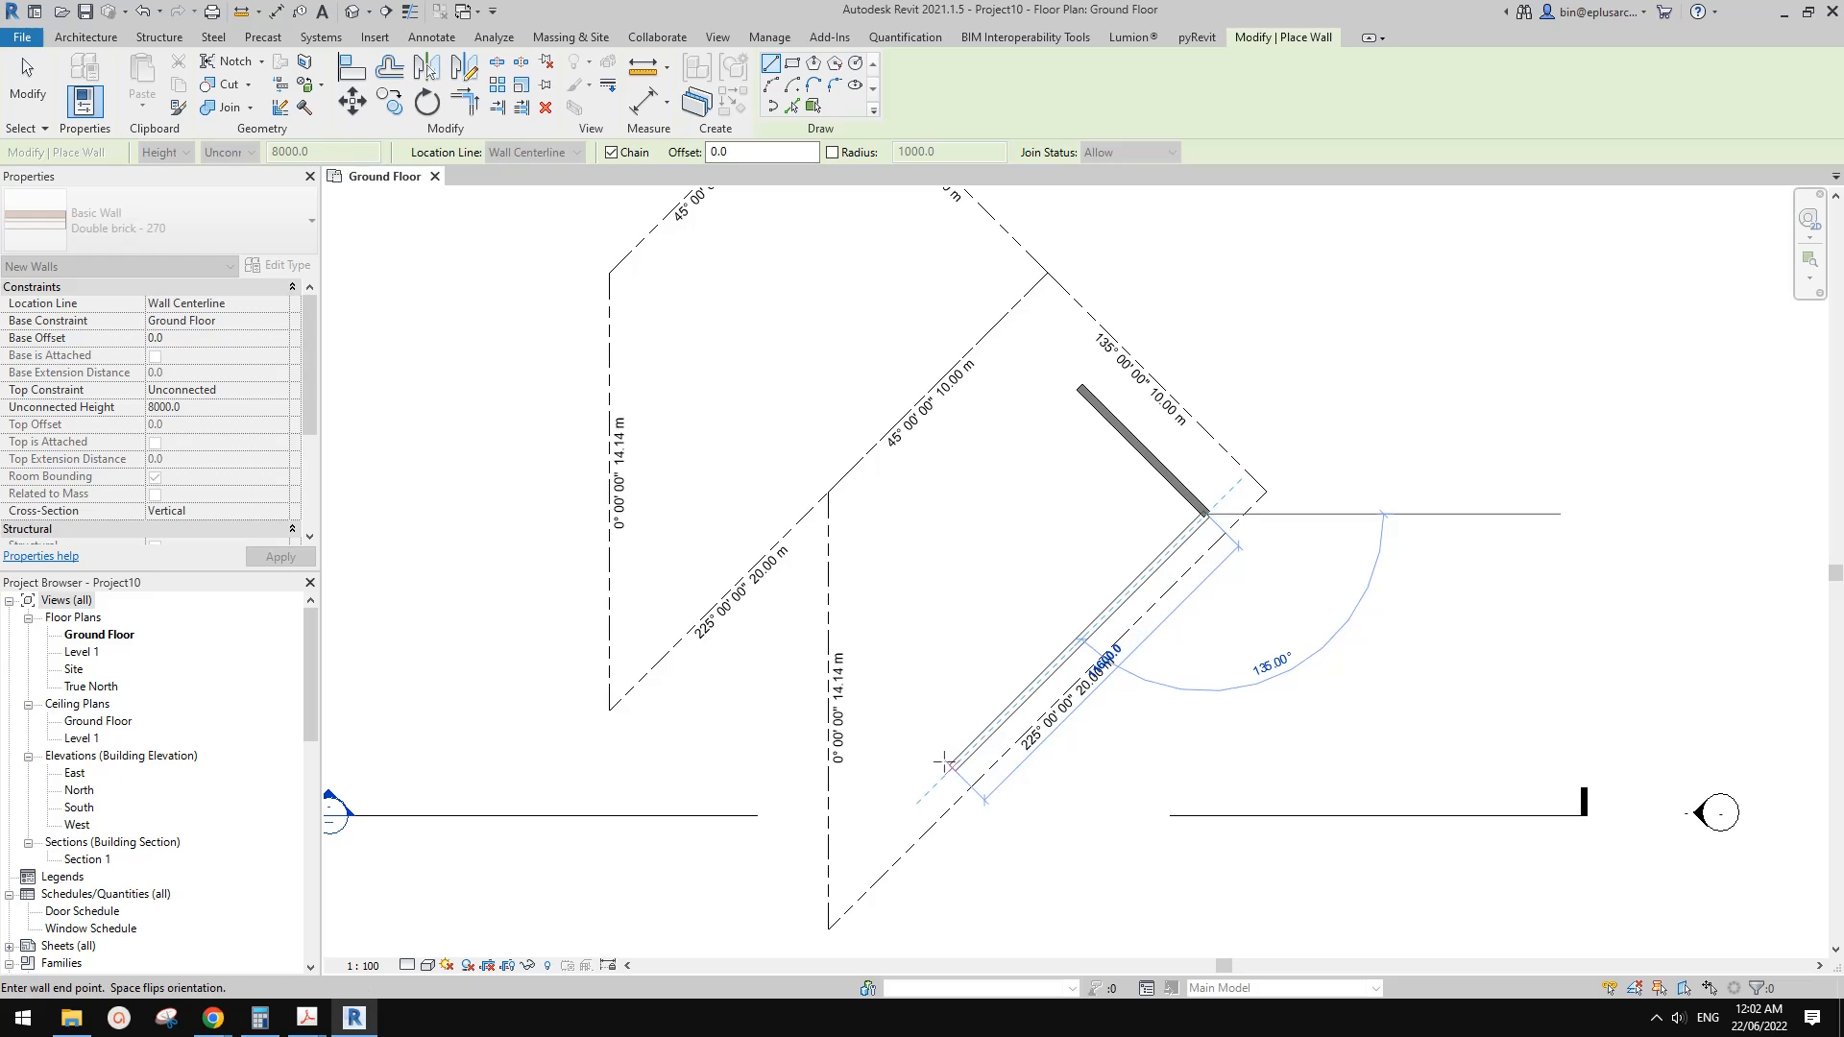
click(931, 787)
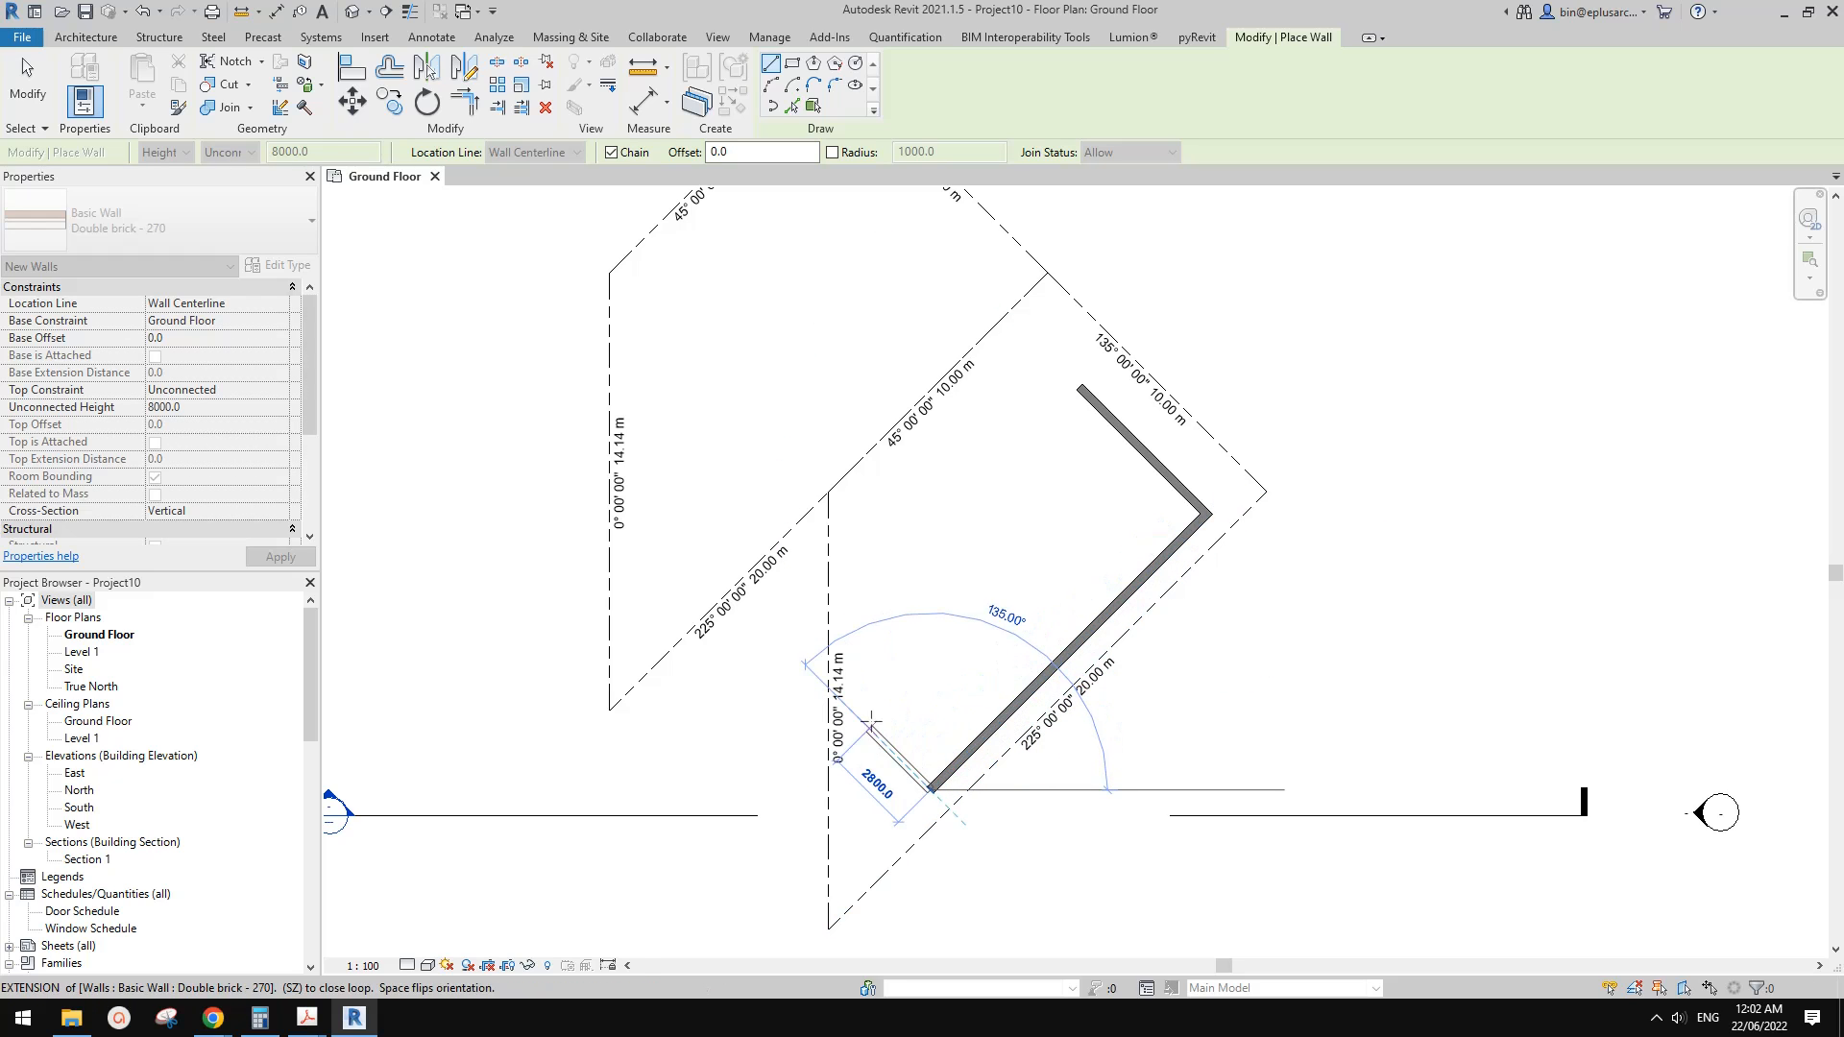
key(Escape)
key(Escape)
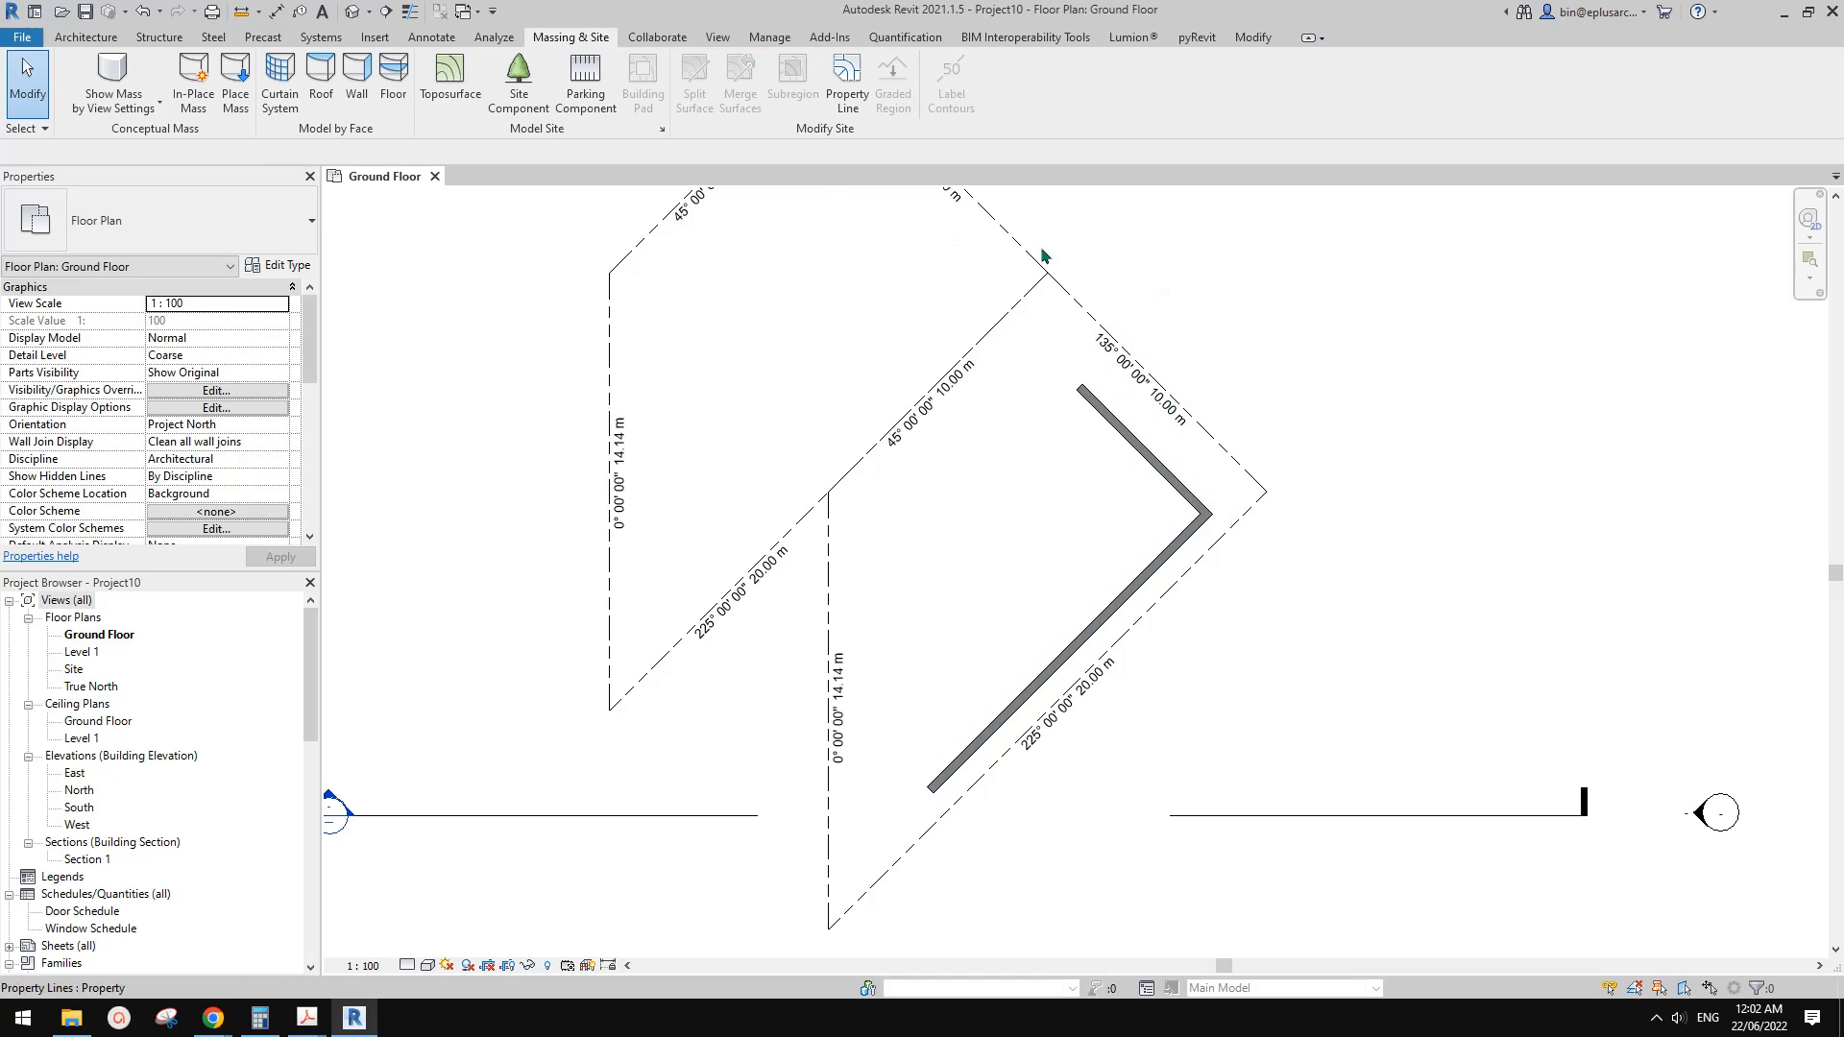
Add four Double brick - 270 walls from the free upper wall end to close an L-shaped building, the first about 4400 mm long
click(1100, 407)
key(c)
key(s)
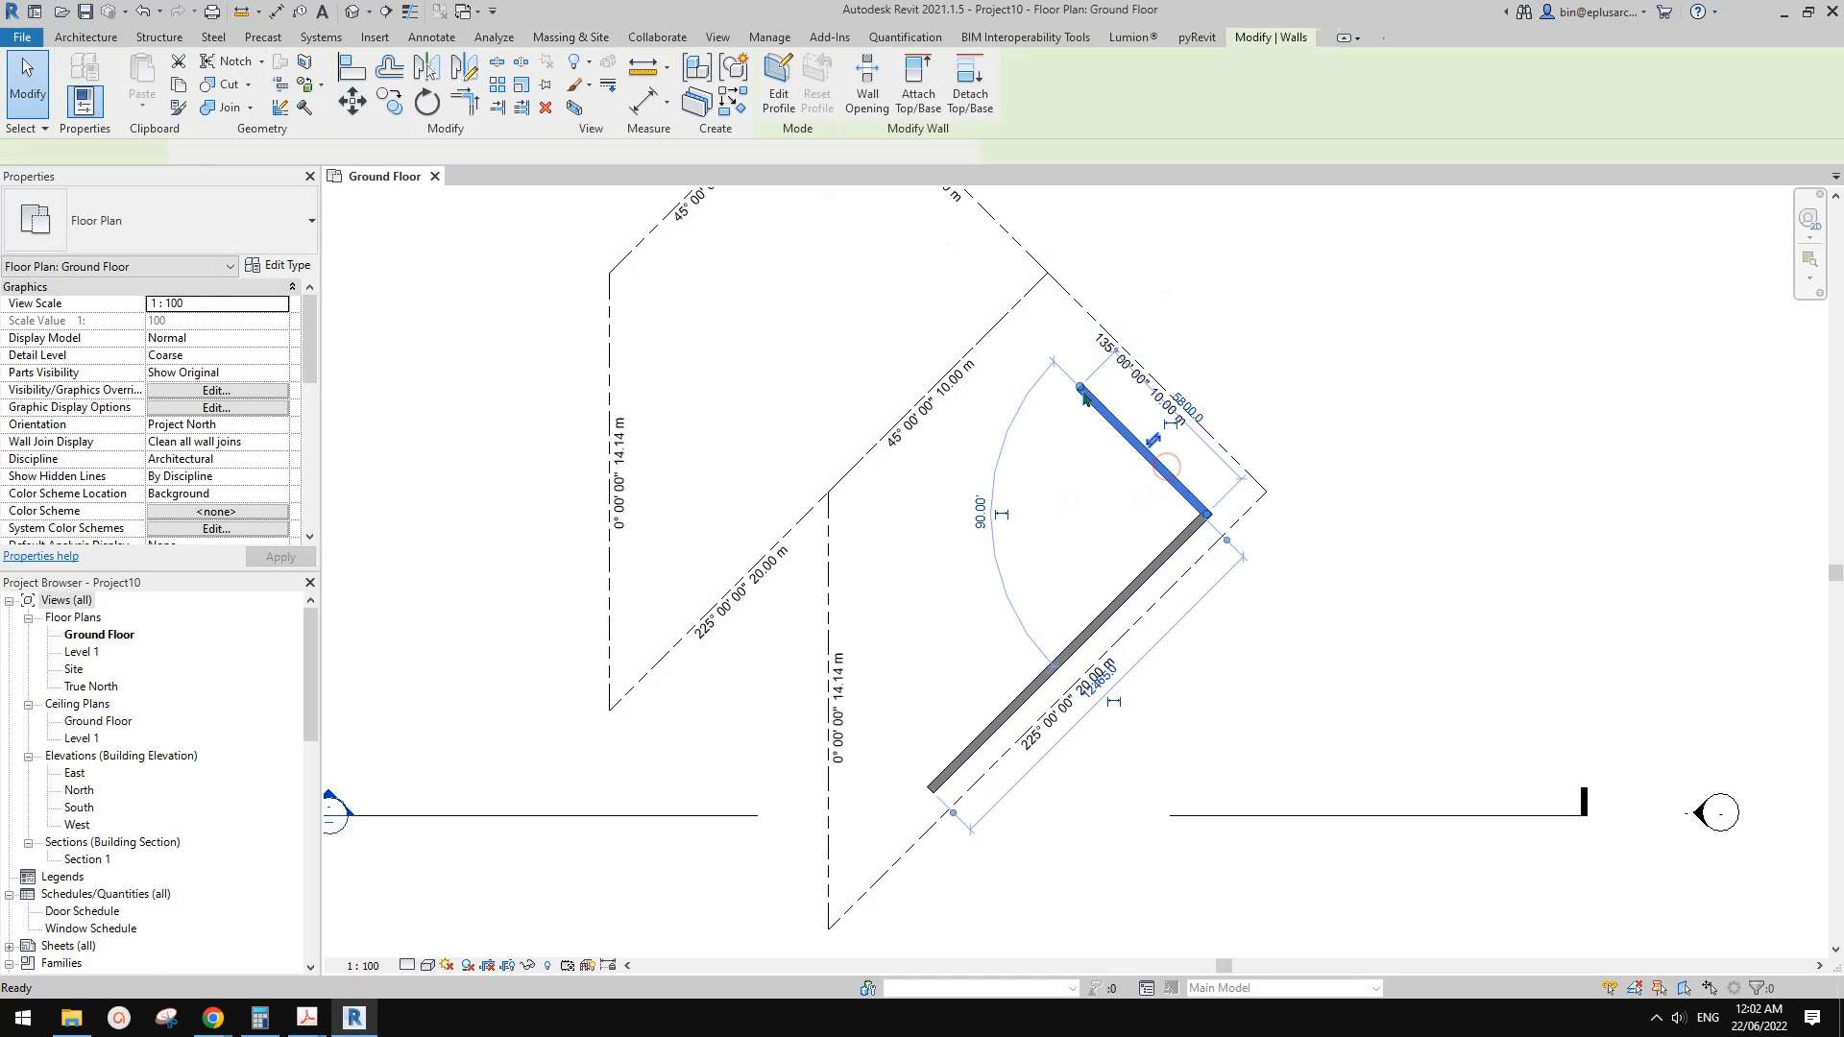
click(1080, 388)
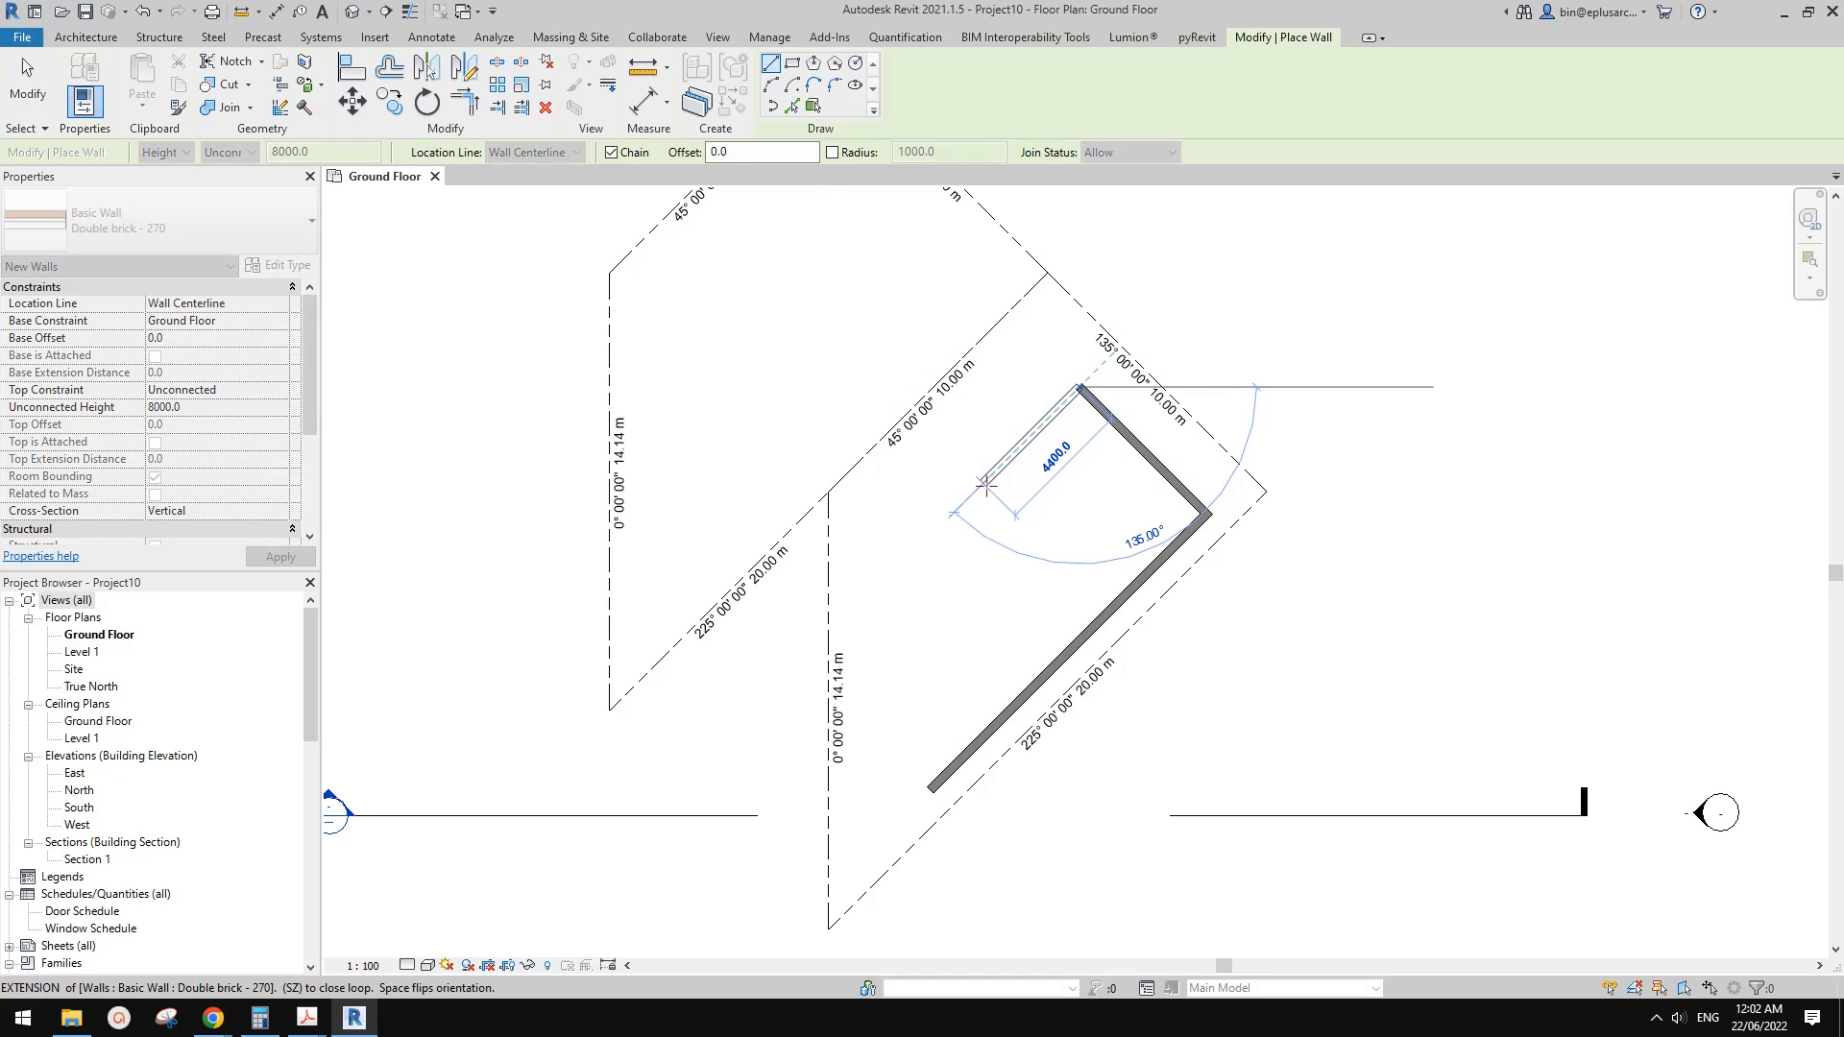
click(983, 486)
click(1045, 546)
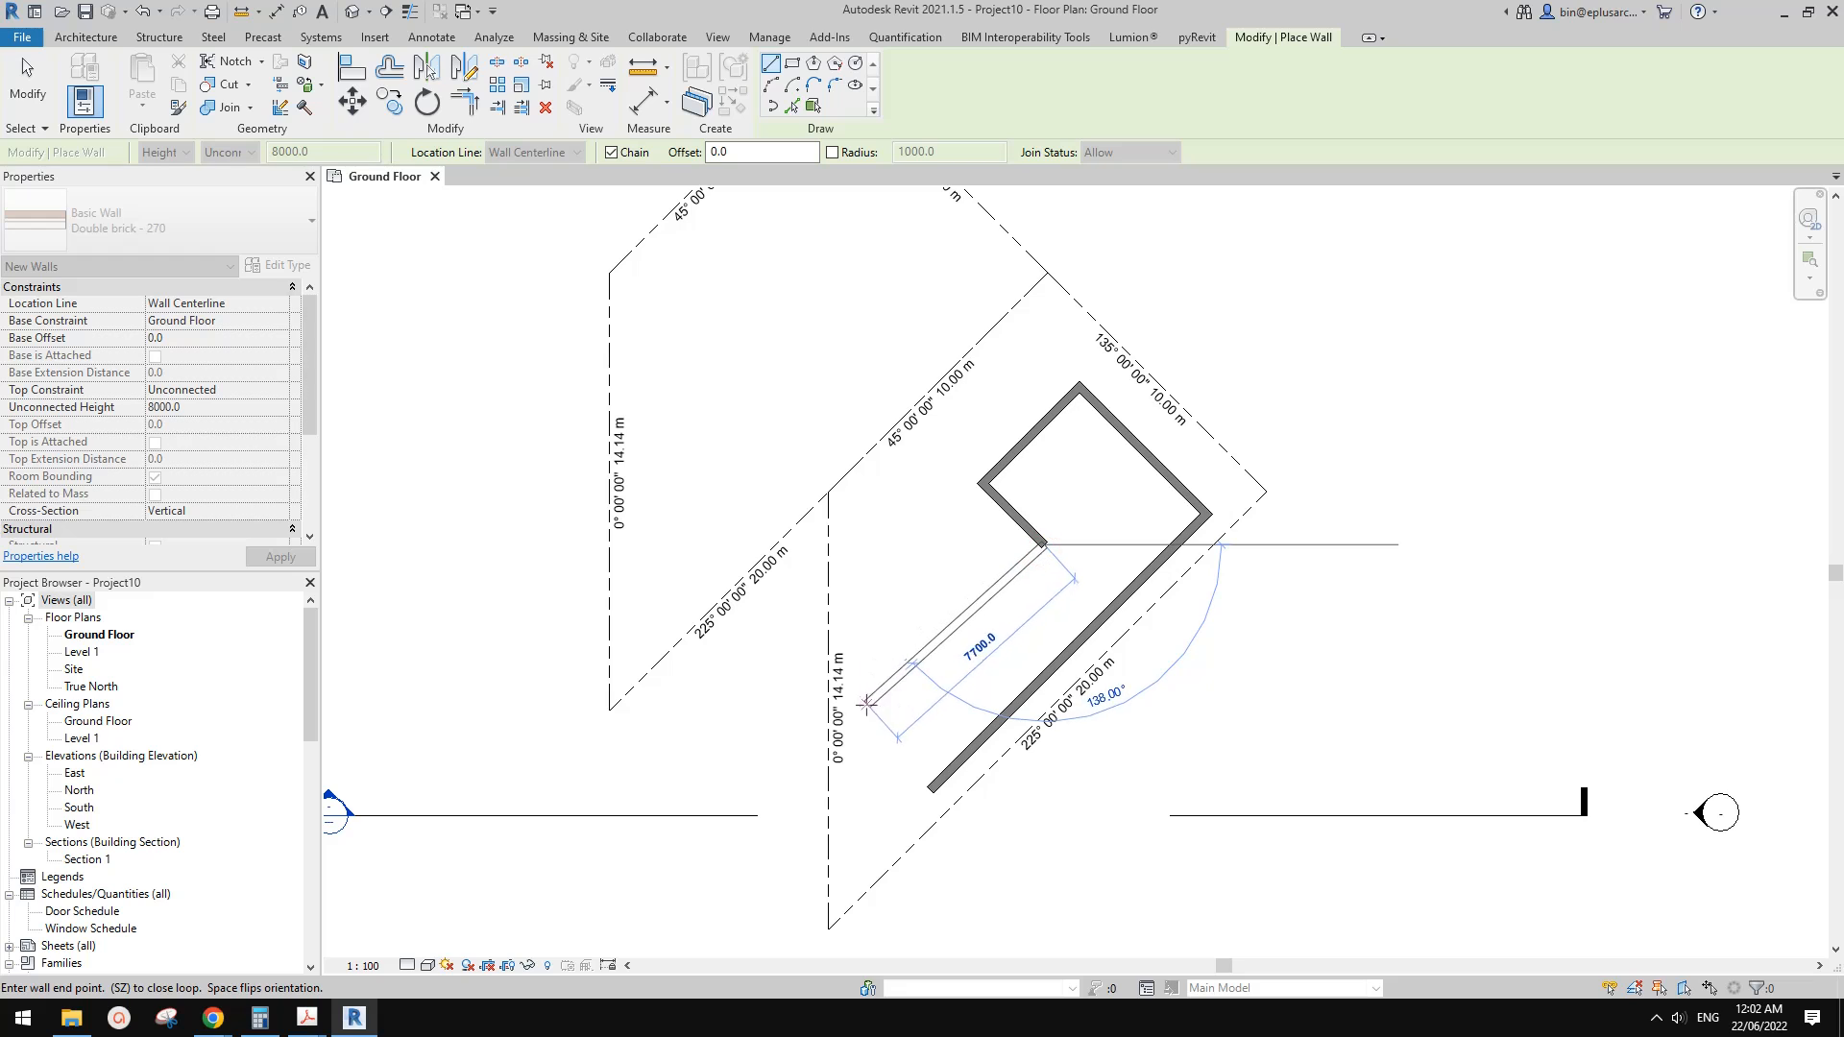
click(872, 715)
click(924, 774)
key(Escape)
key(Escape)
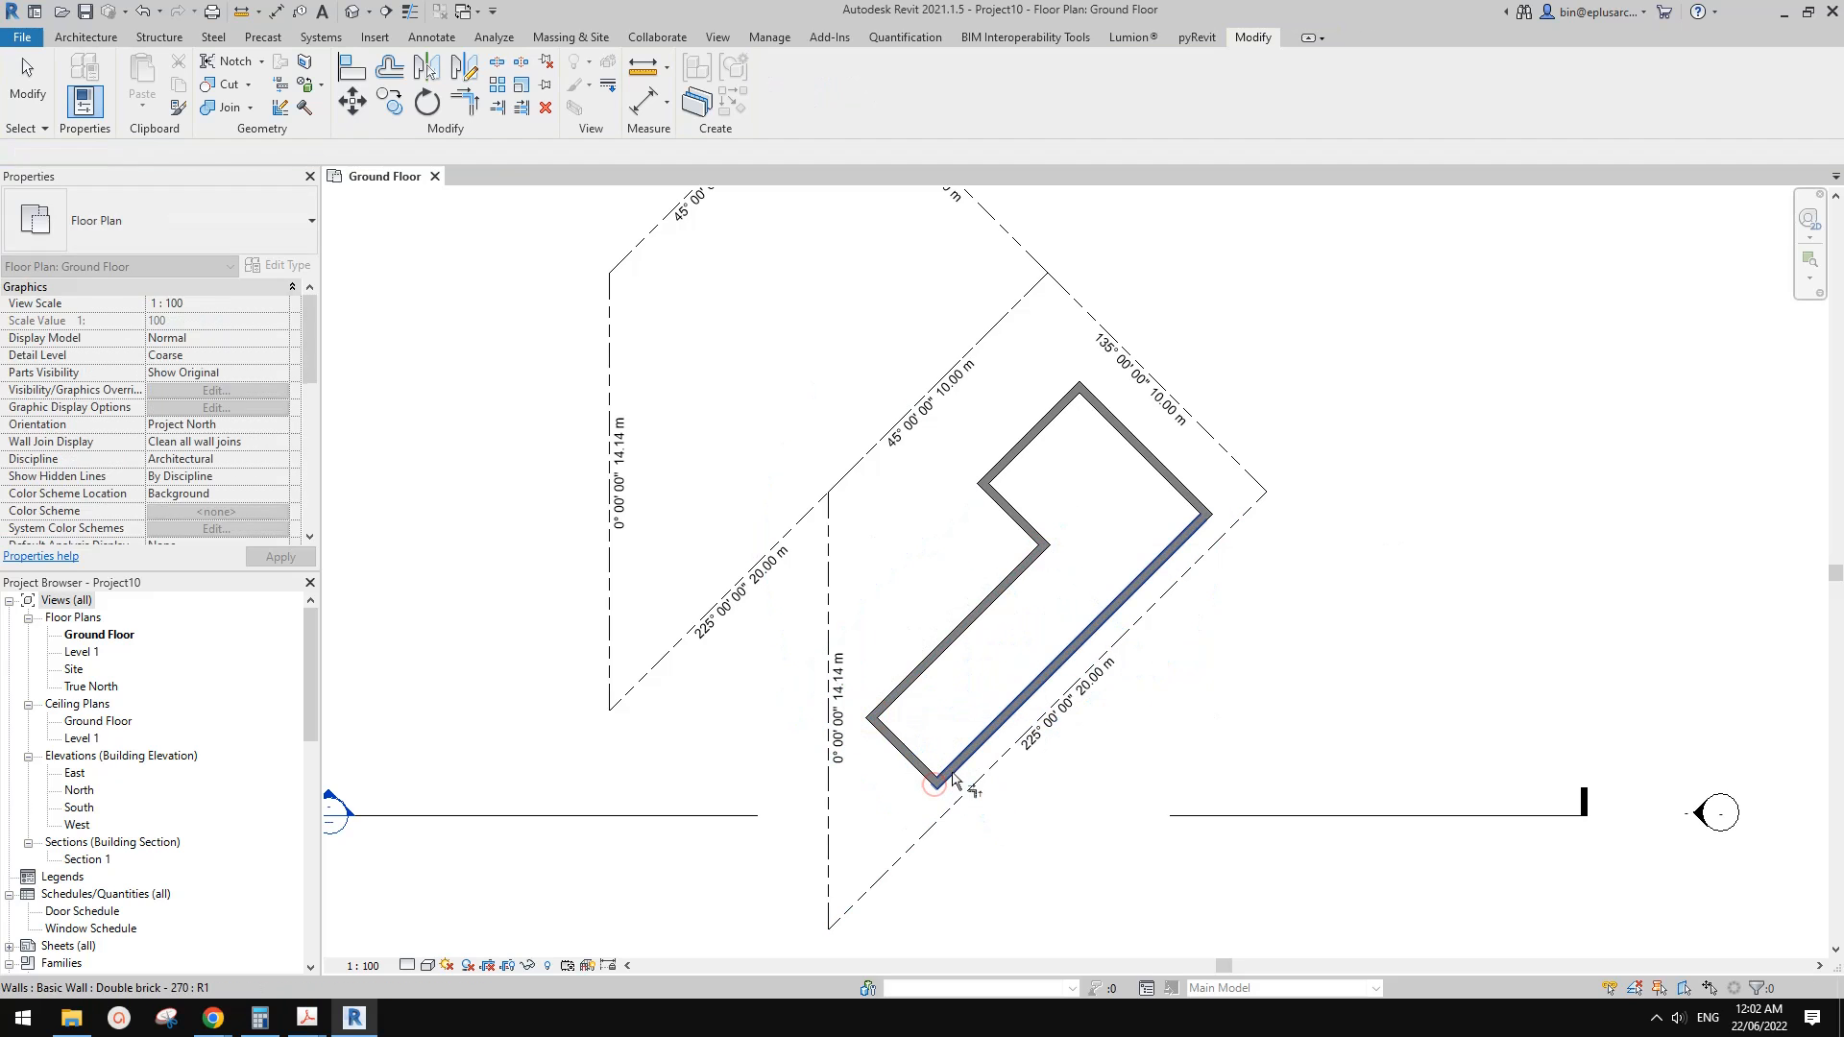
Shift the long recessed wall outward to about 3300 mm from the parallel outer wall
click(970, 599)
drag(968, 597, 981, 621)
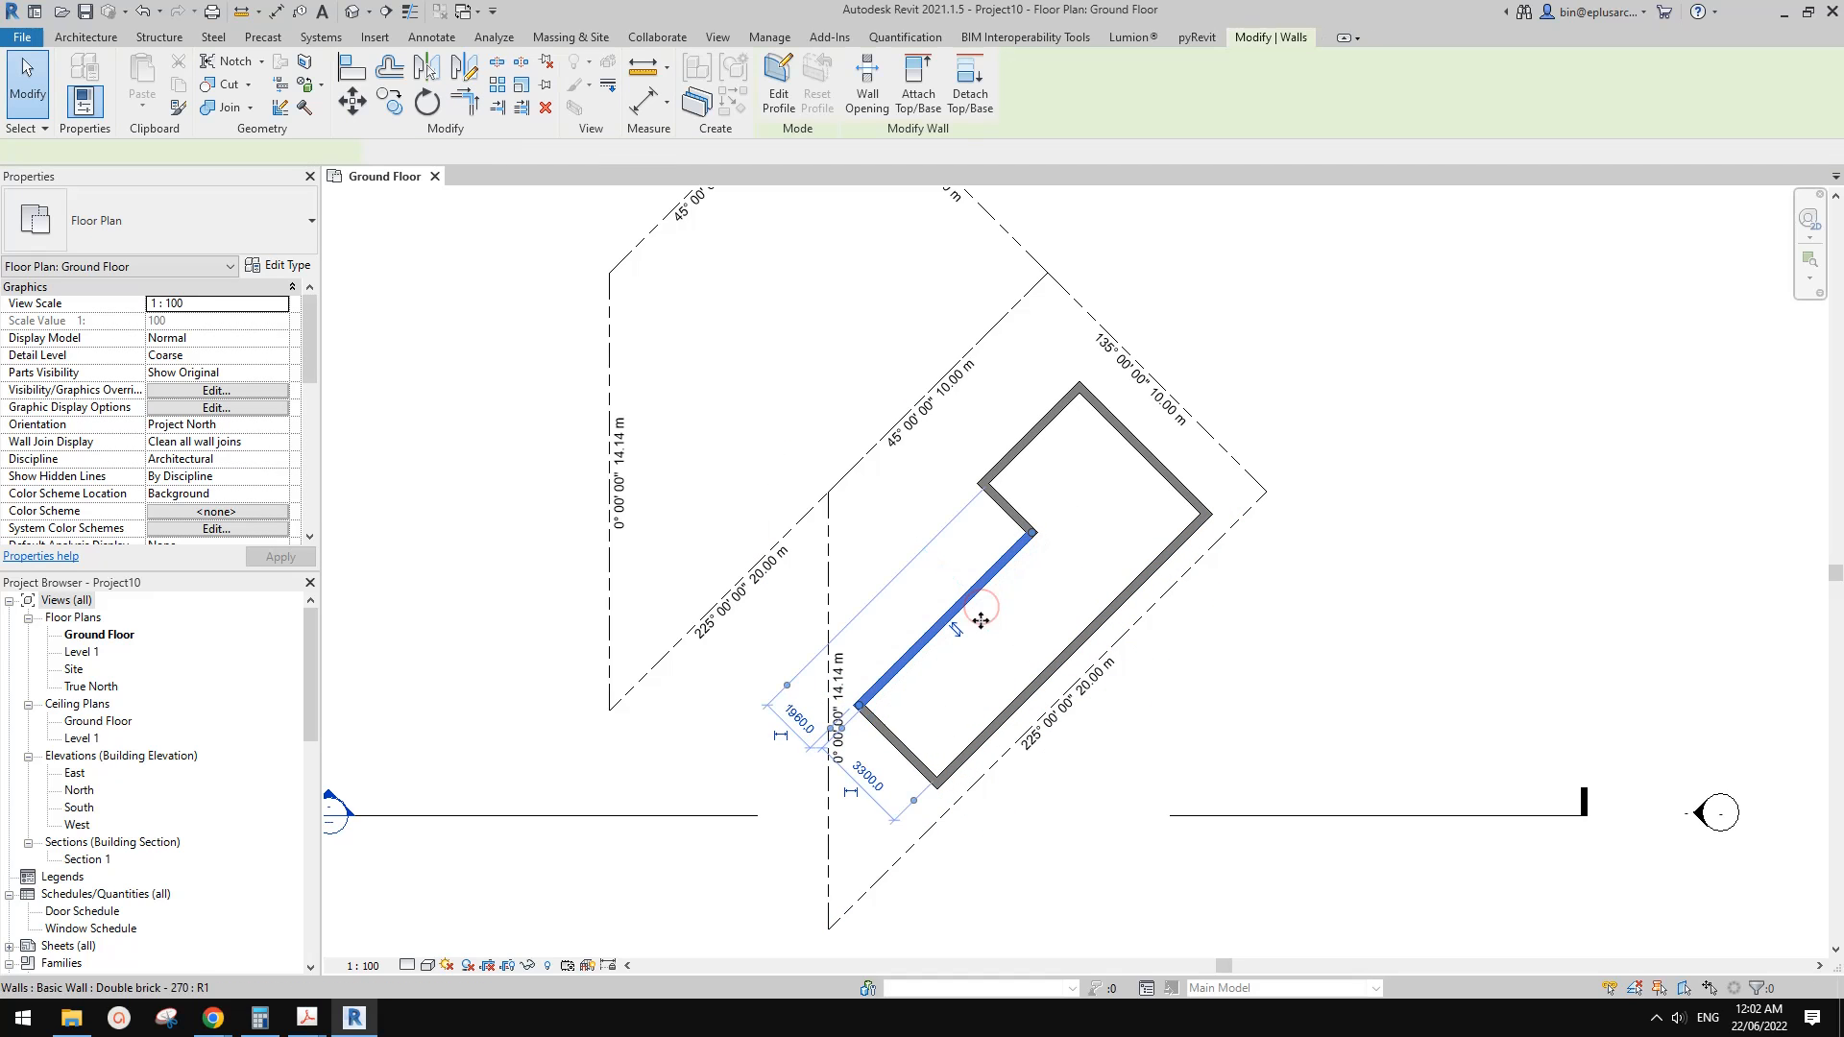
click(1008, 509)
click(1151, 458)
drag(1150, 457, 1143, 465)
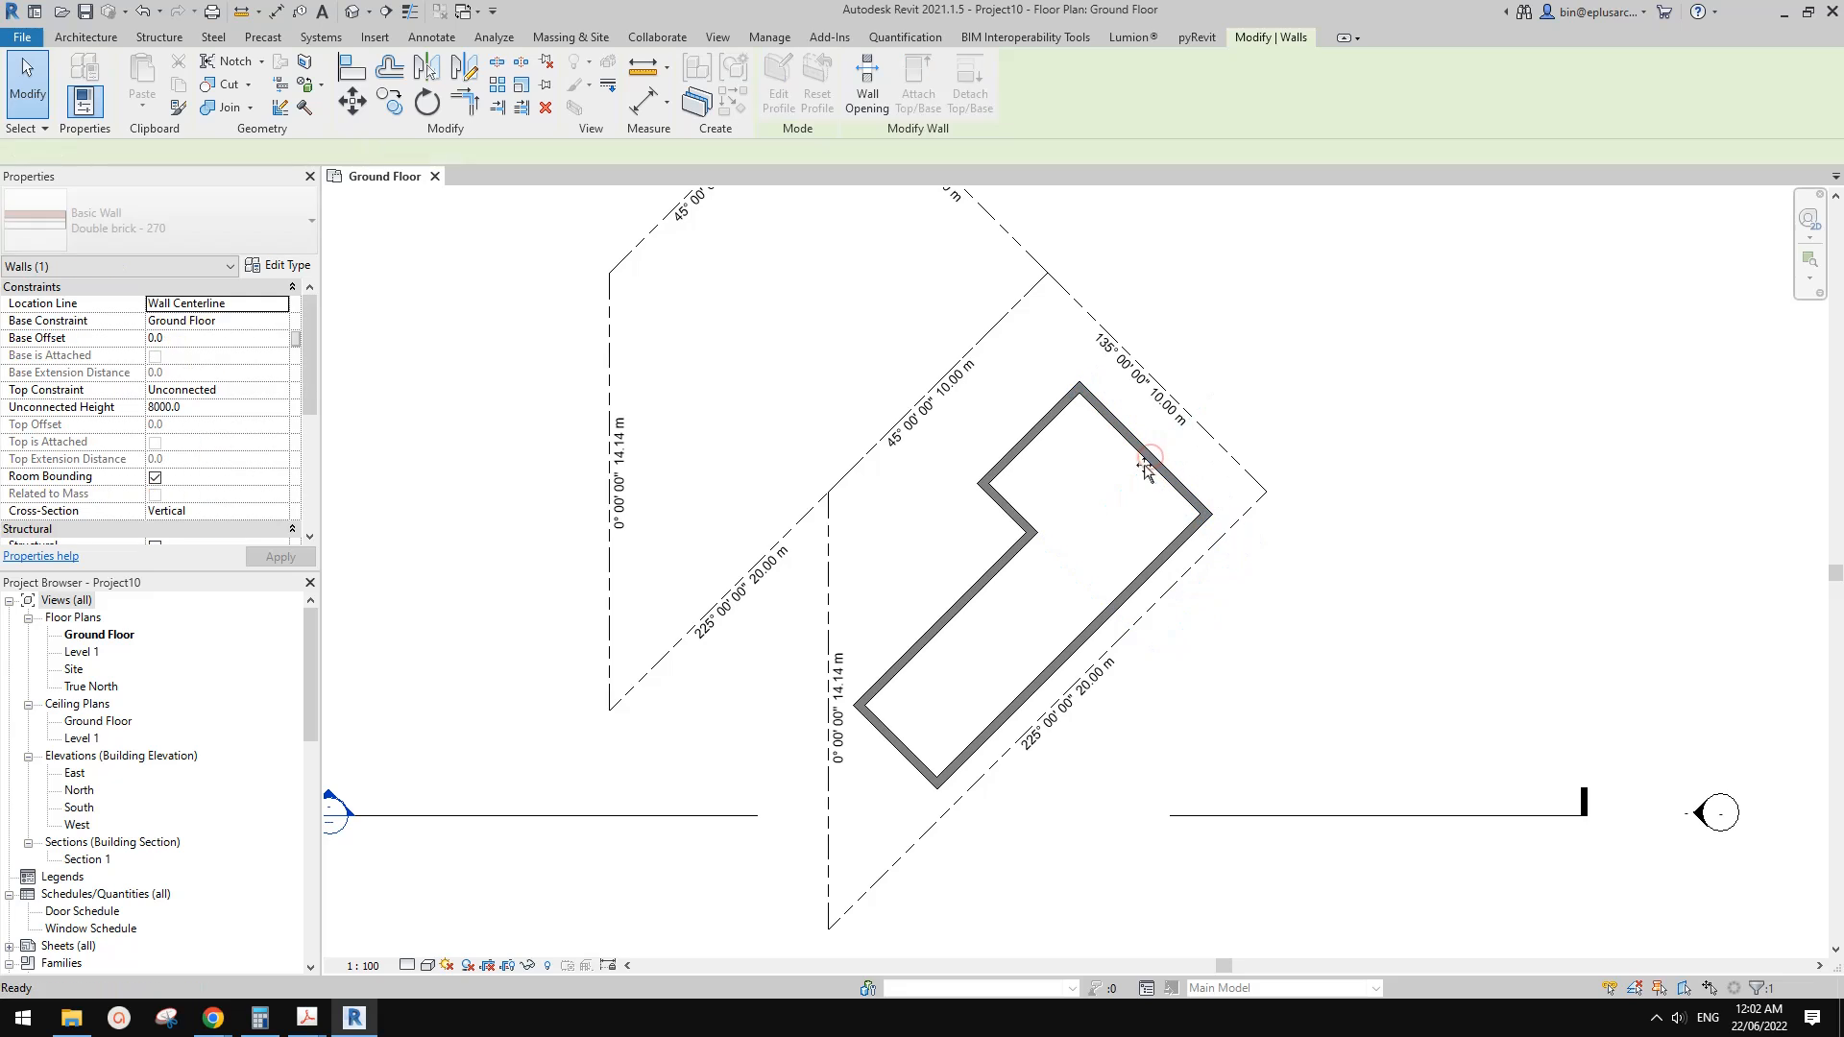
key(Escape)
middle_drag(1083, 600, 1014, 571)
scroll(1006, 549, up, 1)
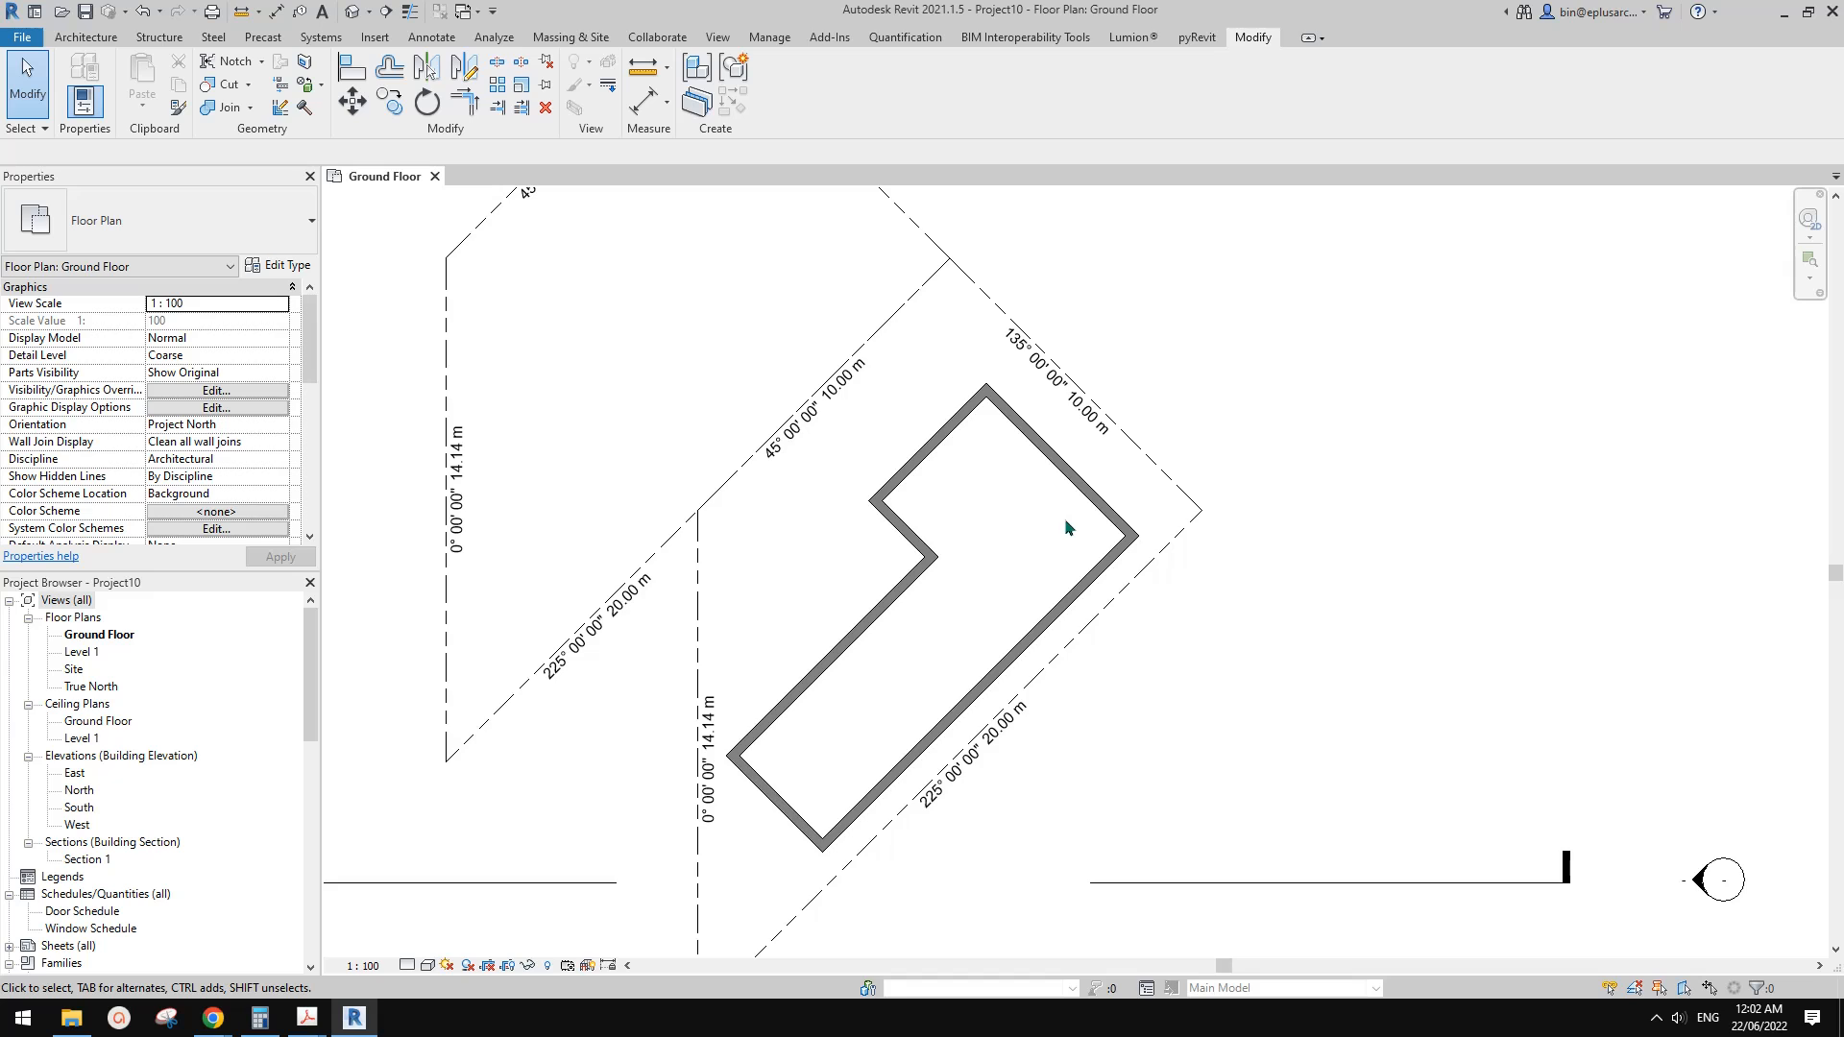
scroll(1064, 517, down, 1)
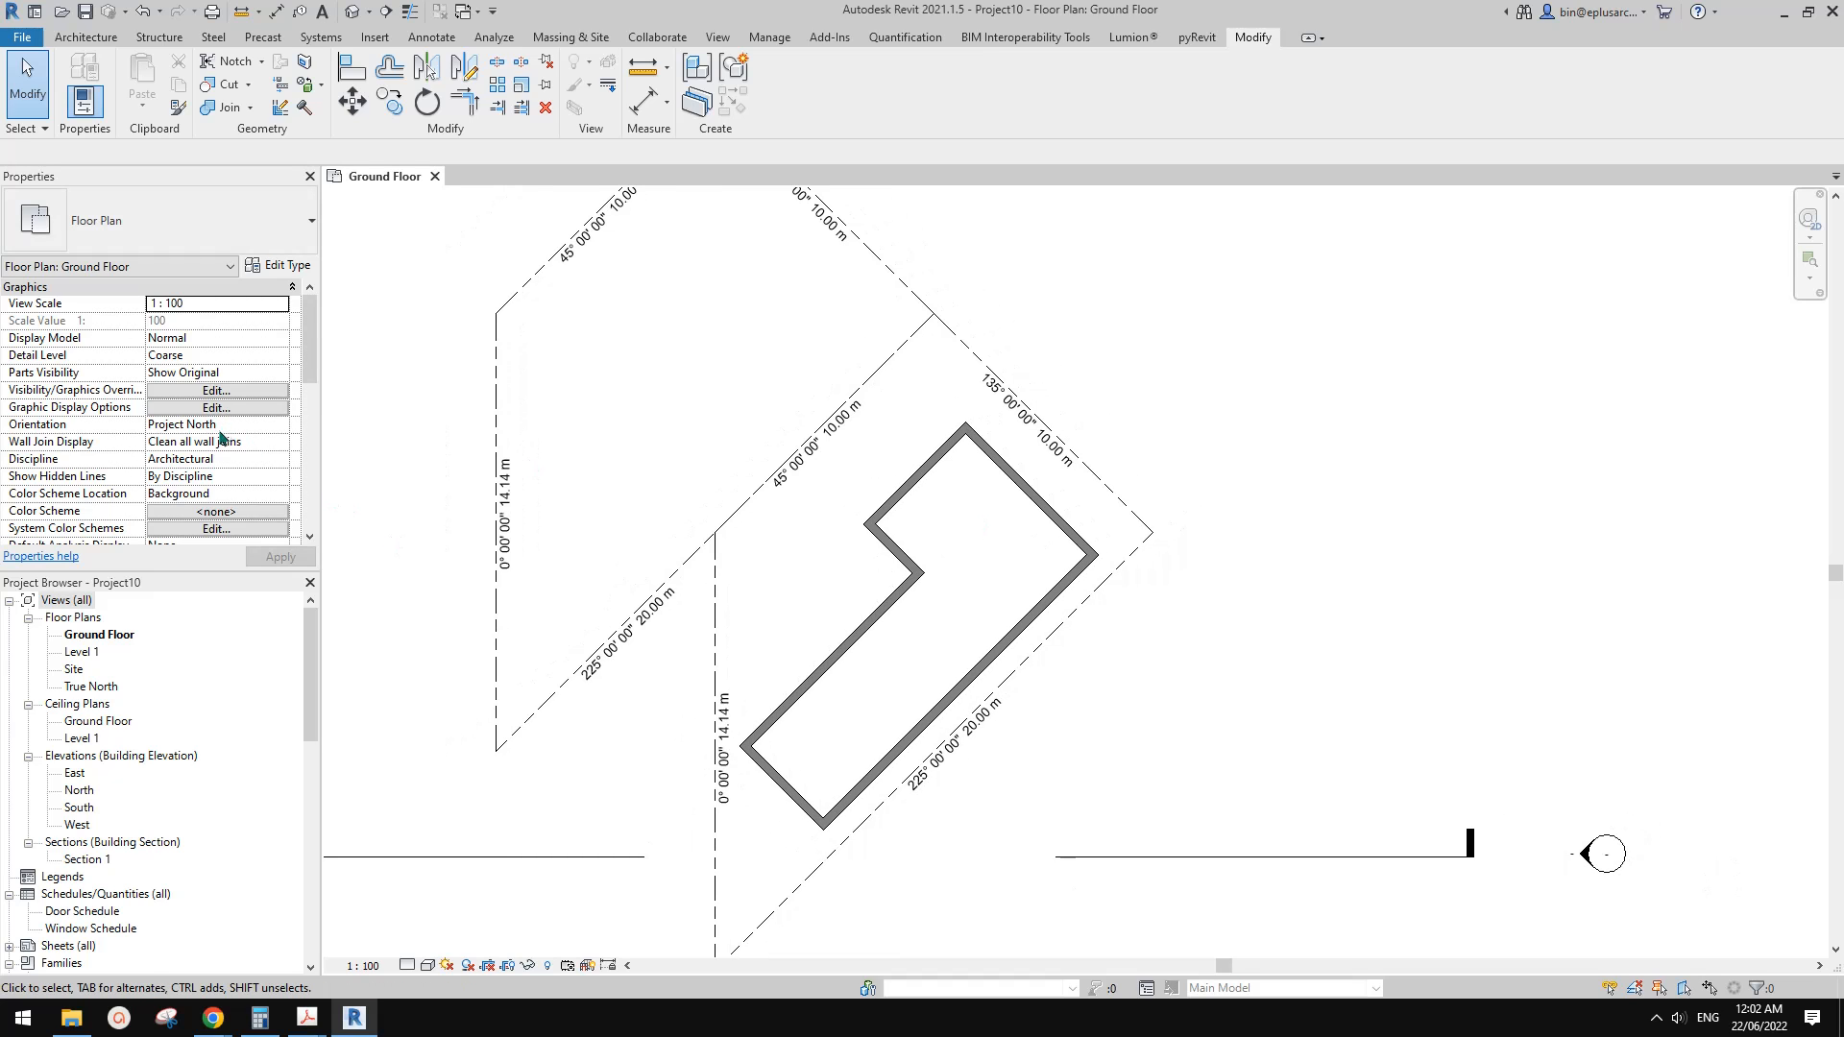
scroll(220, 431, down, 1)
middle_drag(840, 486, 828, 498)
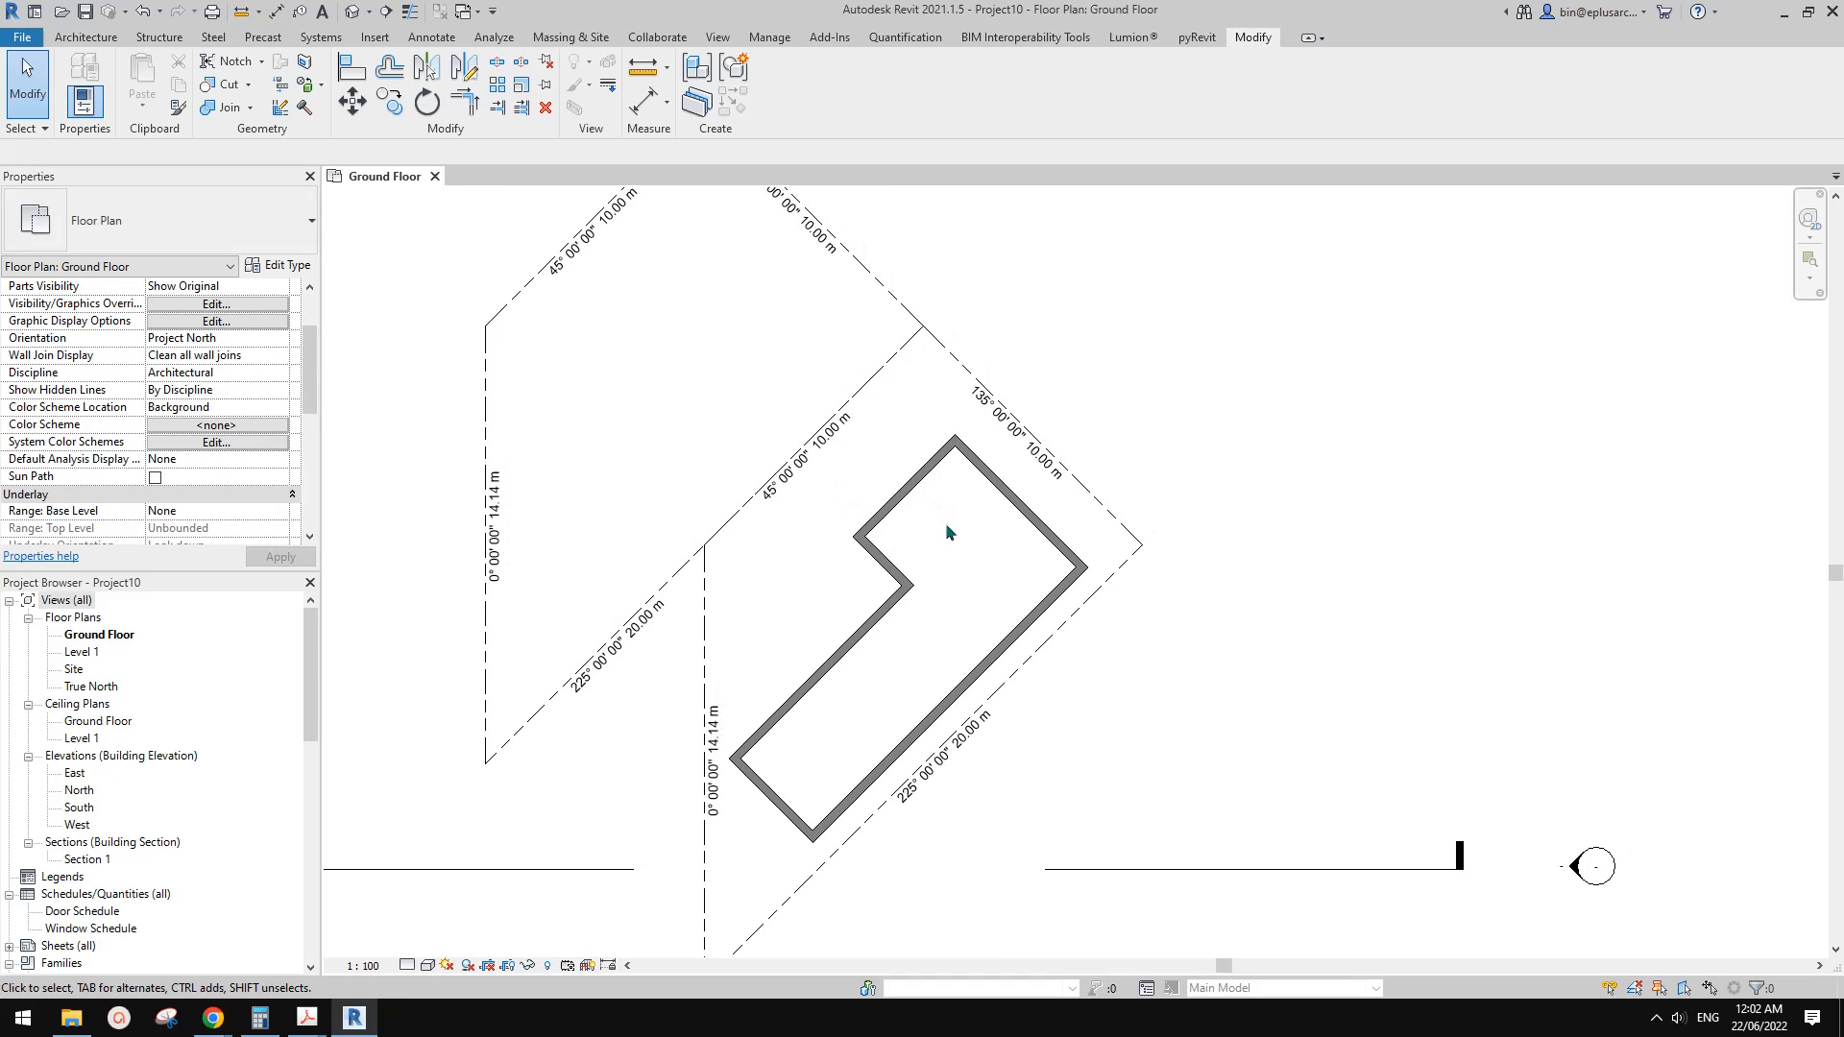
middle_drag(946, 532, 950, 512)
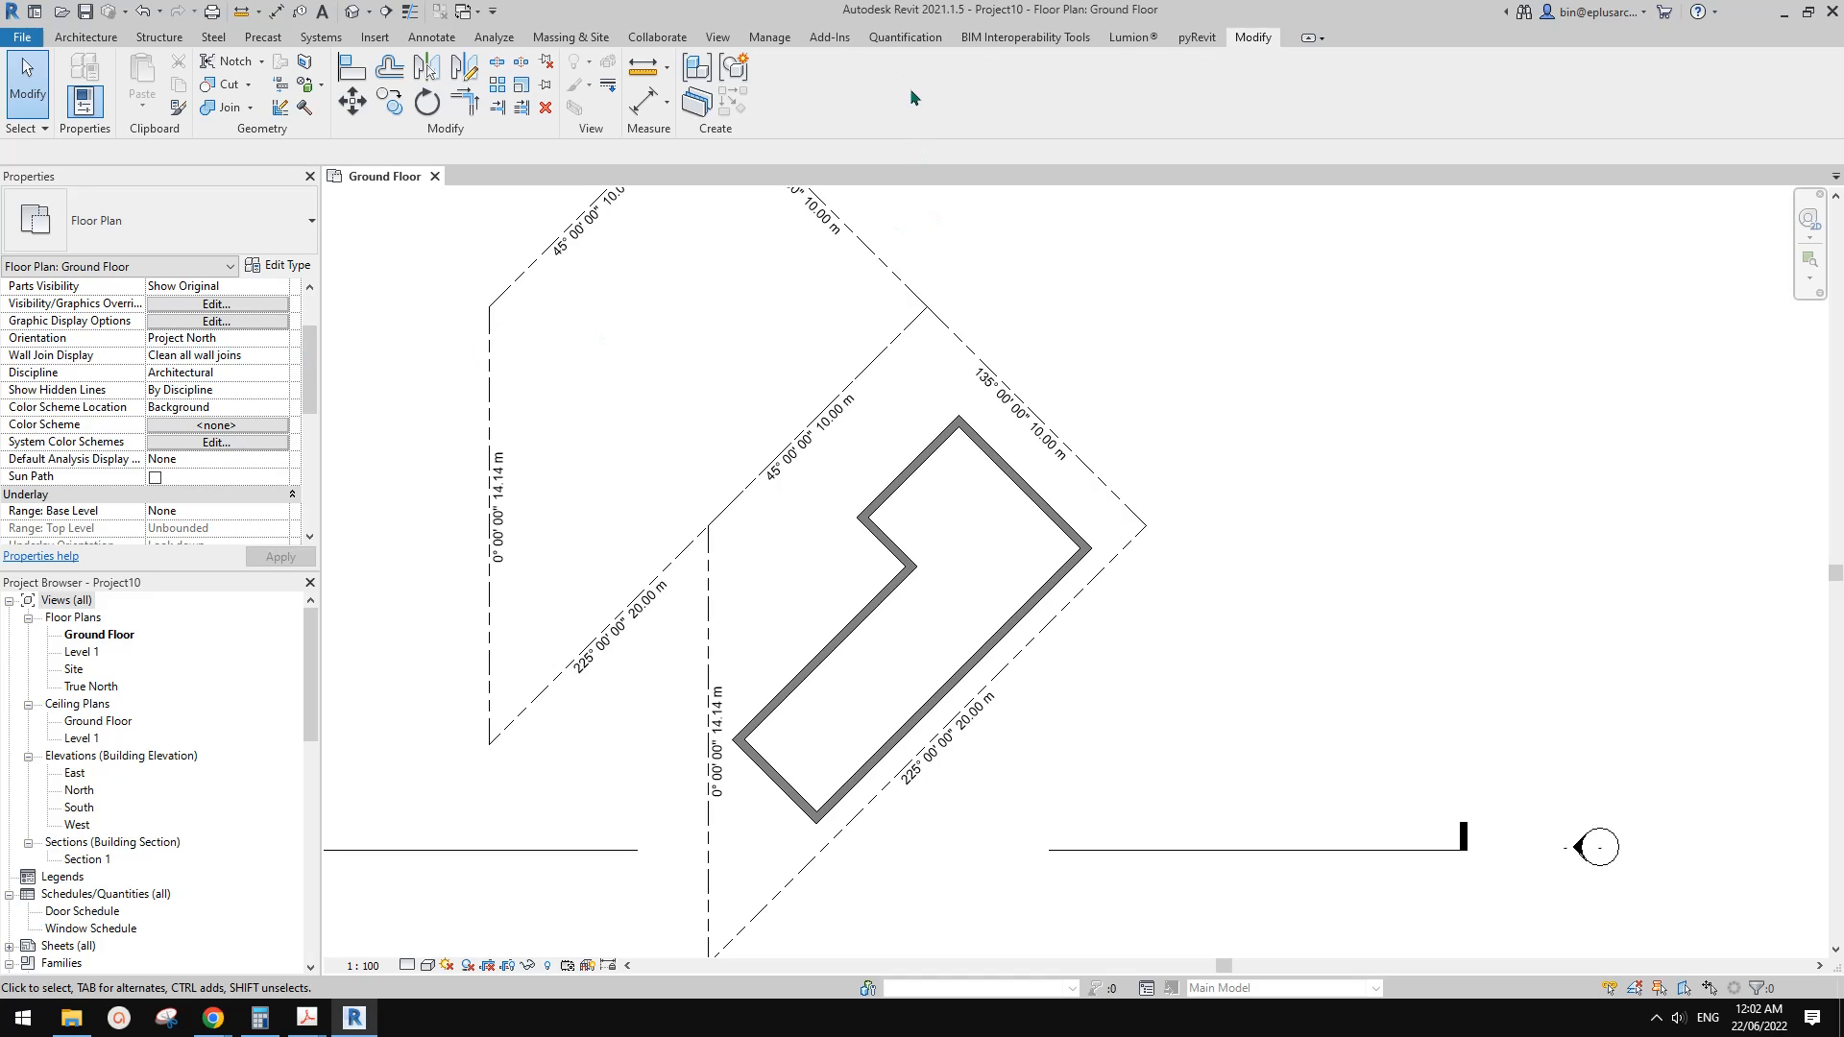
click(769, 37)
click(845, 112)
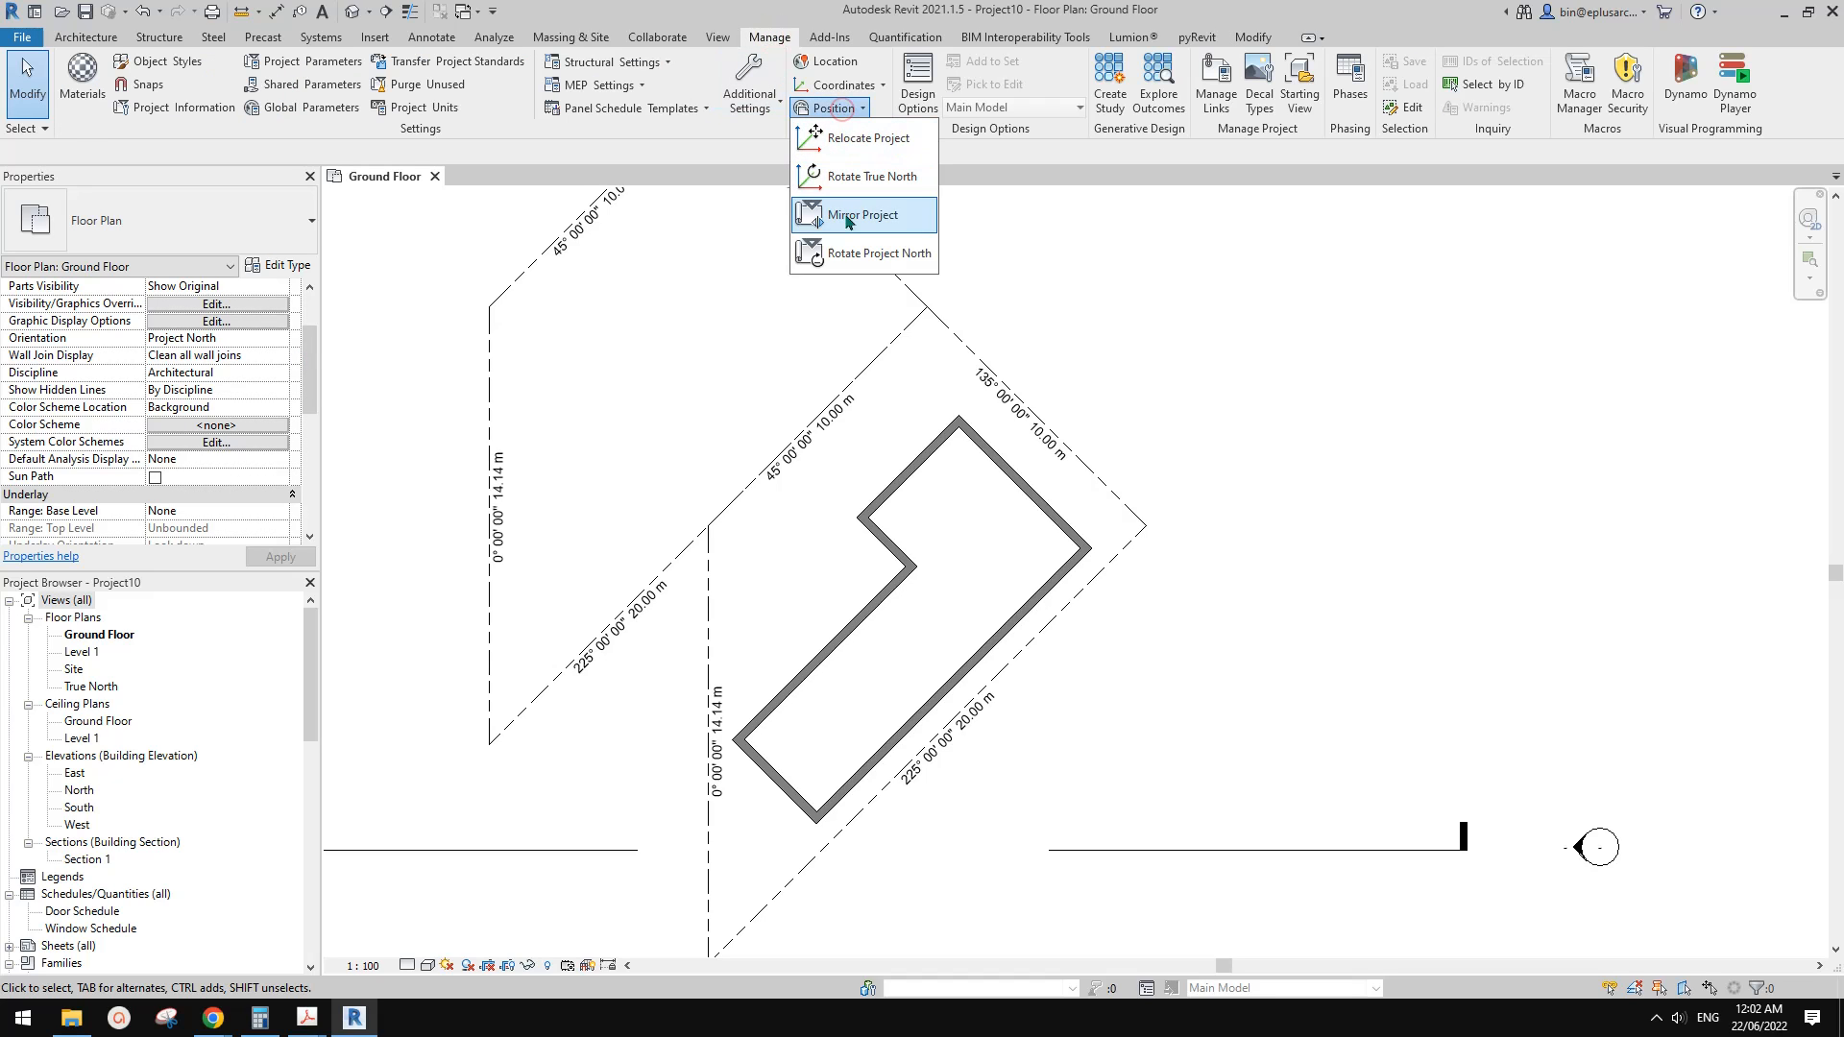
click(848, 253)
click(1119, 576)
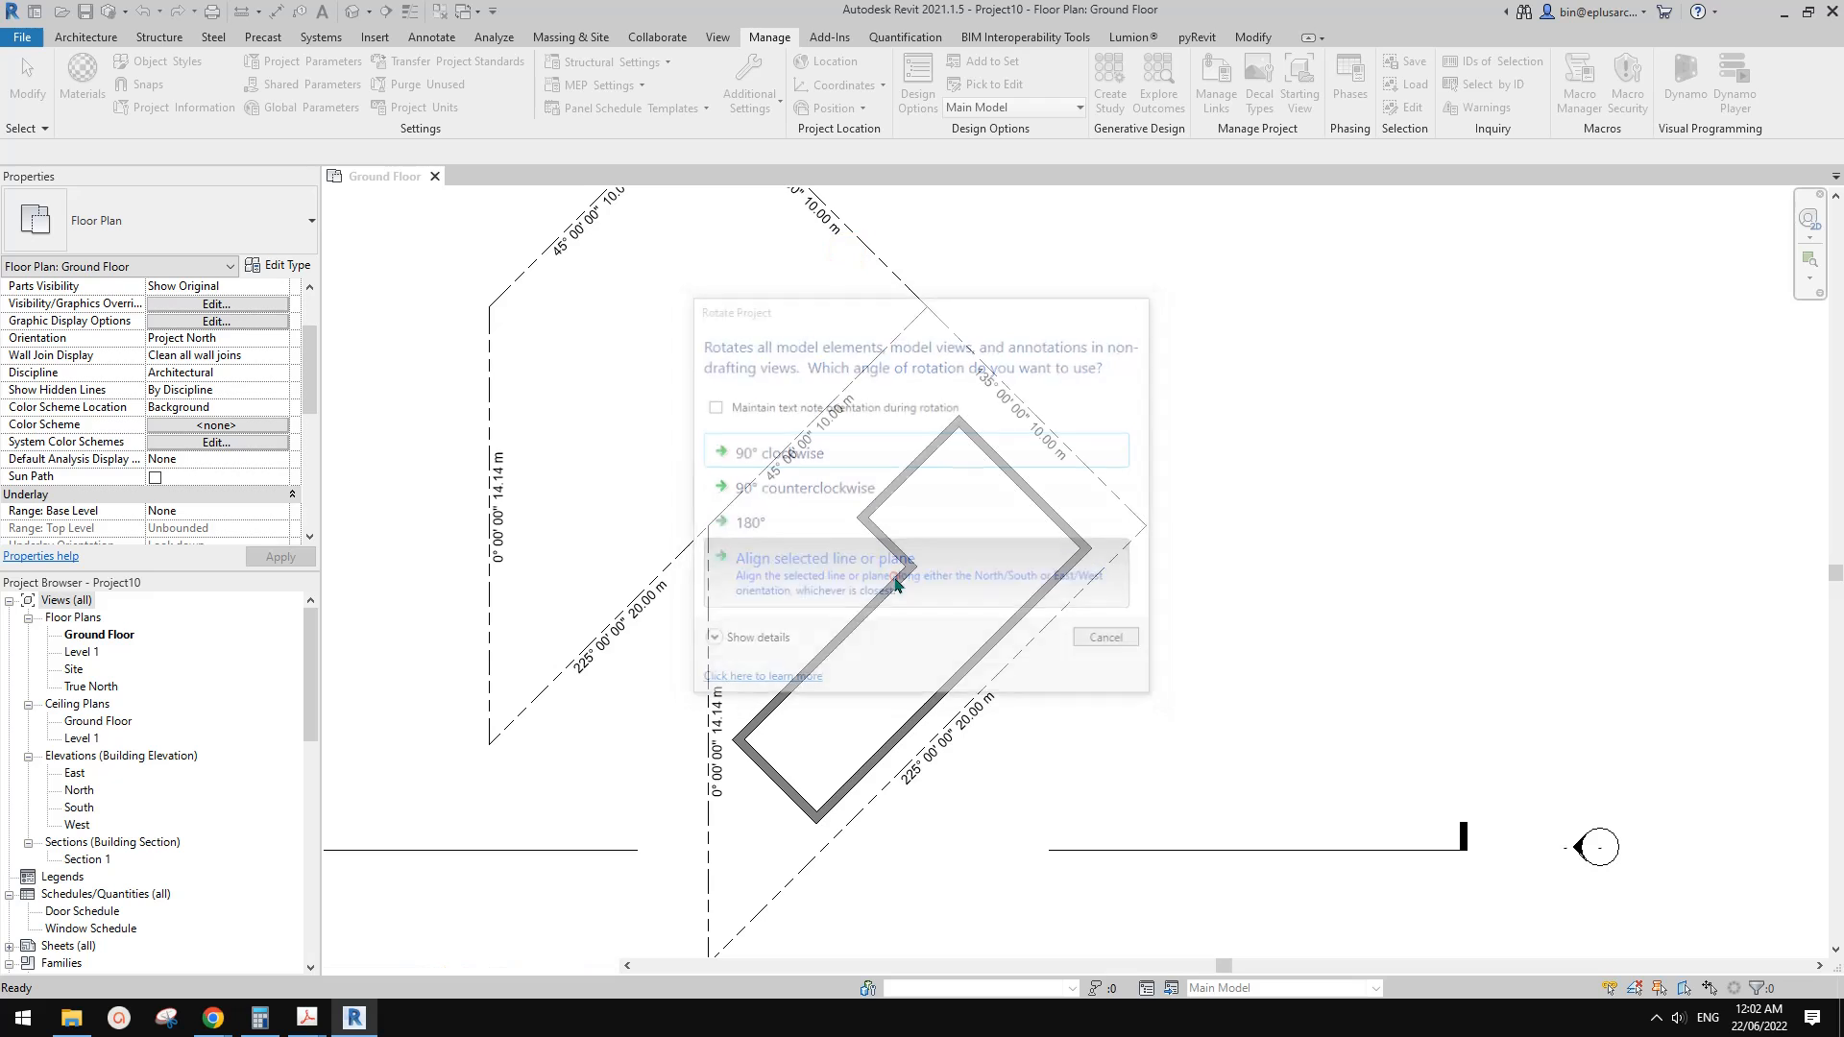
key(Escape)
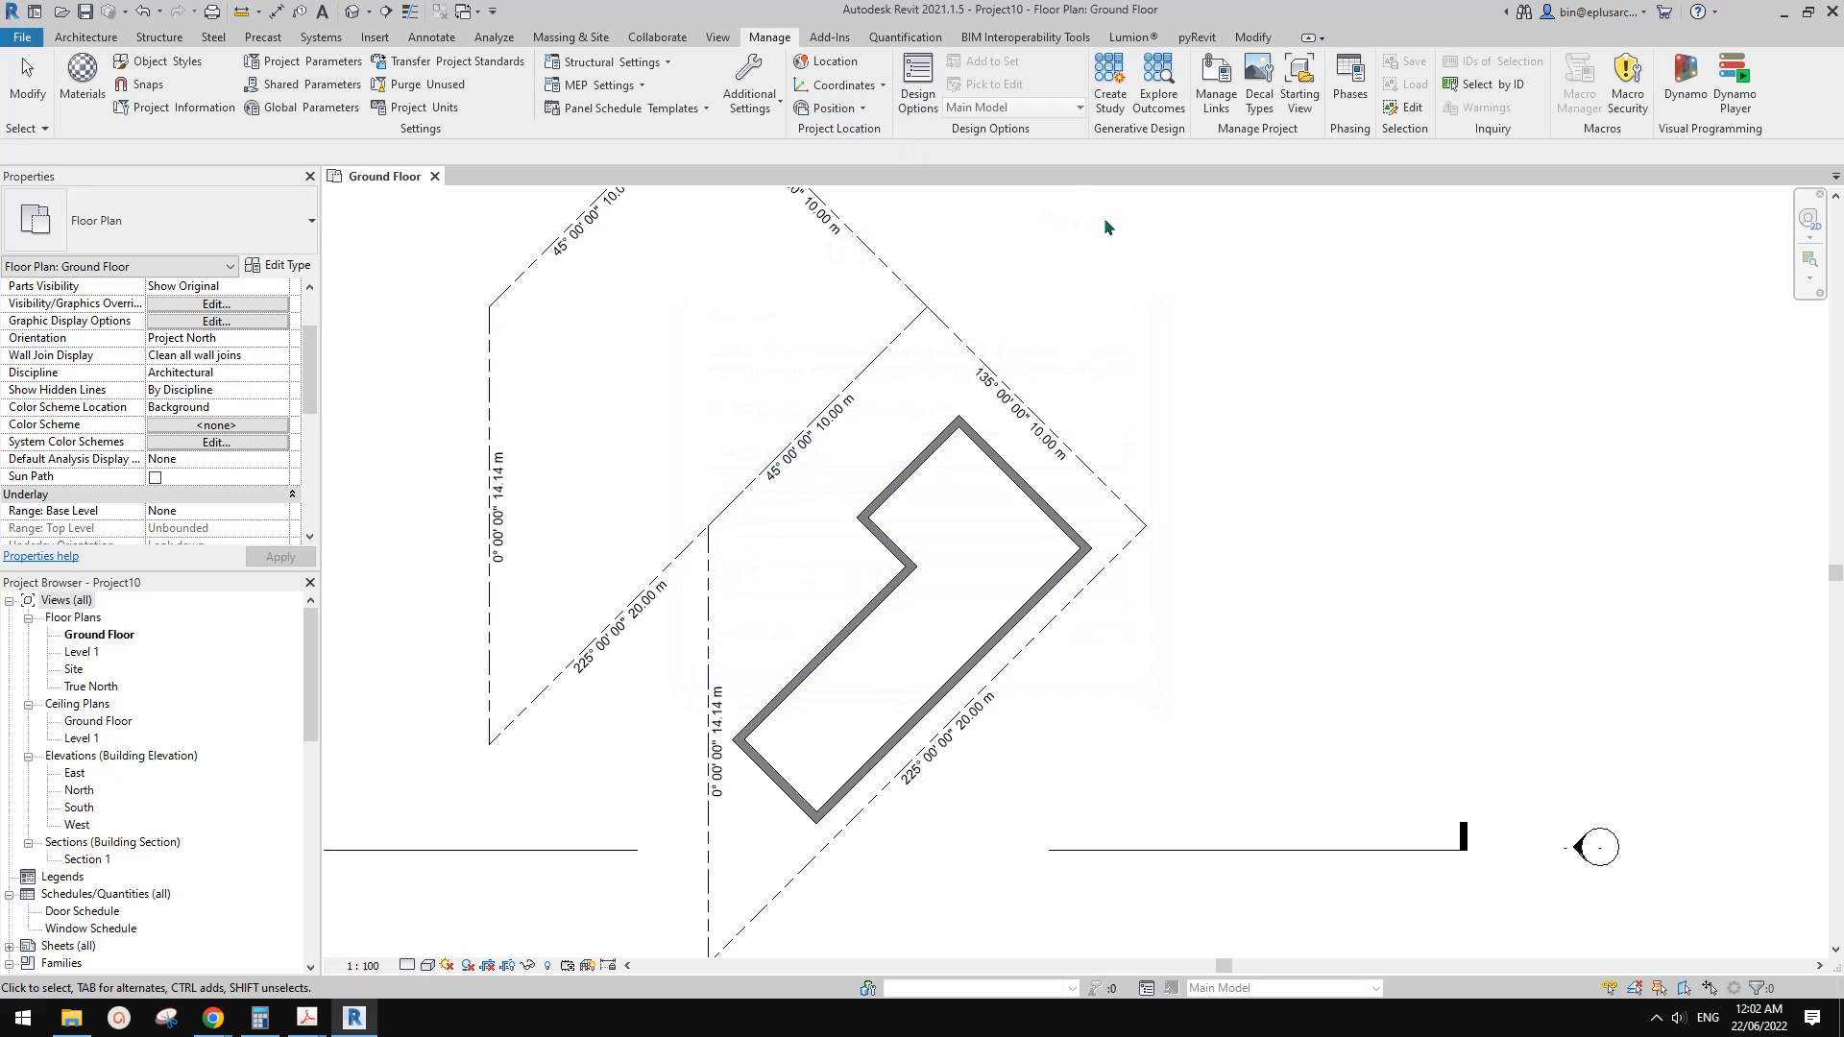
Rotate project north with the Align selected line or plane option to square the angled building with the project axes
click(831, 108)
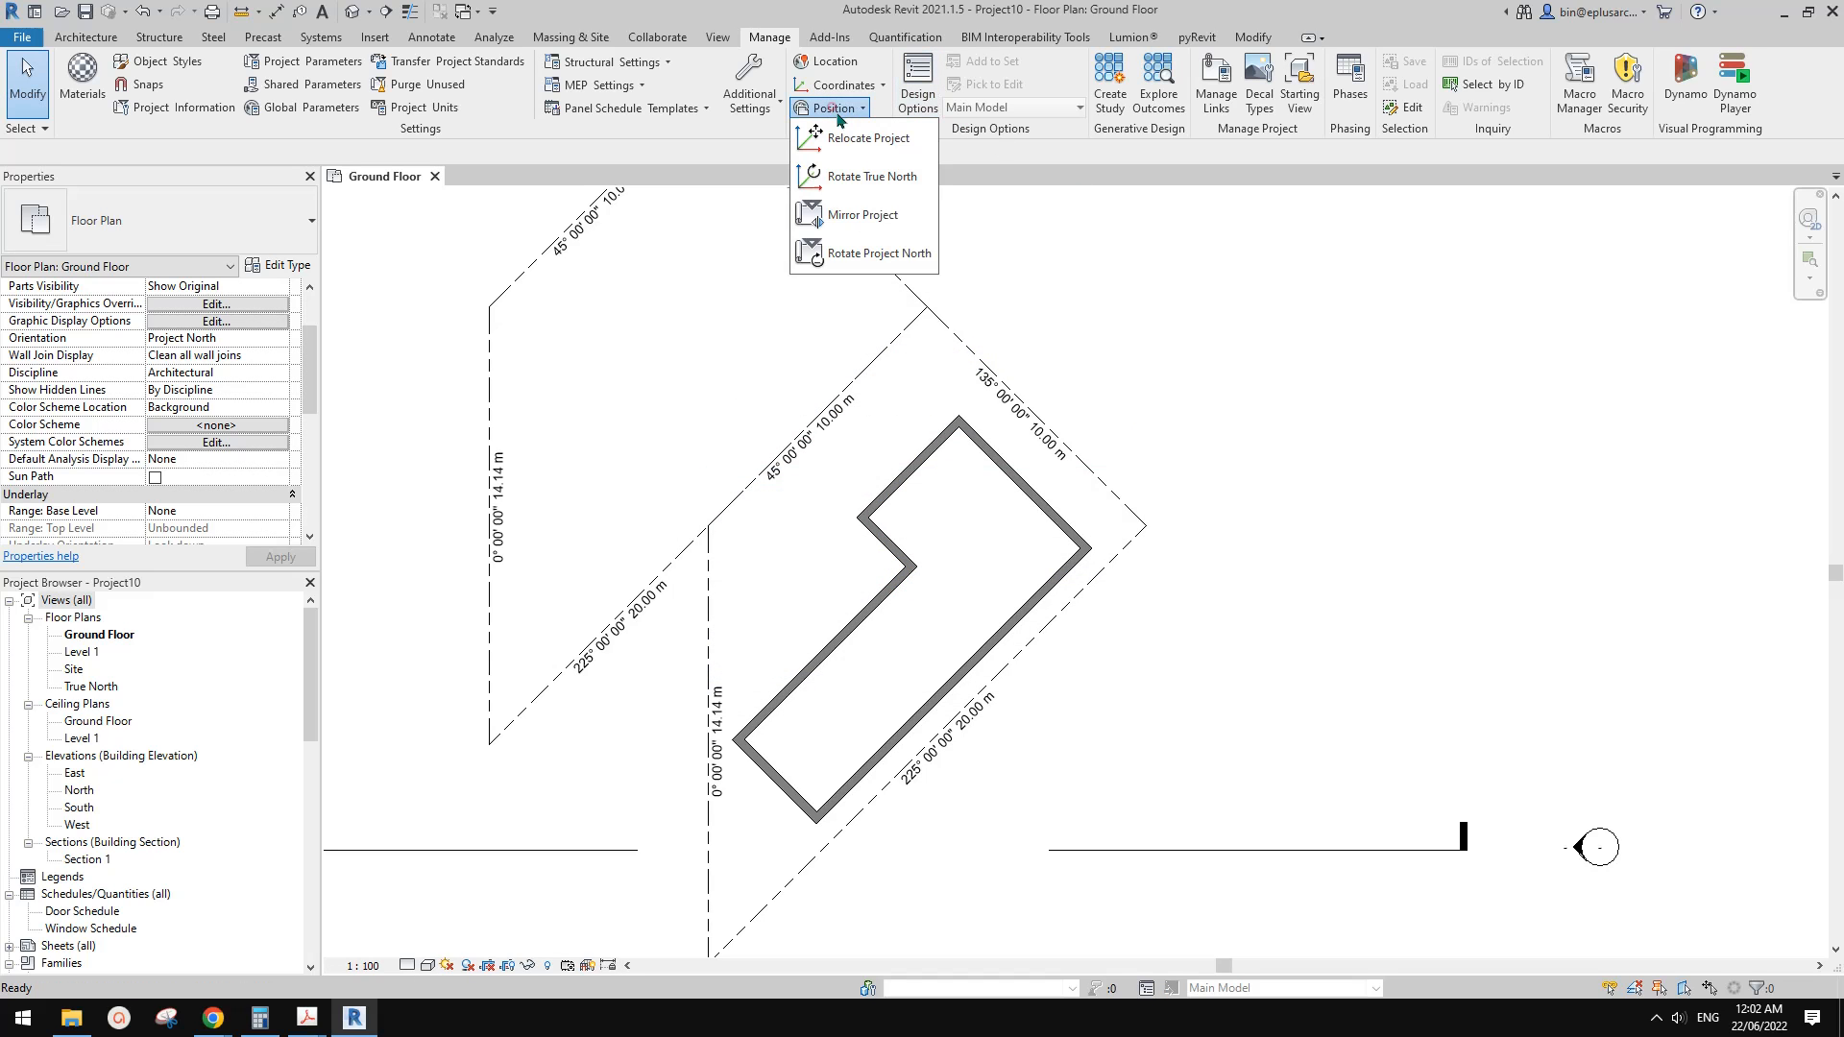
click(886, 251)
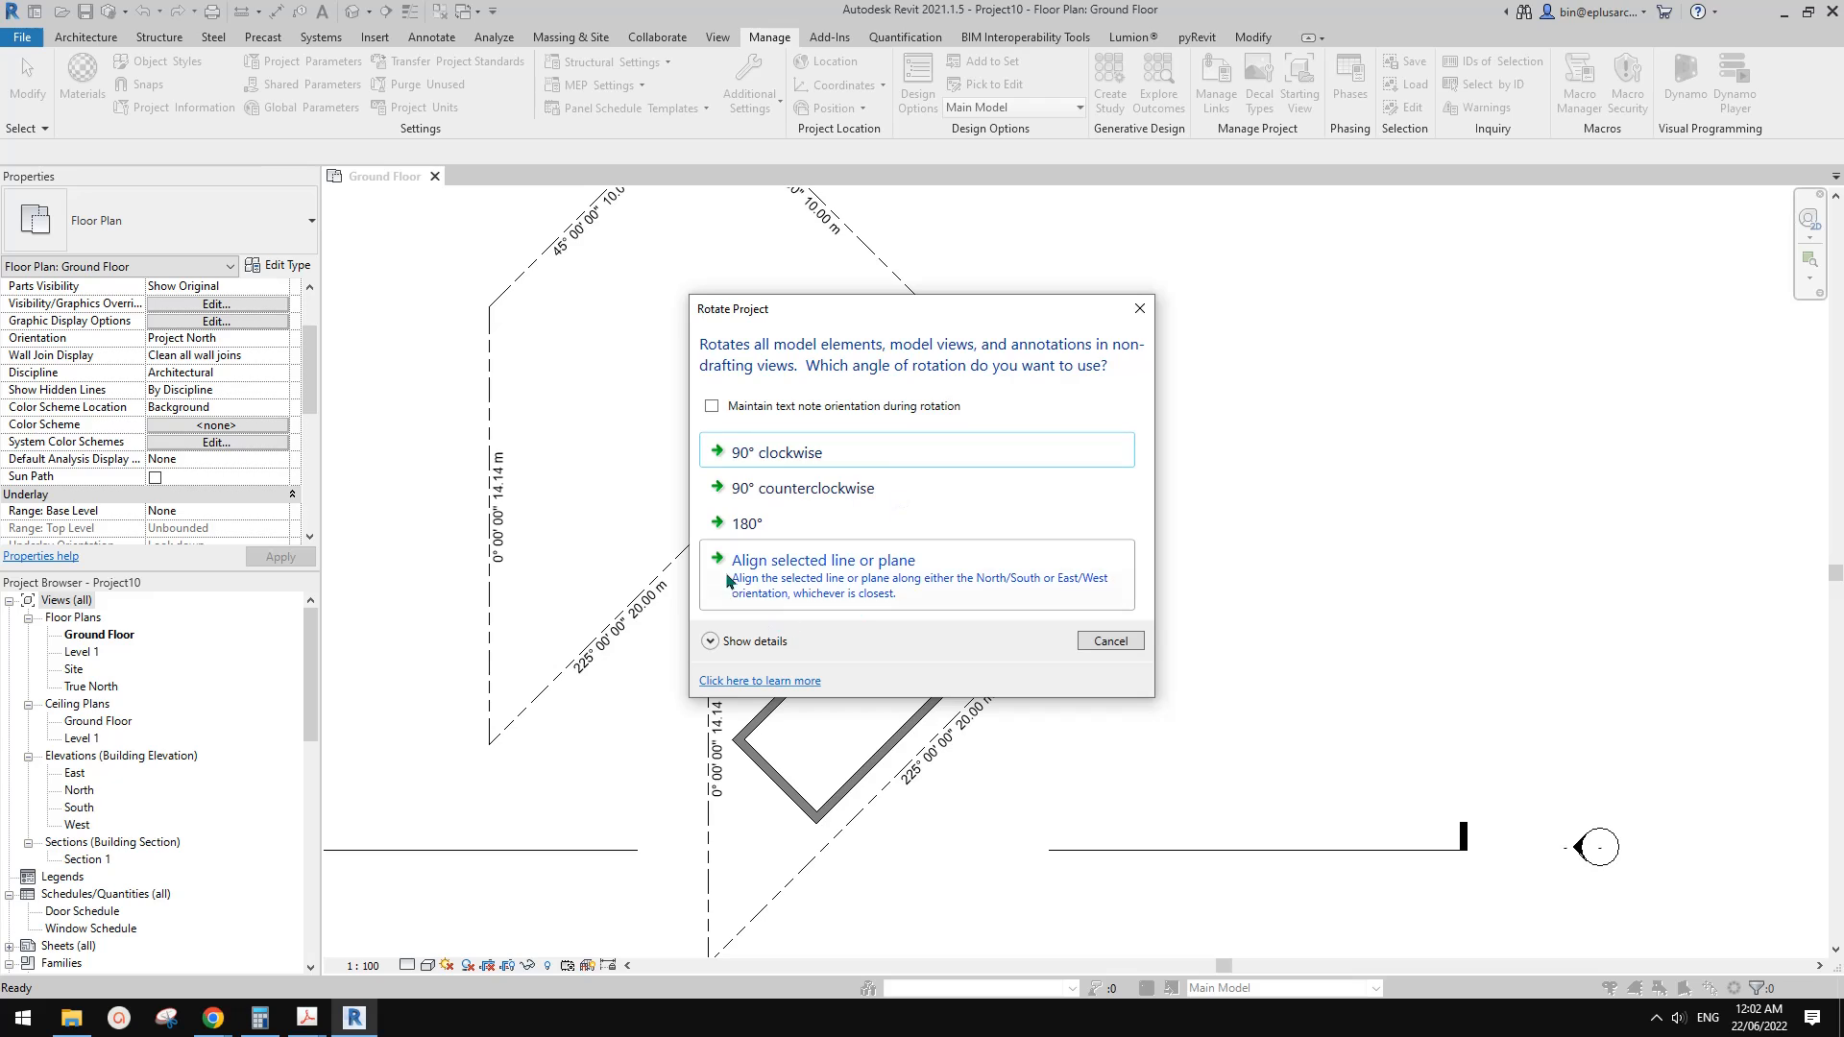
click(908, 566)
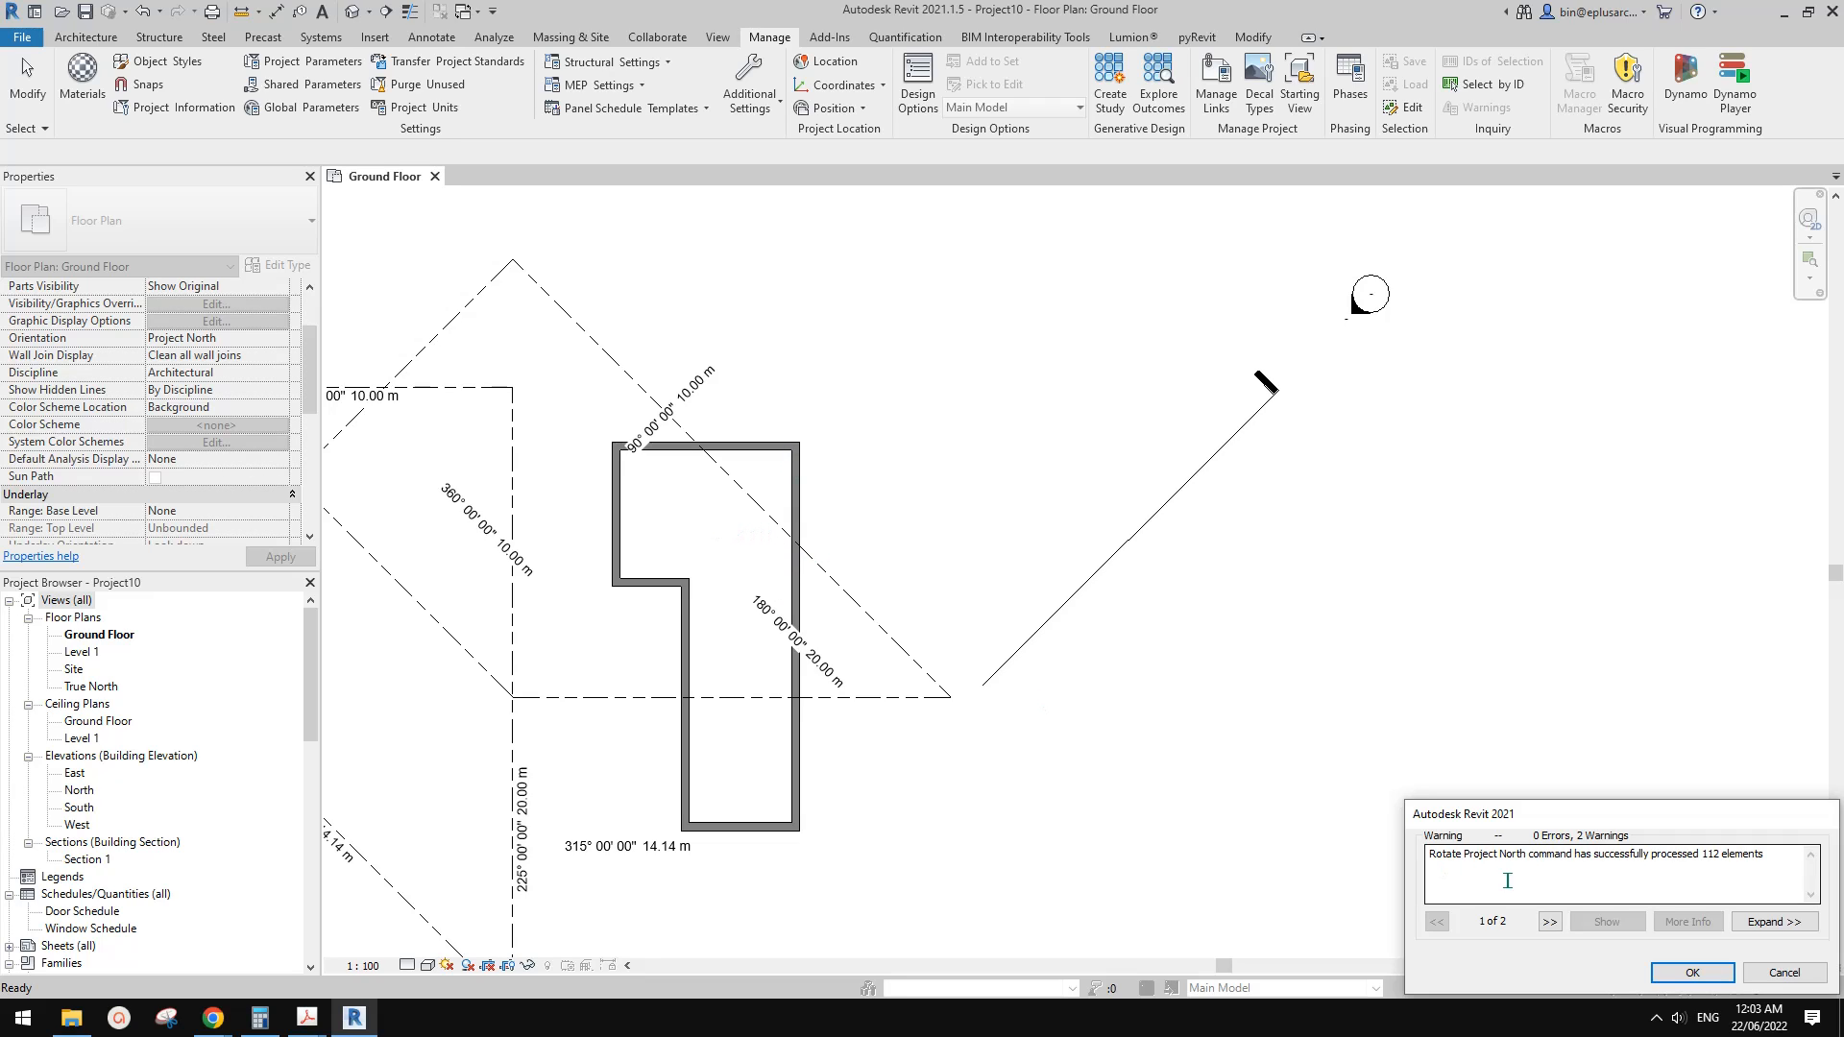
click(1692, 972)
Rotate project north again by 90° clockwise so the building's long side runs horizontally
middle_drag(760, 560, 1074, 539)
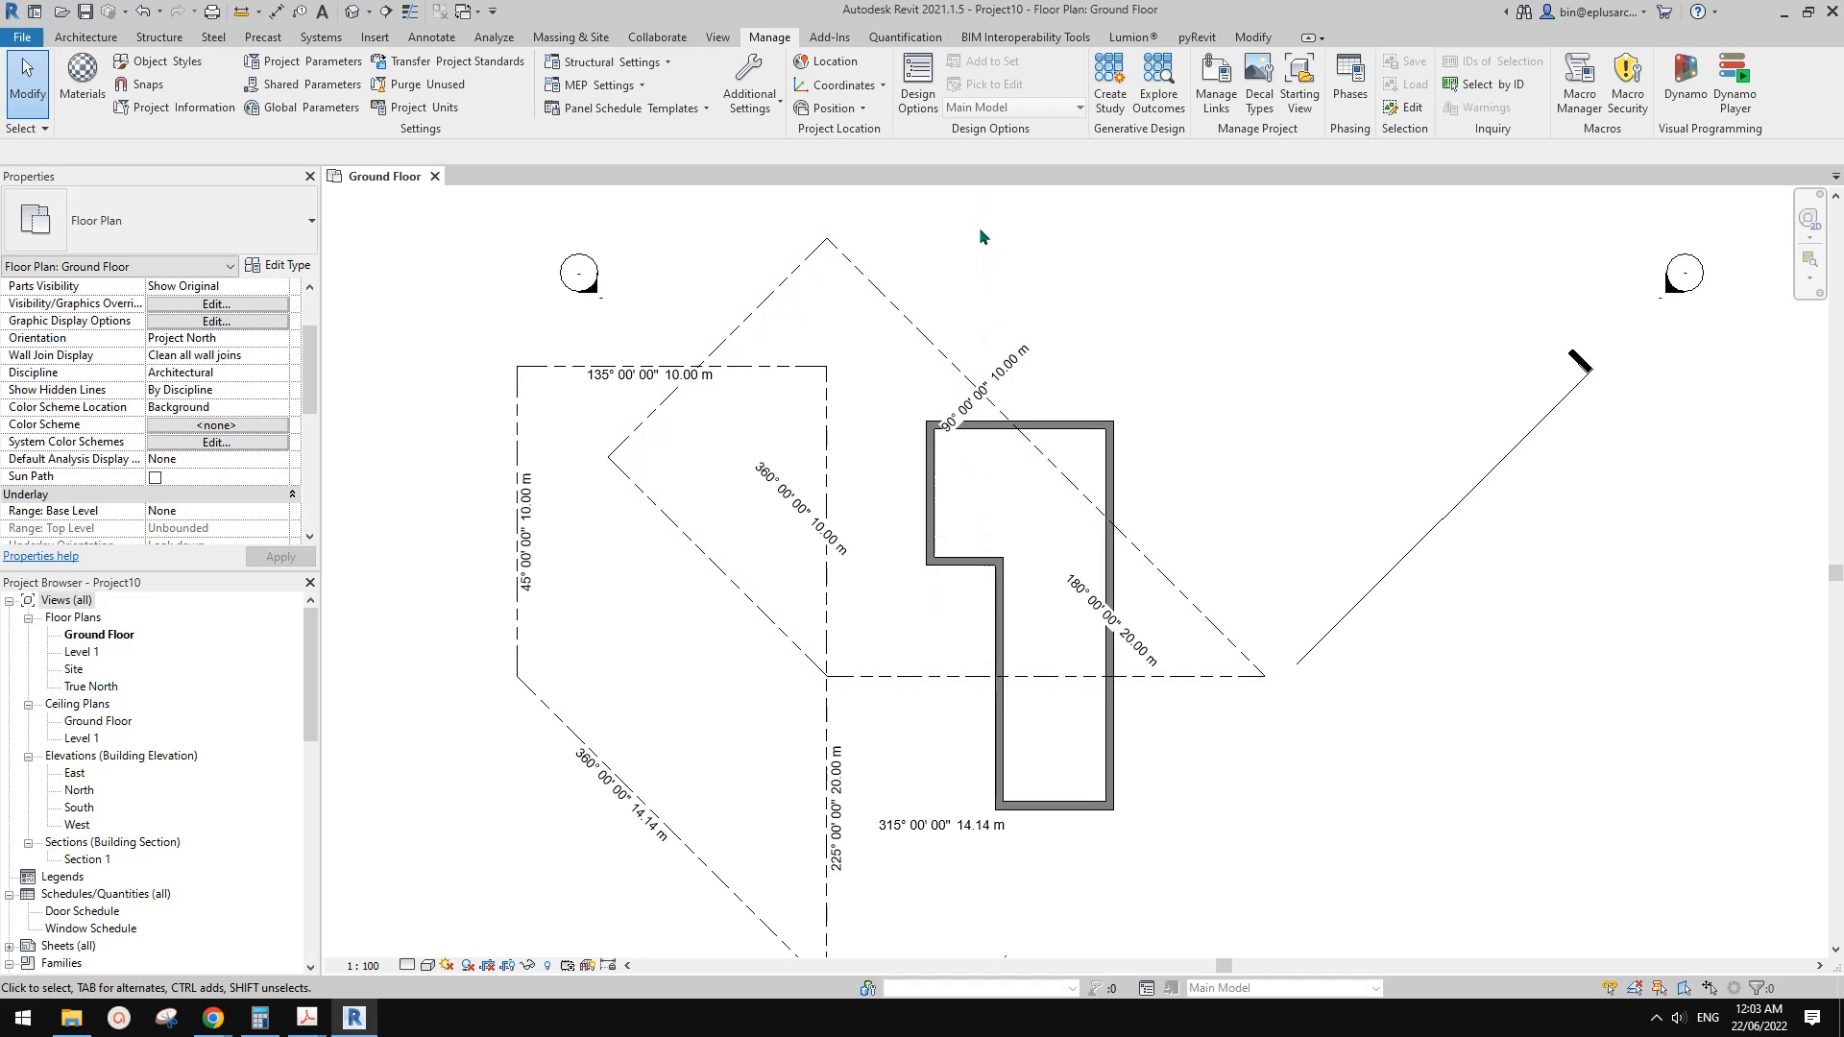
click(756, 104)
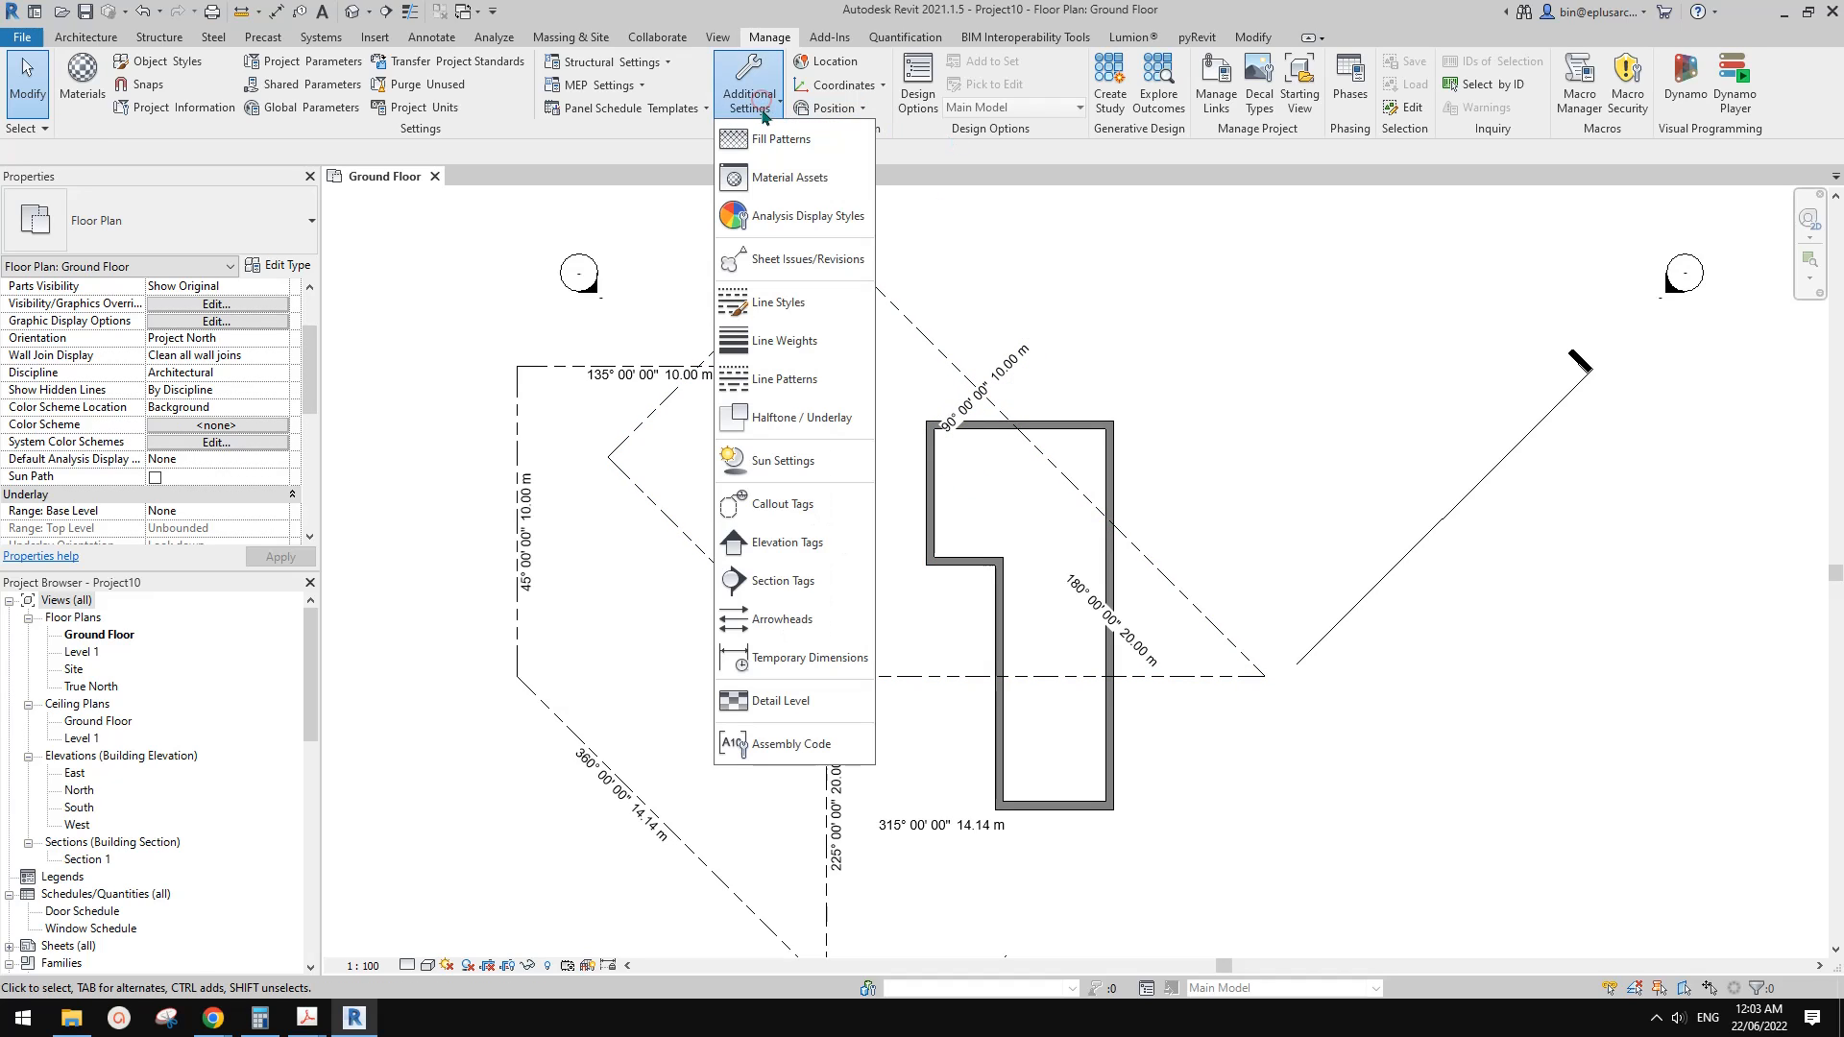
click(826, 108)
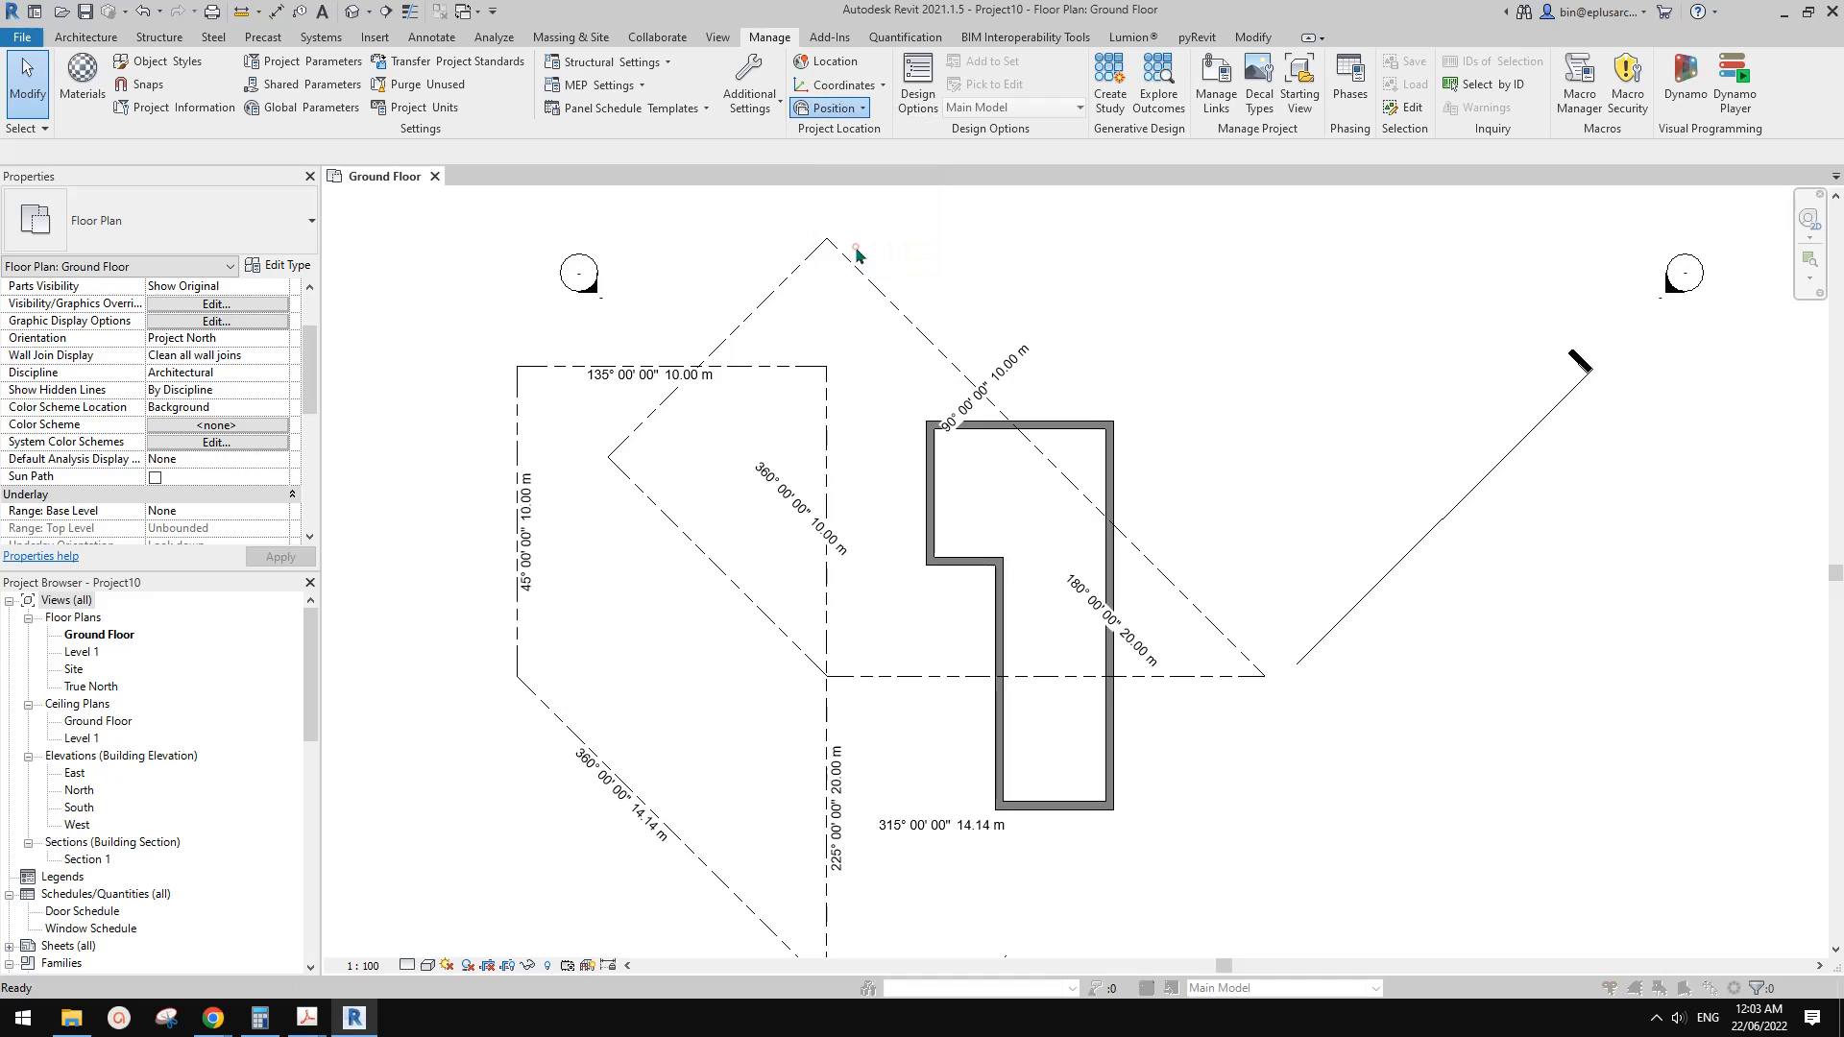
click(855, 247)
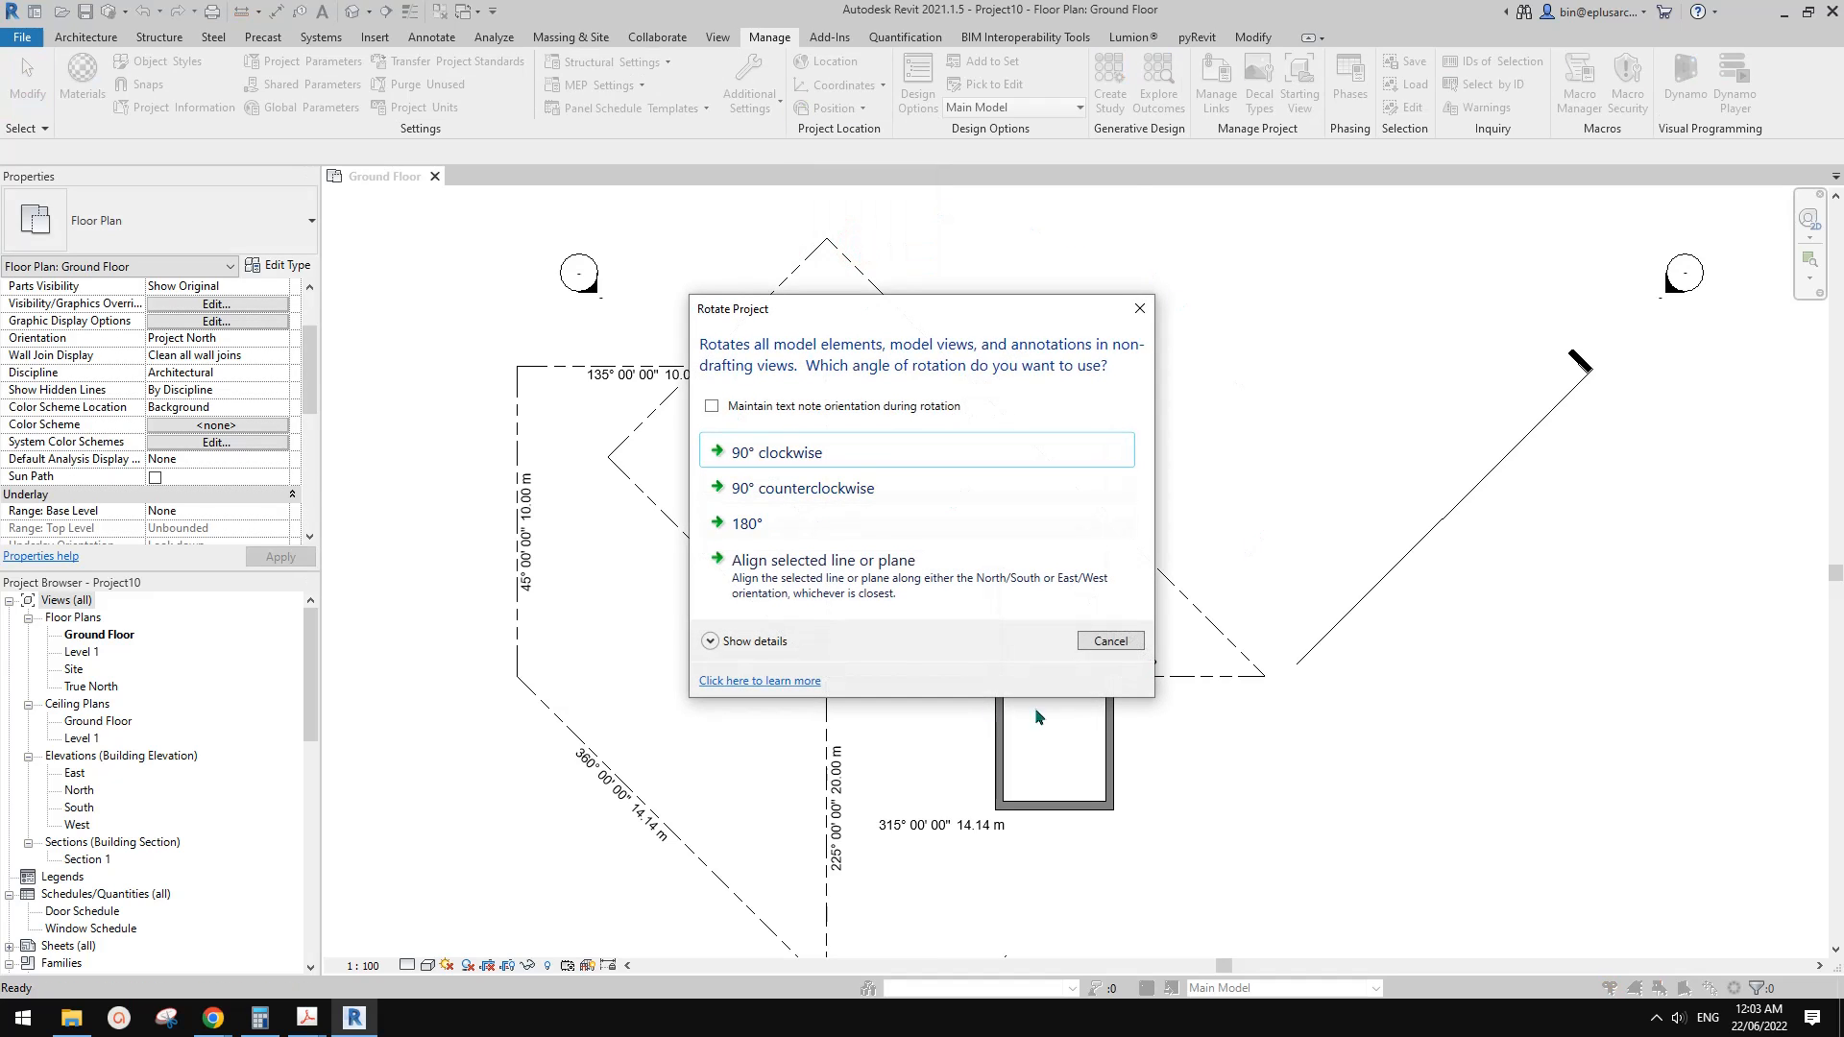
click(888, 461)
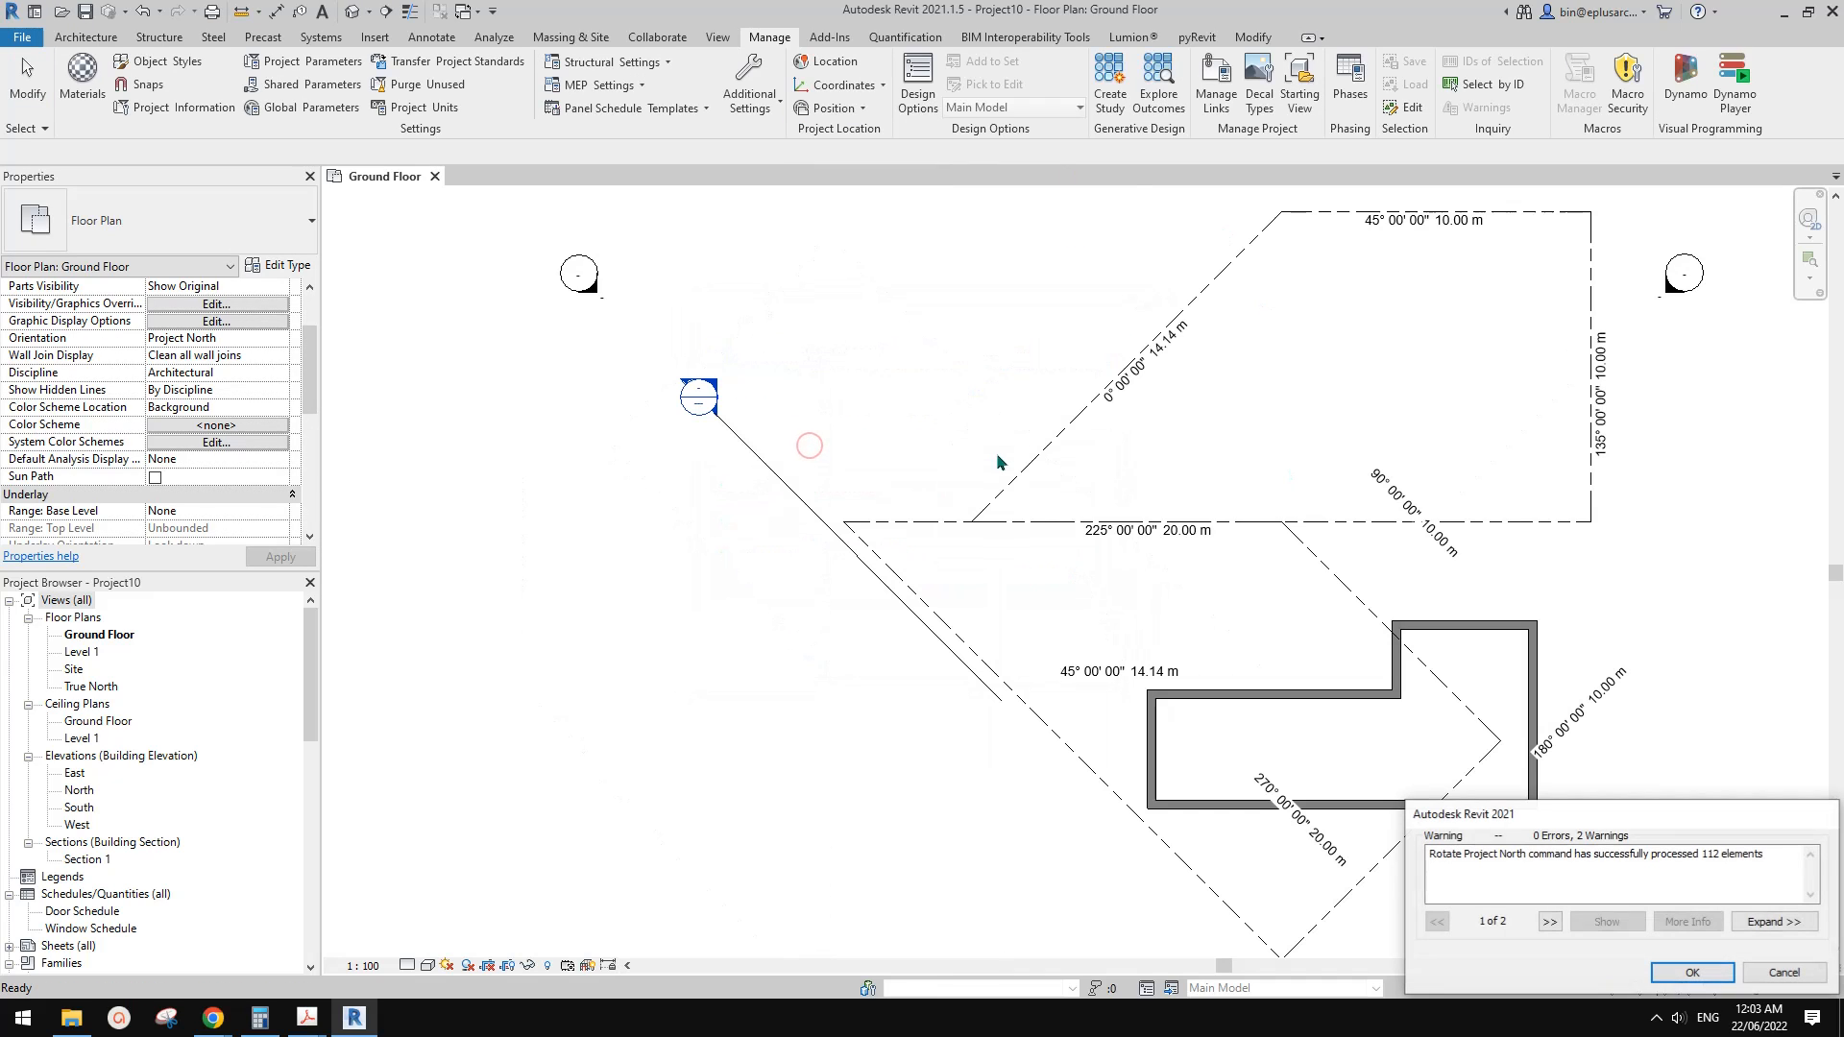
click(1691, 973)
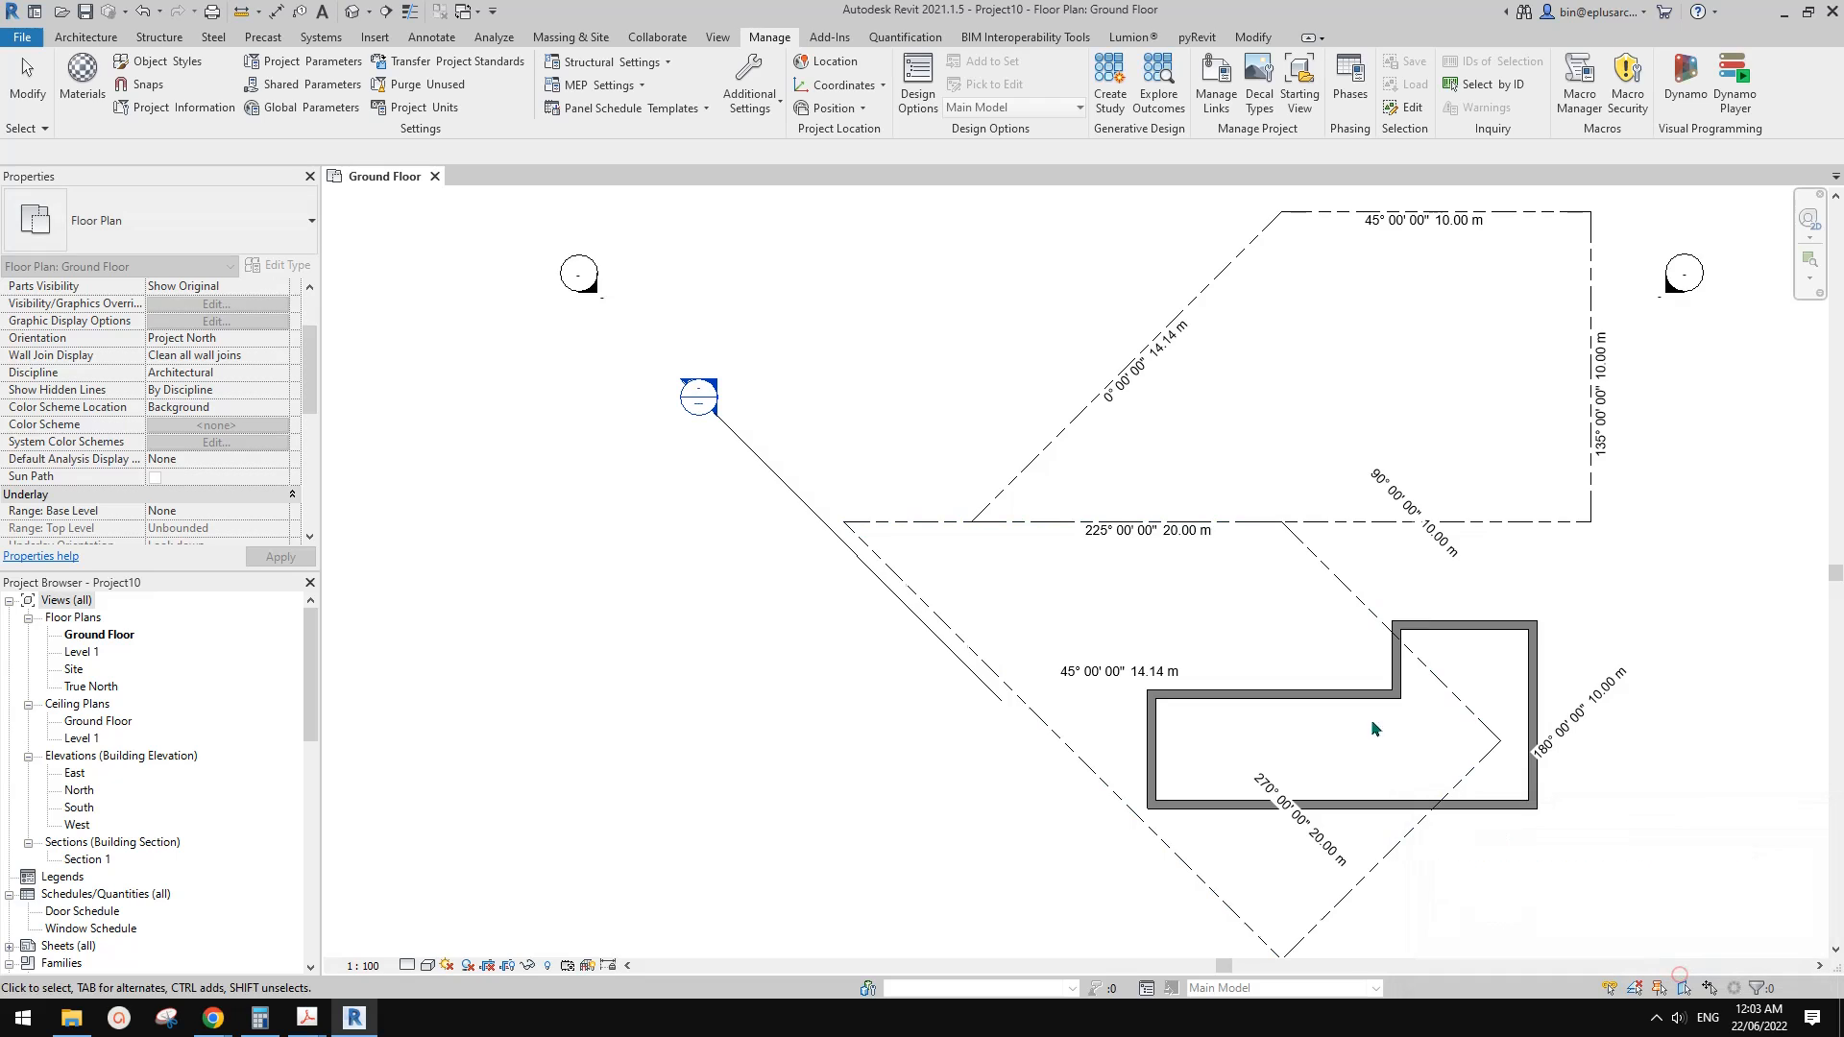
middle_drag(1328, 648, 1182, 623)
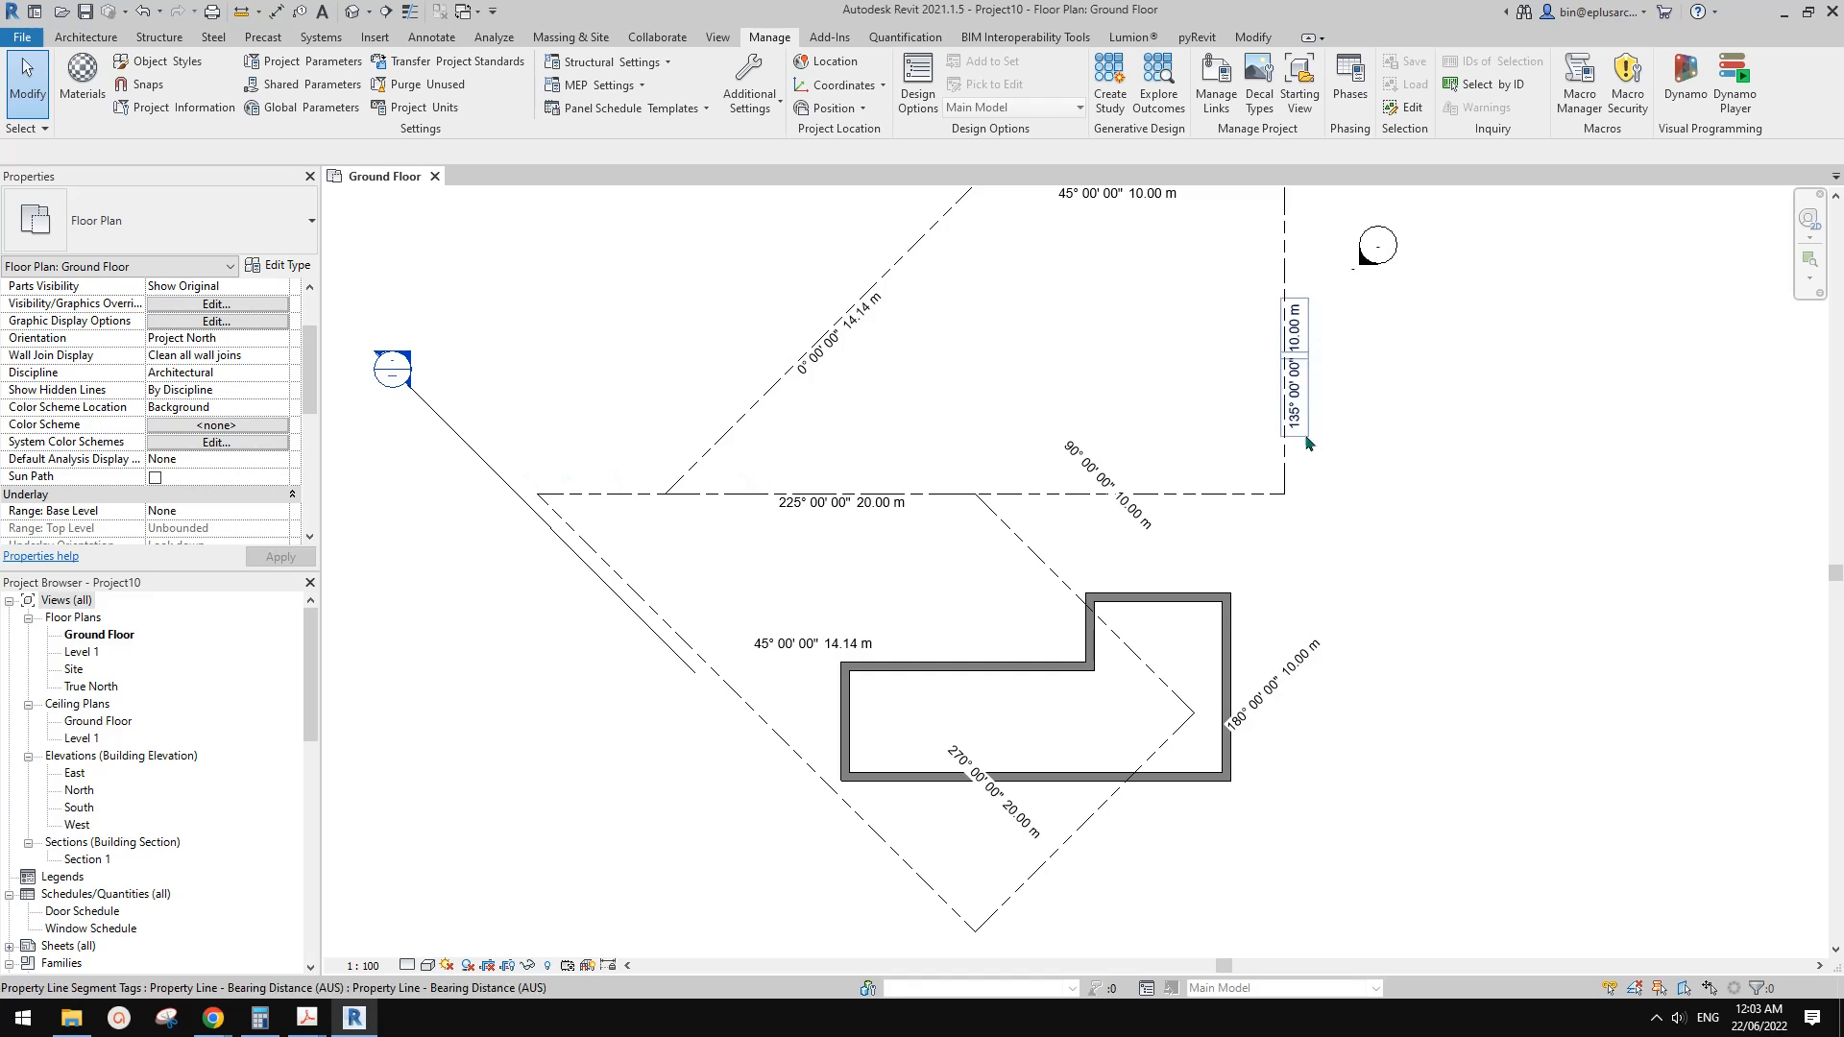
Select the sketched and original boundaries in turn and examine how each outline and its bearing tags followed the project north rotation
middle_drag(1275, 543, 1216, 593)
scroll(1174, 490, down, 1)
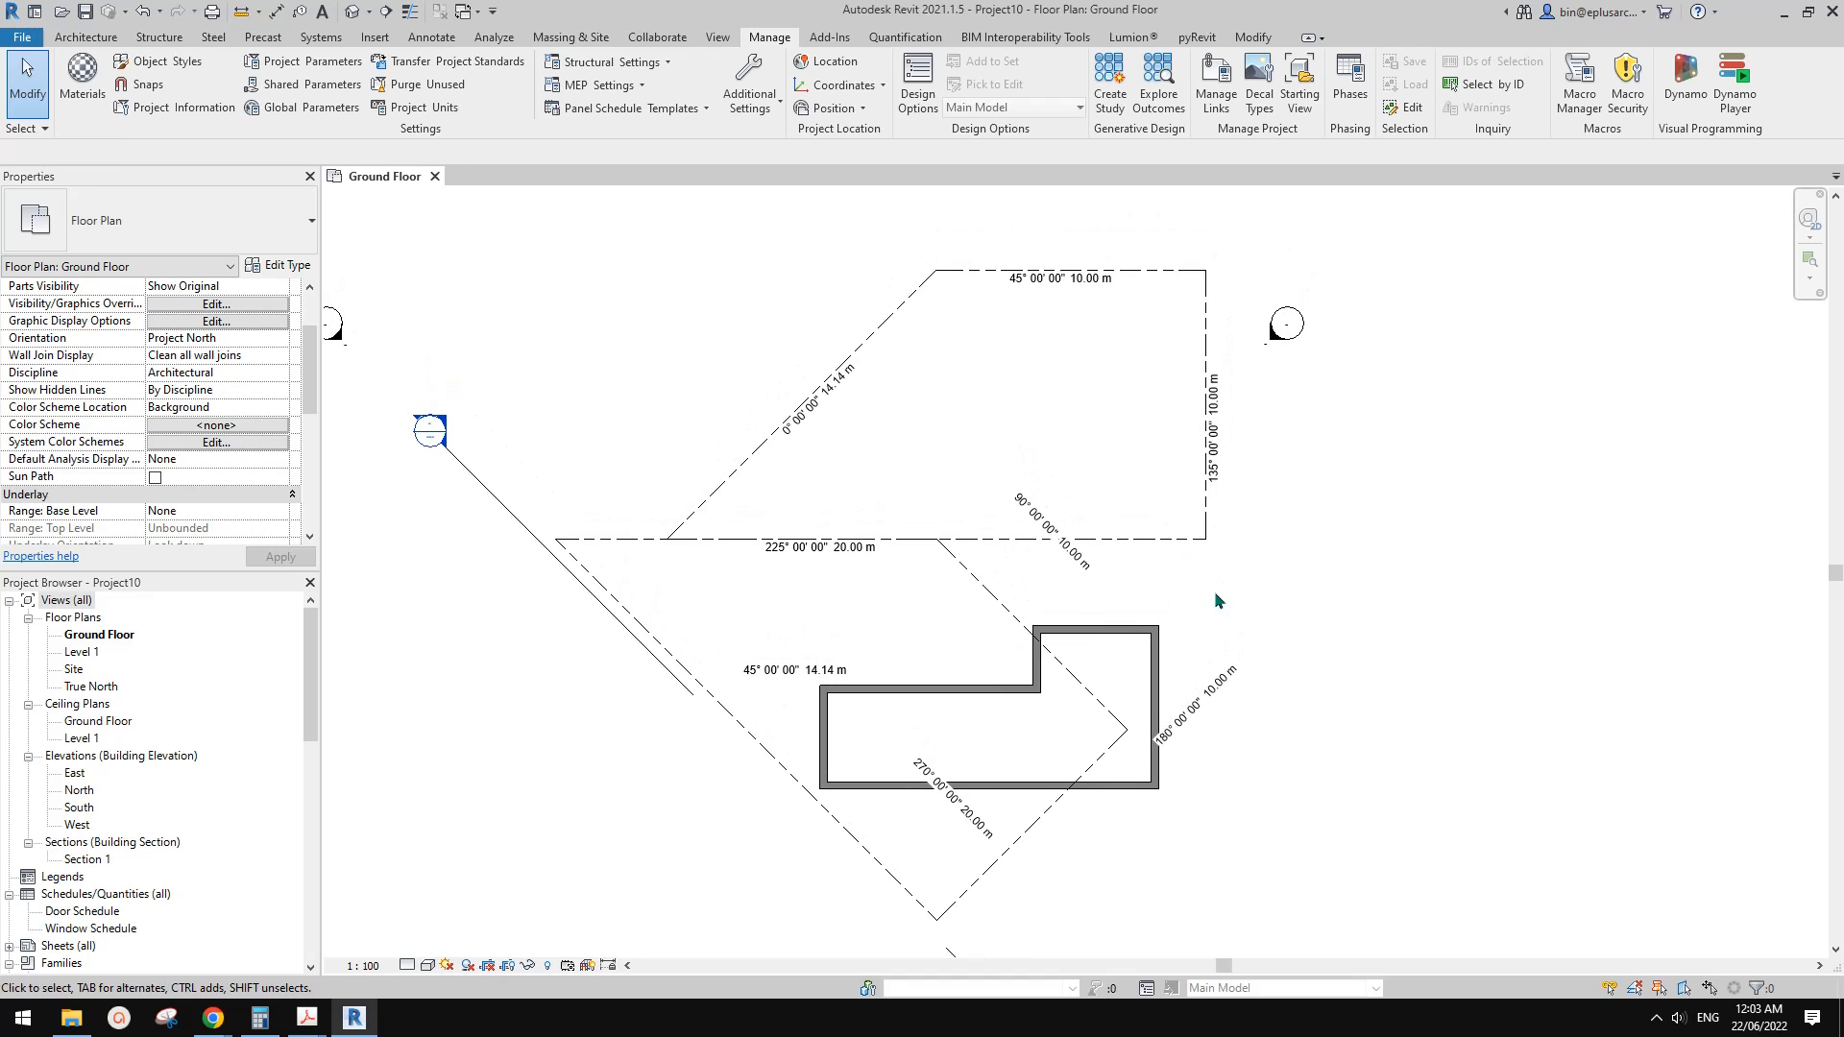
click(1197, 540)
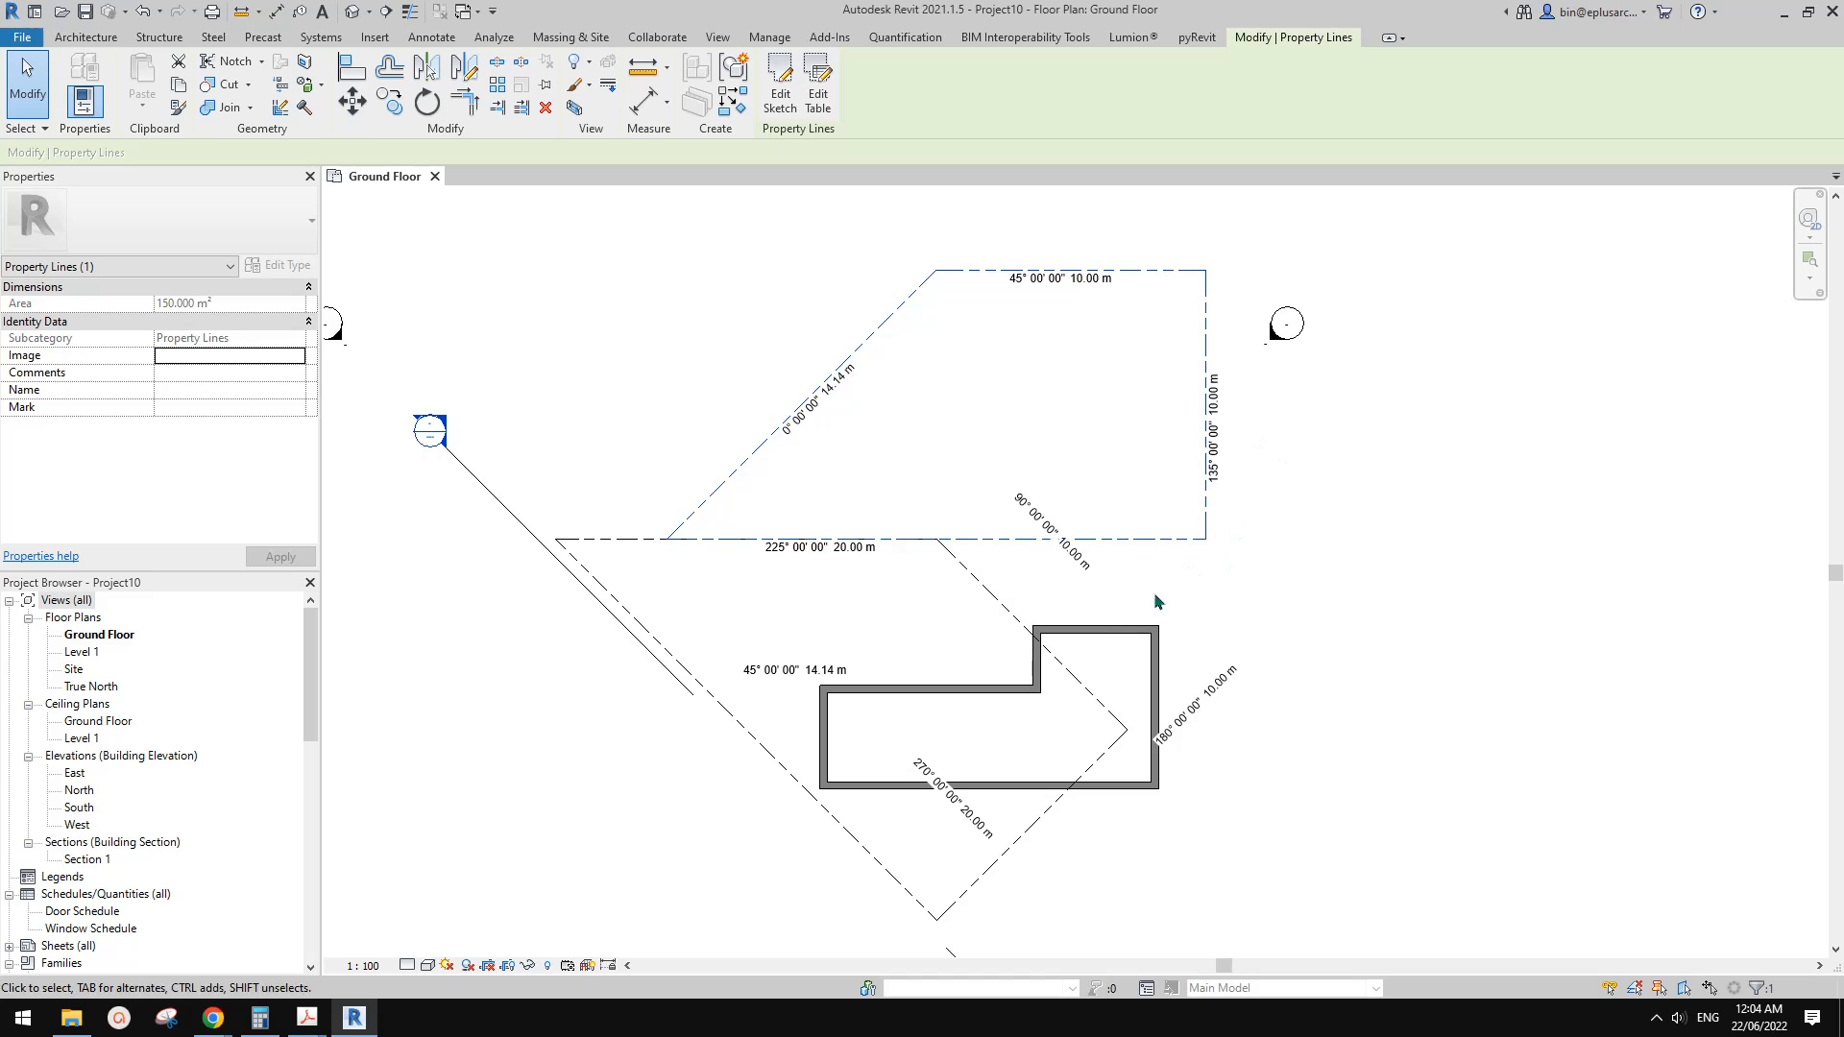
key(Escape)
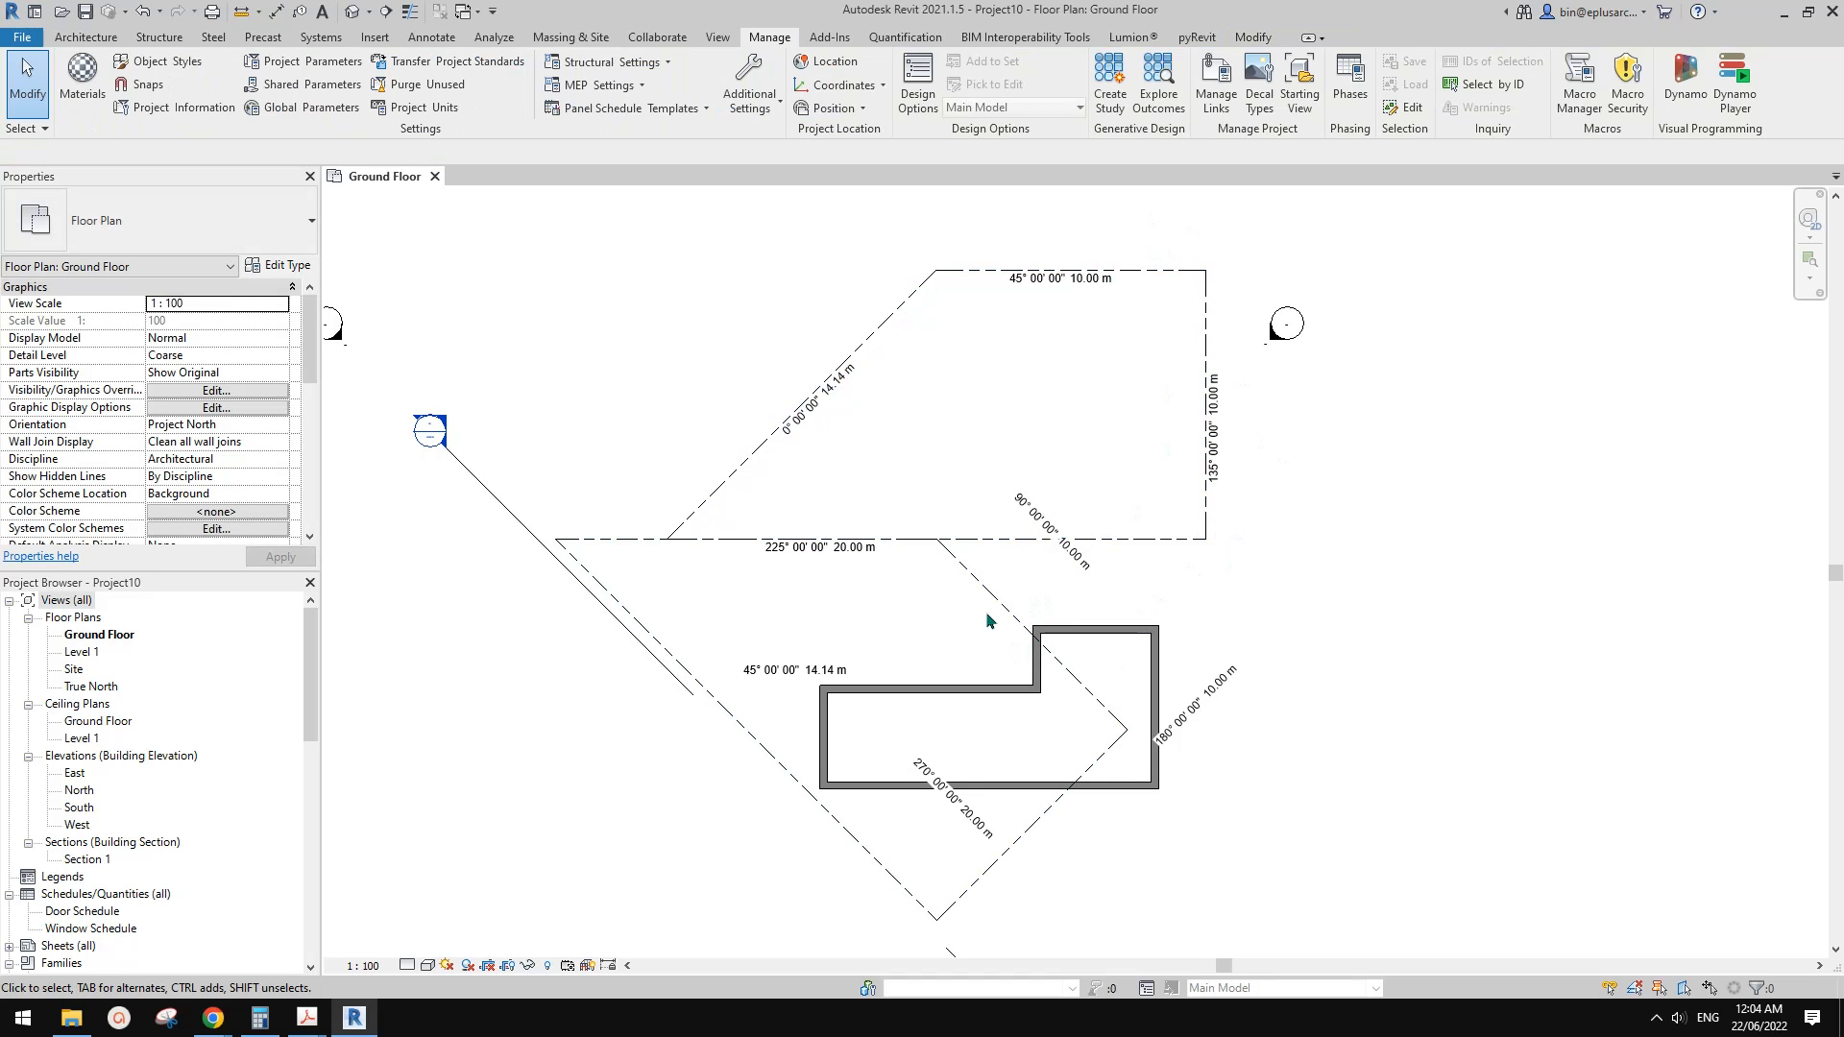
click(994, 598)
key(Escape)
mouse_move(981, 623)
middle_down()
mouse_move(1046, 605)
mouse_move(1016, 576)
mouse_move(1005, 438)
middle_up()
click(1024, 551)
key(Escape)
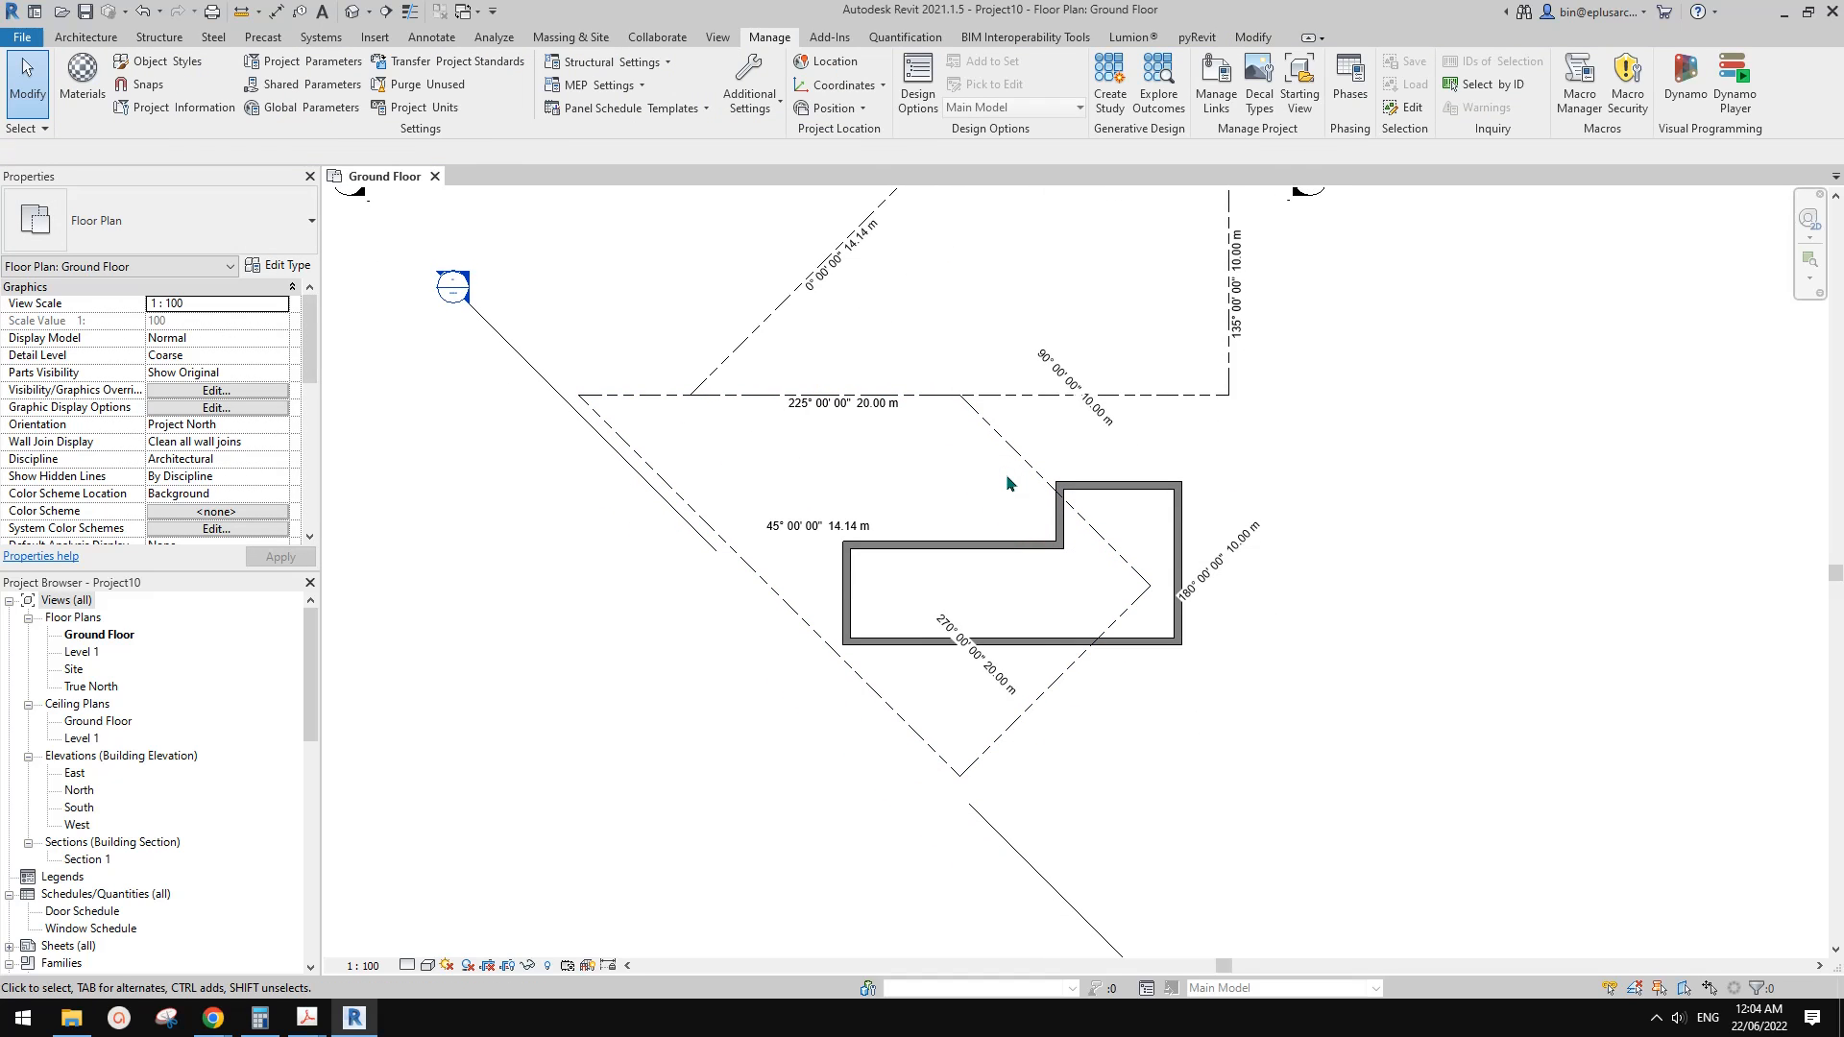
middle_drag(1015, 499, 1017, 510)
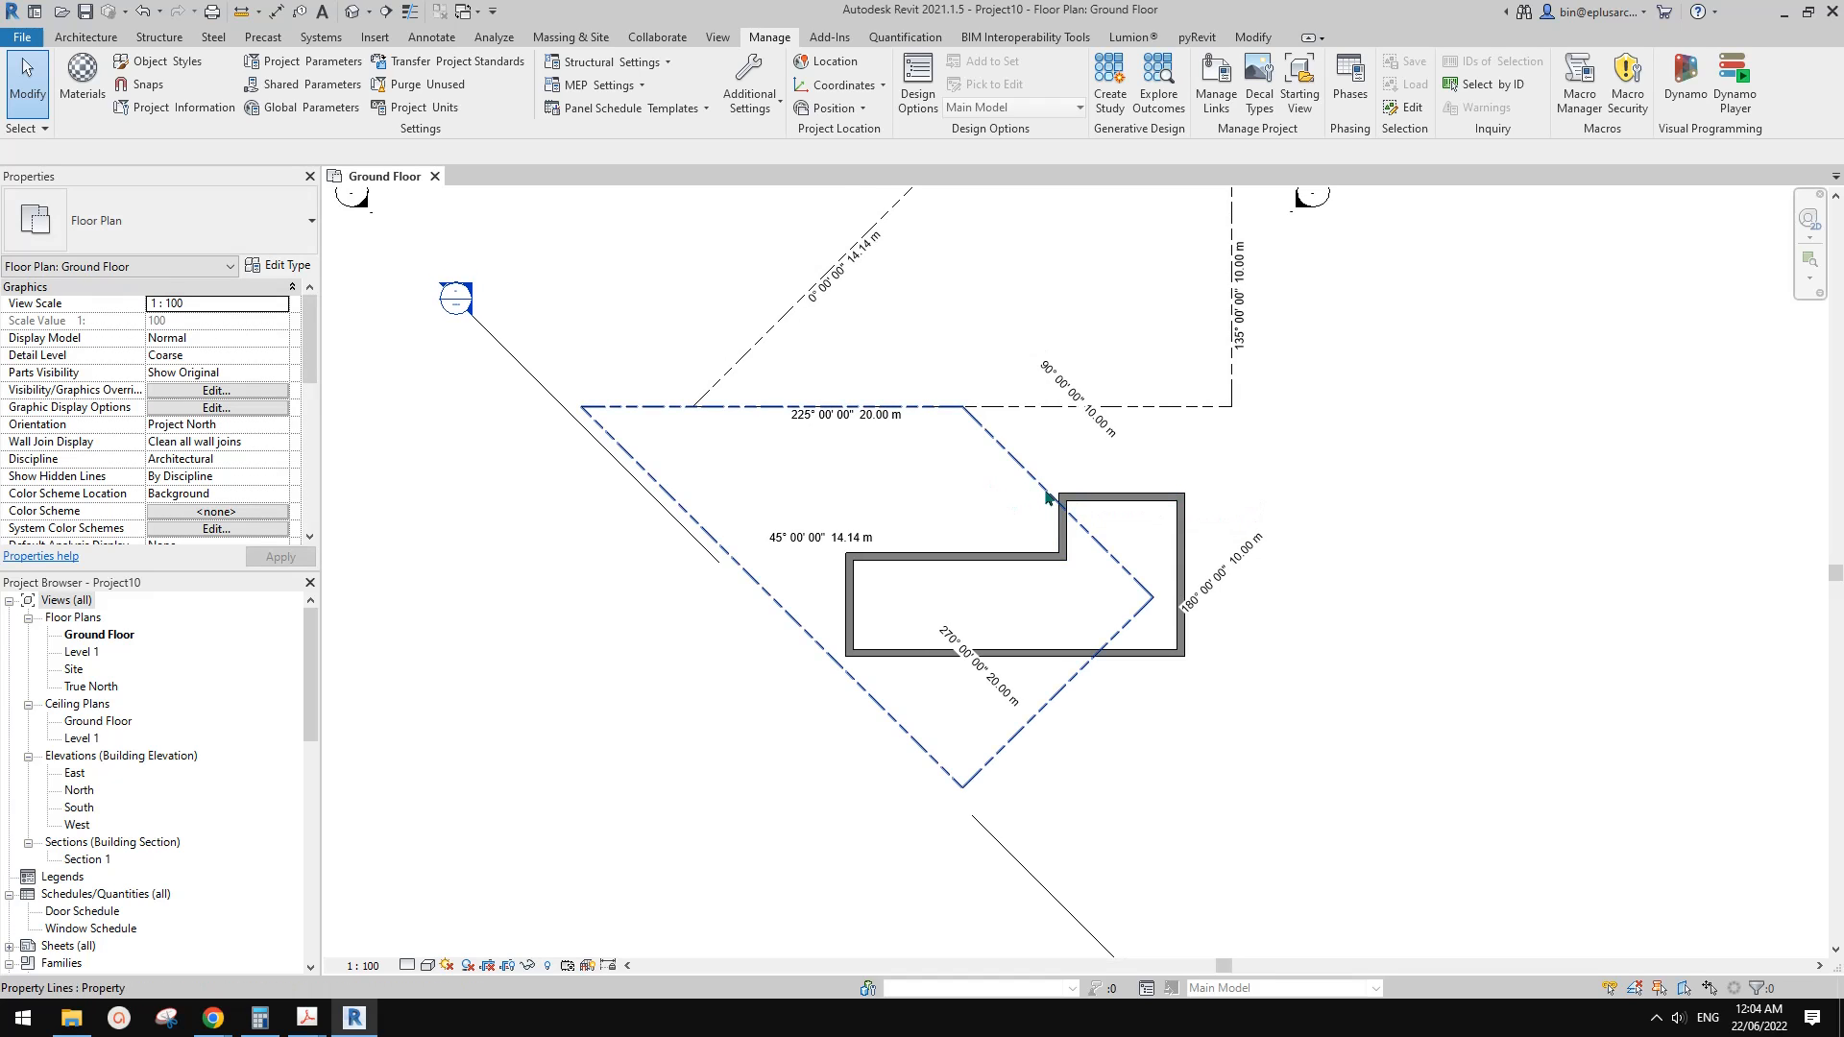
scroll(1044, 483, up, 1)
click(1043, 483)
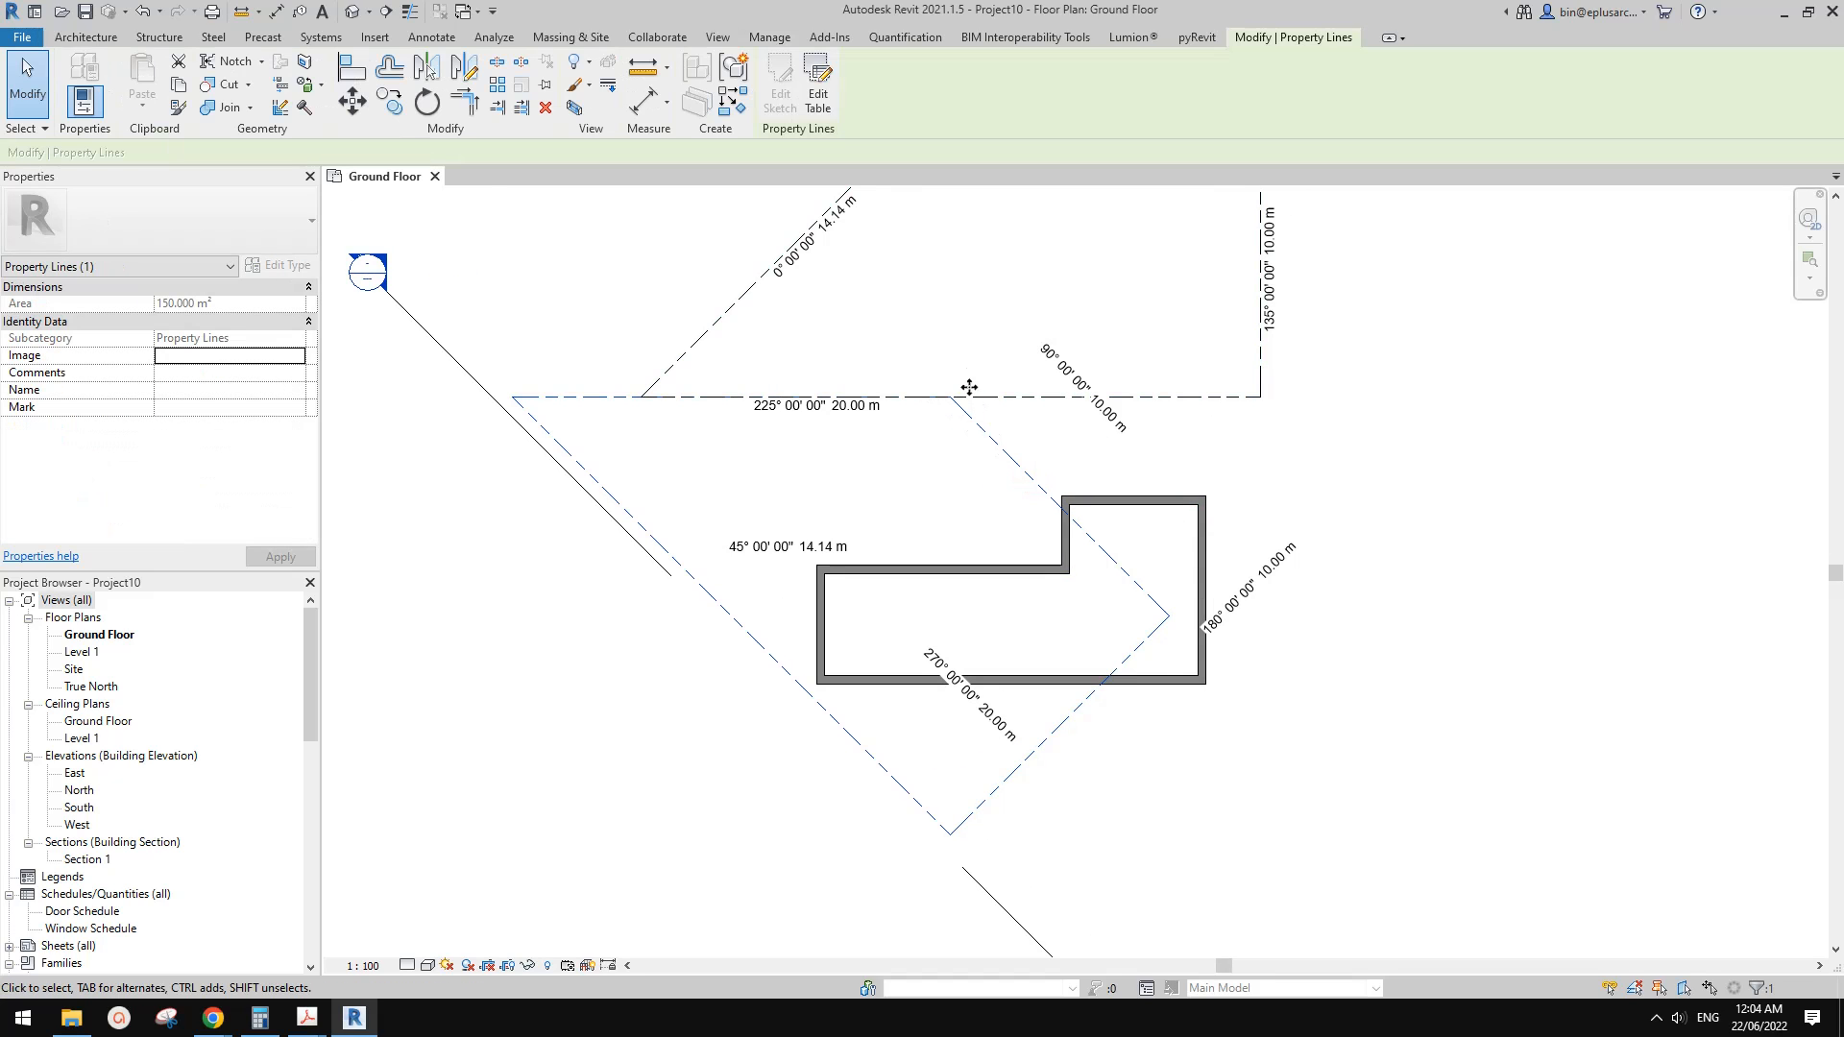
click(832, 106)
middle_drag(990, 431, 1020, 417)
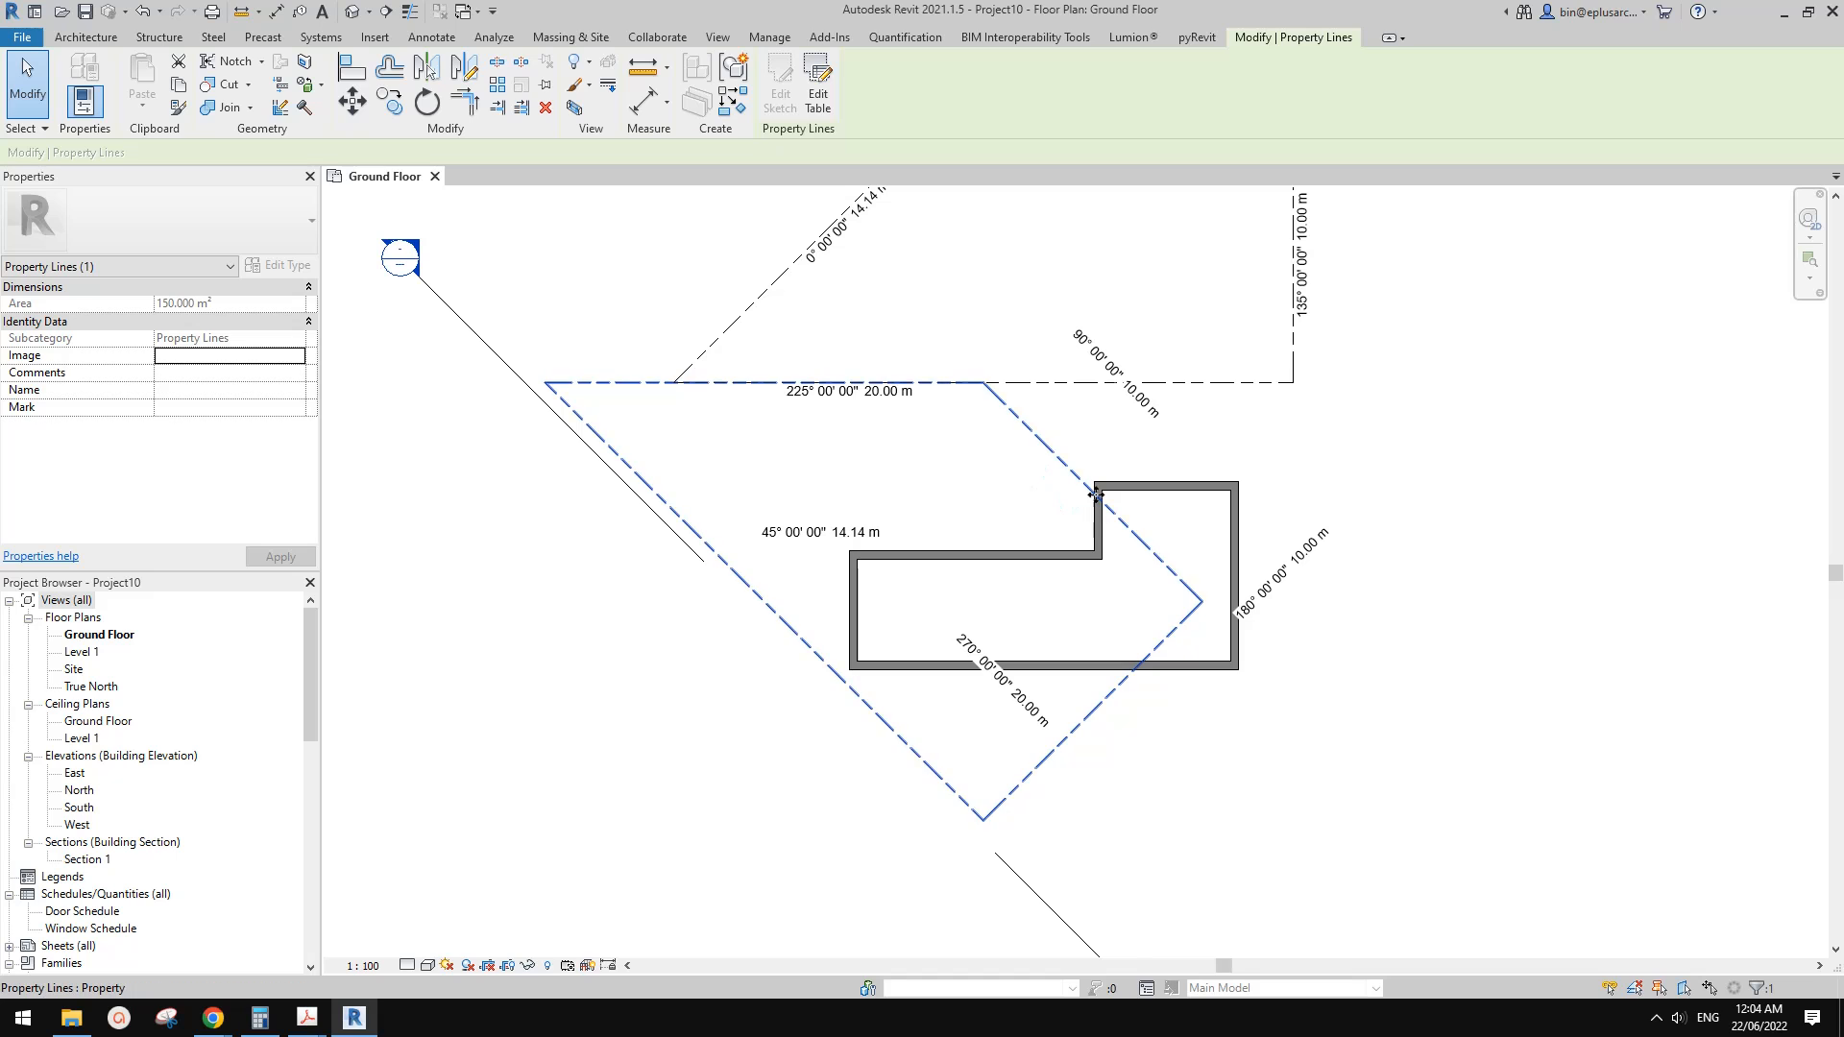
click(1097, 456)
middle_drag(1130, 476, 1112, 477)
middle_drag(1254, 477, 1176, 458)
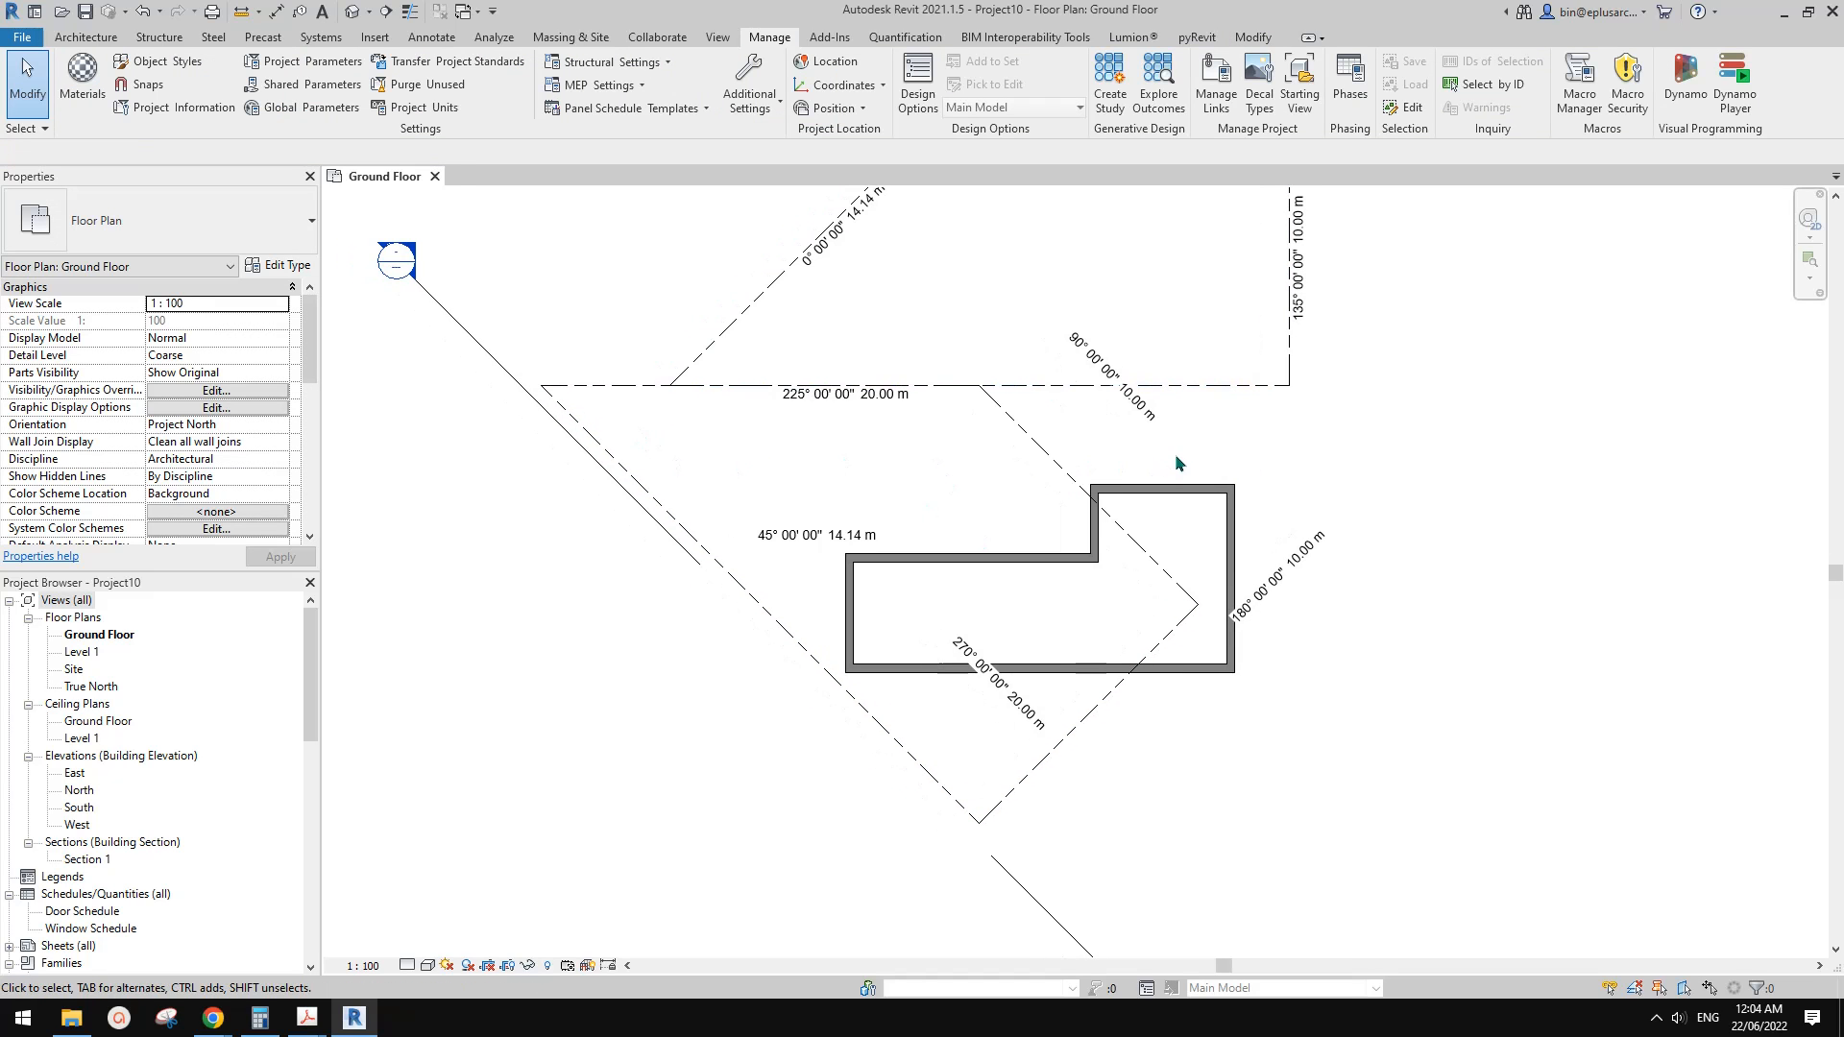
Rotate the angled boundary around the building 45° about its corner on the adjoining boundary, aligning its 10.00 m edge with the shared horizontal line
click(1073, 476)
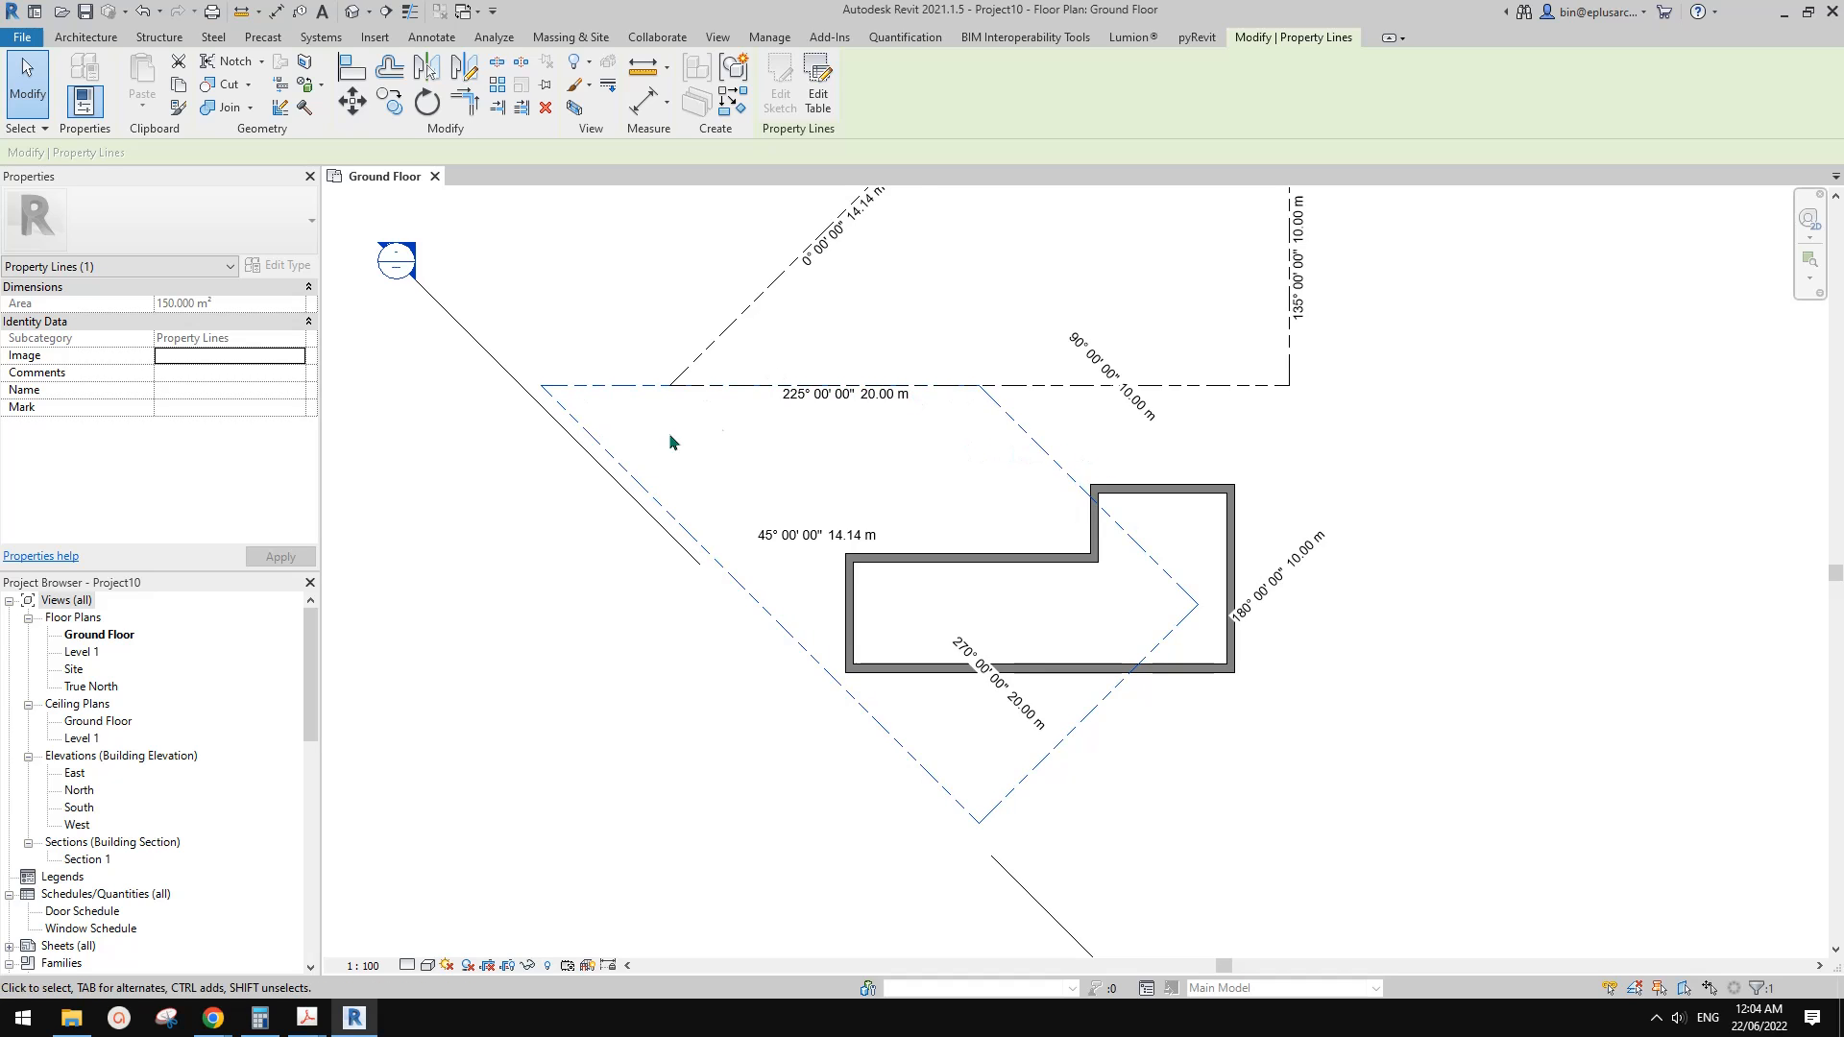
middle_drag(1039, 422, 1039, 438)
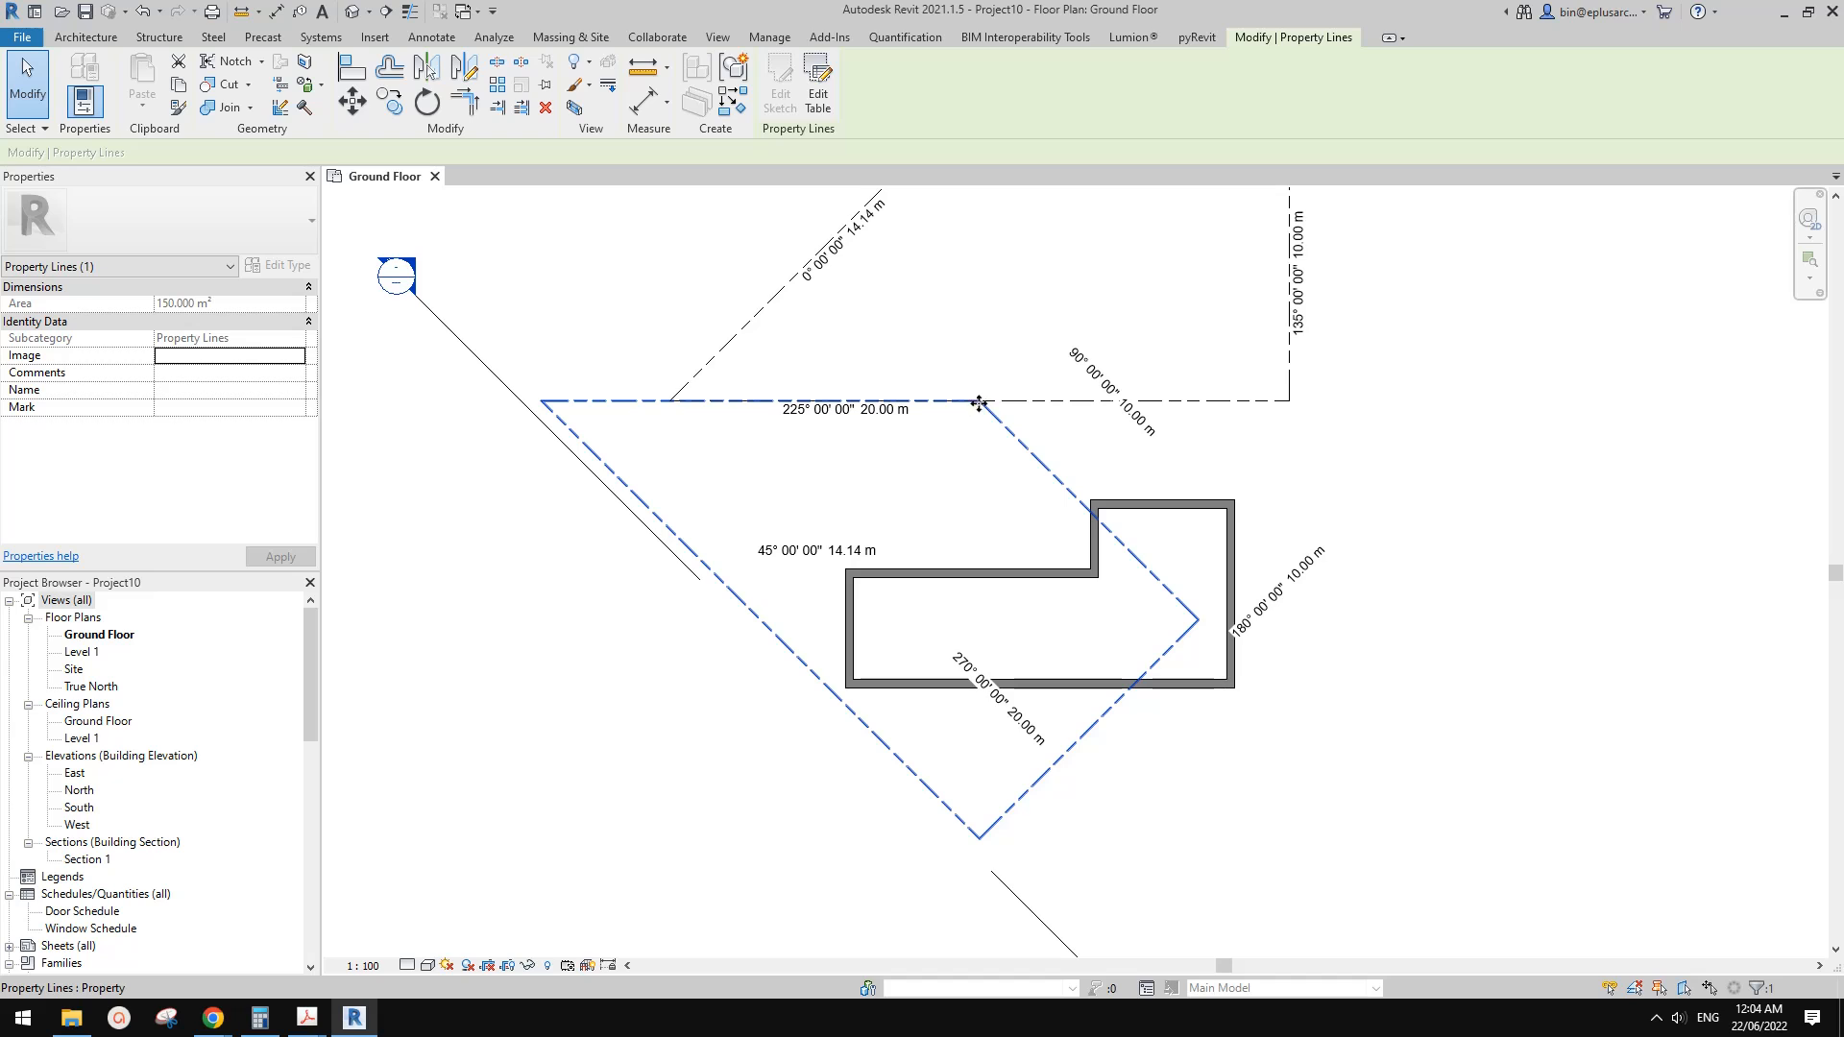
middle_drag(1024, 449, 1024, 461)
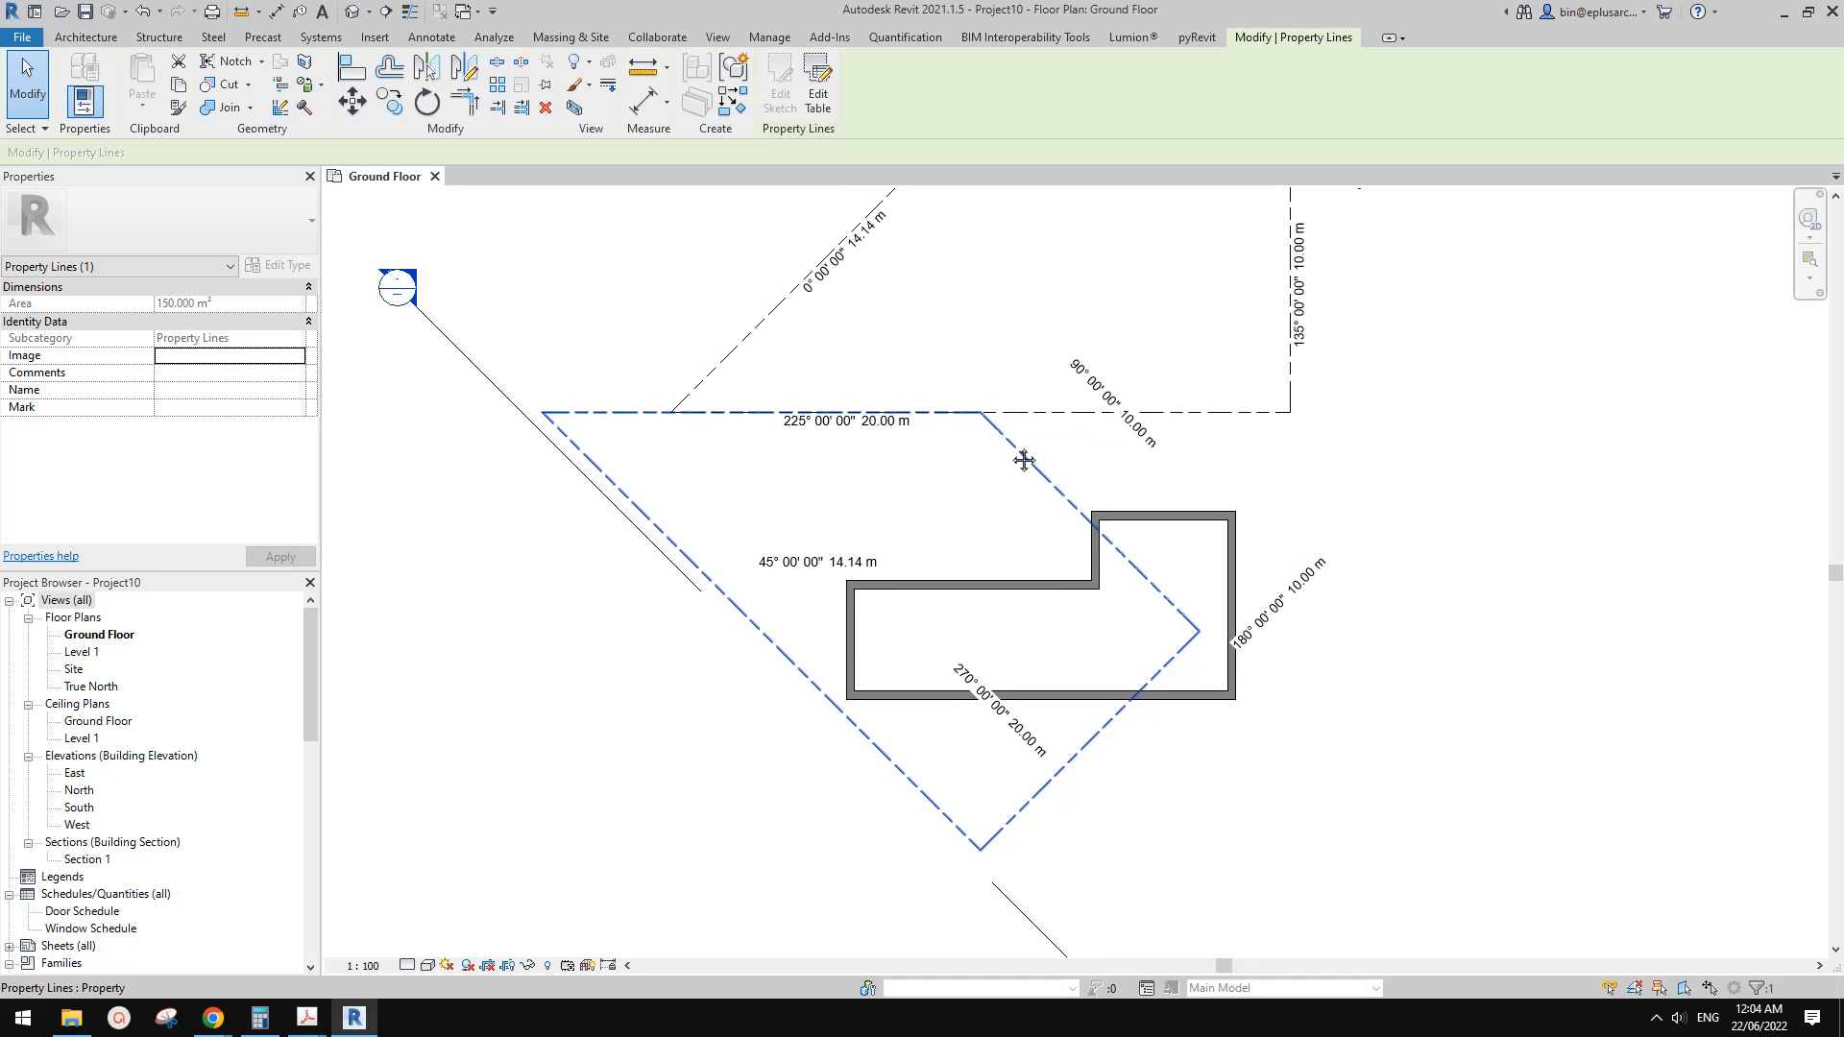
key(r)
key(o)
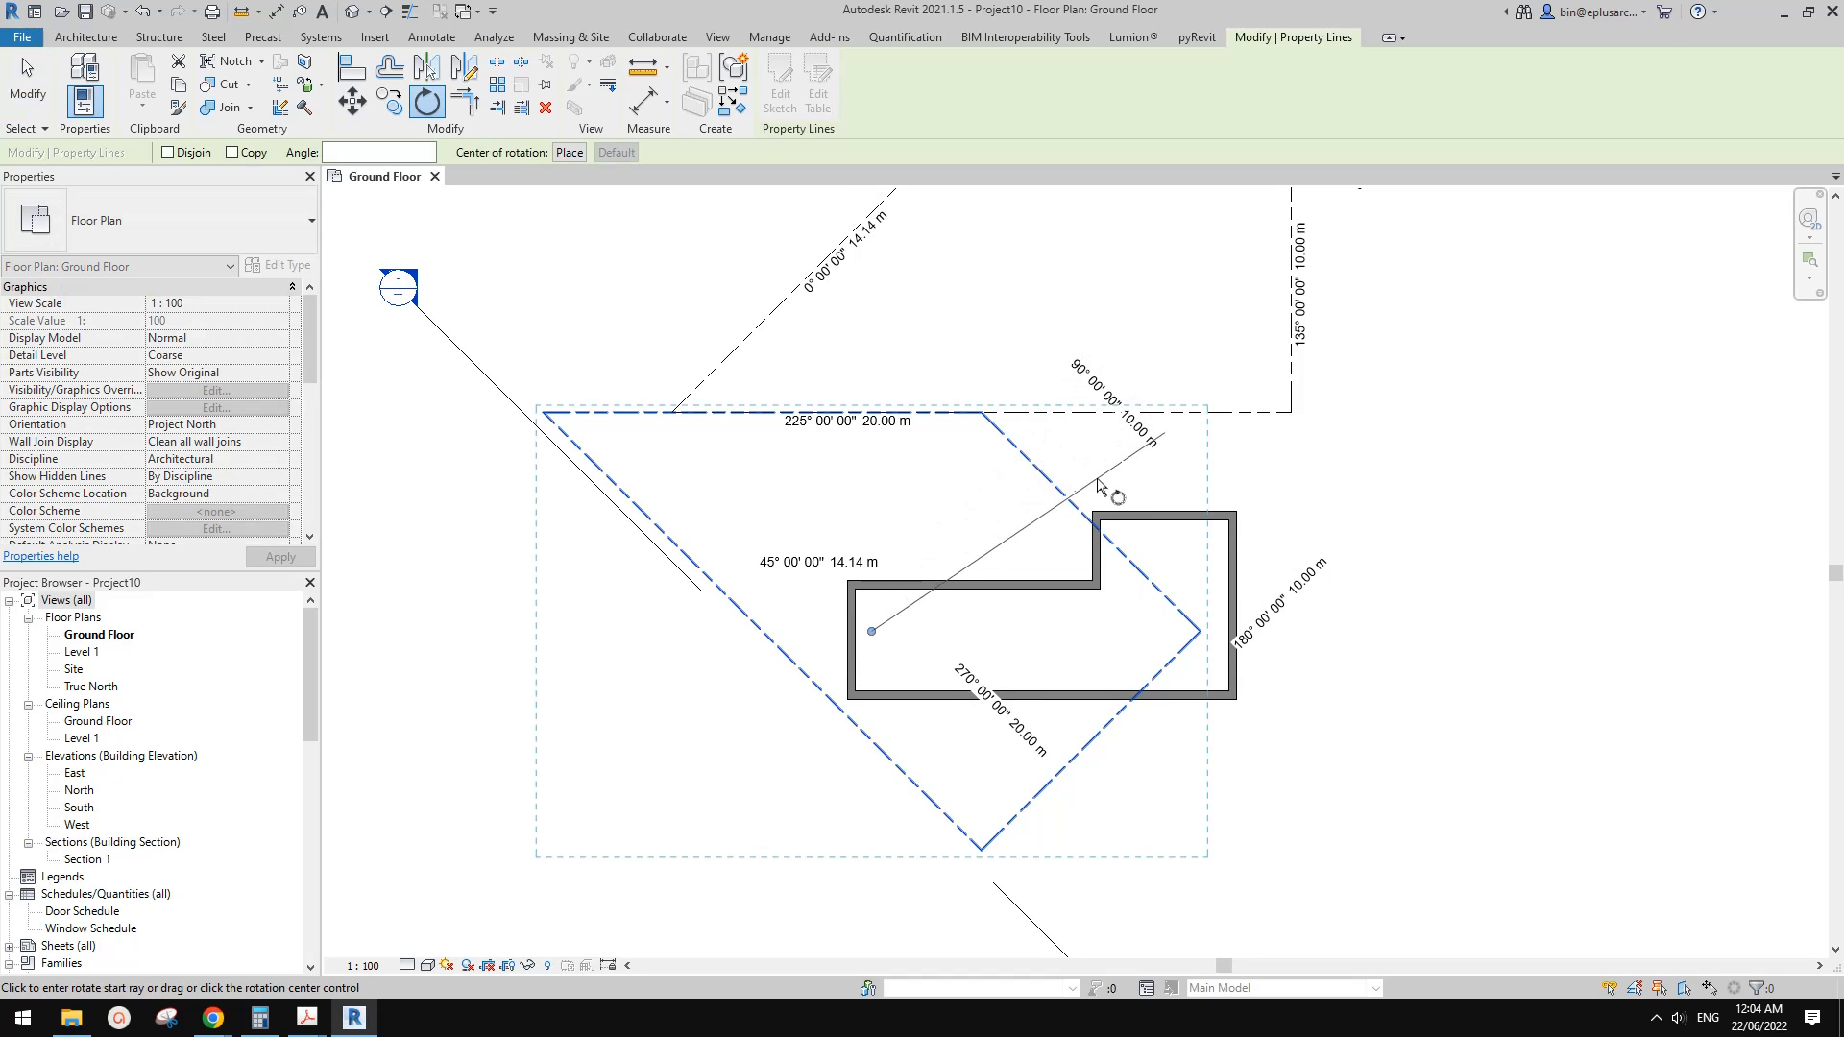
key(space)
click(980, 412)
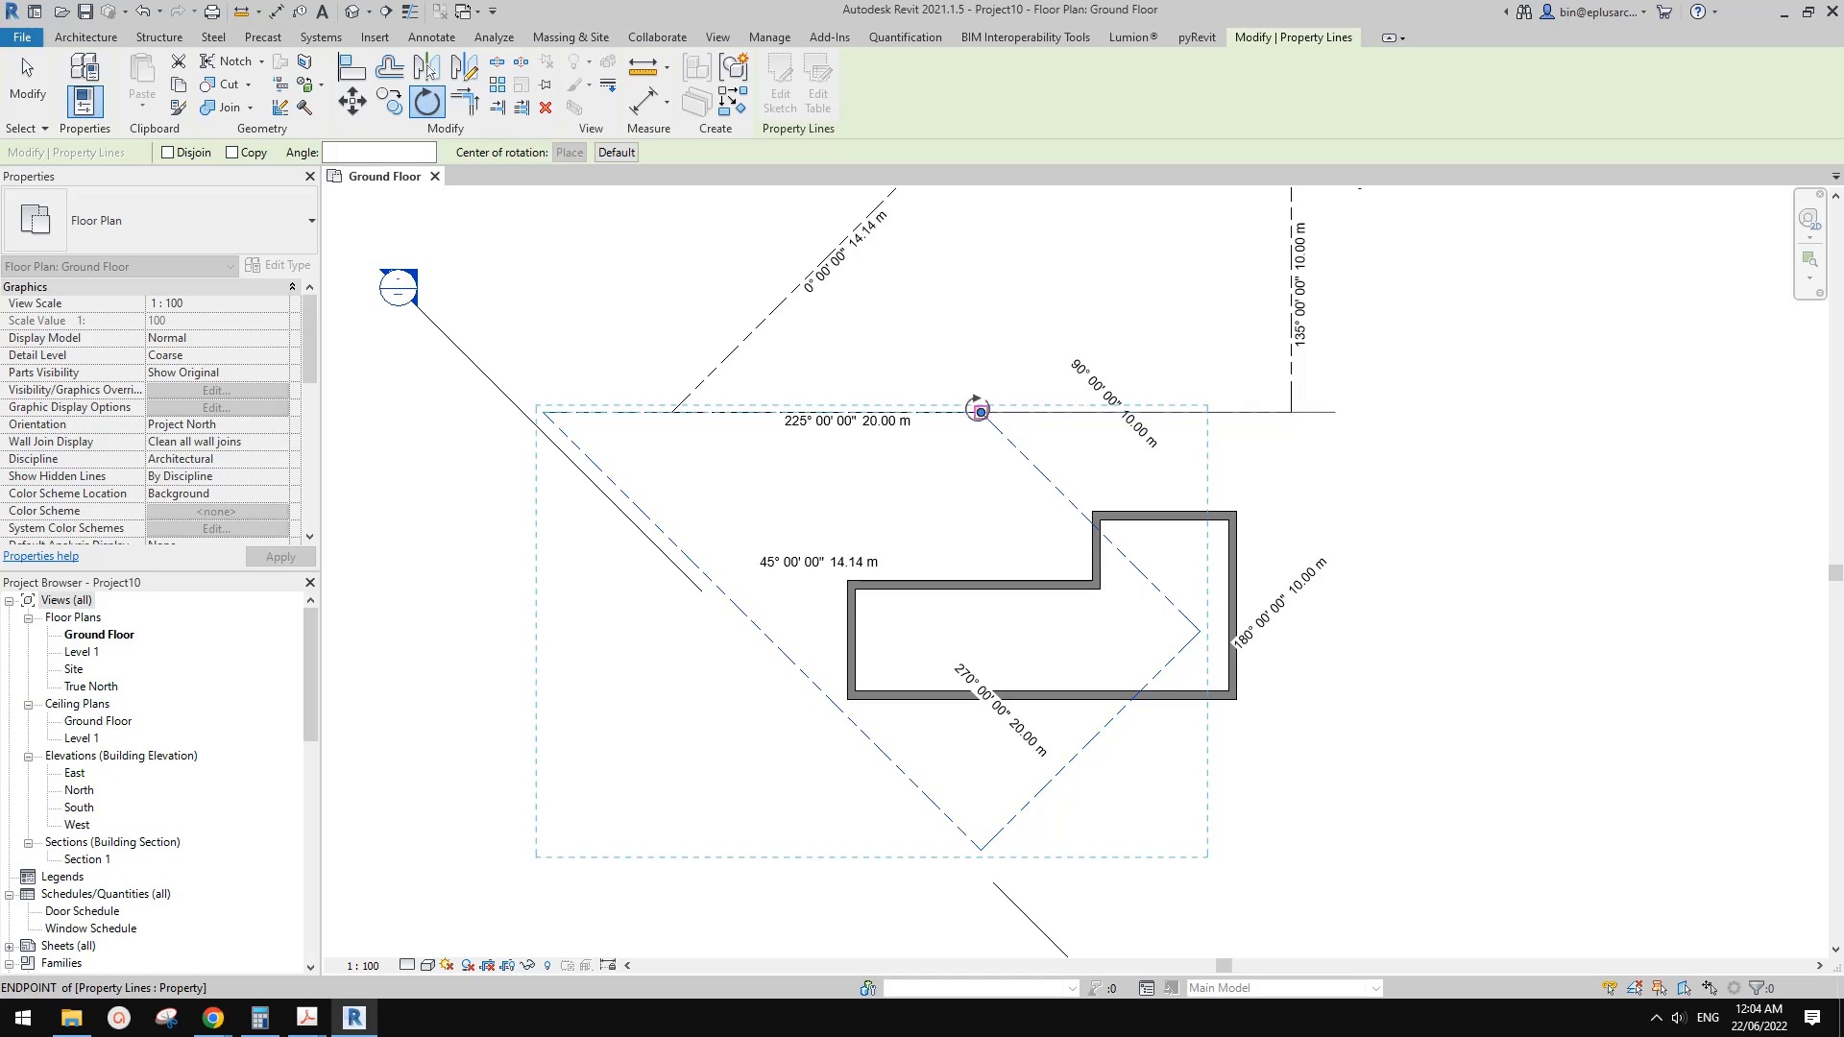
click(1068, 501)
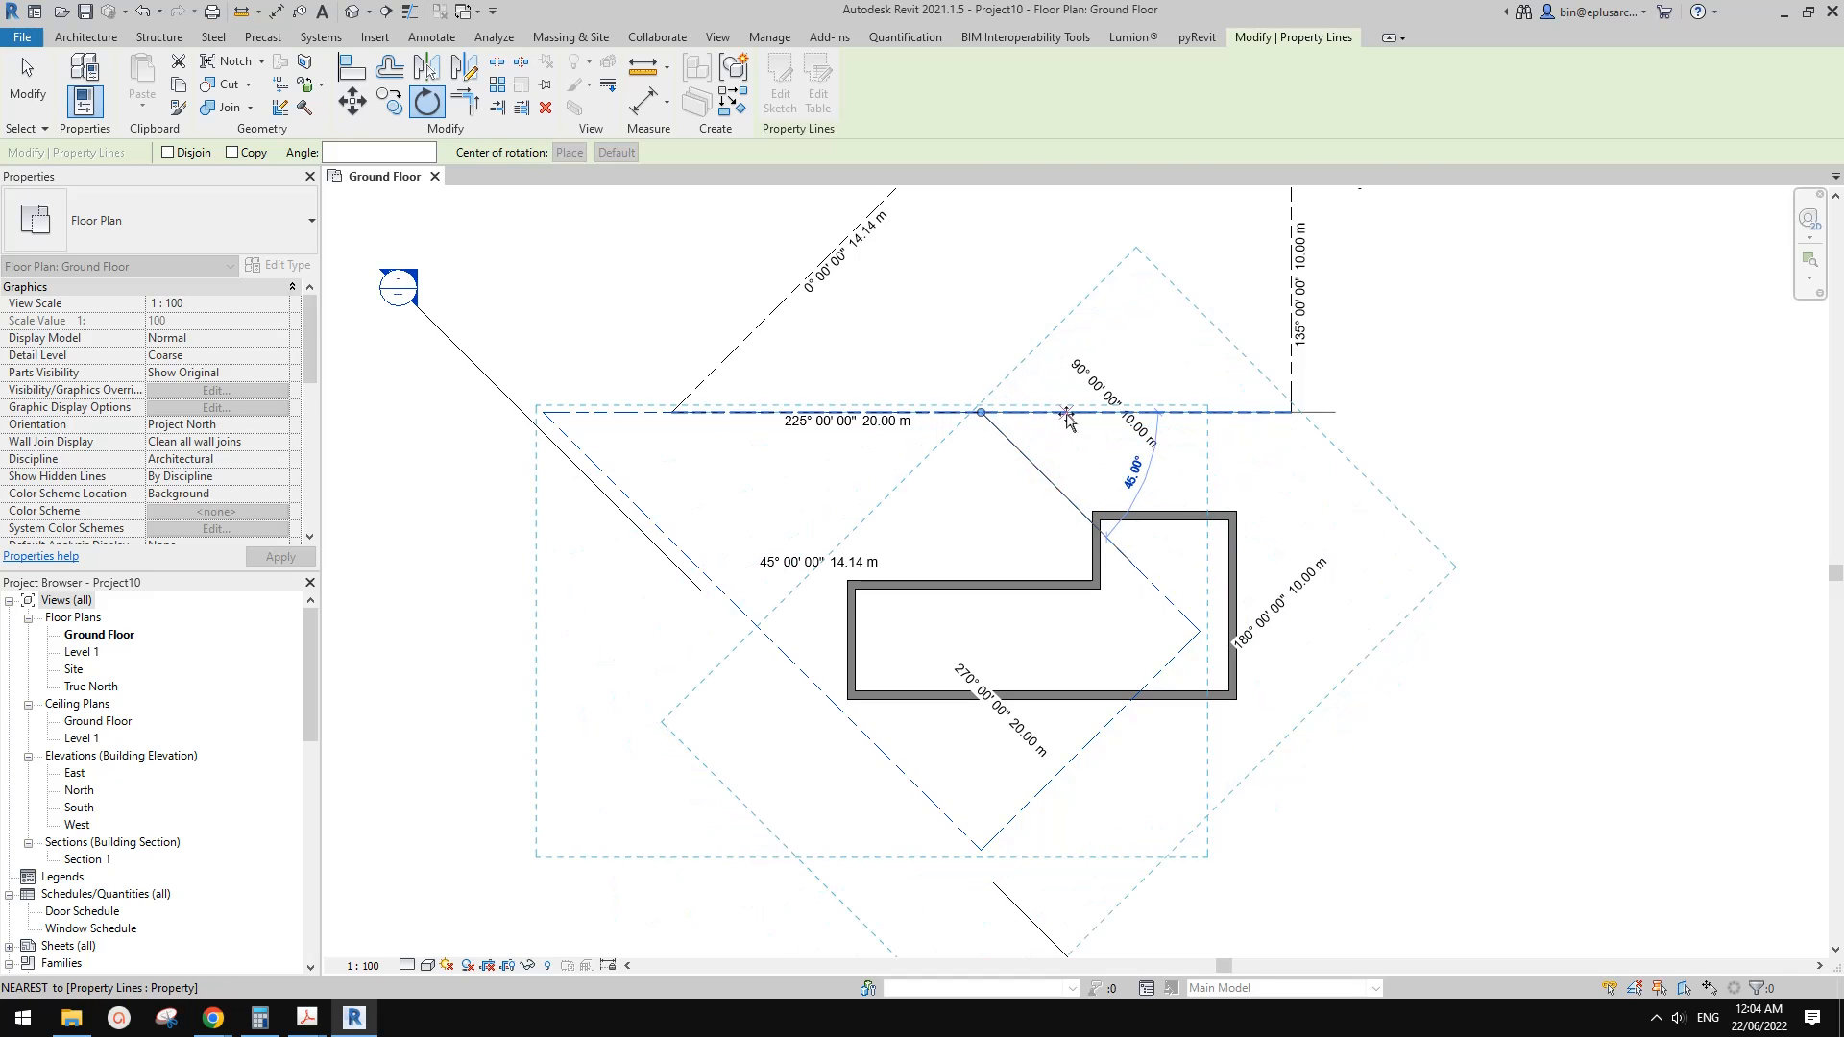
click(1066, 413)
scroll(1110, 440, down, 1)
click(1335, 465)
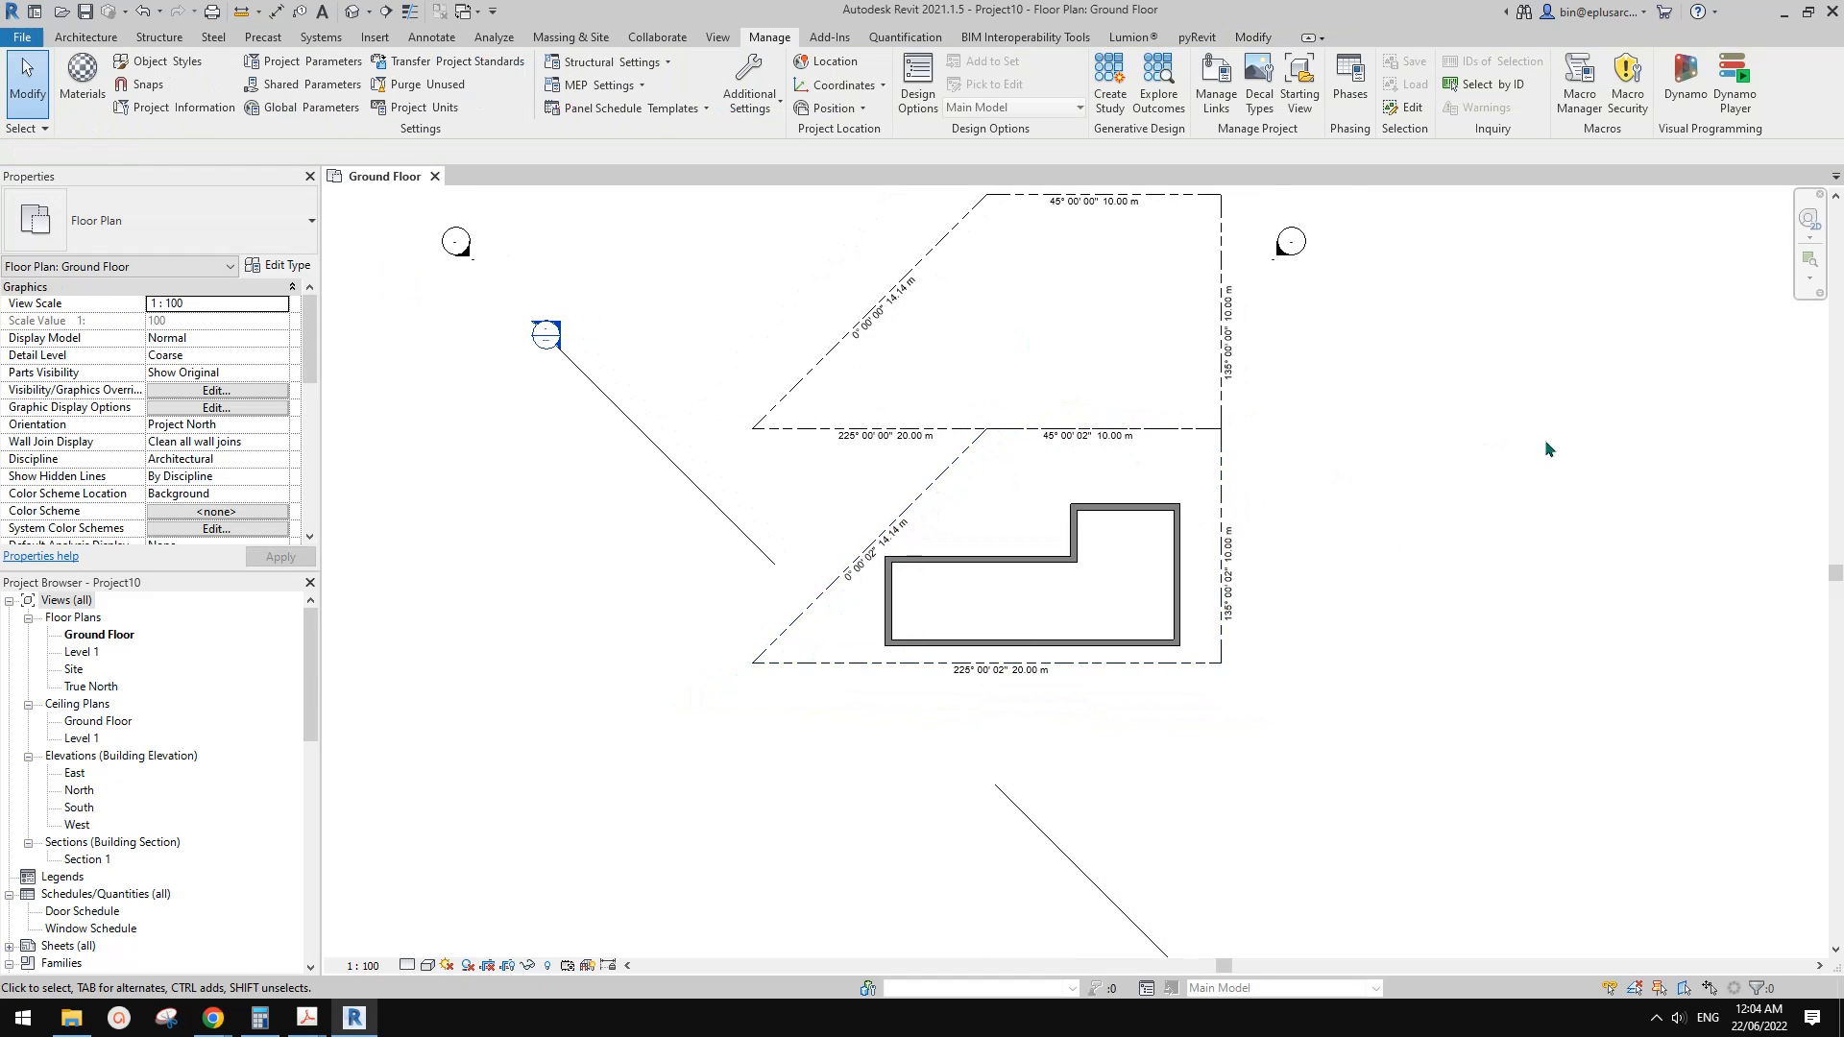
Switch the Ground Floor view's orientation to True North to check the rotated boundary, and return it to Project North
mouse_move(1584, 459)
middle_down()
mouse_move(1558, 497)
mouse_move(1442, 533)
middle_up()
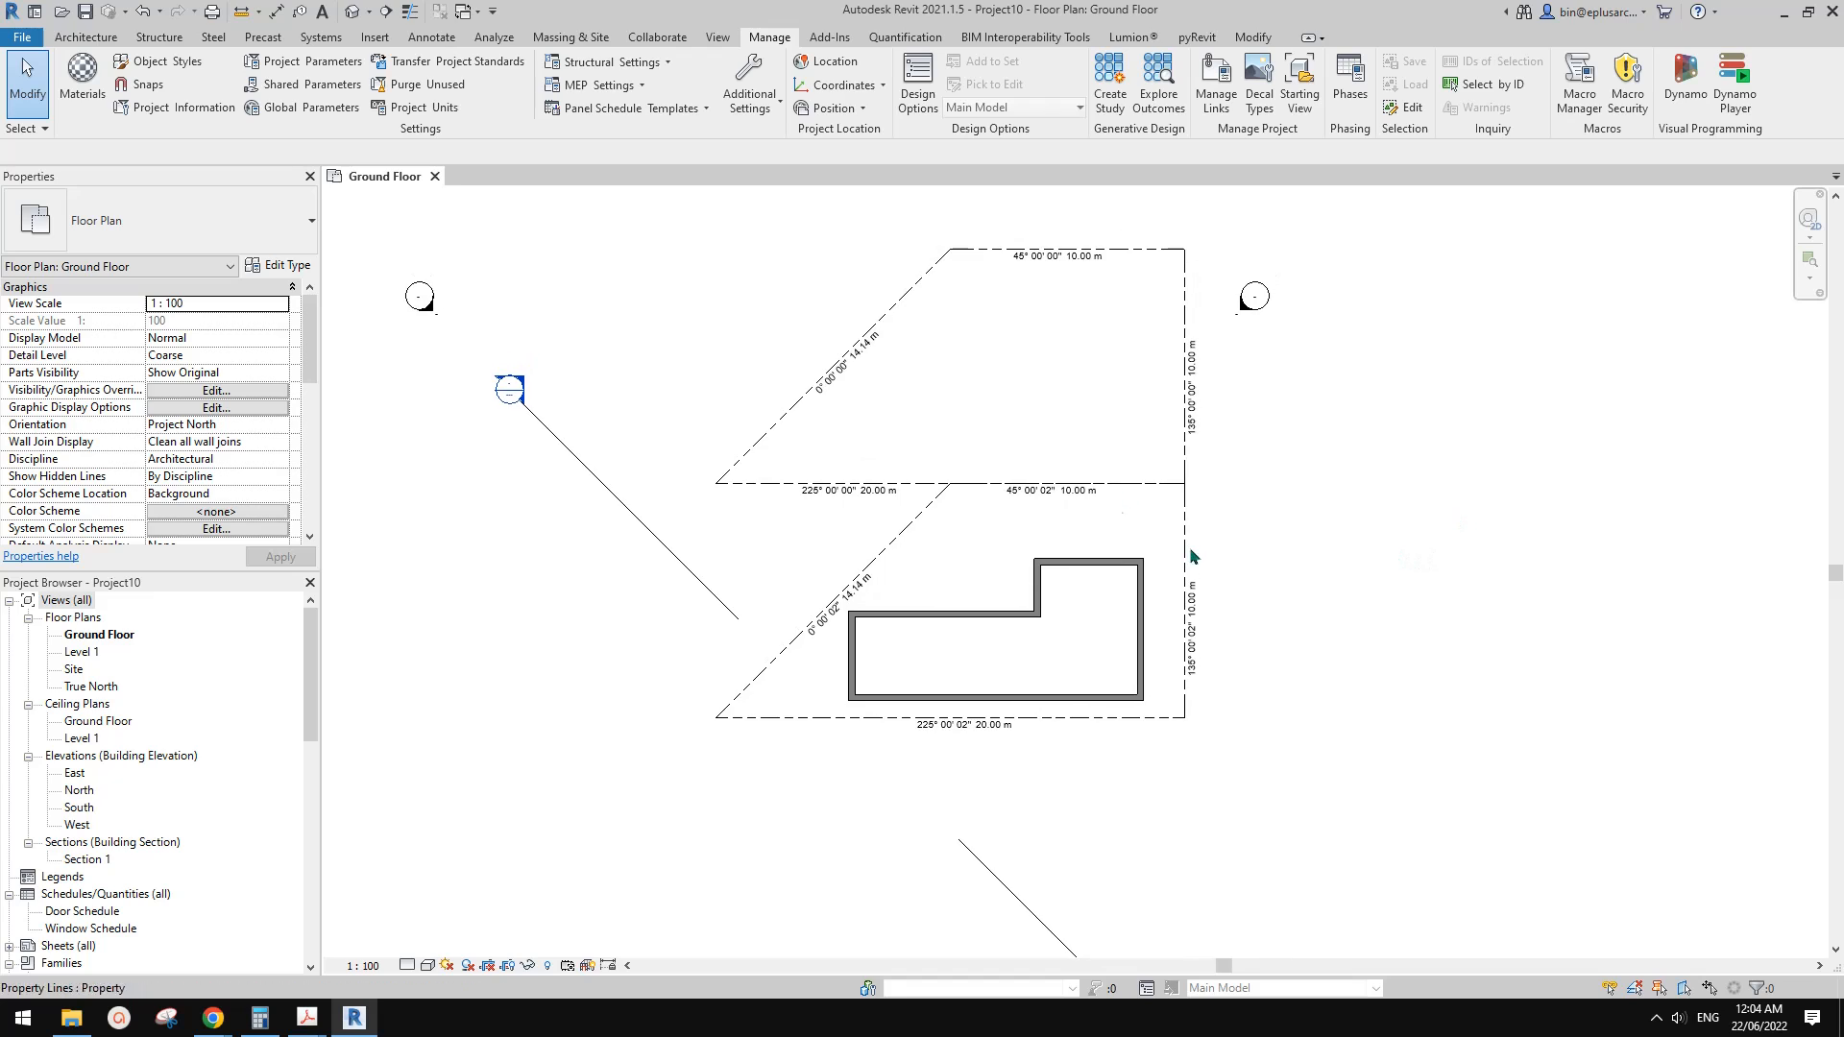
scroll(1100, 511, up, 1)
middle_drag(1142, 536, 1164, 538)
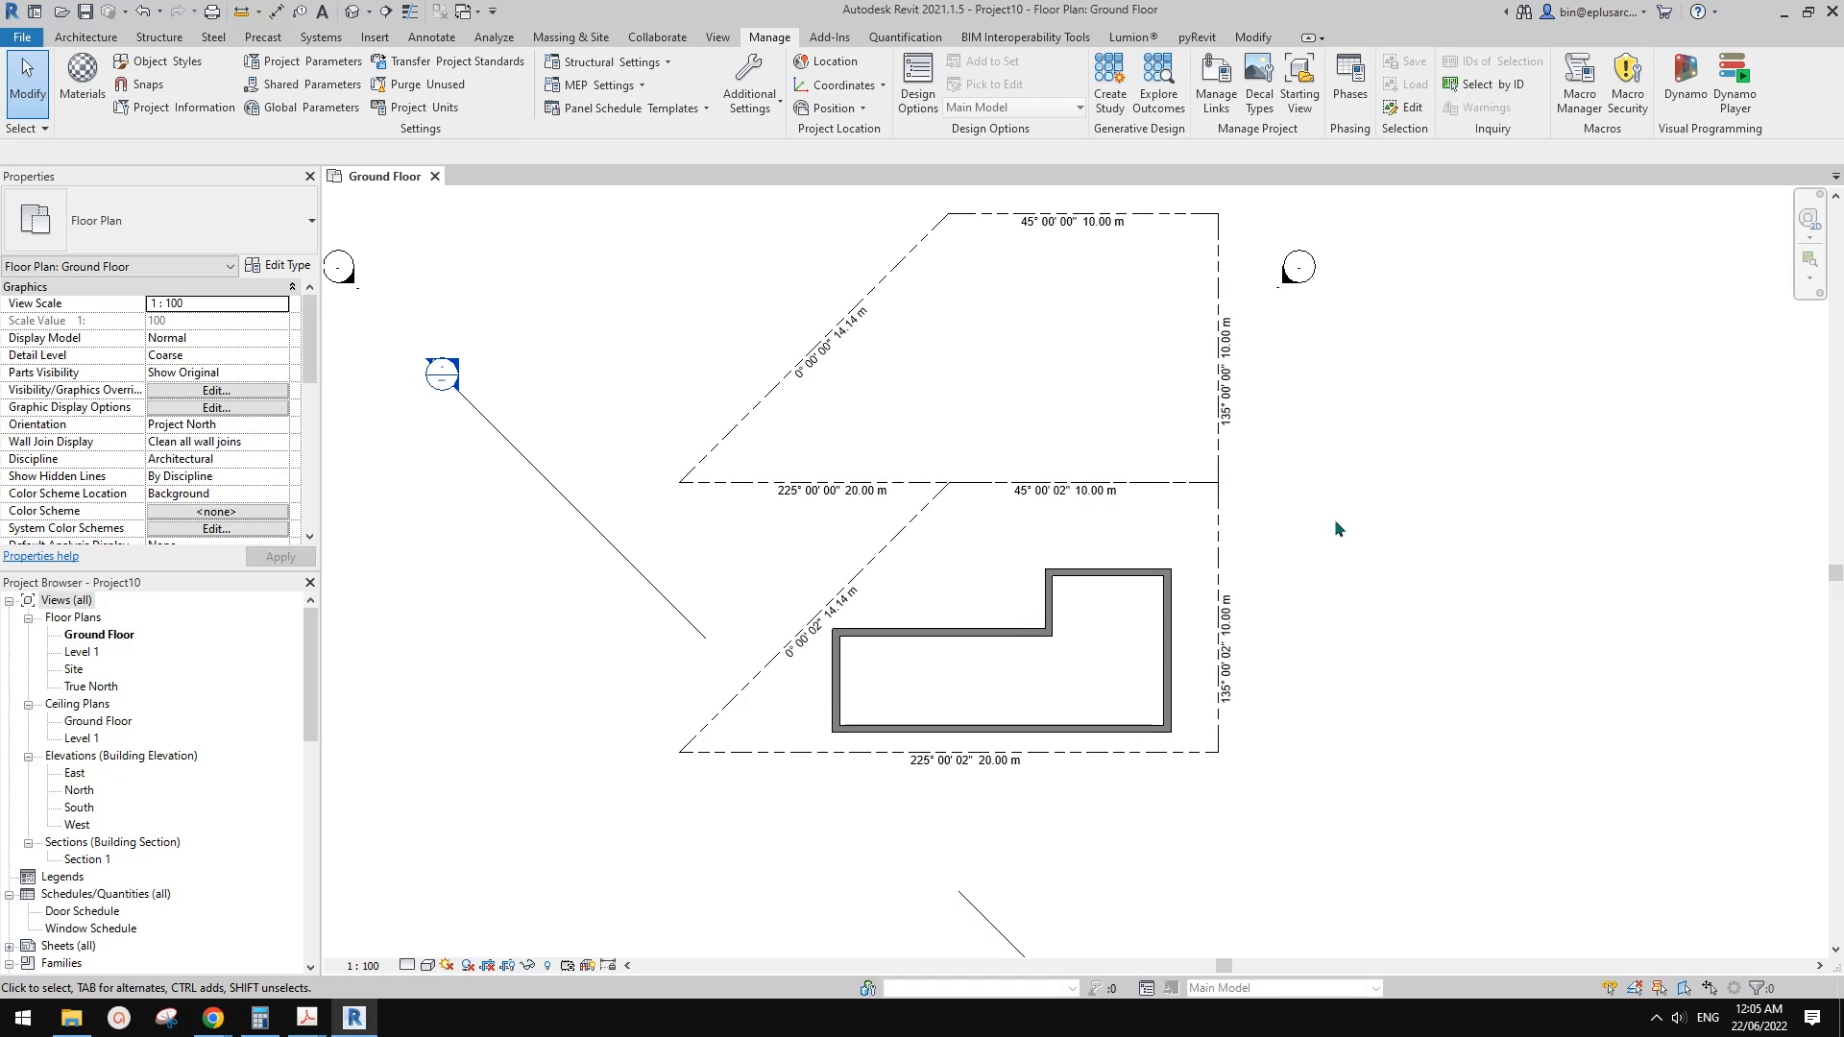
click(278, 425)
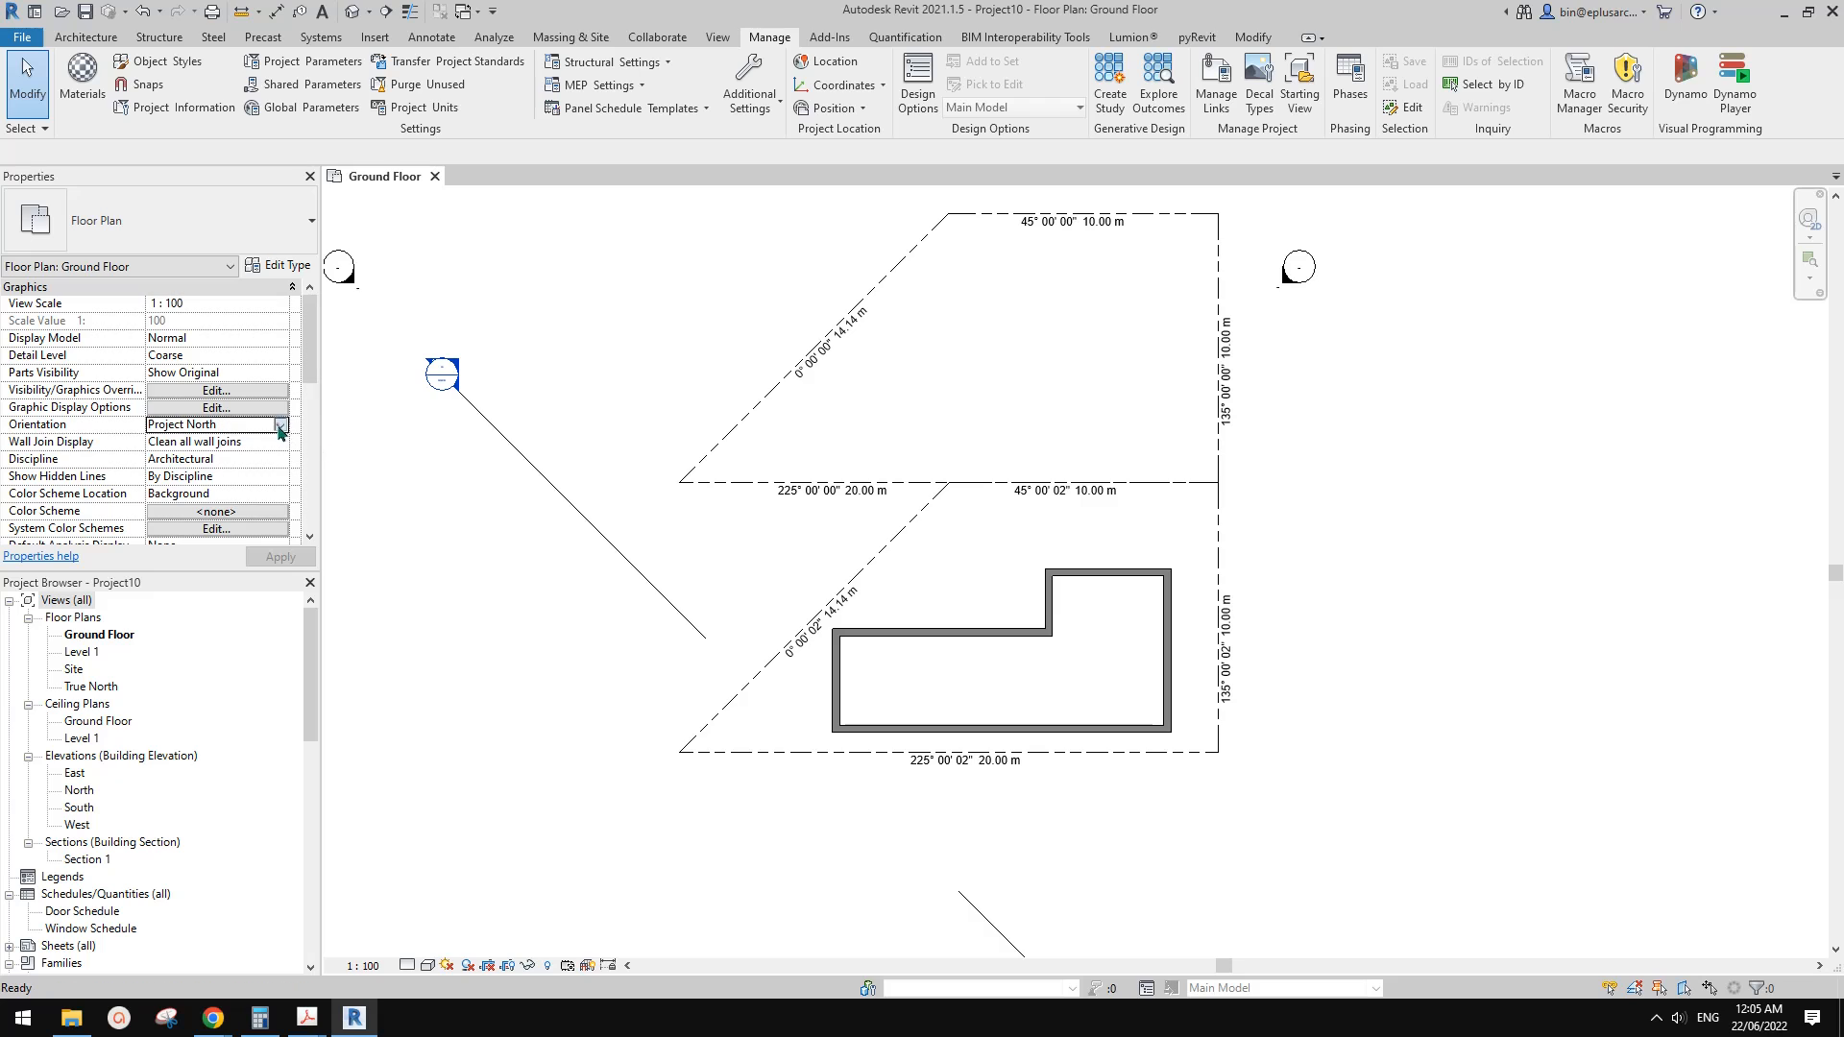
click(196, 458)
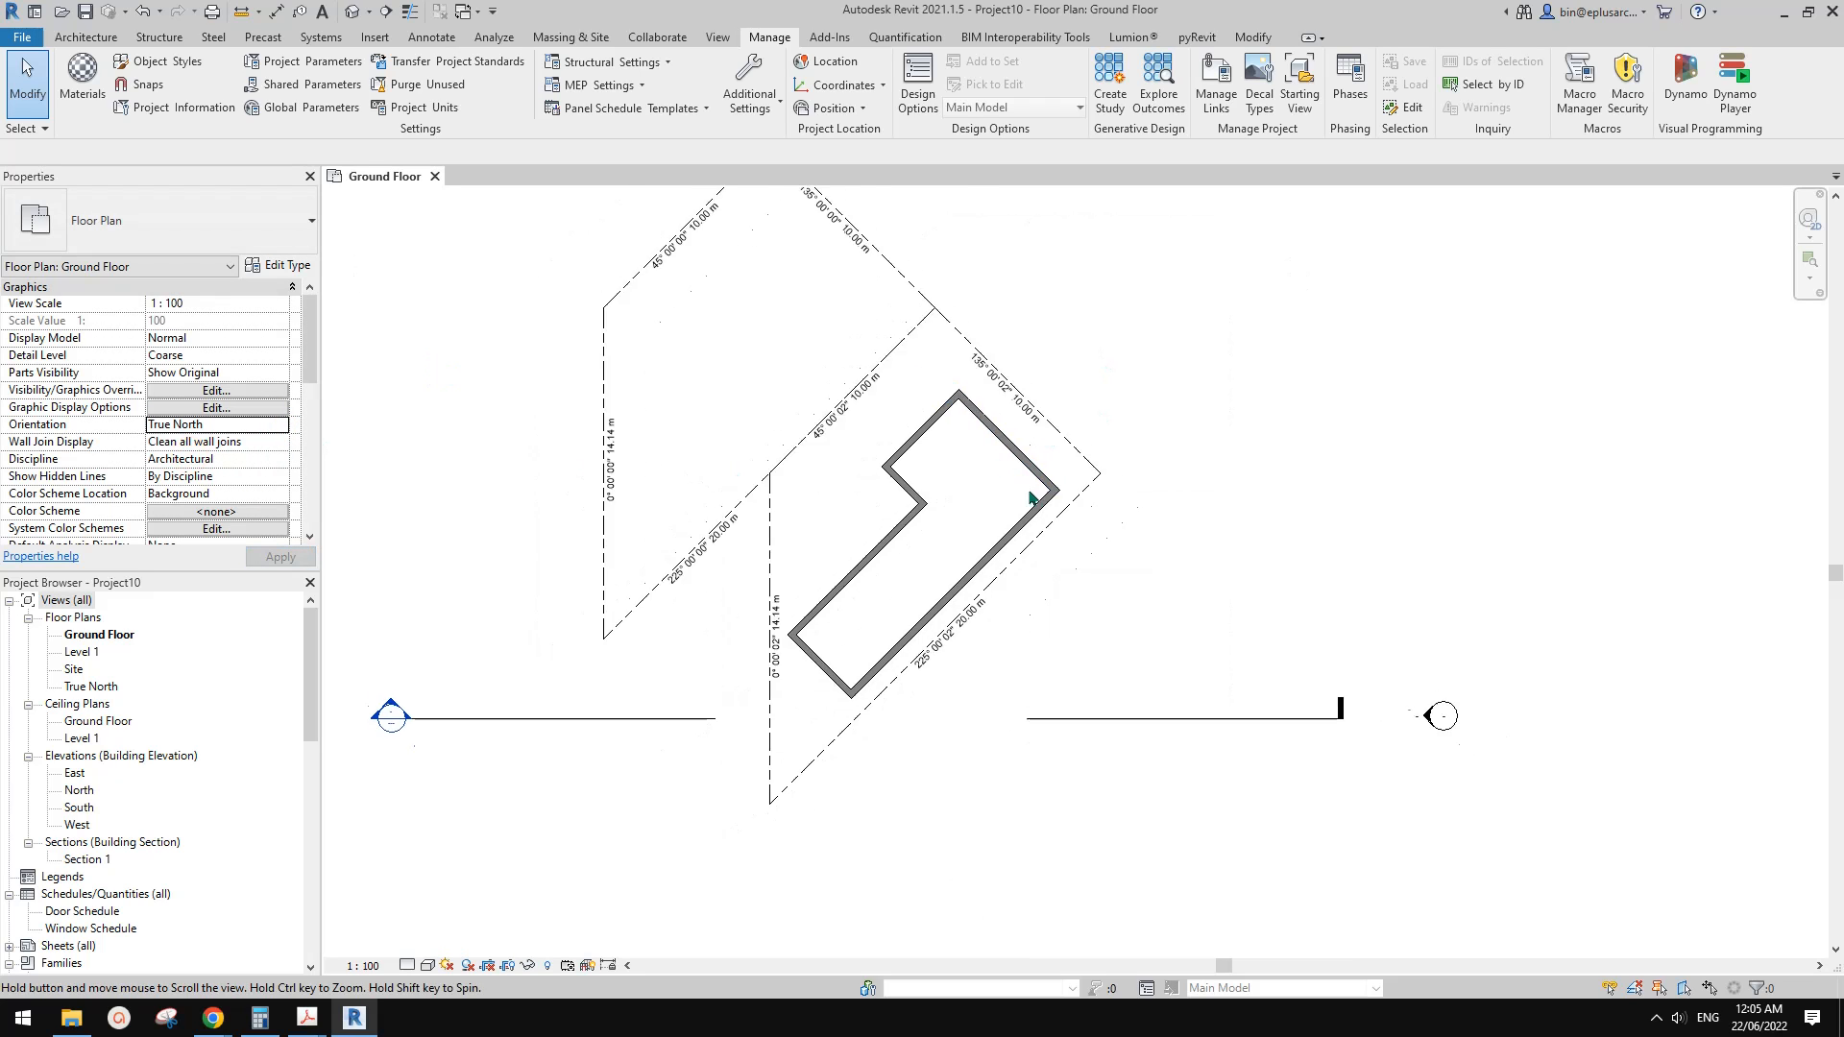
click(289, 425)
click(196, 441)
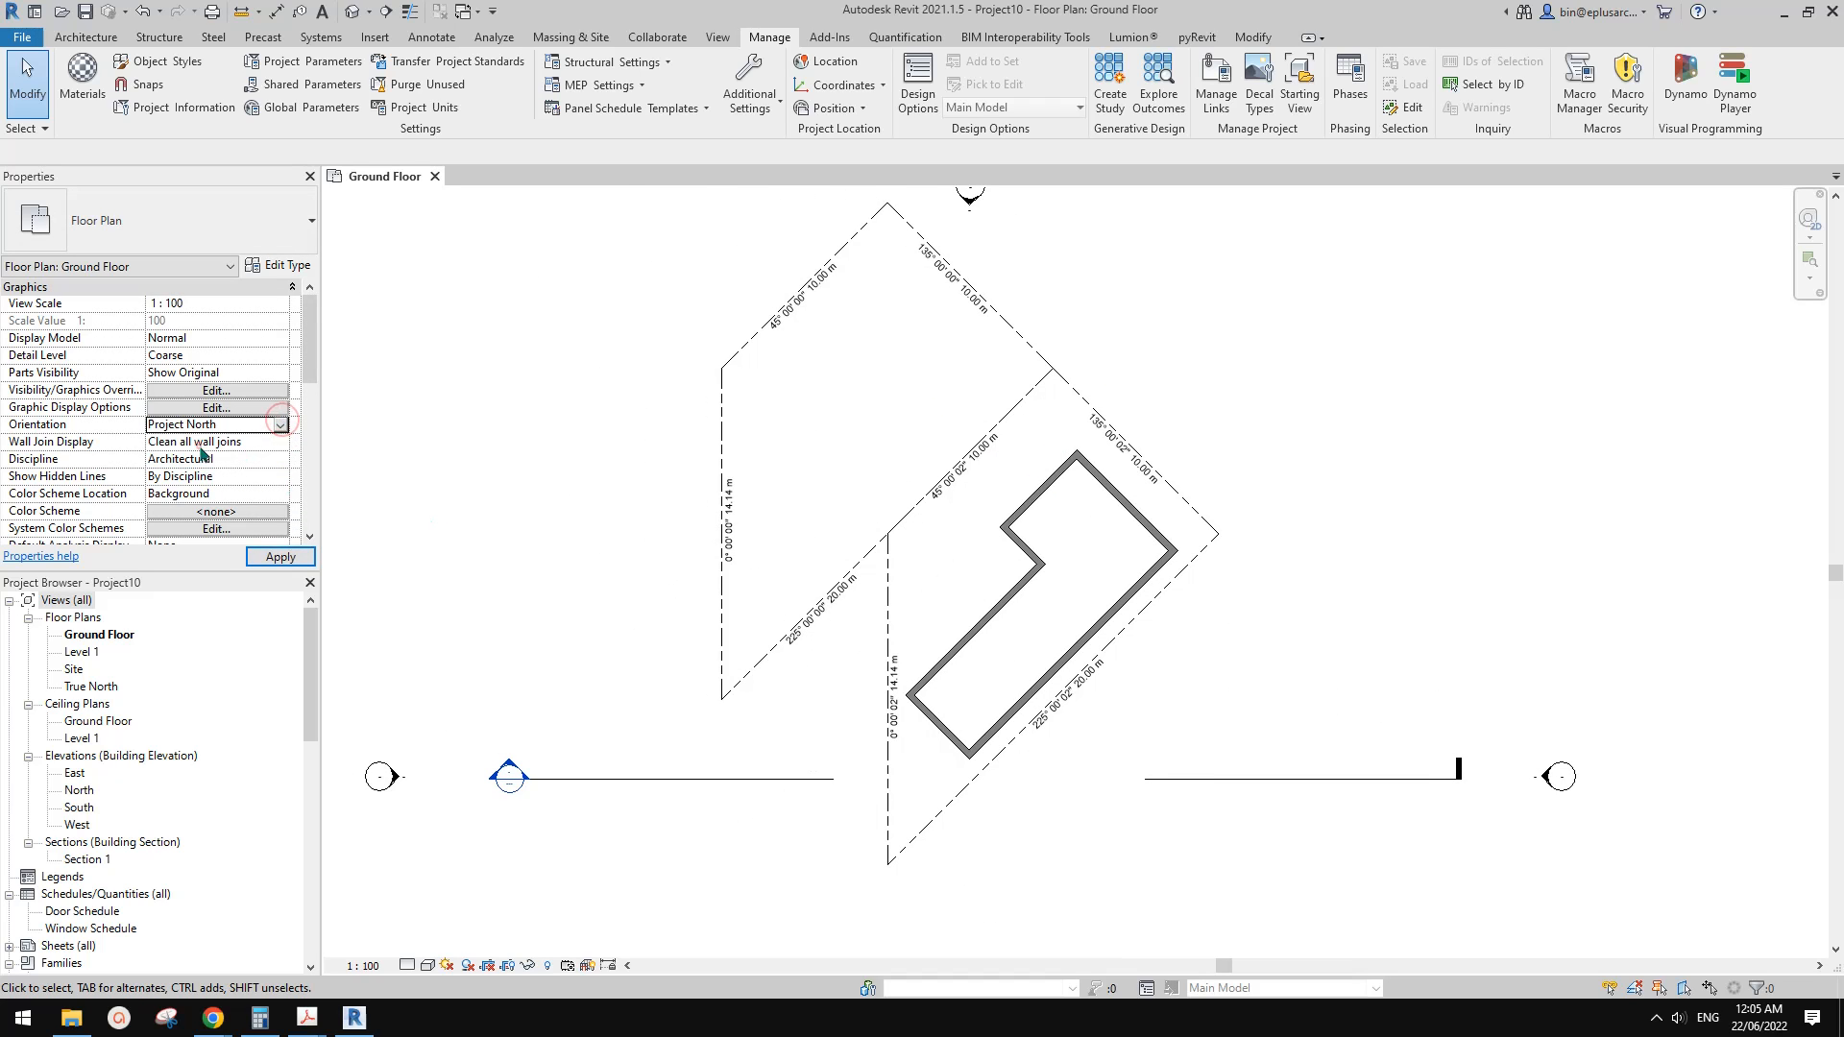
Examine the bearing tags along the rotated boundary and compare their seconds with those on the adjoining boundary
scroll(939, 672, up, 3)
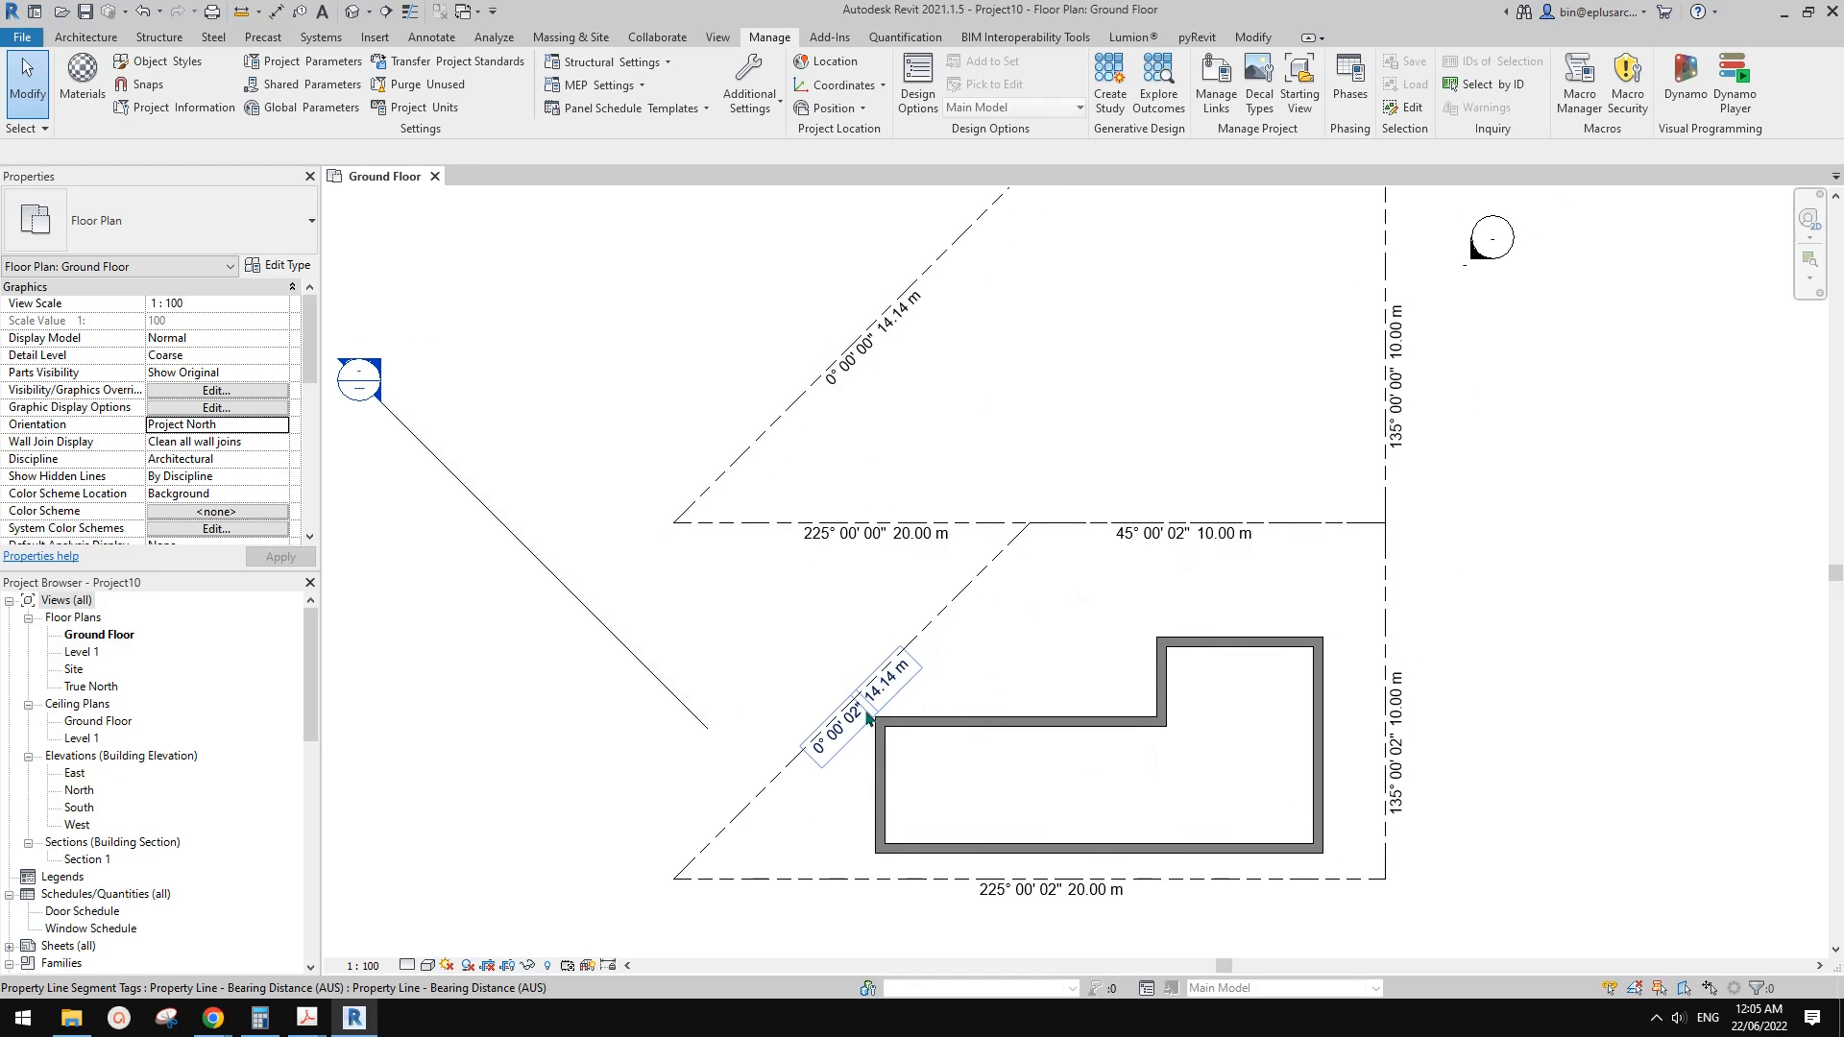
scroll(1441, 517, up, 5)
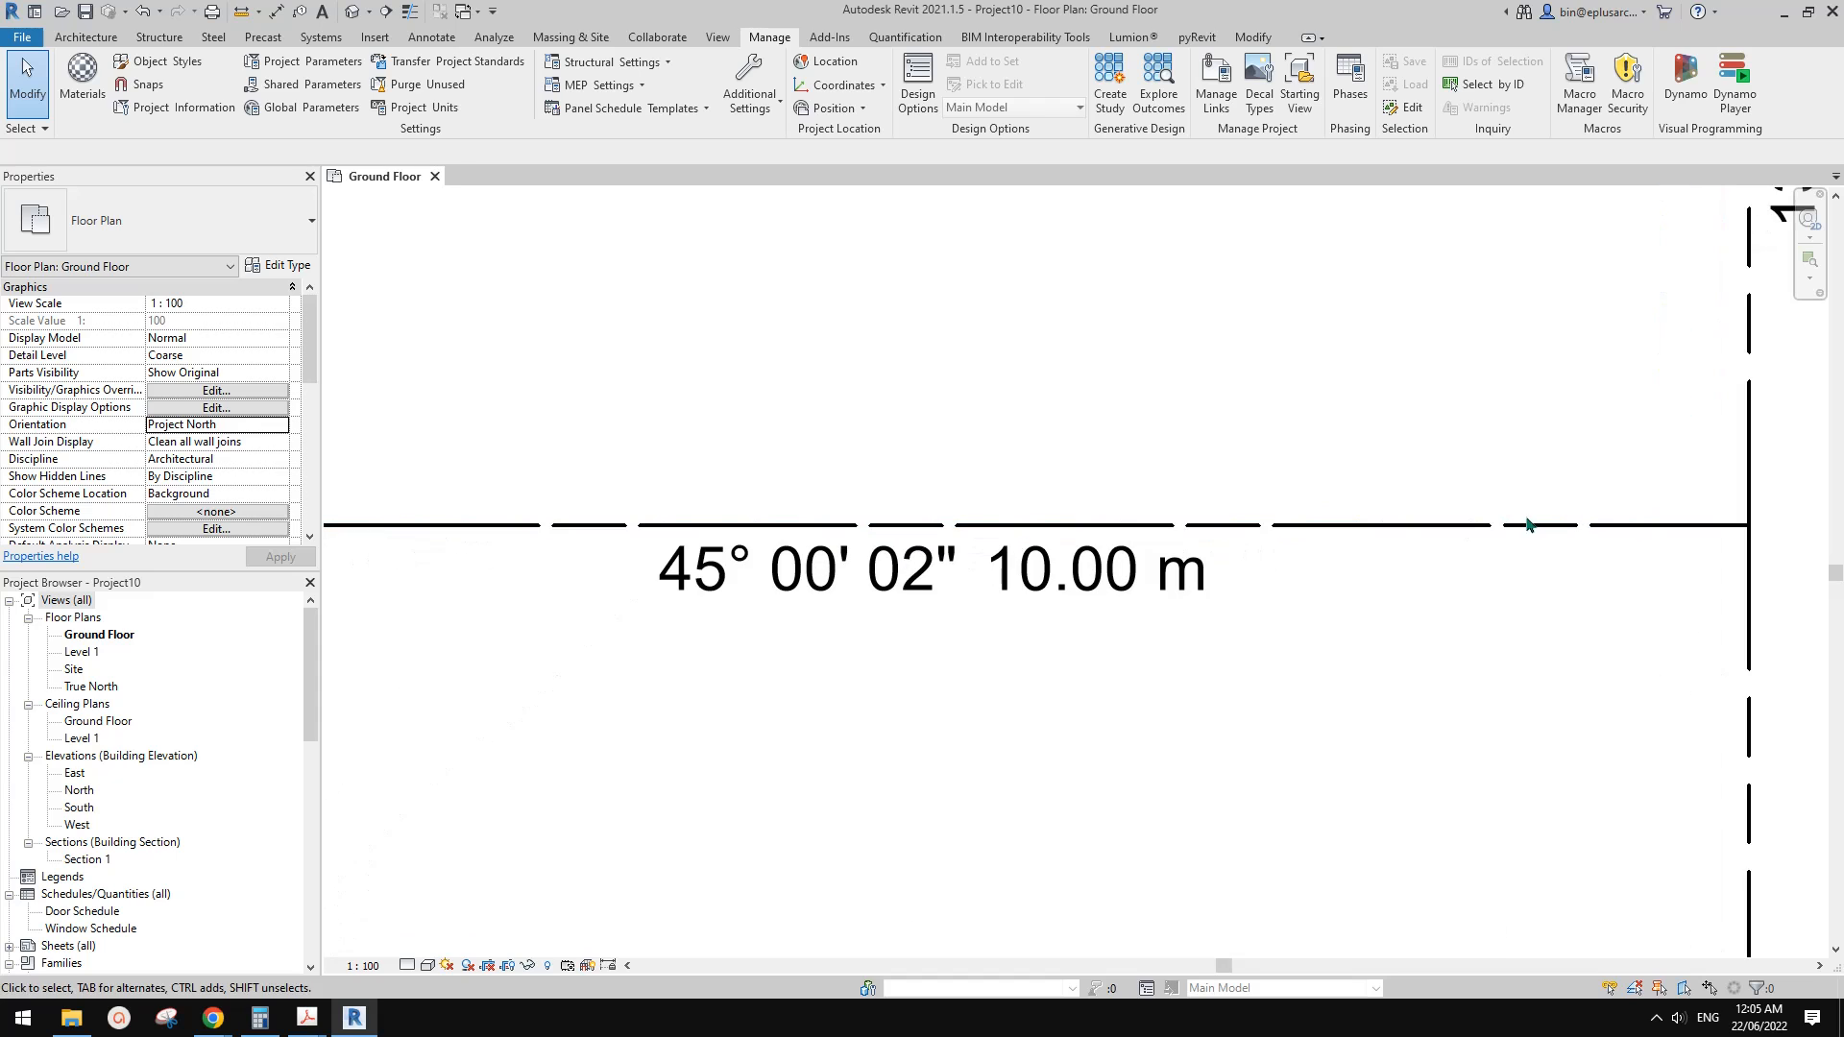
scroll(1201, 557, down, 4)
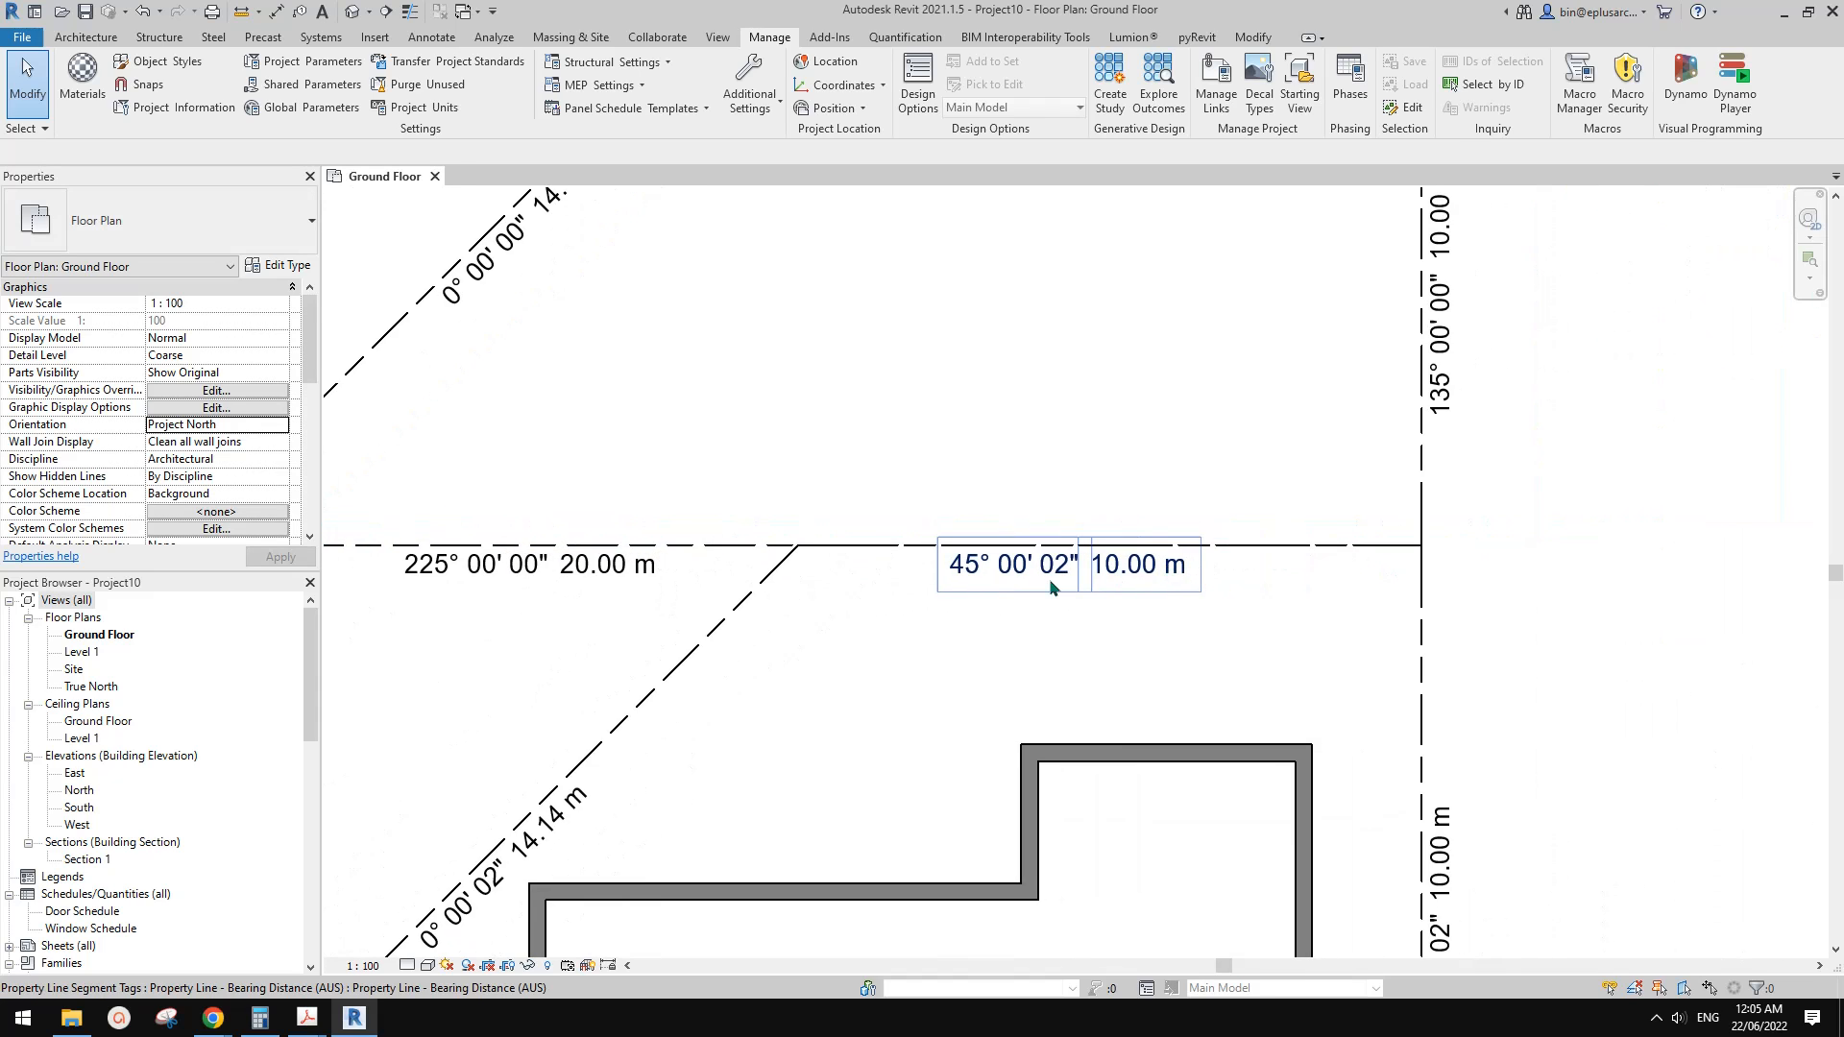
scroll(1104, 567, down, 2)
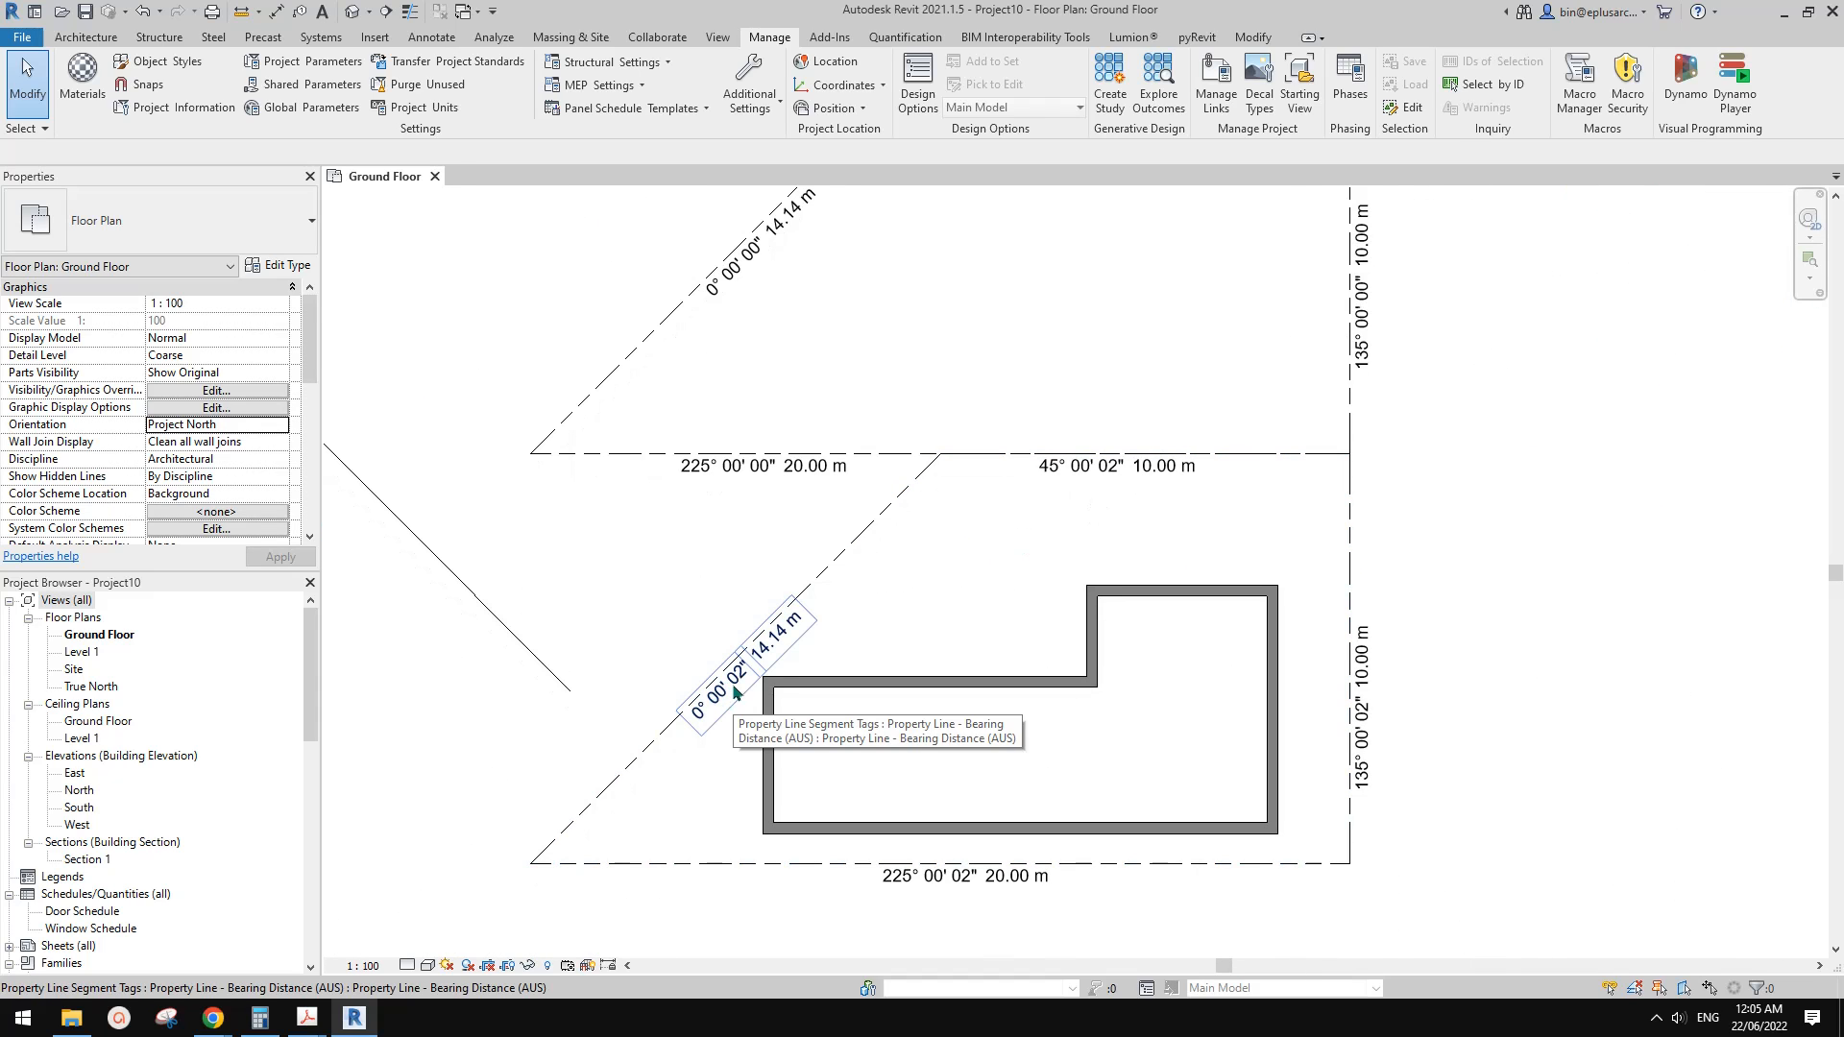
scroll(1214, 792, up, 2)
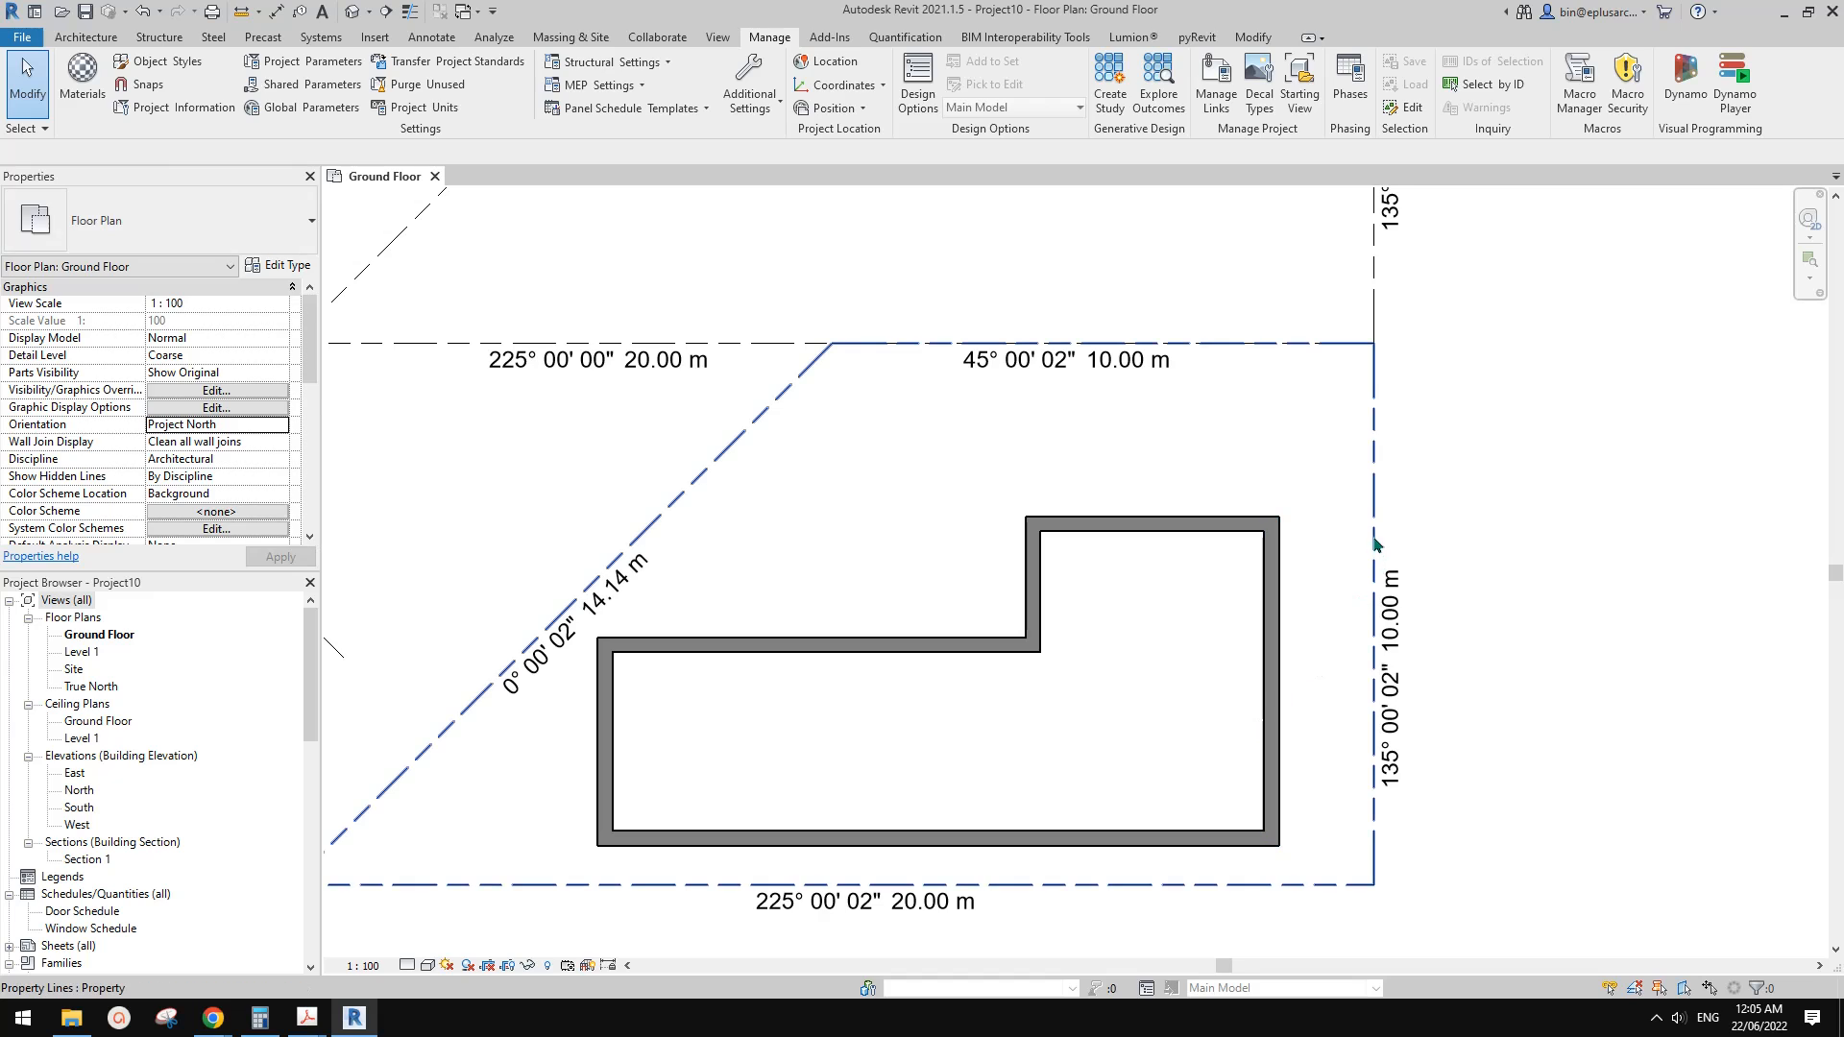
click(1376, 544)
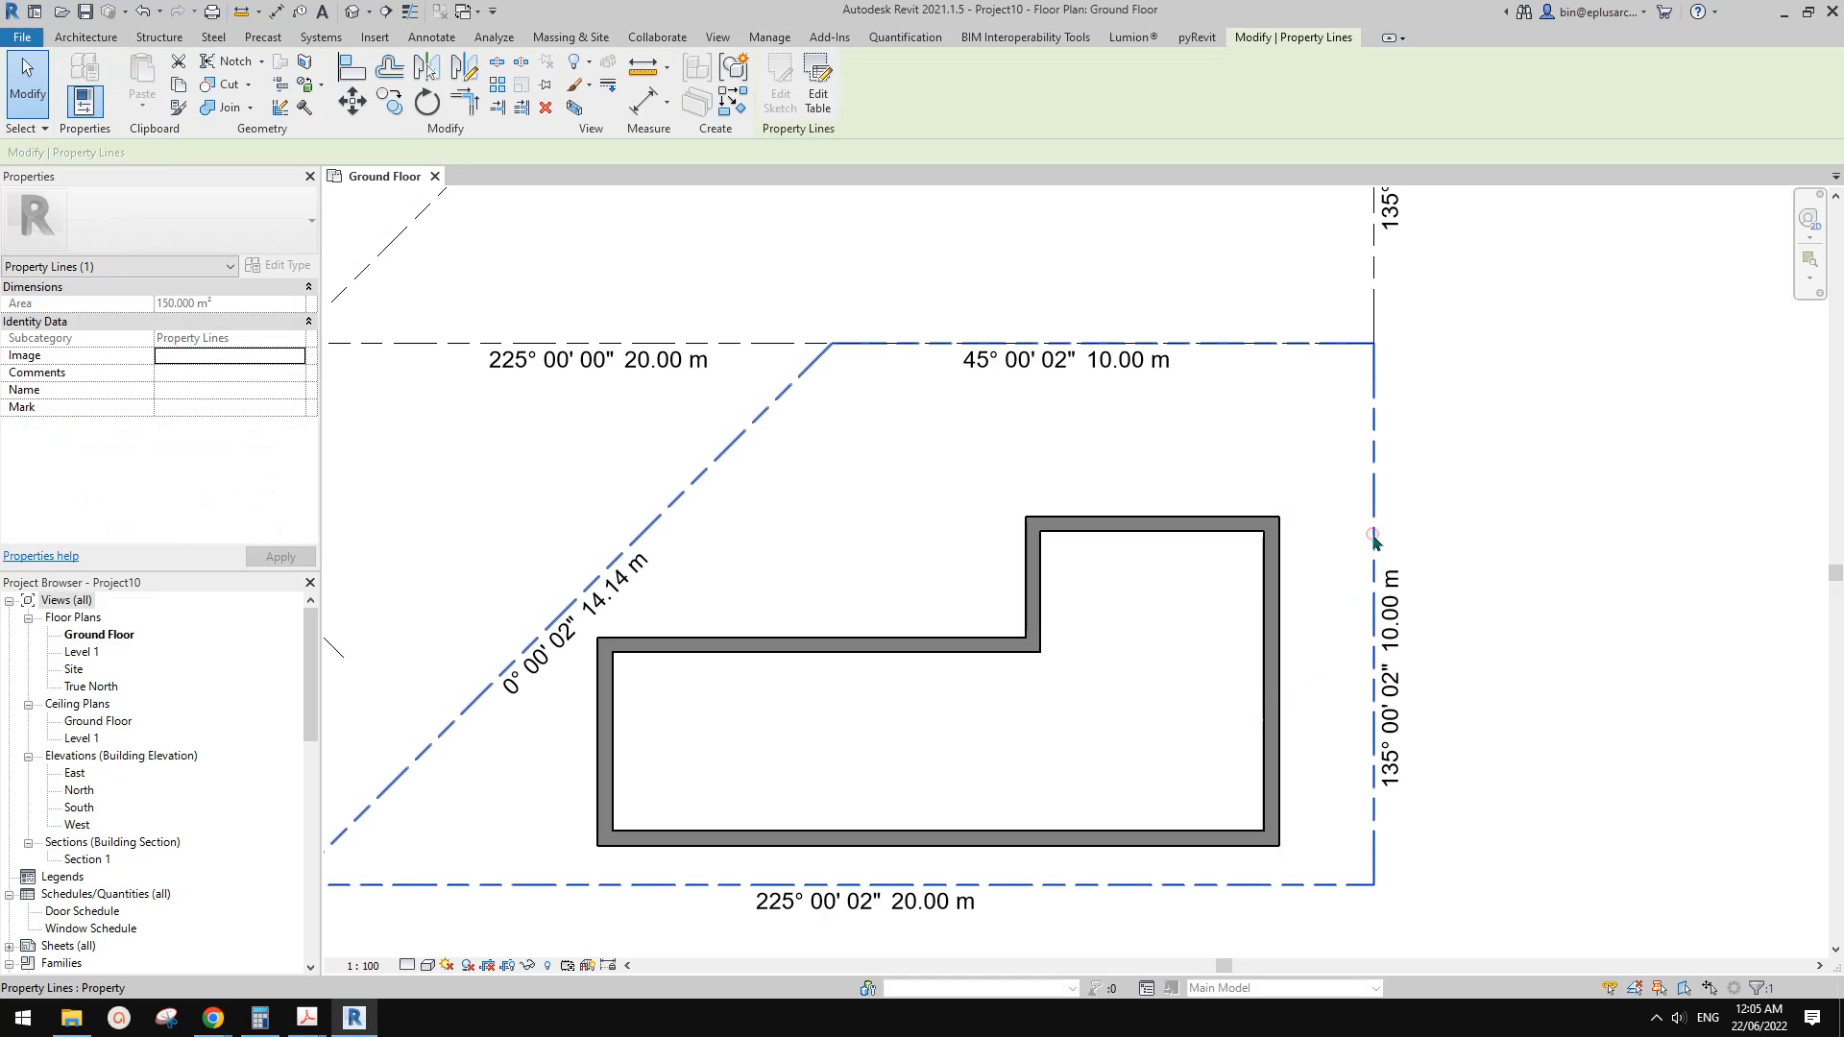
click(1107, 436)
scroll(1095, 444, down, 2)
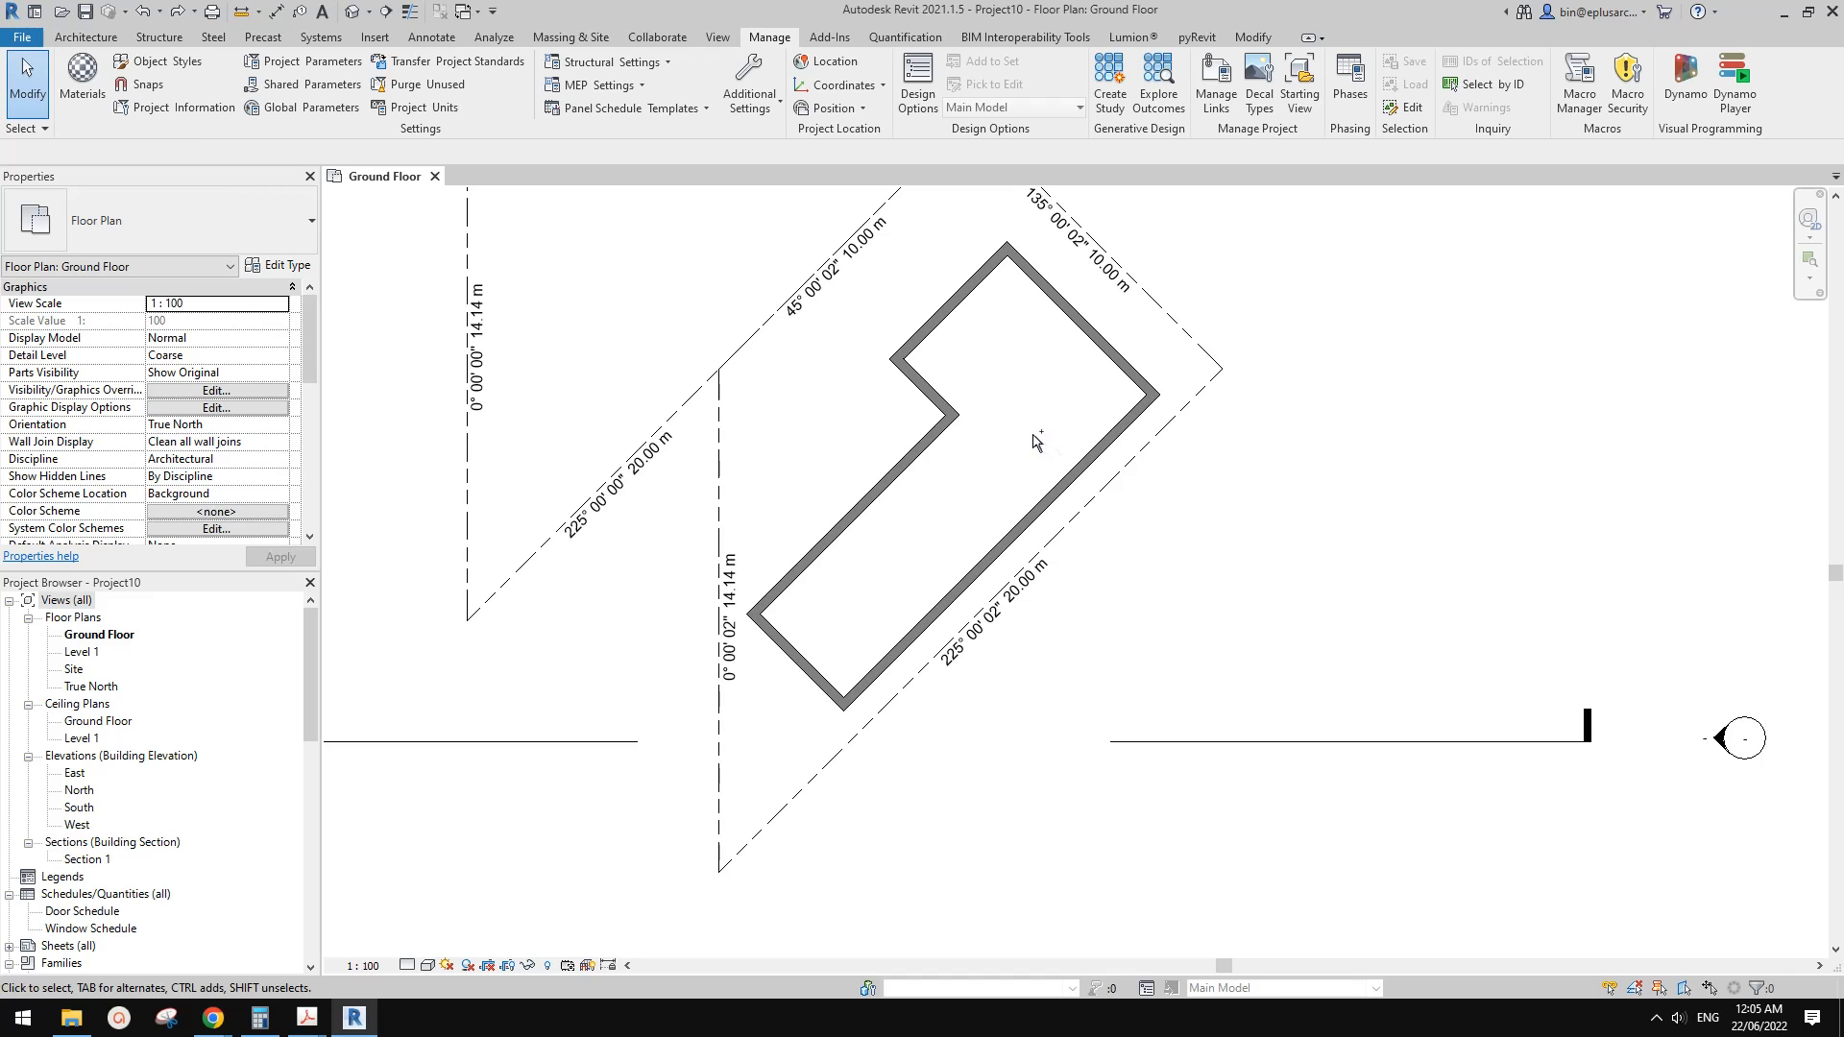
Undo the view orientation changes and the last rotation of the boundary around the building
key(ctrl+z)
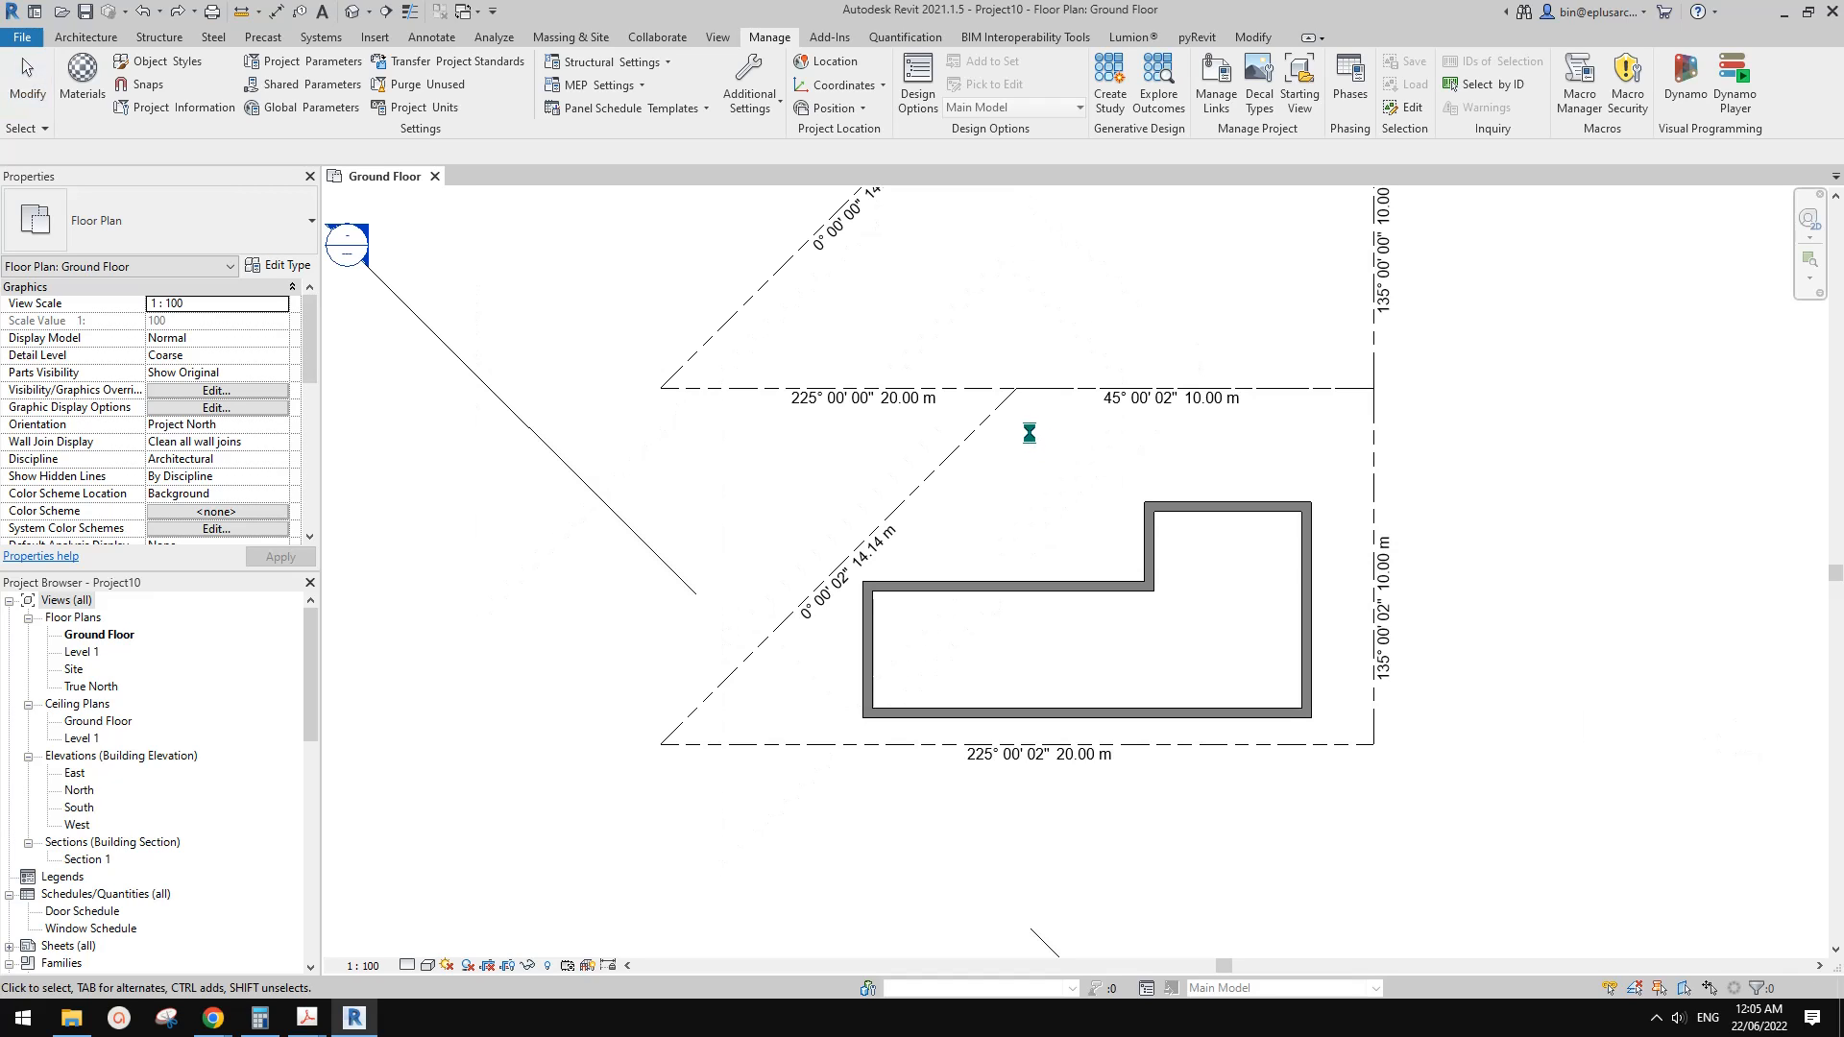
key(ctrl+z)
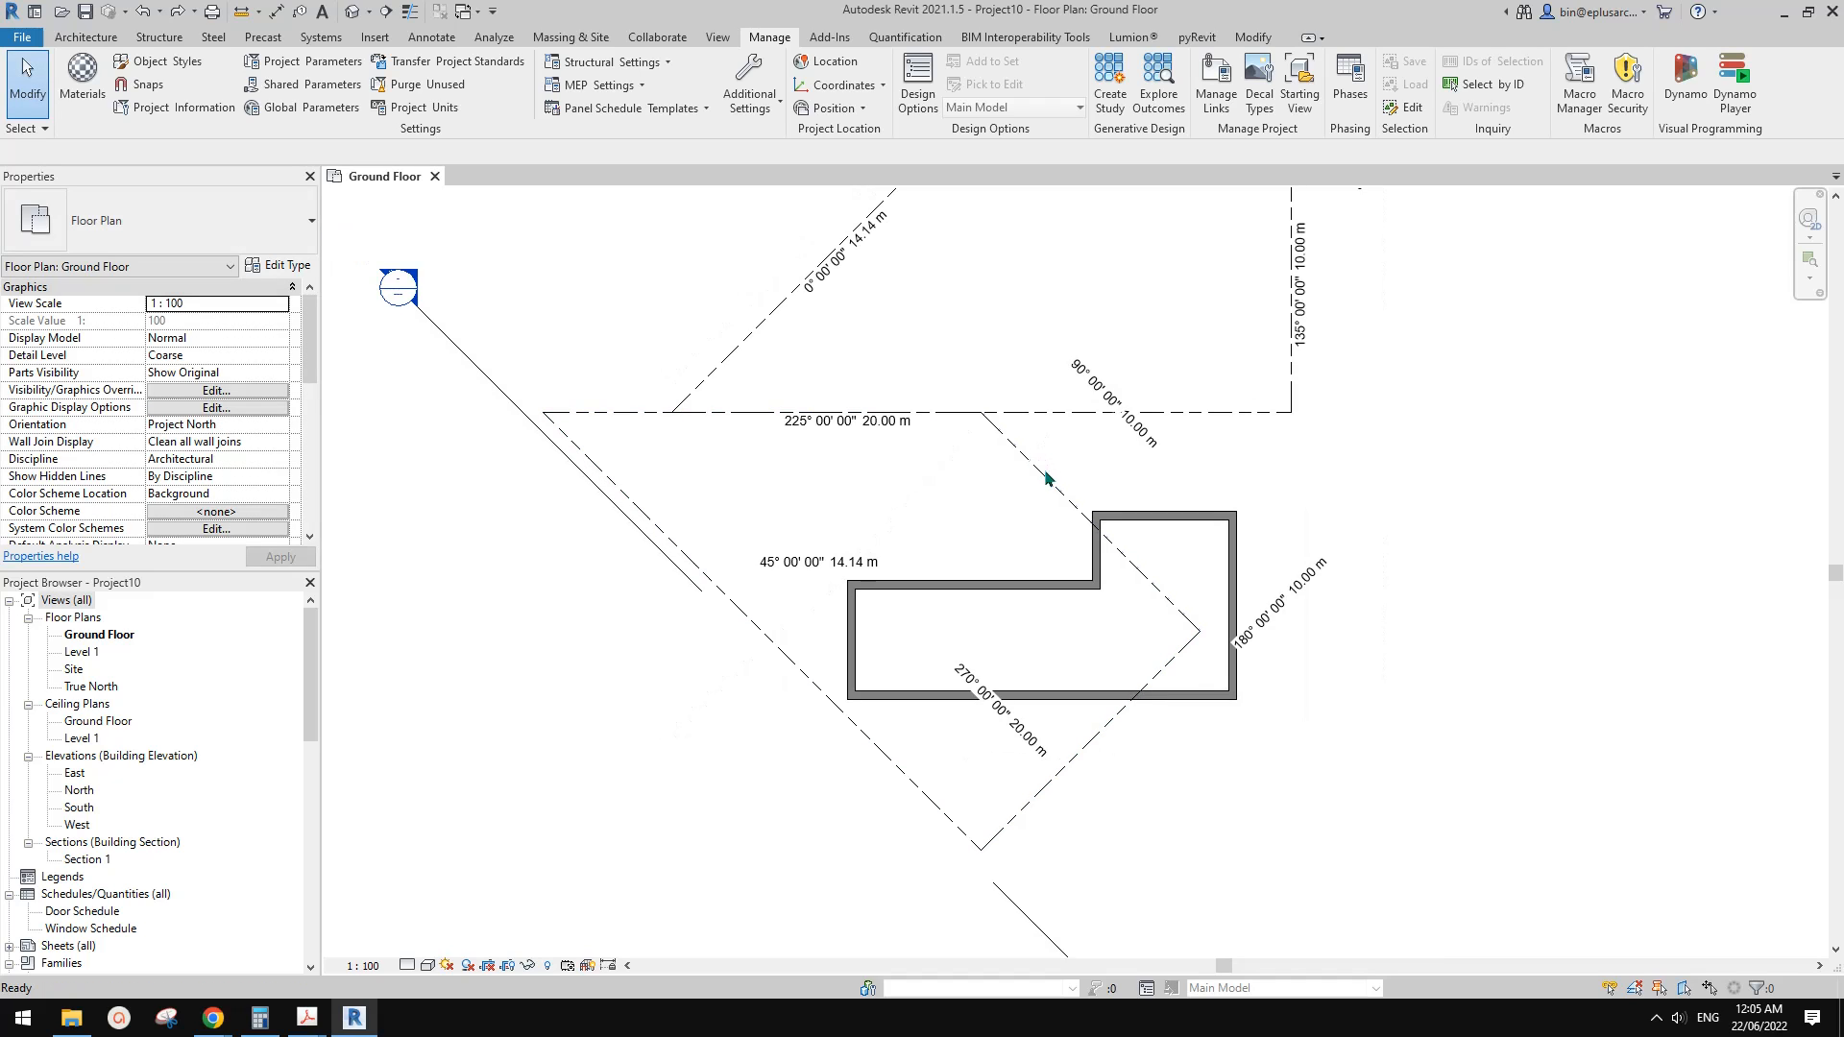
Rotate the angled boundary about its corner on the adjoining boundary with endpoint snaps, bringing the far end of its 10.00 m edge onto the adjoining boundary's corner
click(1047, 471)
scroll(1038, 467, up, 1)
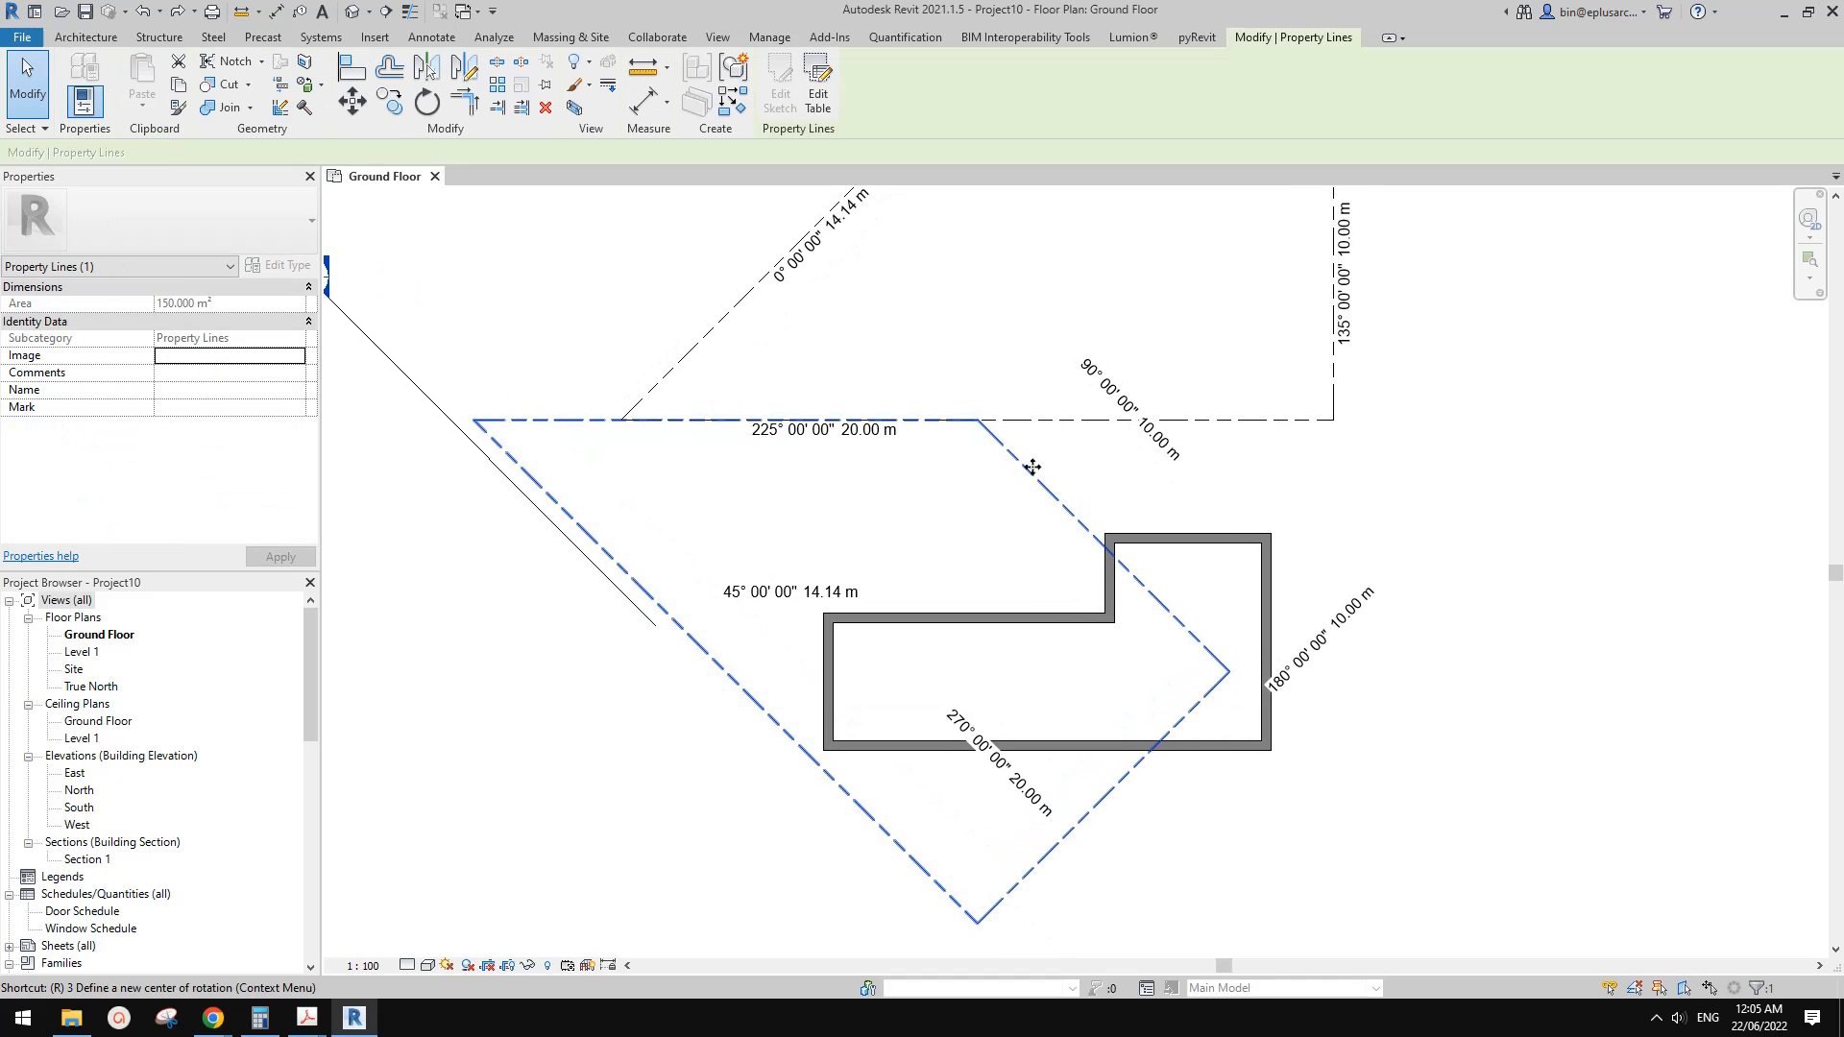
key(r)
key(o)
key(space)
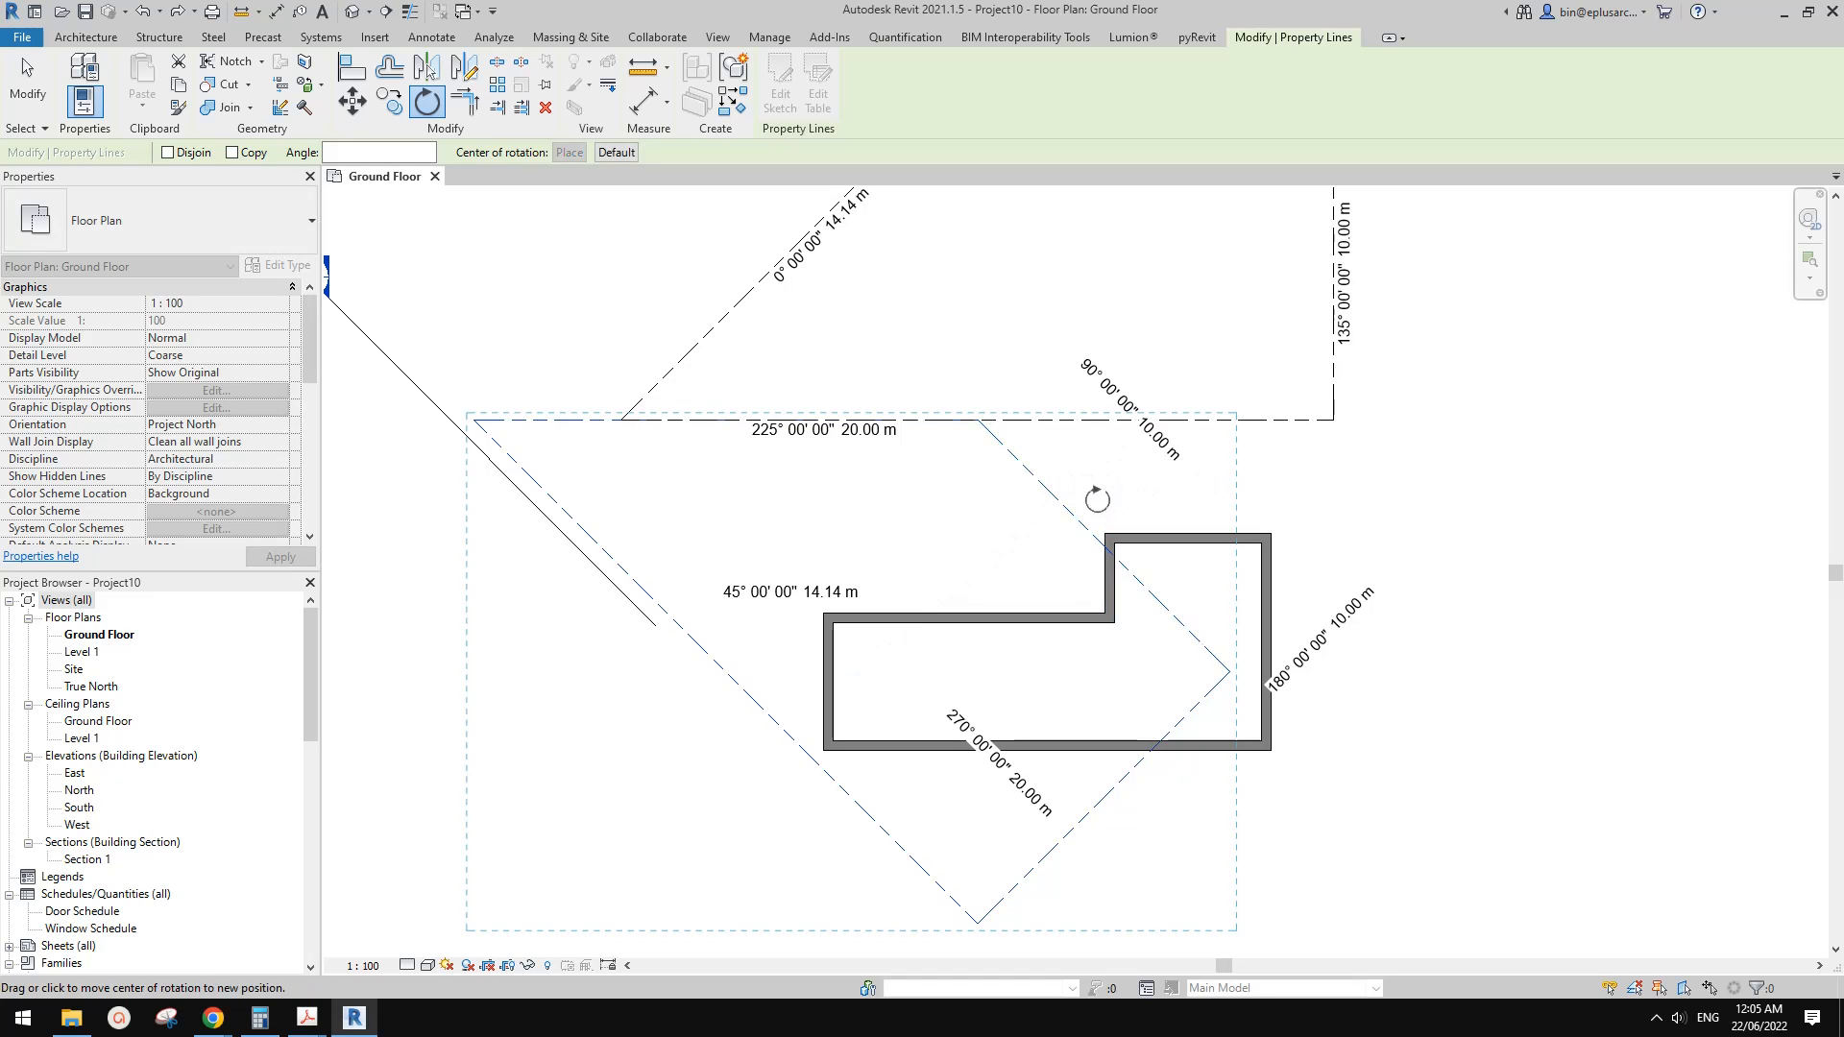
key(s)
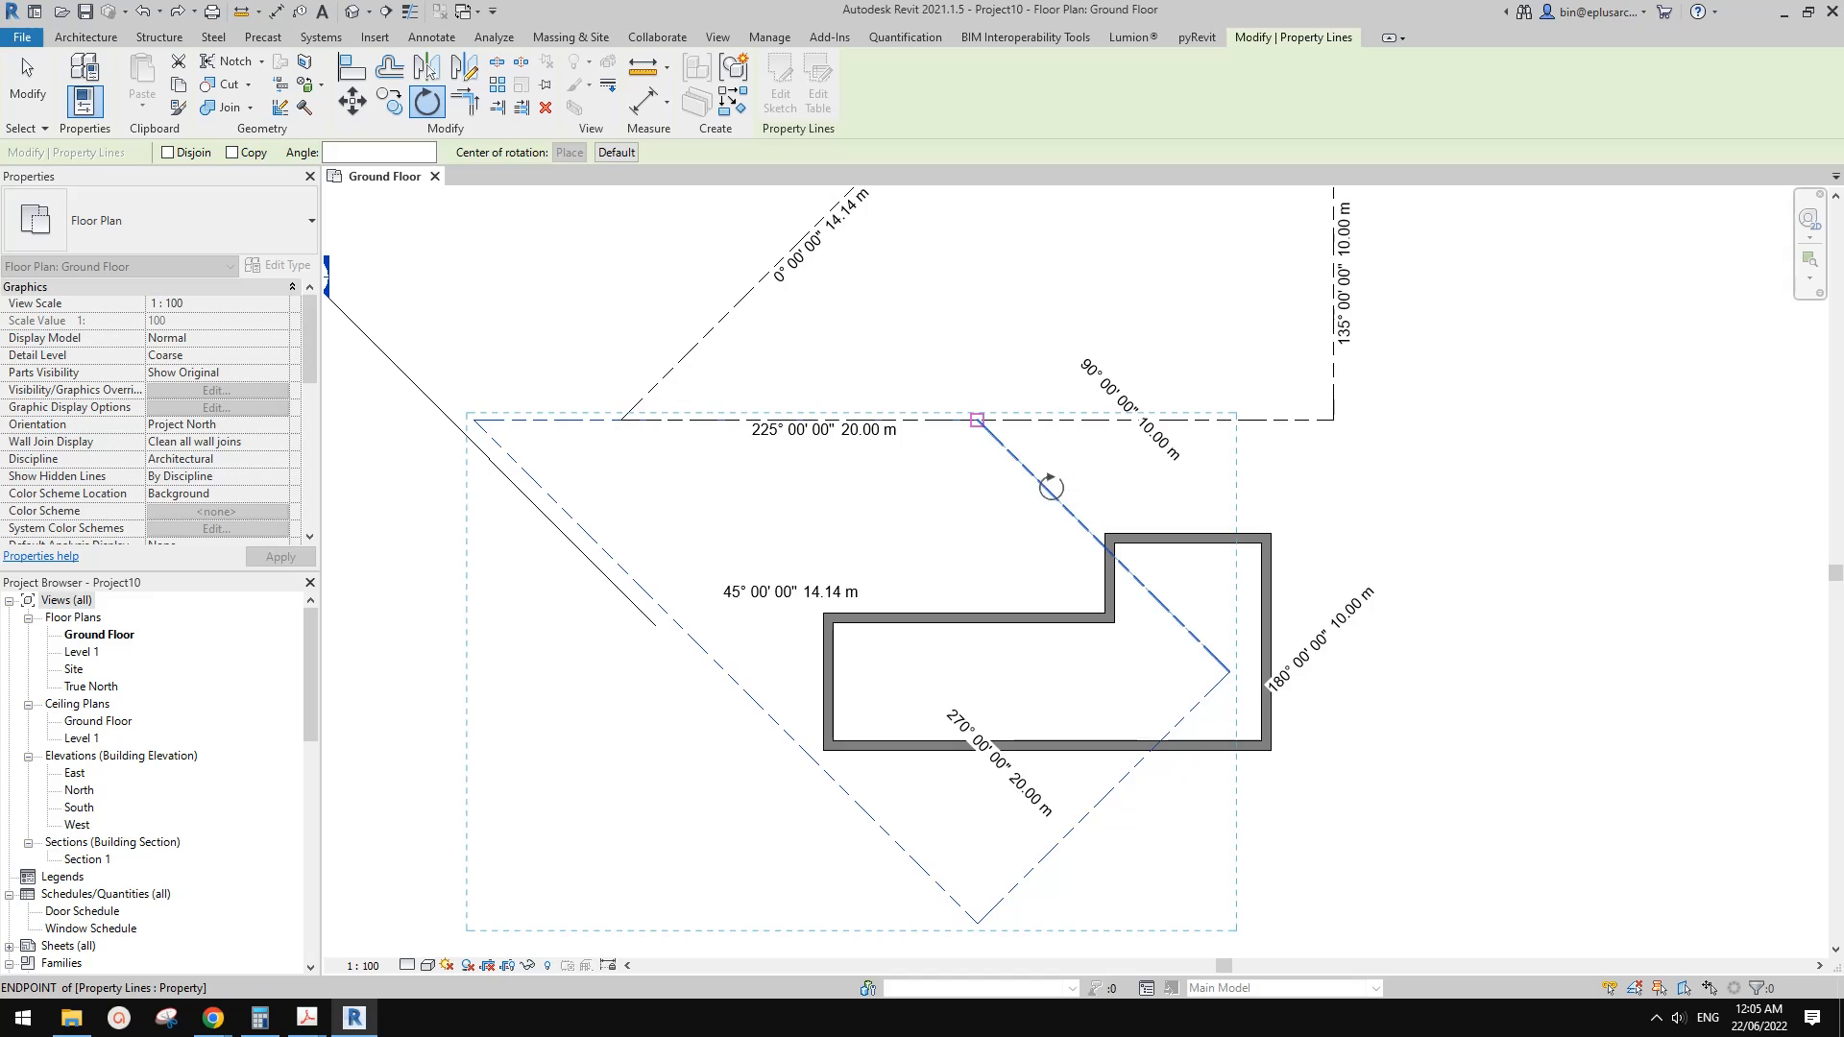
click(1051, 489)
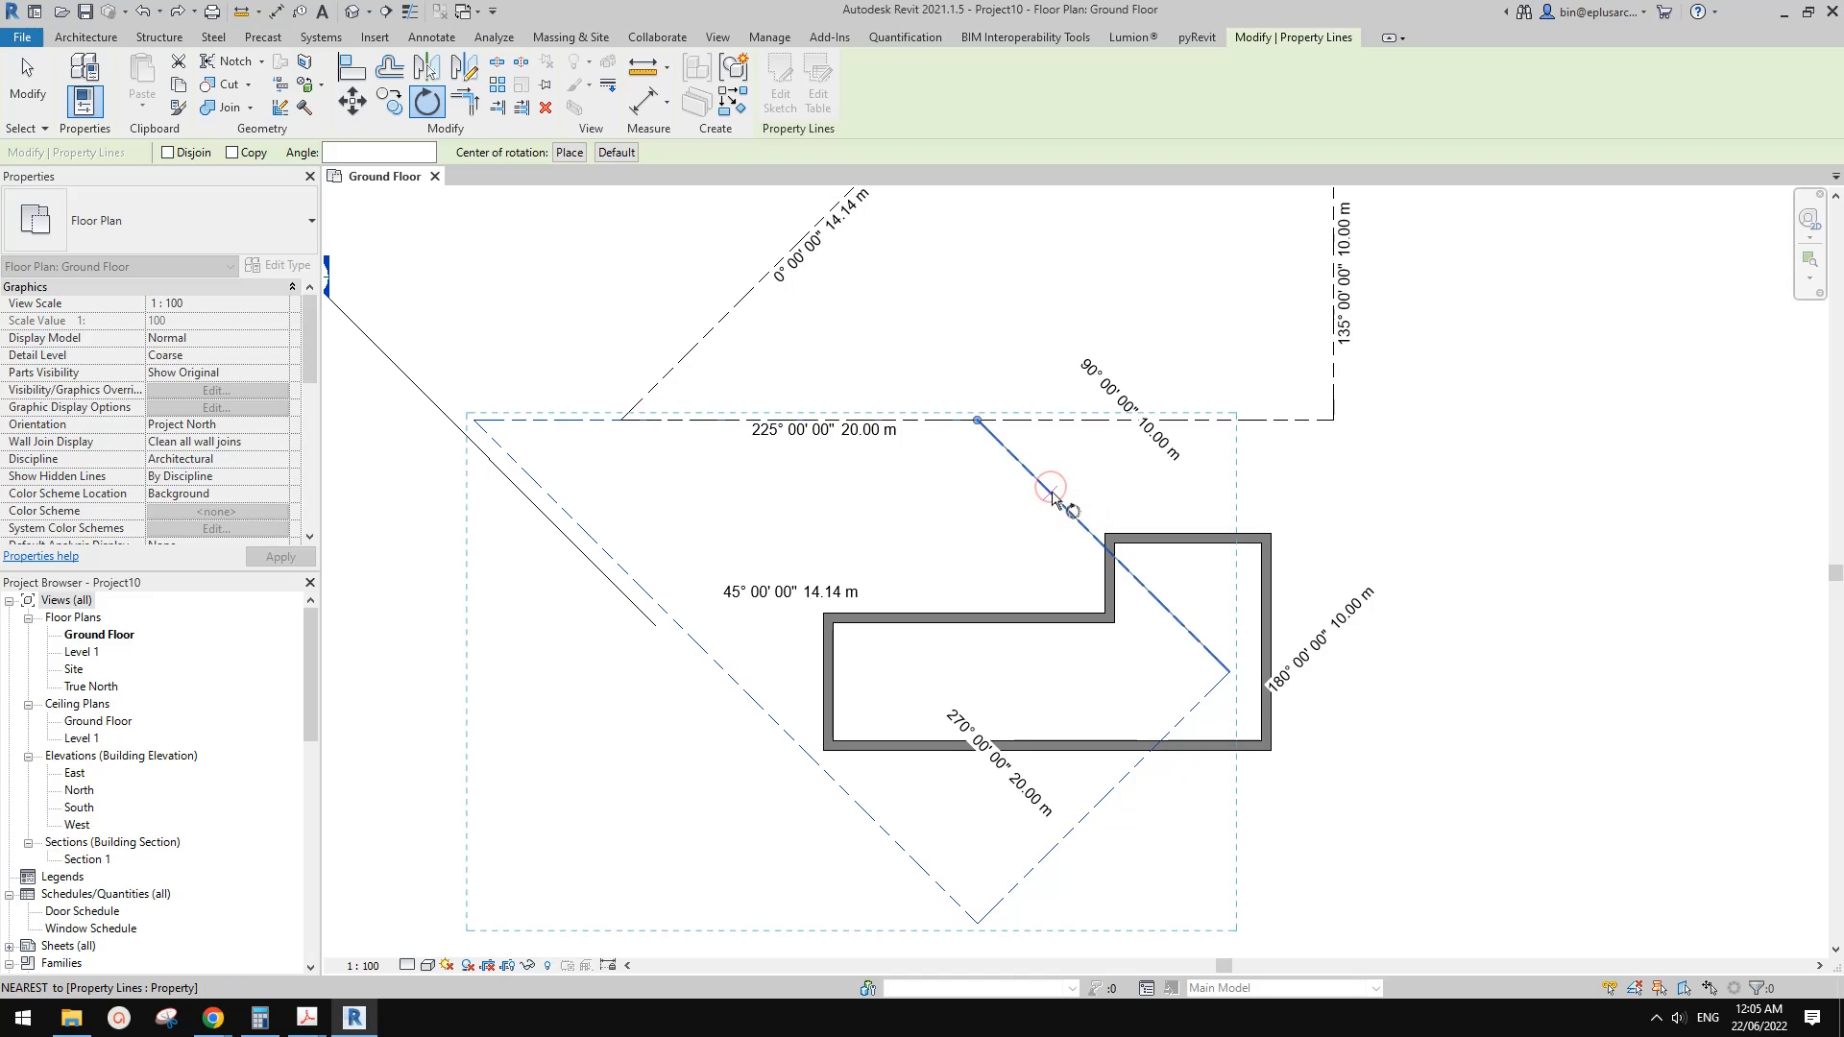
click(1231, 674)
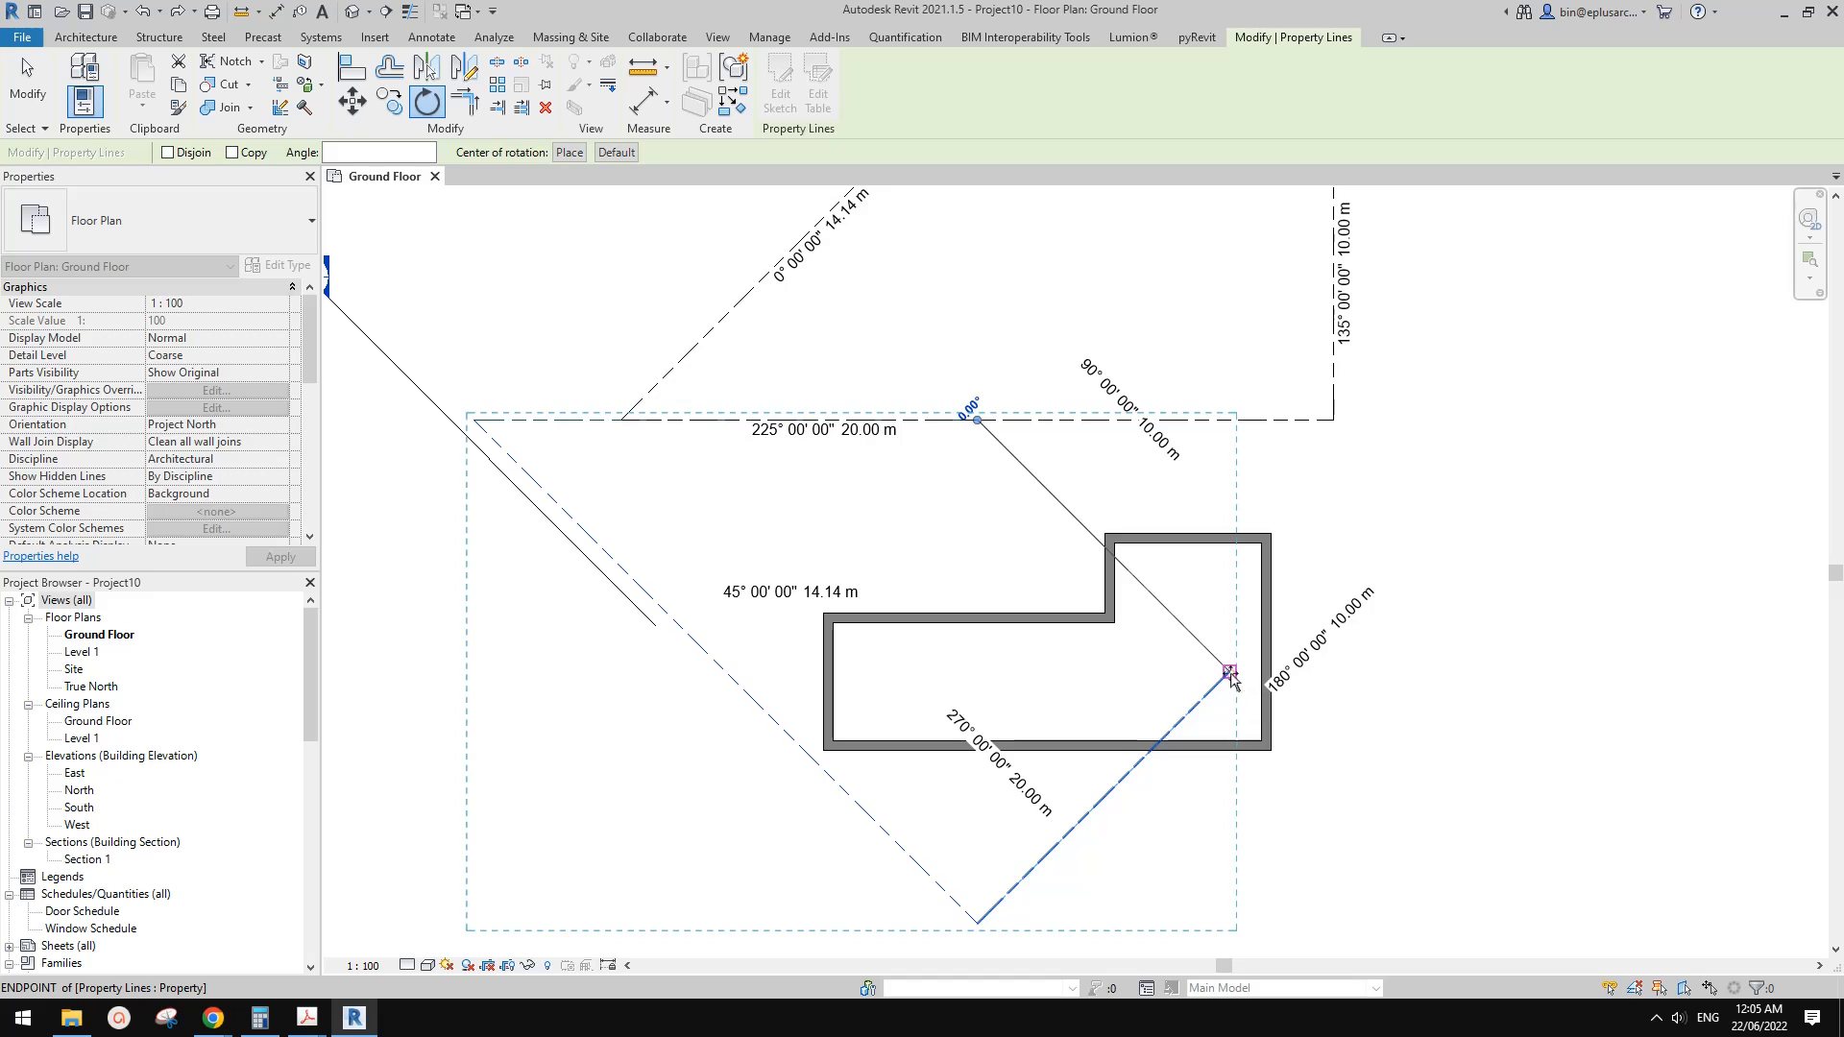
click(1333, 420)
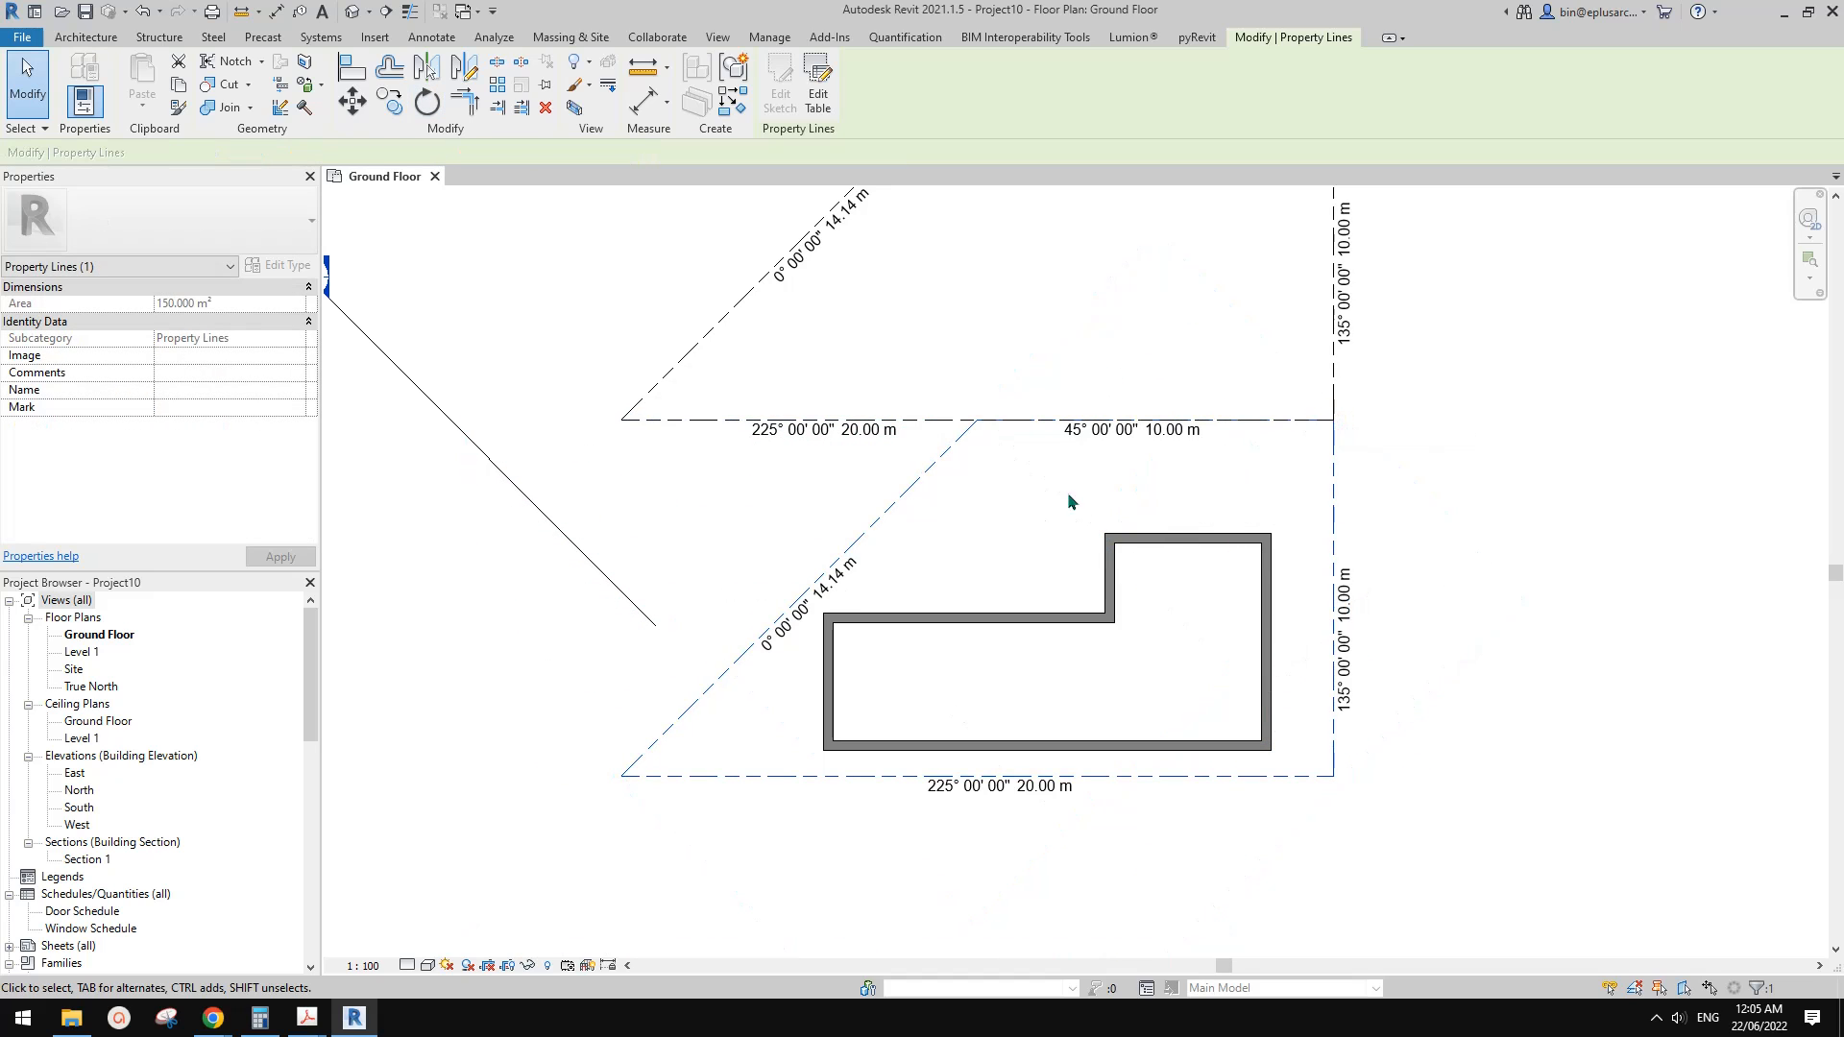
middle_drag(1009, 505, 1010, 504)
click(1010, 501)
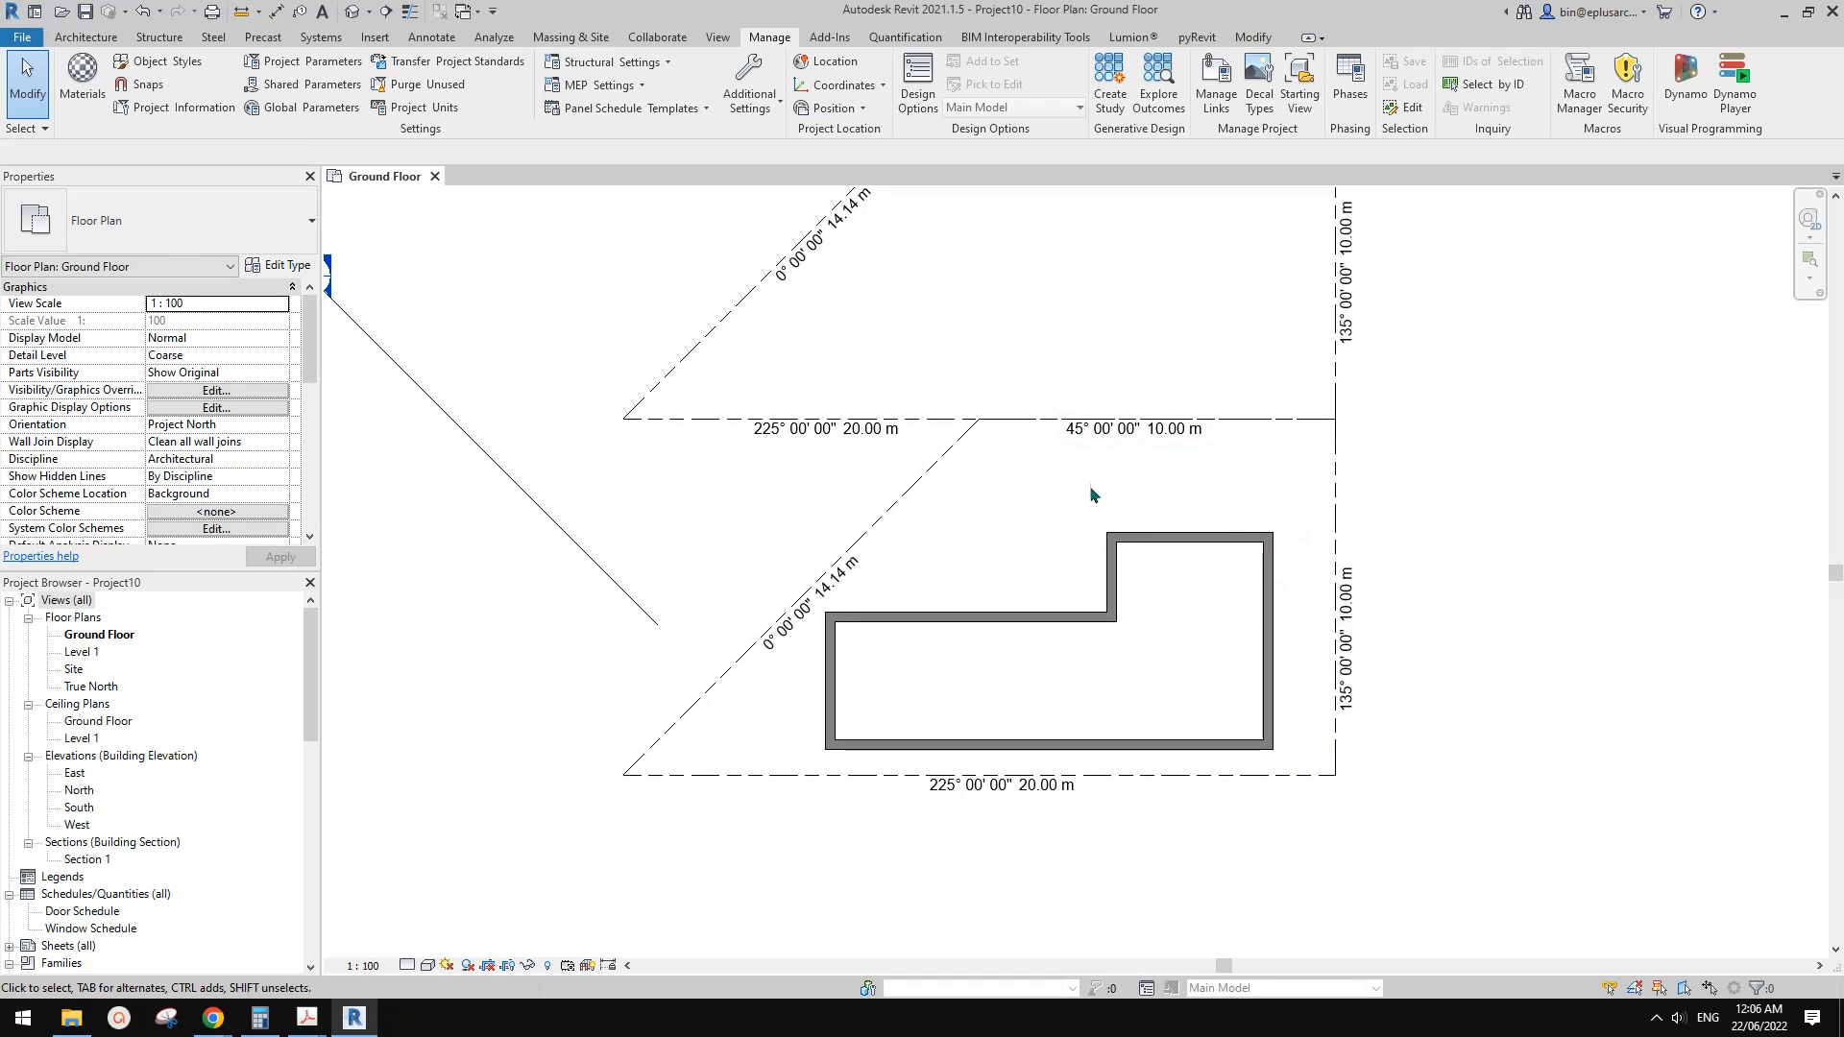
Set the Ground Floor view's orientation to True North and check both boundaries and the building in it
mouse_move(1005, 502)
middle_down()
mouse_move(999, 667)
mouse_move(906, 602)
mouse_move(910, 549)
middle_up()
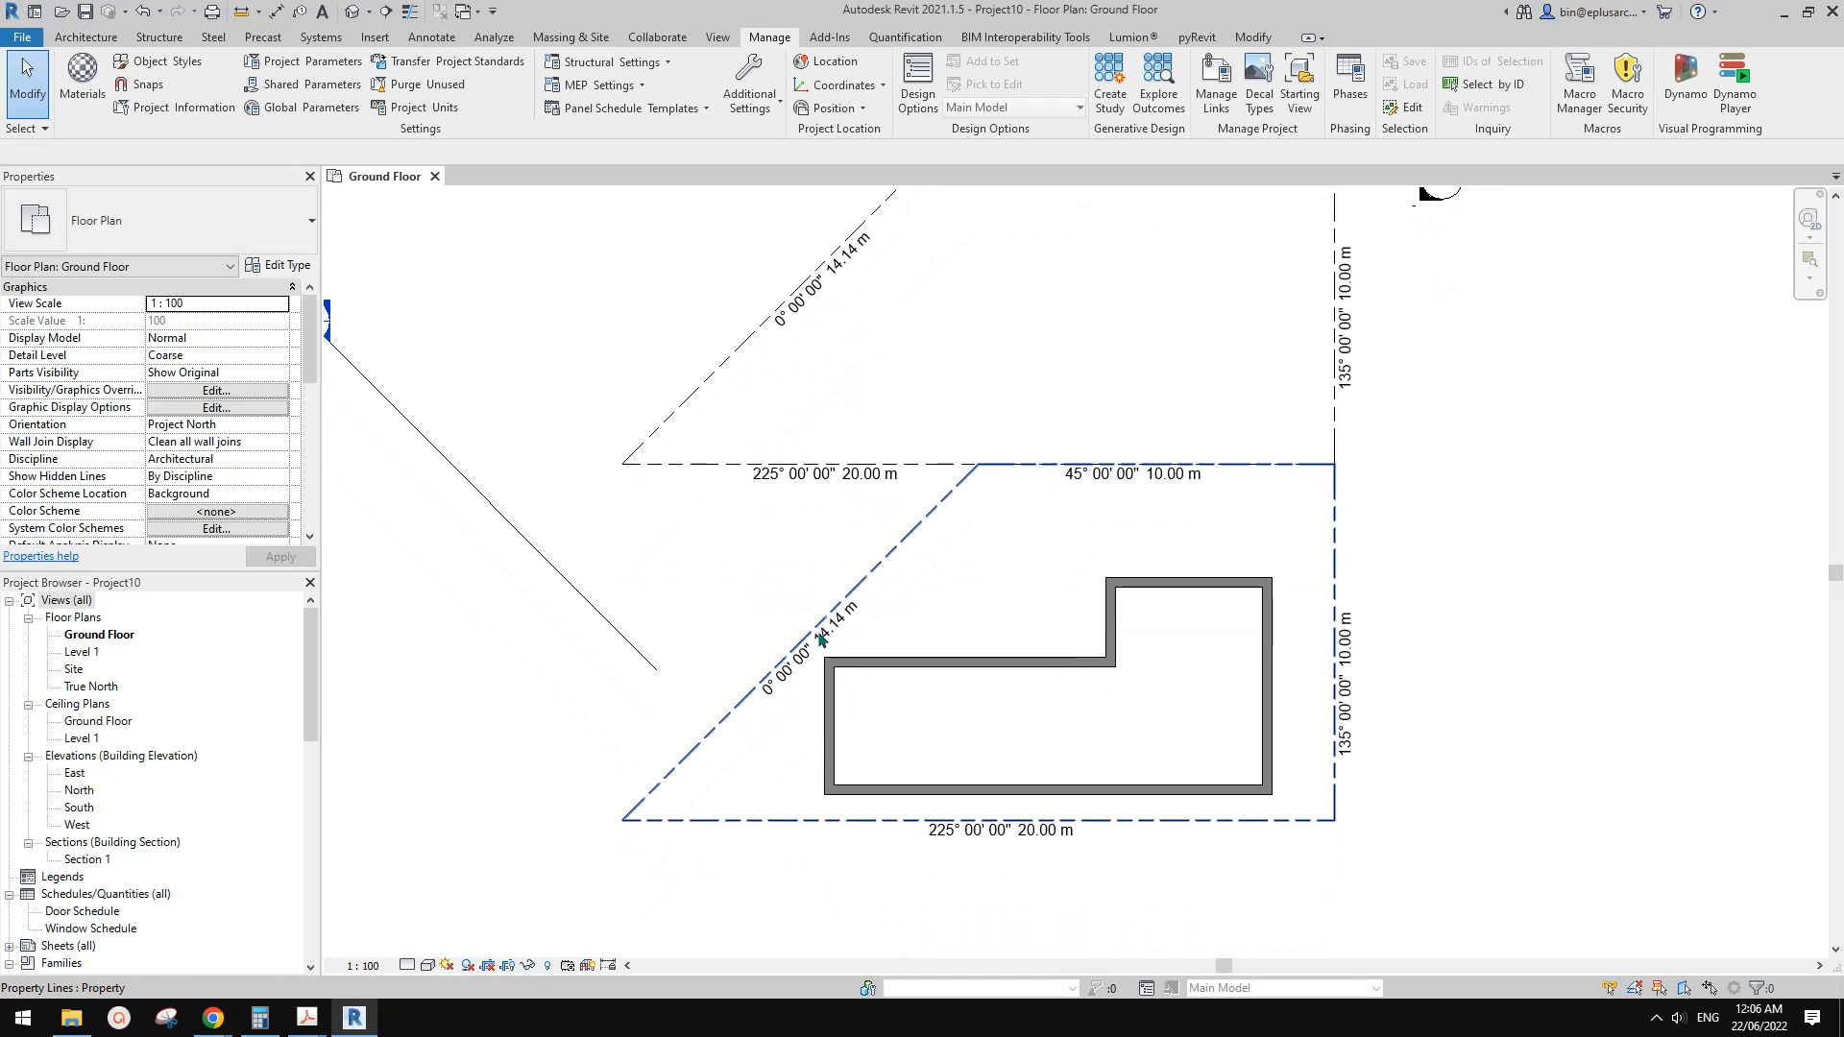
click(278, 424)
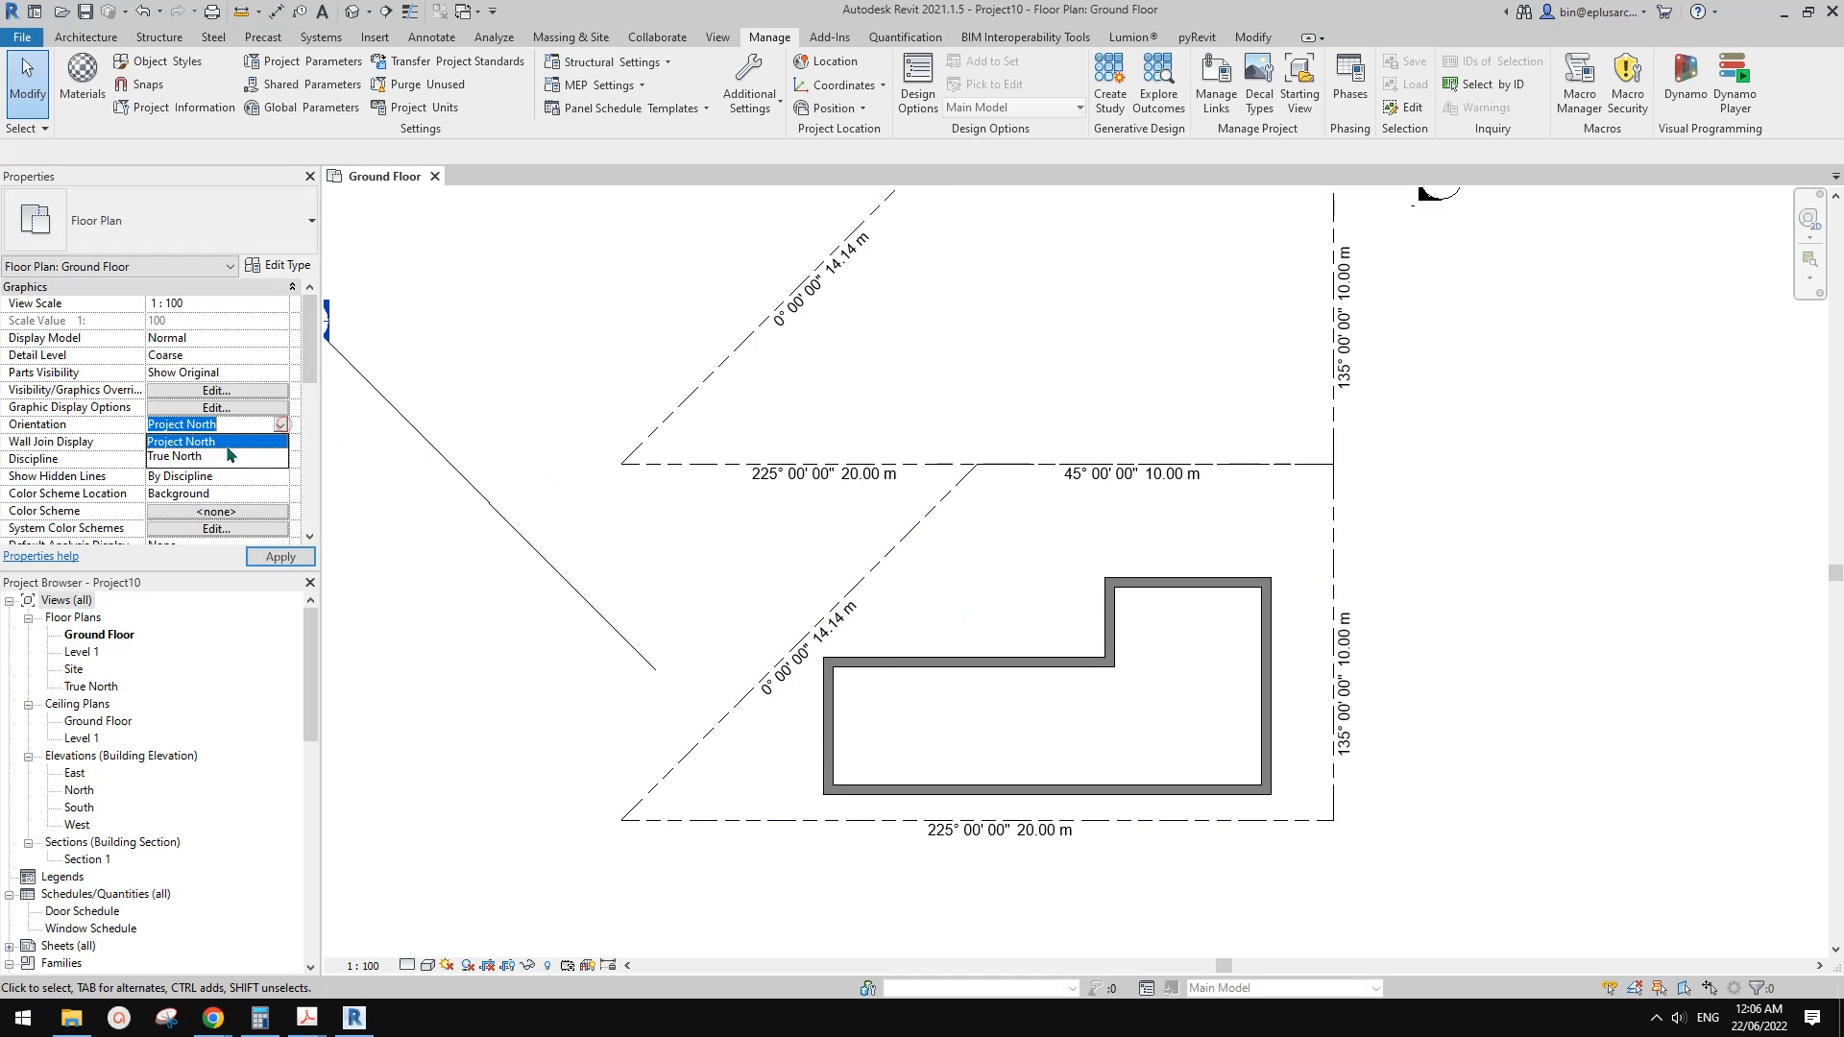
click(221, 457)
scroll(849, 498, down, 2)
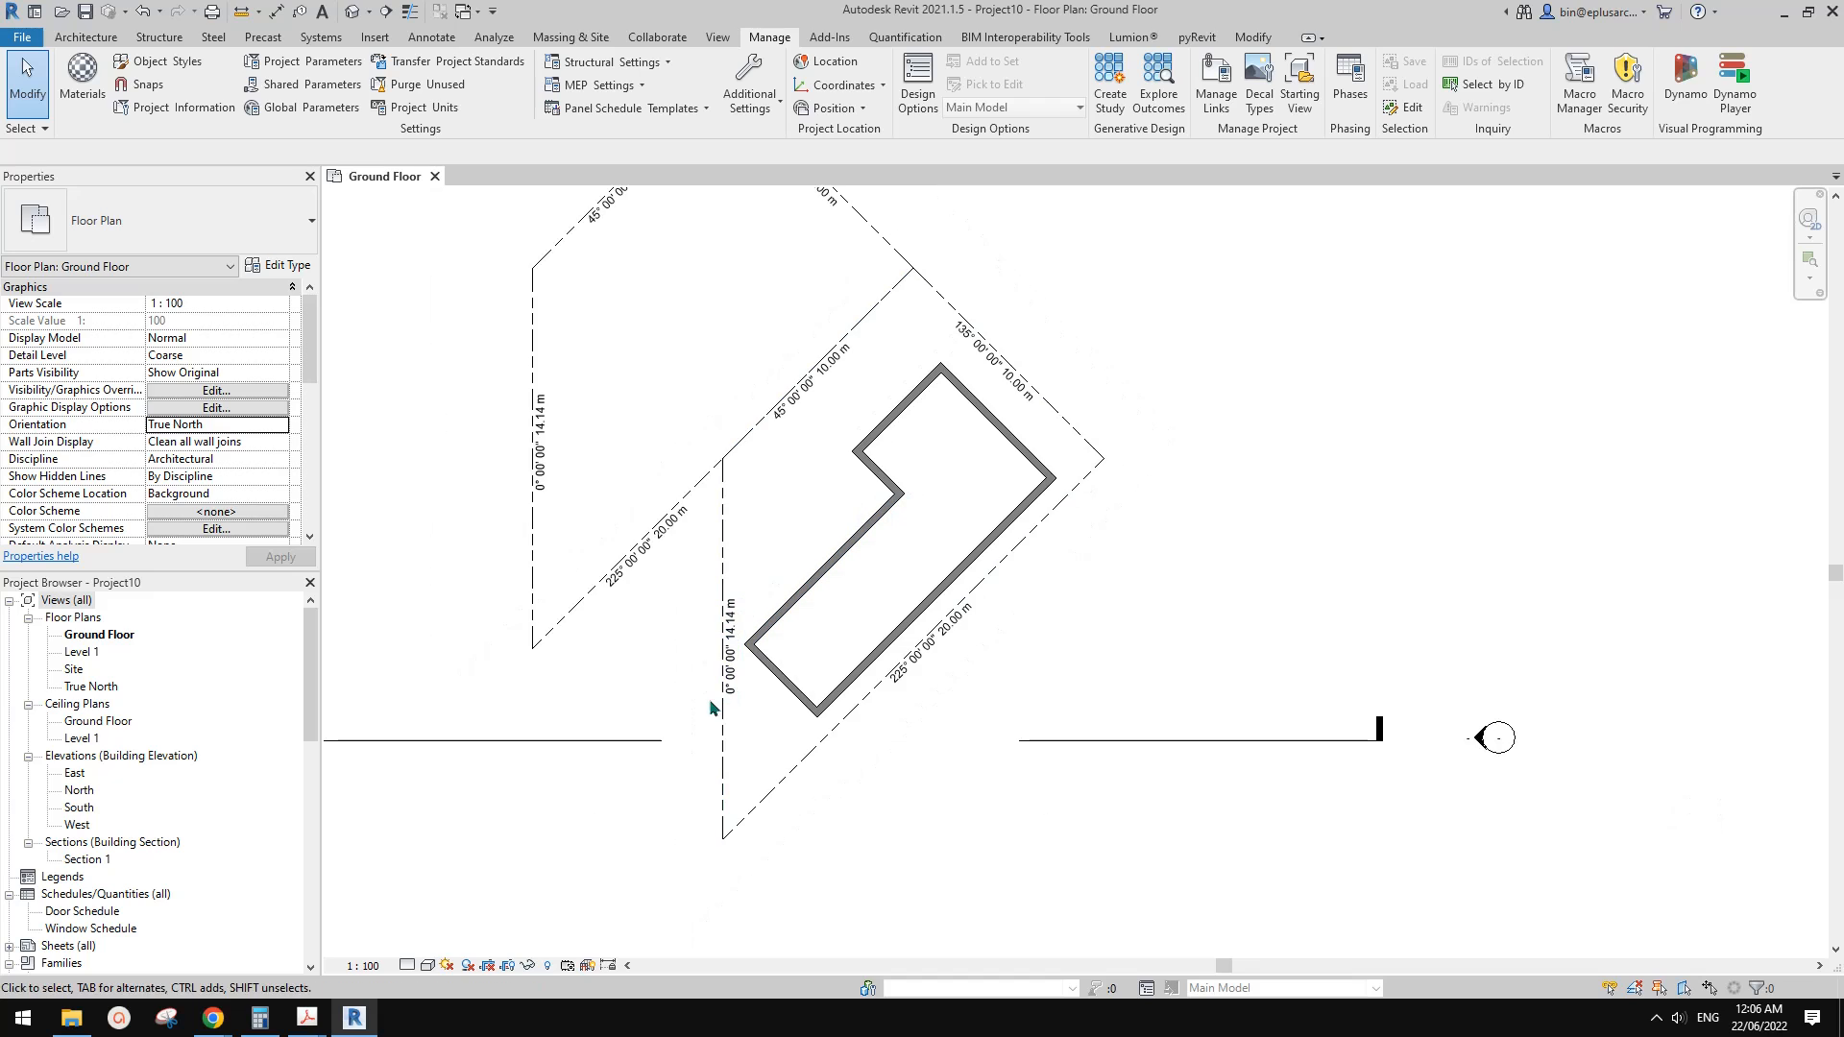
middle_drag(918, 506, 986, 629)
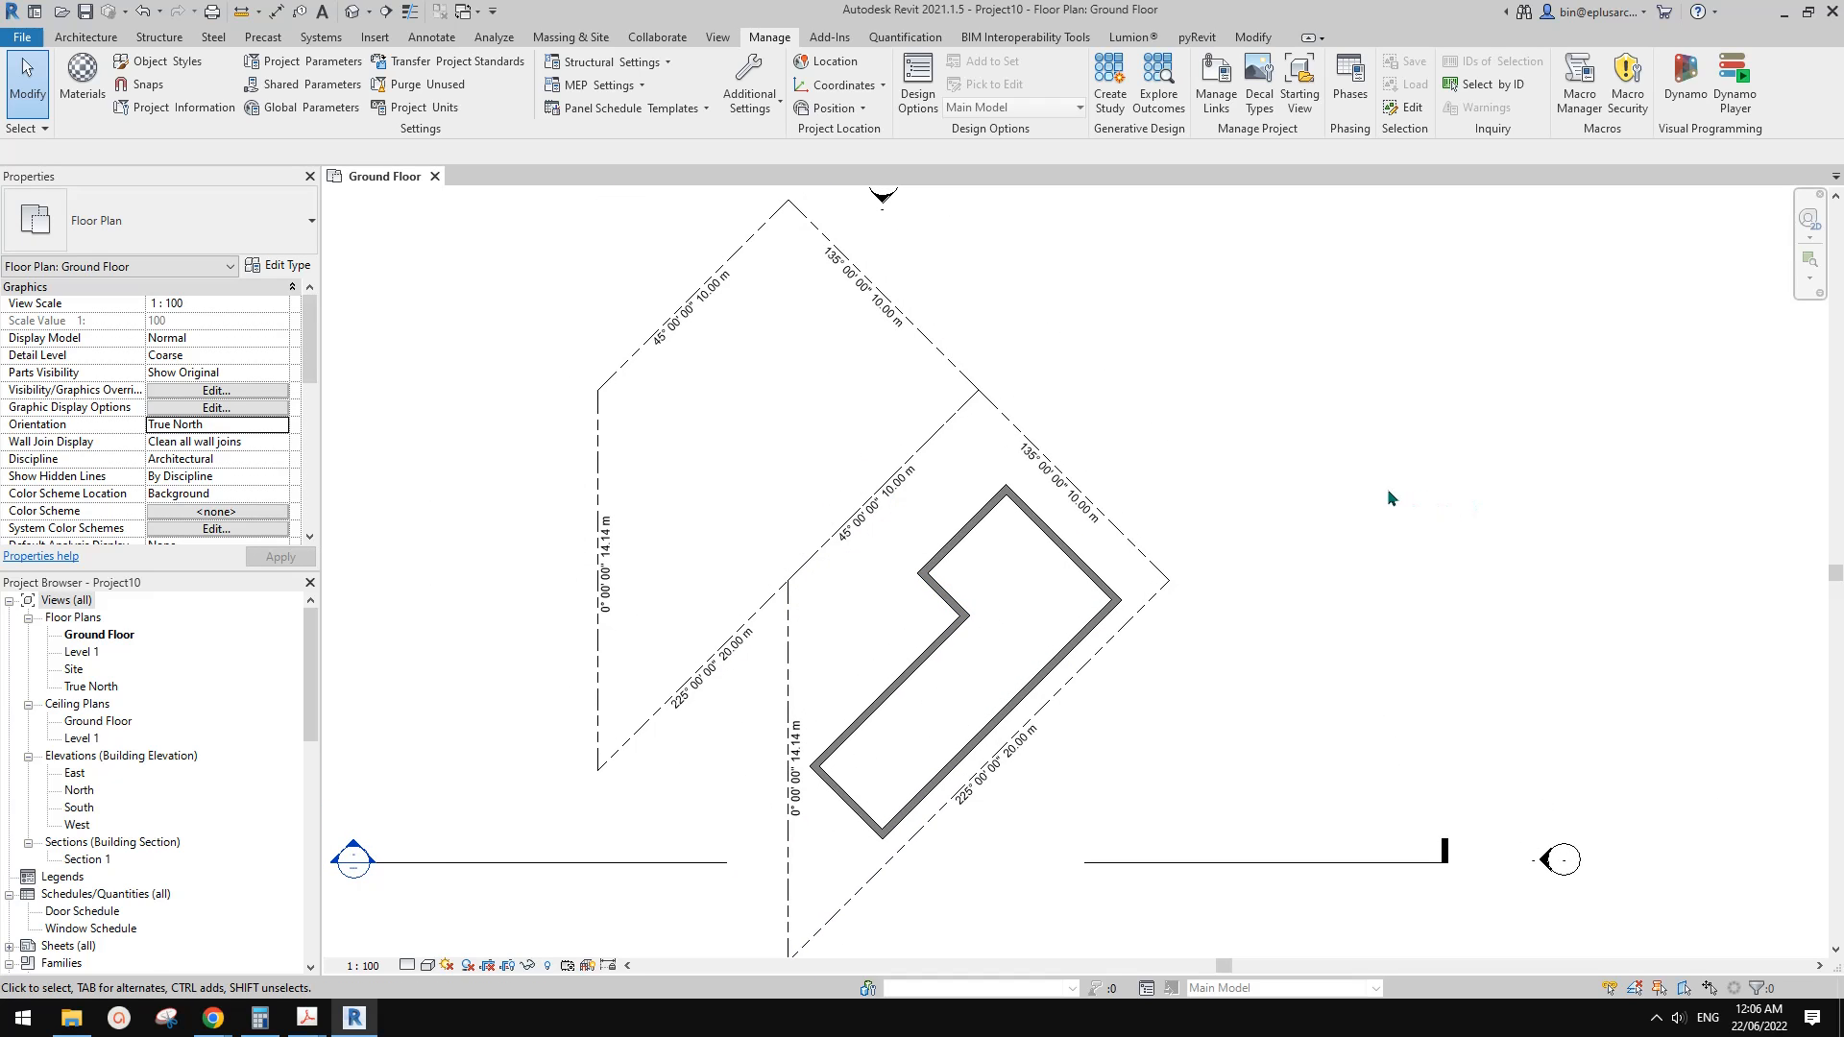
middle_drag(1383, 509, 1465, 511)
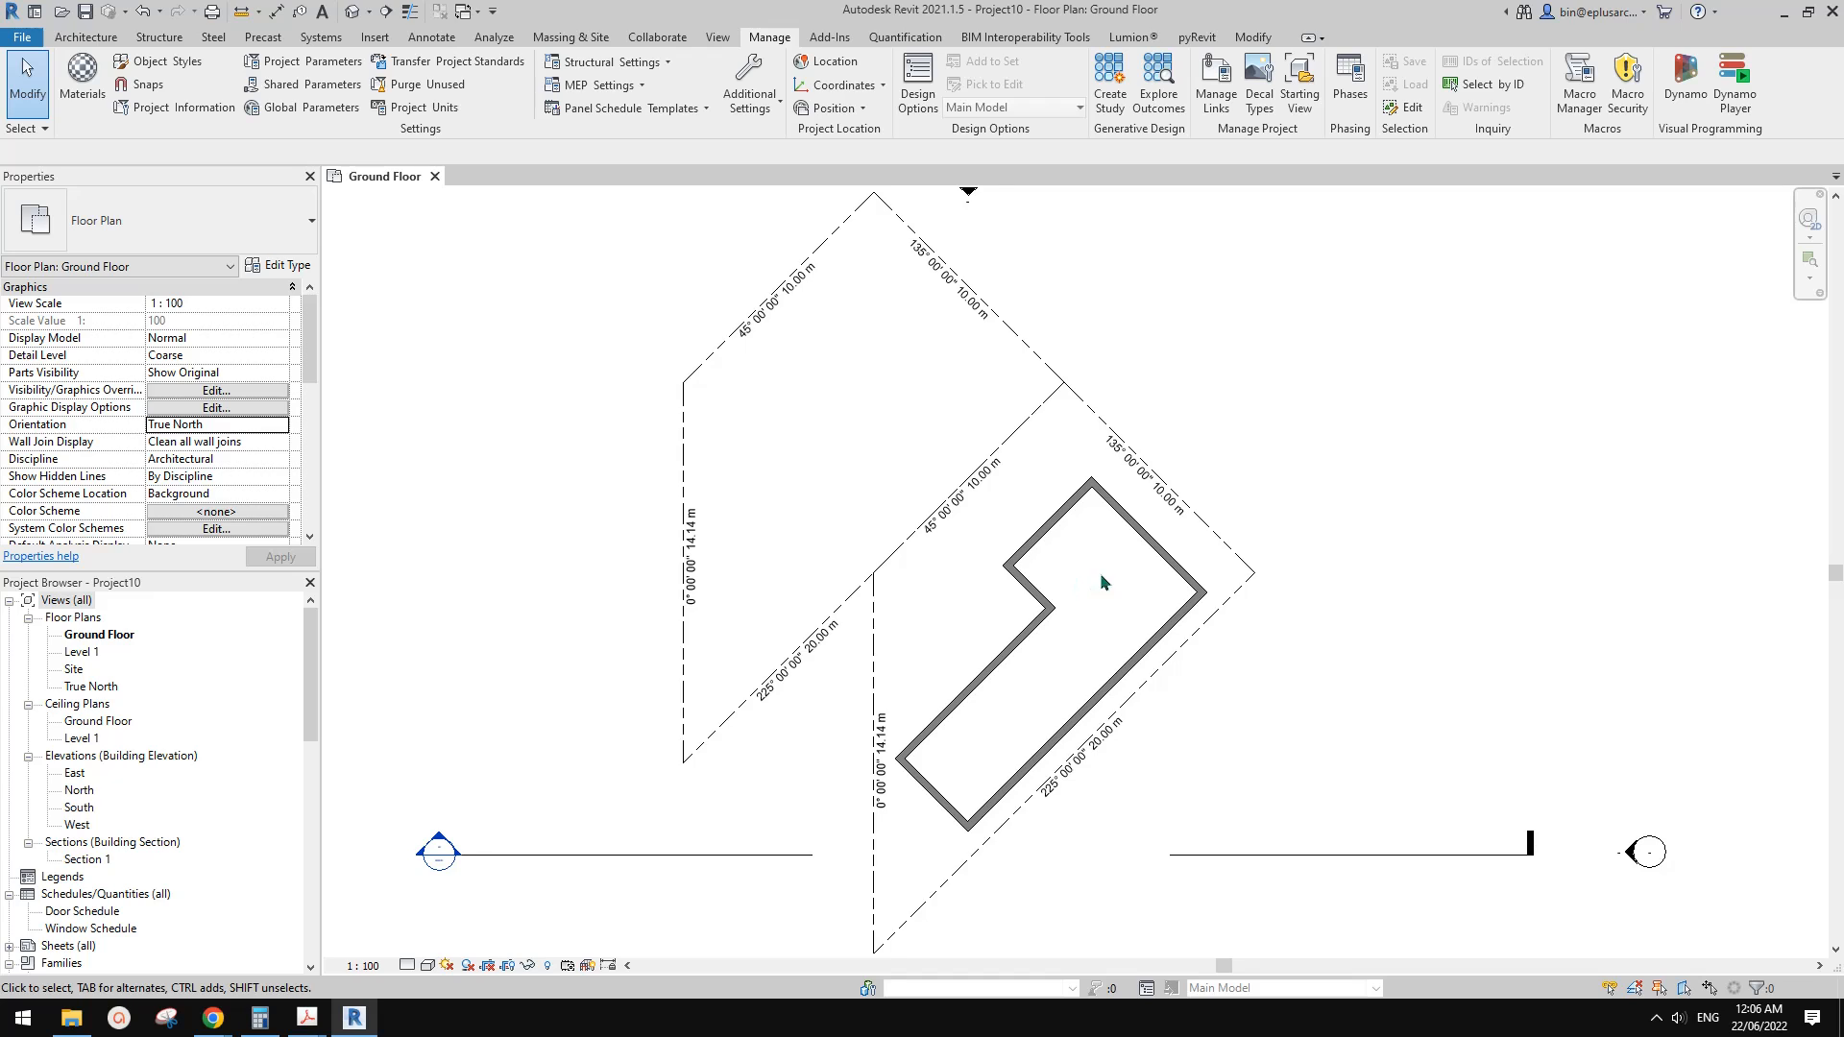
middle_drag(1125, 588, 1167, 554)
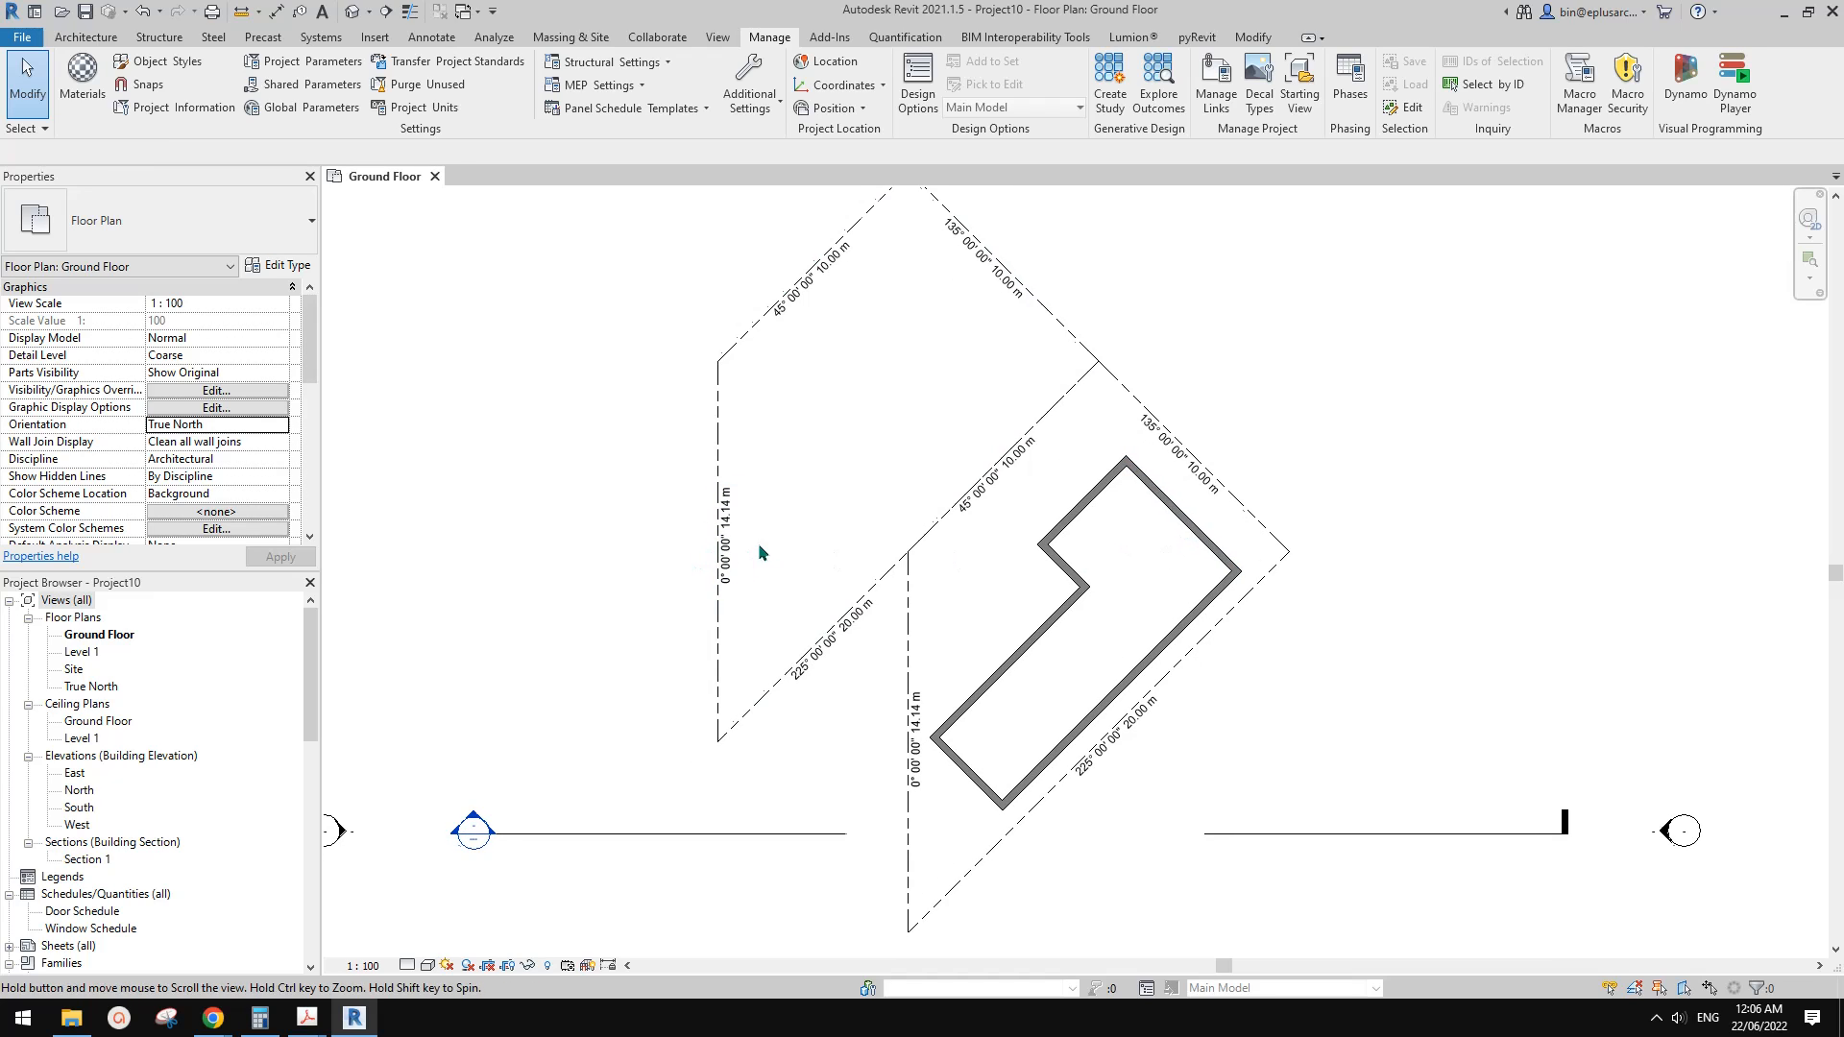
Examine the bearings of both boundaries and the building's alignment with them in the Ground Floor view
middle_drag(758, 546, 736, 549)
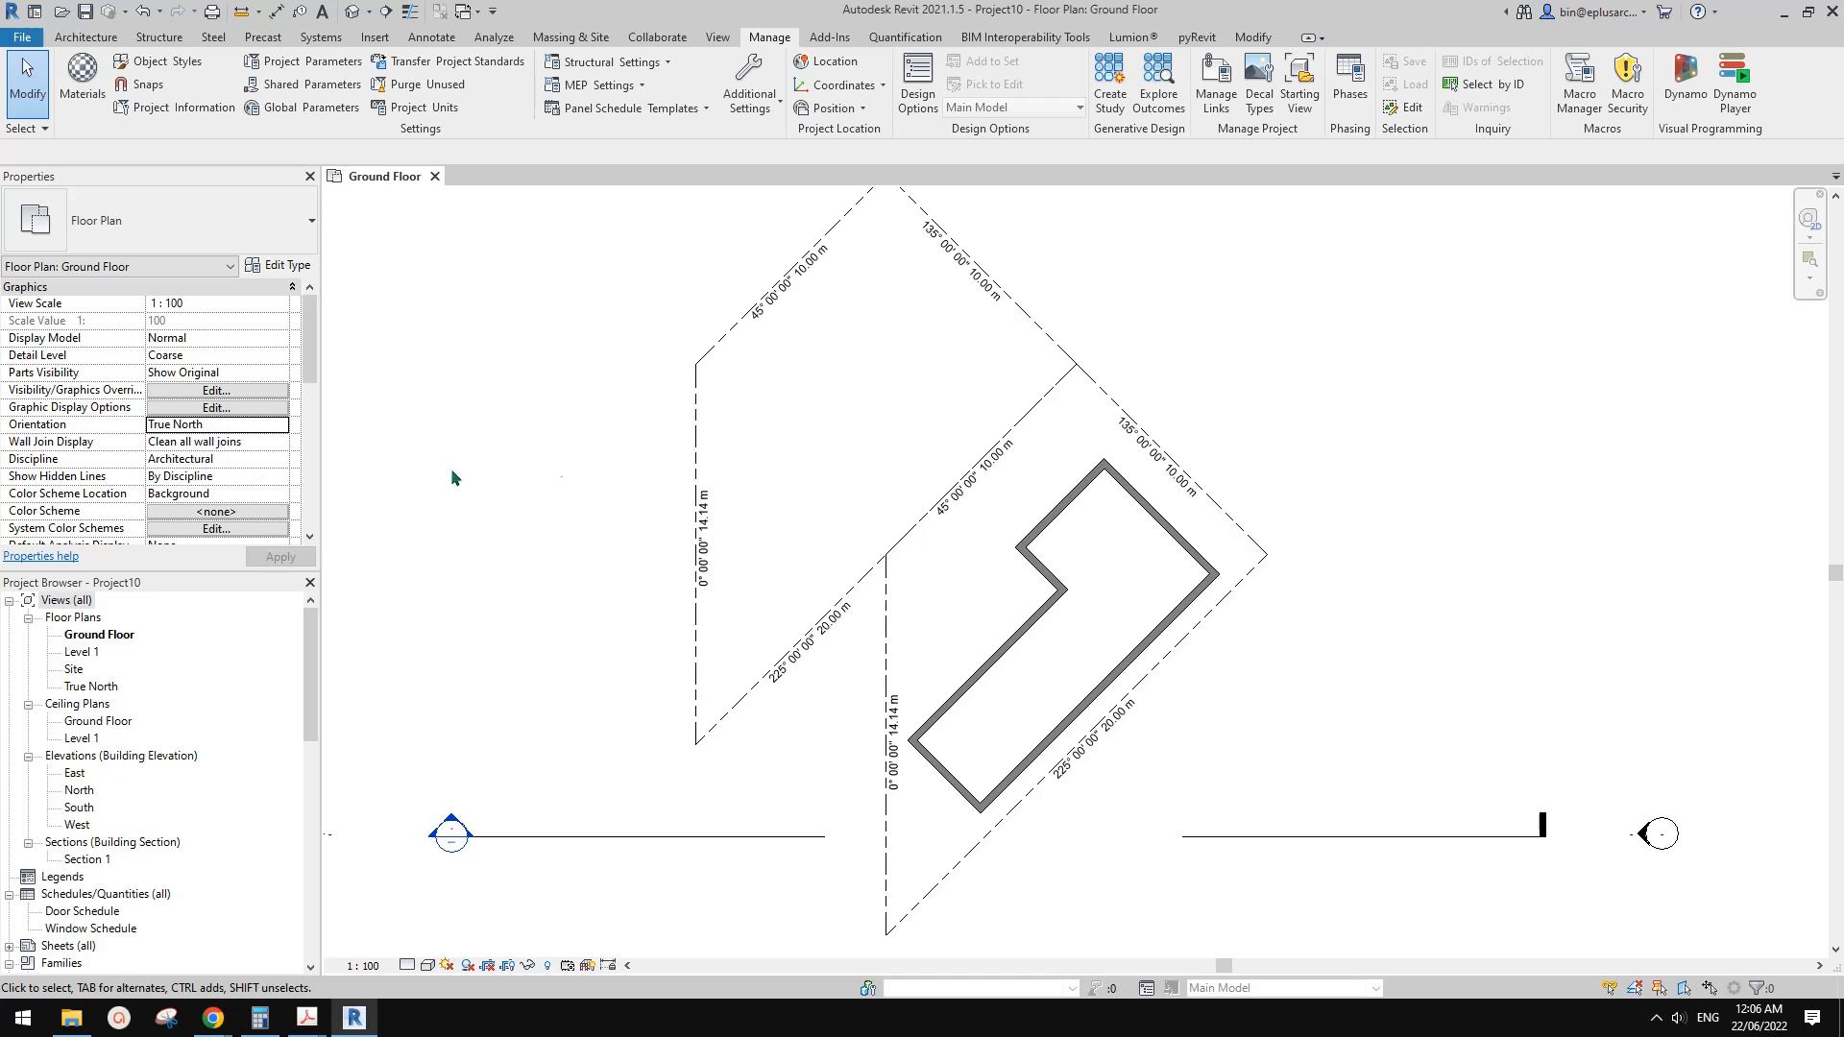
middle_drag(631, 465, 653, 451)
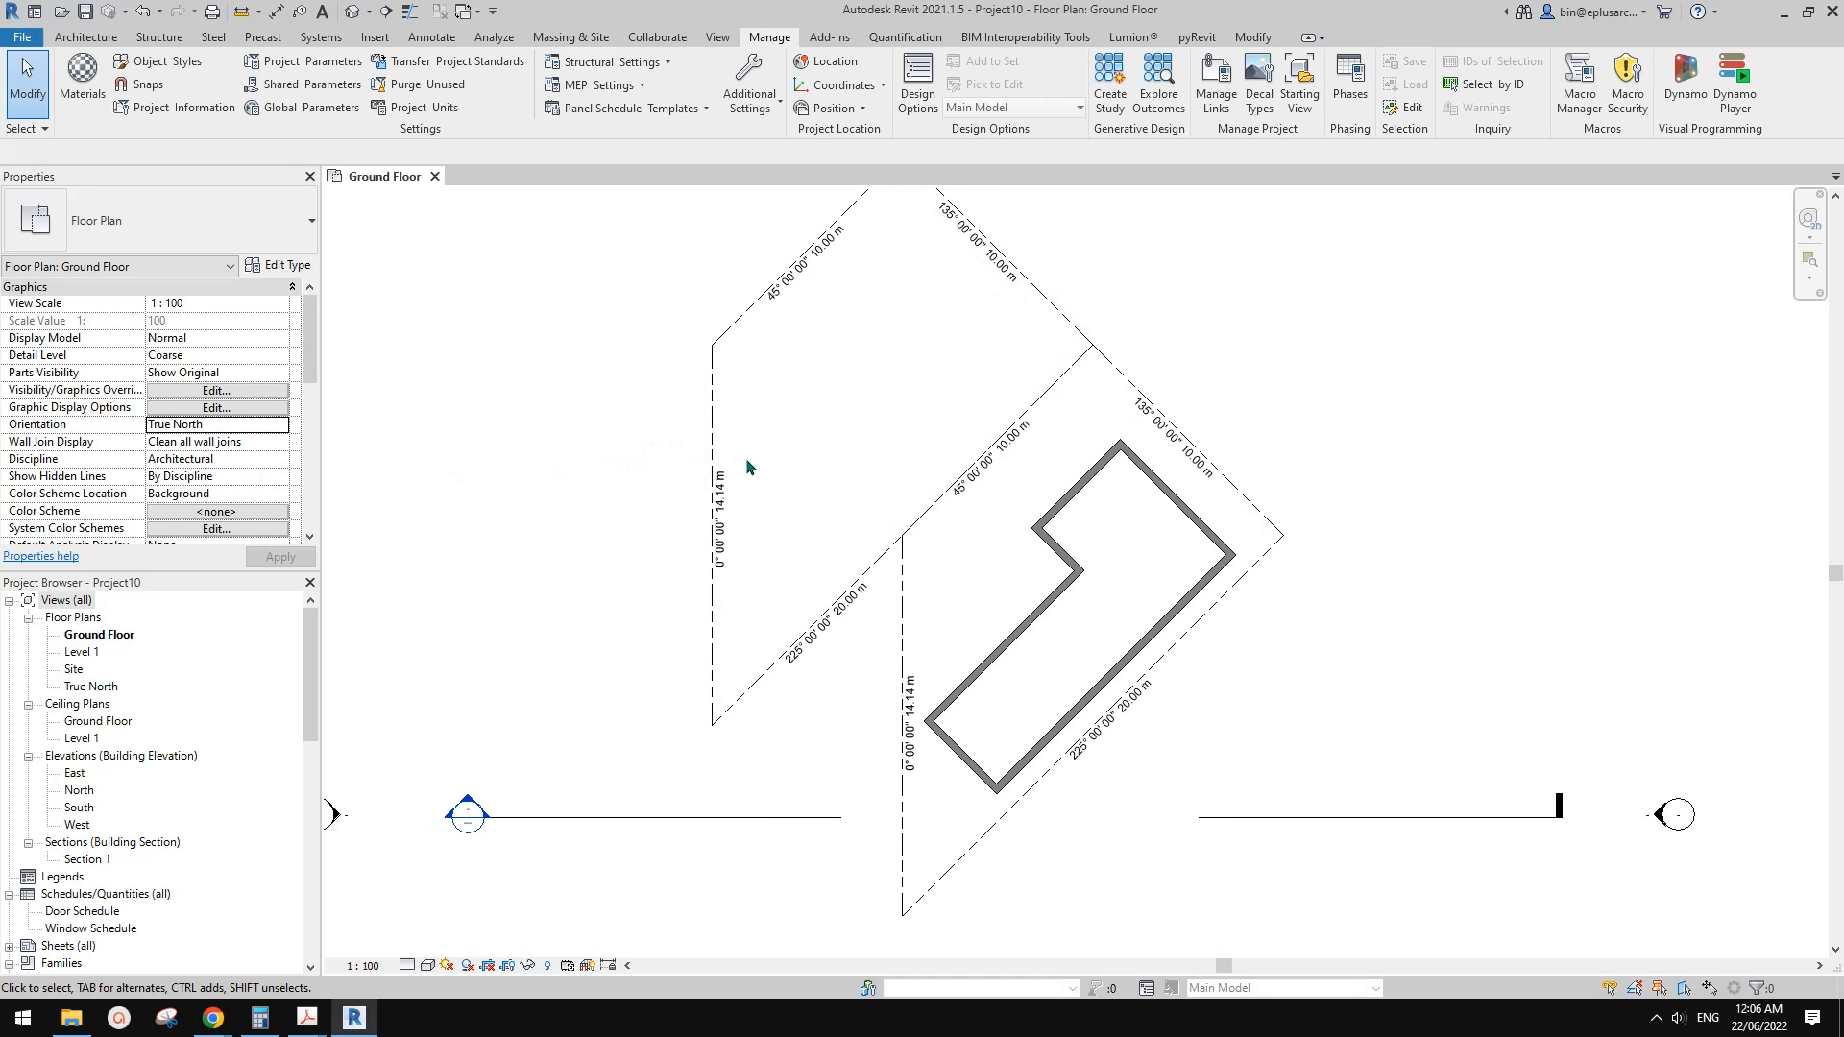
scroll(778, 471, down, 1)
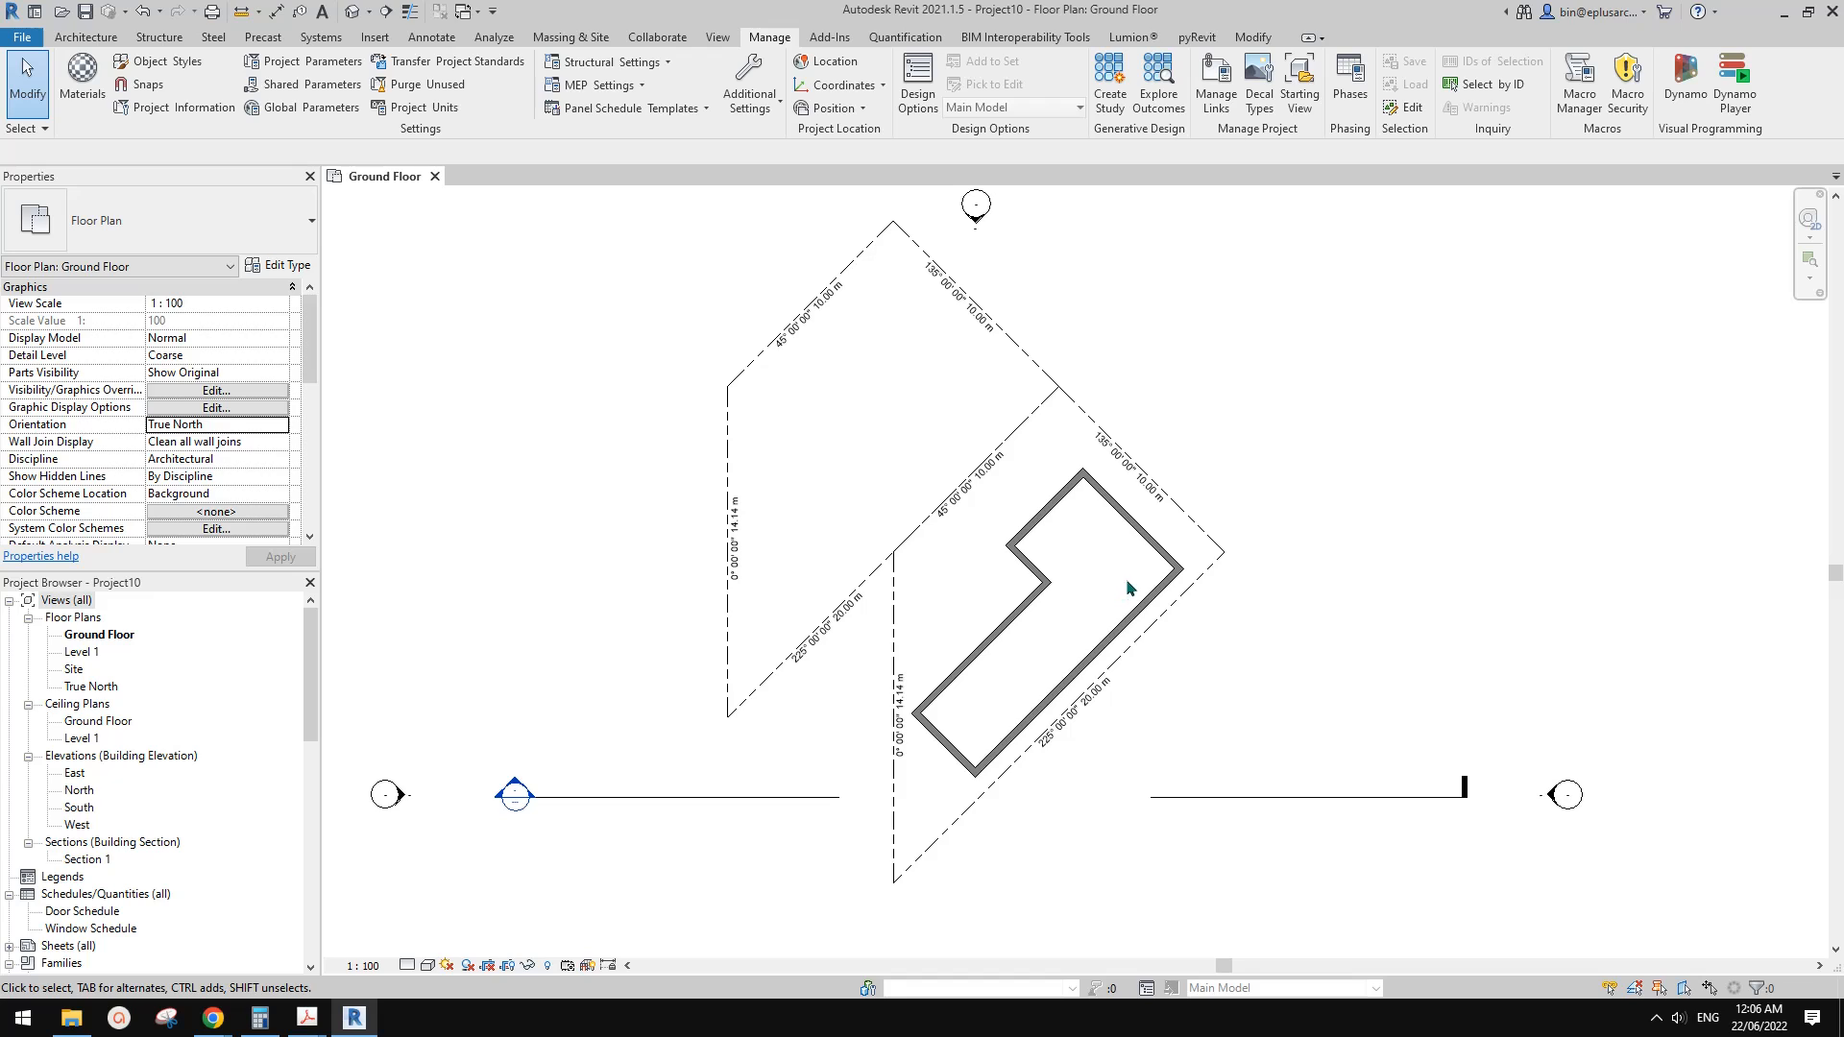
scroll(1114, 584, up, 2)
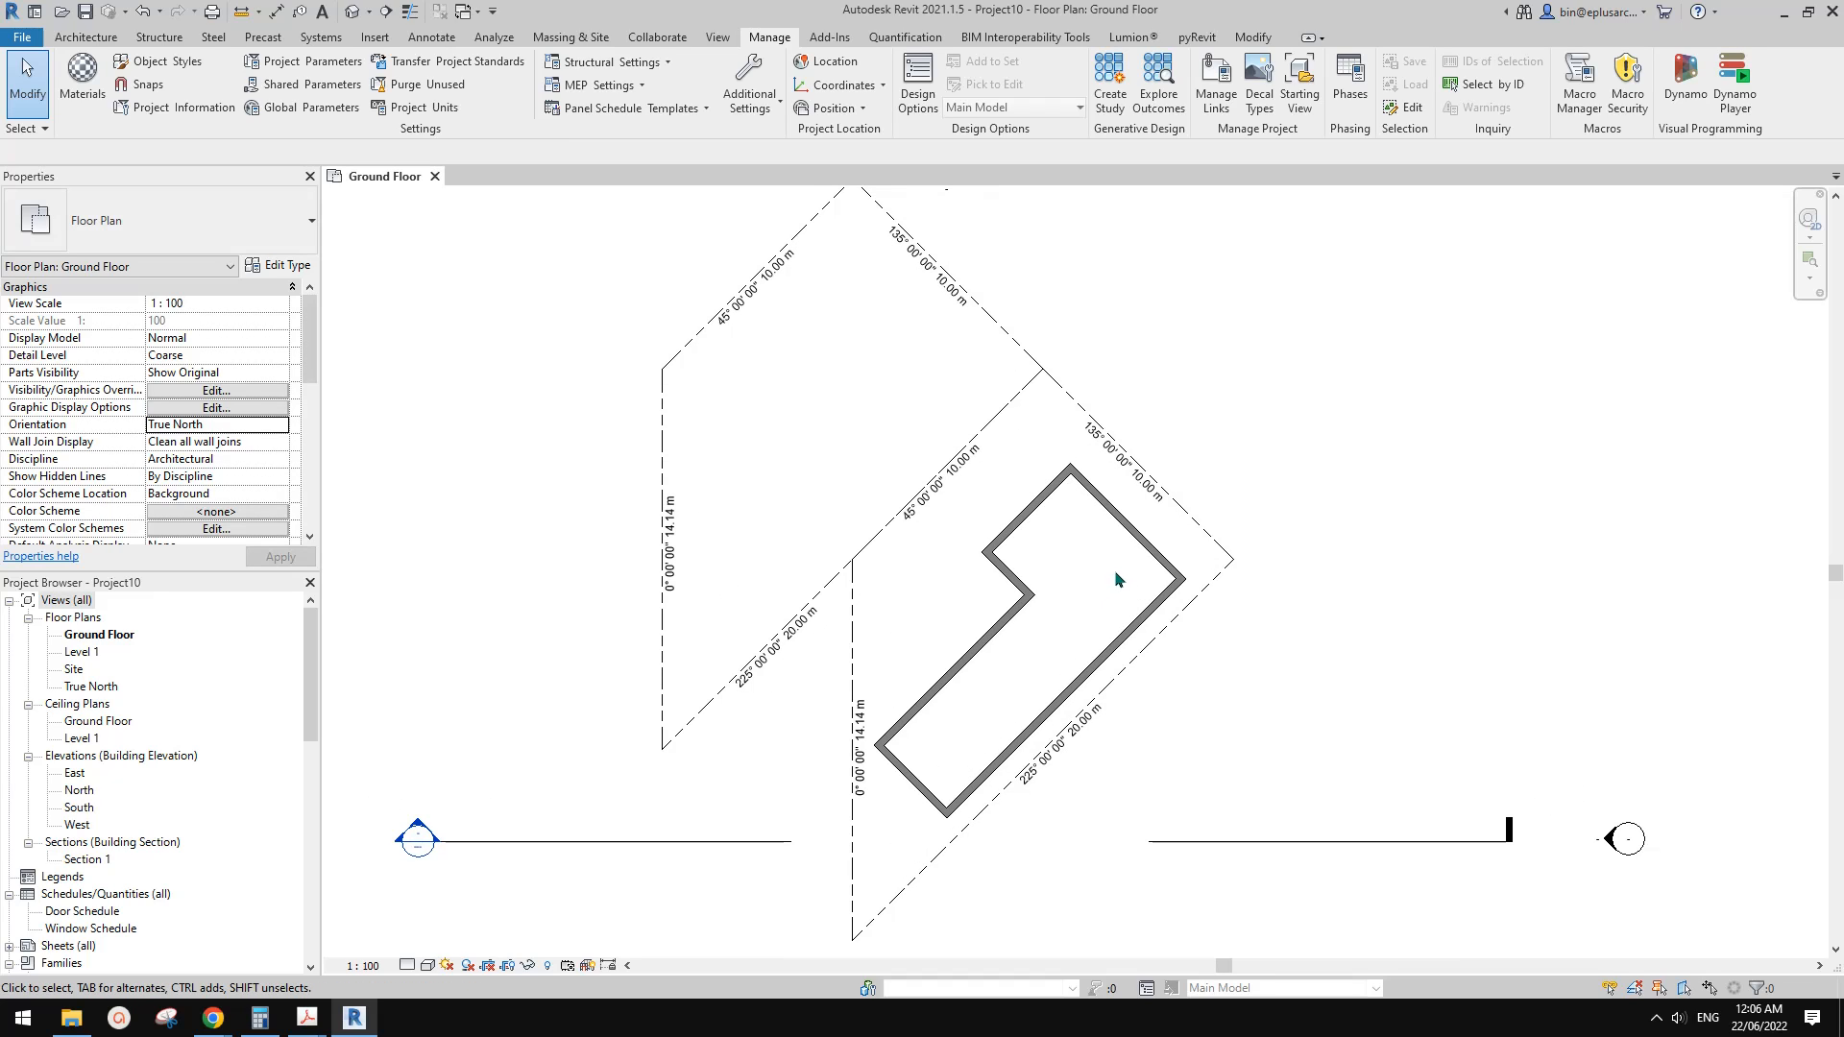
middle_drag(1116, 573, 1120, 585)
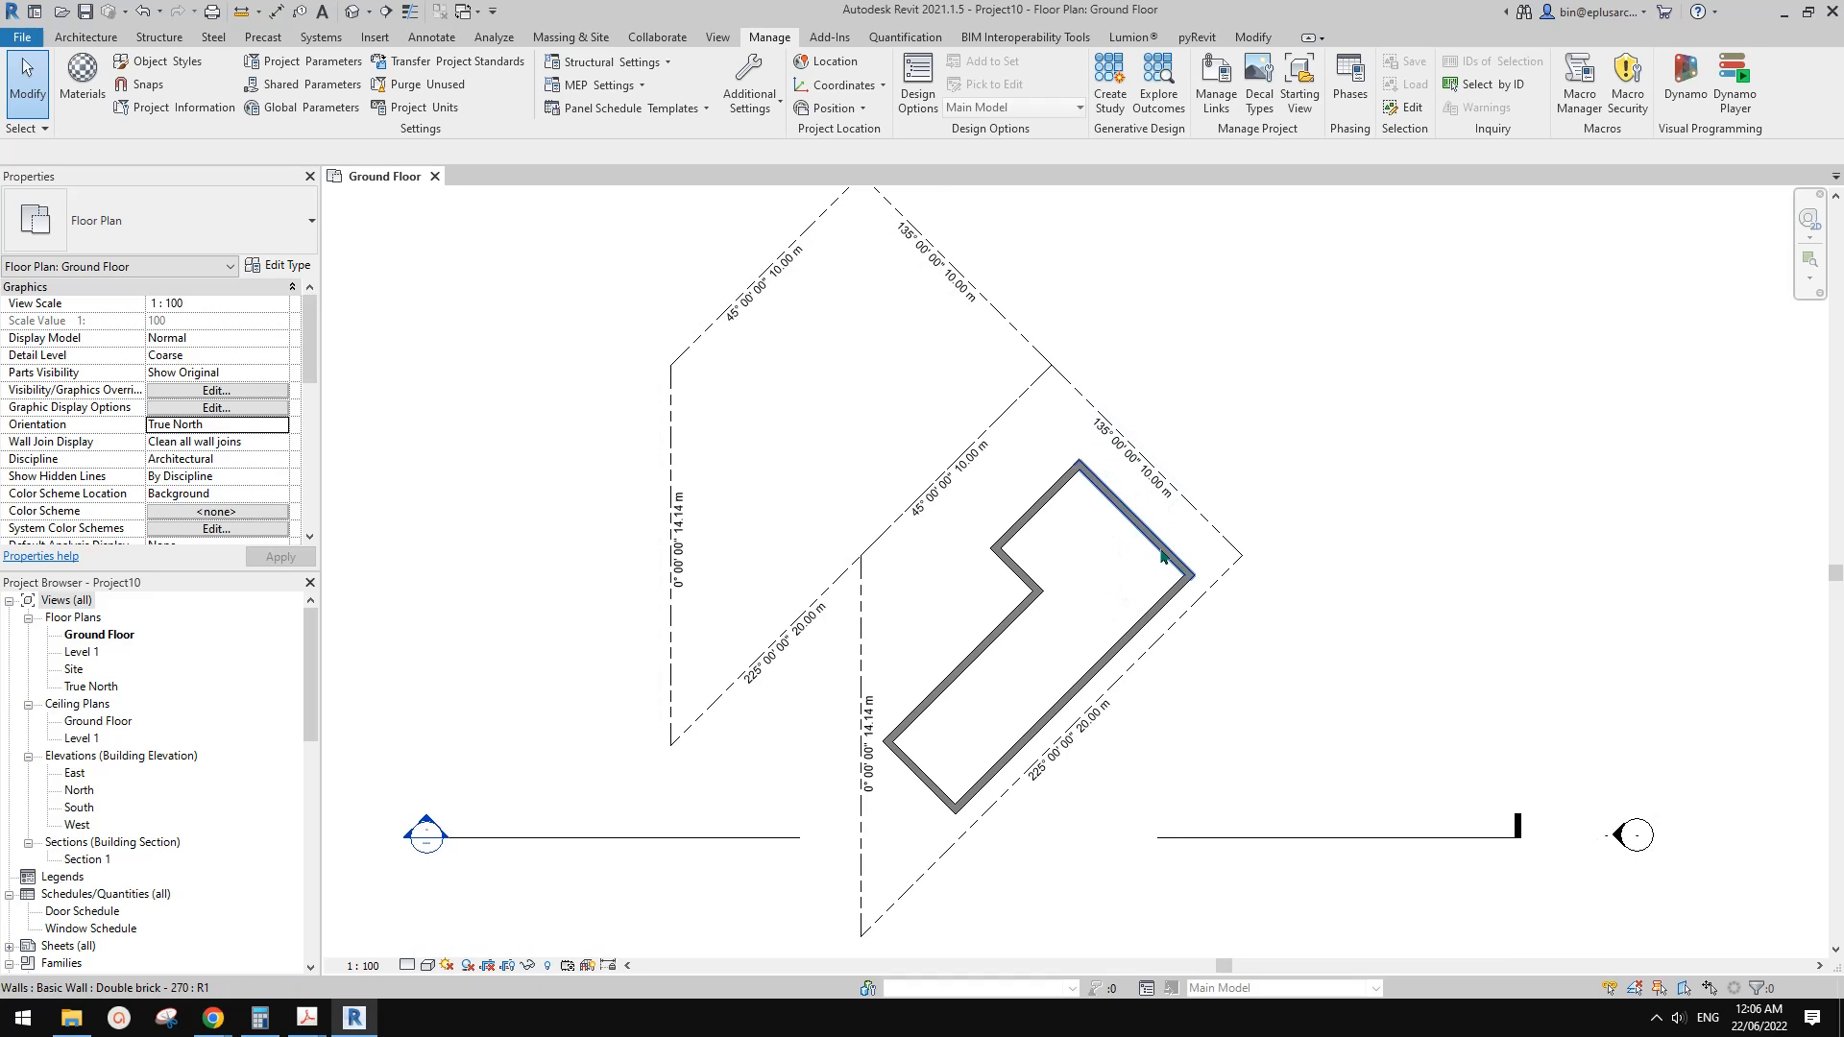
scroll(1196, 576, up, 2)
scroll(1191, 589, up, 3)
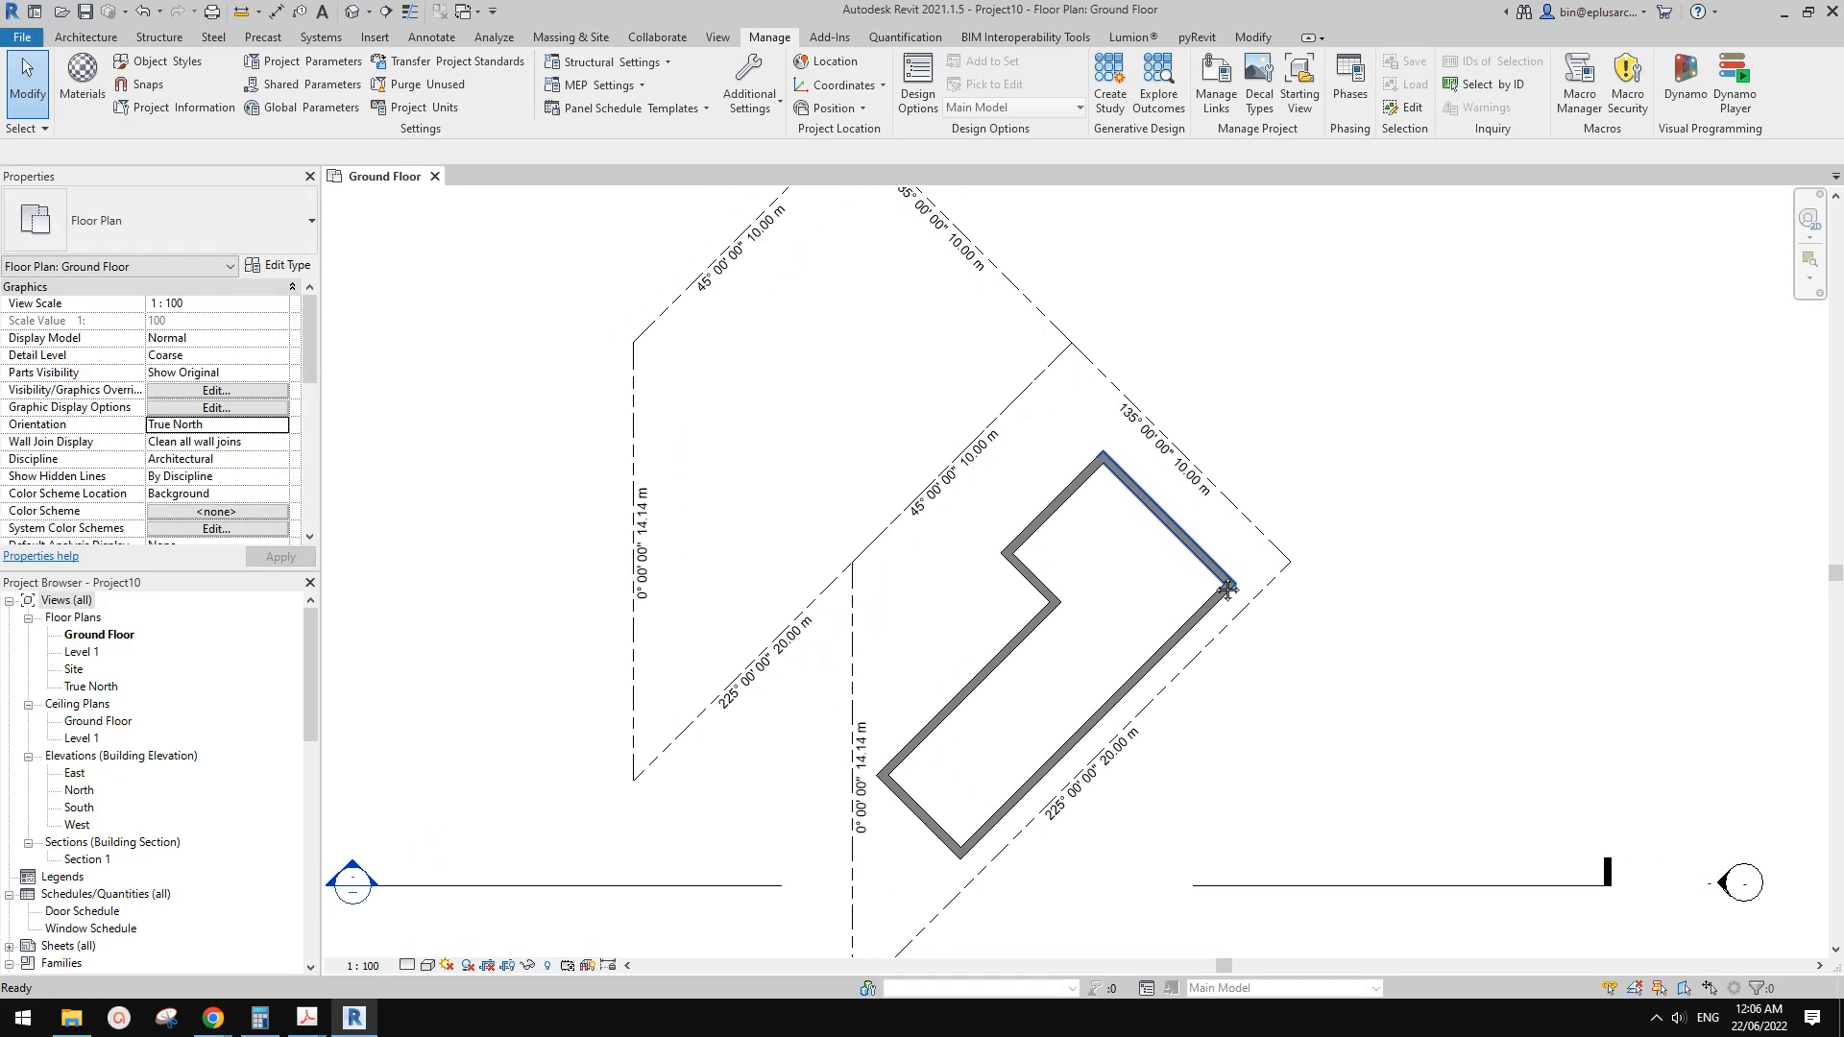
middle_drag(1201, 573, 1198, 590)
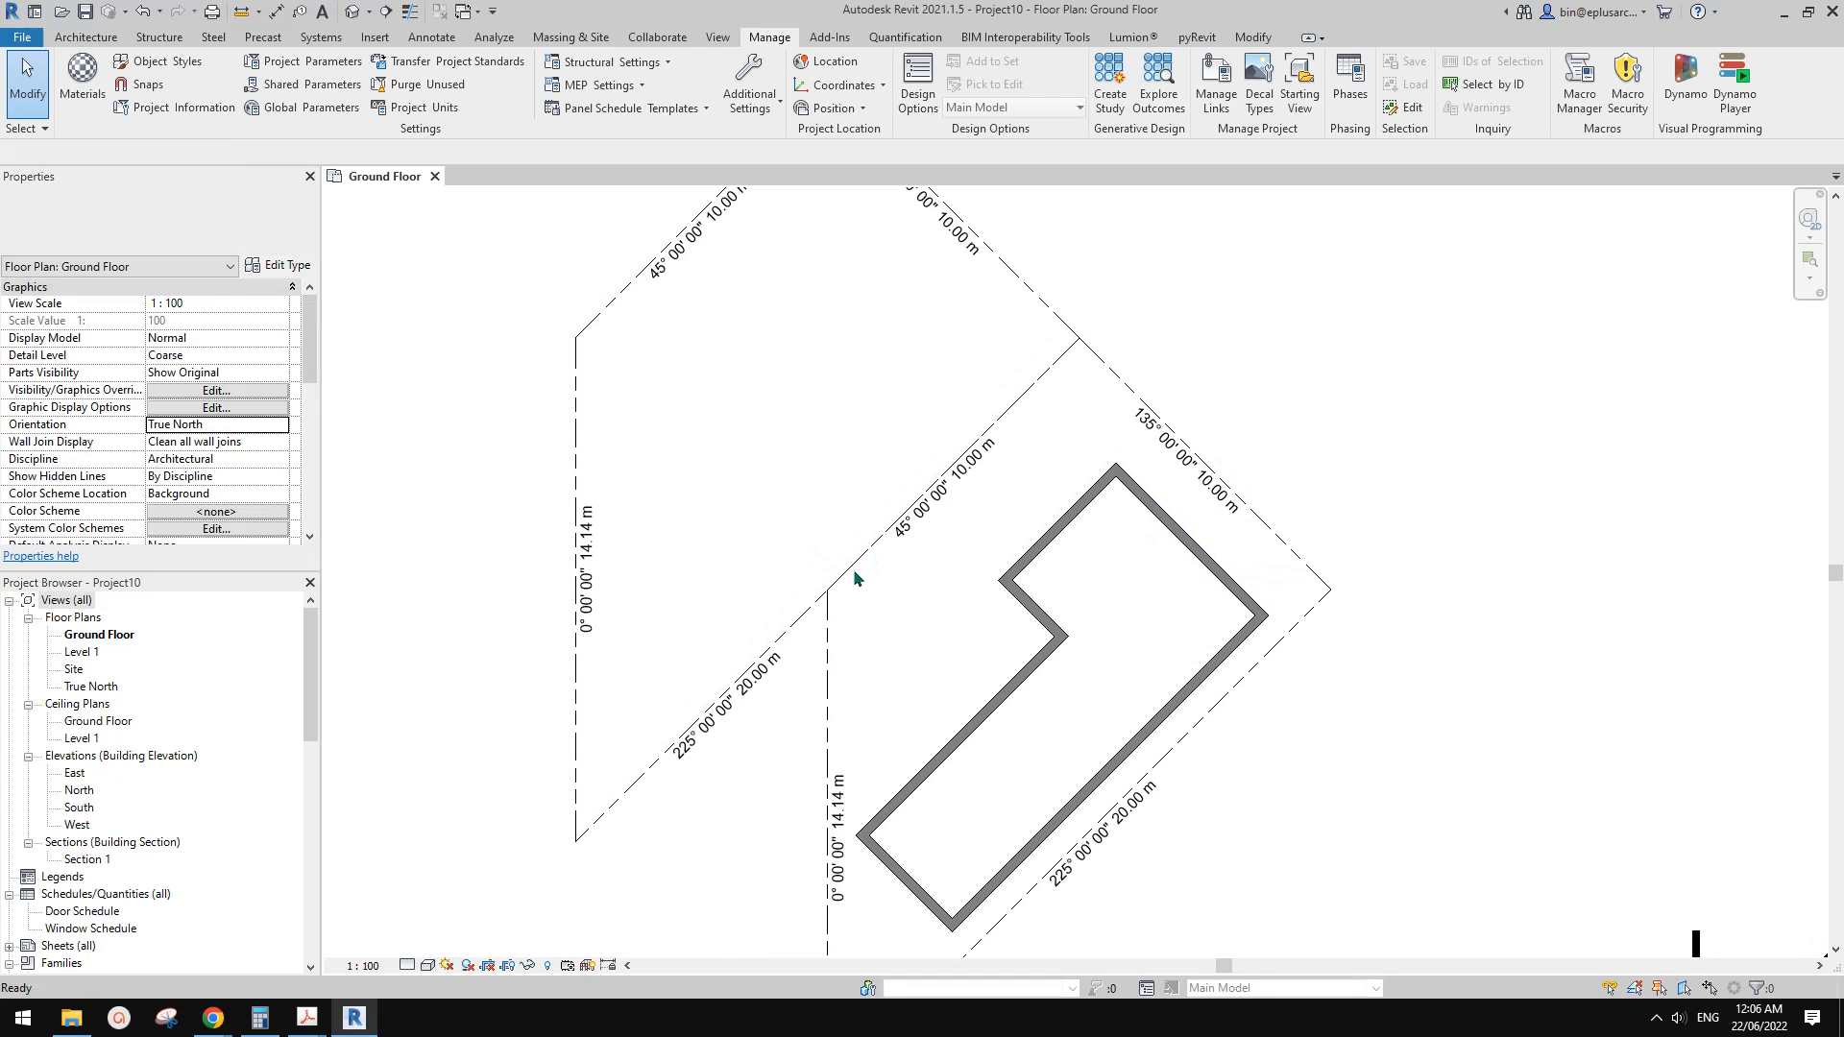
middle_drag(853, 570, 1019, 573)
Open sheet A101 and place the Ground Floor plan view in its drawing area
click(110, 635)
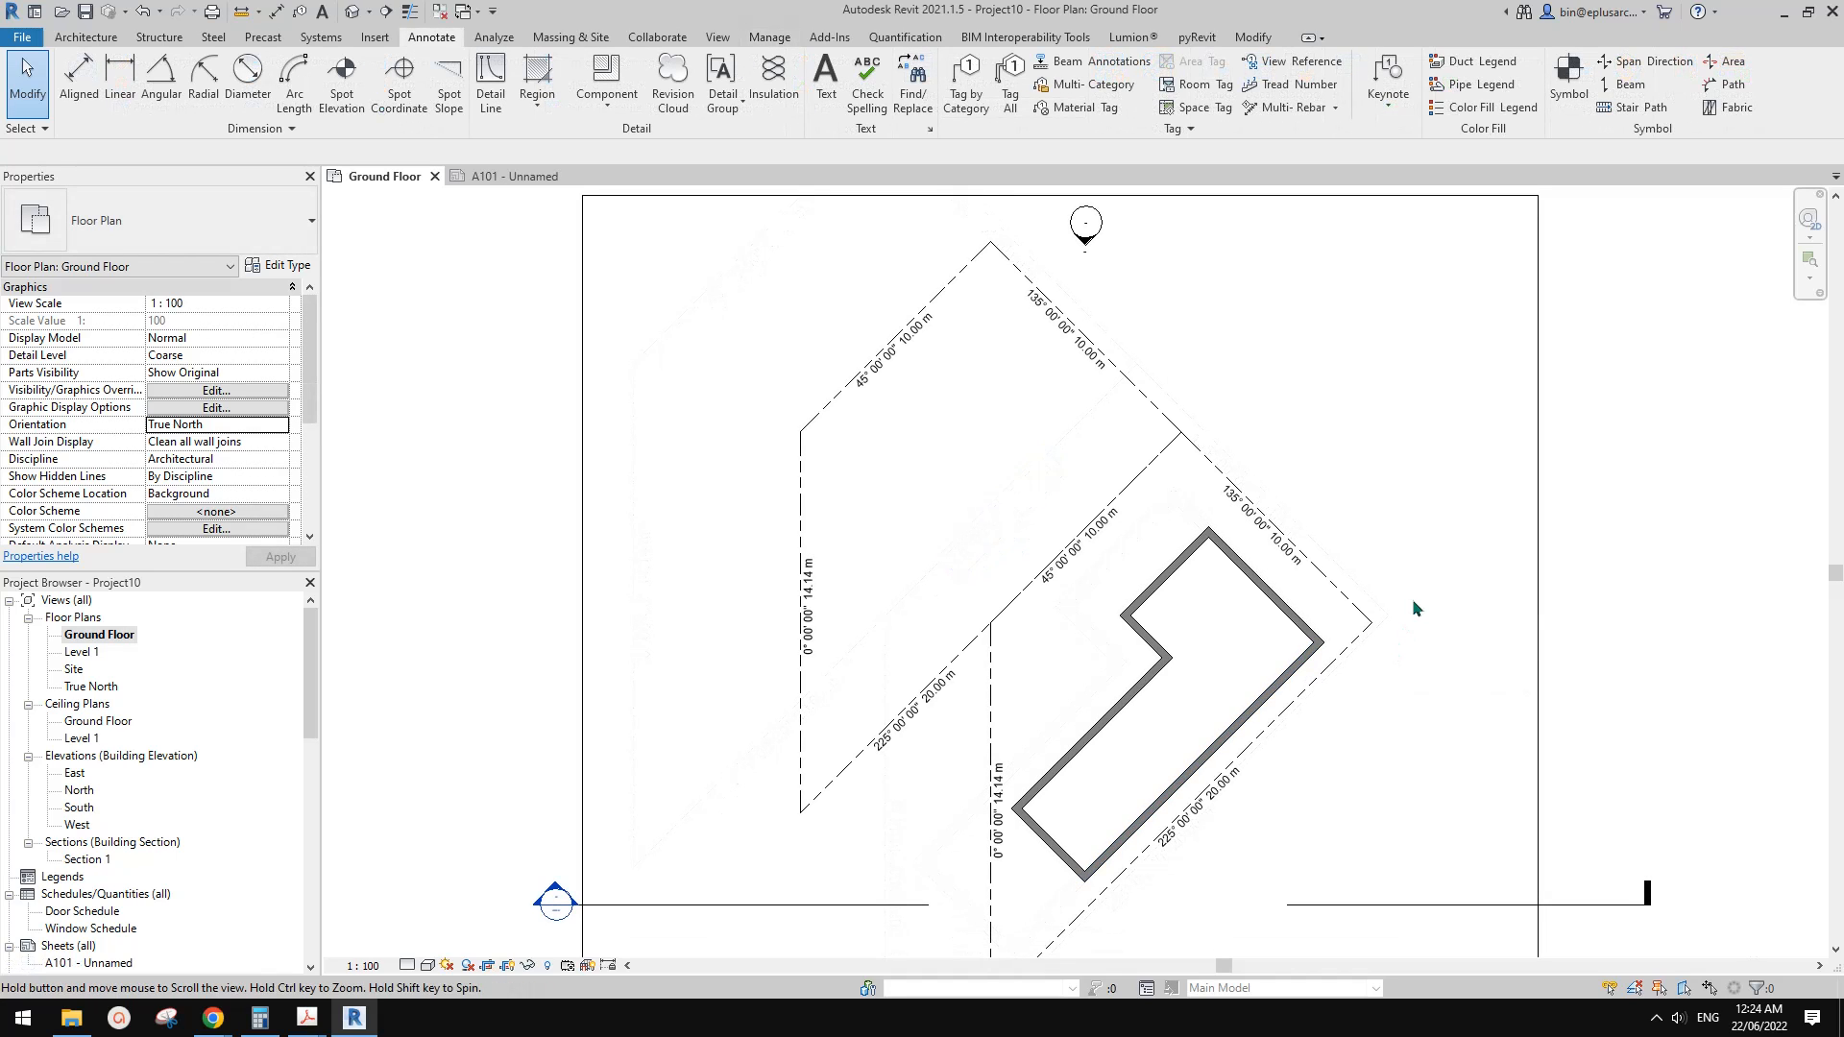
middle_drag(1212, 624, 1234, 677)
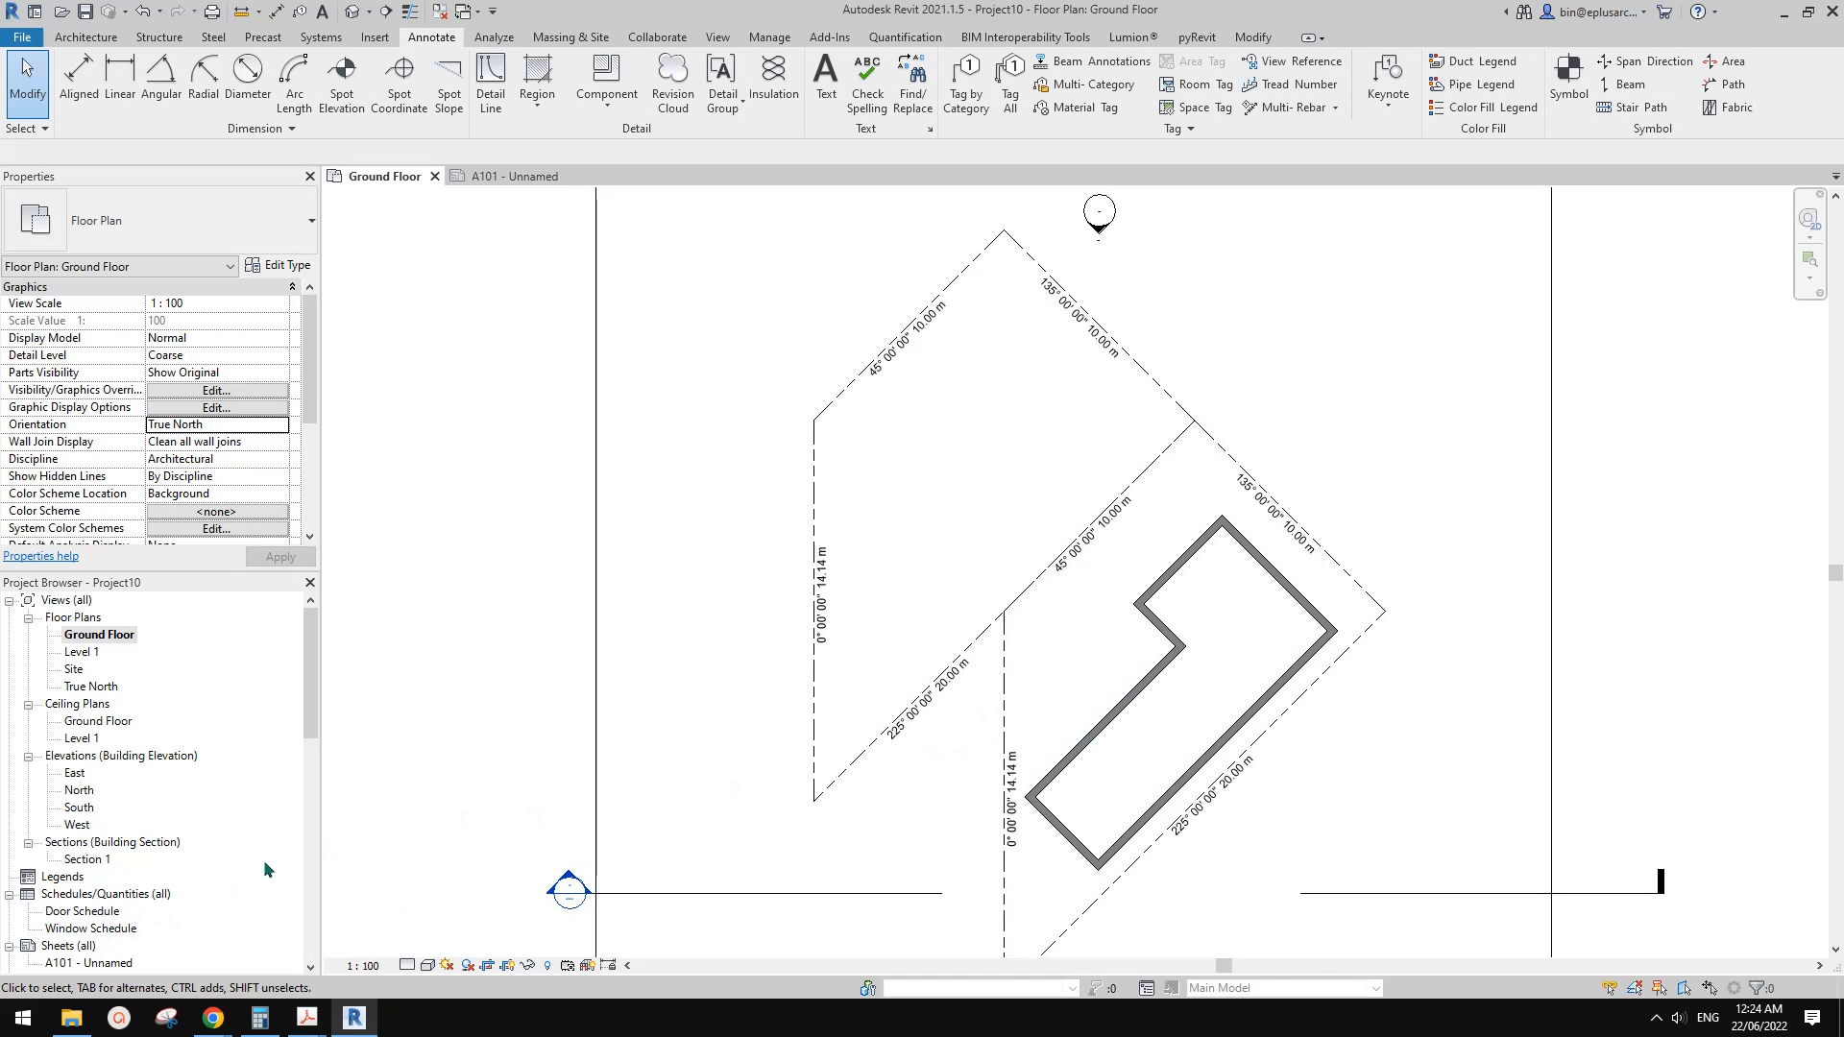
double_click(86, 962)
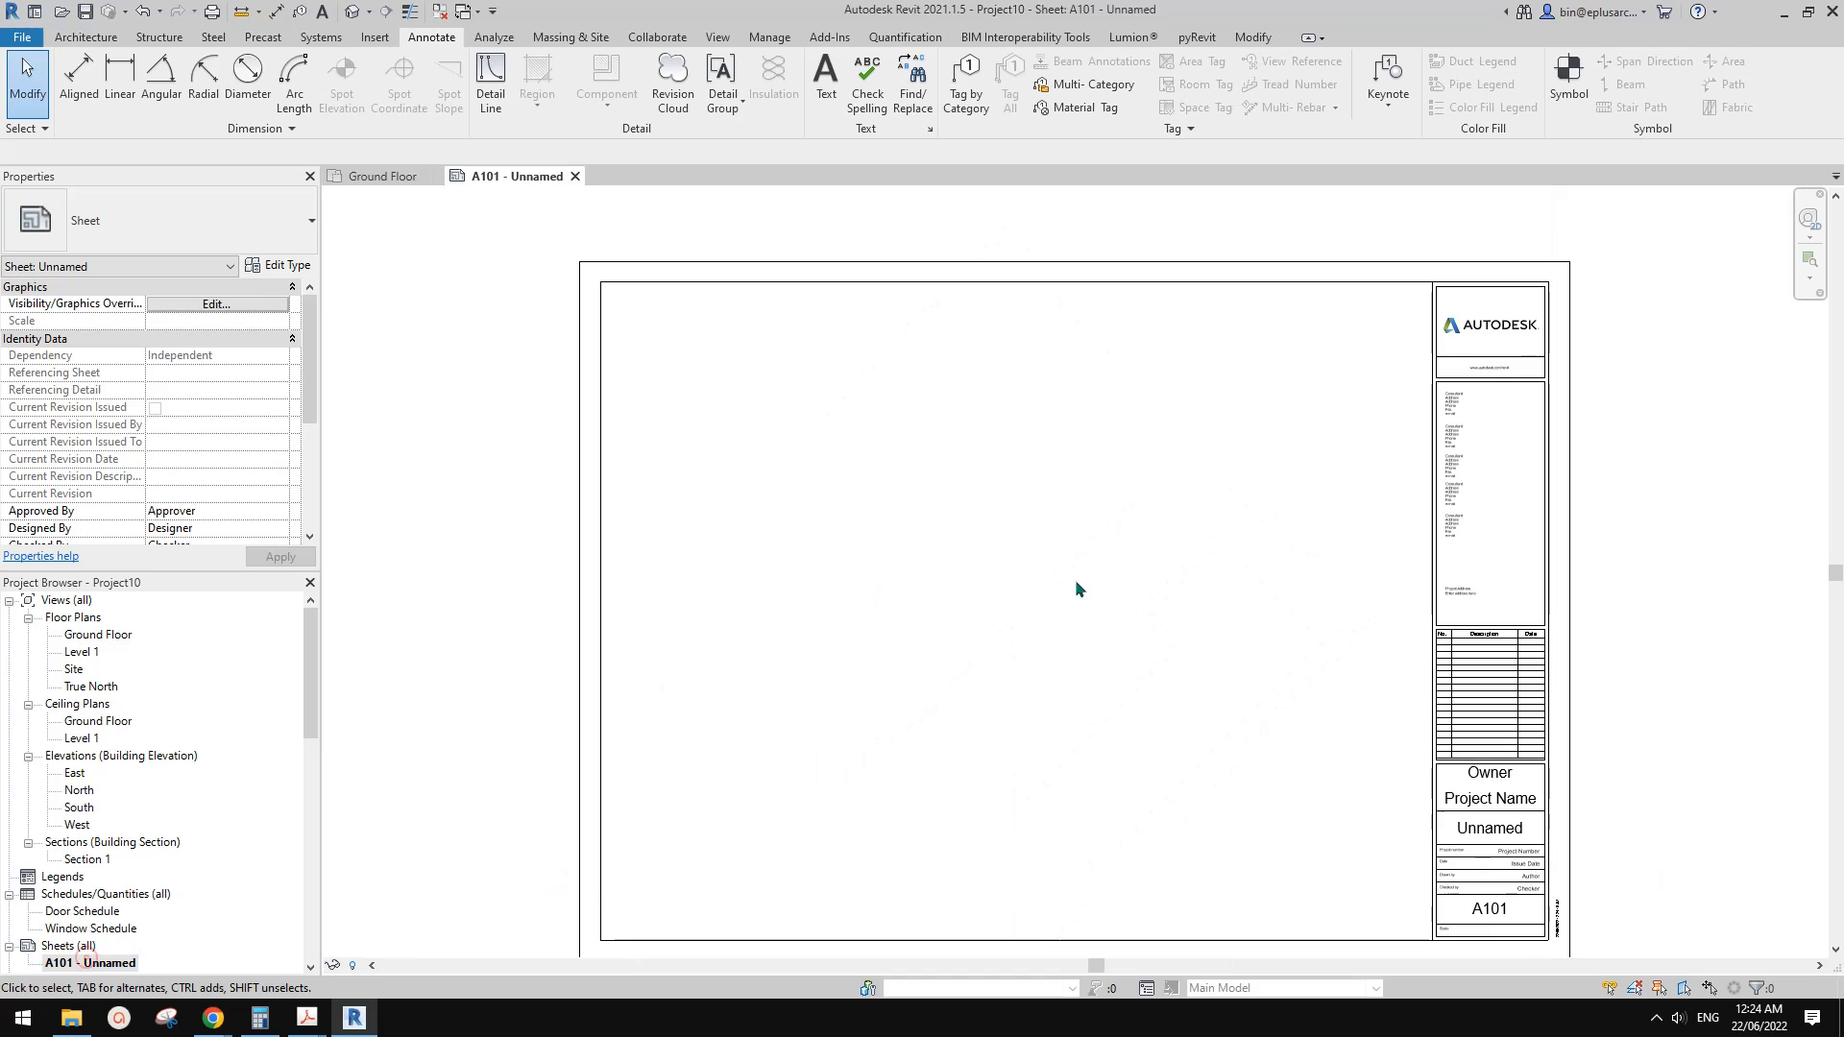
drag(108, 644, 848, 576)
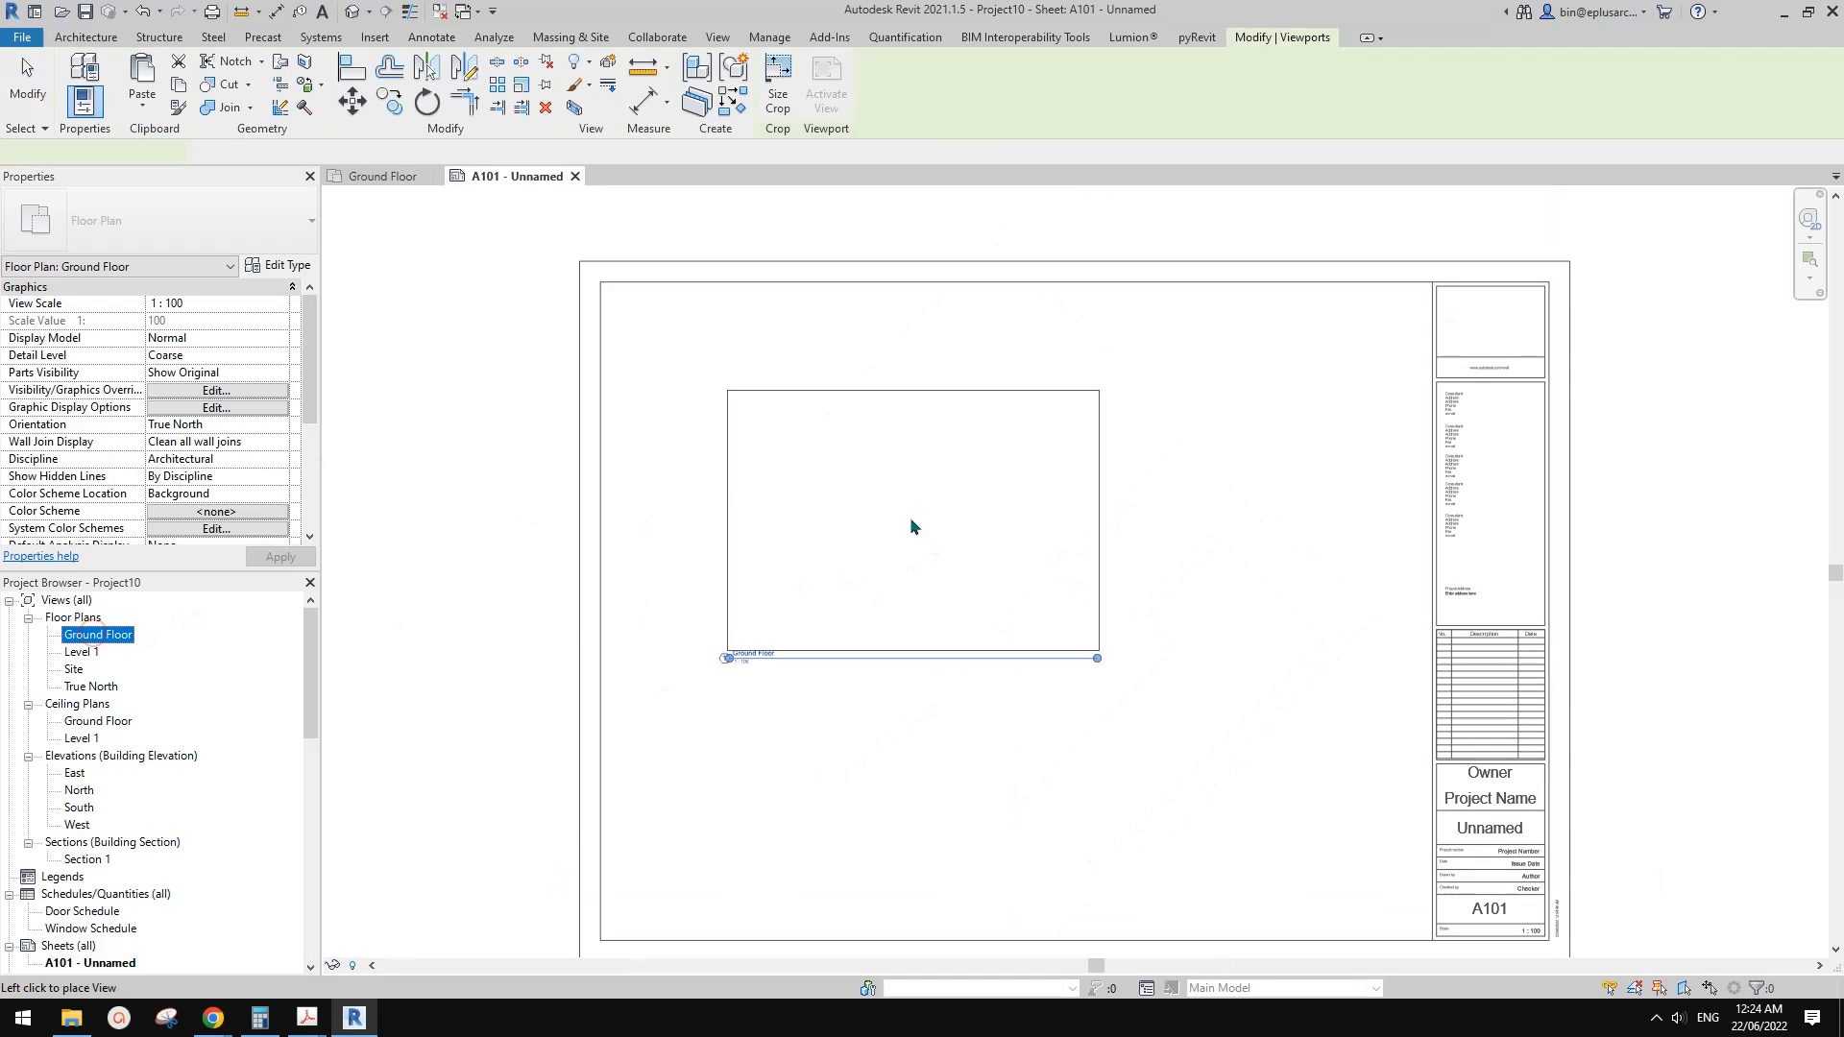
click(959, 563)
scroll(968, 559, up, 1)
scroll(968, 559, up, 2)
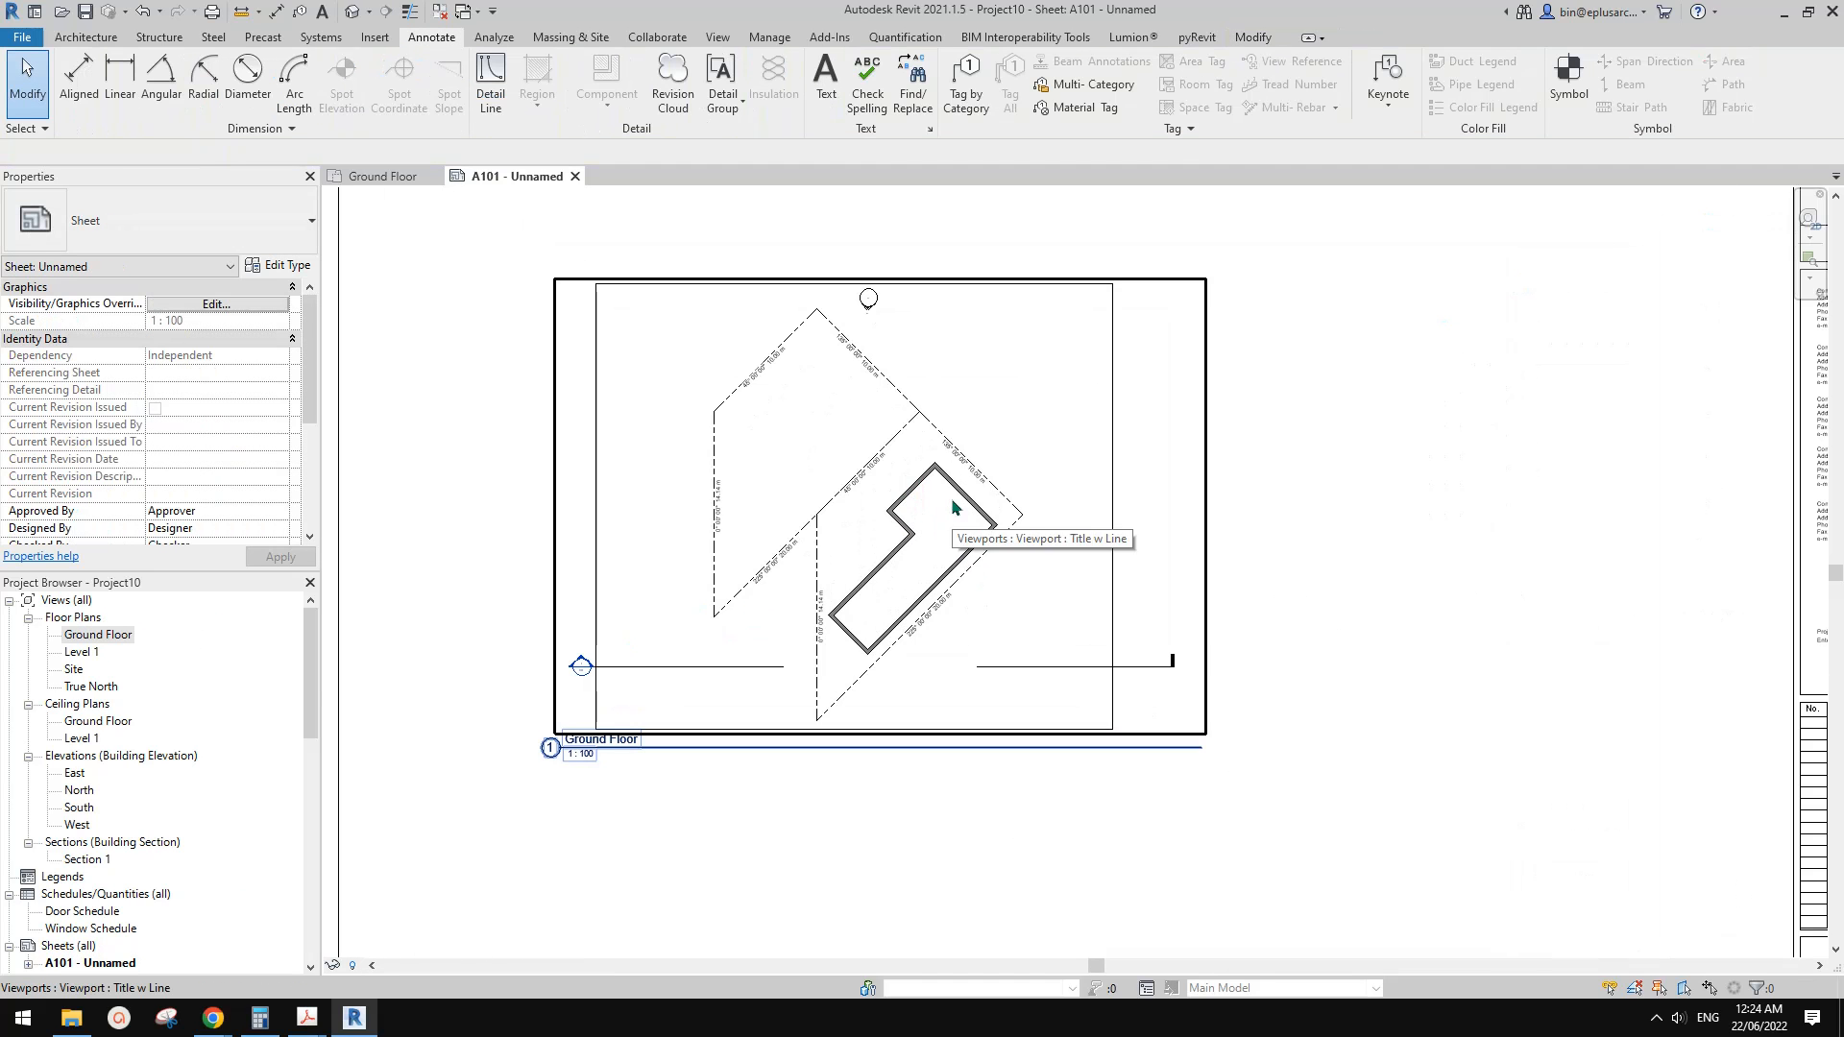
Activate the Ground Floor viewport on sheet A101 for editing in place
double_click(1018, 492)
scroll(789, 466, down, 1)
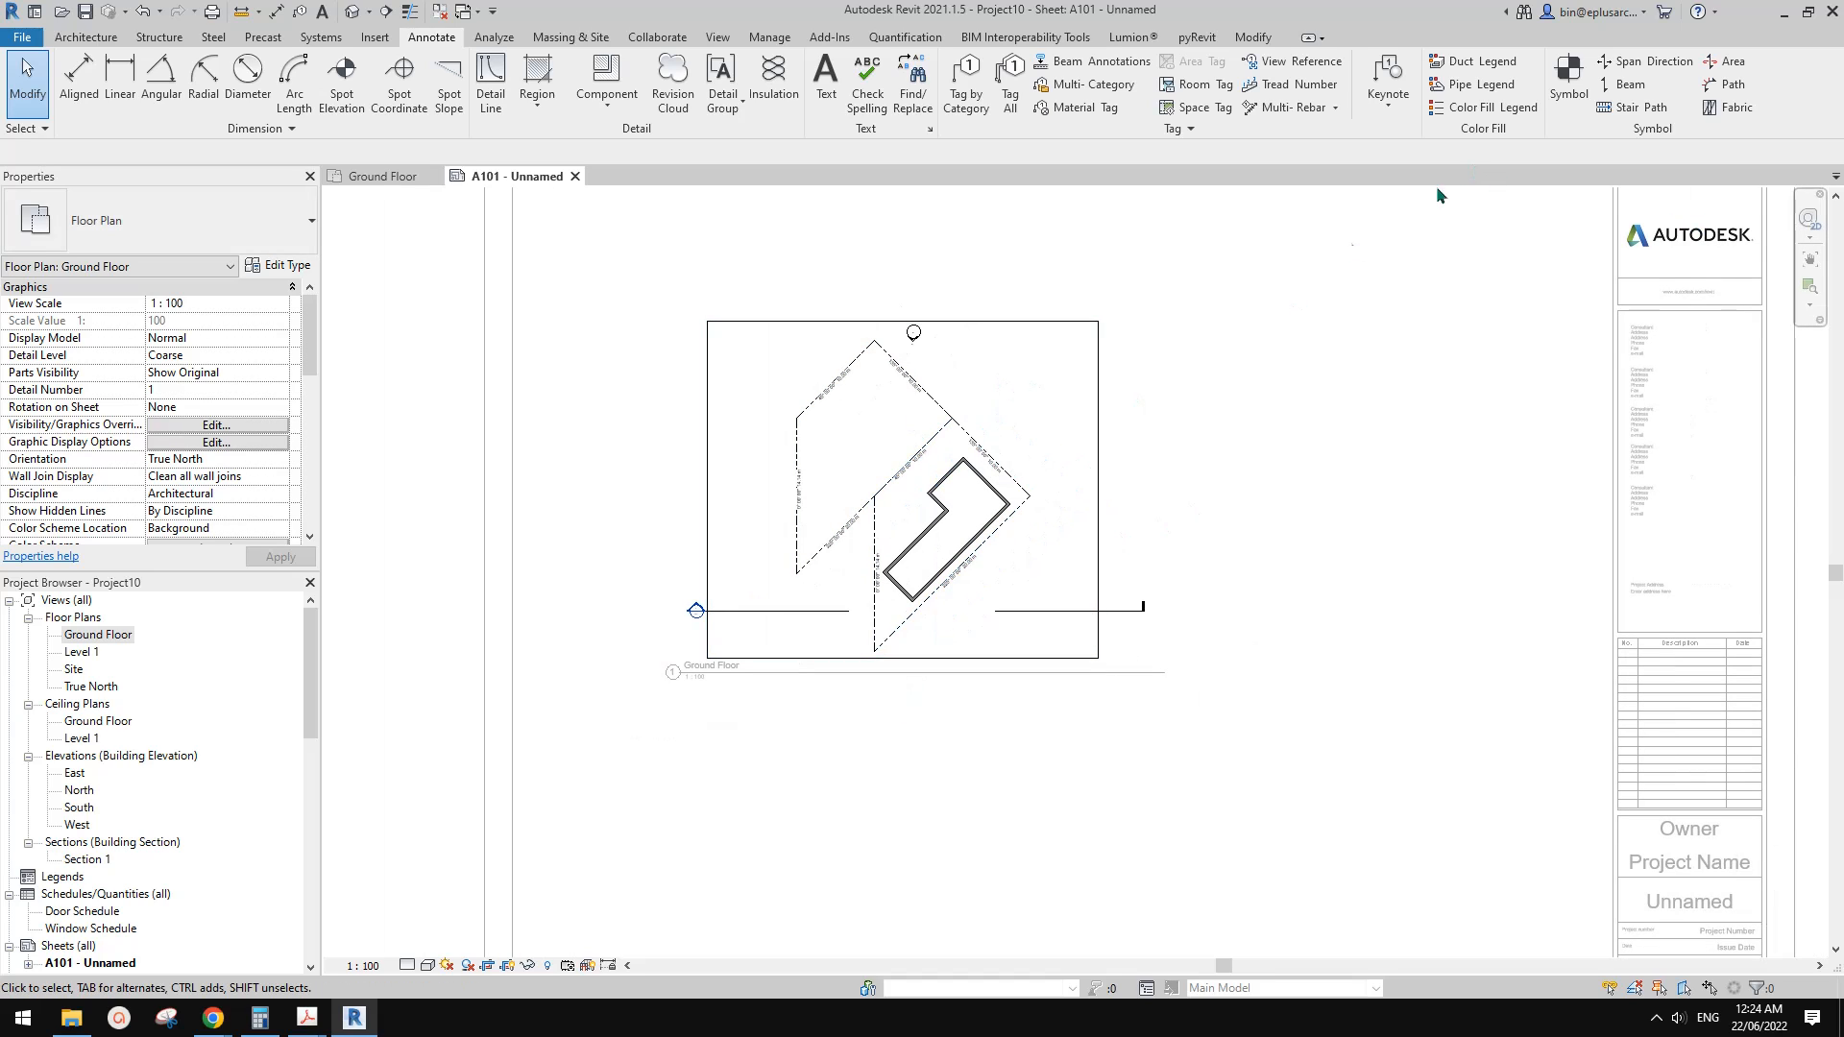
scroll(1020, 413, up, 3)
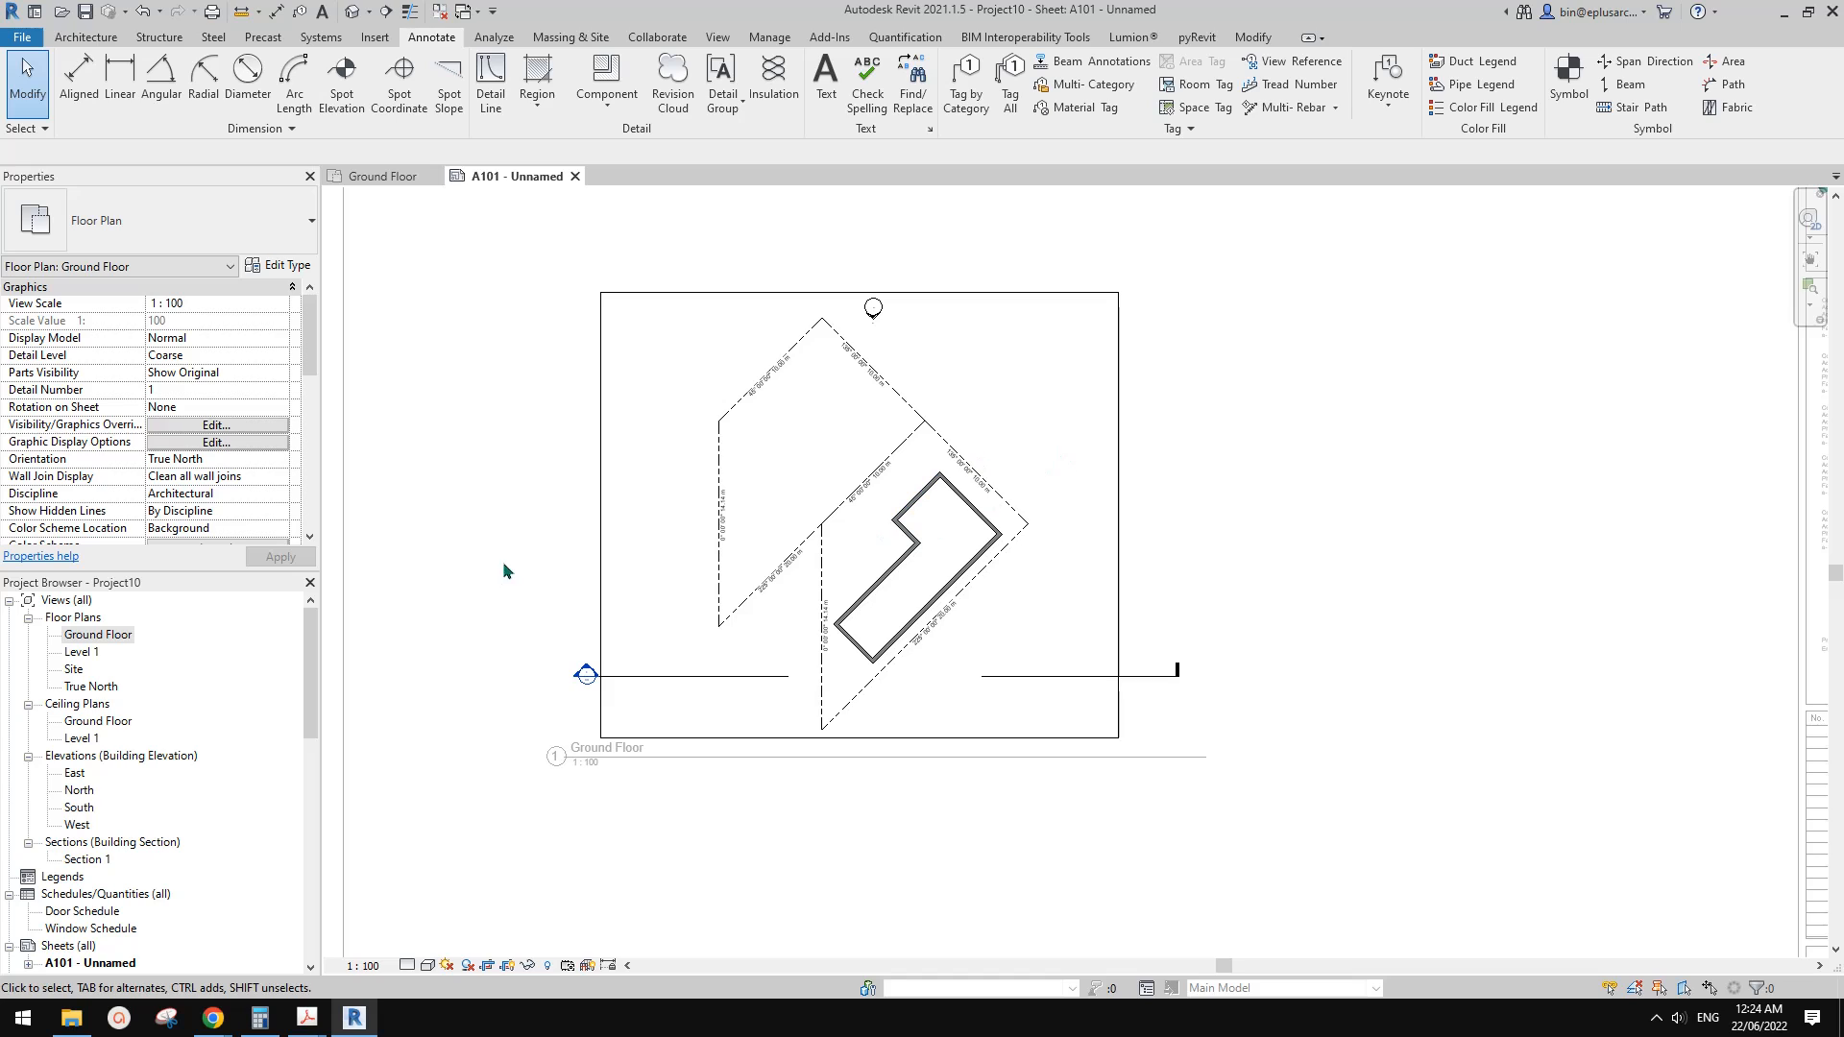
middle_drag(918, 398, 900, 408)
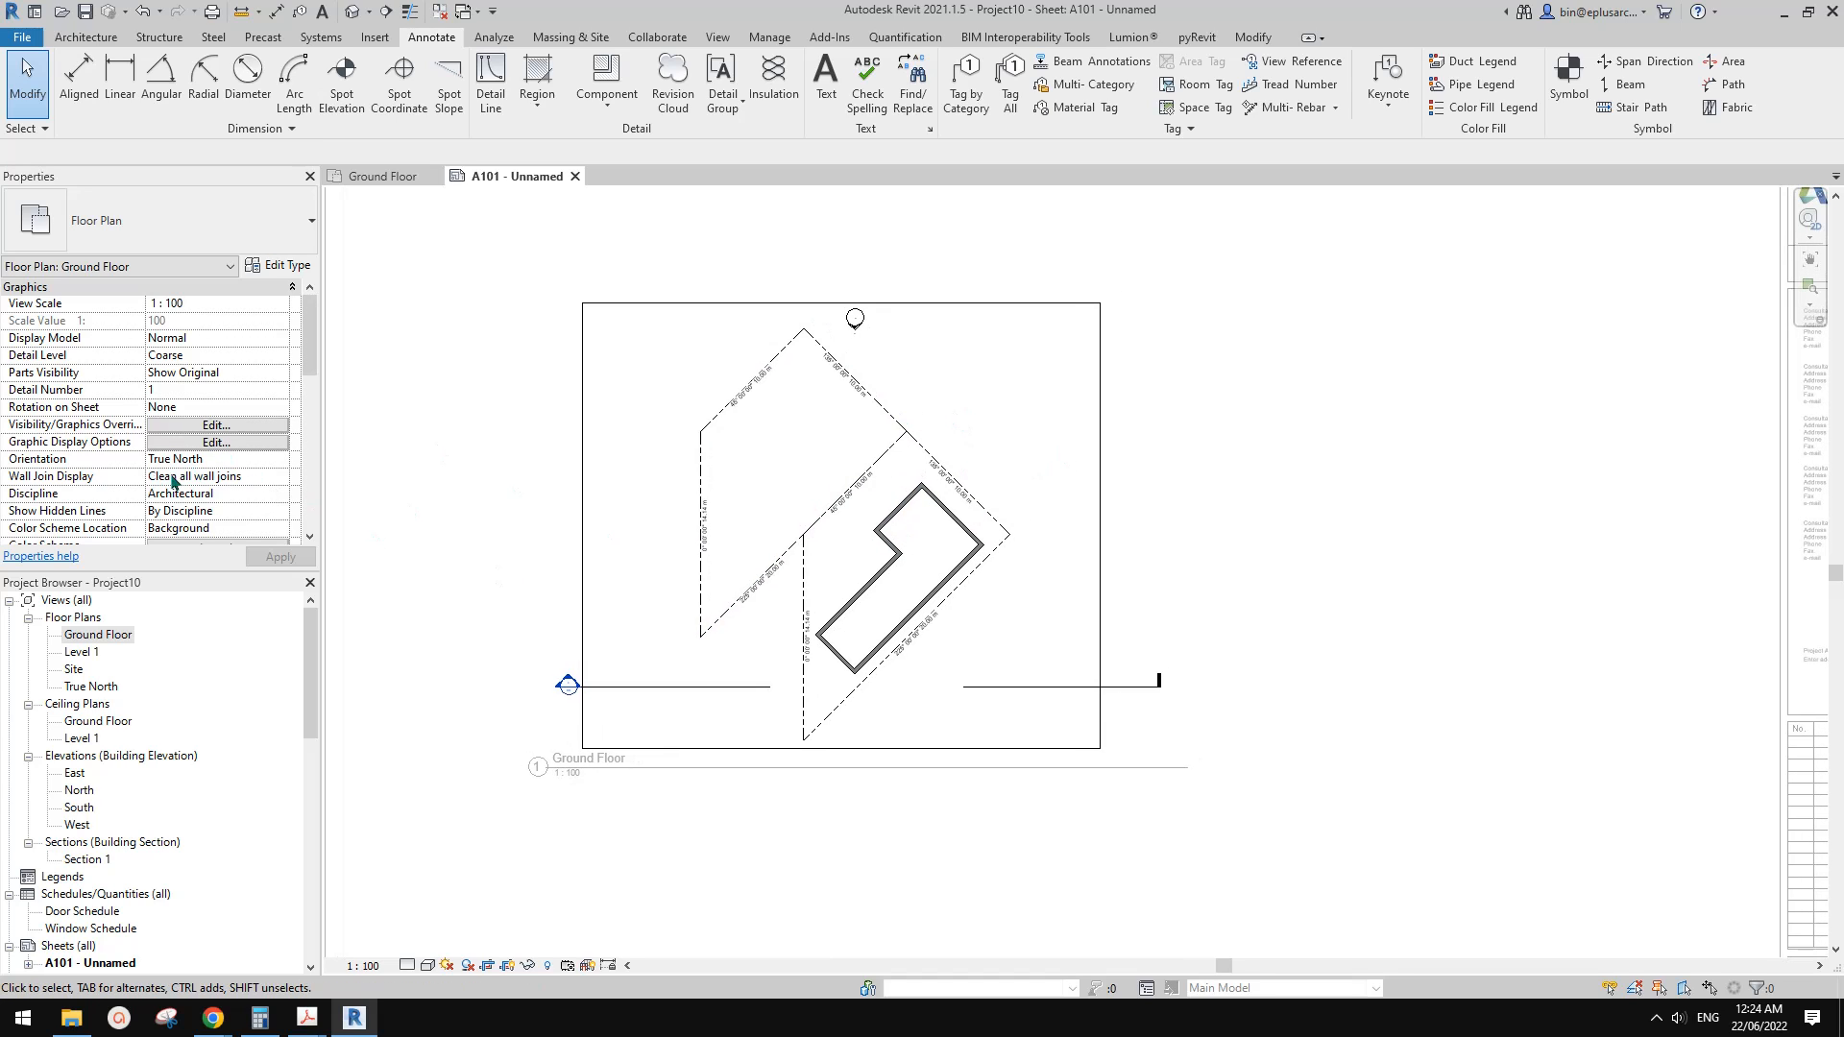
Switch the Ground Floor view's orientation to Project North and back to True North
click(280, 460)
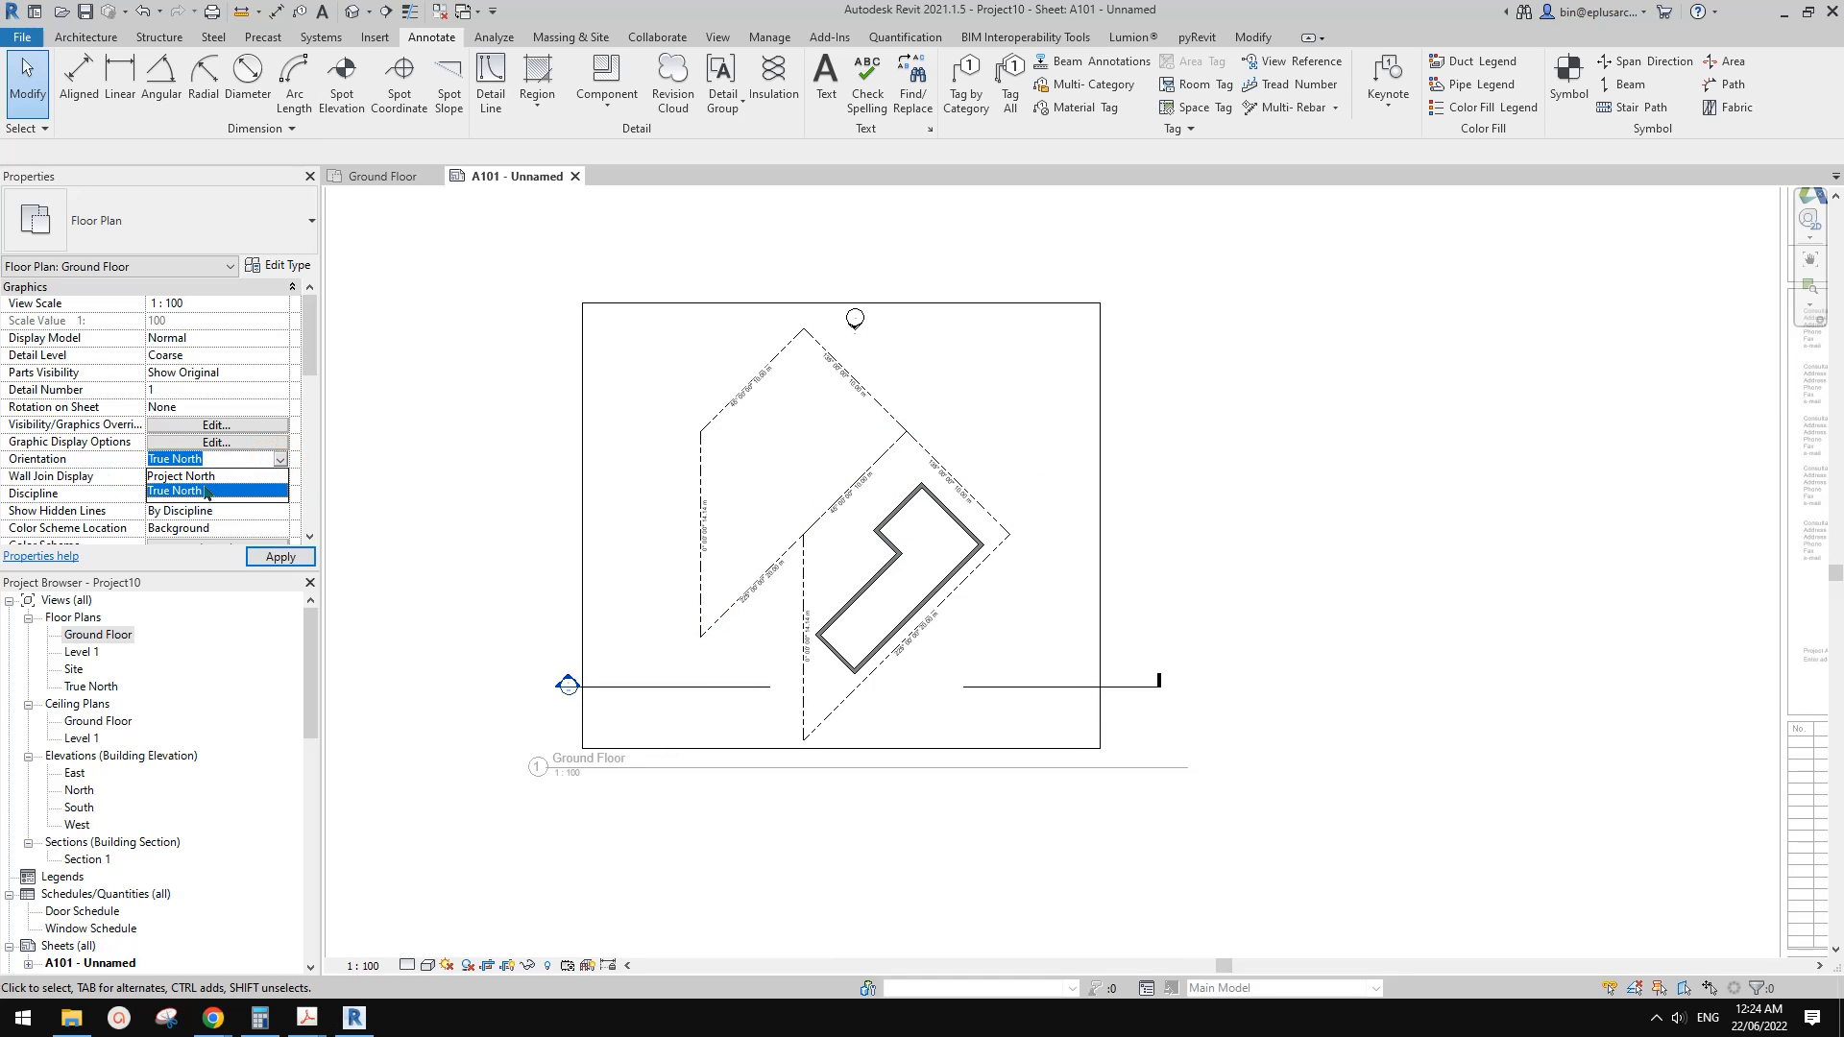
click(180, 477)
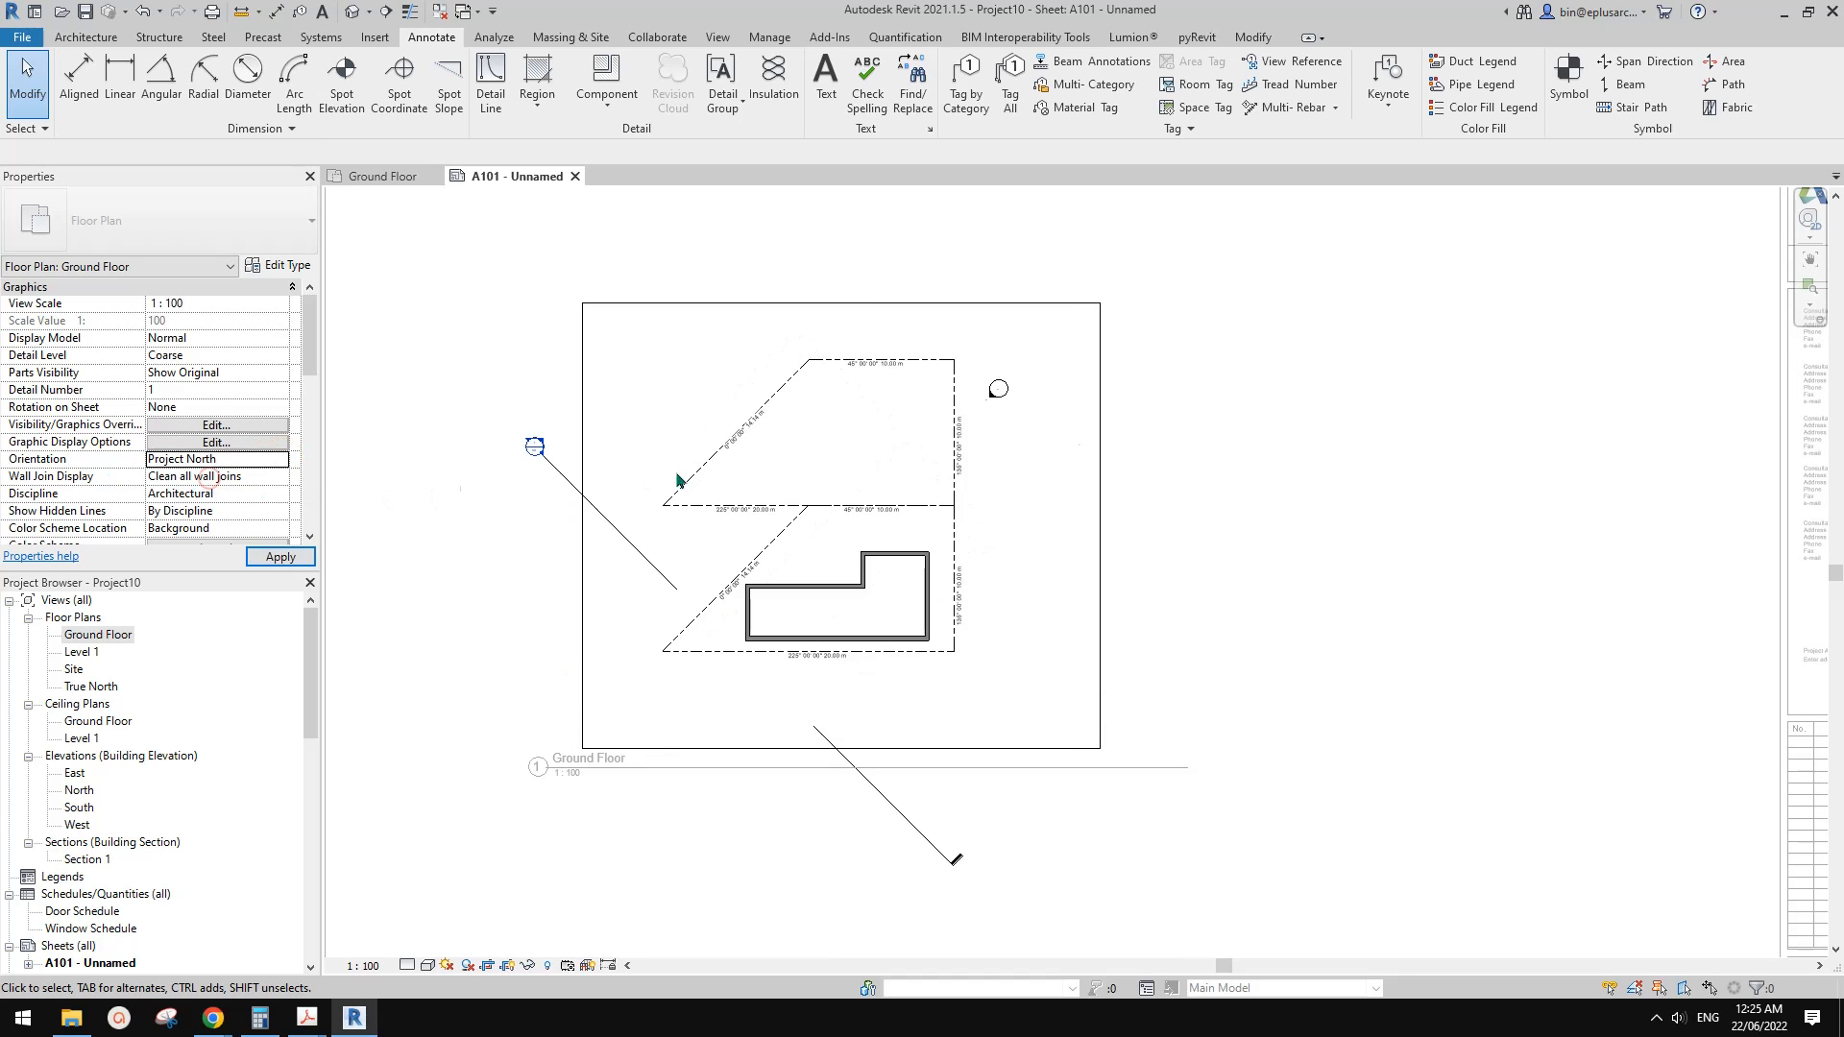
click(285, 468)
click(178, 494)
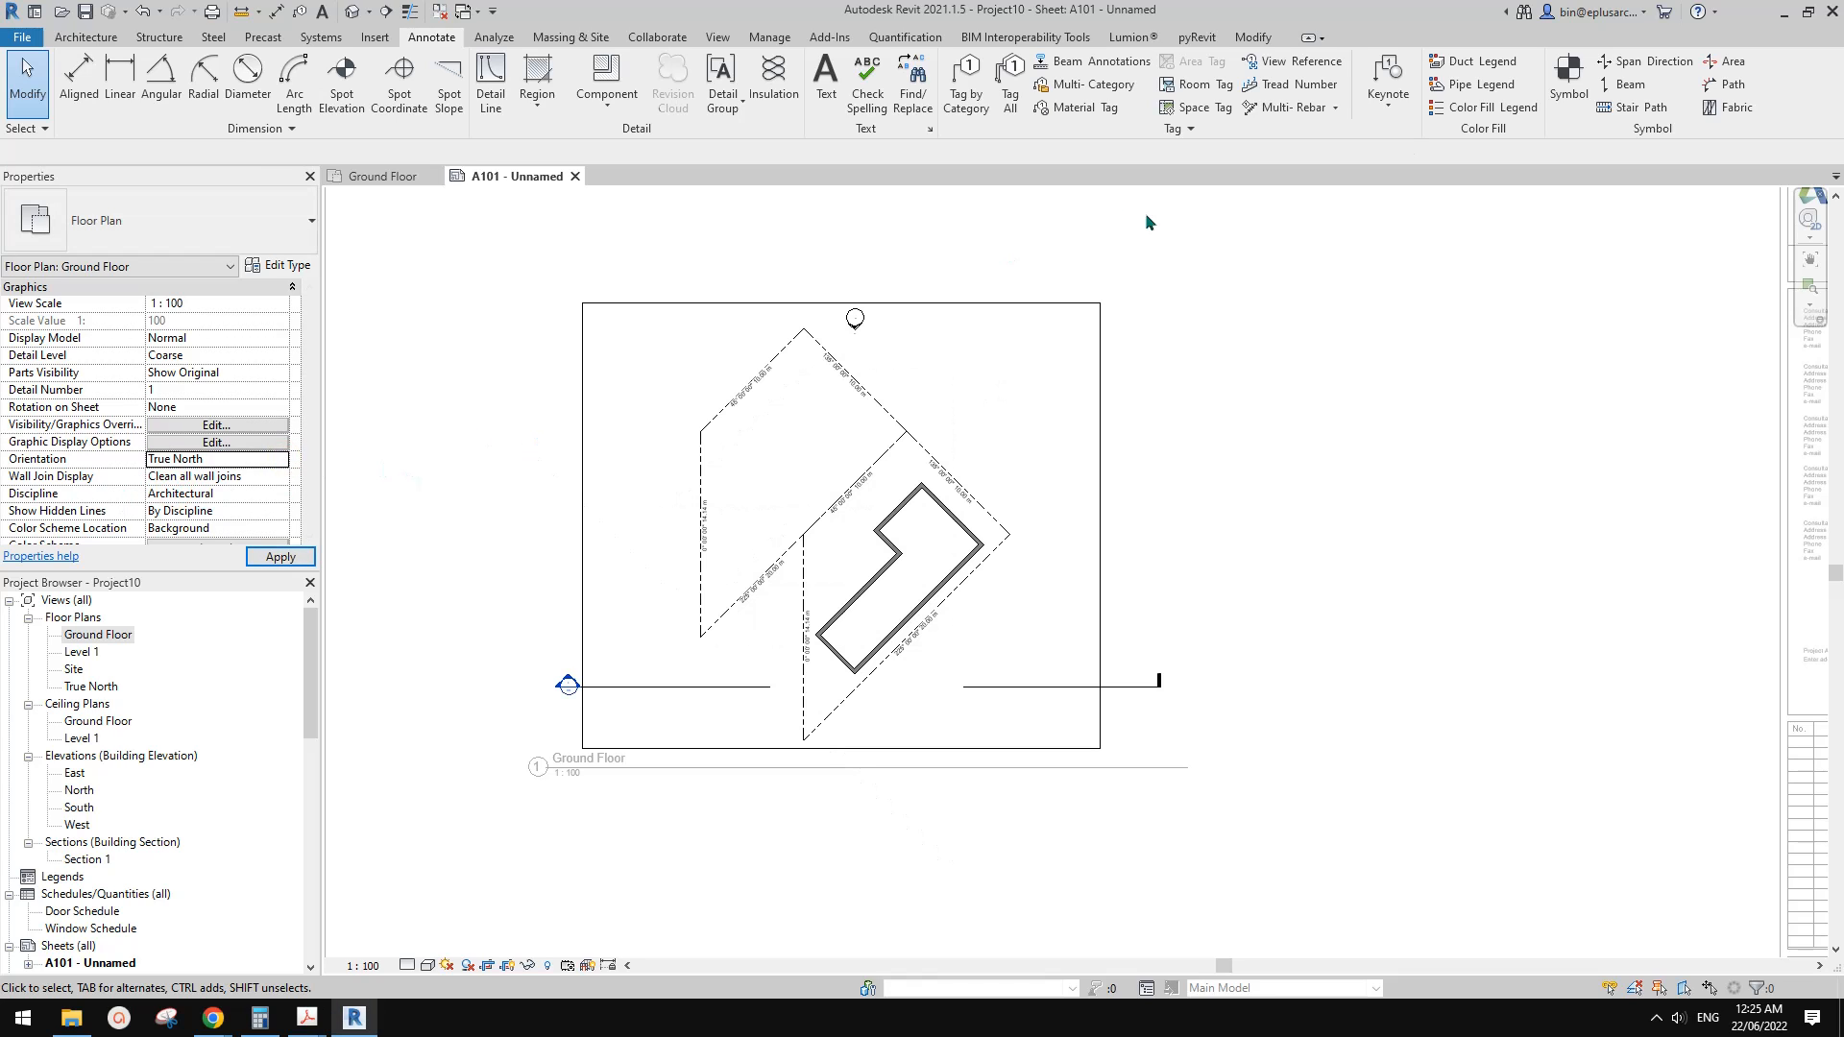
Place a North Arrow (AUS) Type 1 symbol inside the Ground Floor view, beside the upper boundary
click(1565, 91)
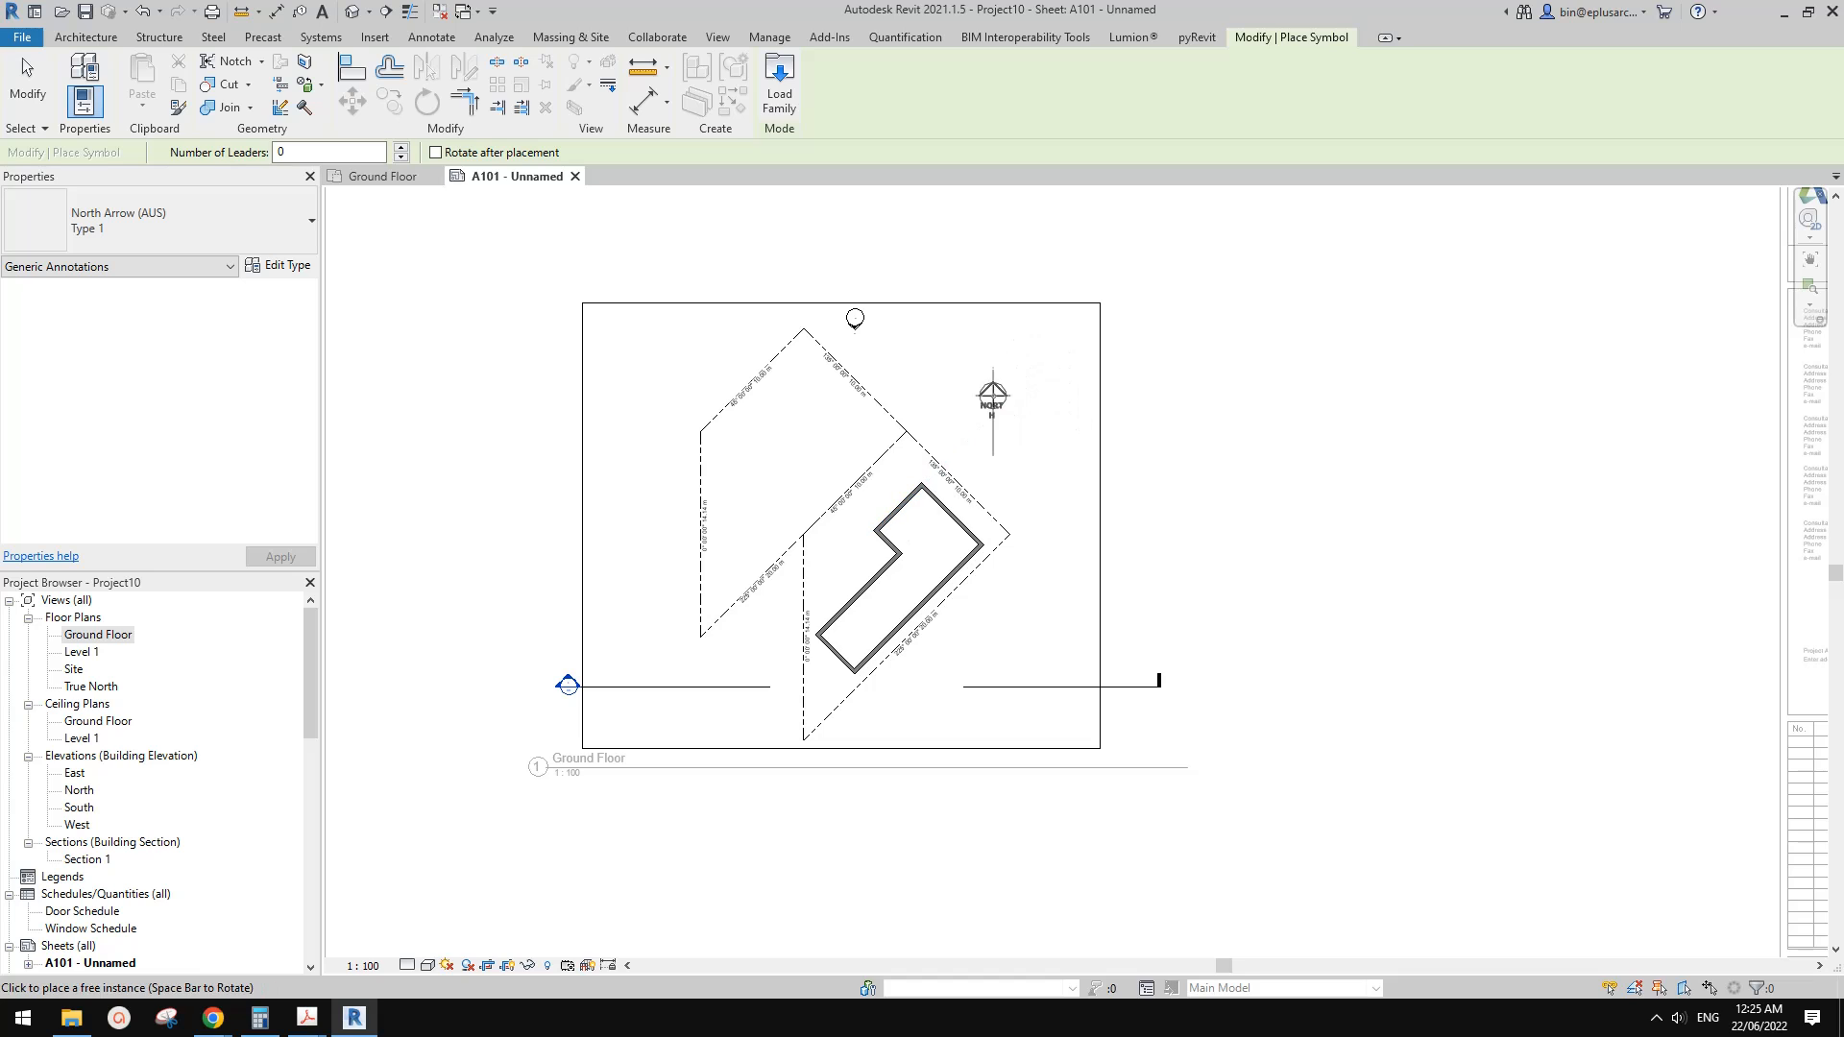
click(997, 403)
key(Escape)
key(Escape)
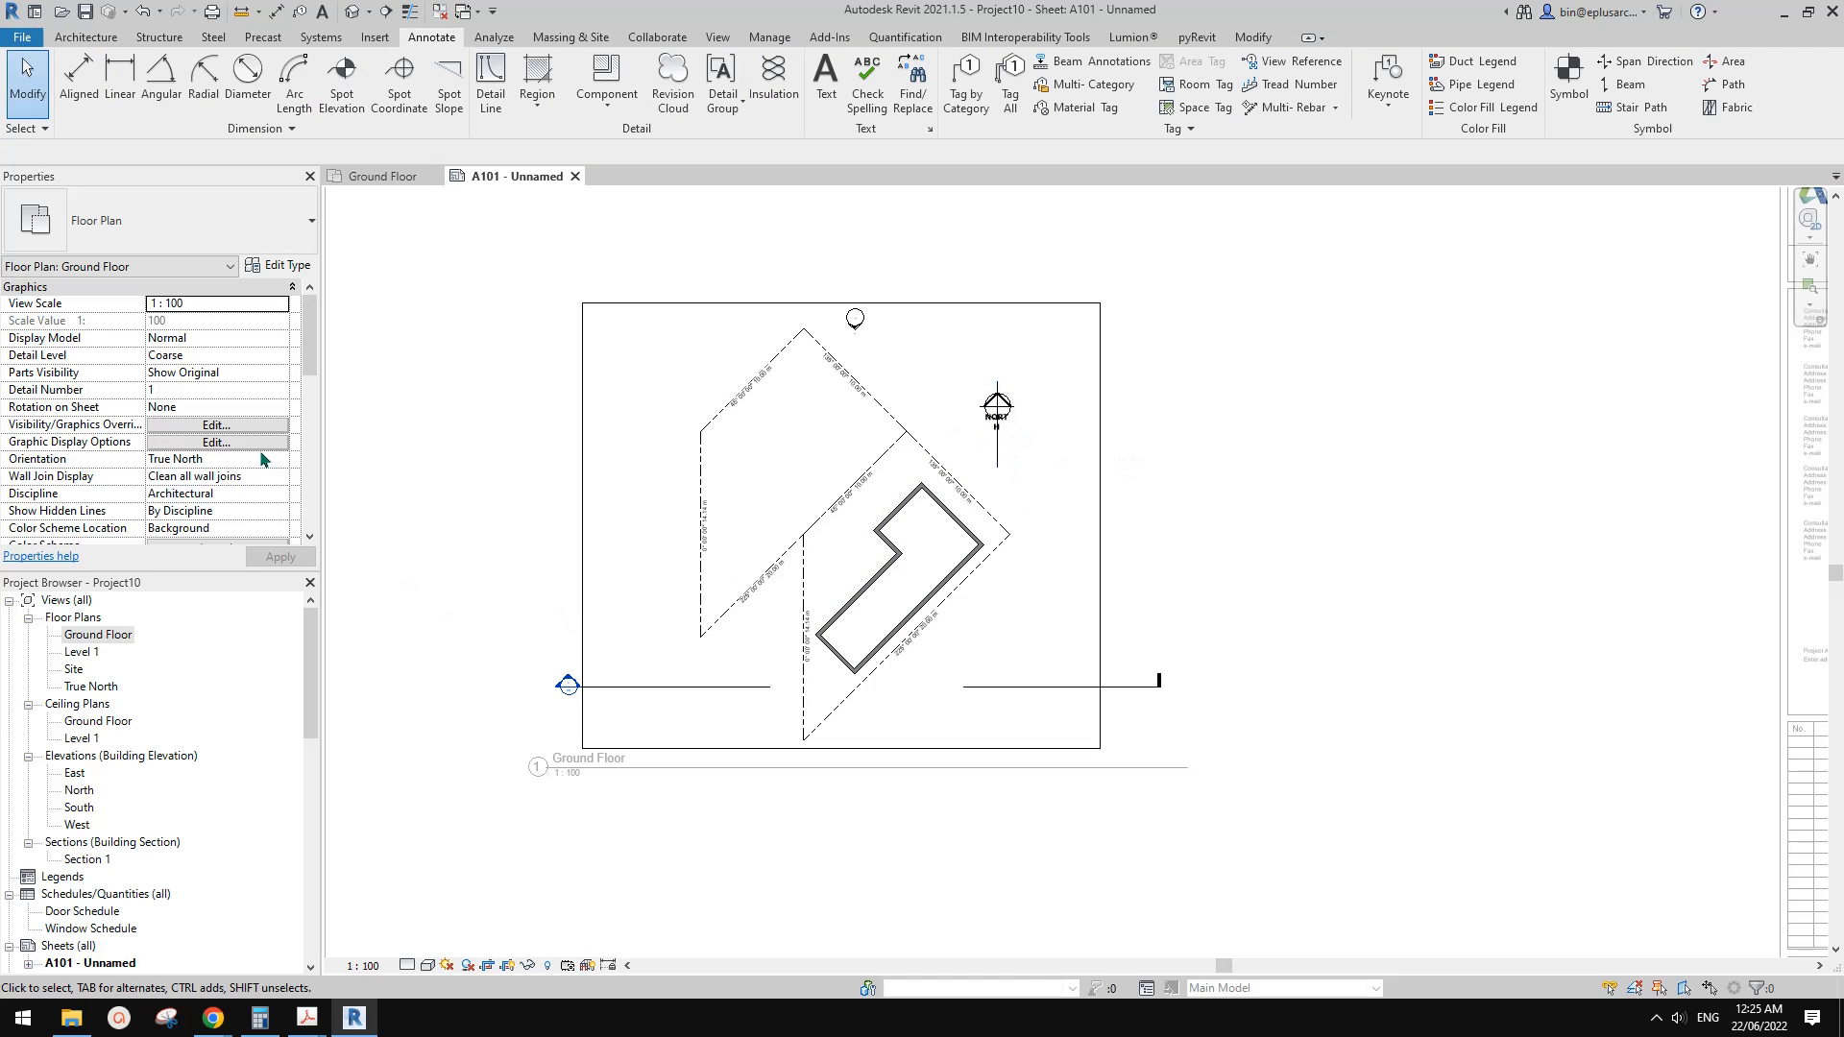
Set the Ground Floor view's orientation to Project North and deactivate the viewport
click(261, 459)
click(188, 477)
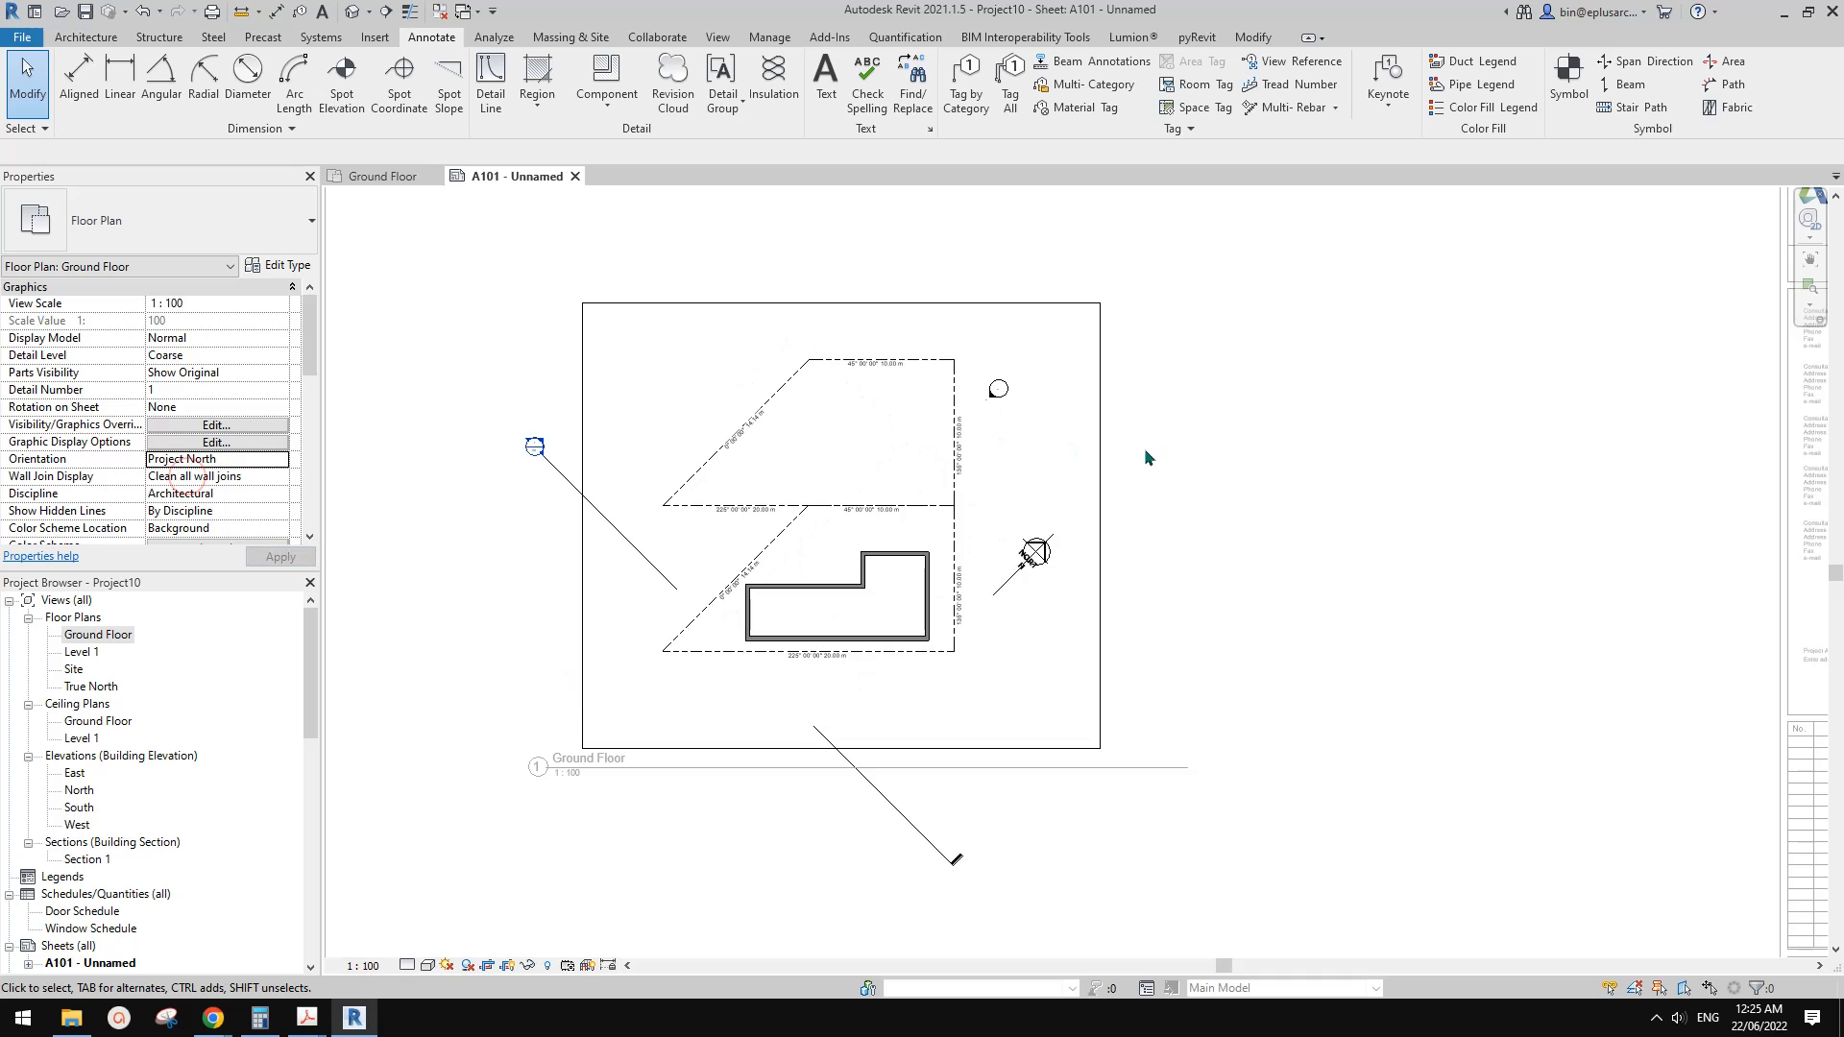
scroll(1100, 555, down, 2)
middle_drag(1099, 555, 958, 557)
right_click(1056, 444)
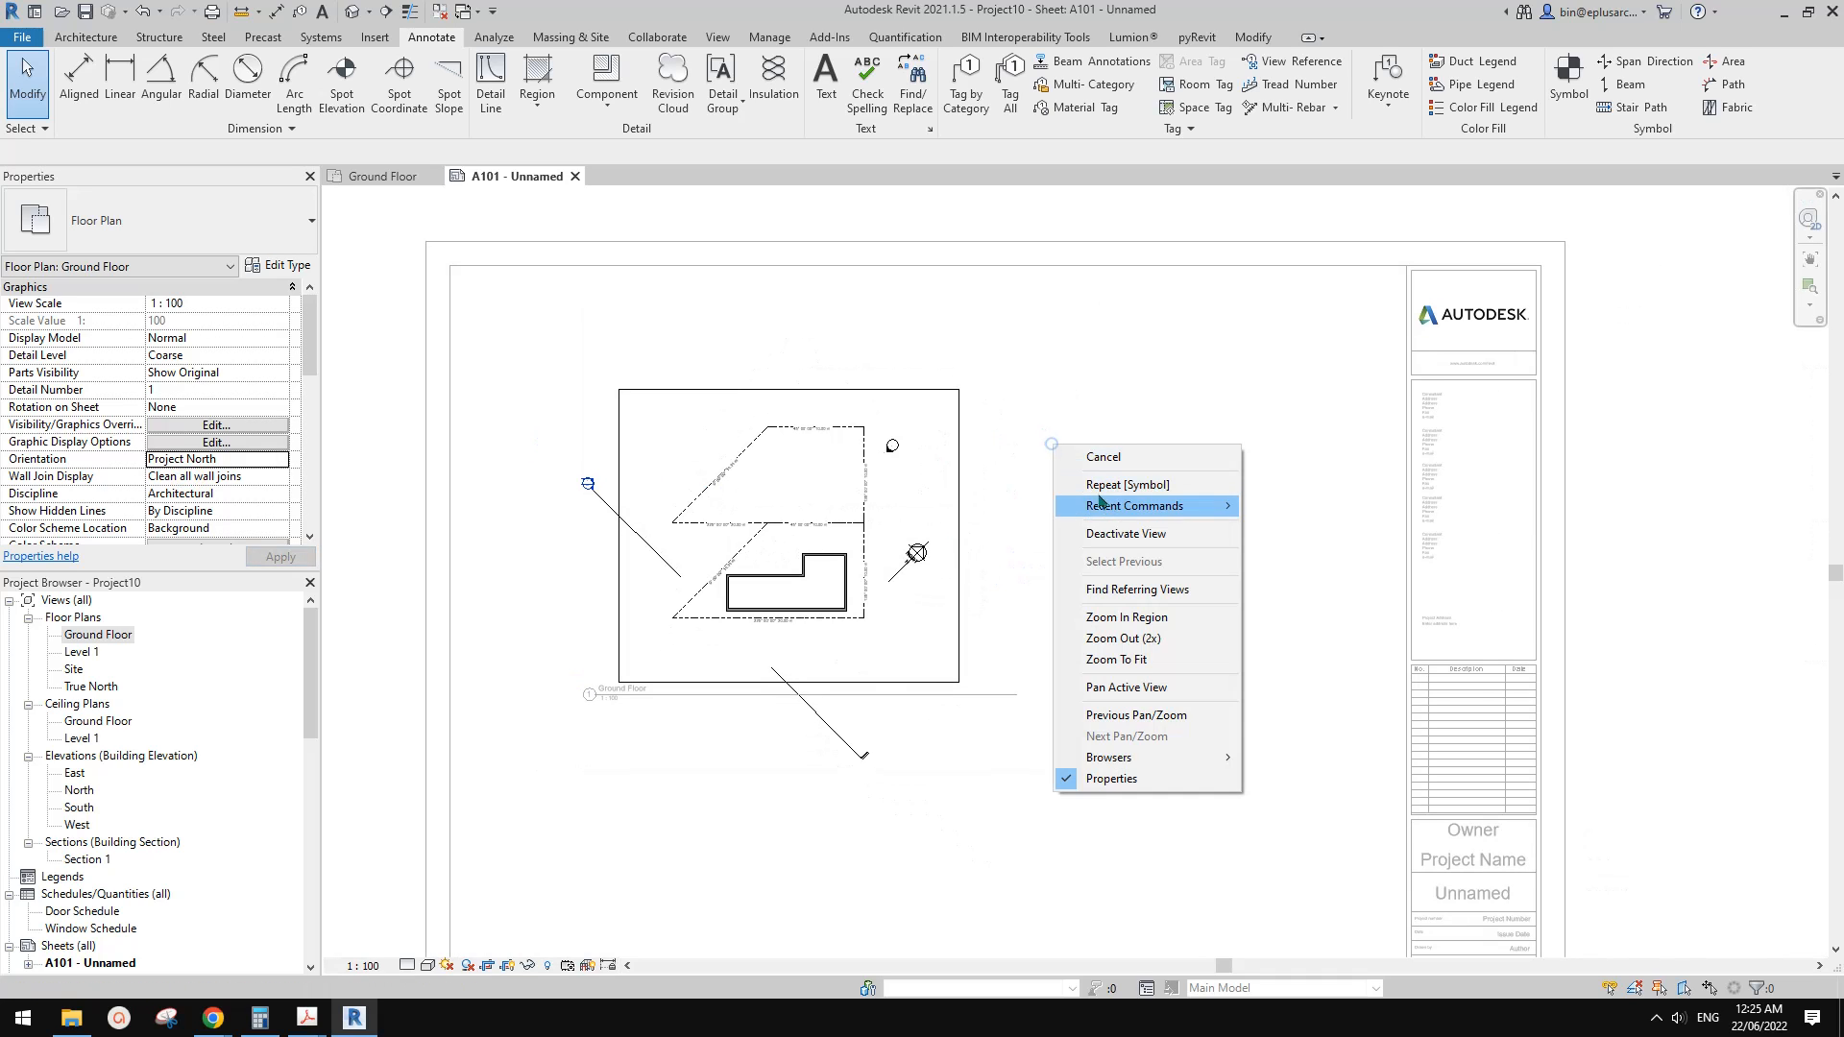
click(1124, 526)
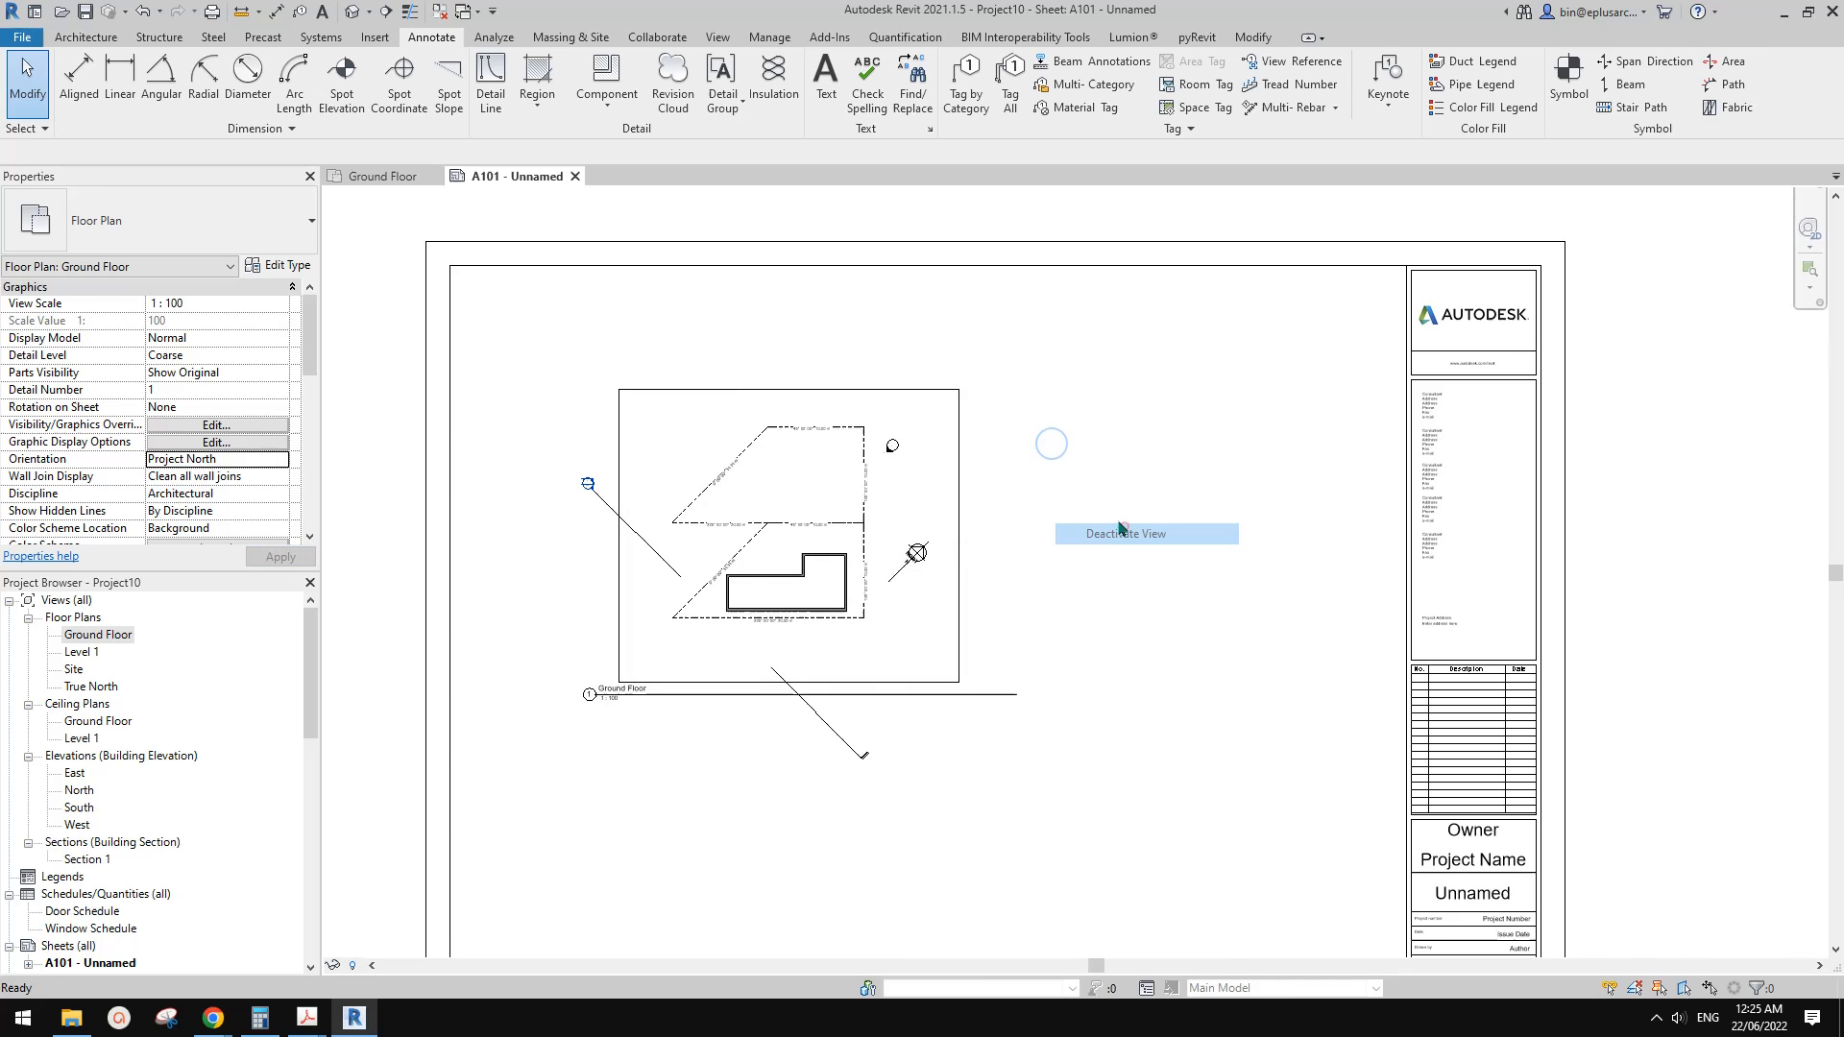
Place another North Arrow (AUS) Type 1 symbol on the sheet itself, next to the tilted arrow in the view
click(1587, 97)
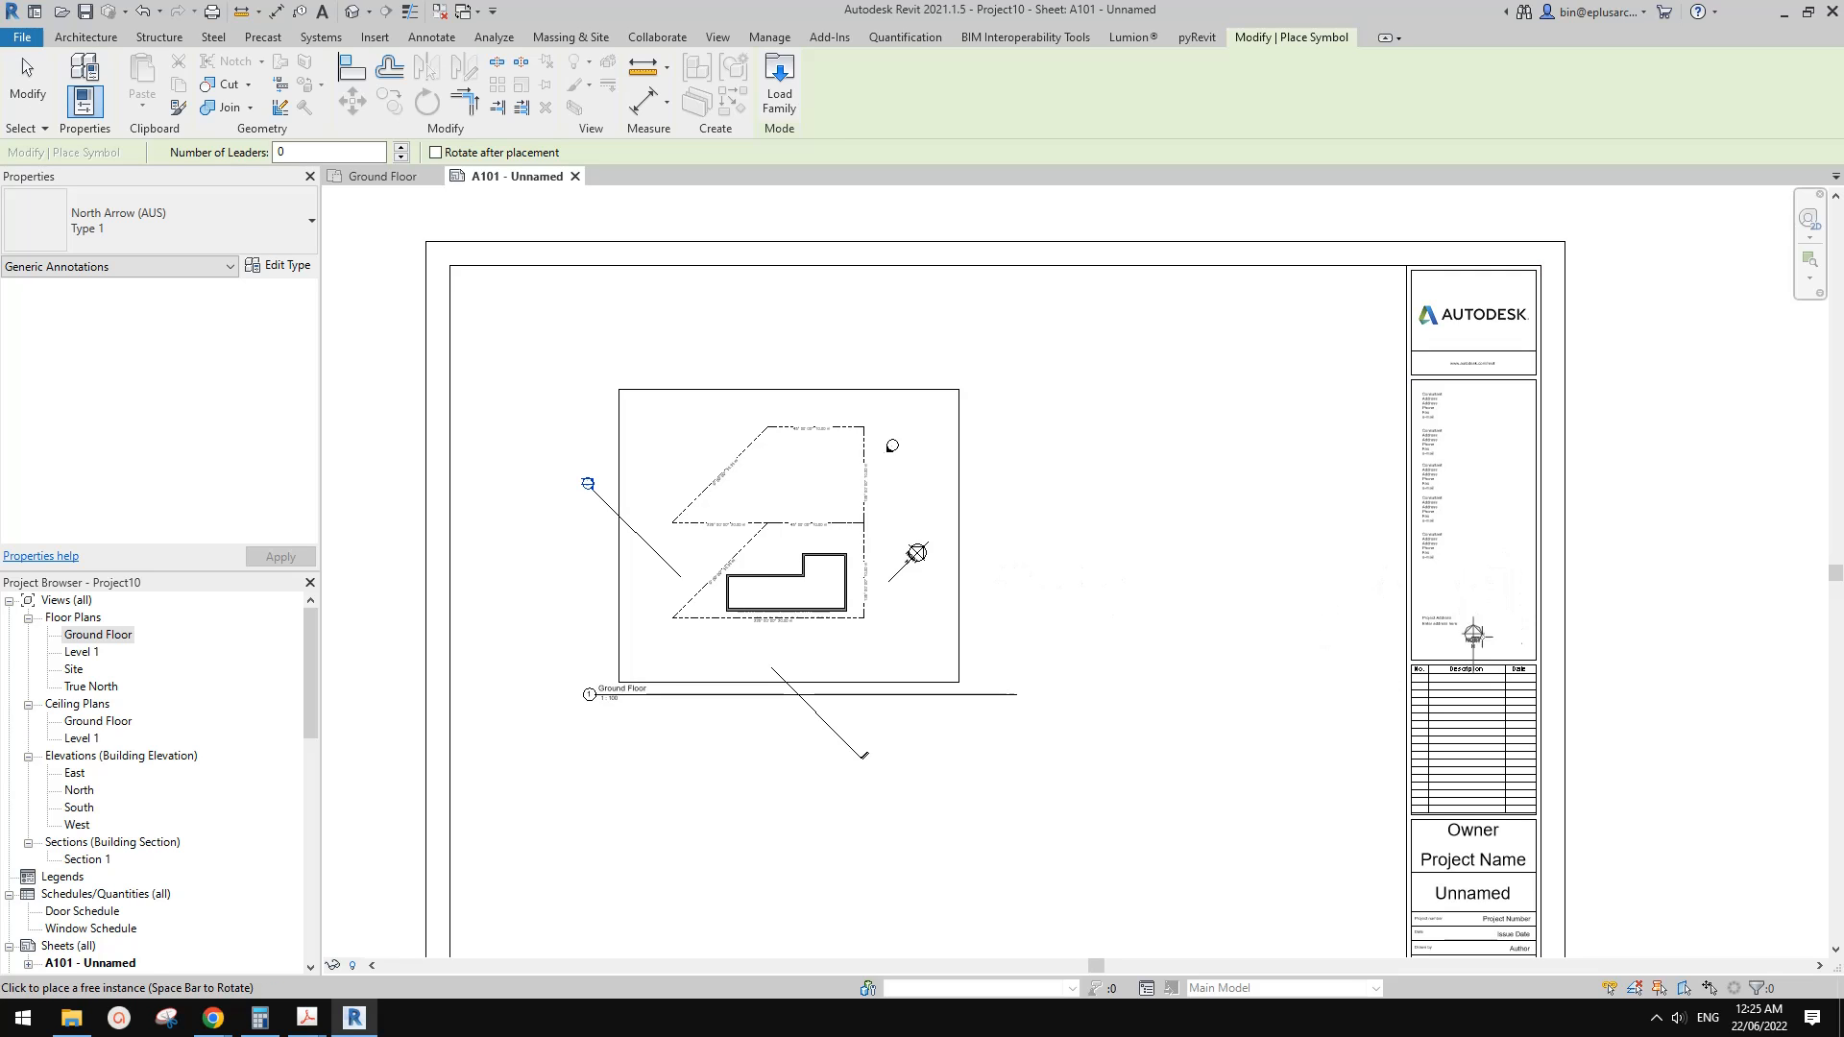
scroll(663, 553, up, 4)
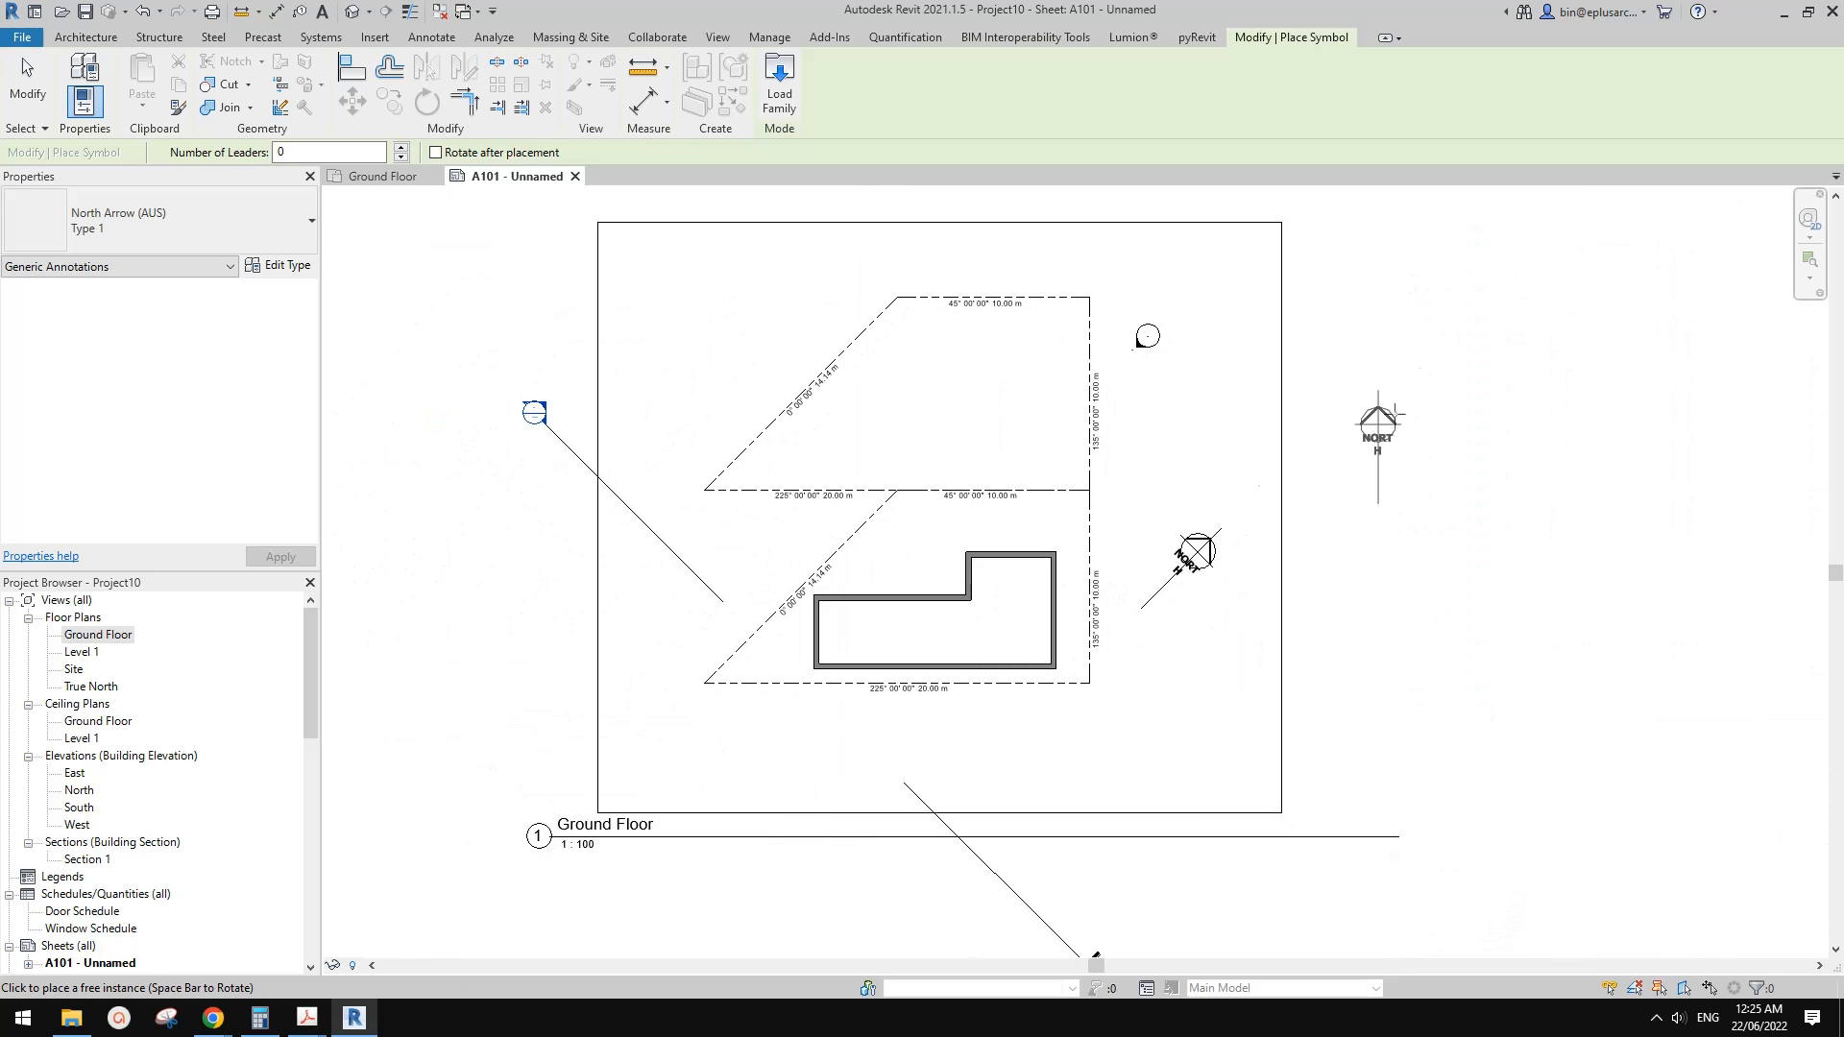
middle_drag(1284, 546, 1257, 555)
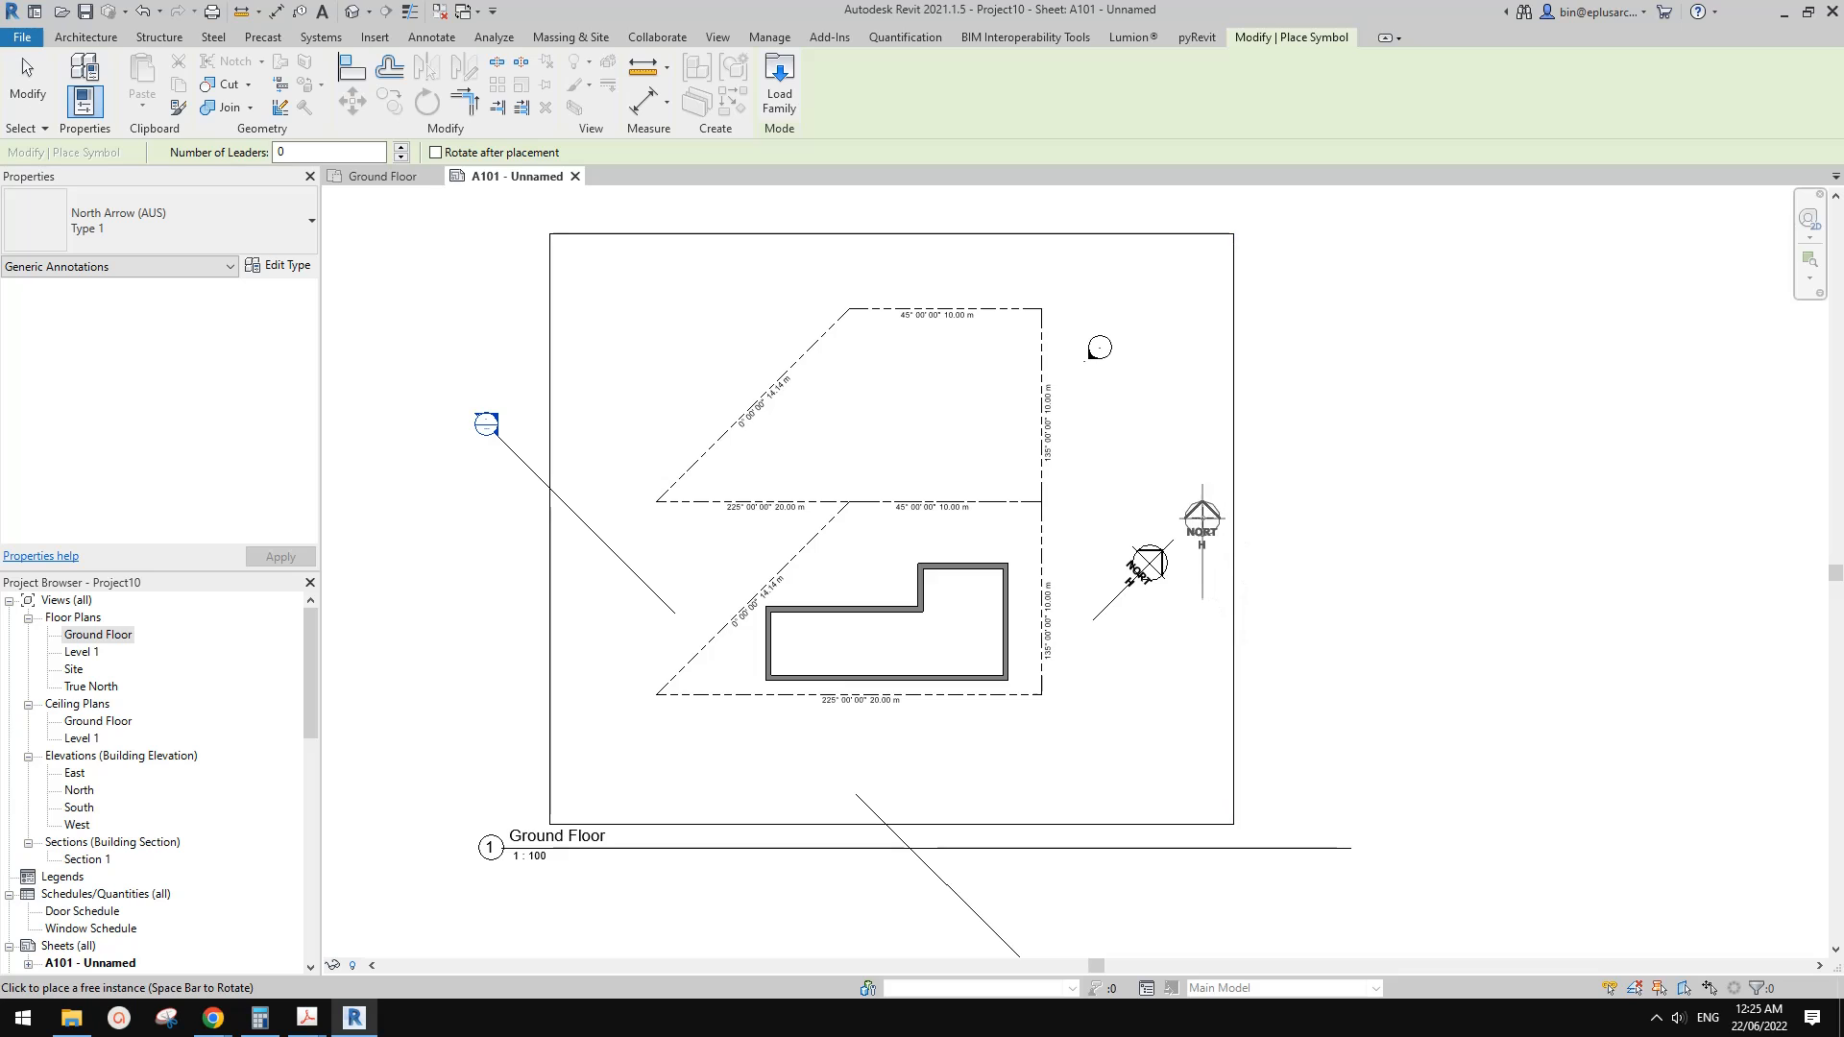
click(1207, 513)
key(Escape)
Rotate the sheet's north arrow to match the tilted arrow in the view and move it over that arrow
click(1214, 522)
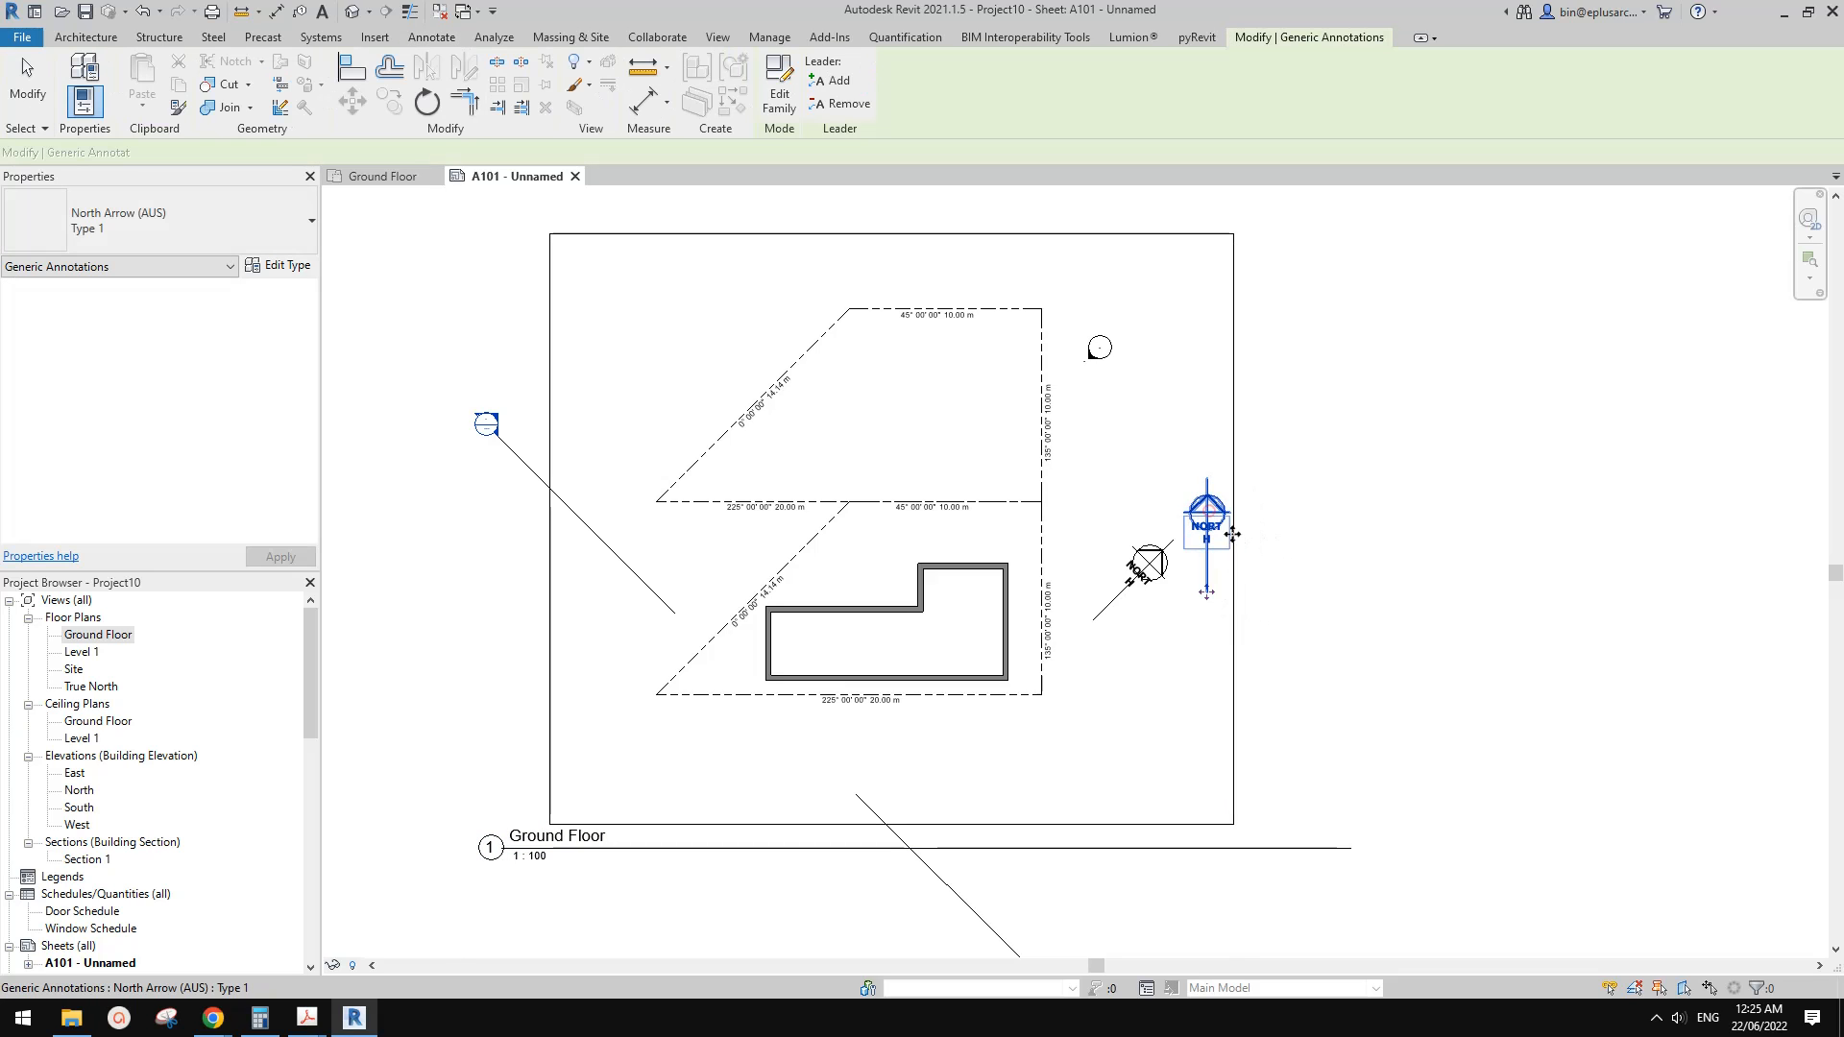
key(r)
key(o)
click(1358, 459)
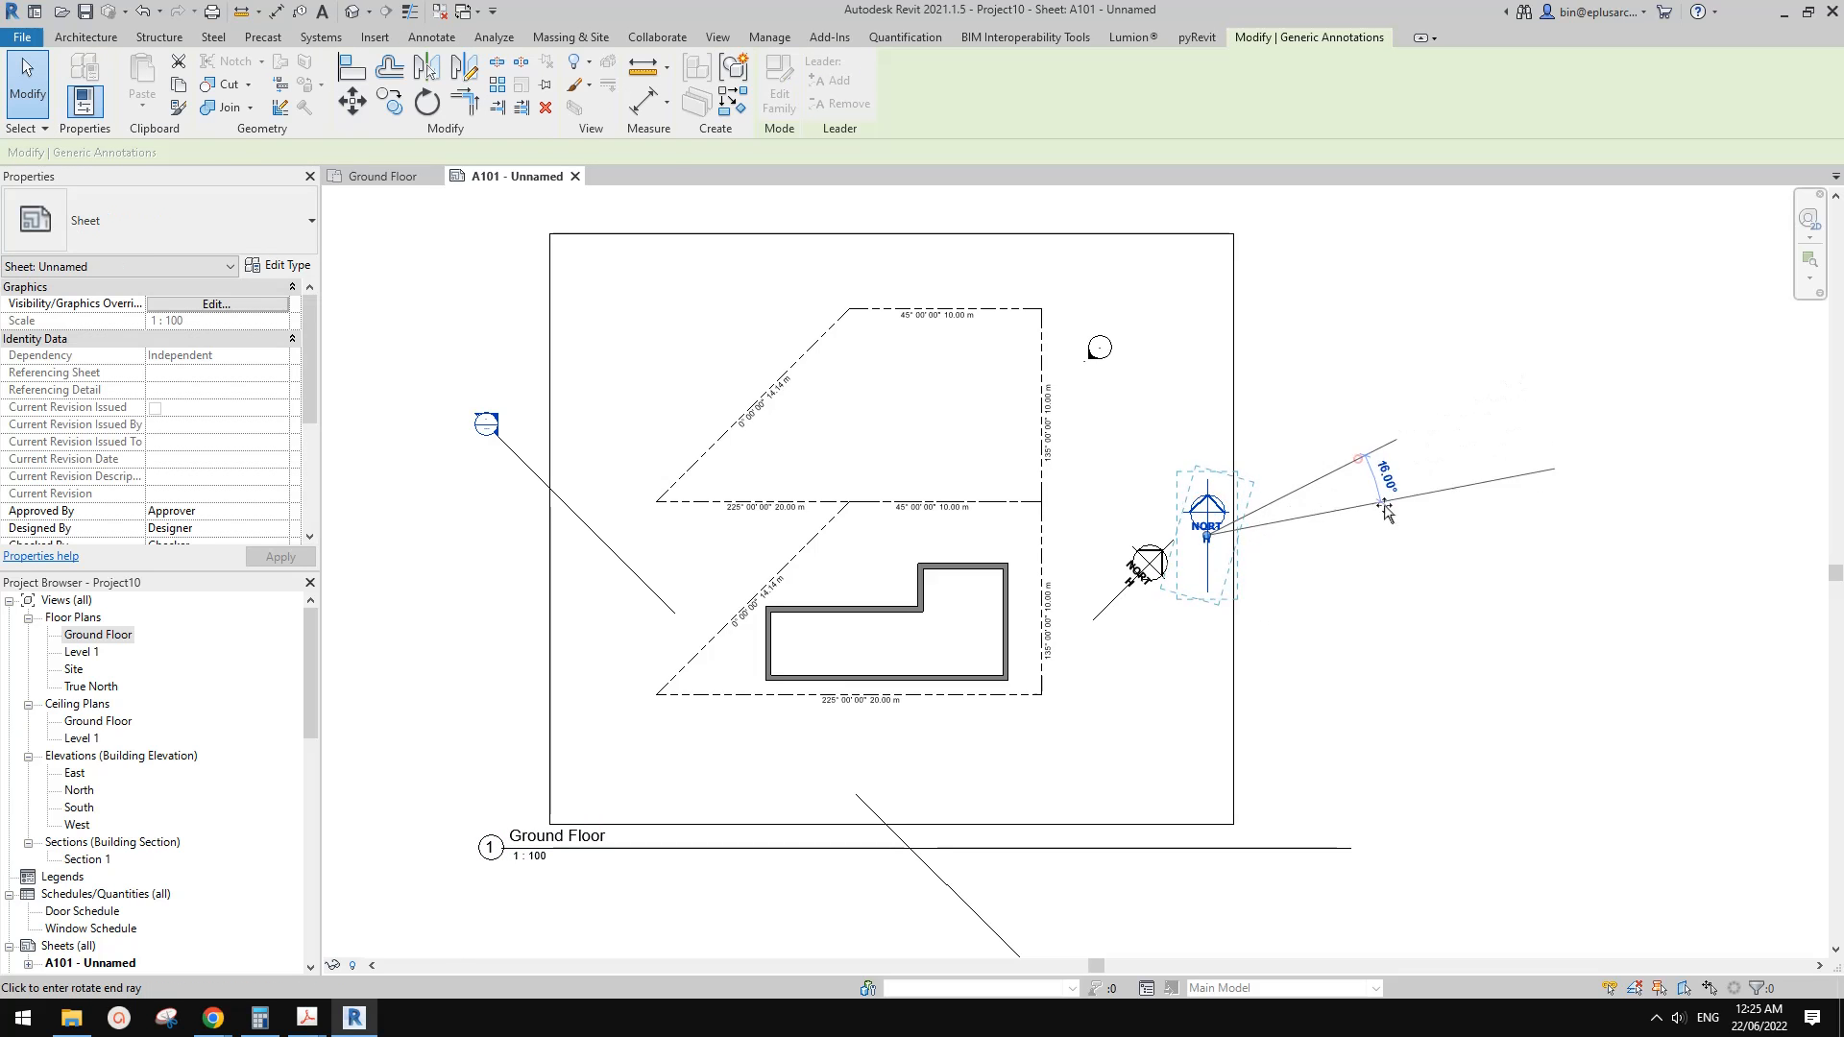
click(1311, 568)
drag(1210, 538, 1152, 582)
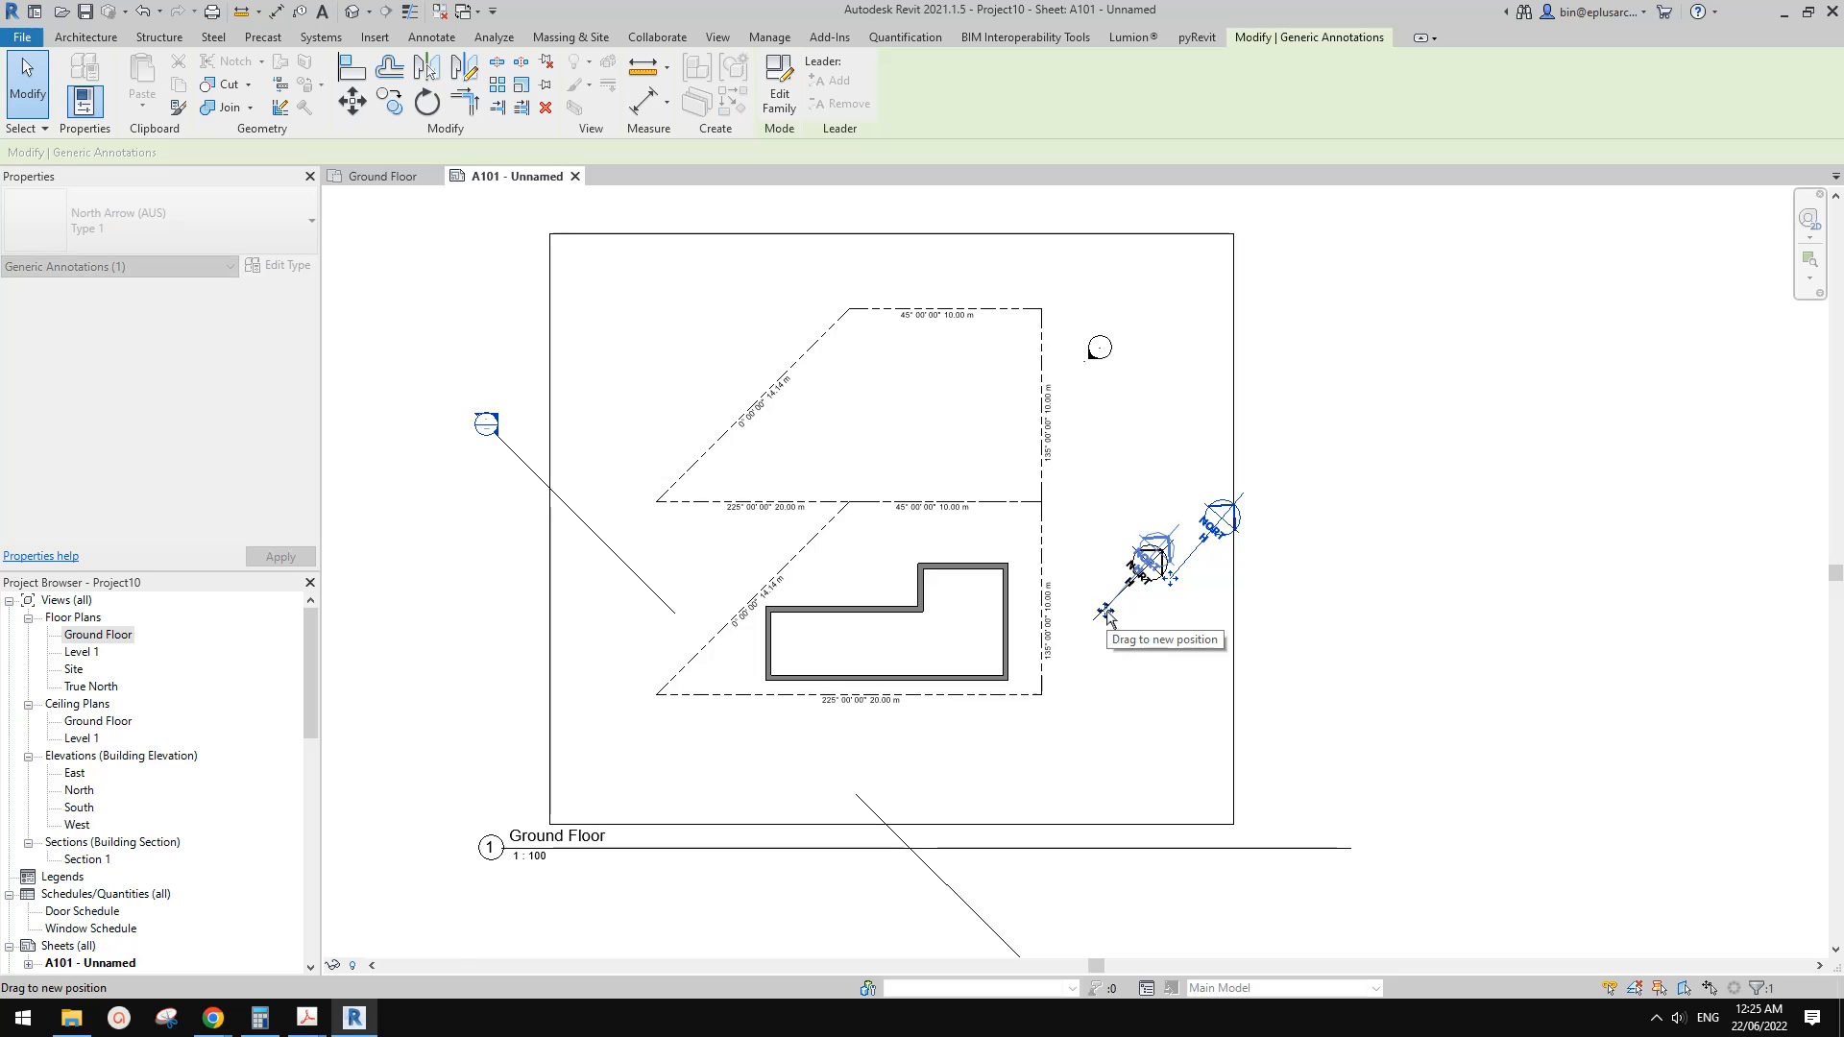
Move the rotated north arrow into the title block, just above the revision table
scroll(1148, 581, down, 4)
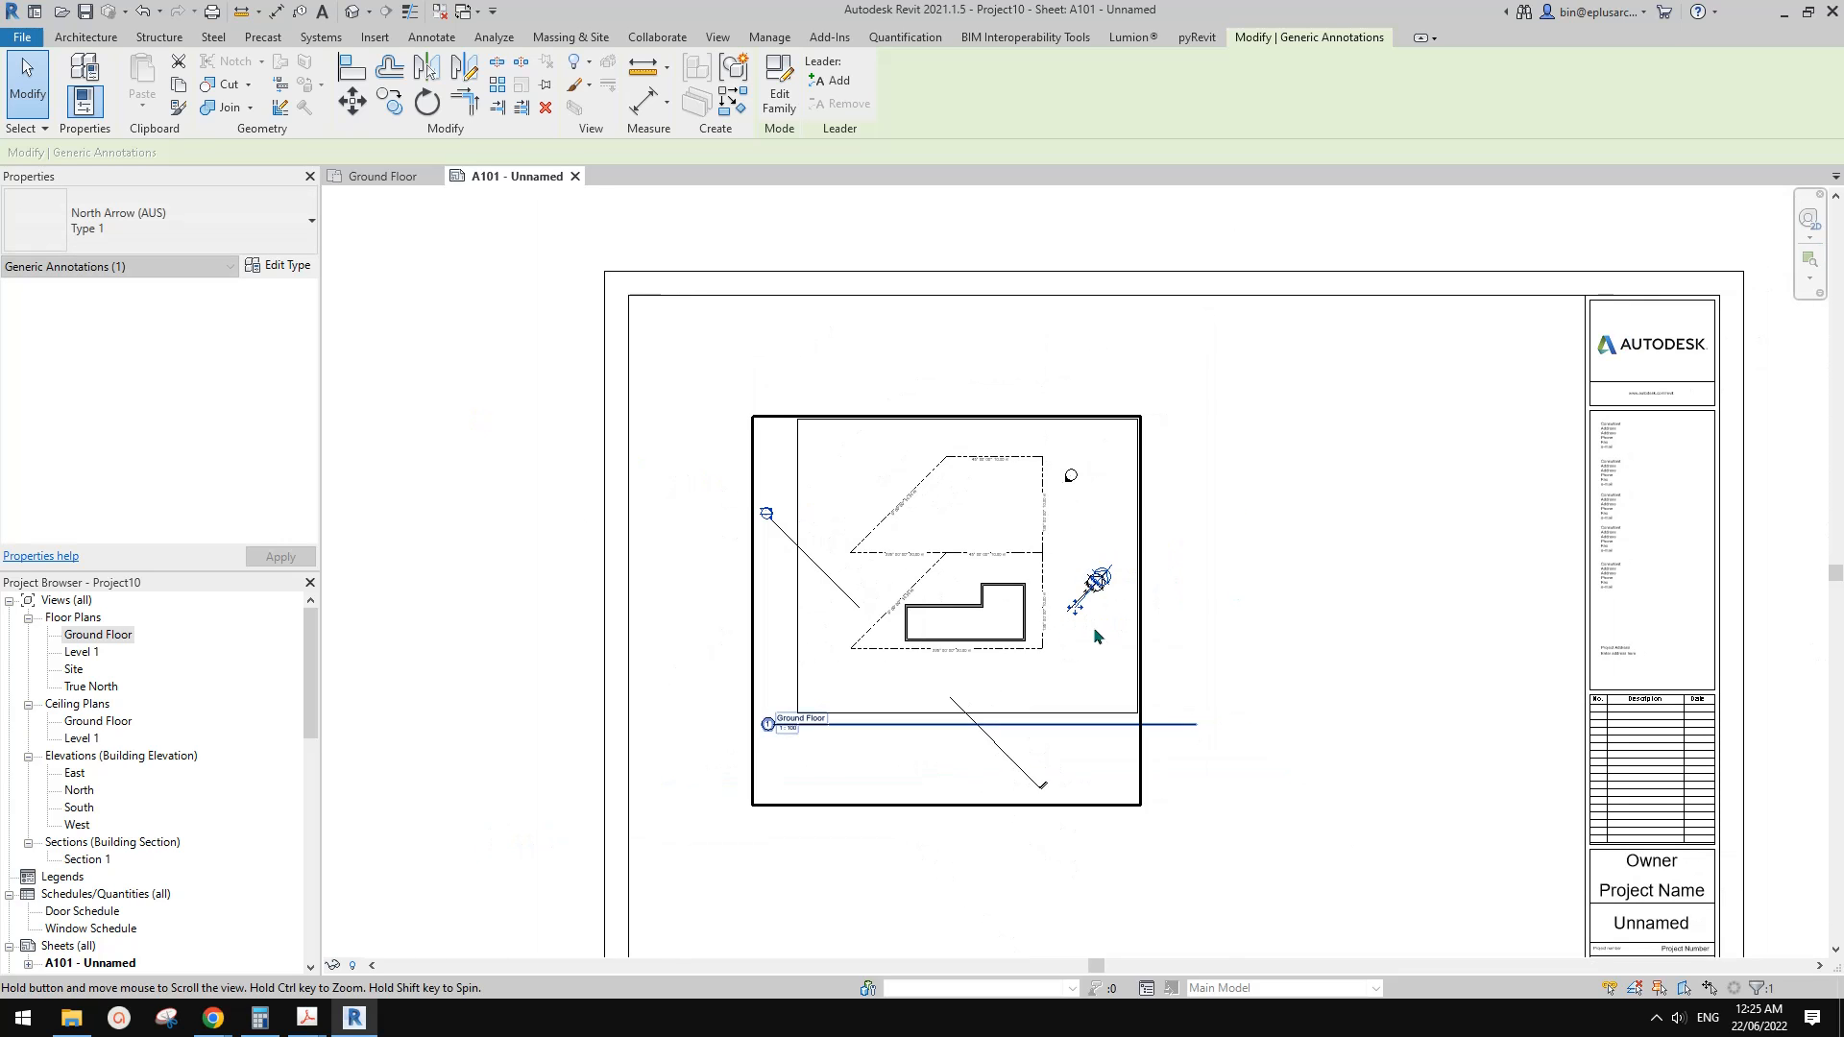
drag(1004, 607, 1576, 665)
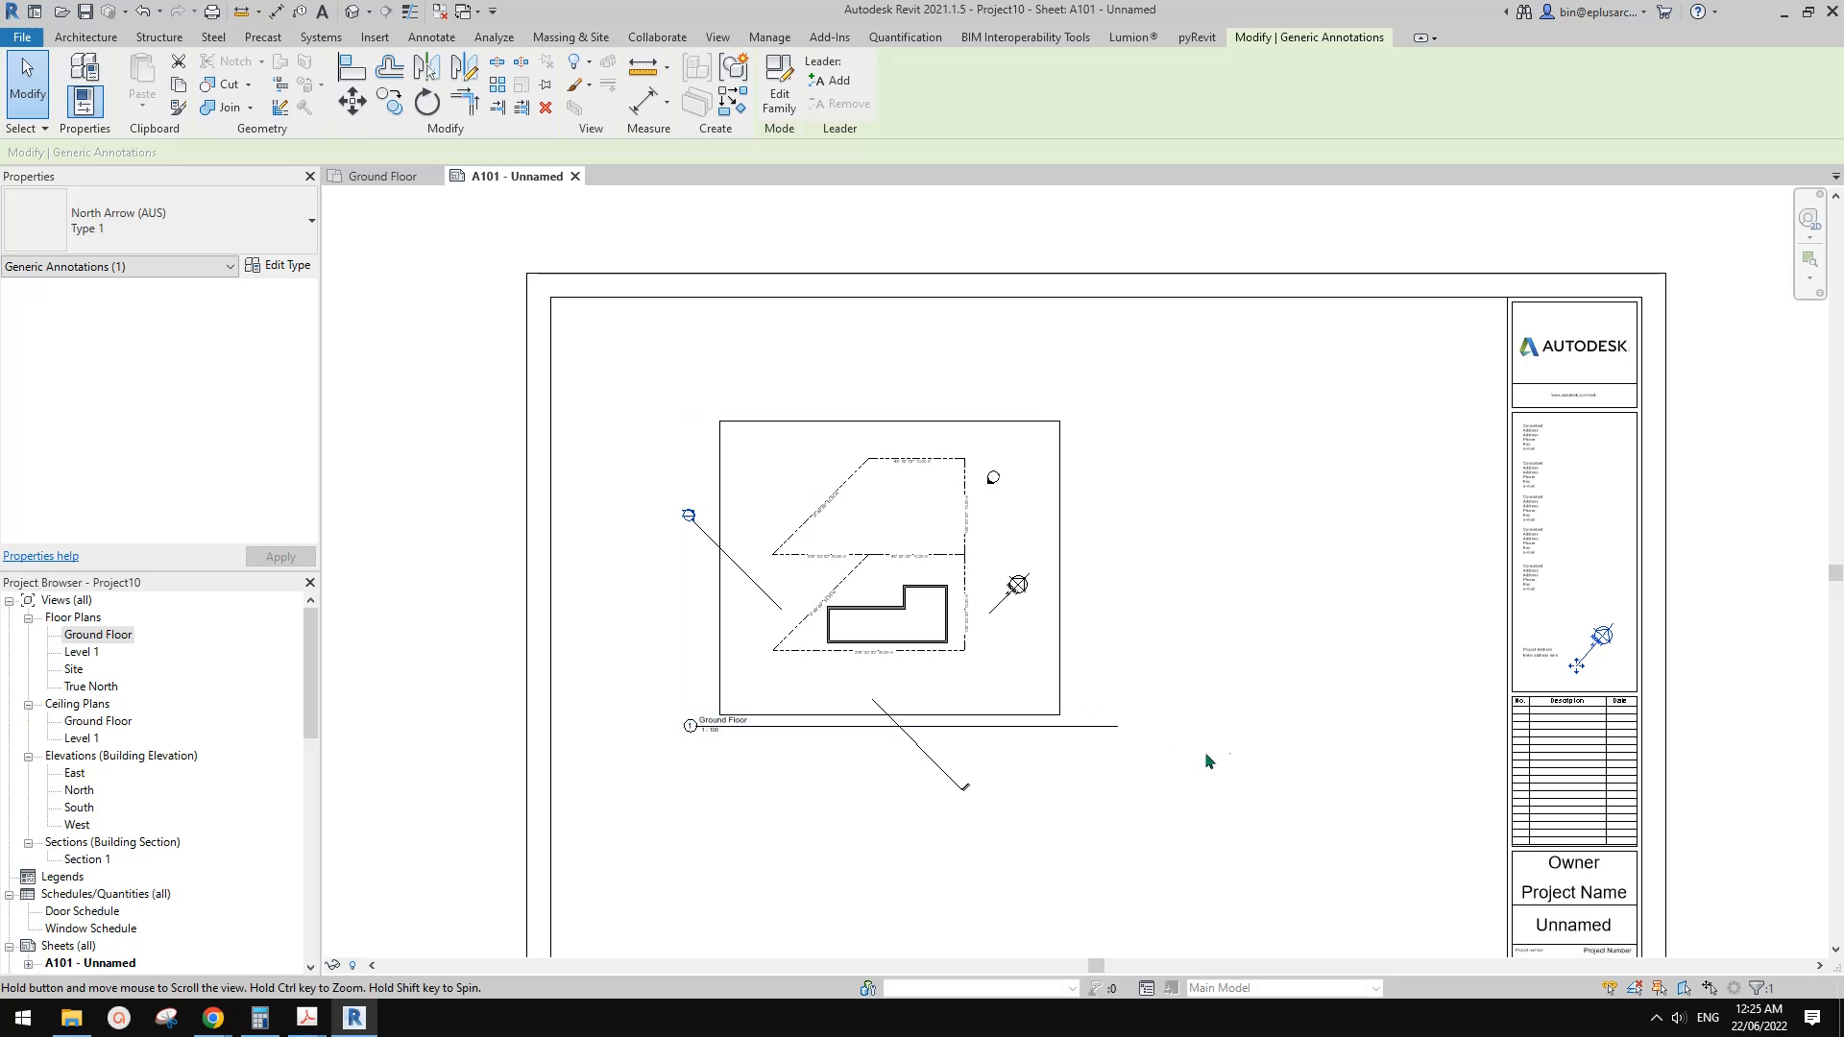
middle_drag(1206, 758, 1227, 735)
click(1226, 735)
Clear the north arrow selection and activate the Ground Floor viewport on the sheet
scroll(1121, 624, up, 1)
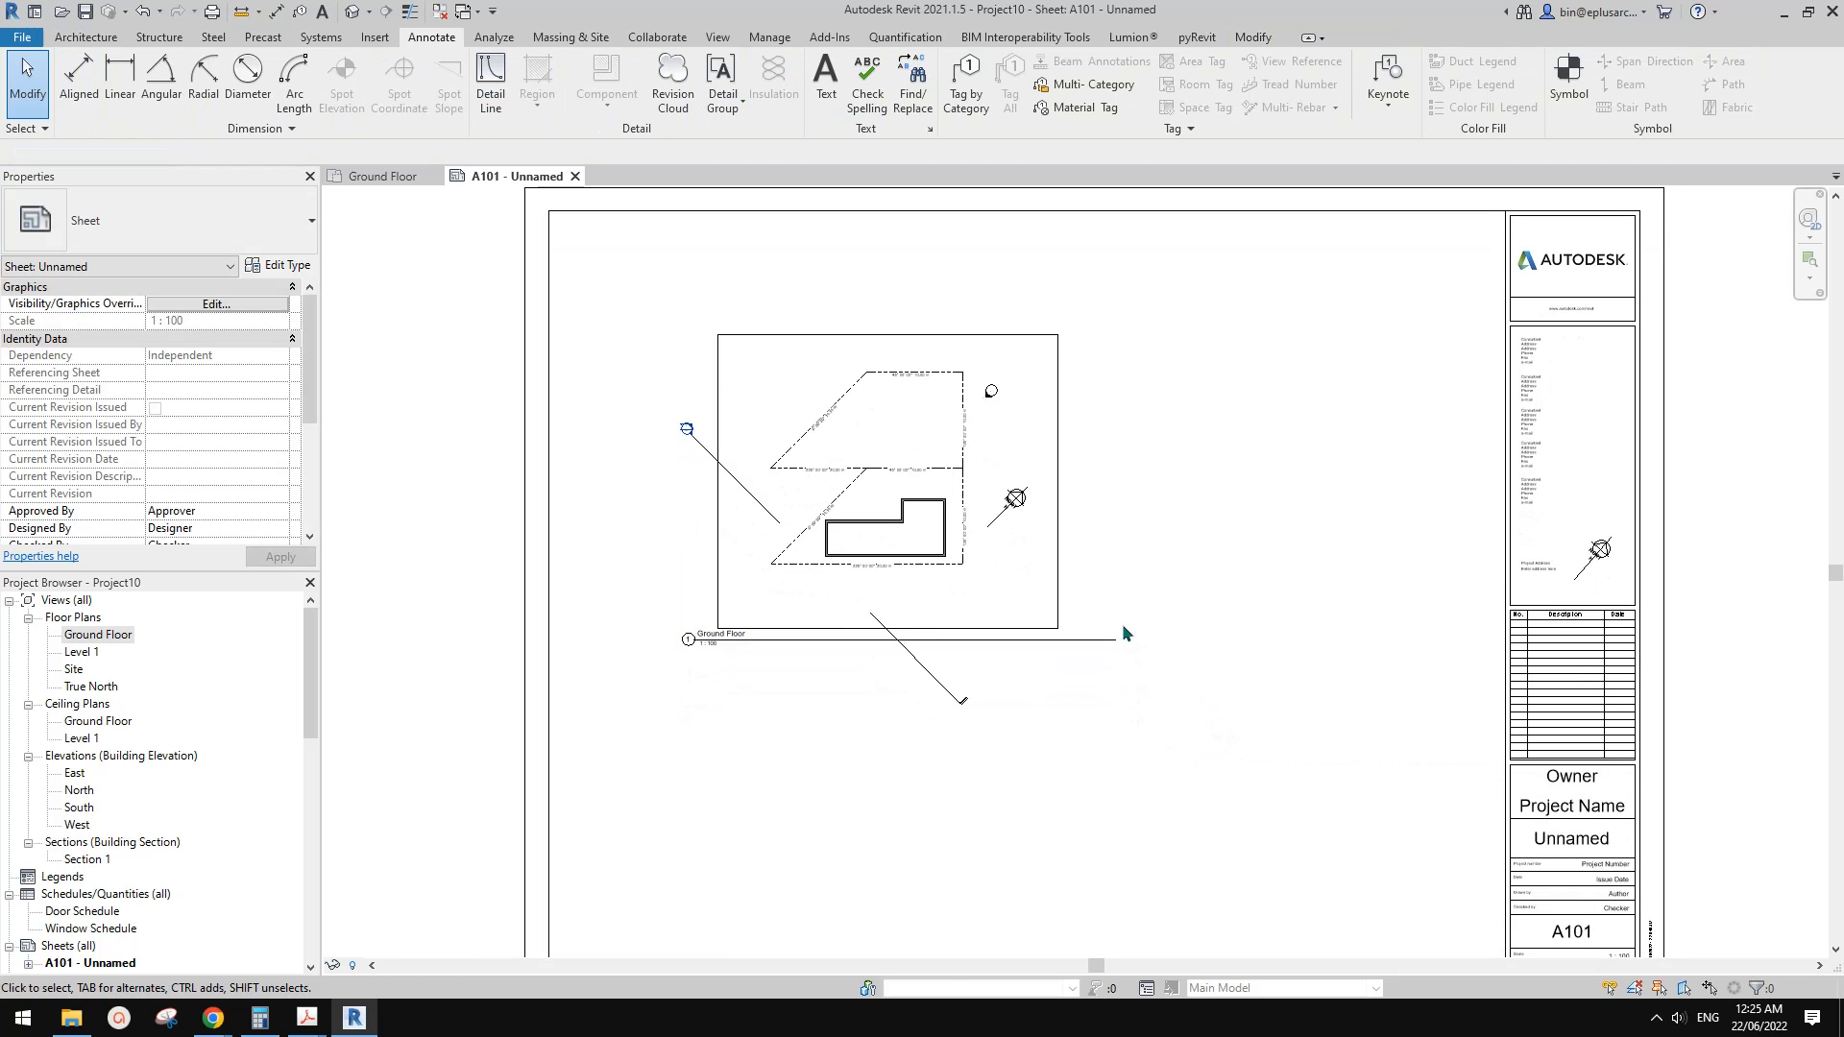
scroll(1075, 528, up, 2)
scroll(1072, 526, up, 1)
mouse_move(1070, 524)
middle_down()
mouse_move(1210, 630)
mouse_move(1089, 550)
middle_up()
click(1126, 516)
scroll(1249, 568, down, 1)
double_click(1089, 550)
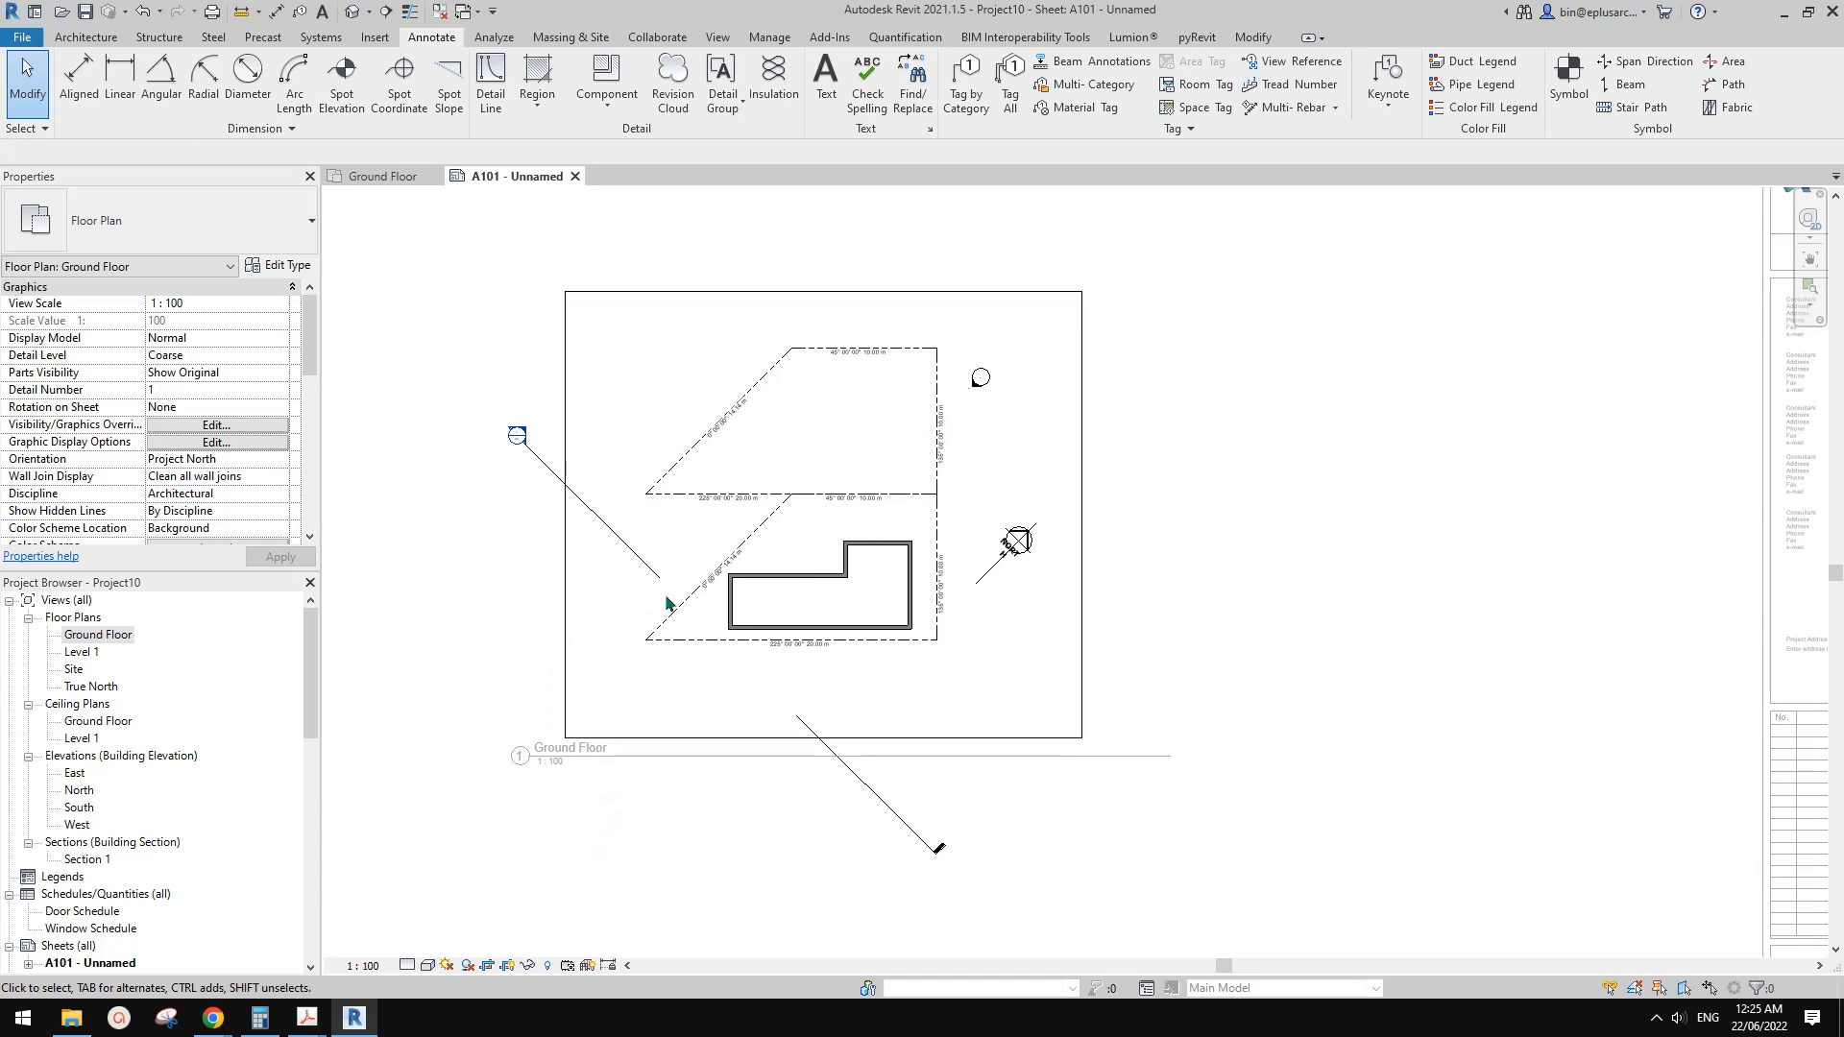
mouse_move(597, 617)
middle_down()
mouse_move(615, 627)
mouse_move(585, 585)
middle_up()
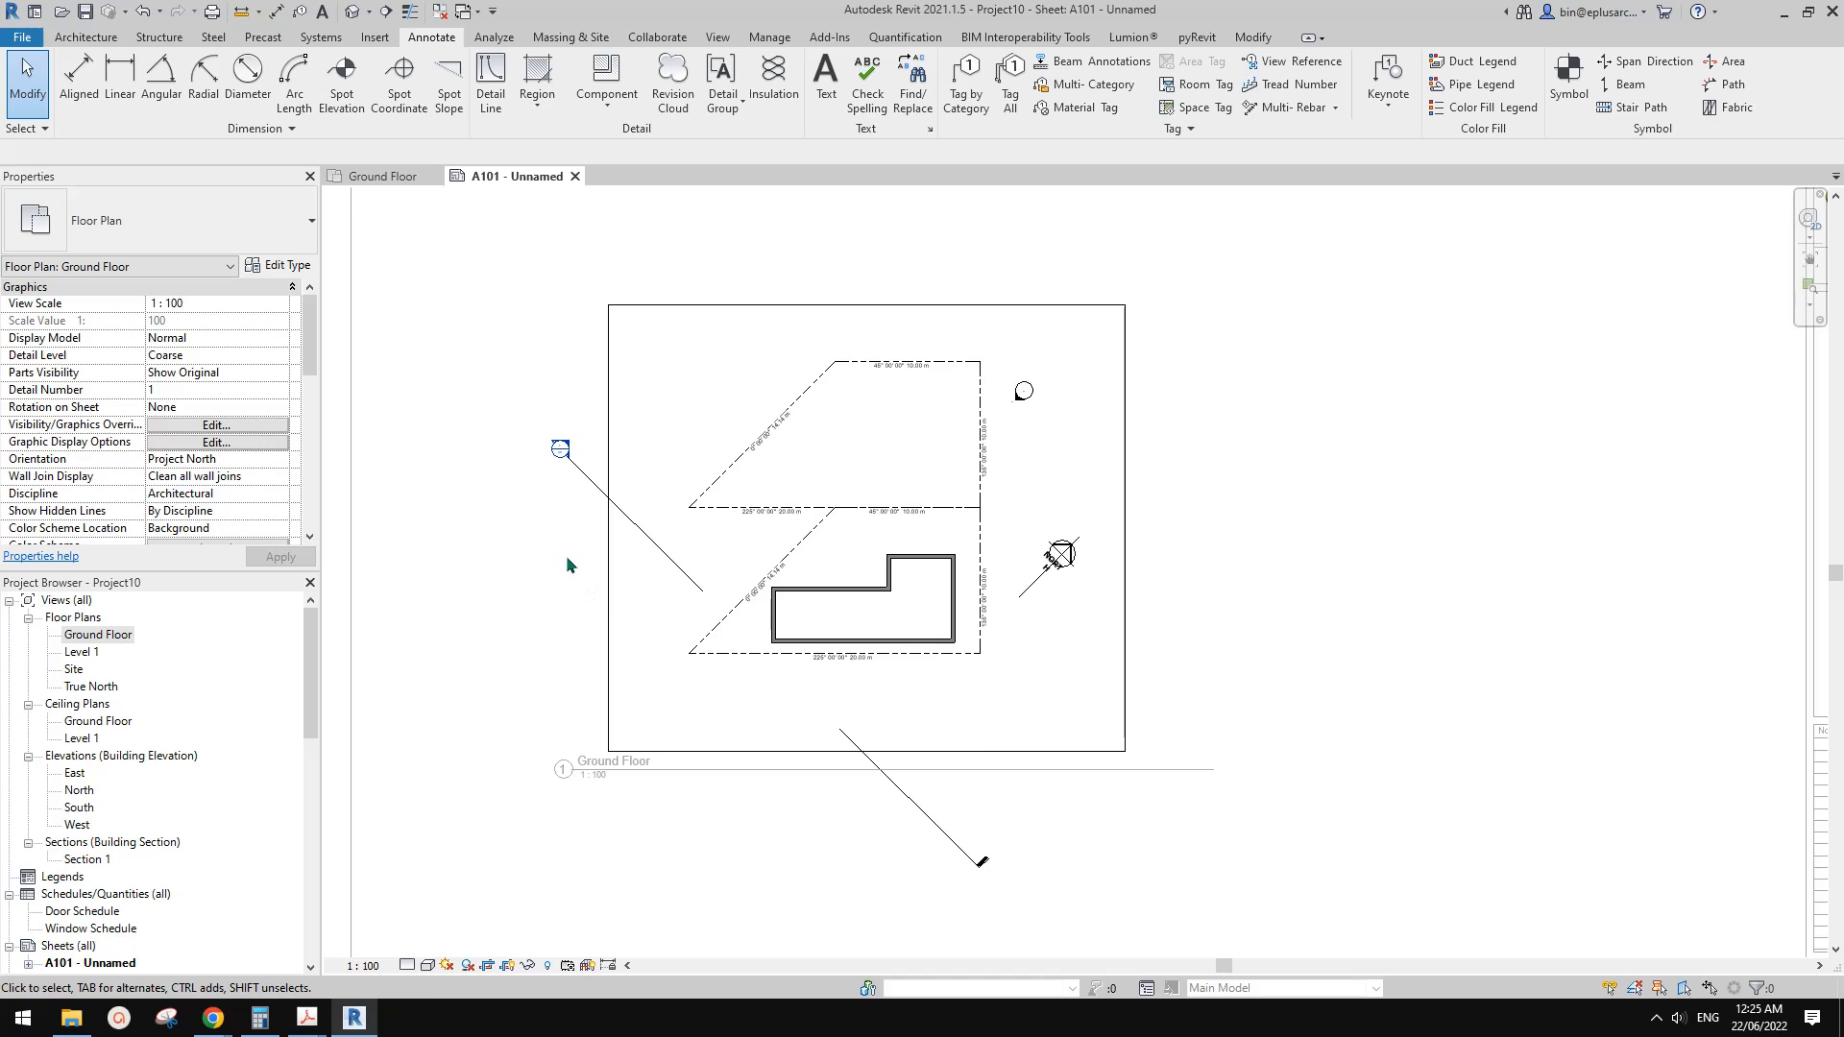
Rotate the Ground Floor view's crop region slightly anticlockwise about its centre
click(1130, 368)
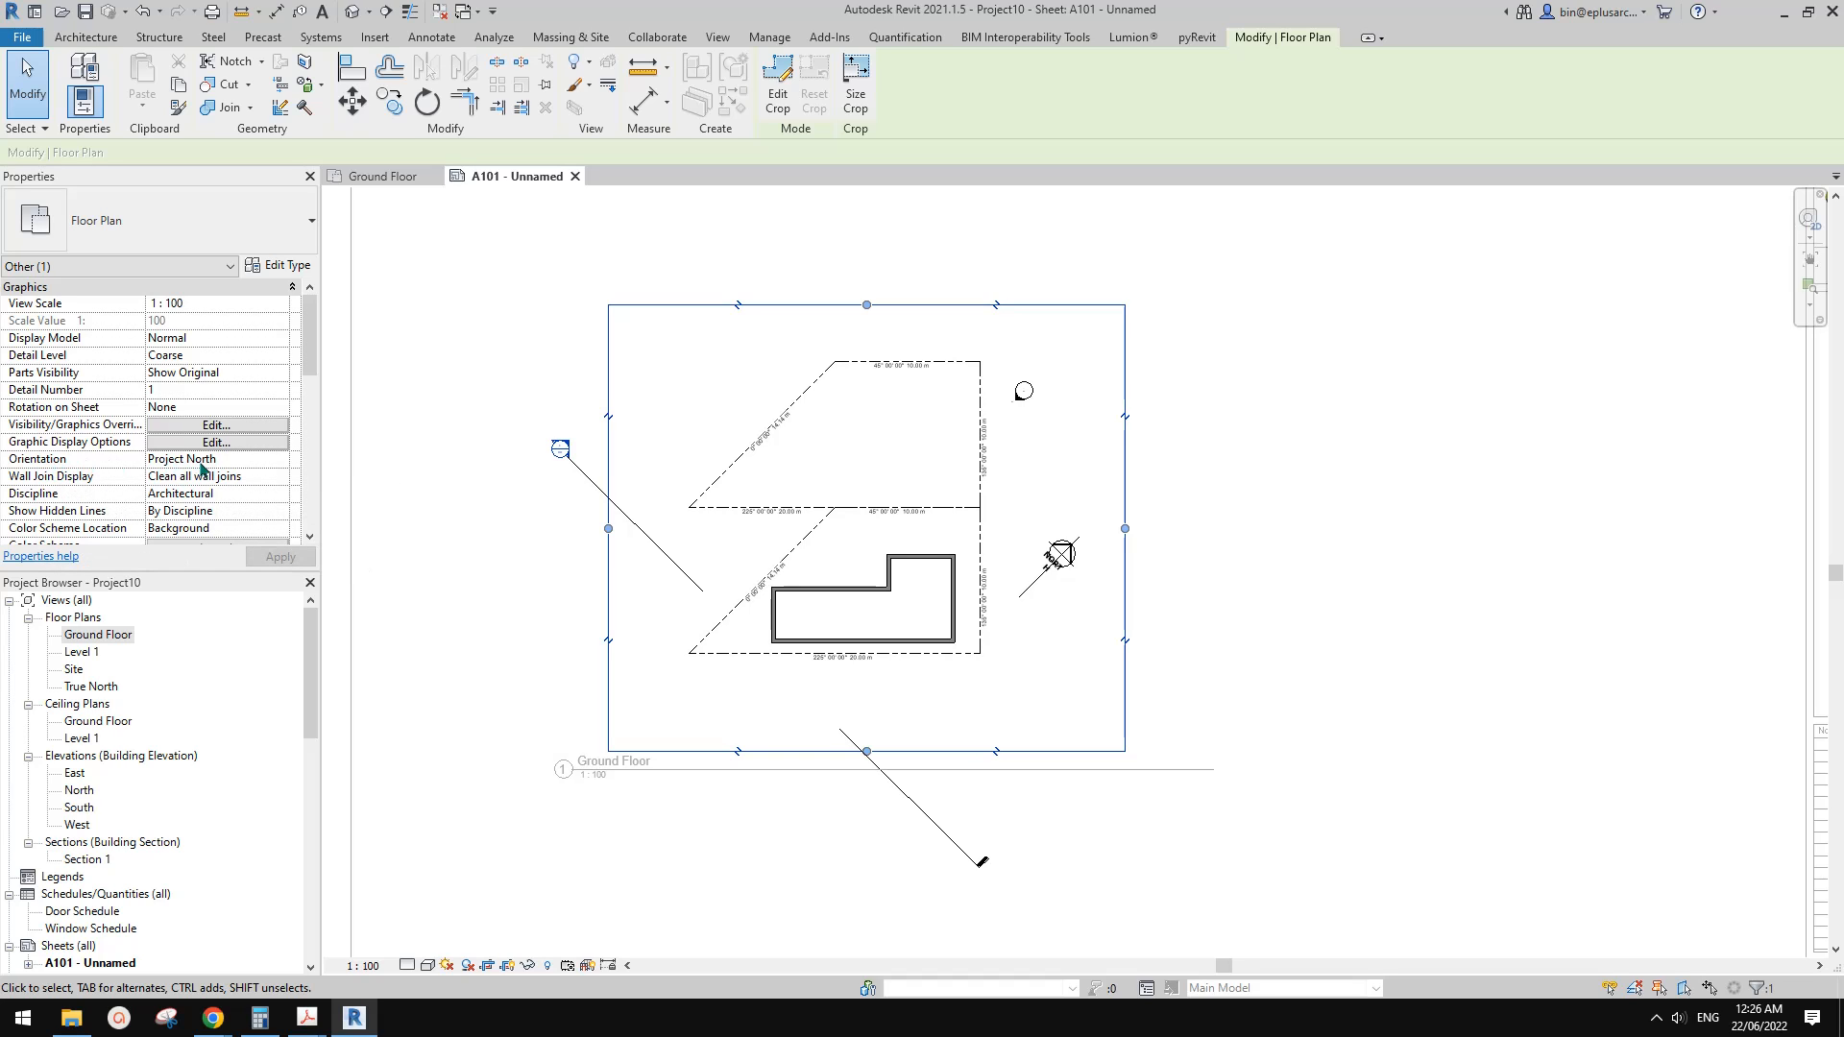
click(452, 531)
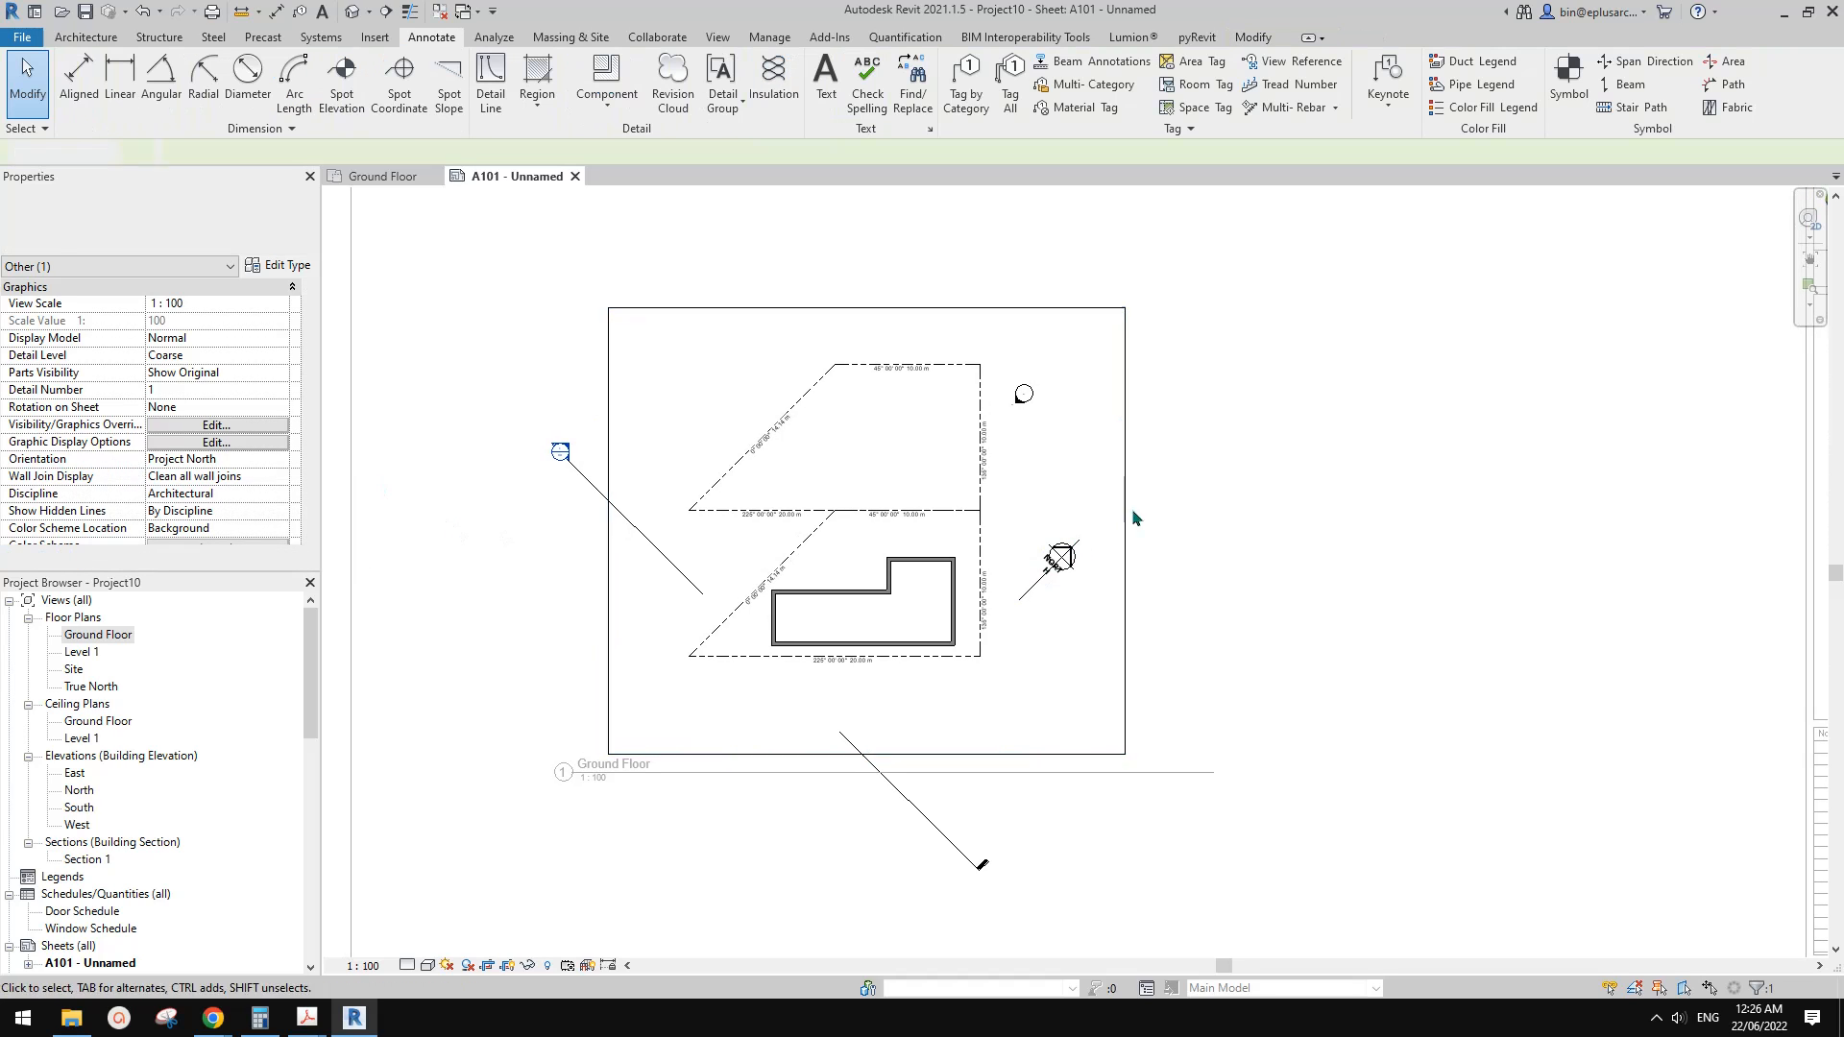
click(1124, 460)
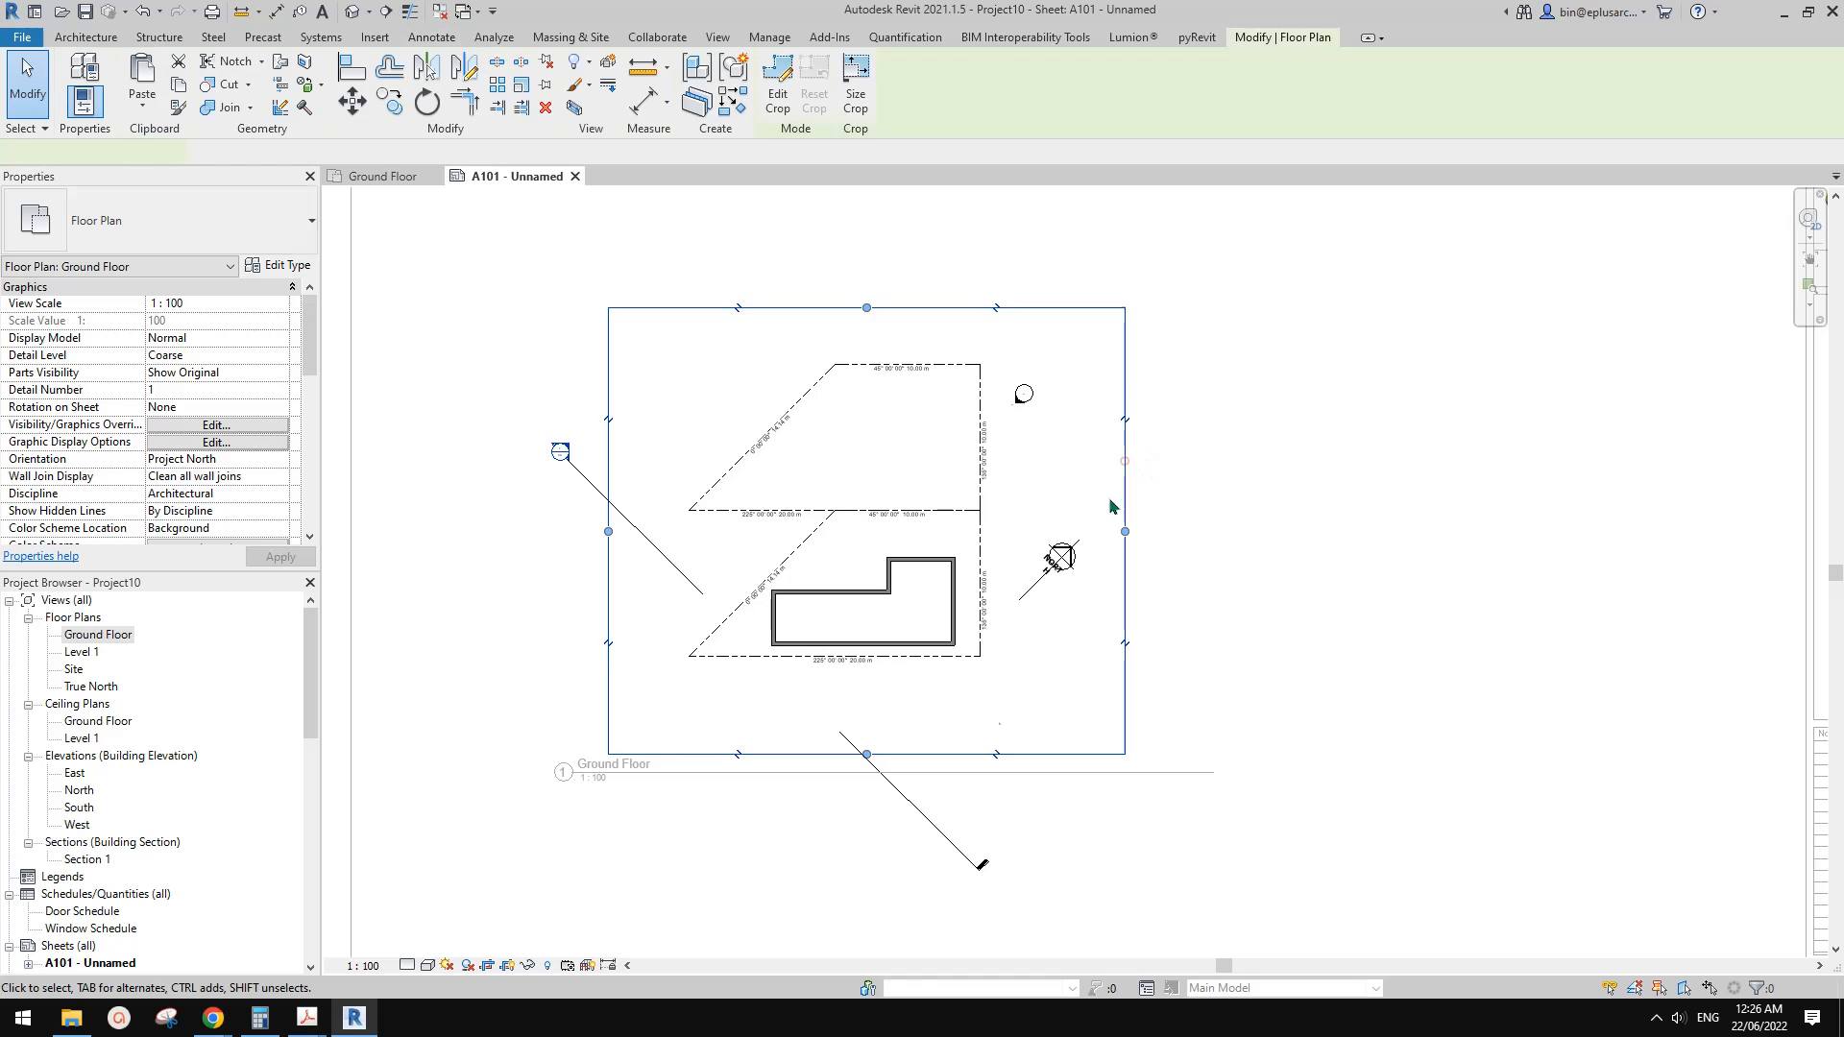
scroll(1131, 557, down, 3)
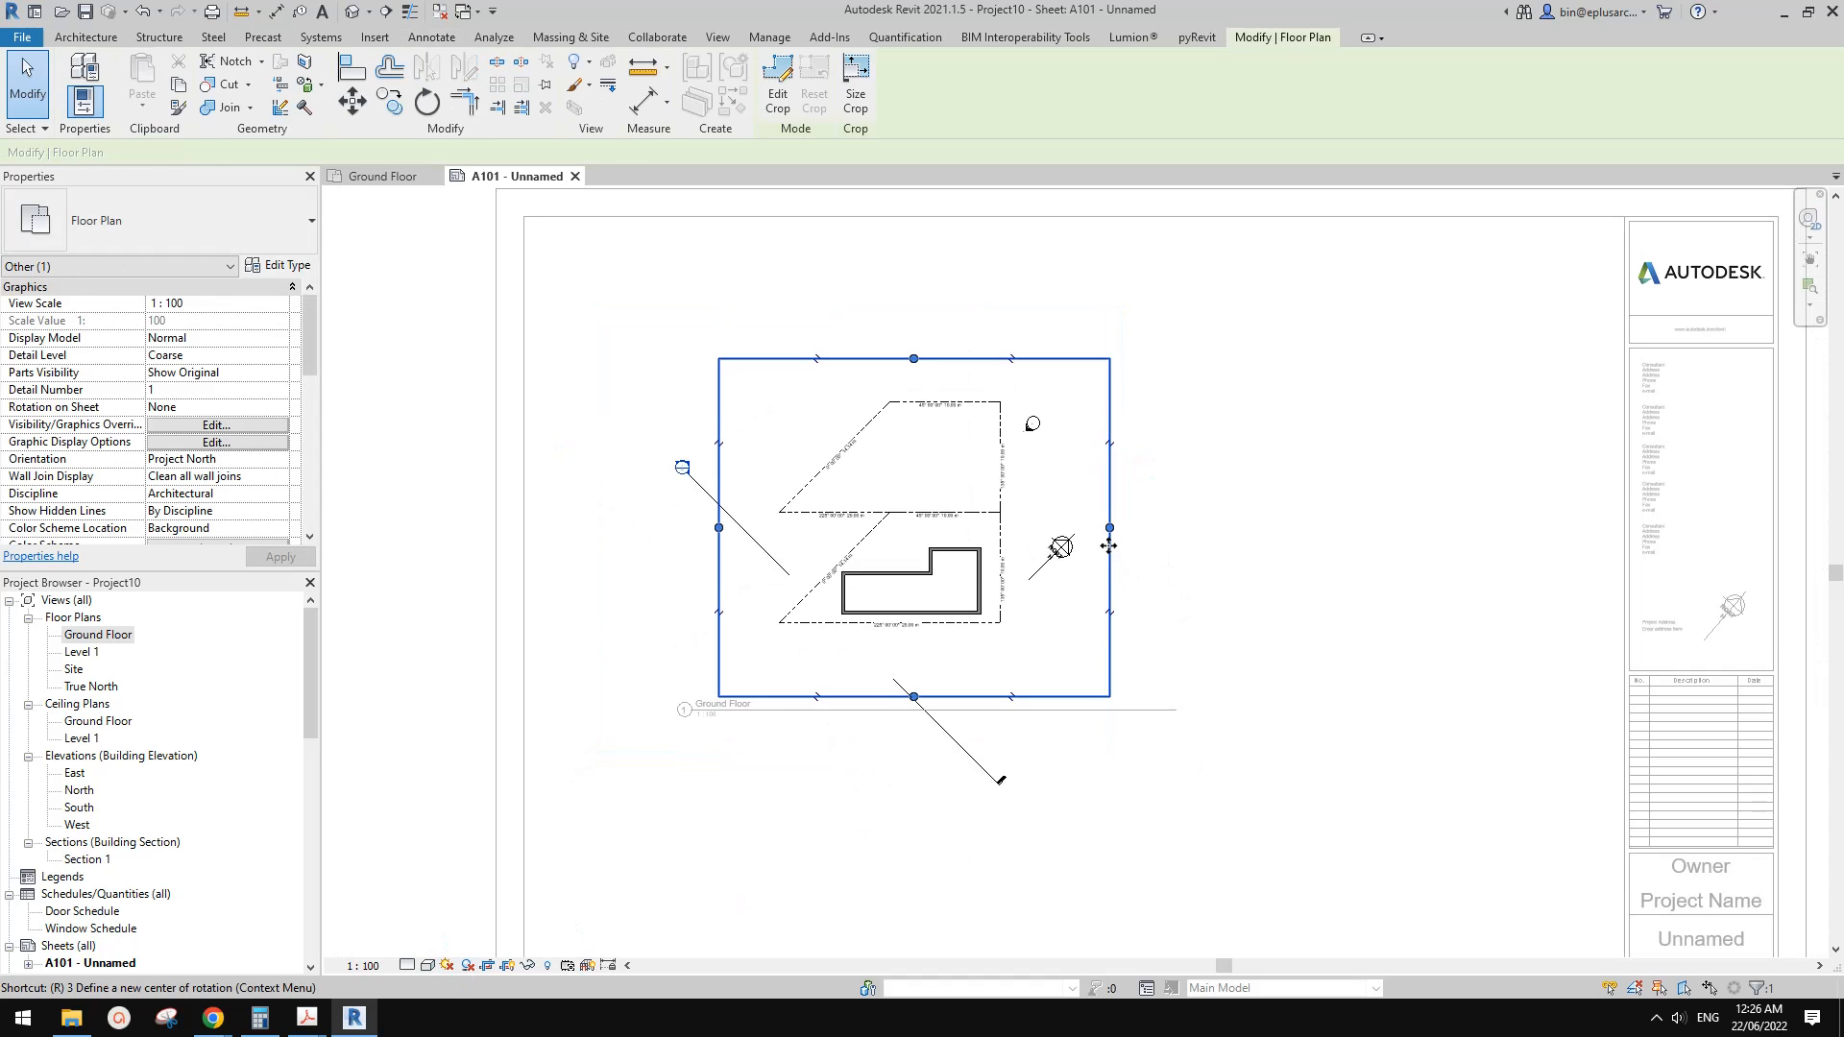
key(r)
key(o)
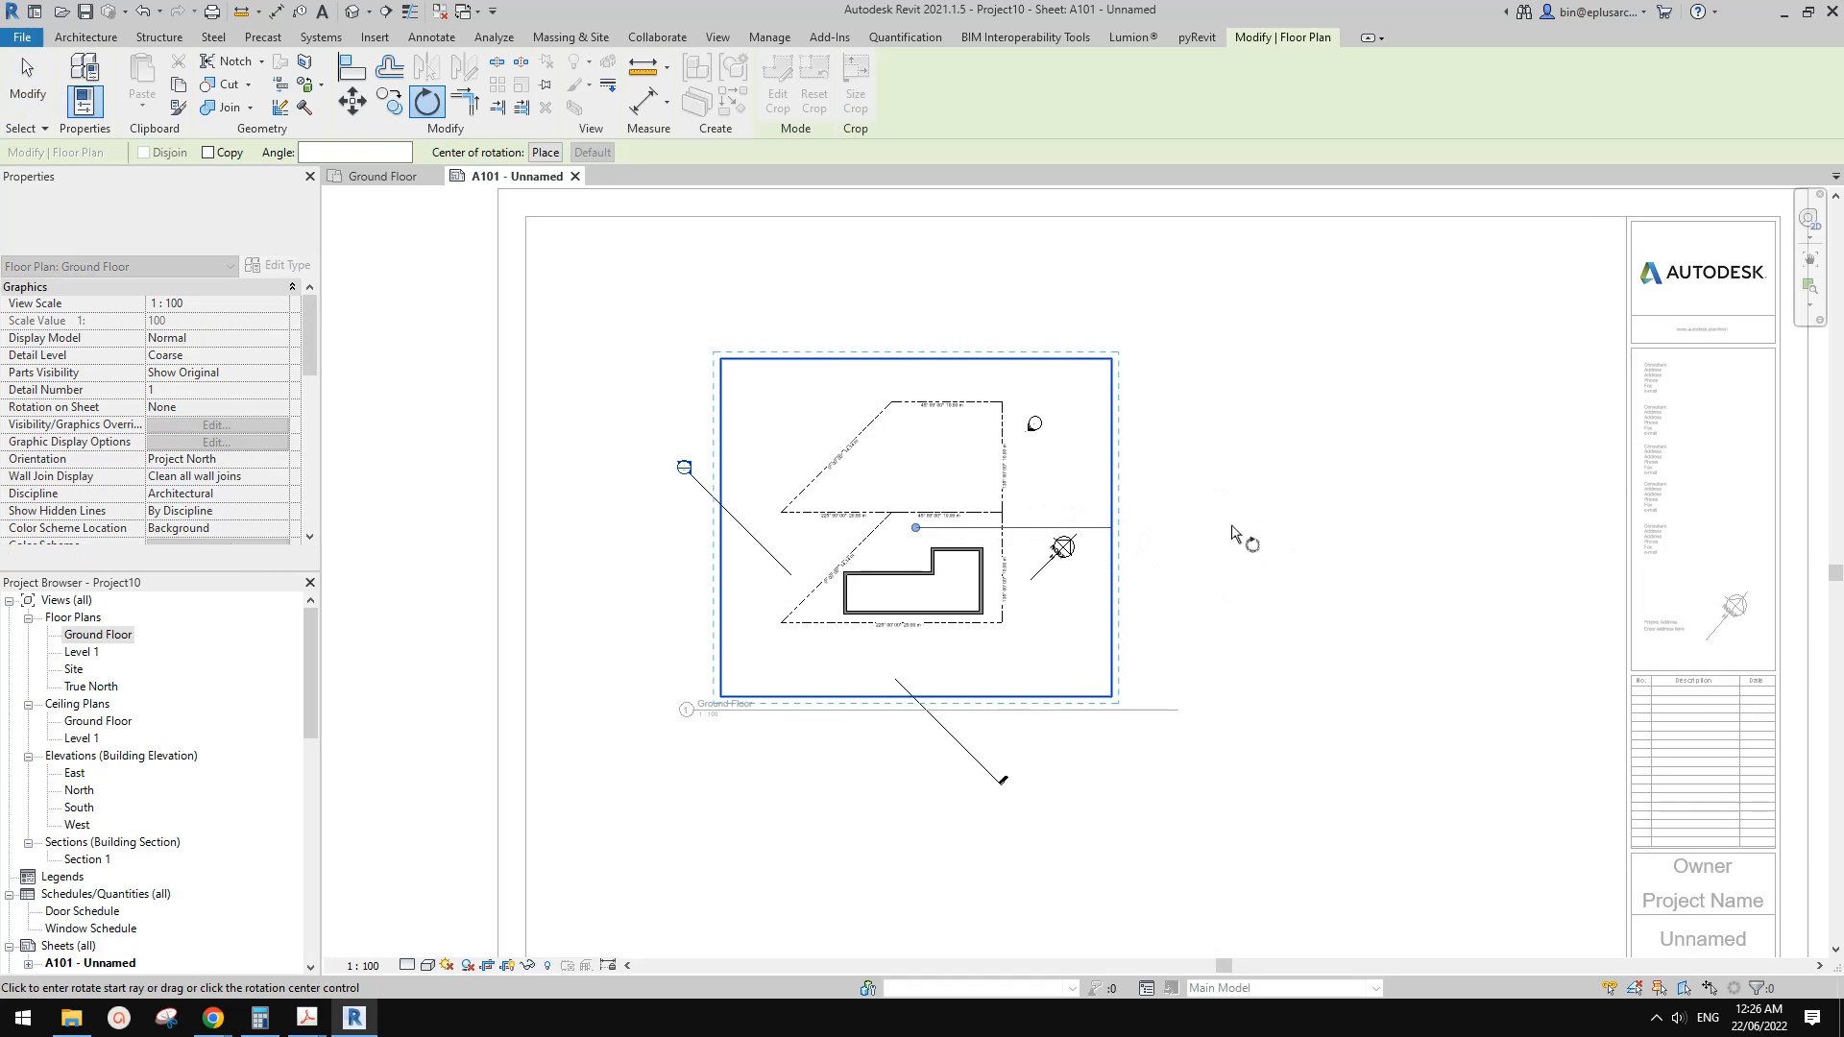
click(1214, 508)
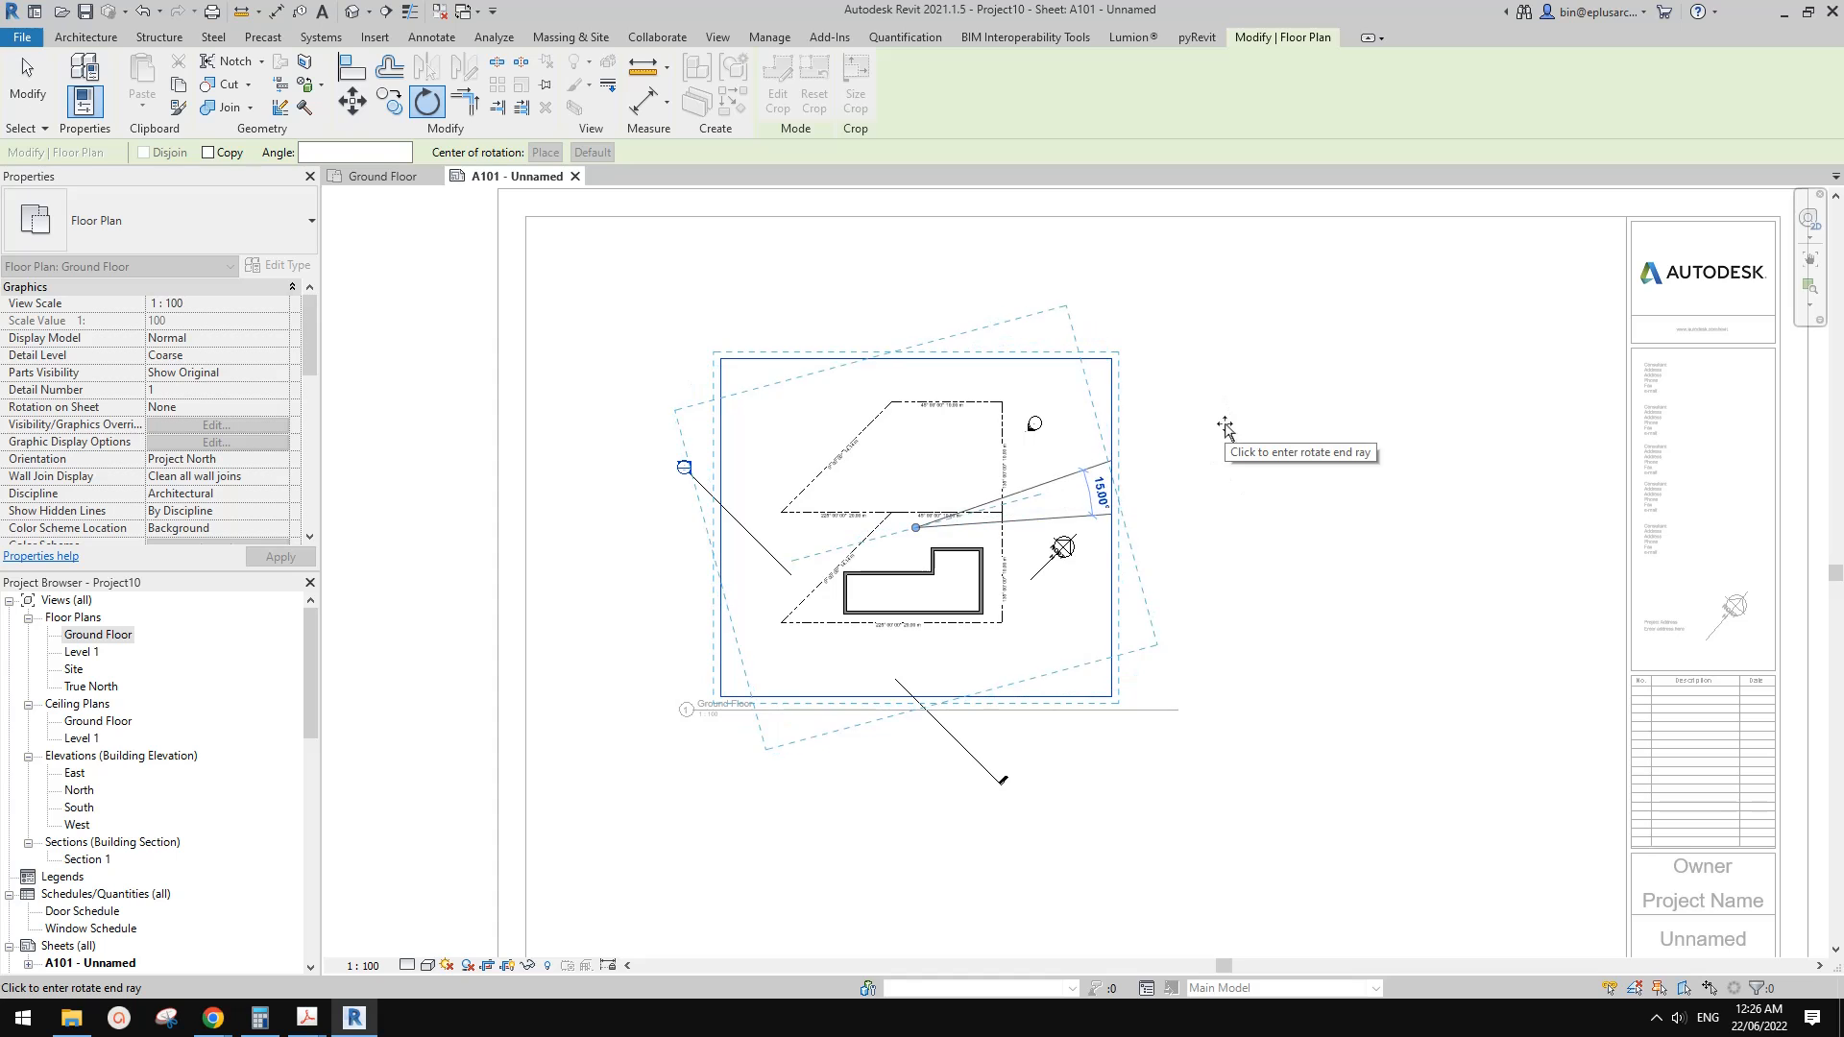
scroll(1210, 432, up, 2)
click(1207, 438)
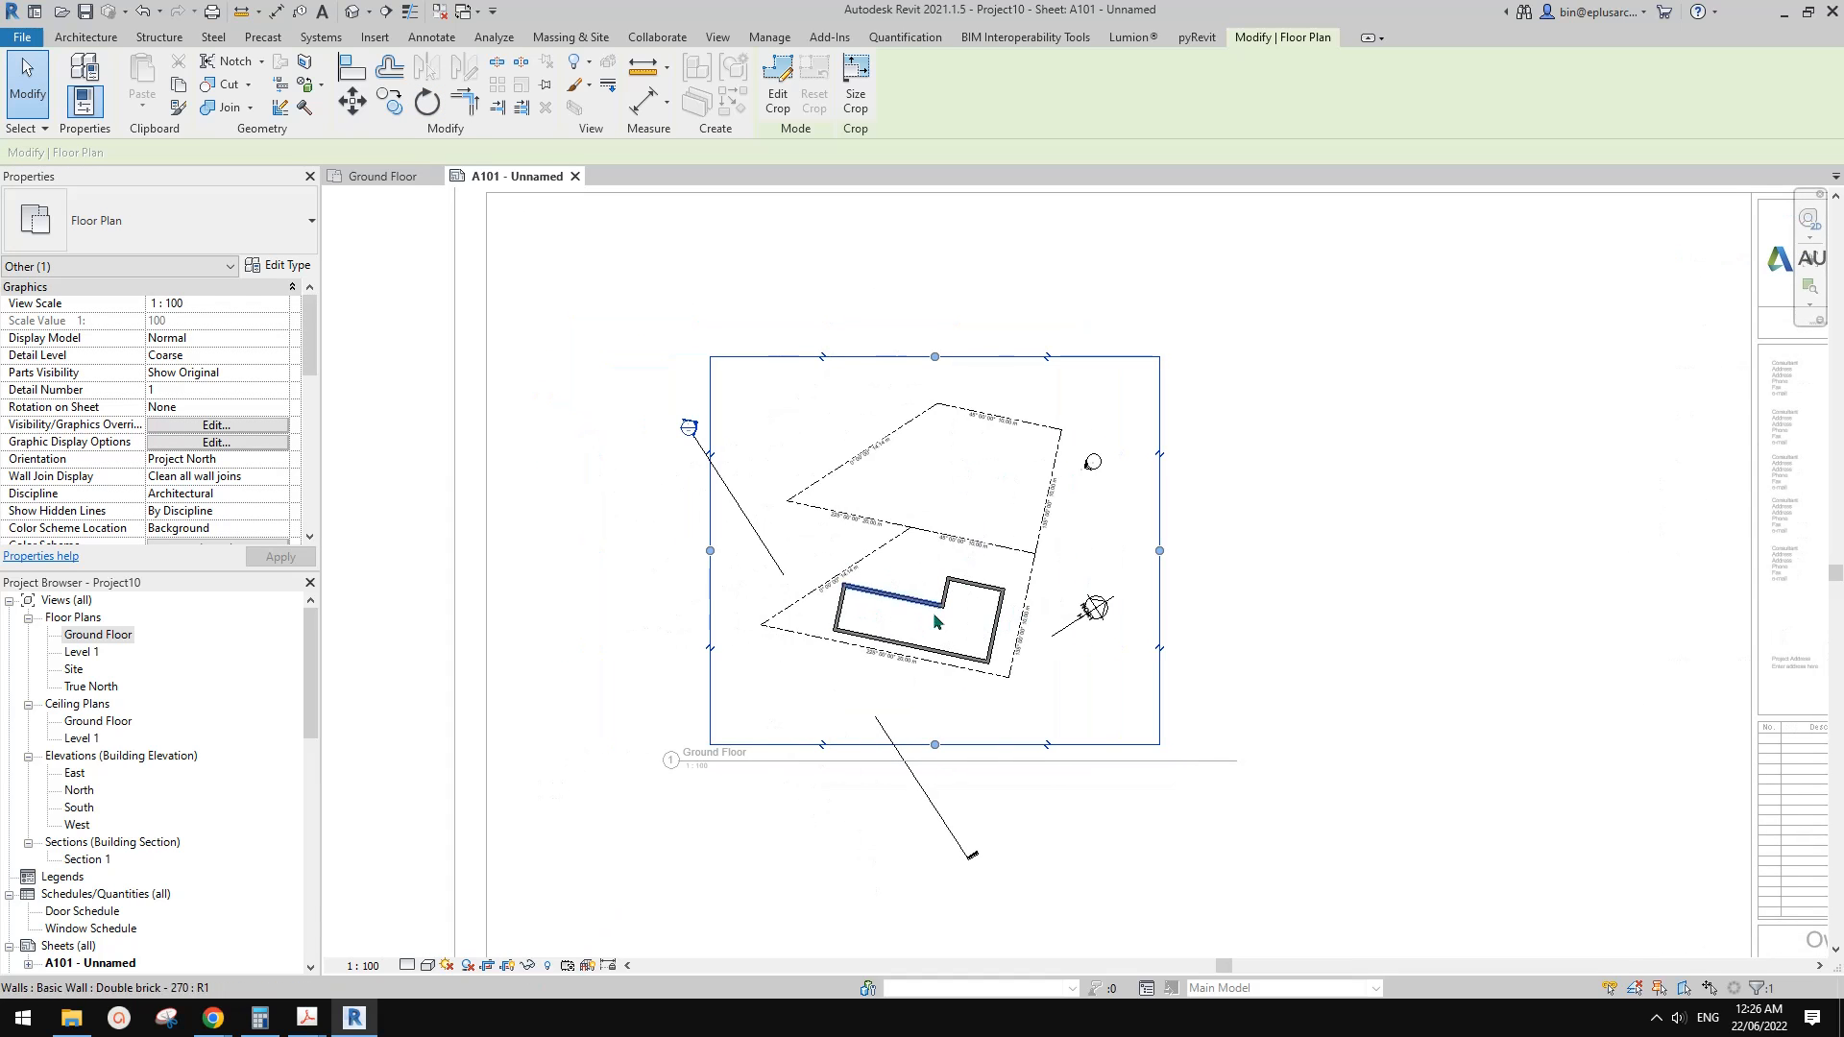
Deactivate the Ground Floor view and move its viewport closer to the sheet's left border
scroll(1074, 518, down, 1)
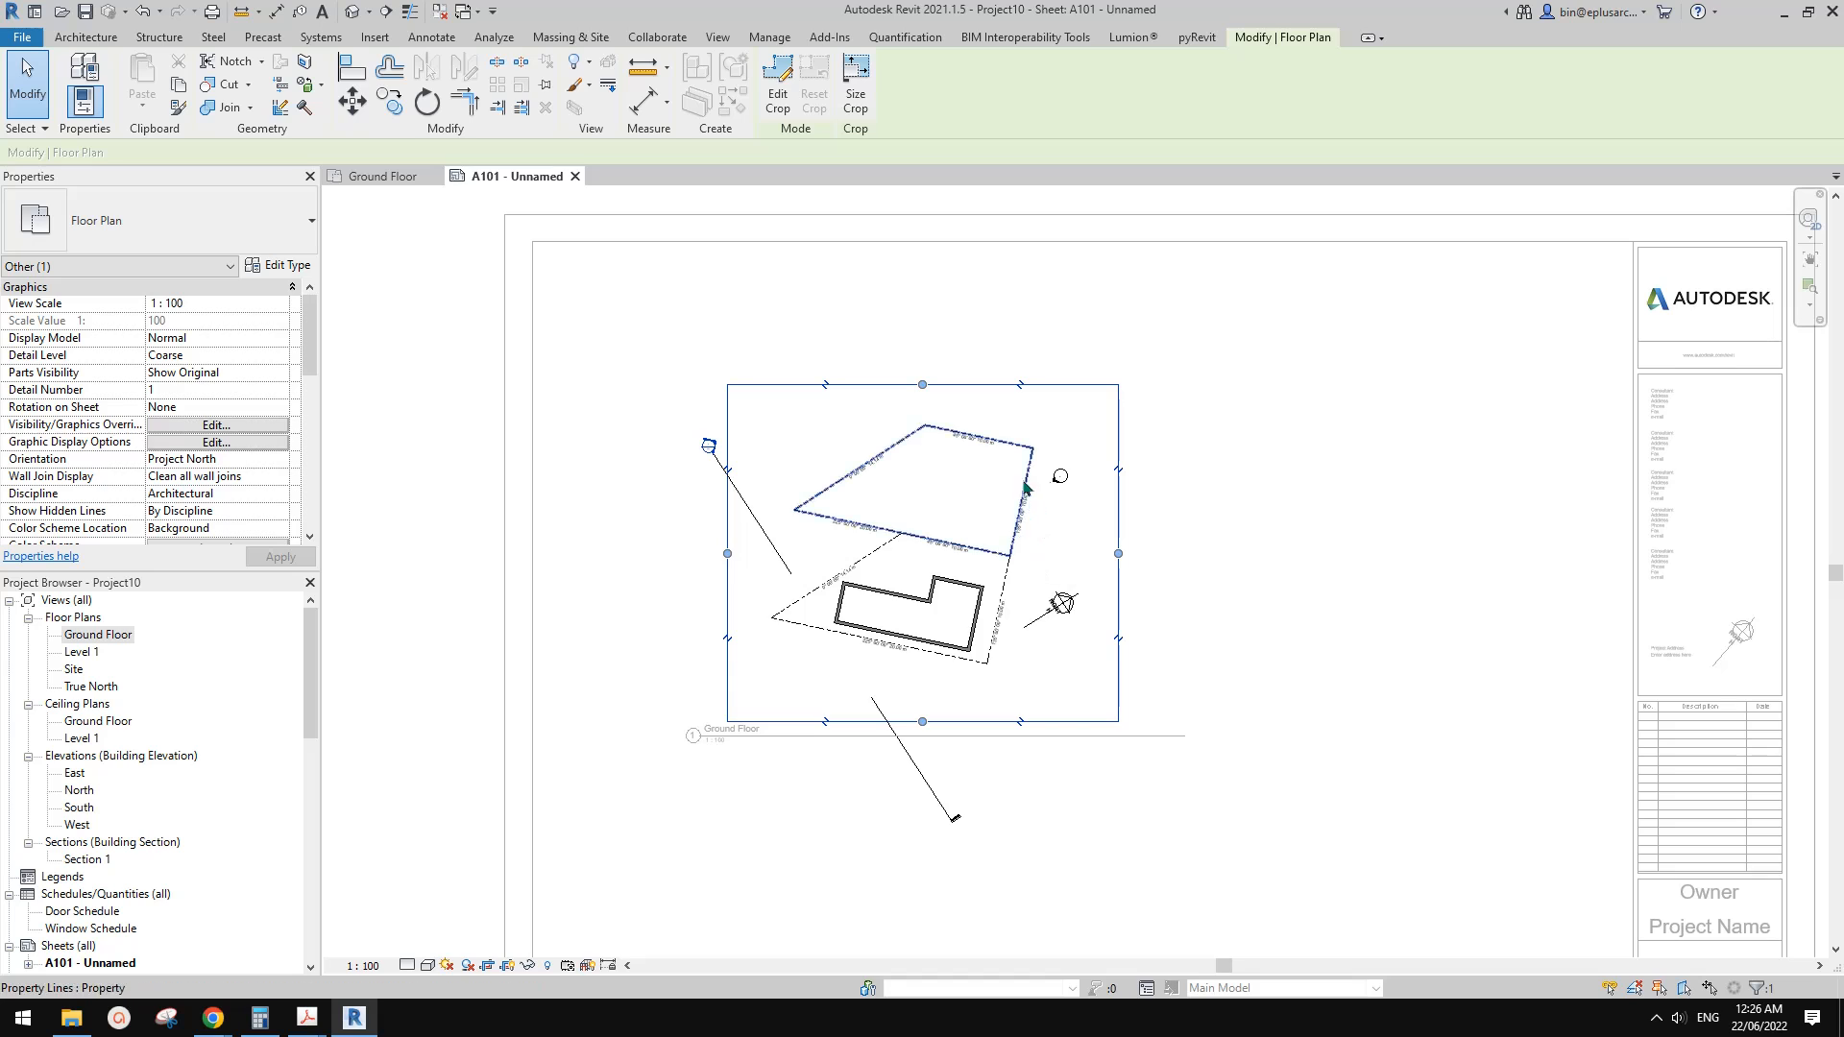
scroll(1031, 545, up, 2)
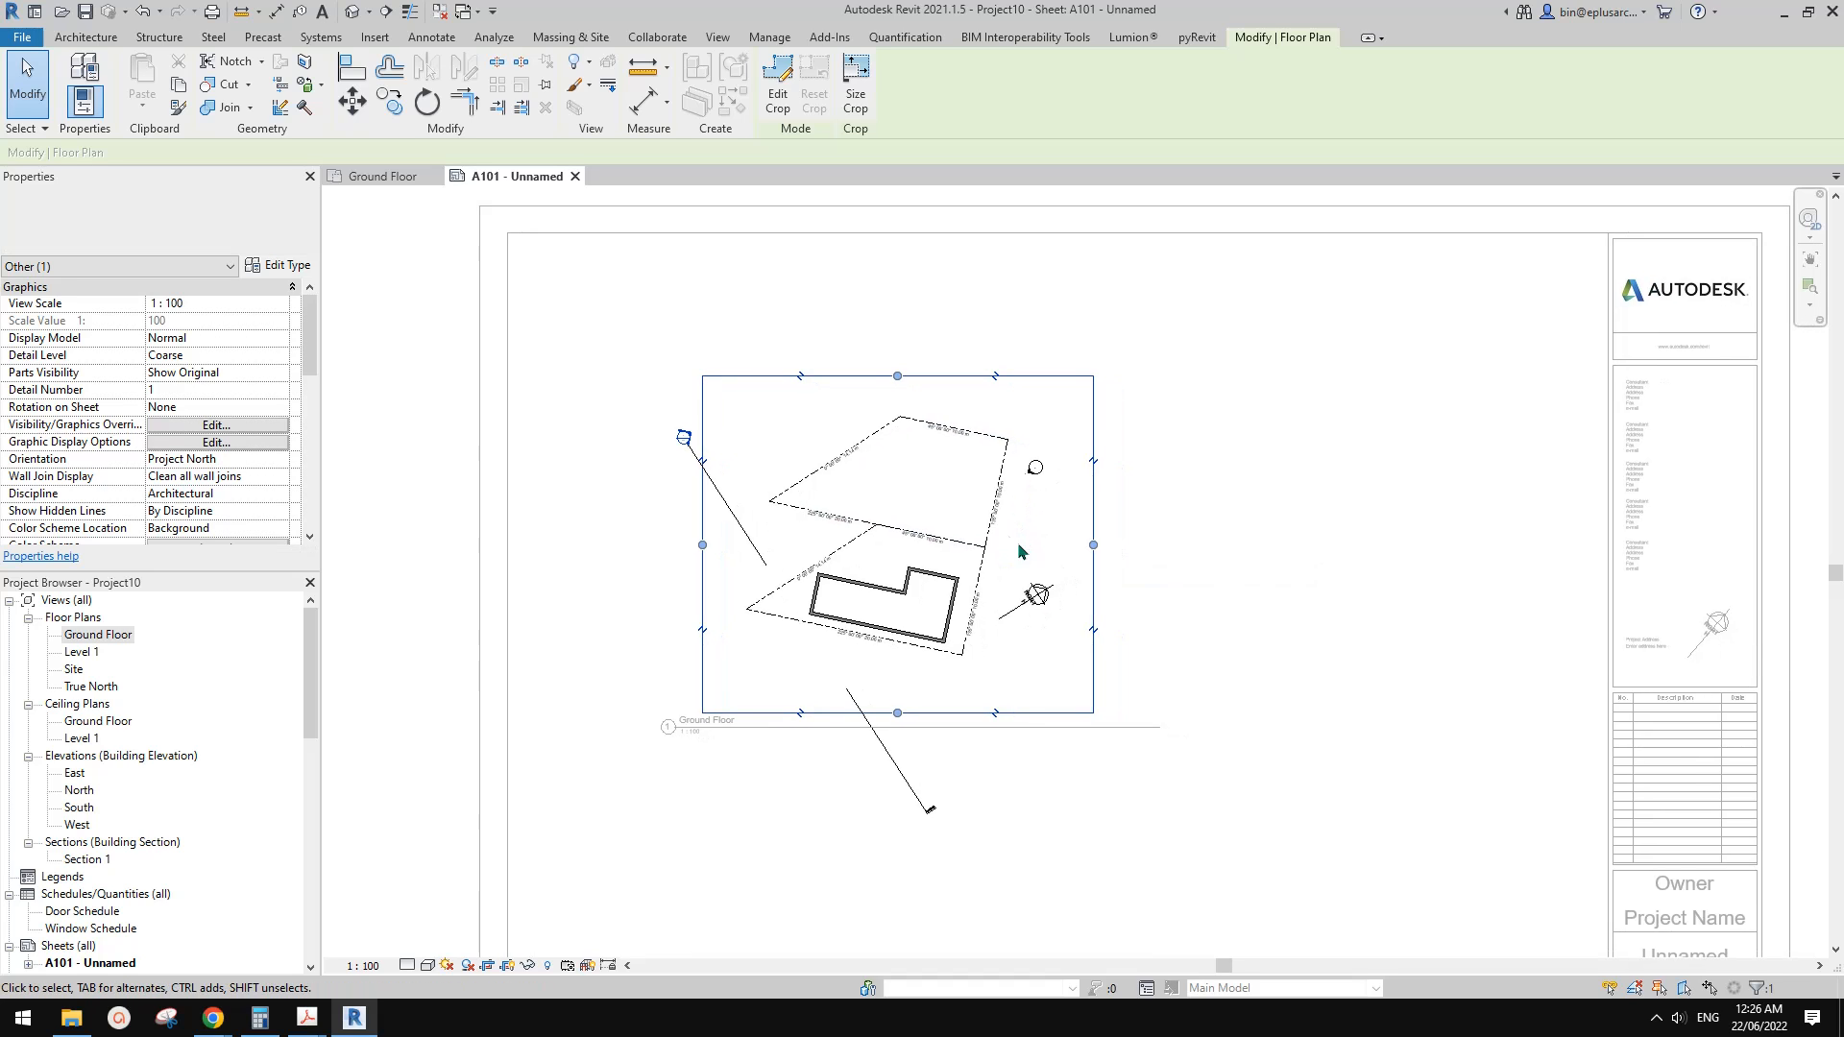
middle_drag(1053, 574, 1028, 529)
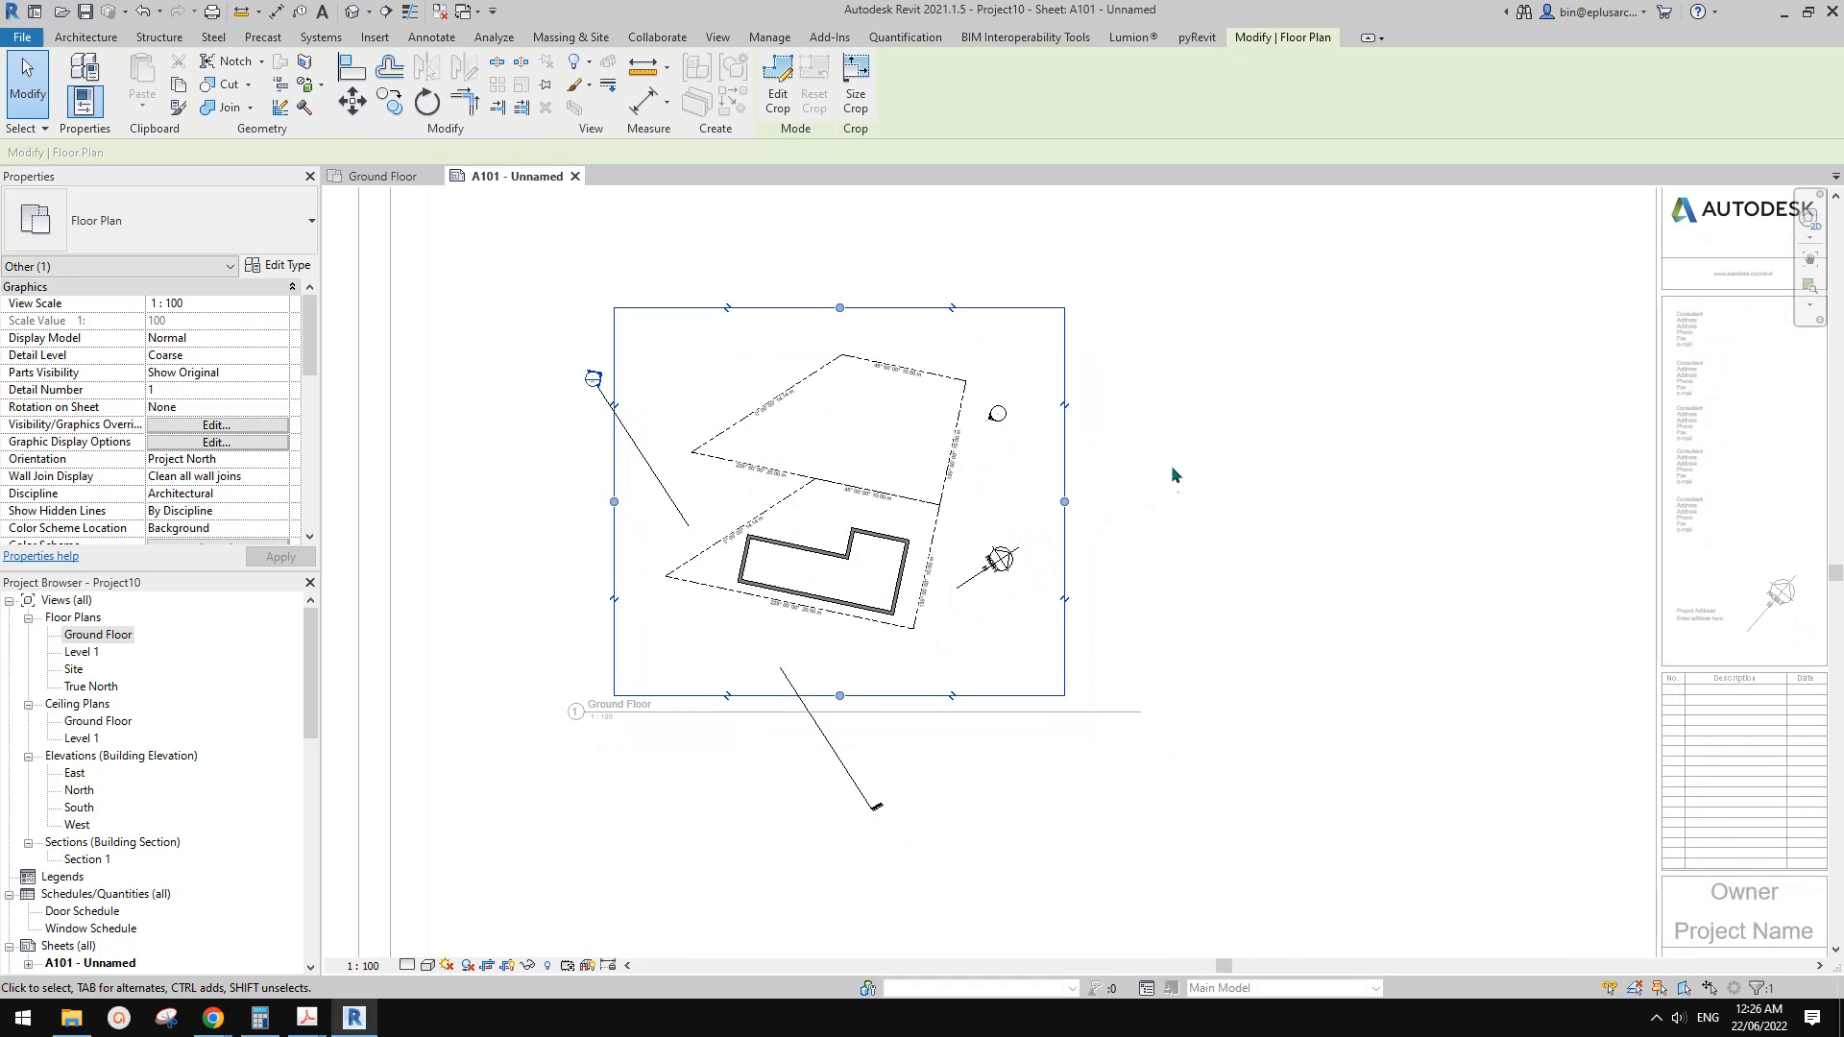
right_click(1164, 417)
click(1245, 508)
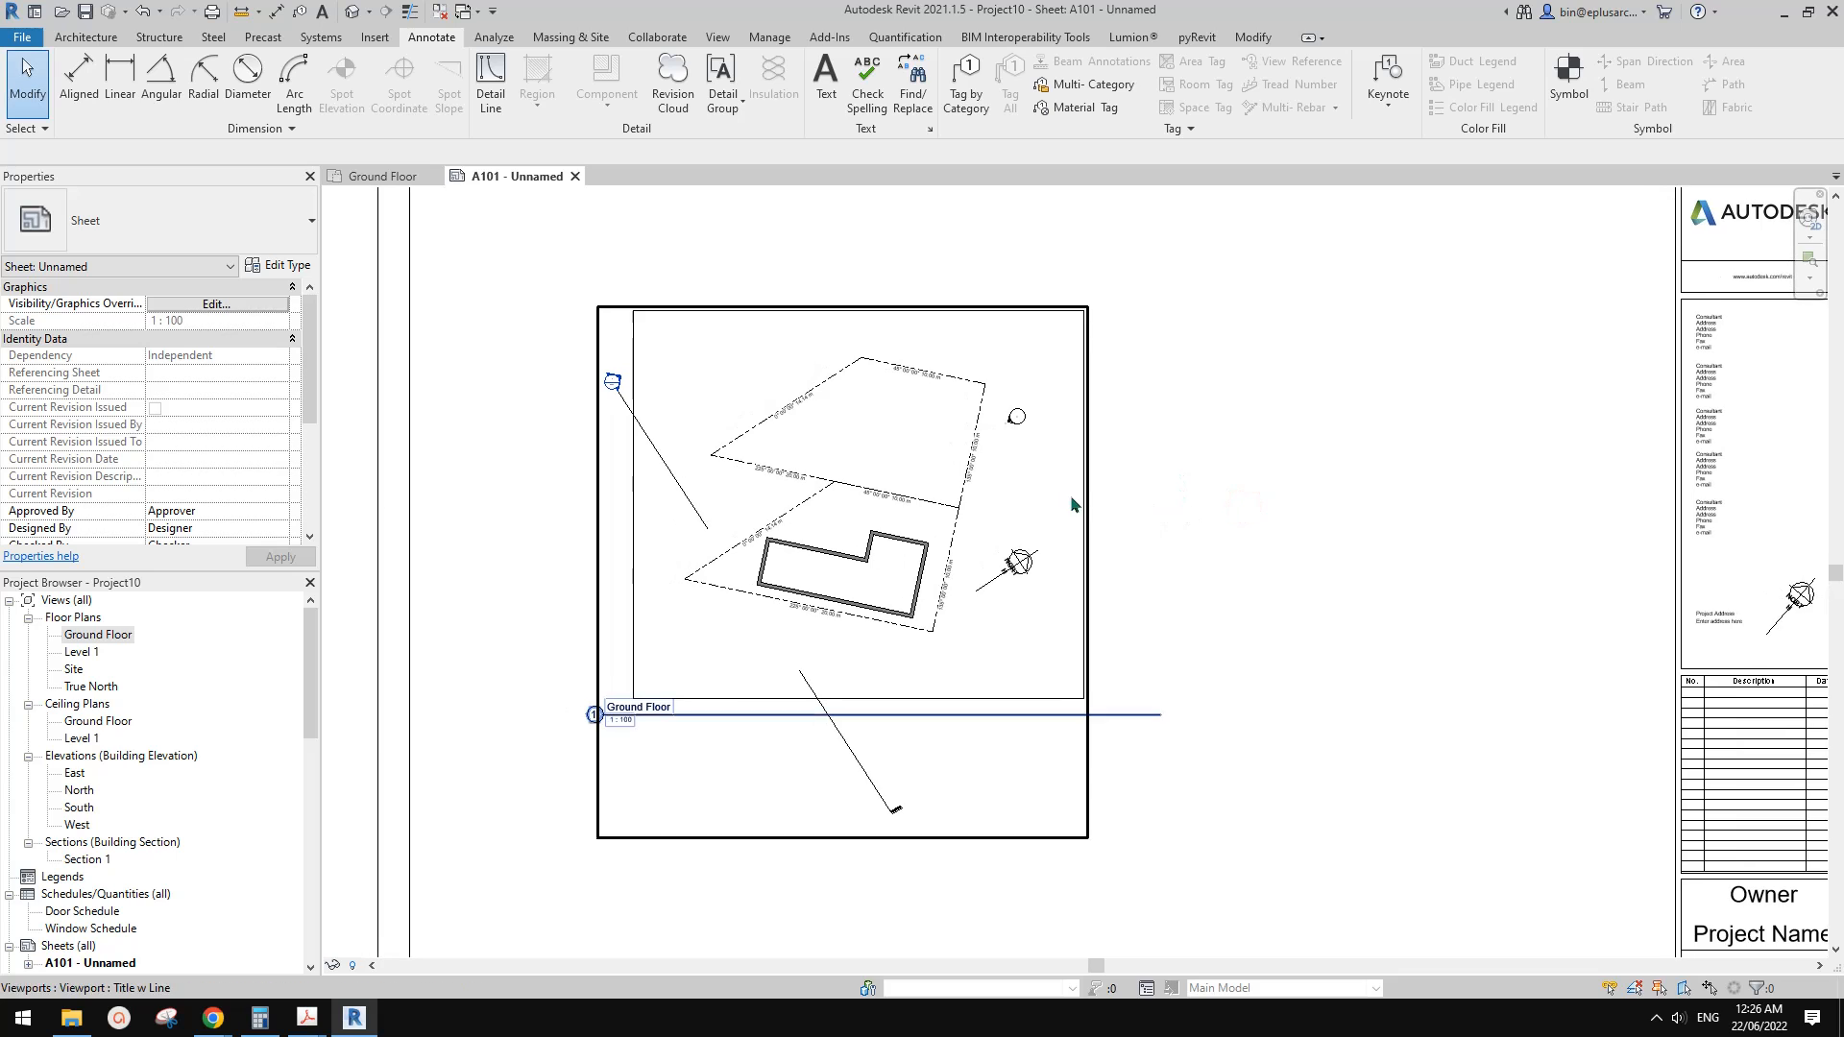
scroll(1114, 519, down, 3)
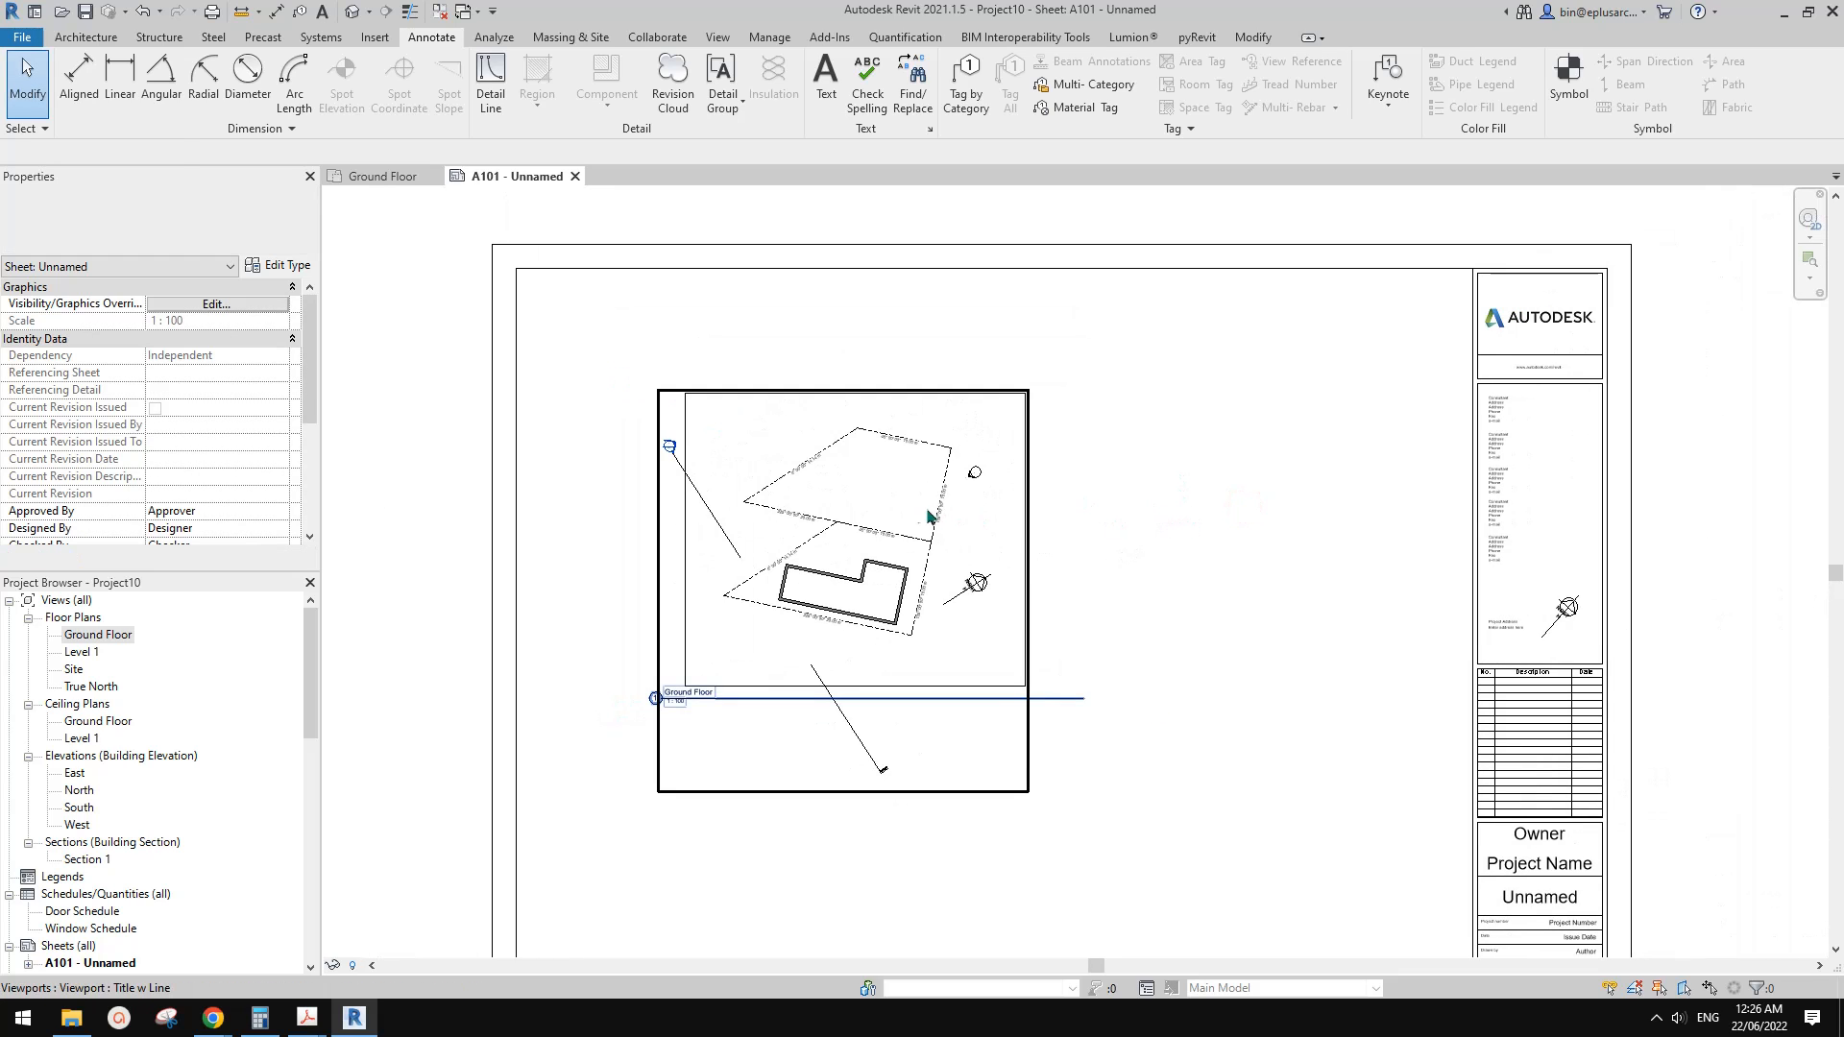
drag(914, 486, 811, 480)
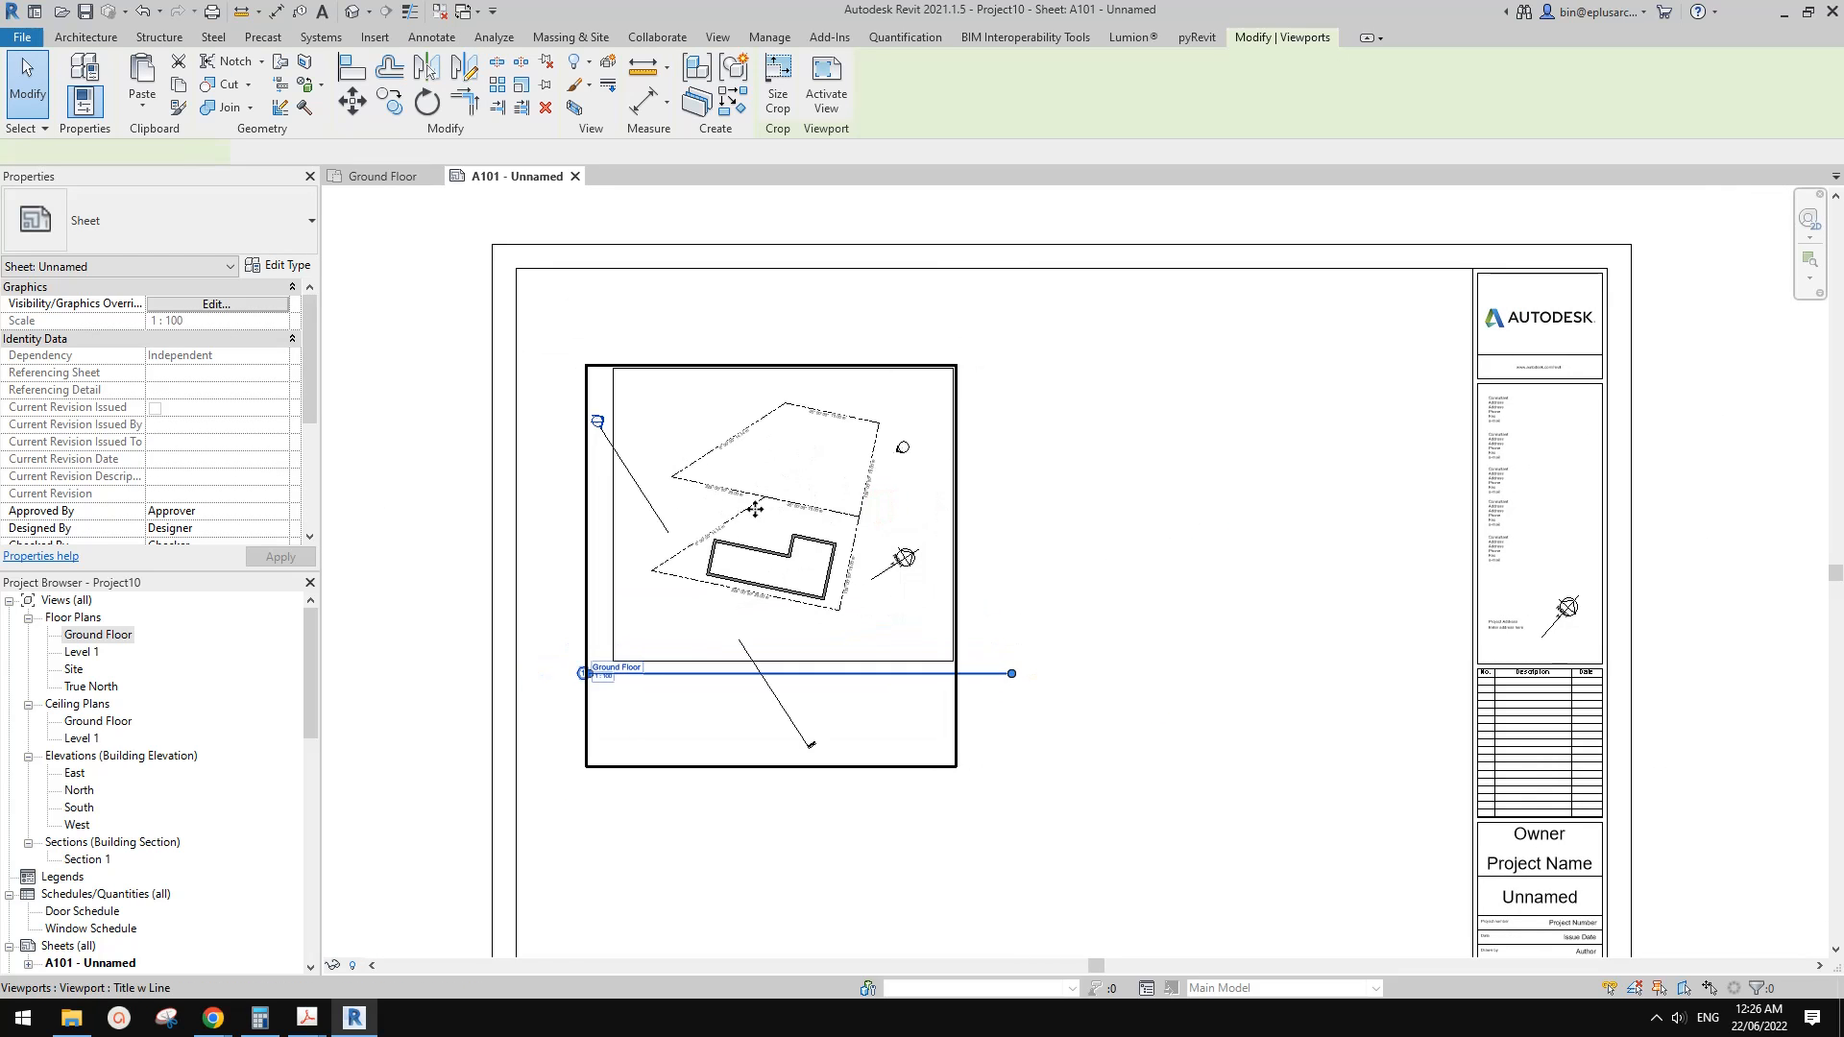
click(396, 635)
Place the Level 1 floor plan on the sheet, between the Ground Floor plan and the title block
right_click(97, 636)
click(142, 676)
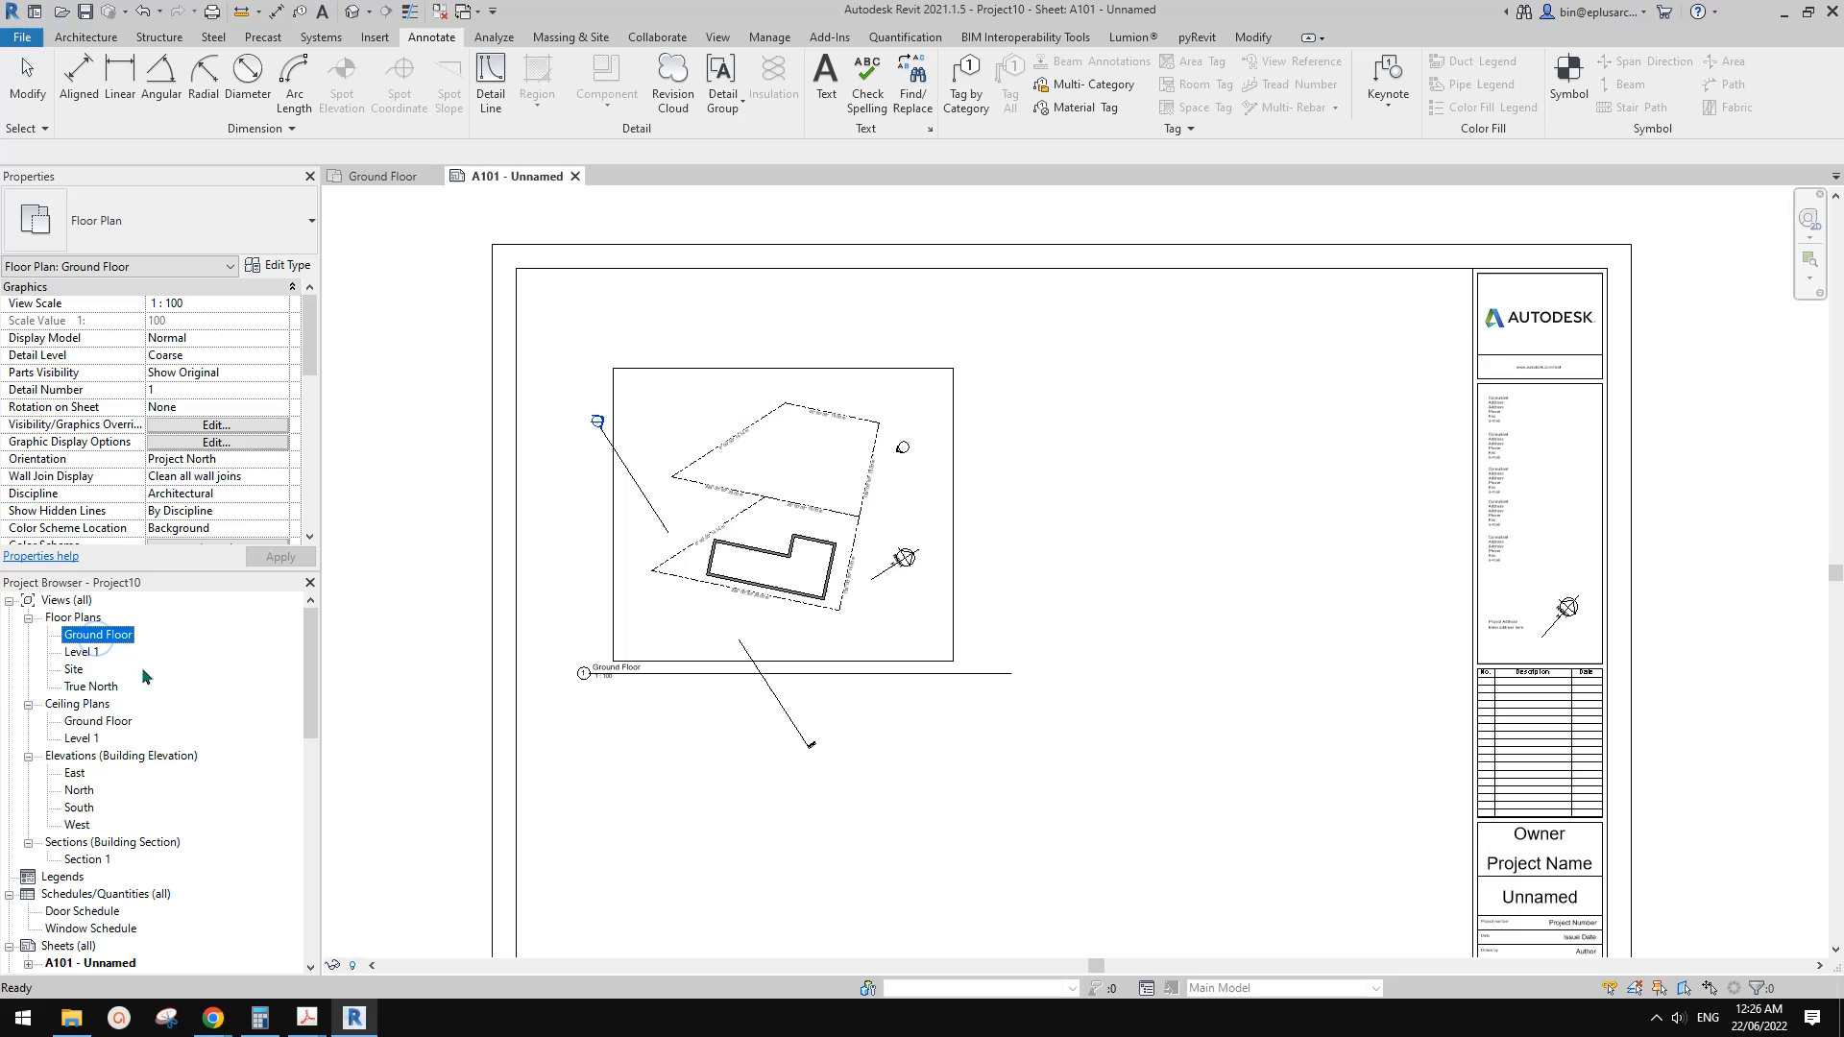
click(81, 653)
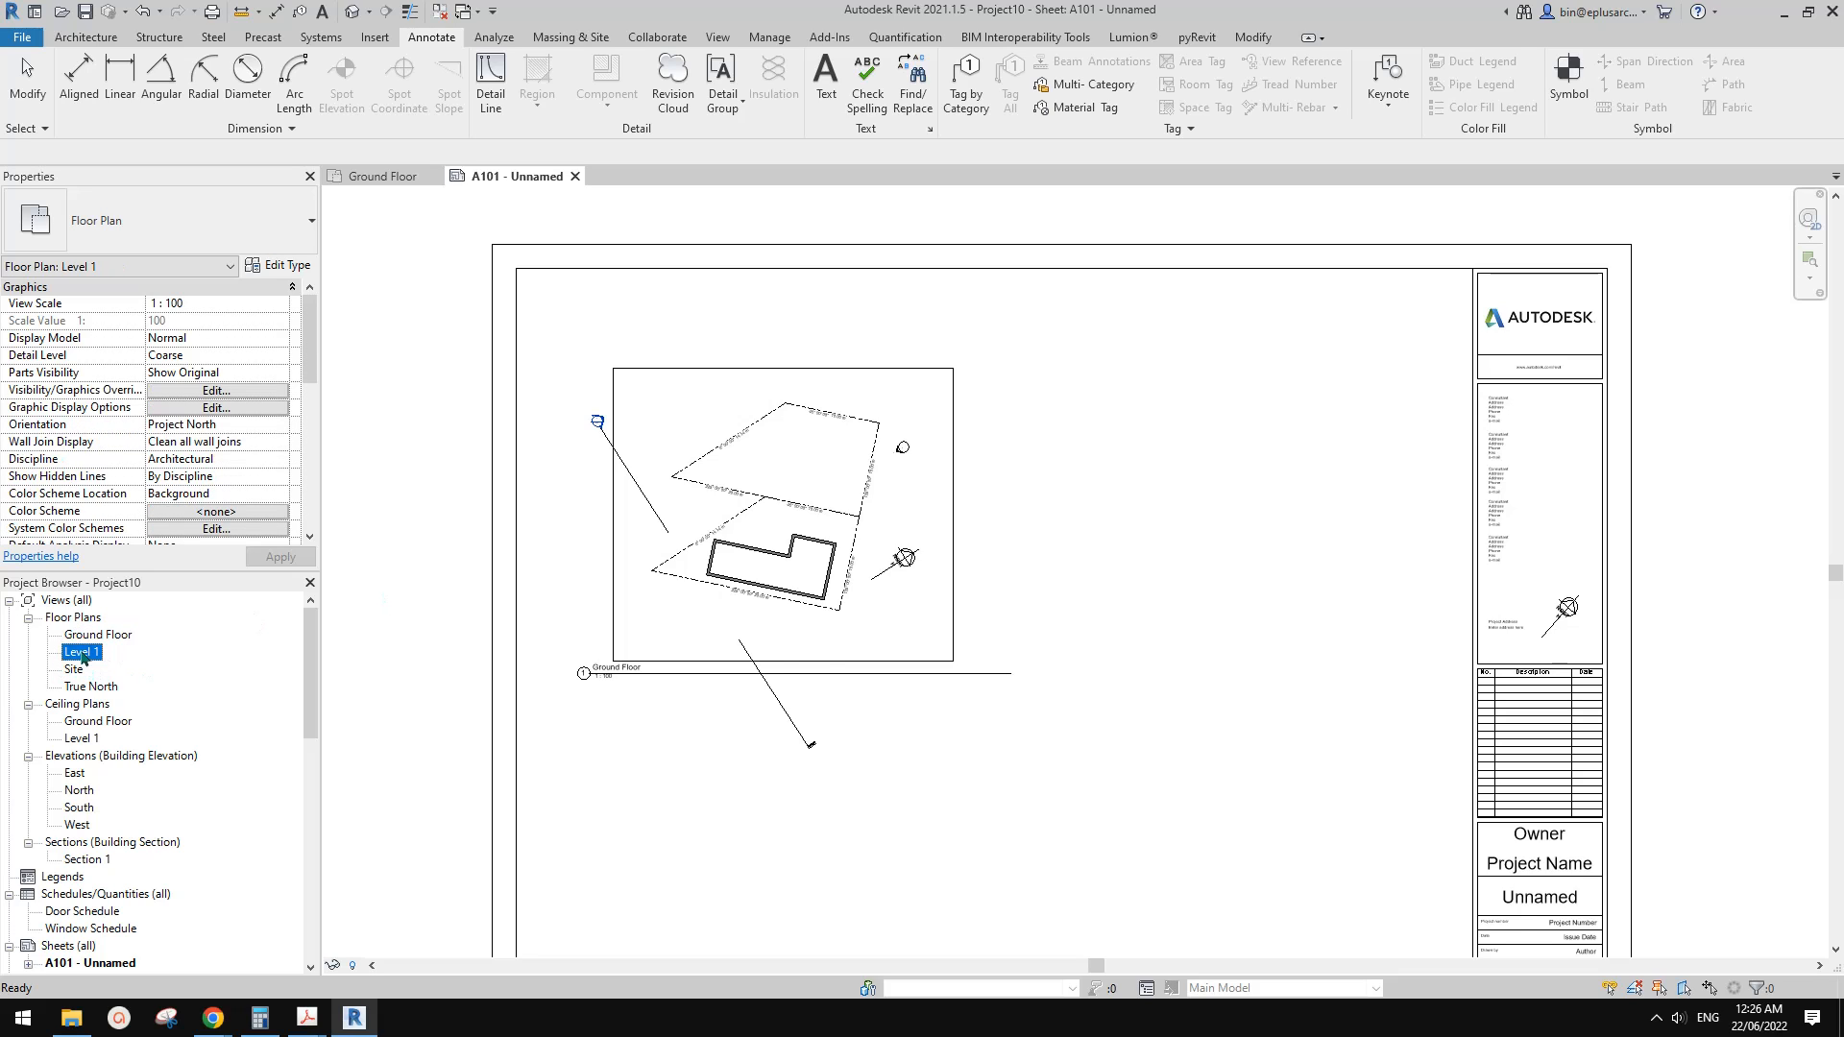
click(1269, 517)
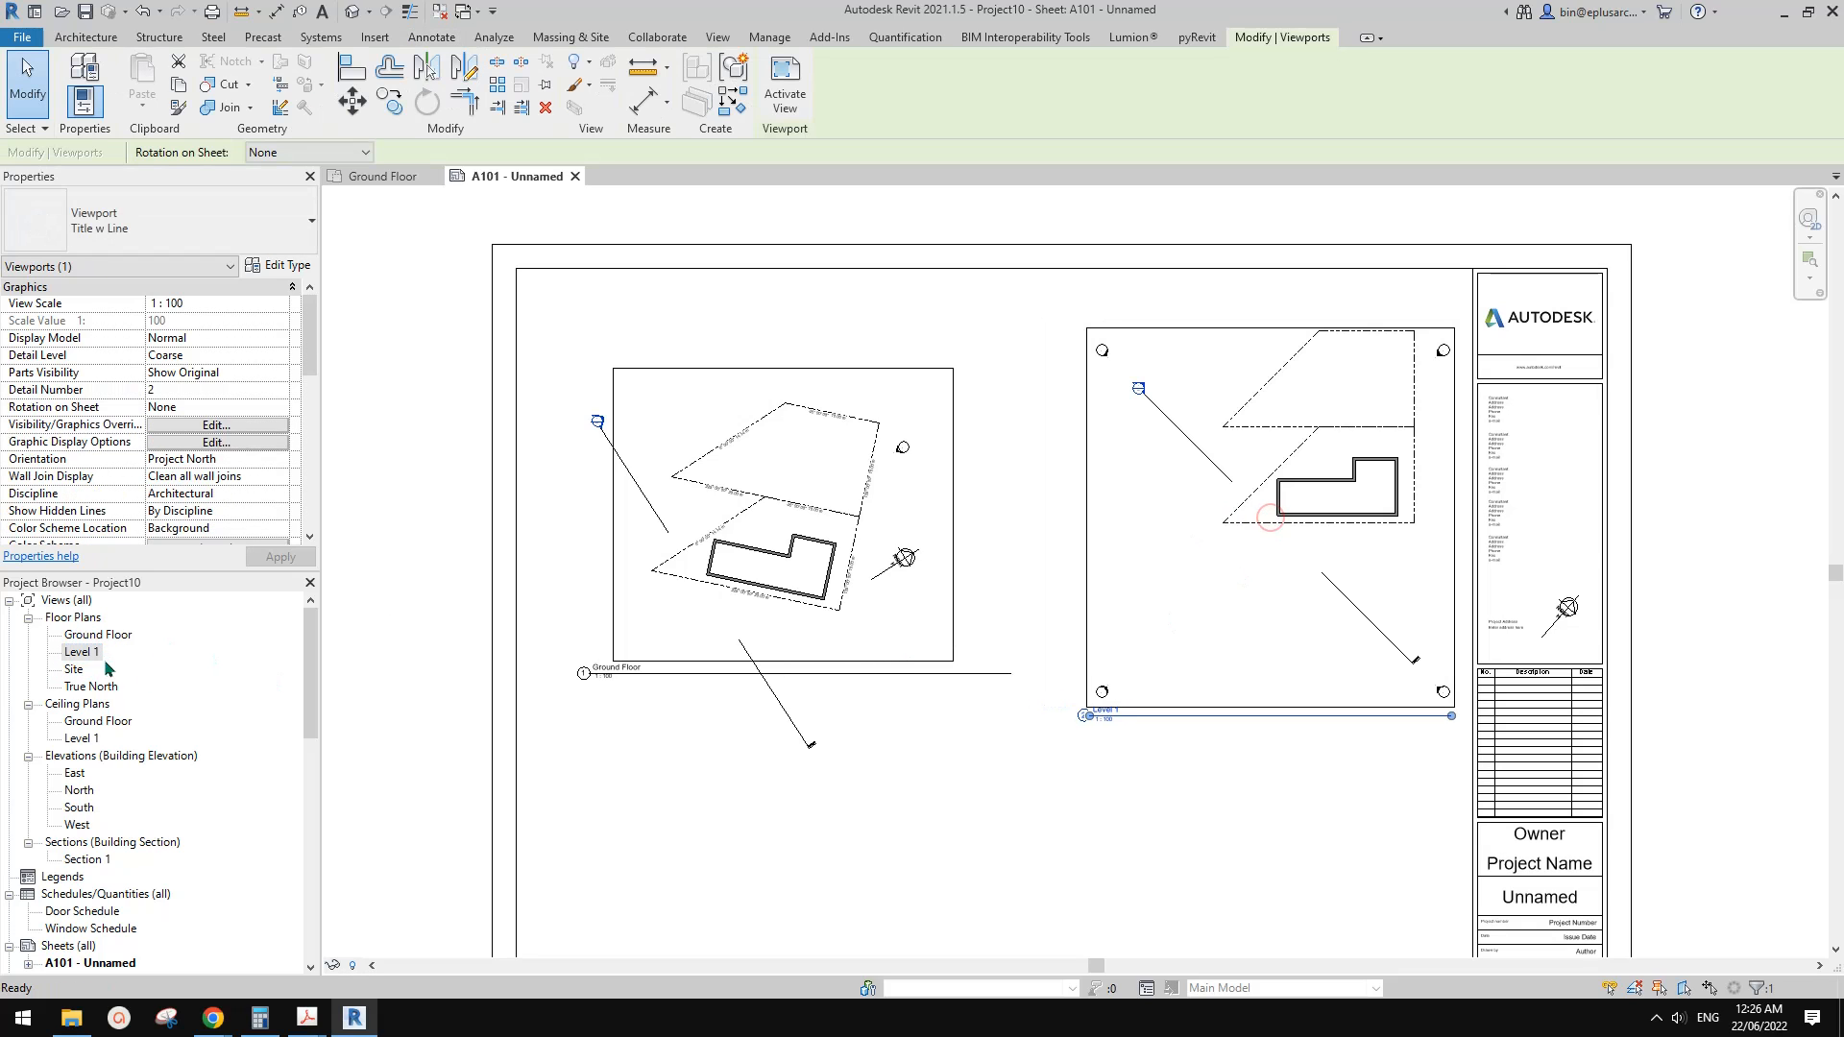
Place the Site floor plan on the sheet and move it beneath the Ground Floor plan
drag(76, 666, 652, 718)
middle_drag(882, 798, 808, 604)
click(864, 694)
middle_drag(906, 708, 886, 753)
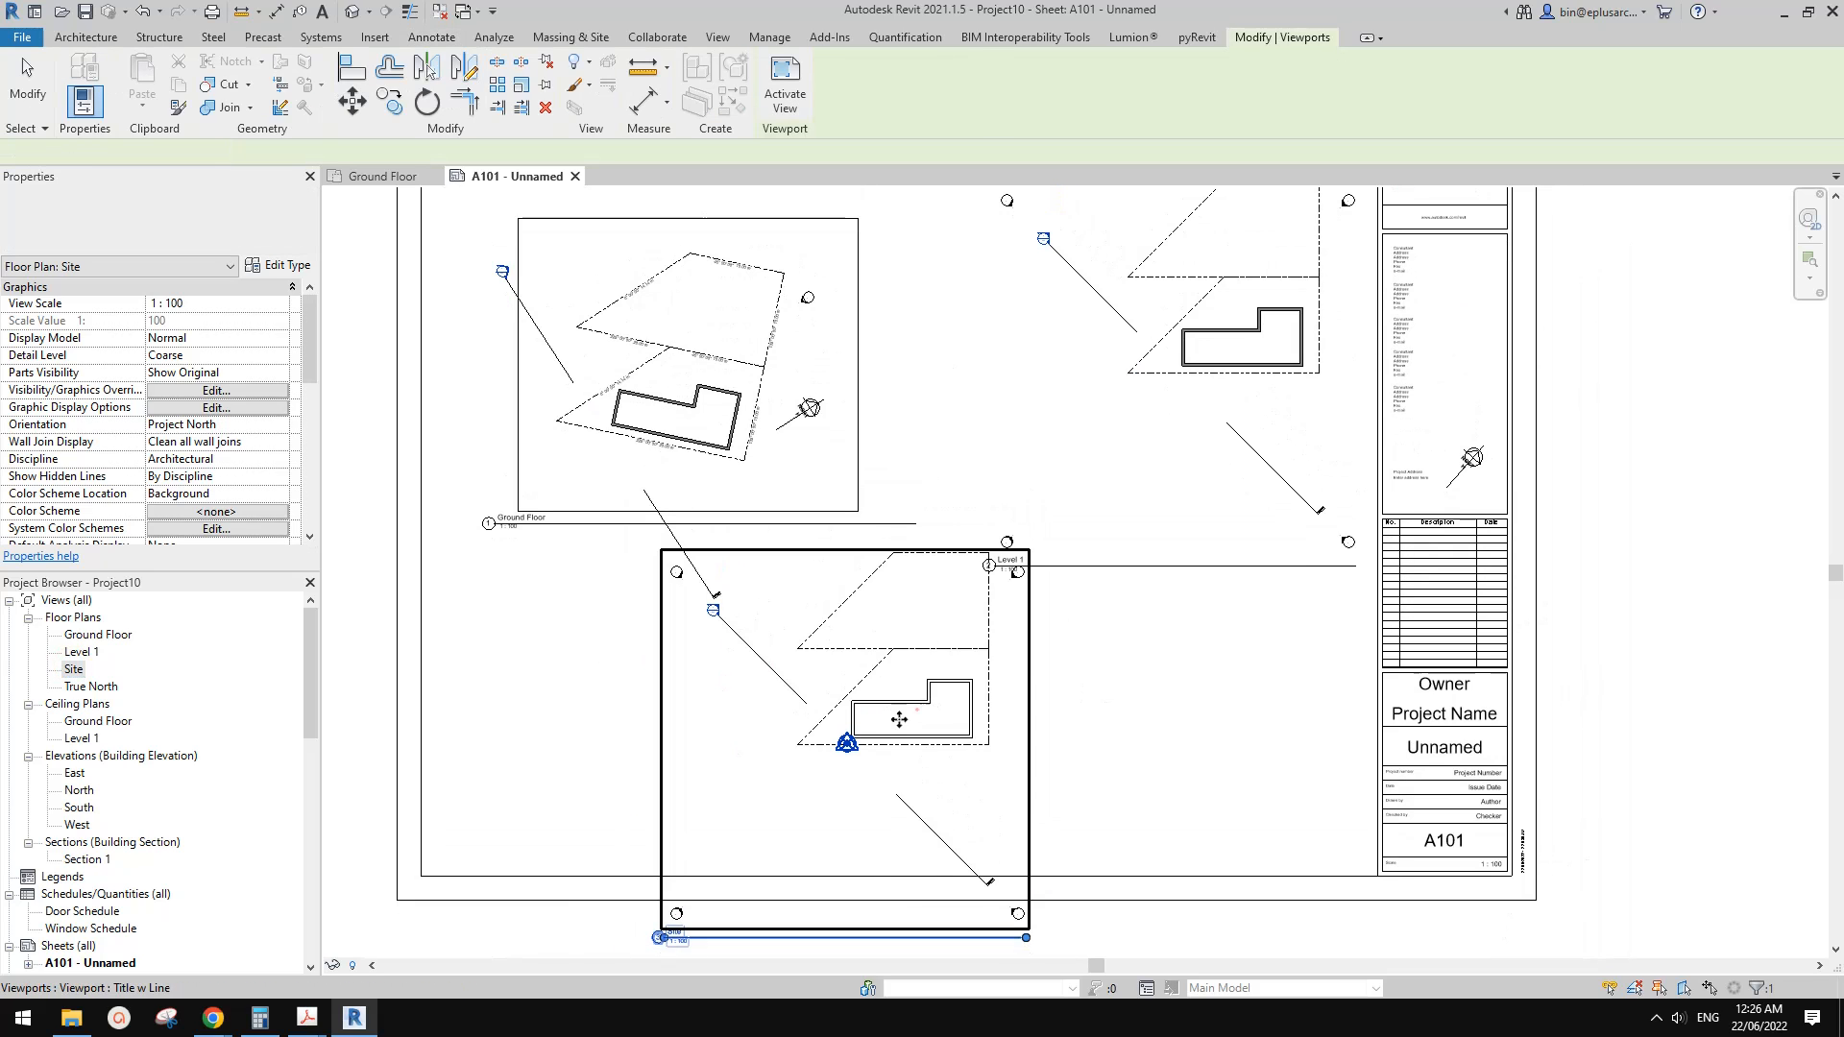
drag(917, 710, 841, 743)
Activate the Site, Level 1 and Ground Floor viewports in turn to check each view's orientation setting, leaving each one deactivated
double_click(875, 718)
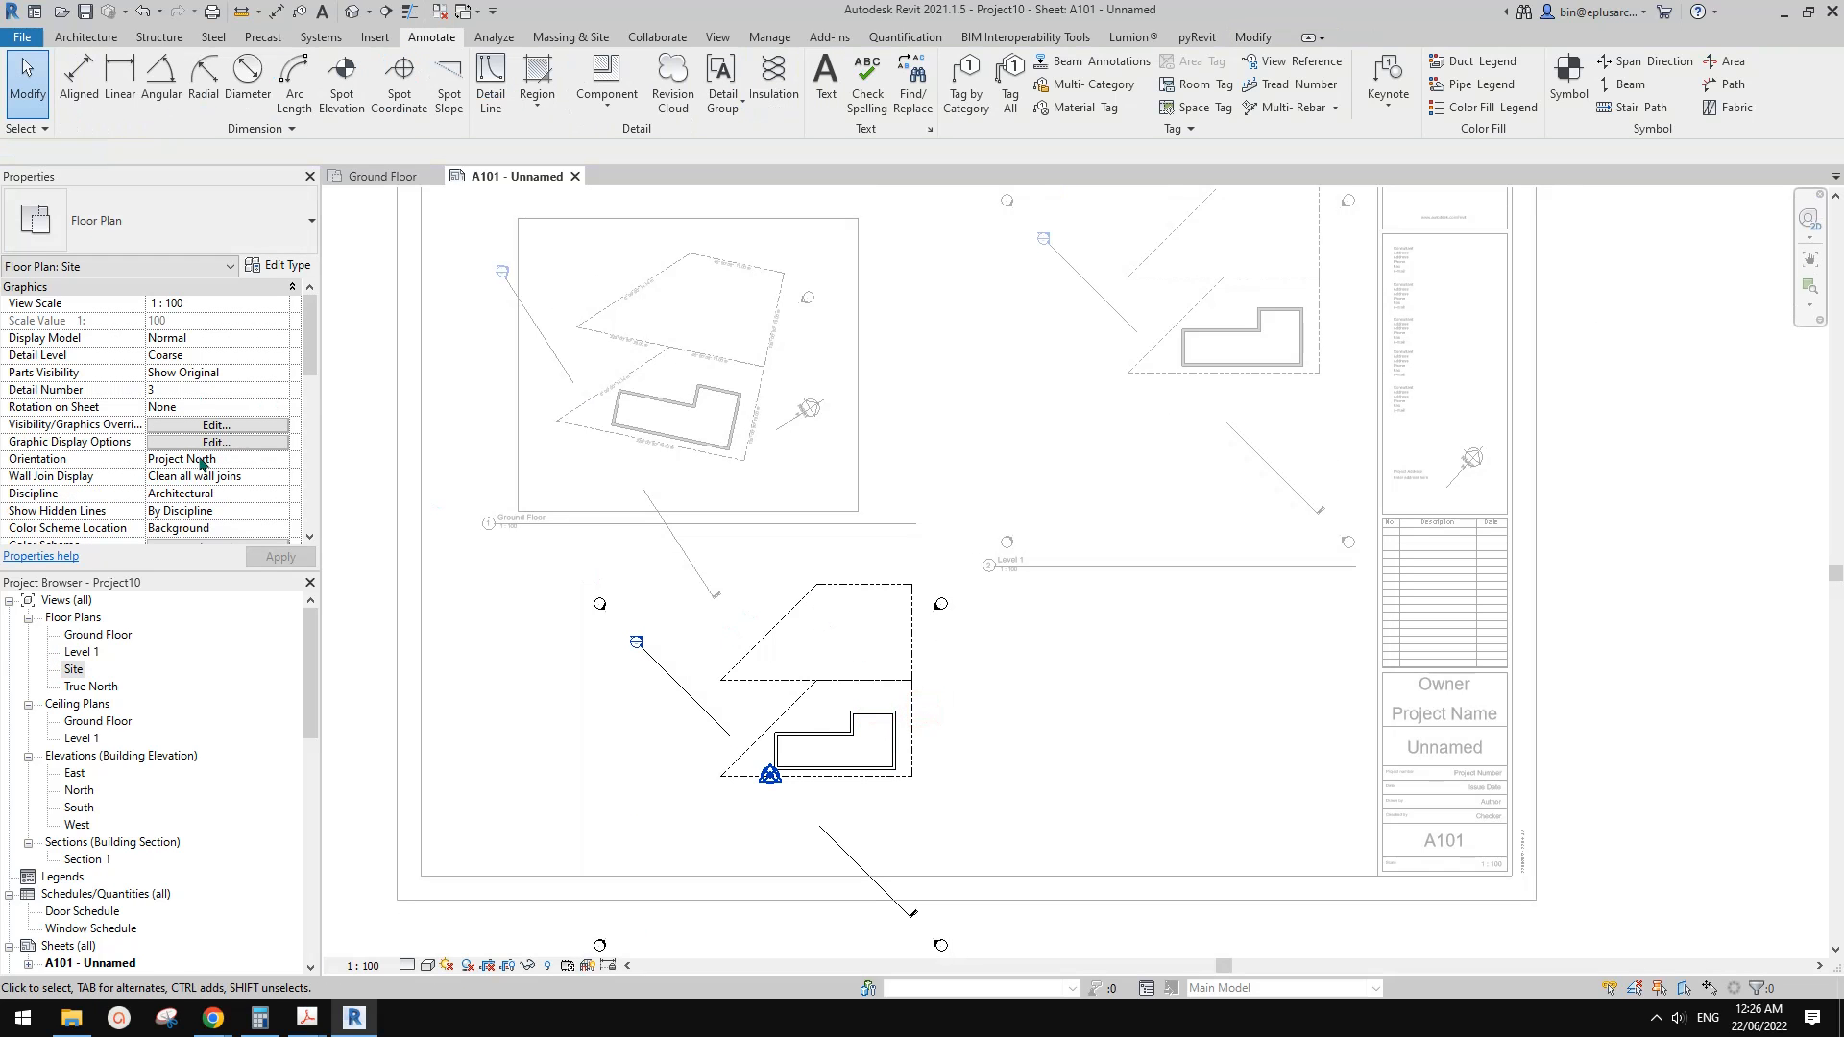
double_click(1187, 638)
double_click(1220, 408)
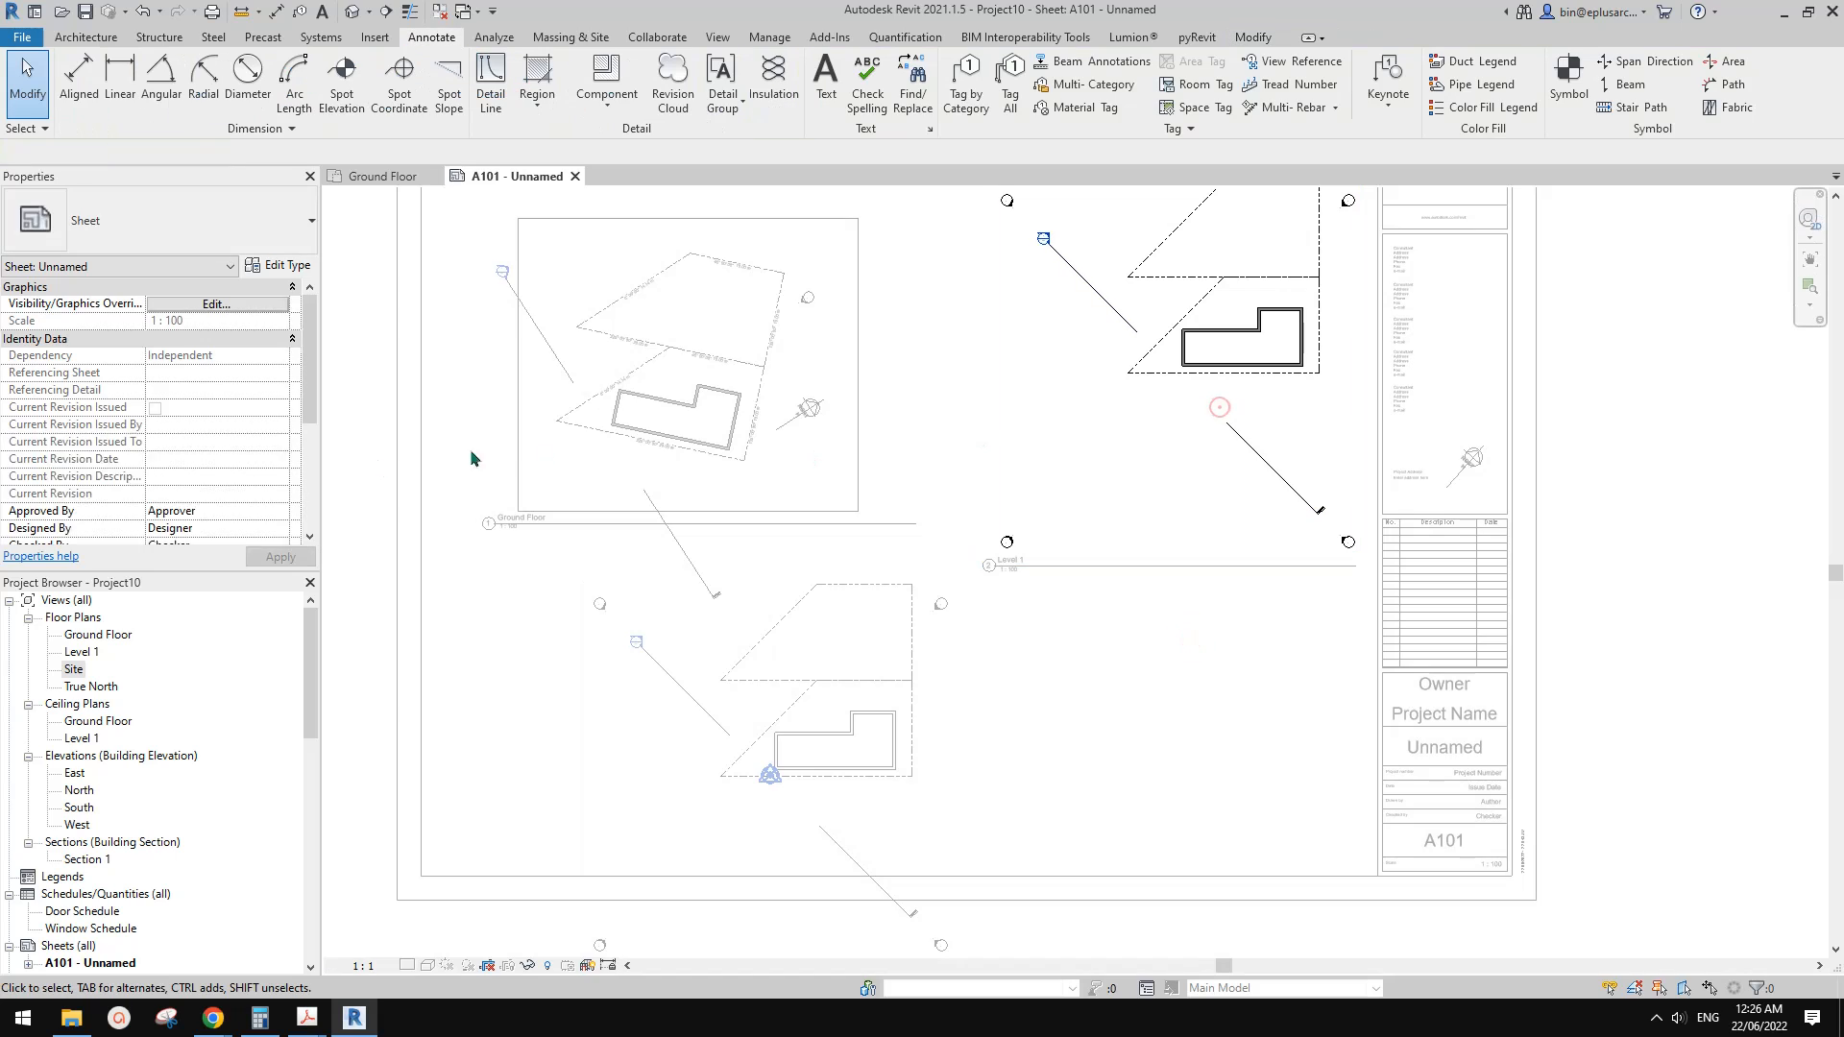
scroll(1070, 470, down, 1)
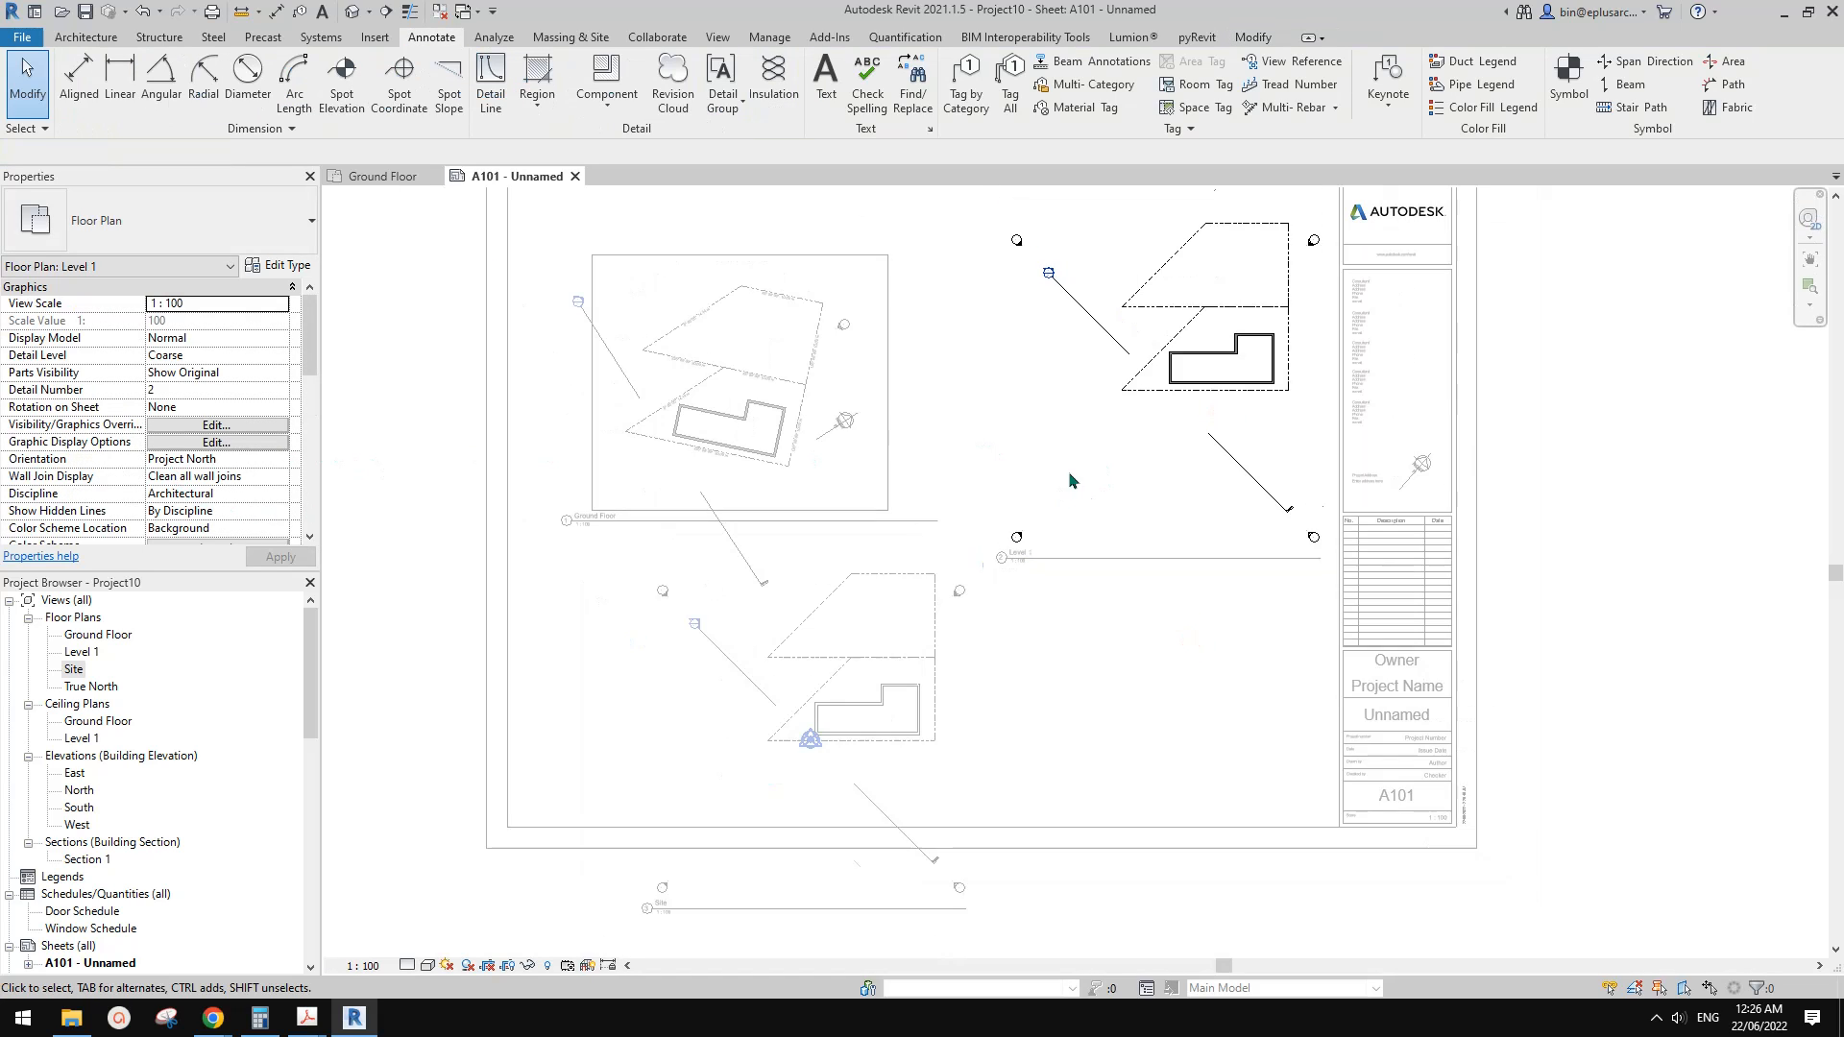
middle_drag(1069, 472, 1064, 500)
double_click(1126, 680)
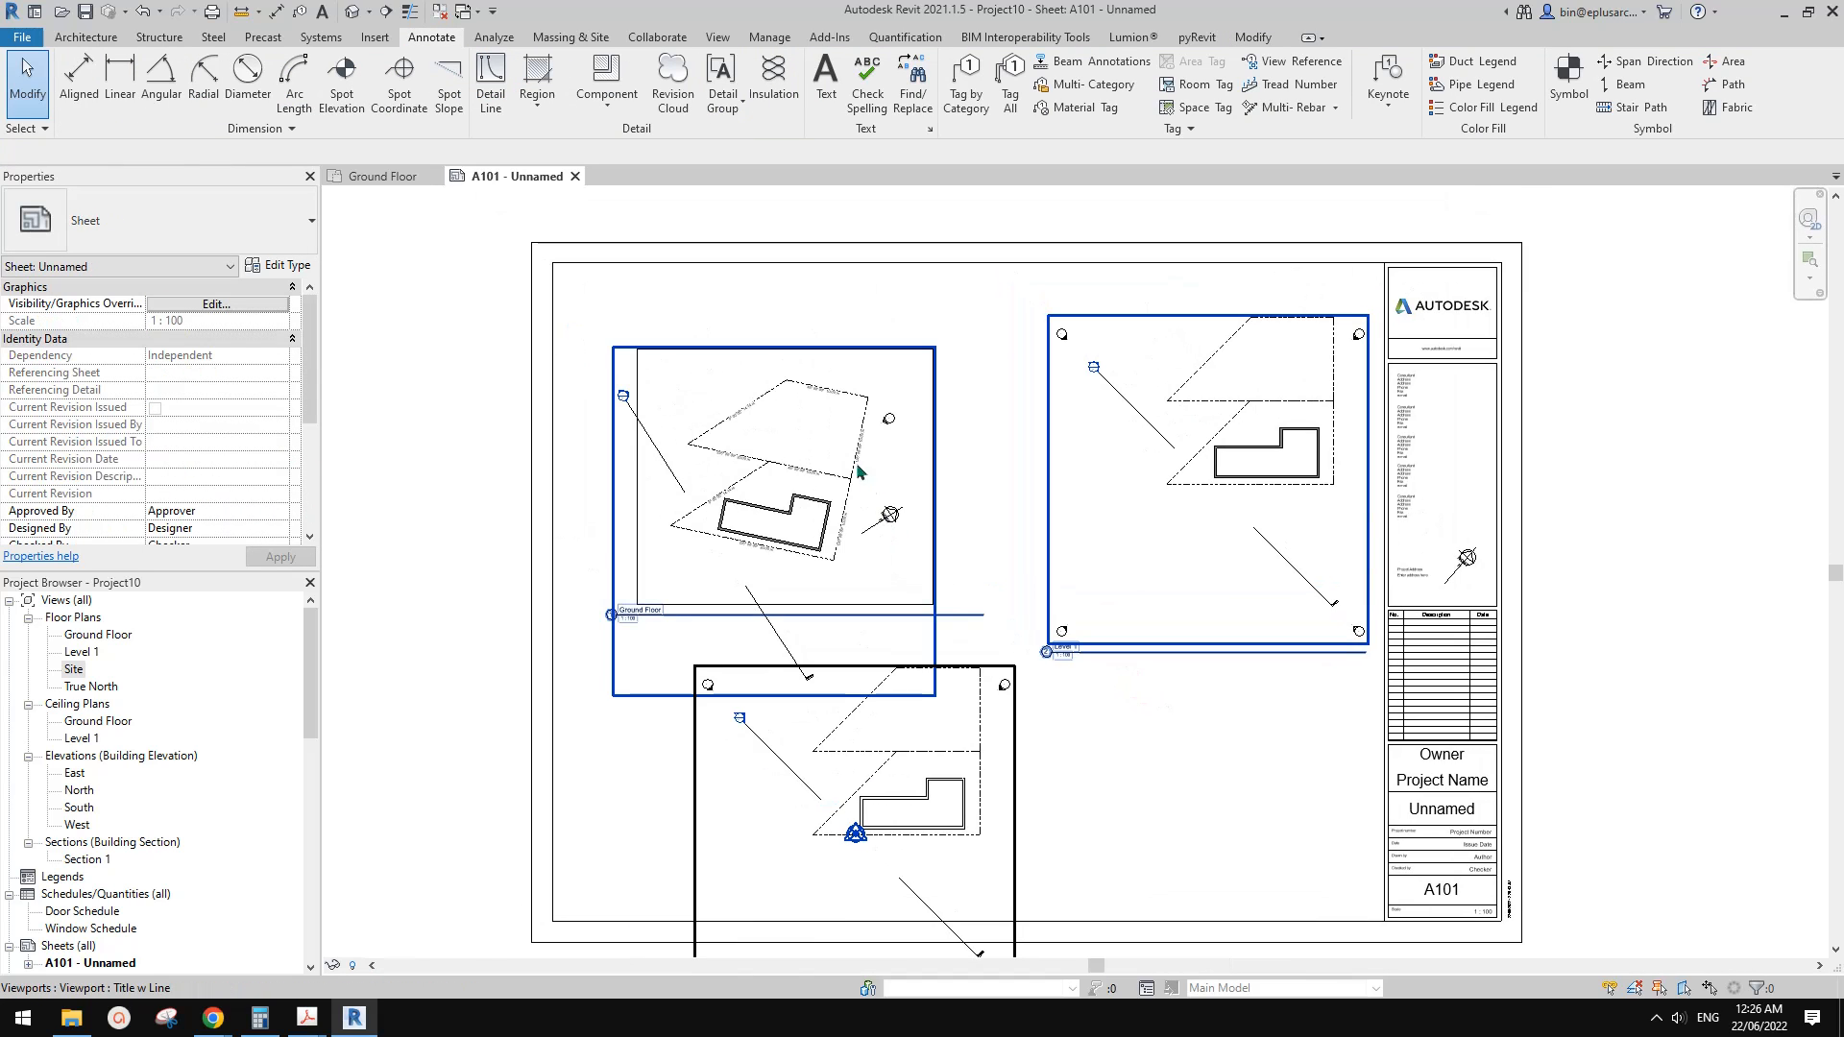
double_click(826, 452)
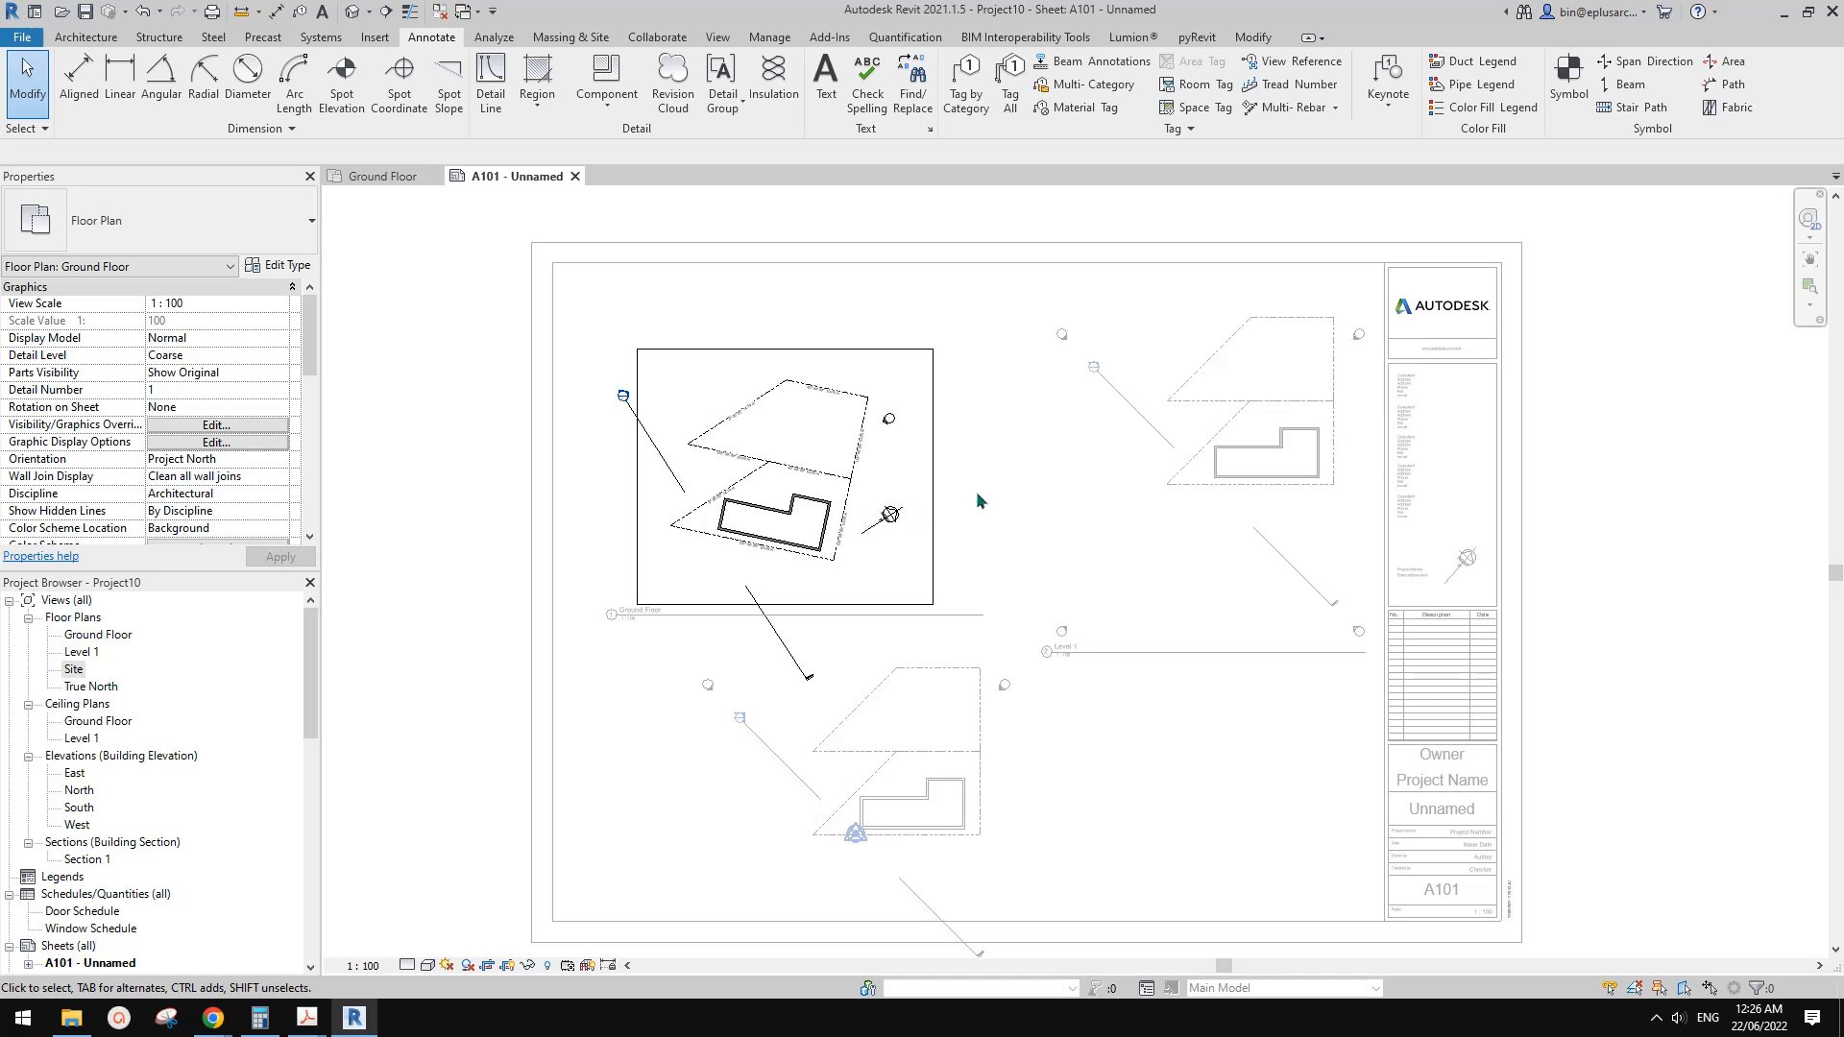
right_click(1006, 457)
click(1074, 549)
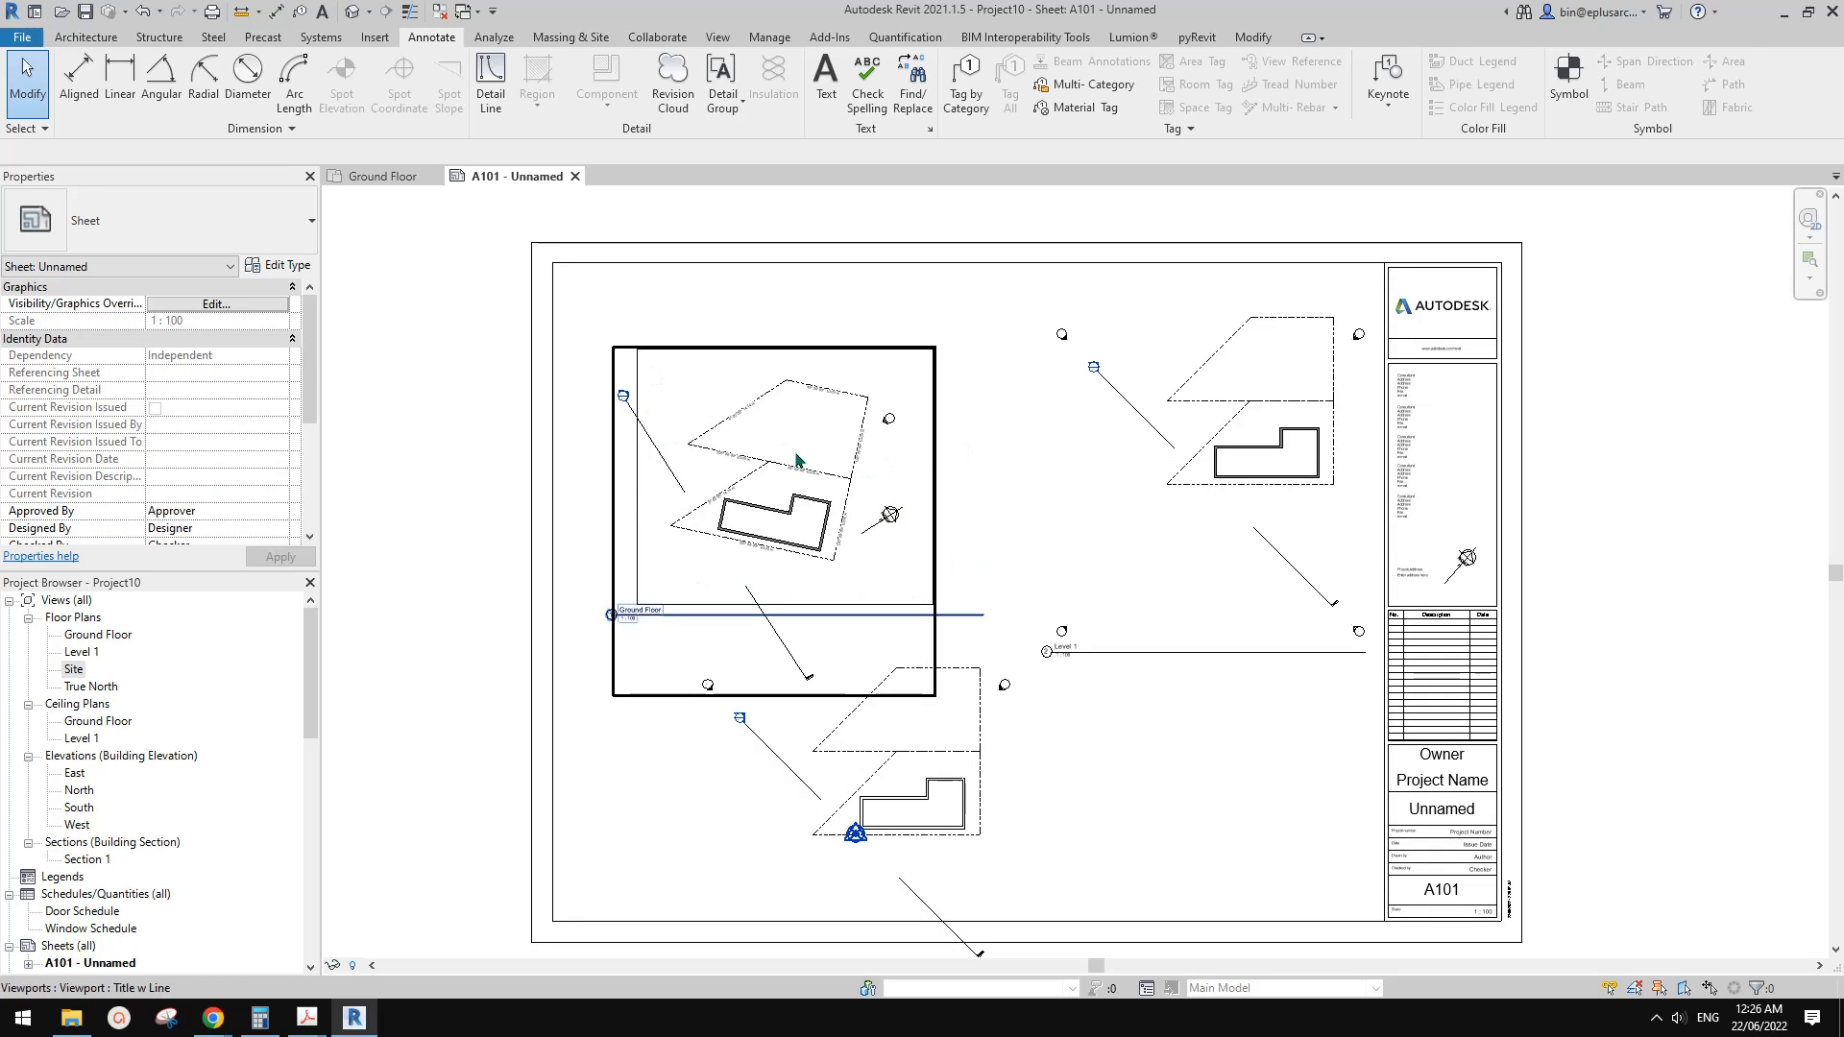
Move the Ground Floor and Level 1 viewports up and closer together, side by side on the sheet's upper half
drag(848, 477, 869, 439)
drag(1234, 450, 1206, 427)
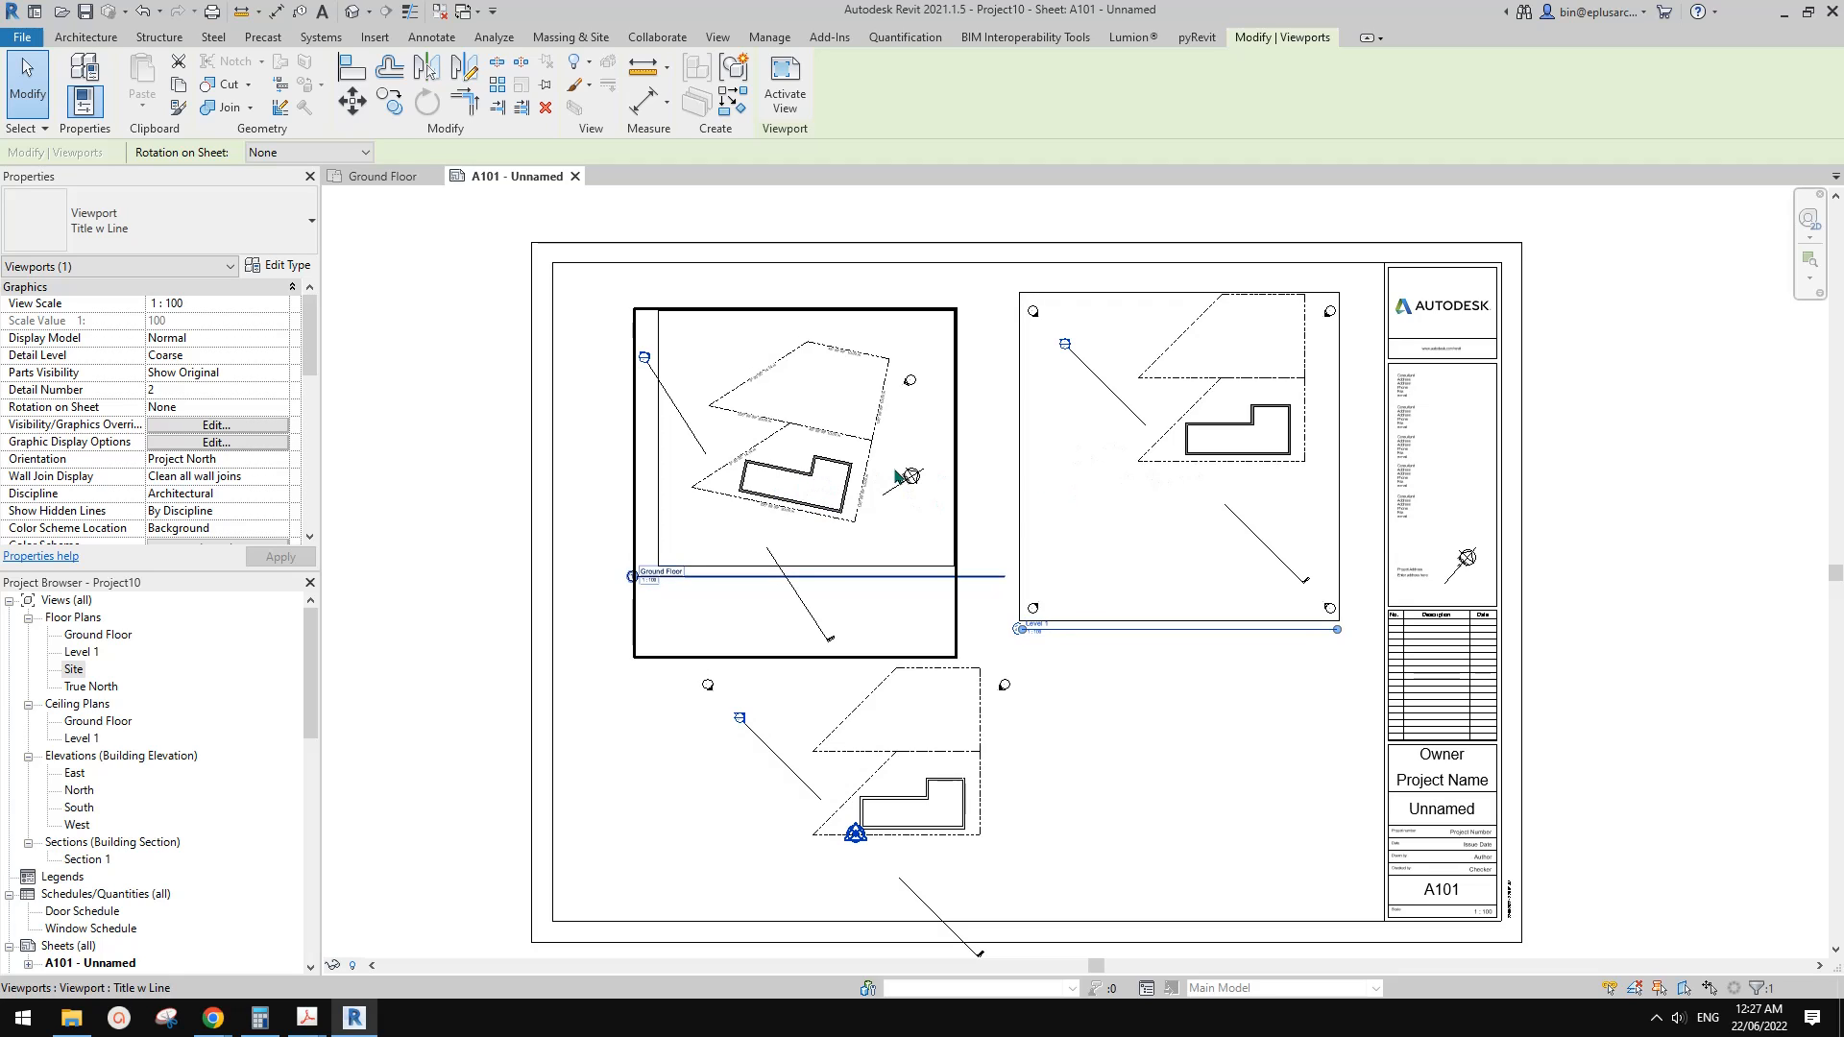
scroll(898, 475, up, 2)
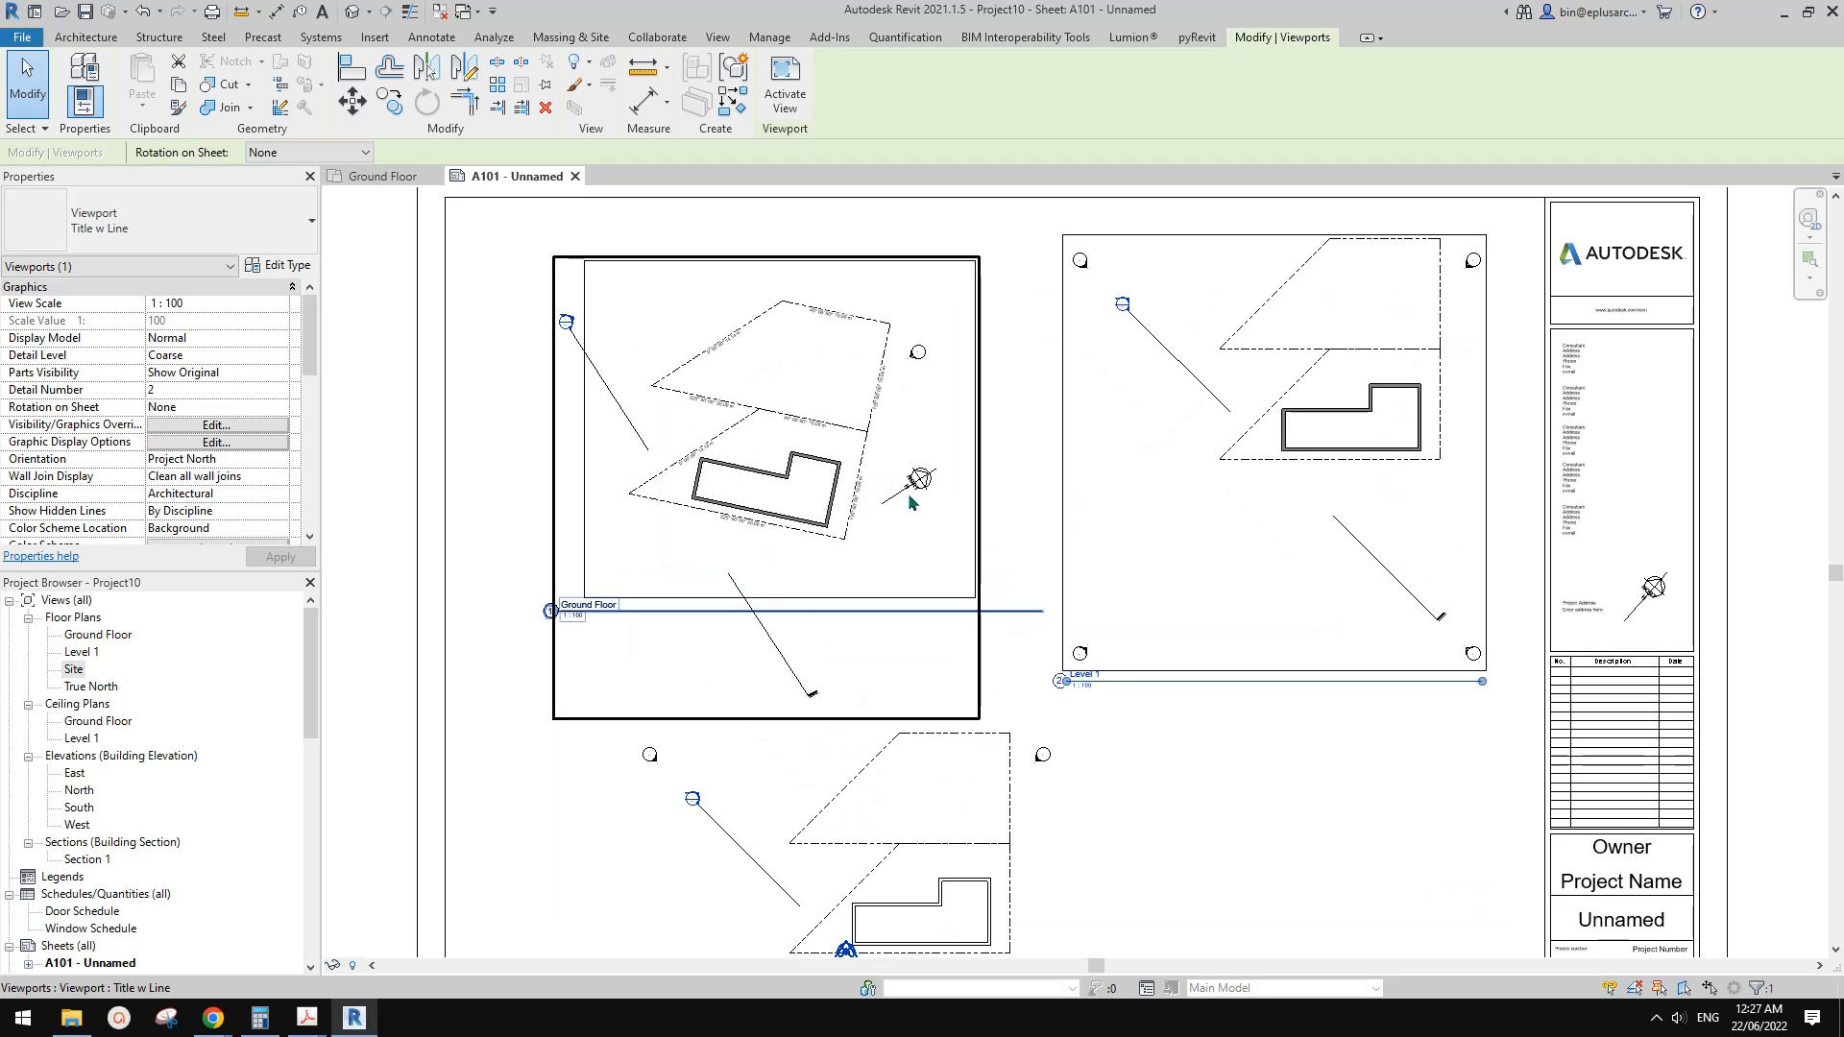
middle_drag(910, 501, 877, 536)
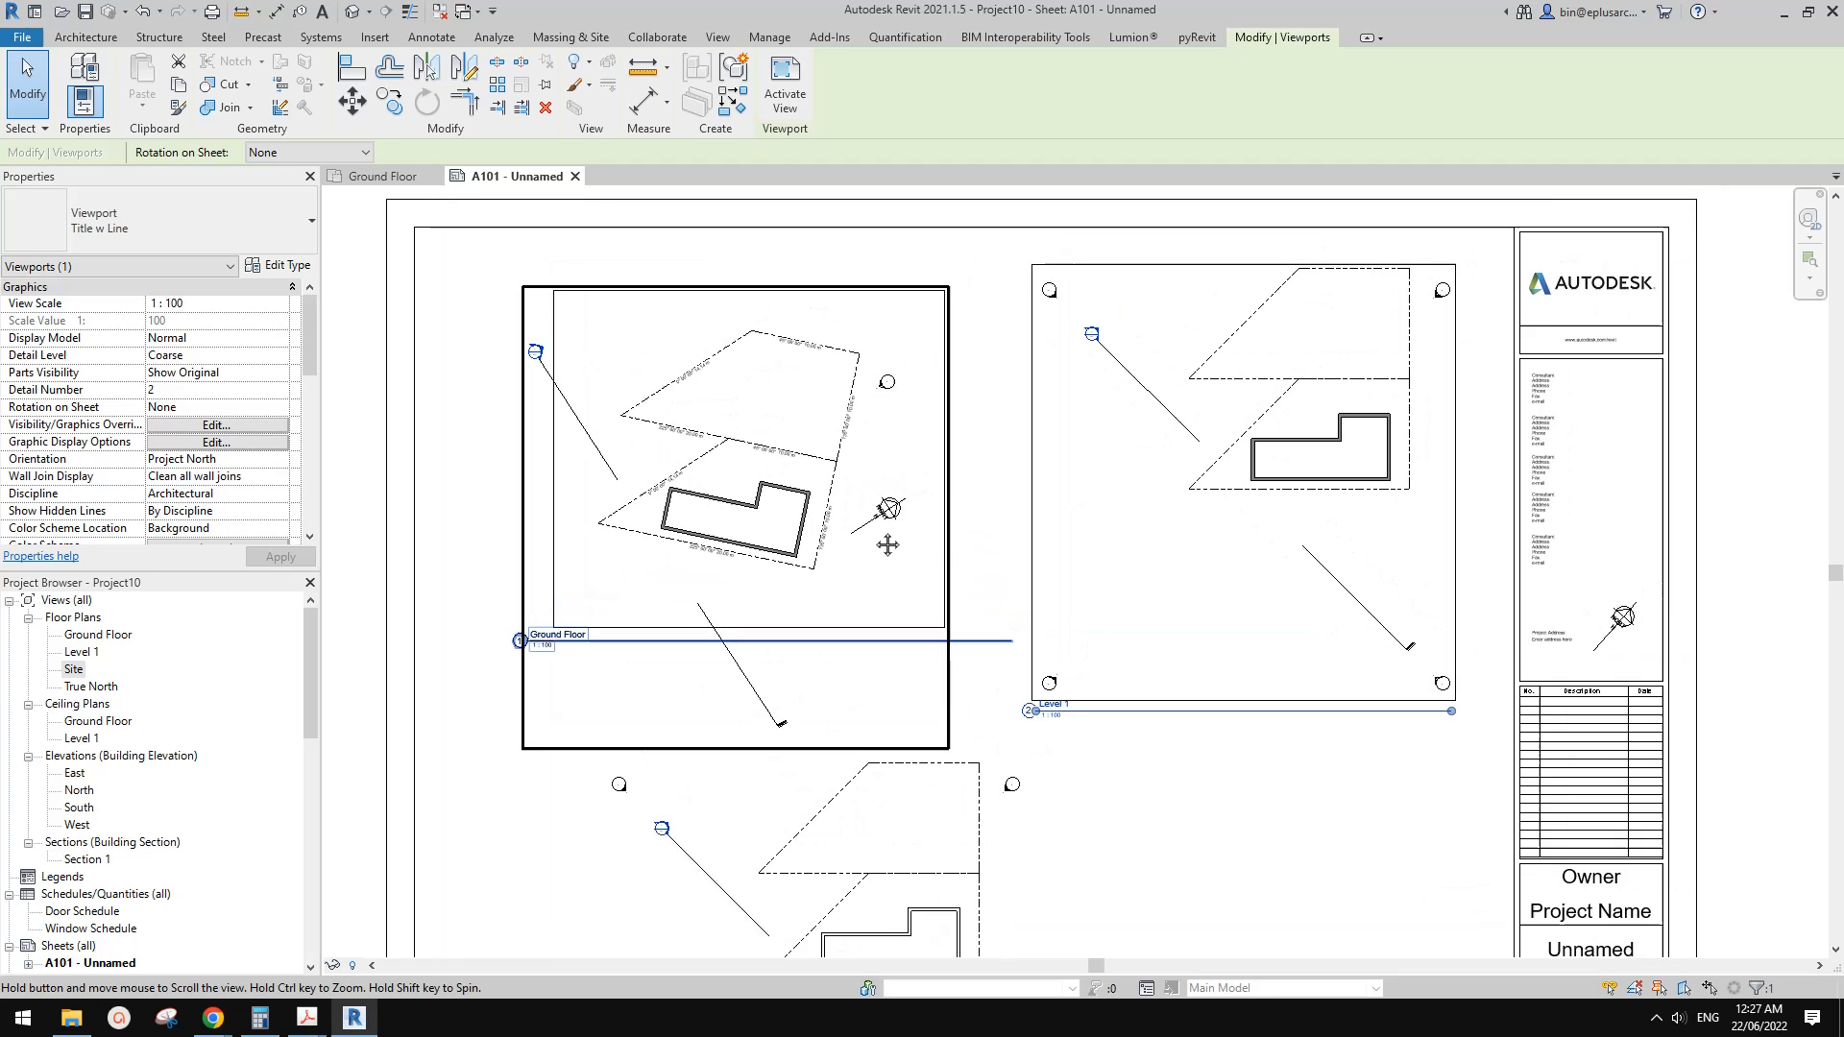
Activate the Ground Floor viewport and set the view's orientation to True North
double_click(863, 490)
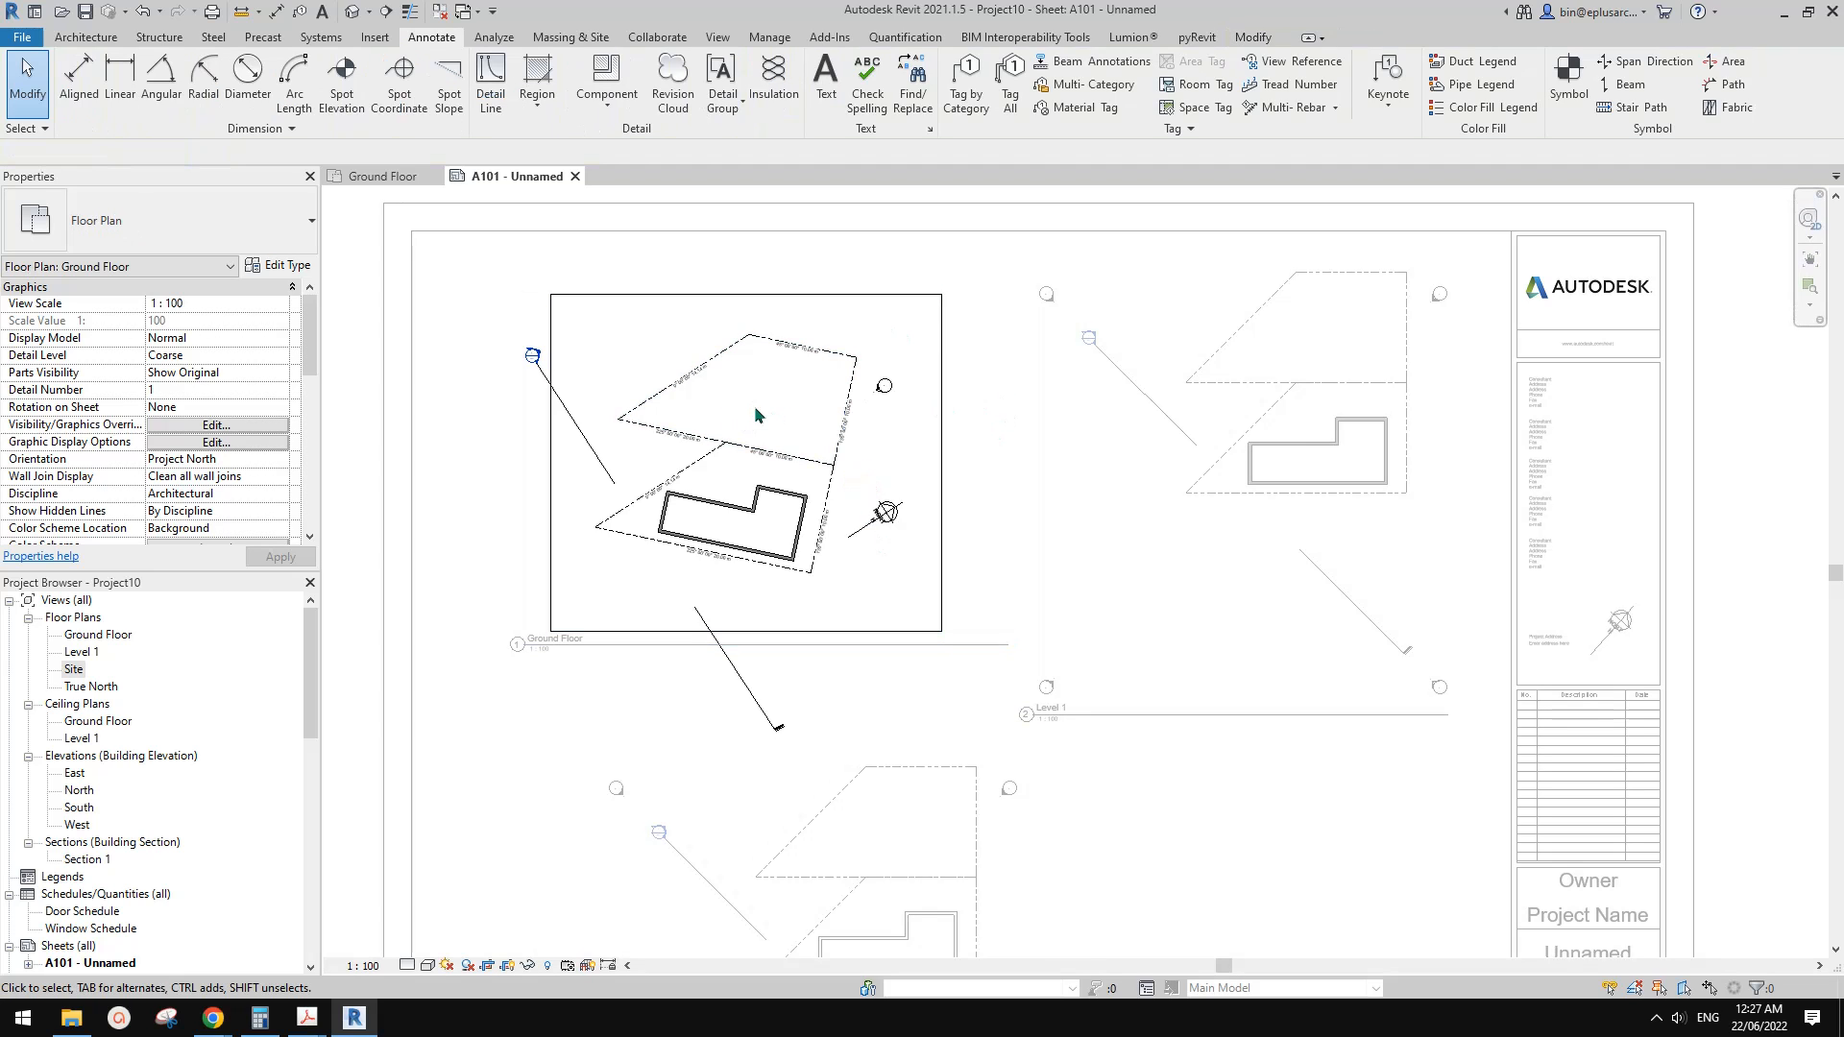
right_click(1041, 365)
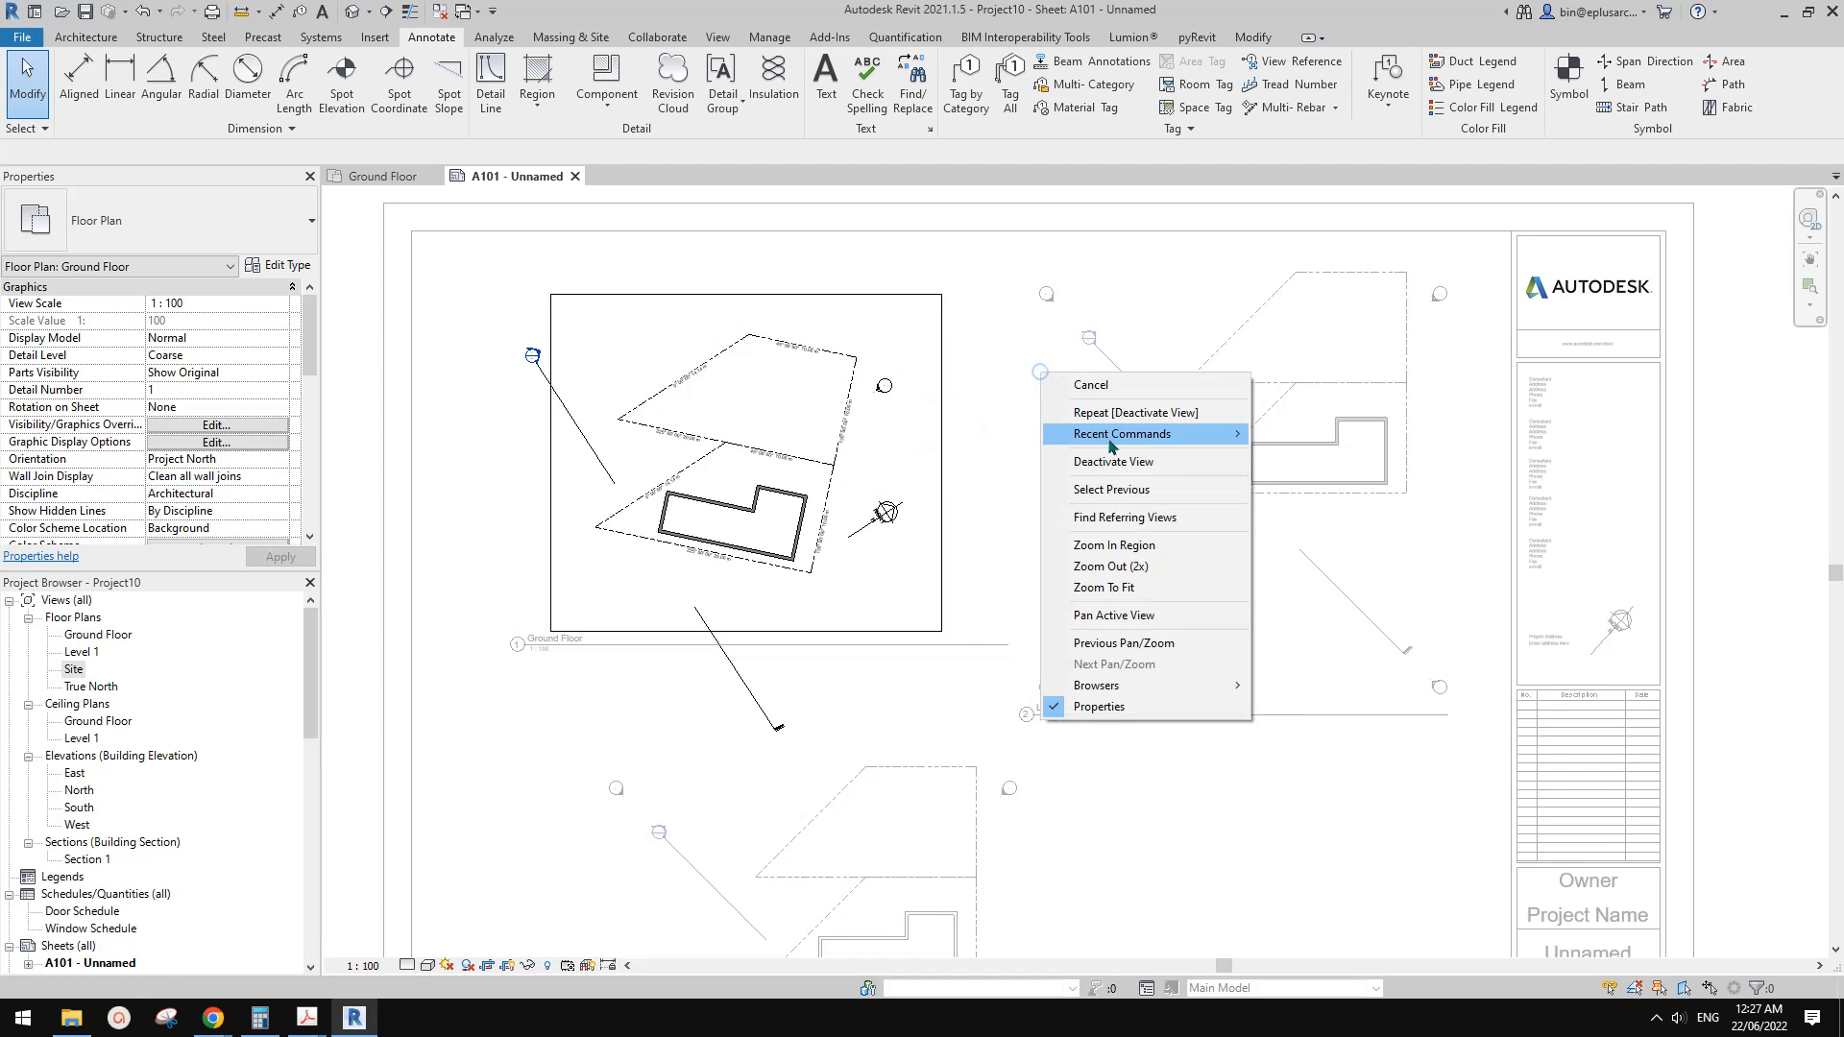
click(1064, 463)
scroll(678, 444, up, 3)
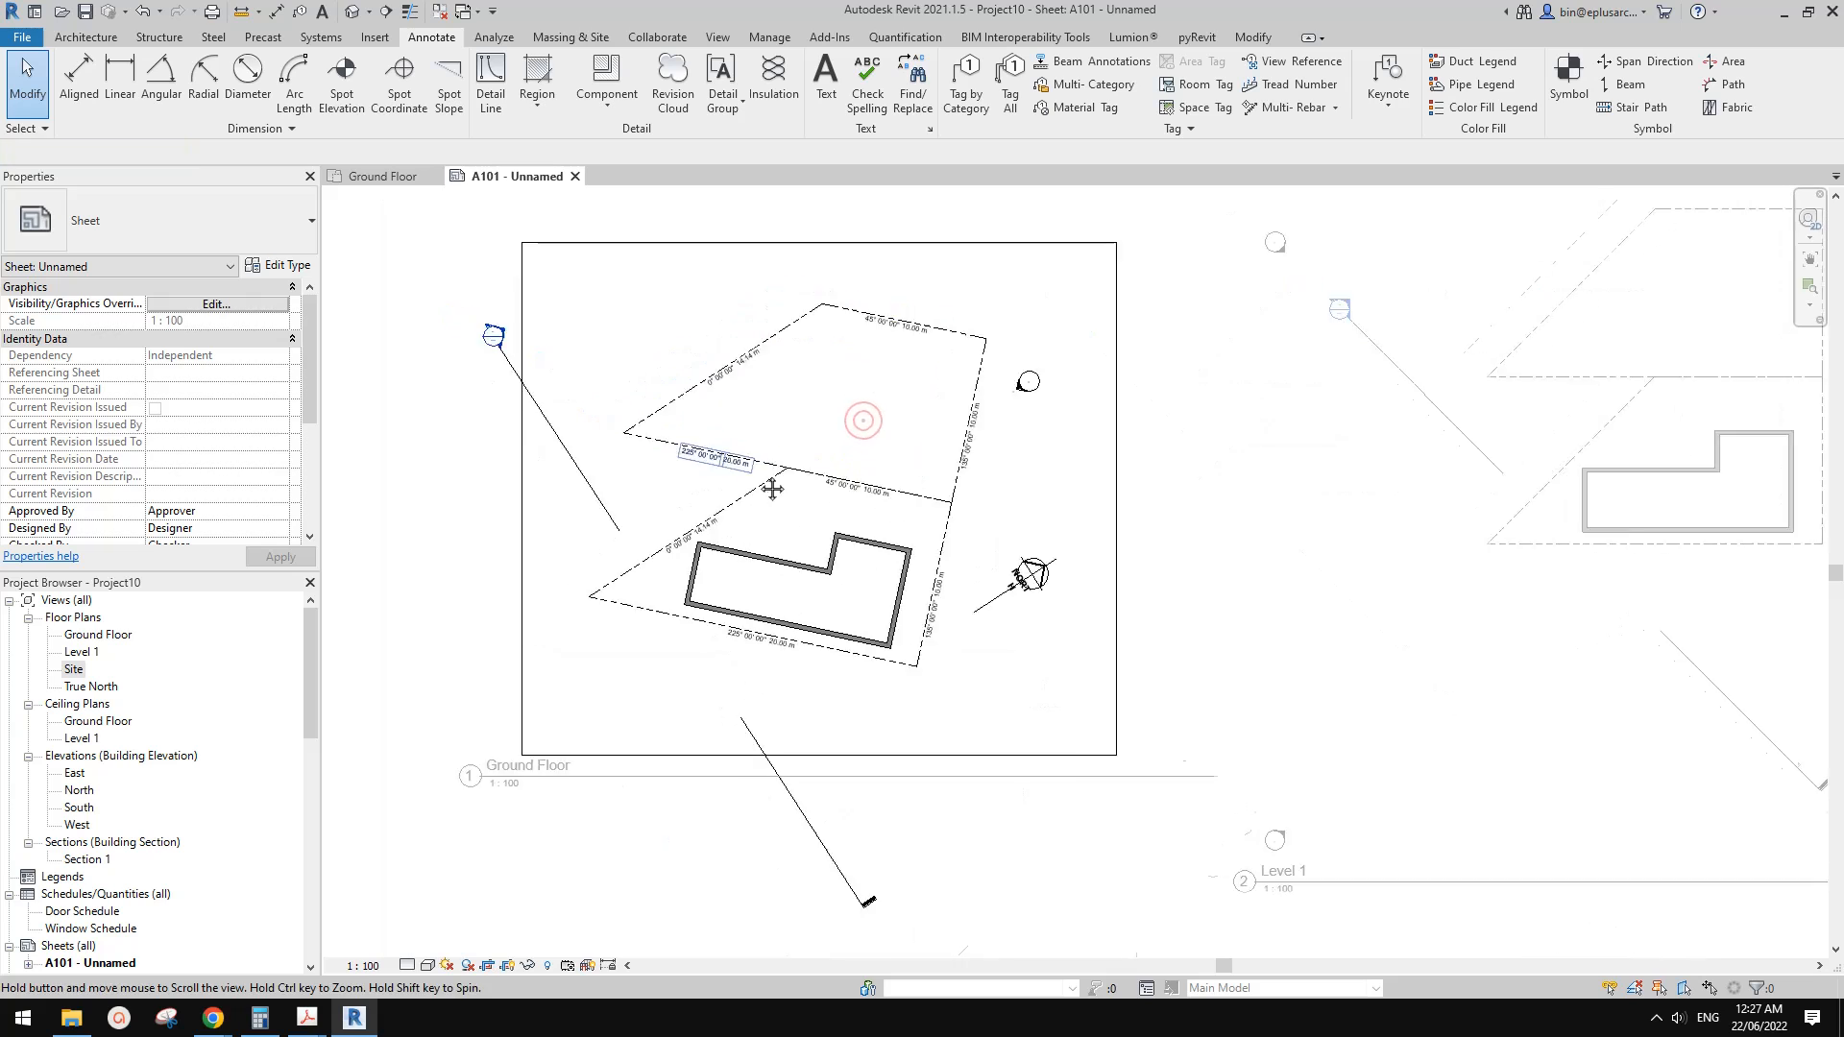
double_click(928, 478)
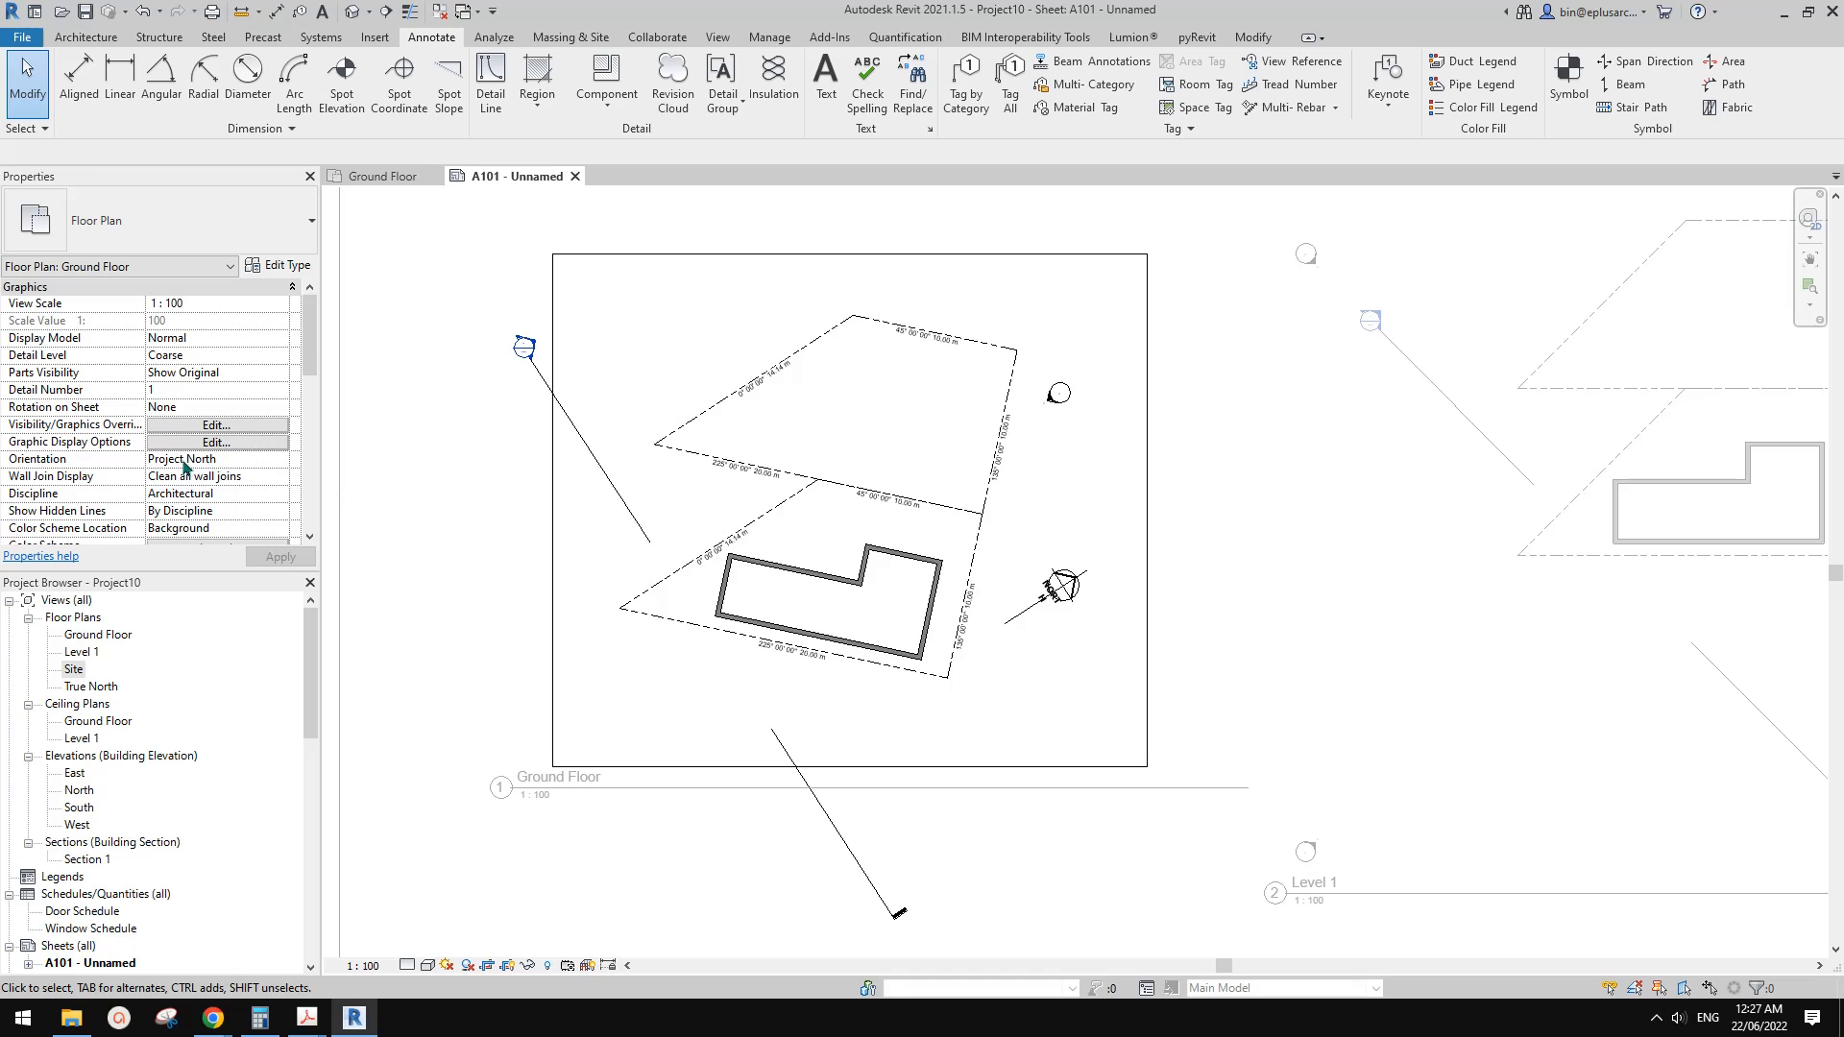
click(279, 462)
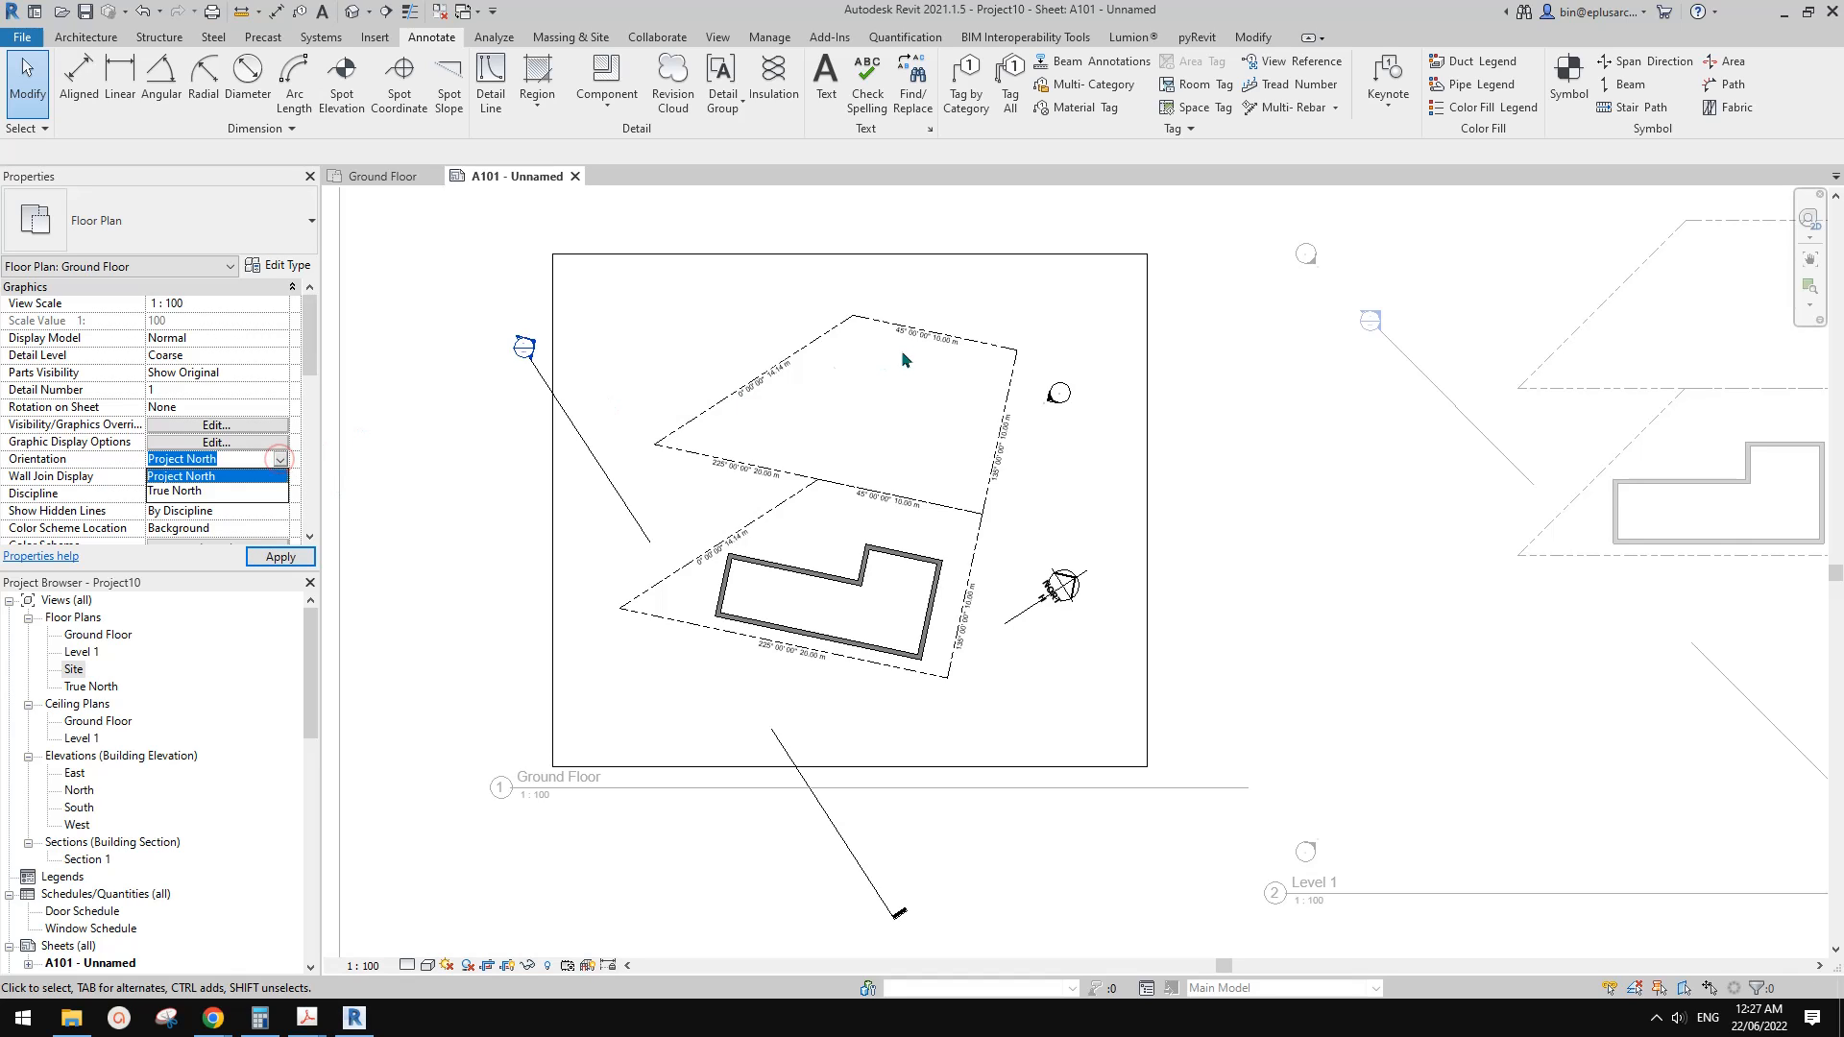
click(176, 492)
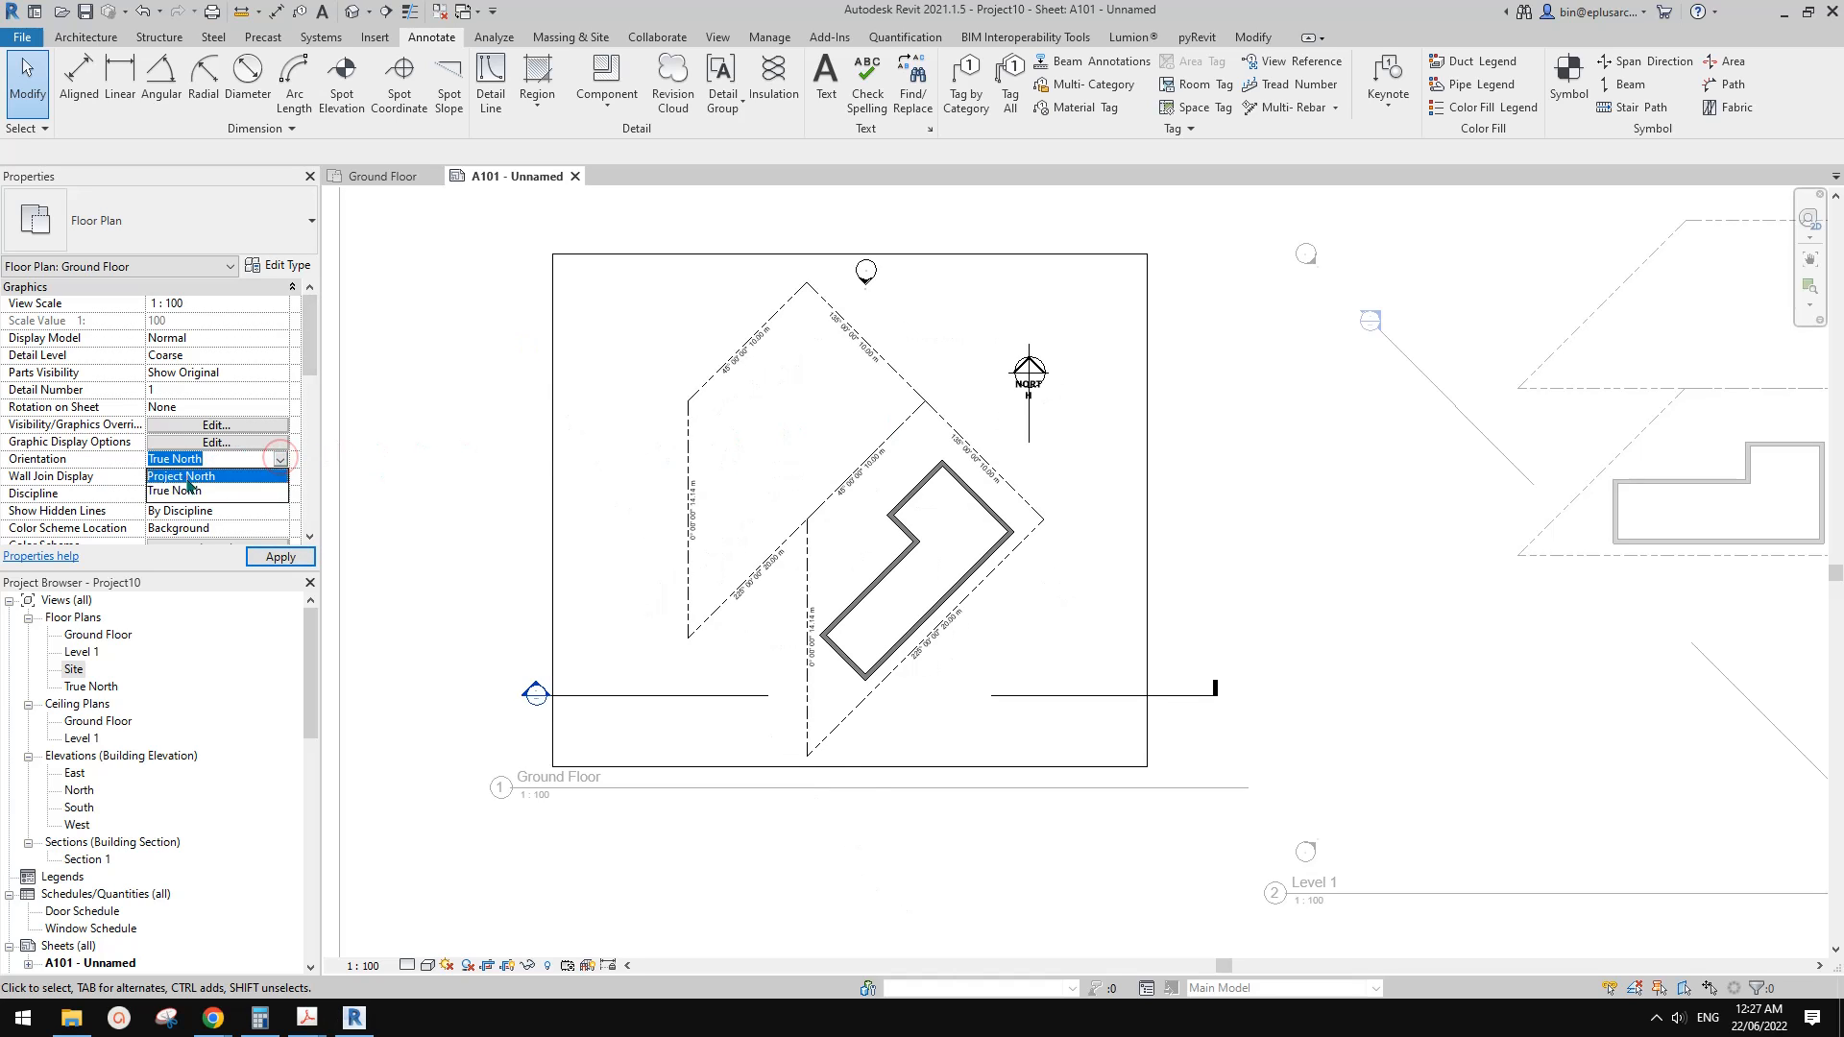
Set the Ground Floor view's orientation to Project North and deactivate its viewport
click(181, 475)
scroll(1047, 460, down, 1)
right_click(1152, 438)
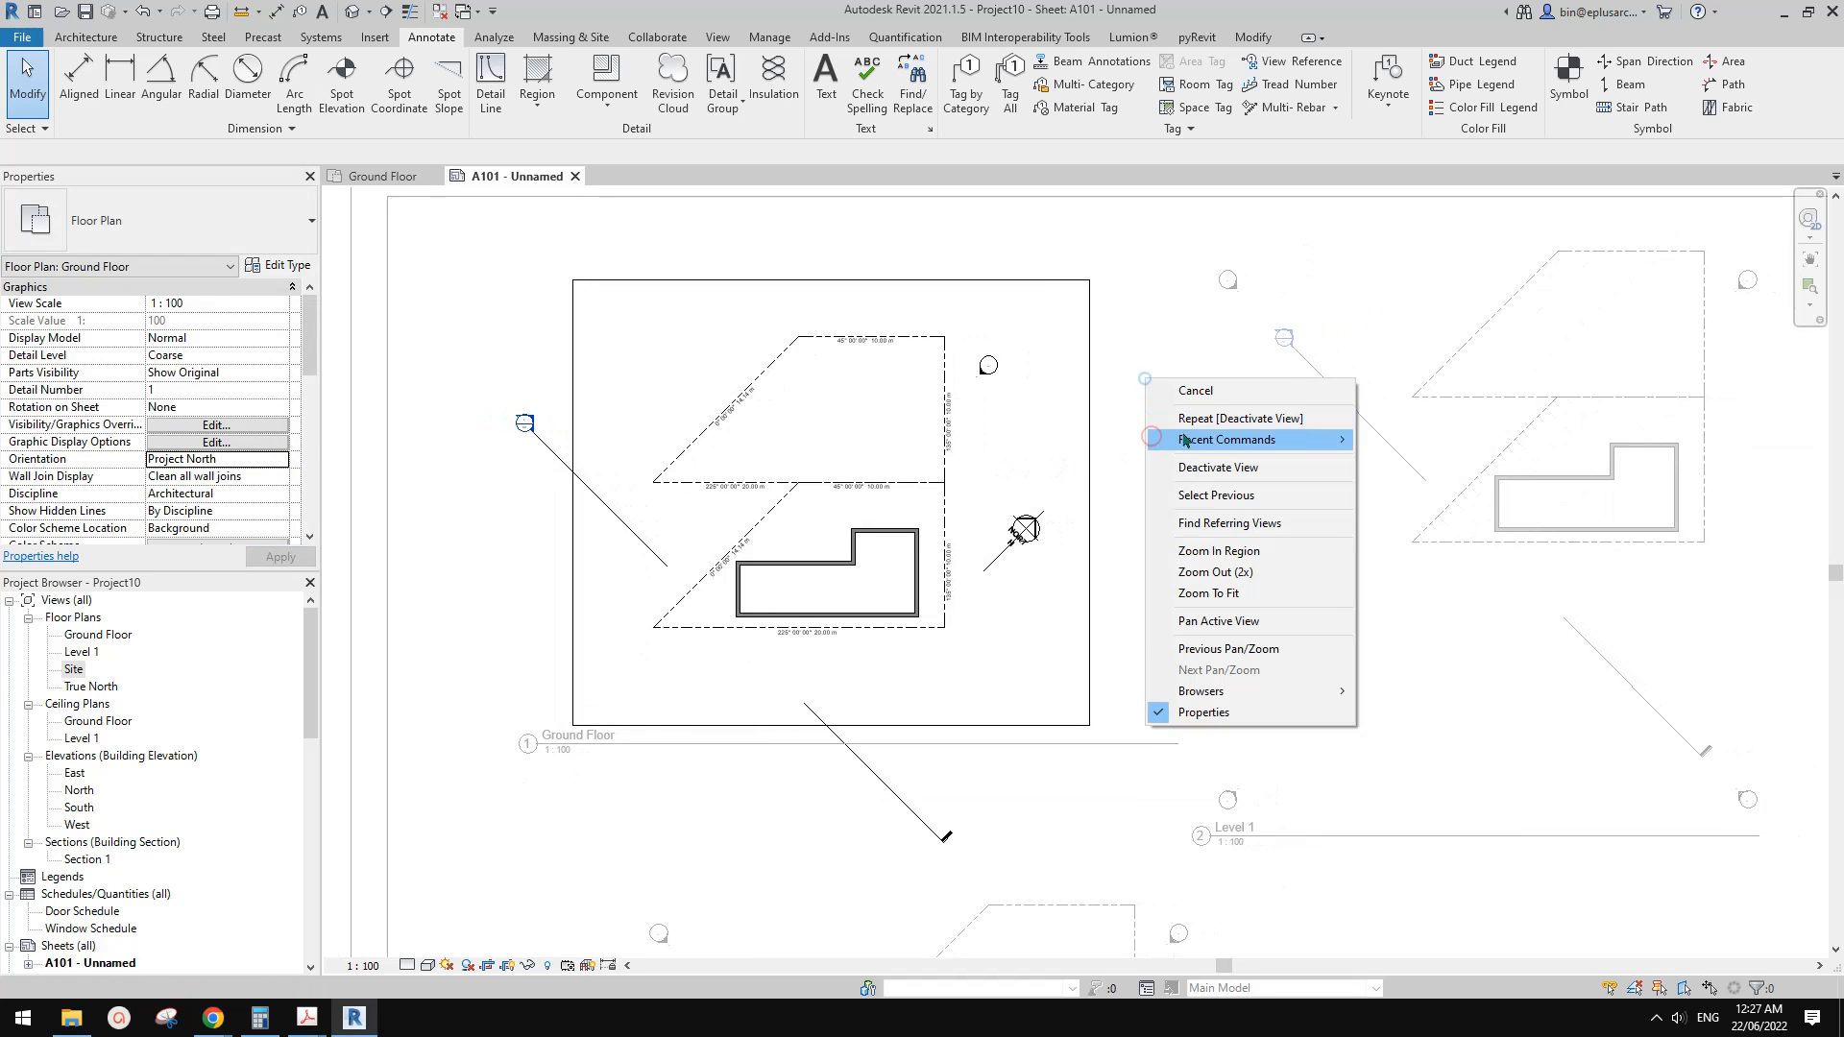
click(1213, 398)
scroll(1051, 662, down, 2)
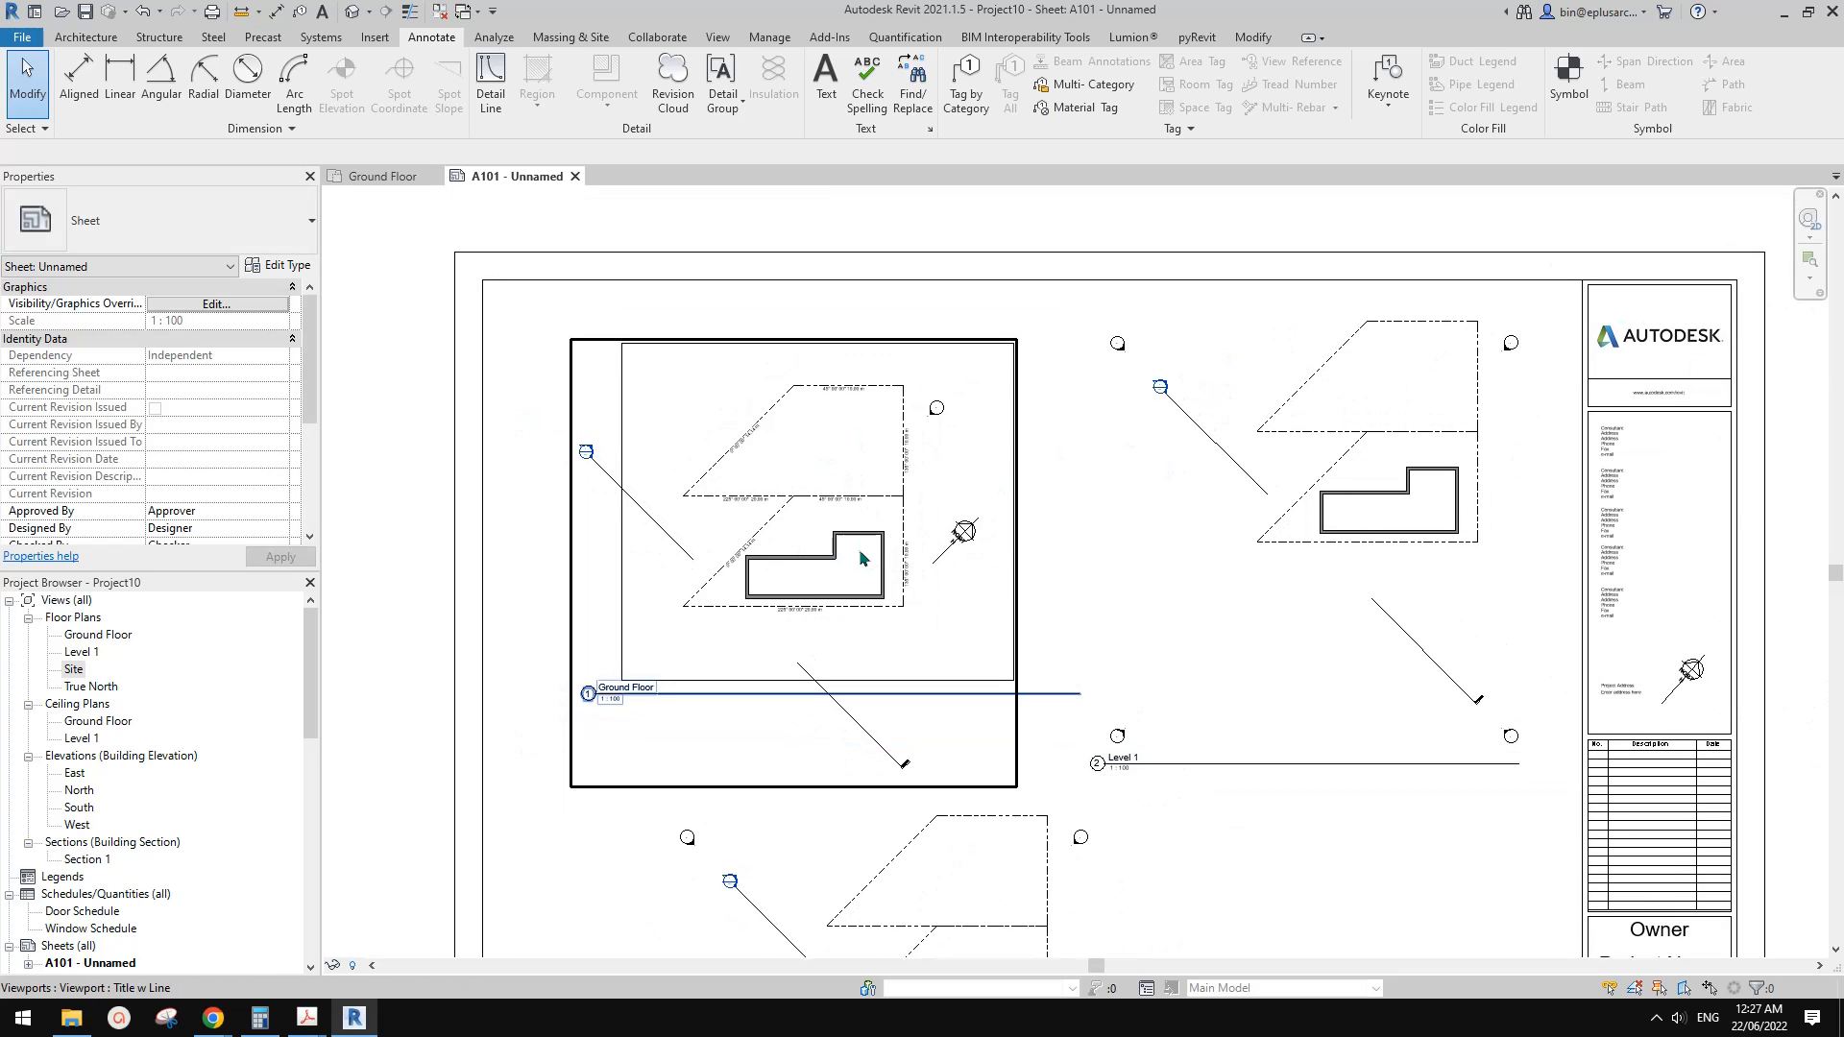
scroll(624, 473, down, 1)
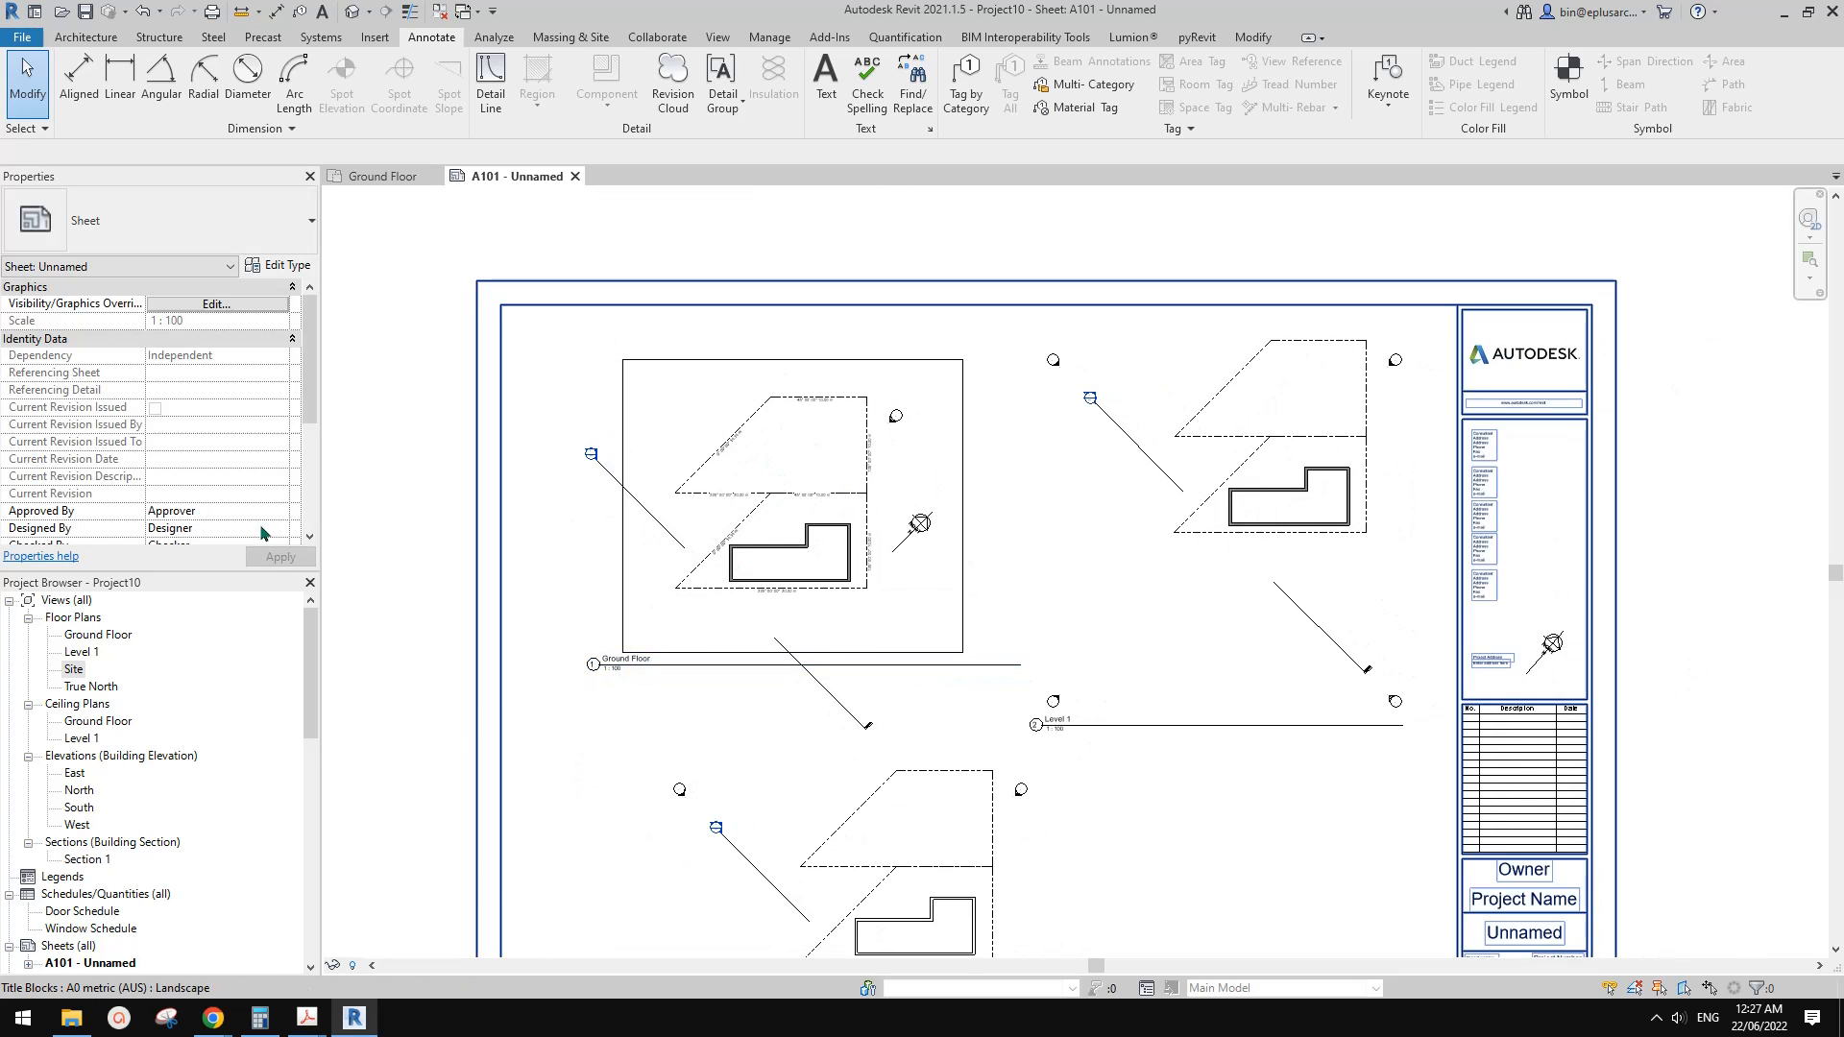
Activate the Ground Floor viewport to check its available orientation options, leaving them unchanged, and deactivate it
double_click(720, 465)
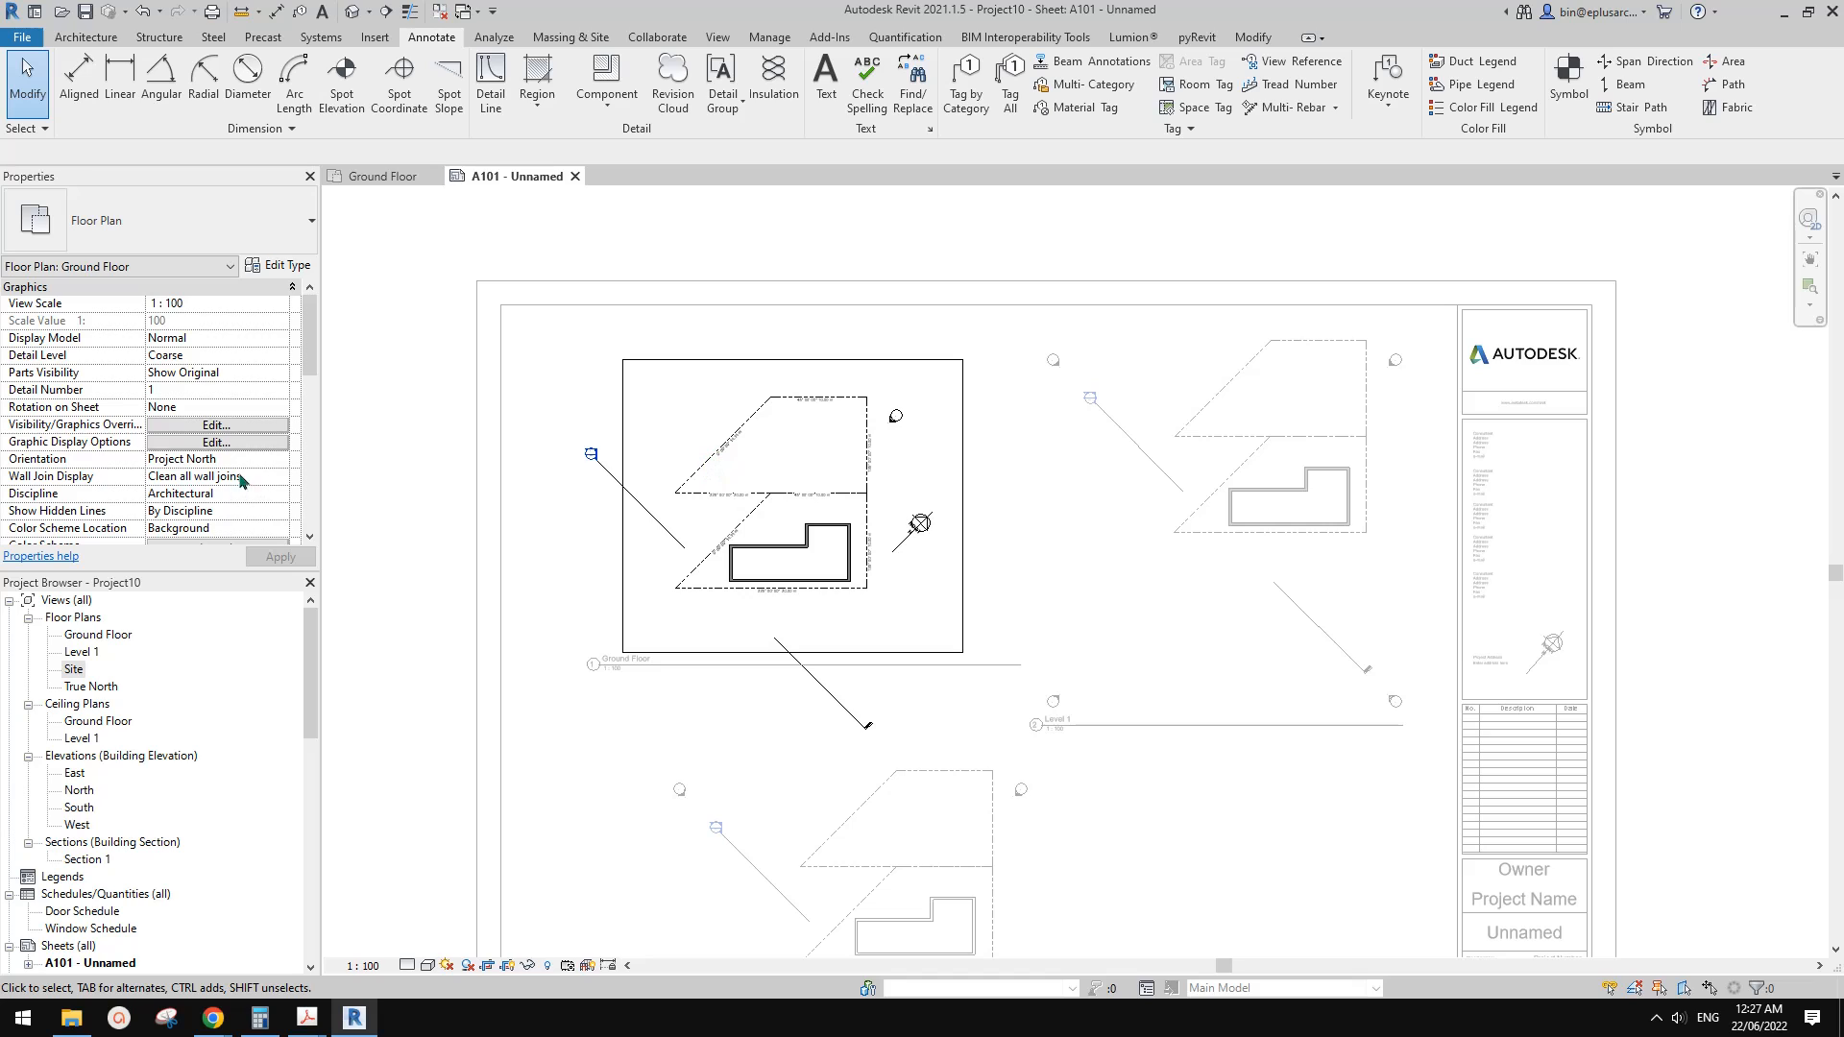
click(240, 459)
click(278, 460)
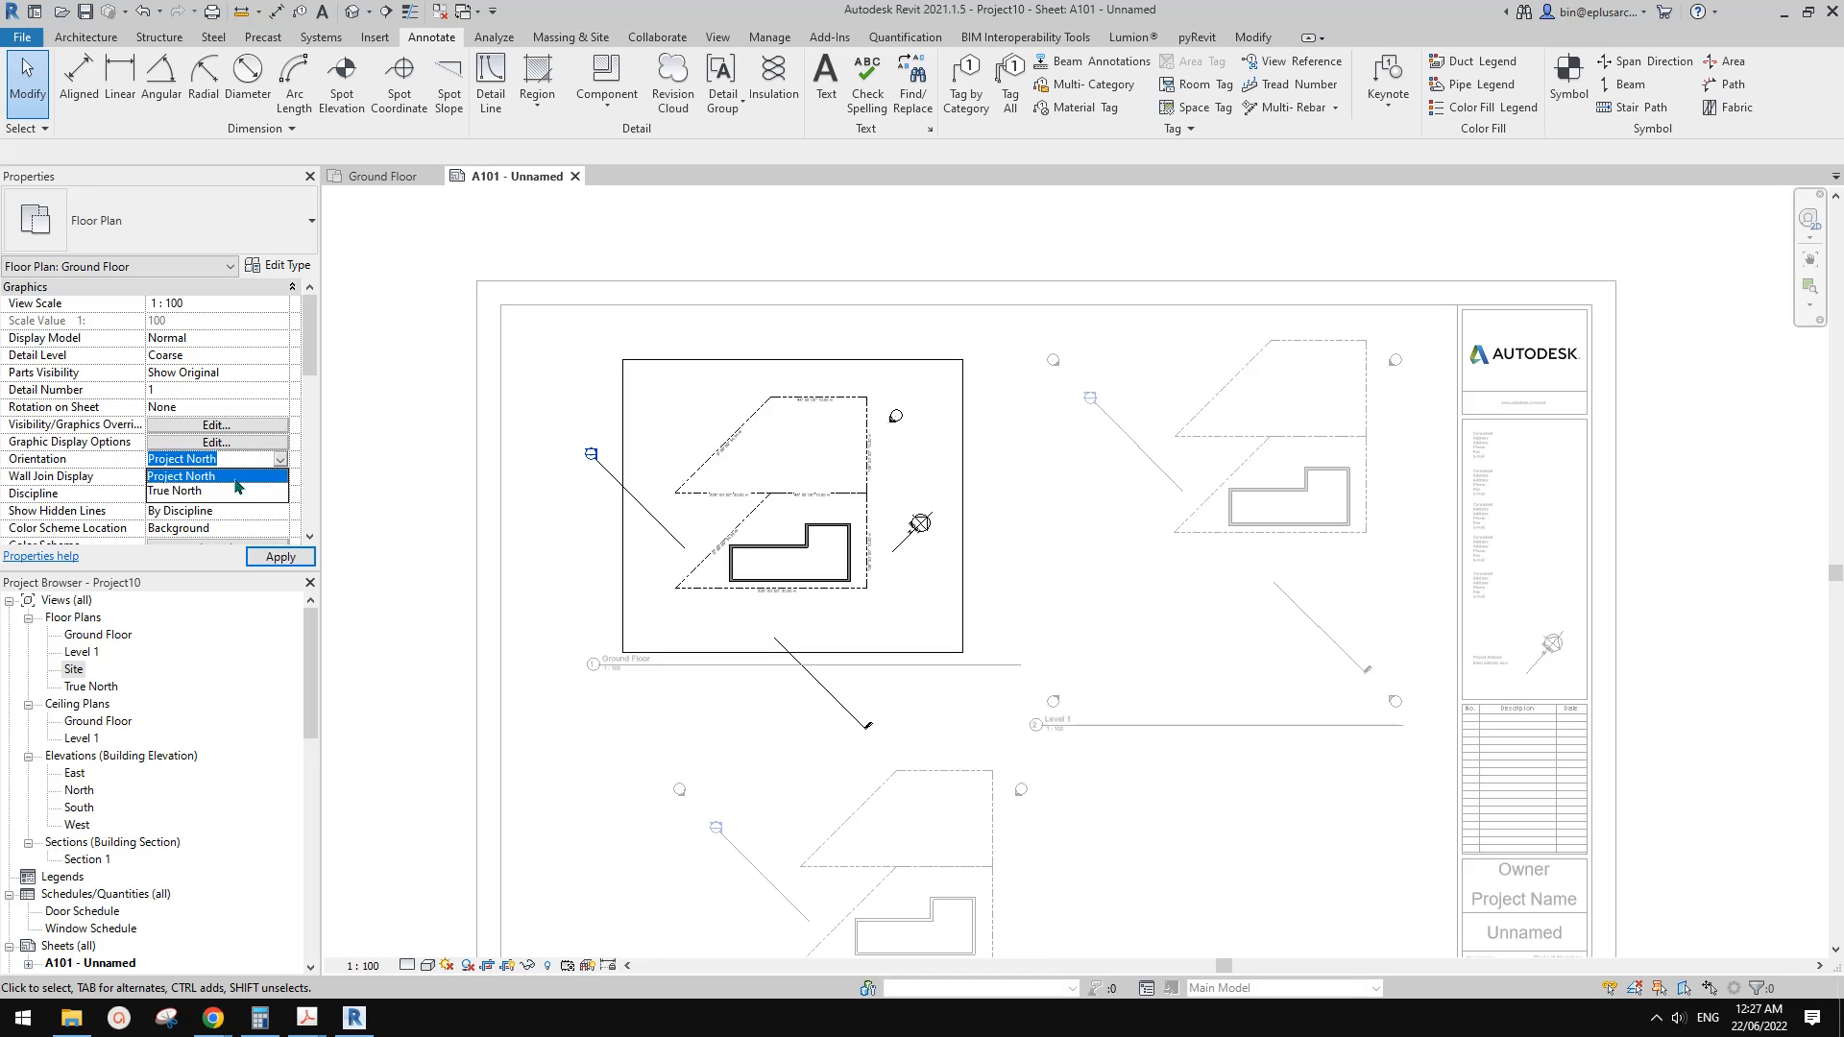
right_click(895, 353)
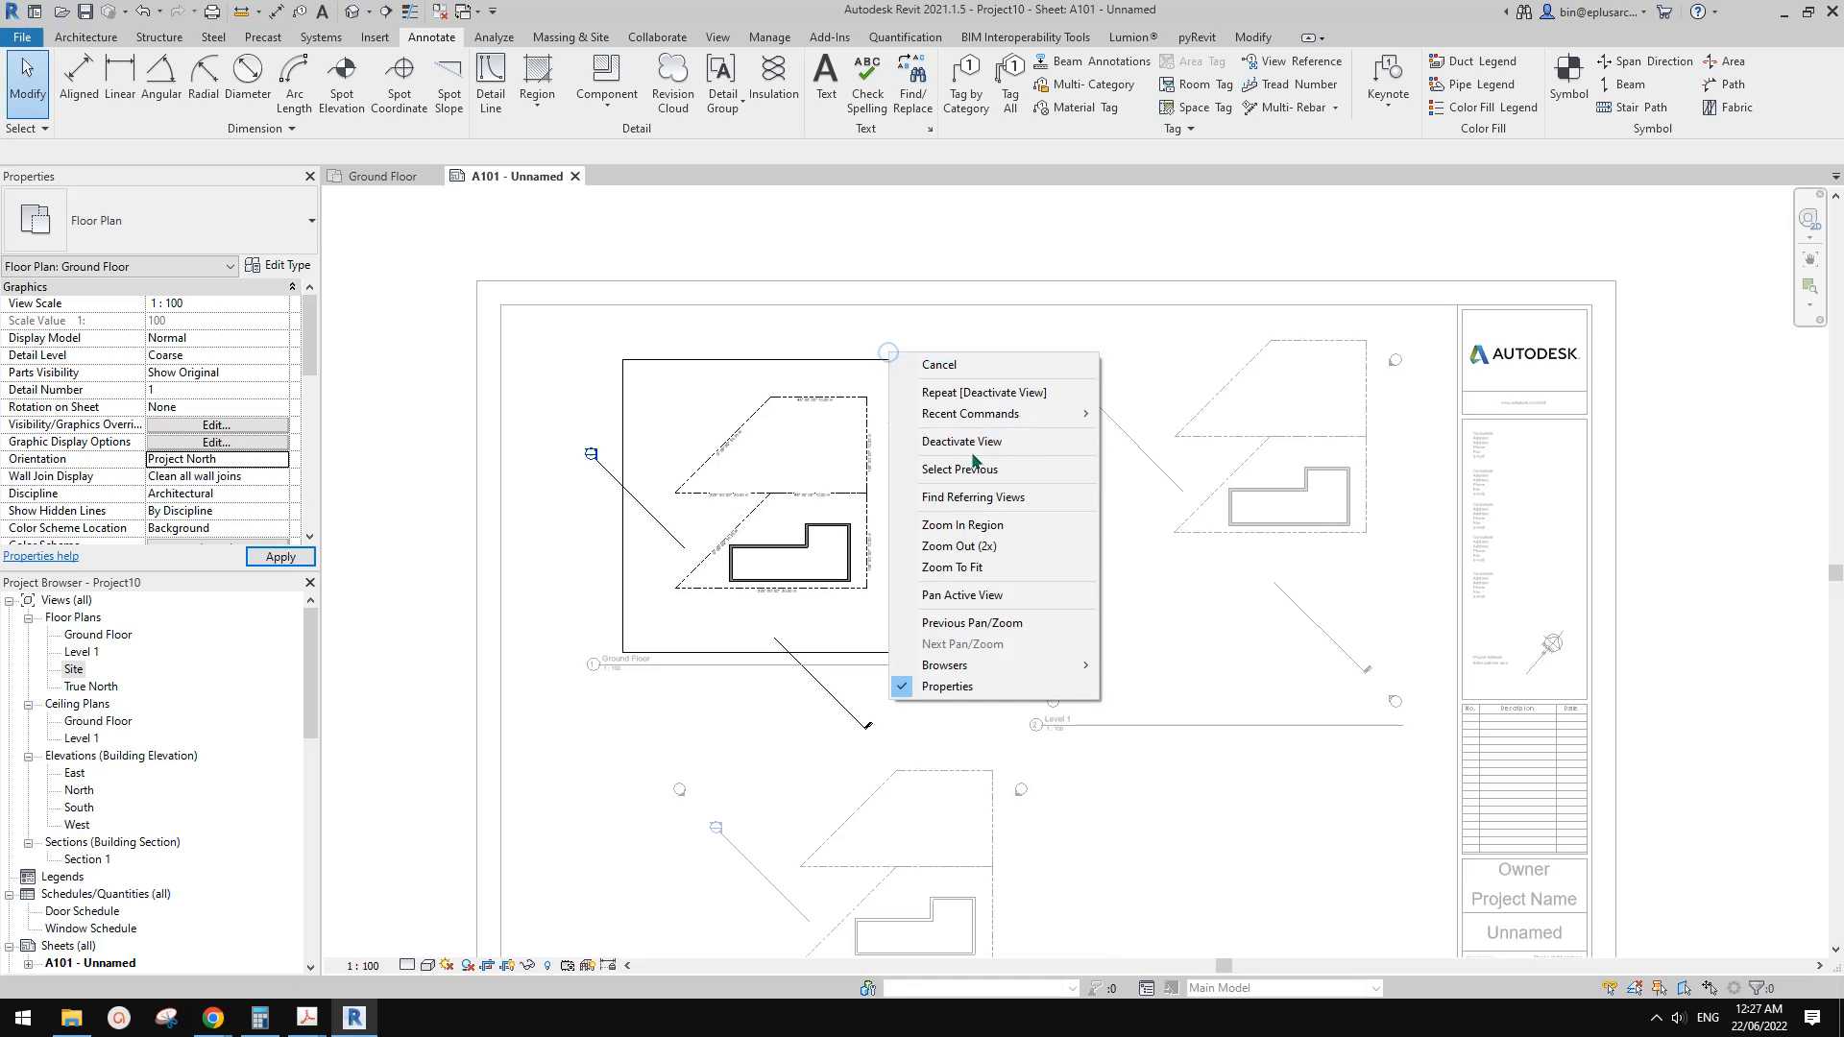
click(986, 448)
scroll(1099, 507, down, 1)
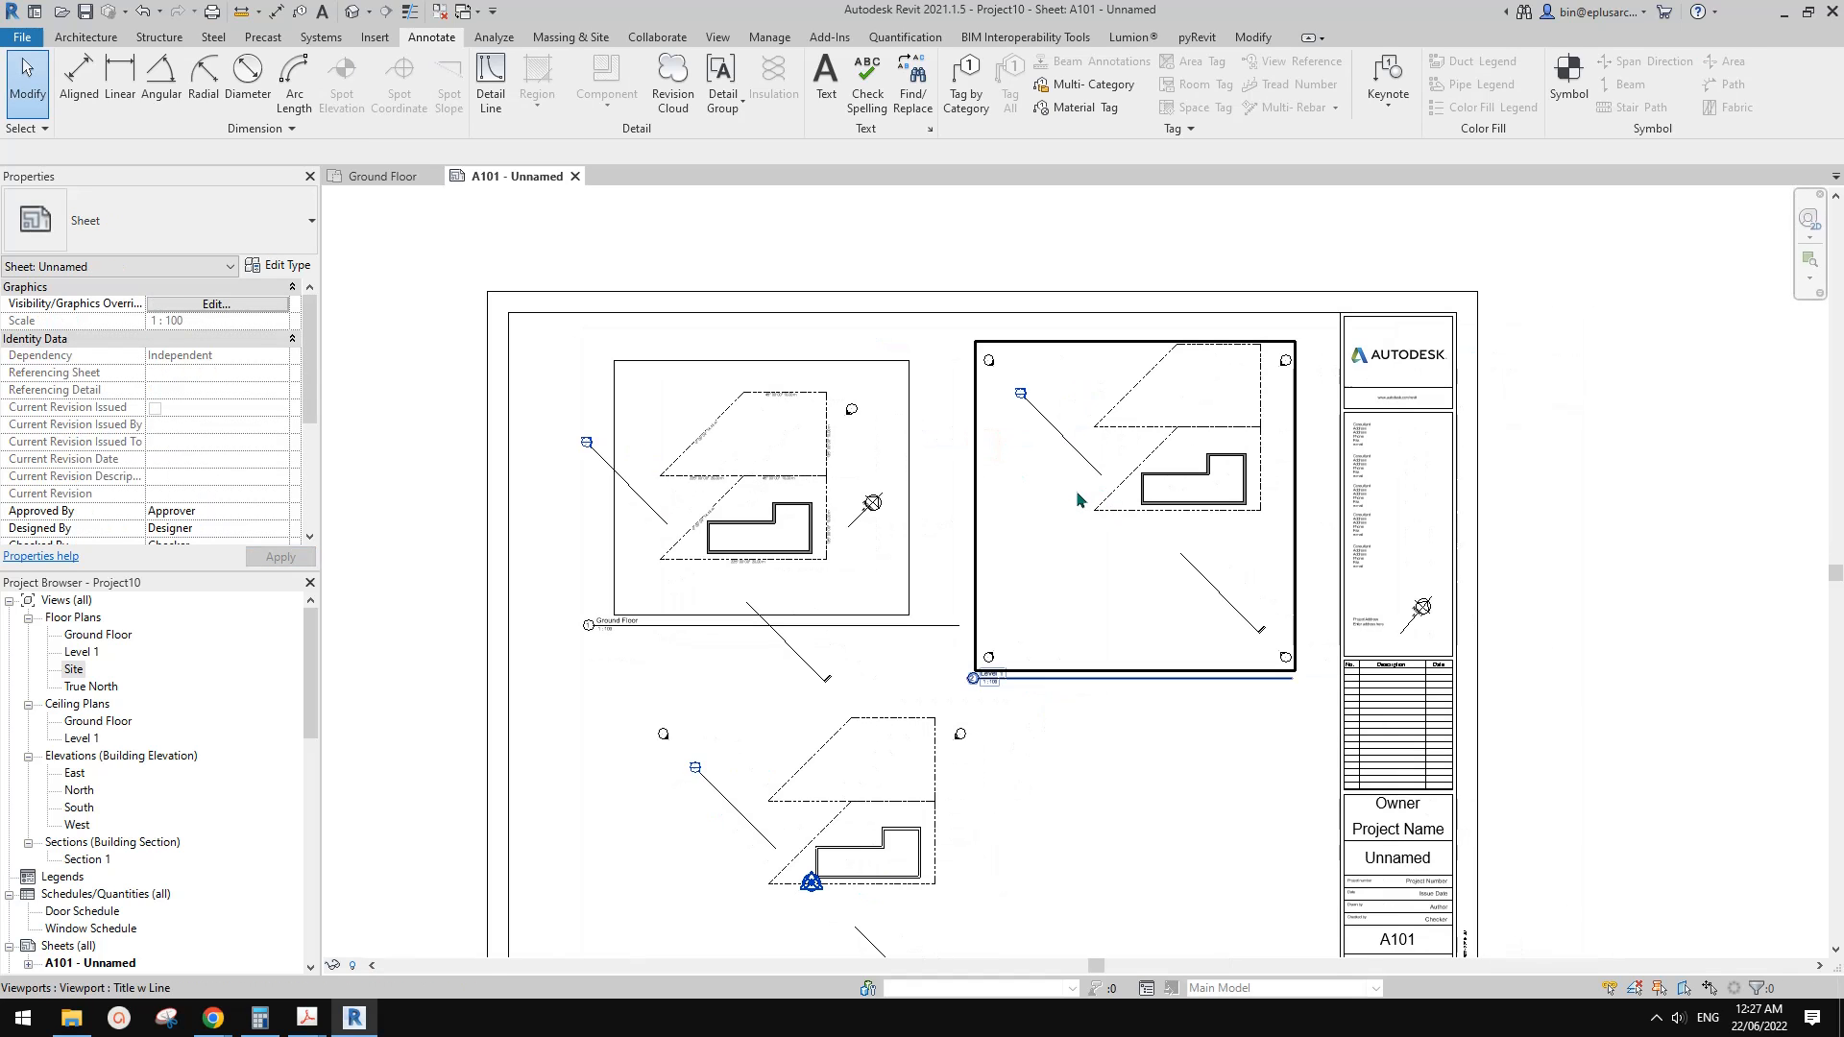
Examine the plan viewports and north arrows across sheet A101, dismissing the save reminder without saving
middle_drag(1050, 557, 1054, 516)
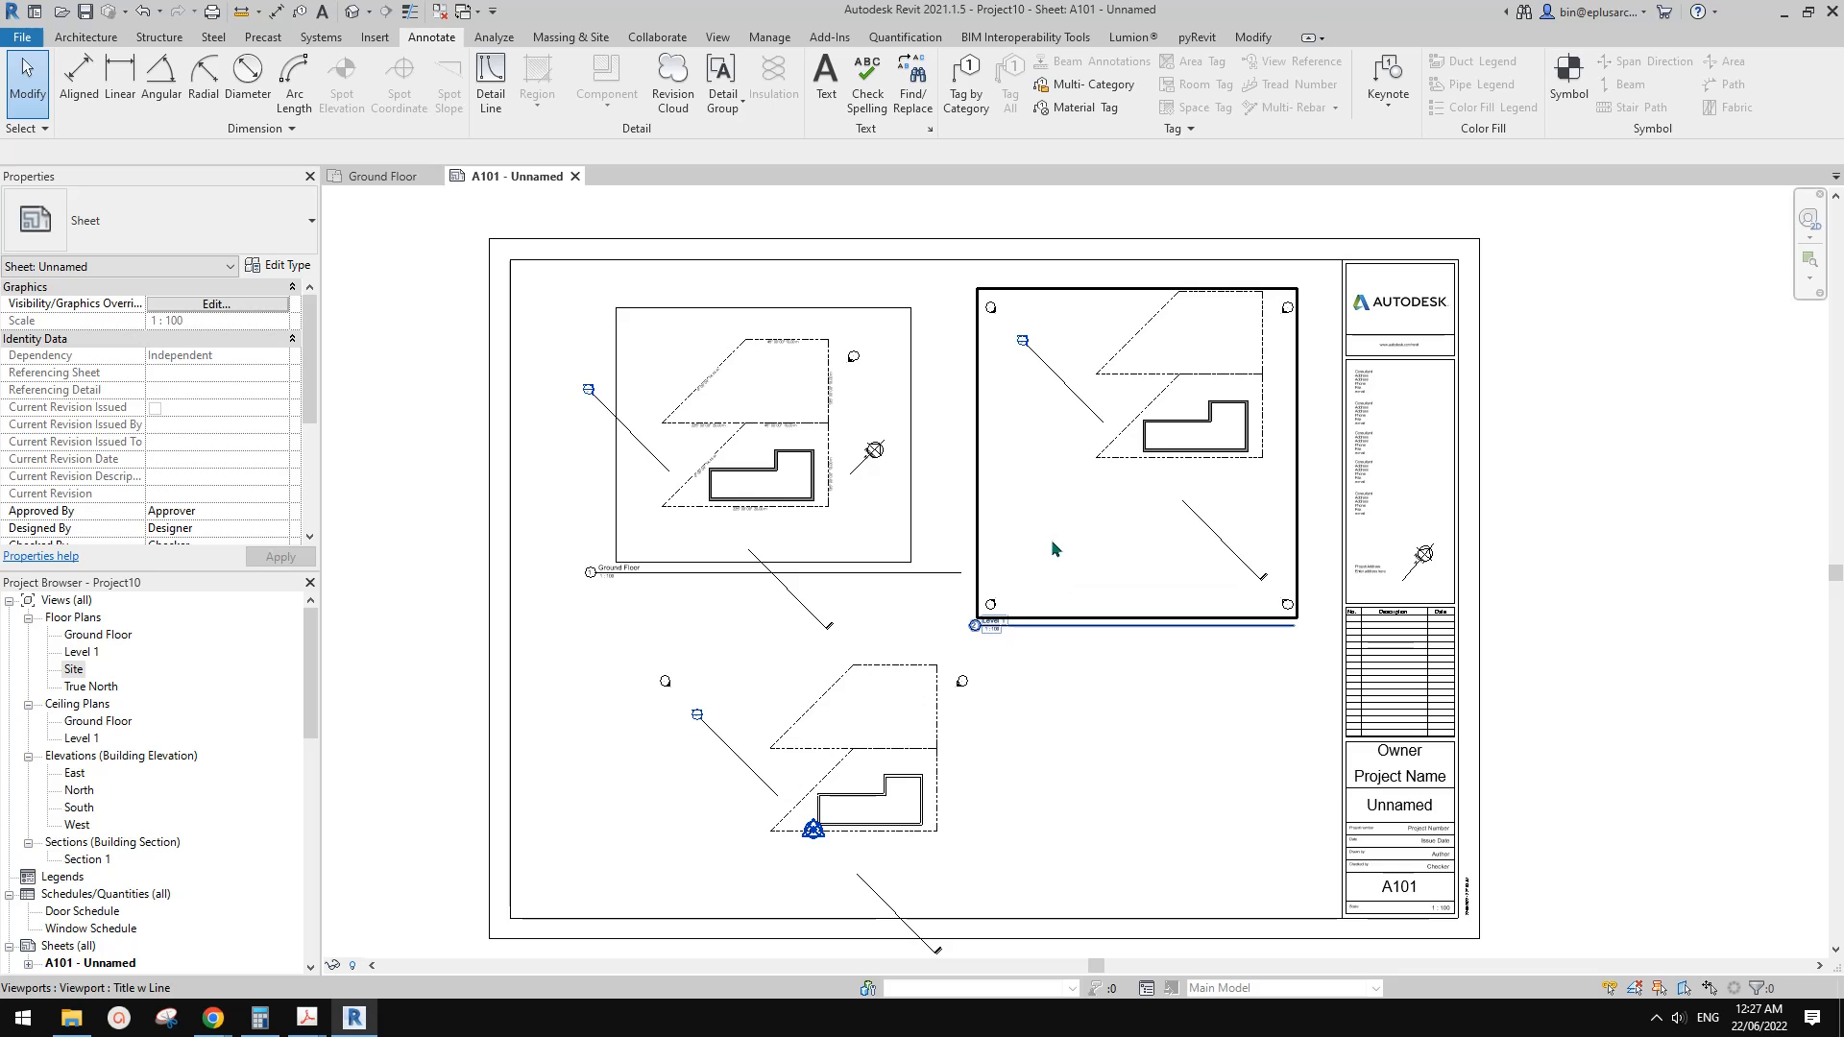
scroll(1039, 526, up, 1)
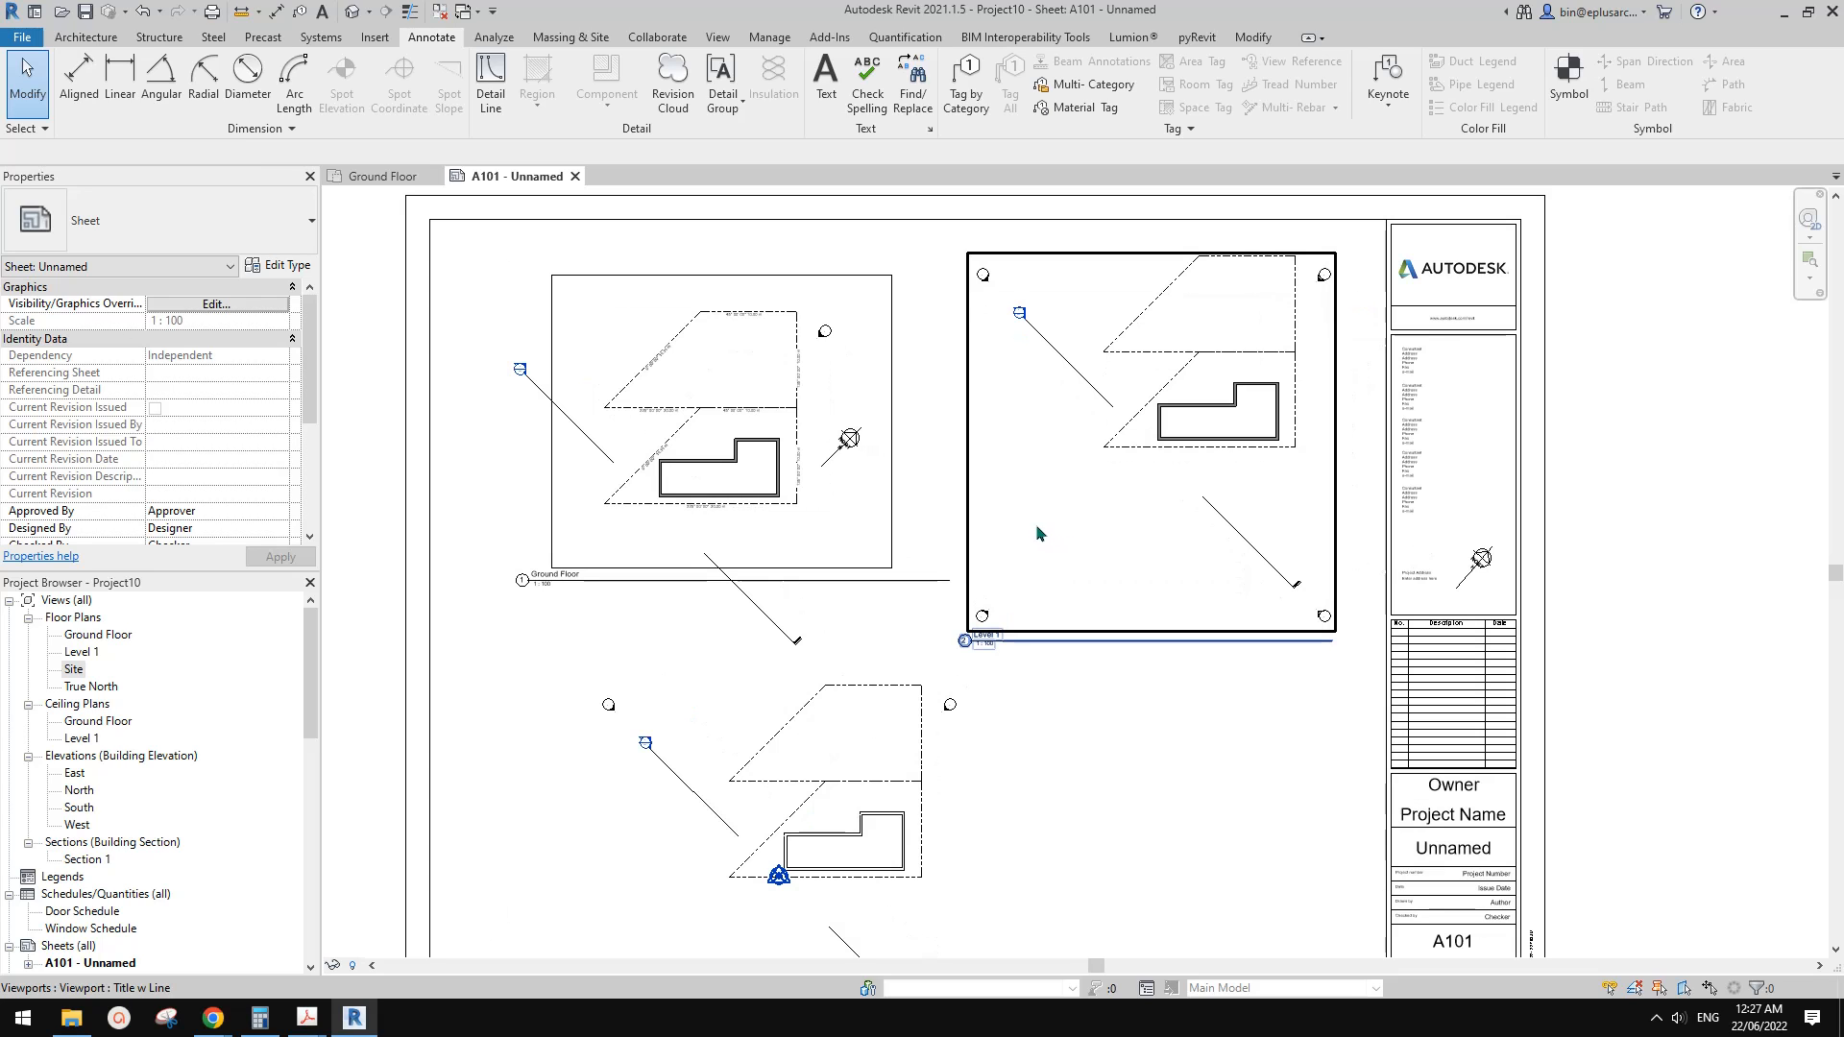
scroll(982, 528, down, 2)
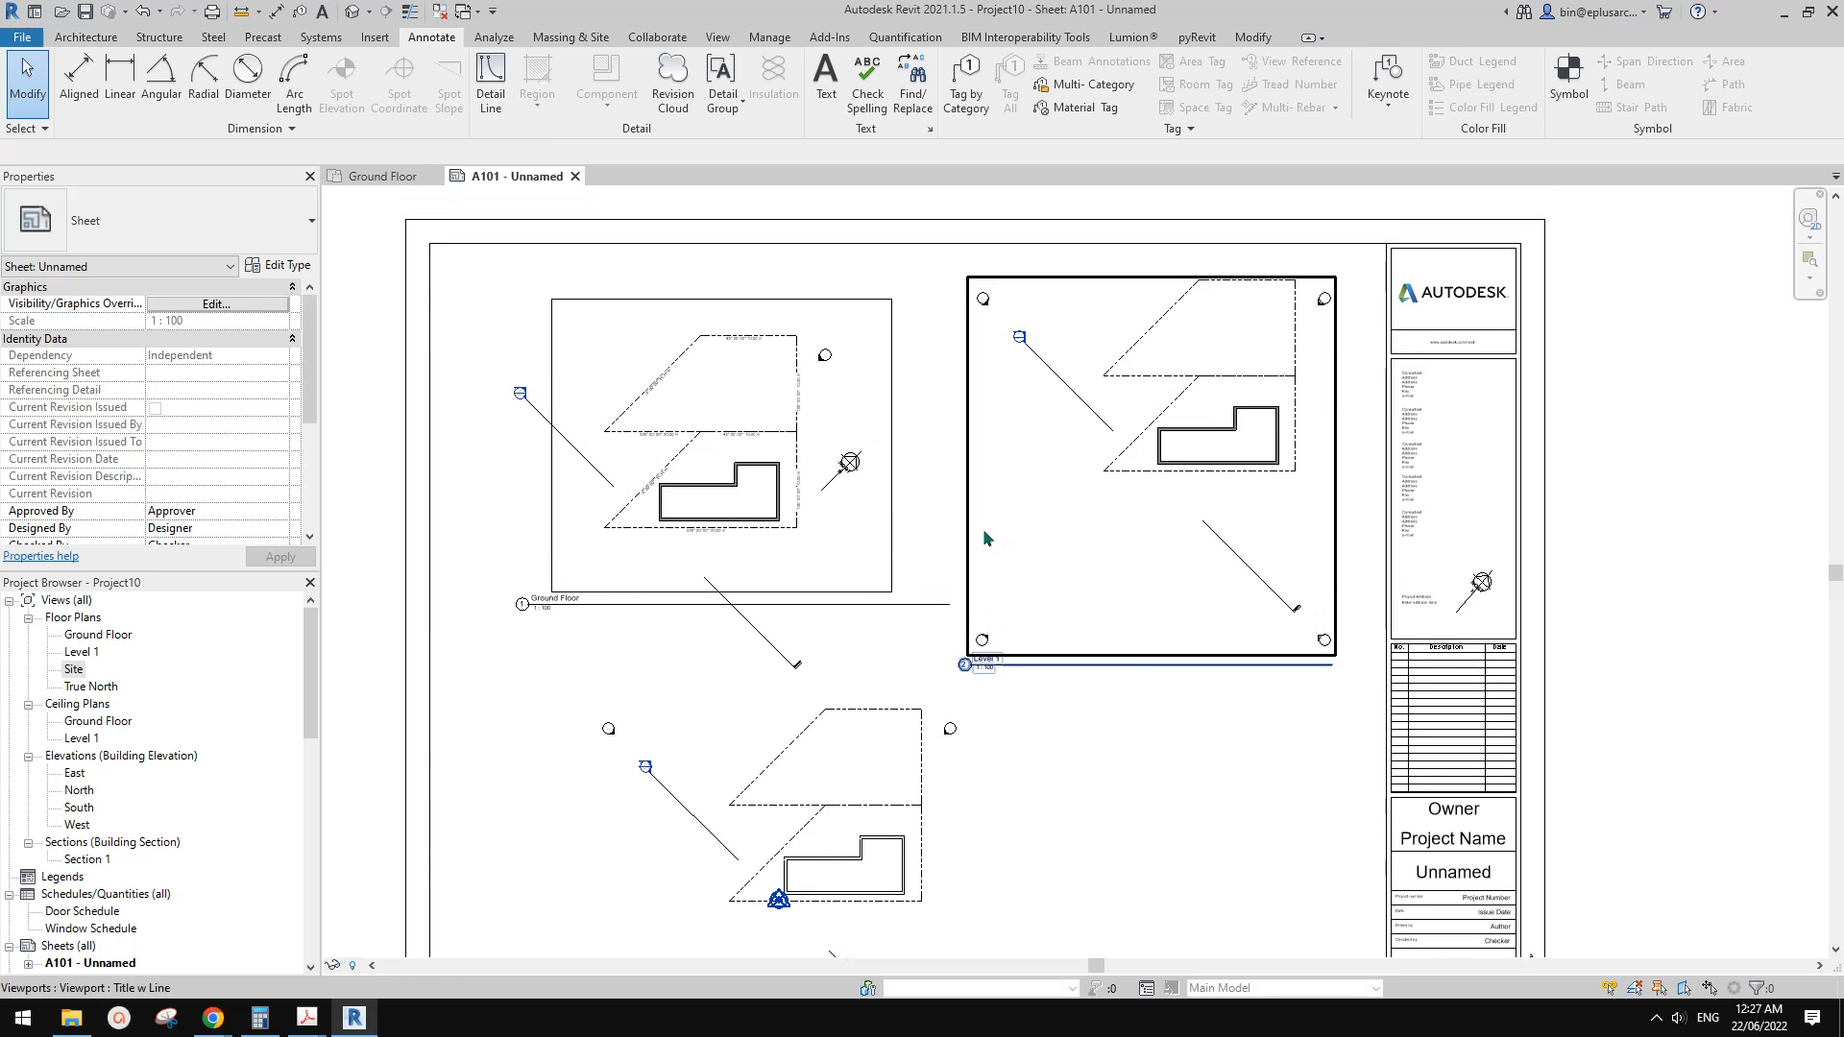
scroll(1018, 544, up, 3)
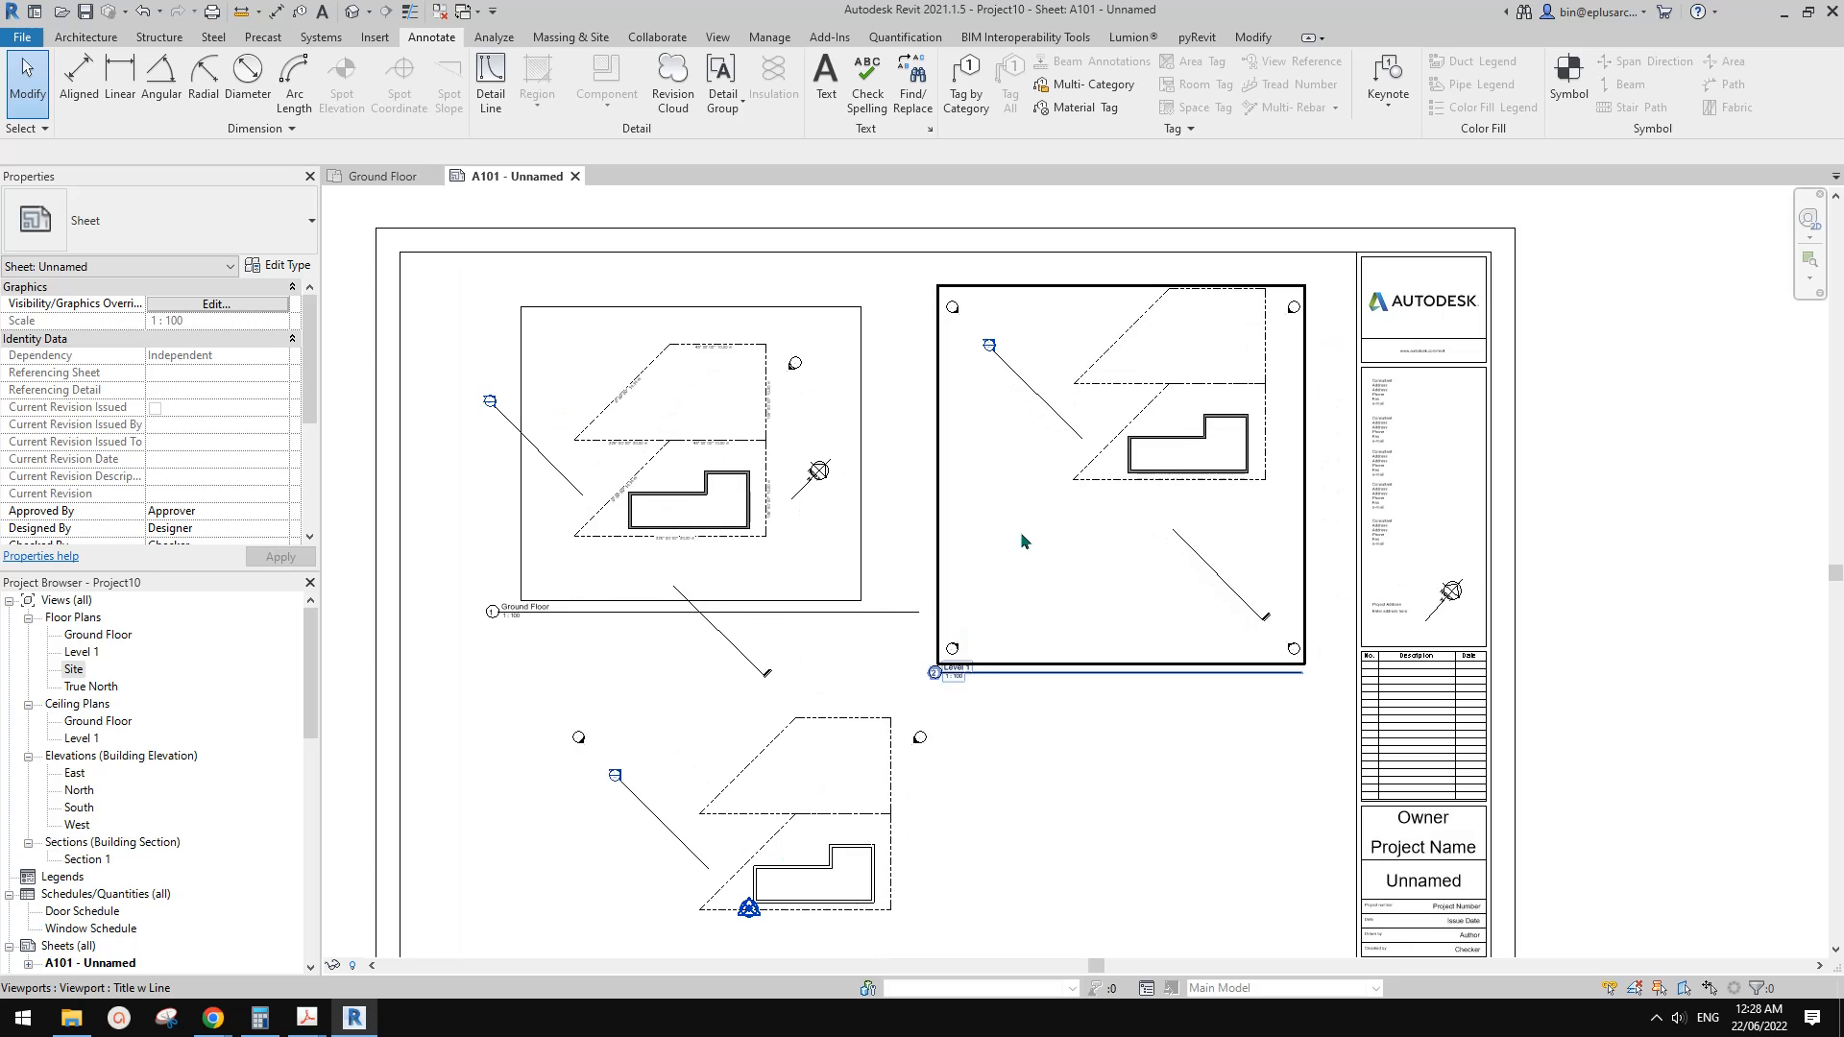
middle_drag(1005, 538, 1006, 549)
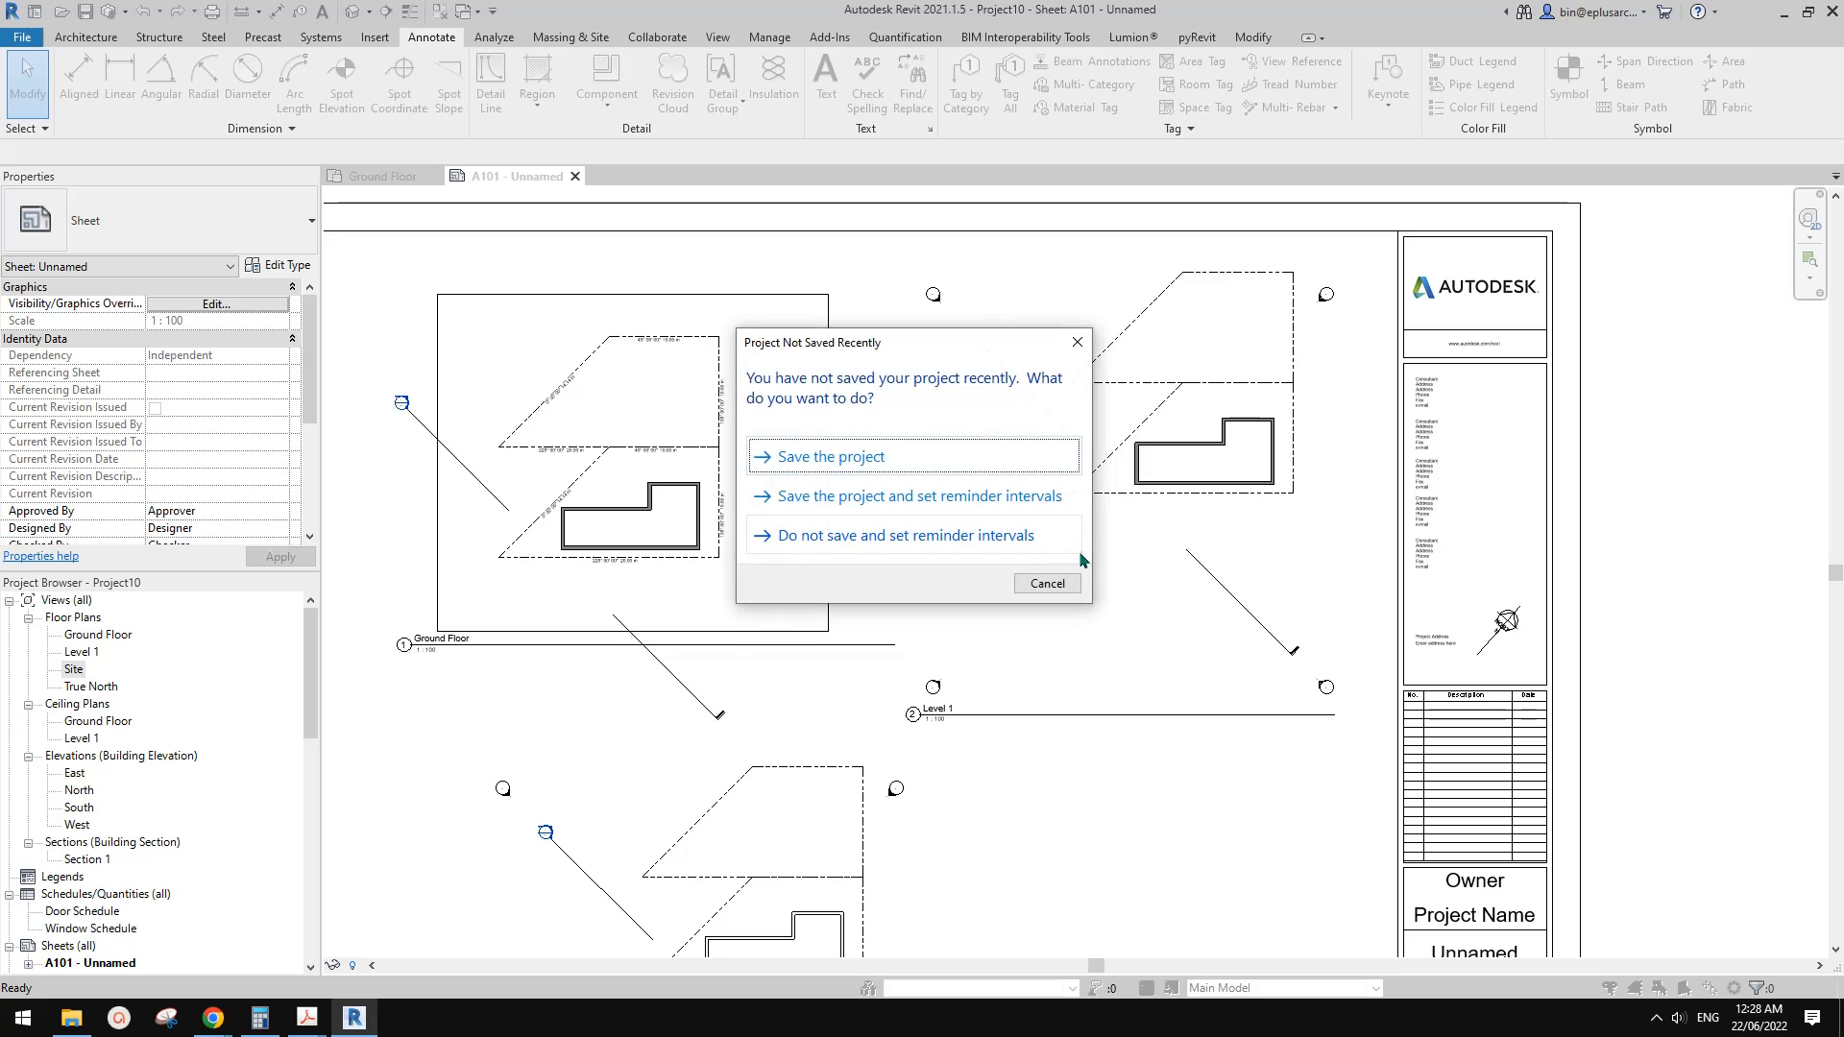
click(1066, 583)
mouse_move(1077, 545)
middle_down()
mouse_move(1061, 550)
mouse_move(1077, 556)
middle_up()
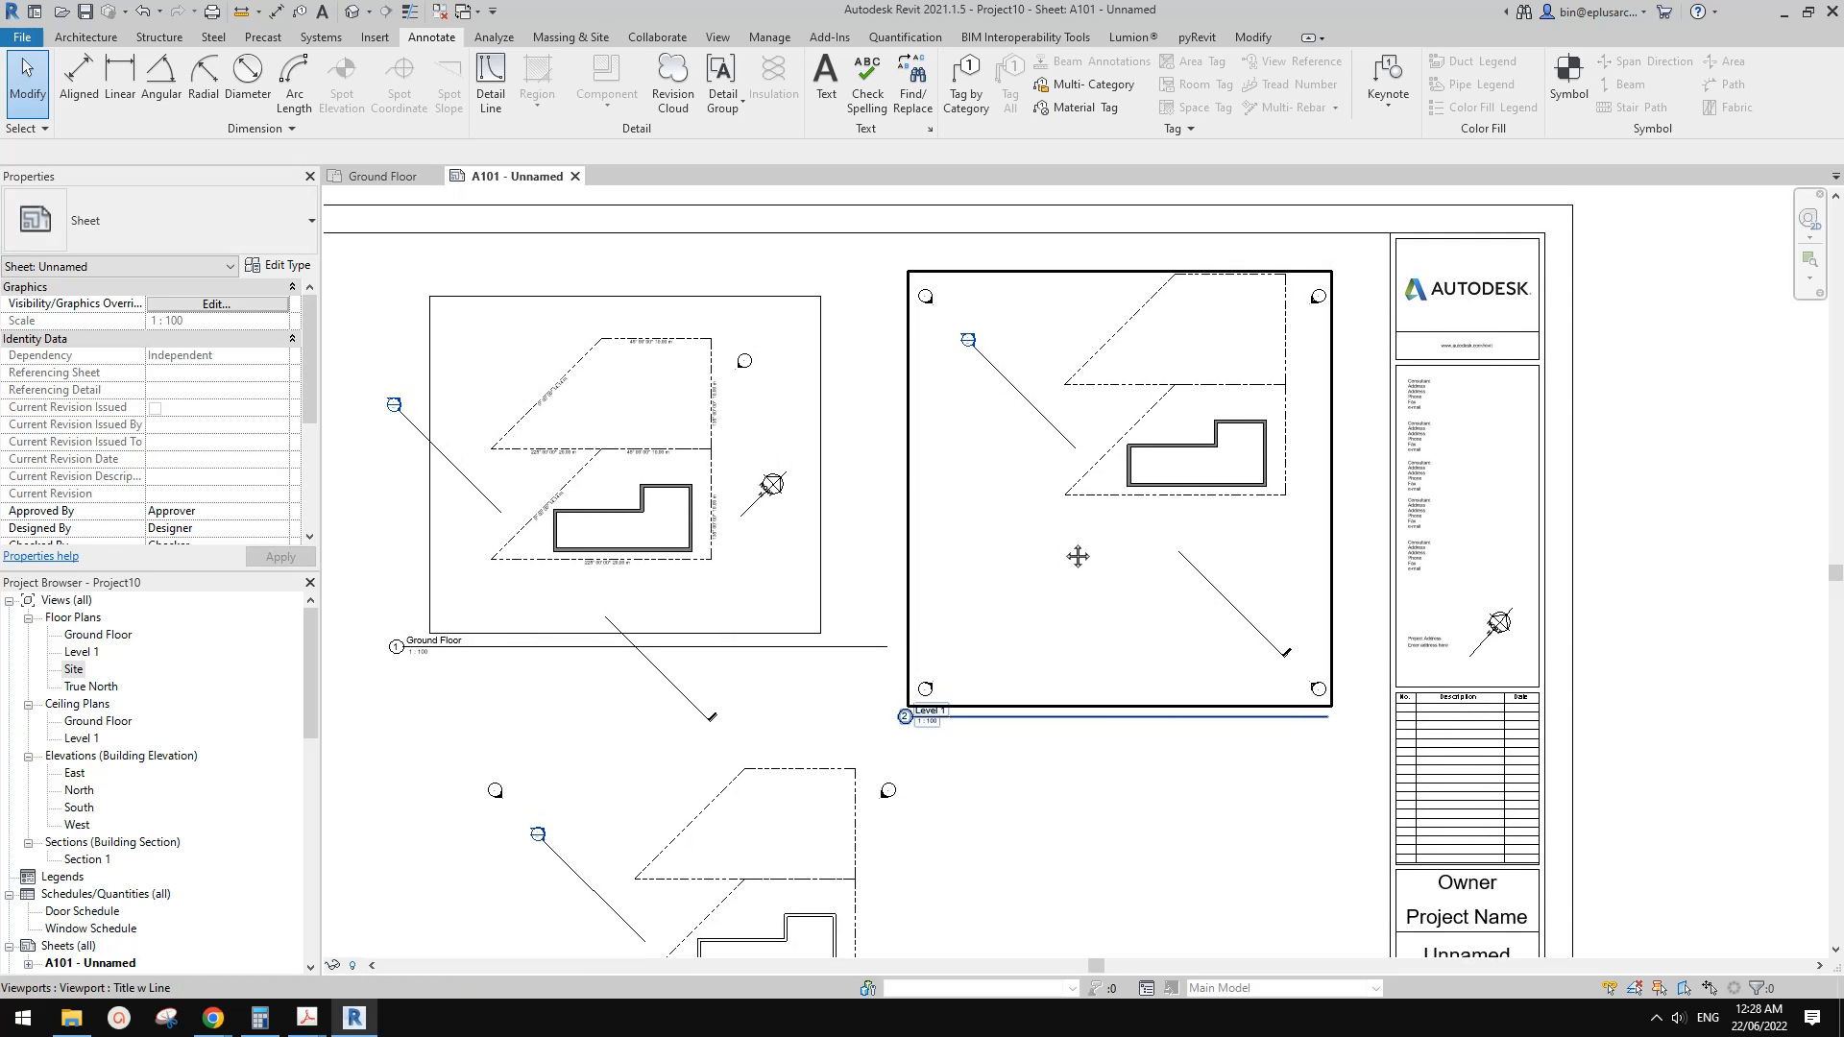
scroll(1070, 532, down, 2)
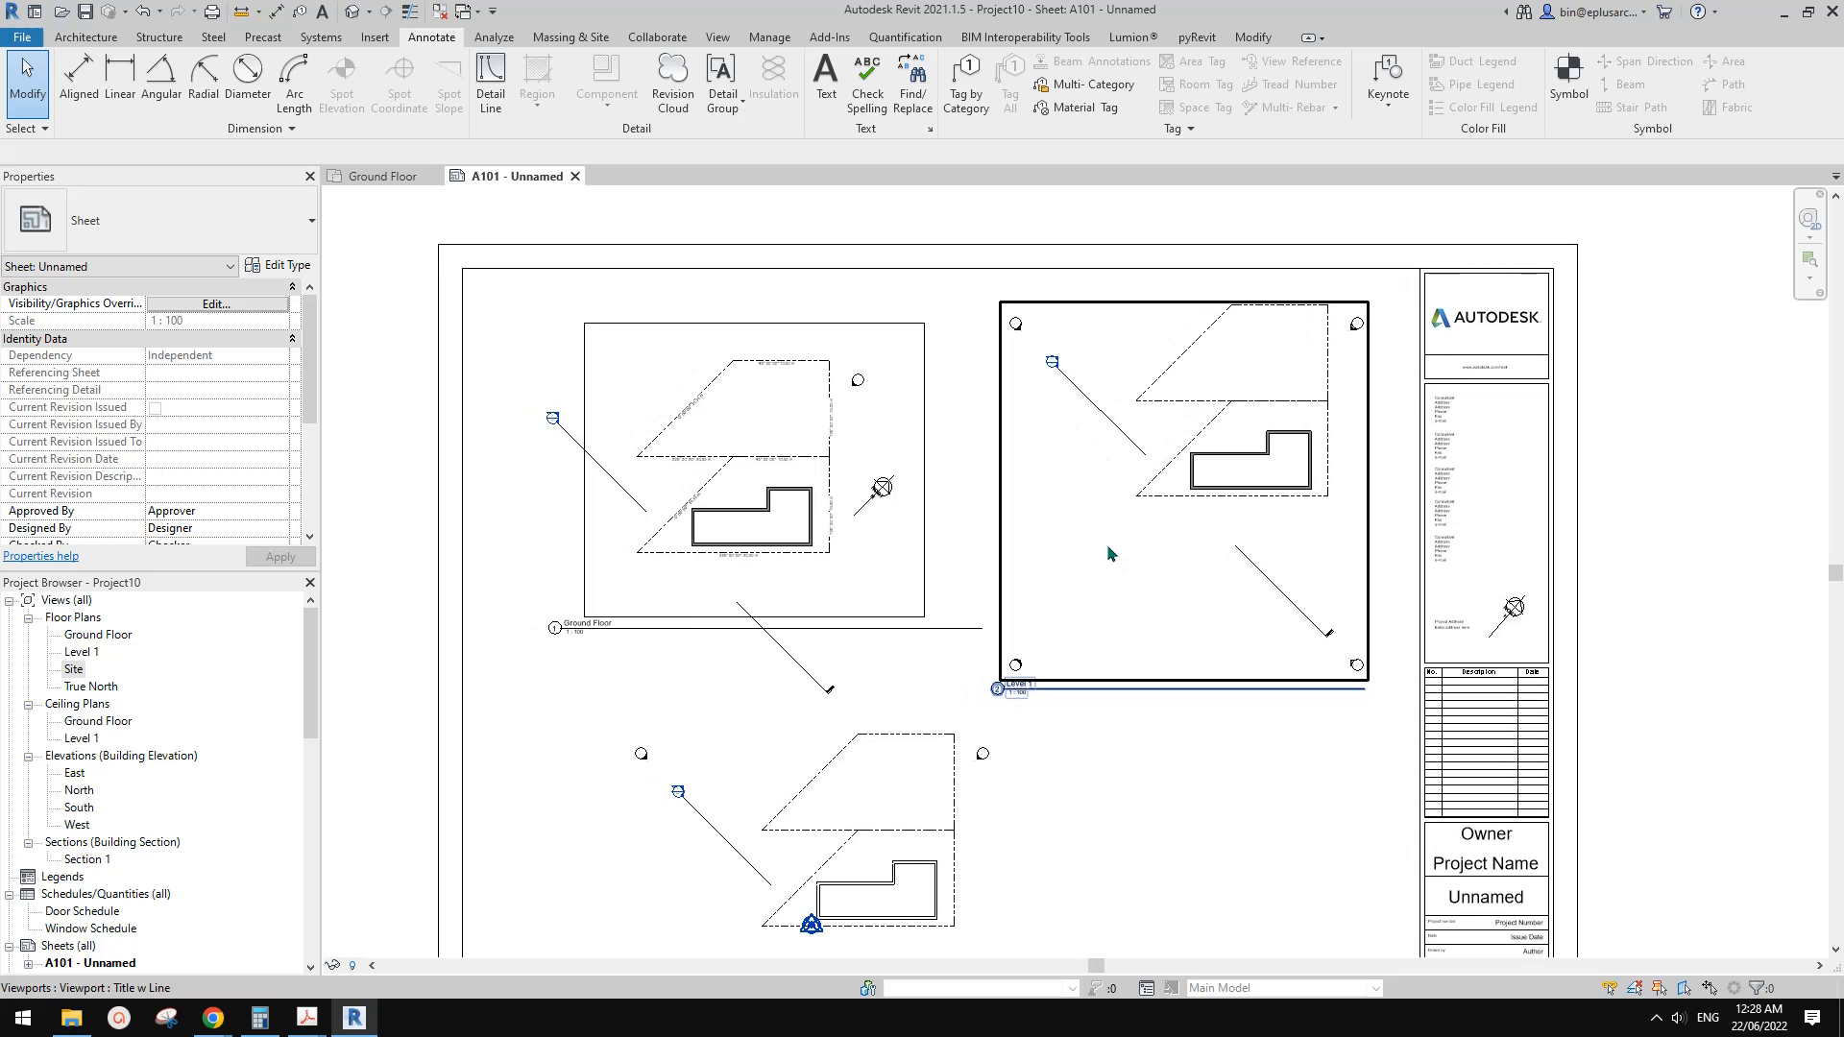
scroll(1110, 550, up, 2)
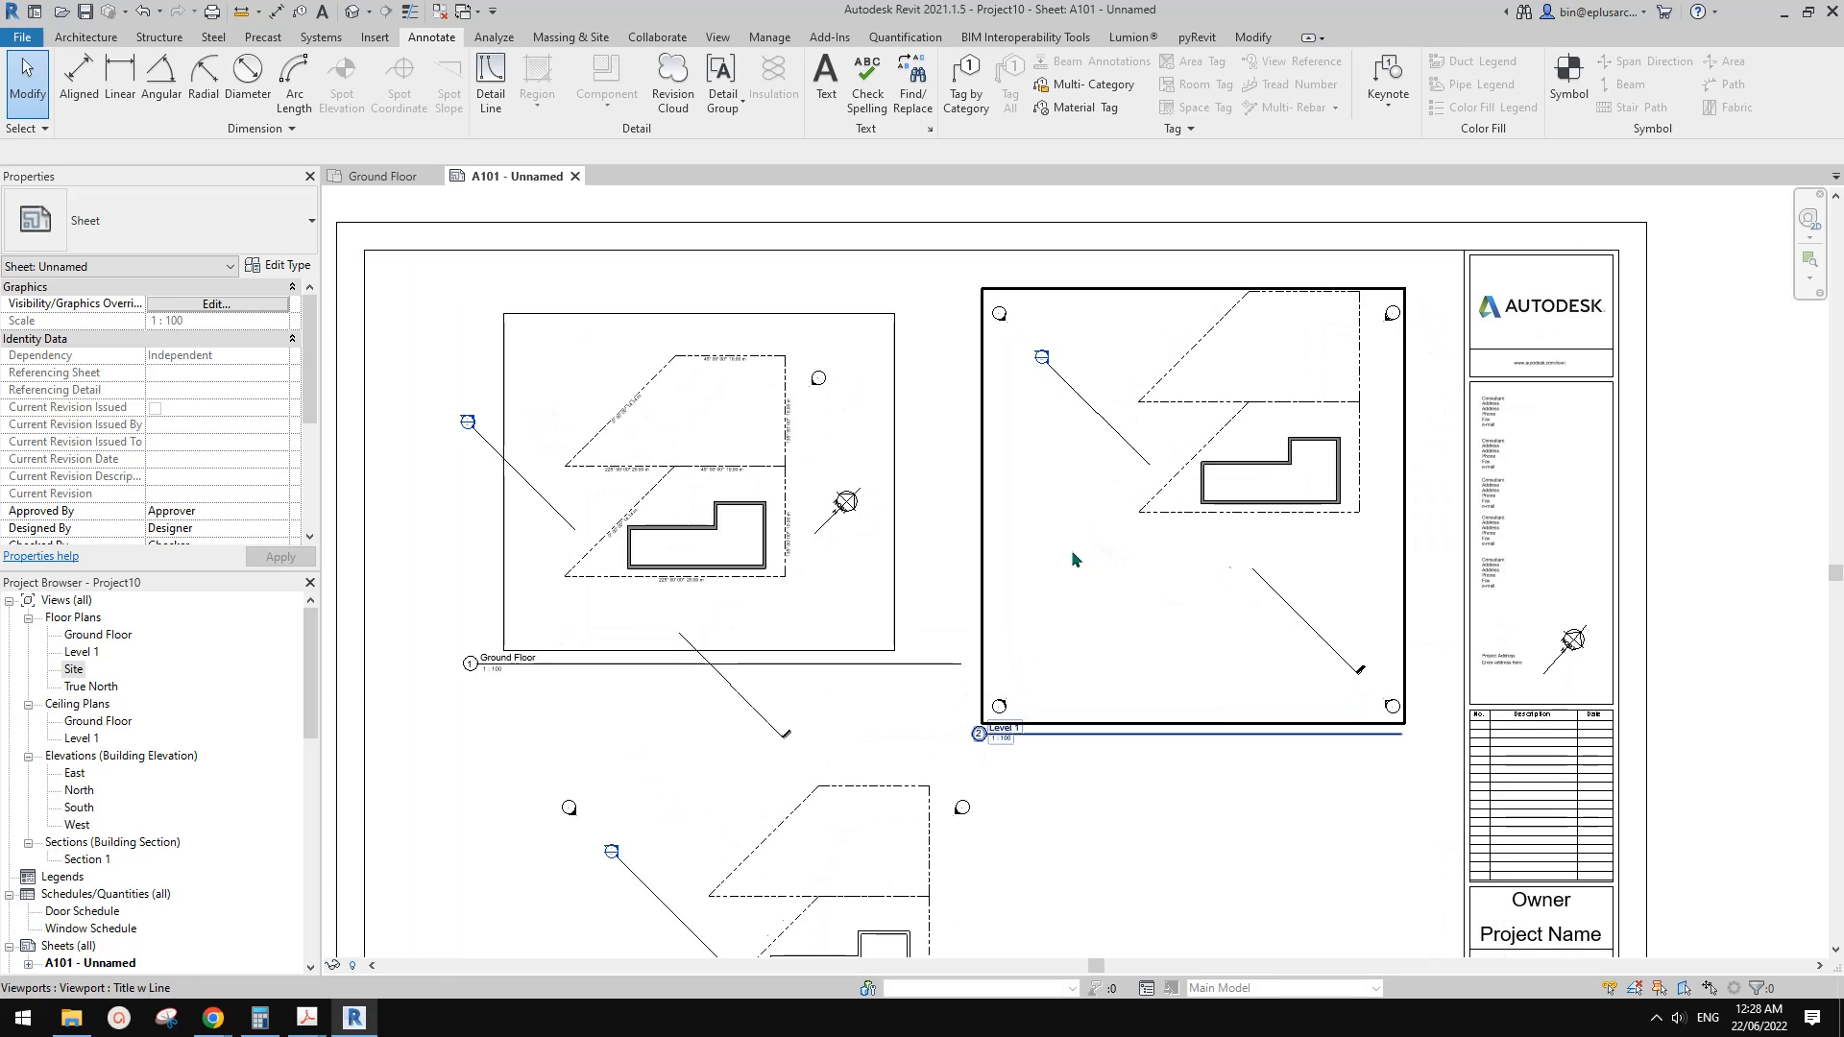
middle_drag(1062, 572, 1102, 523)
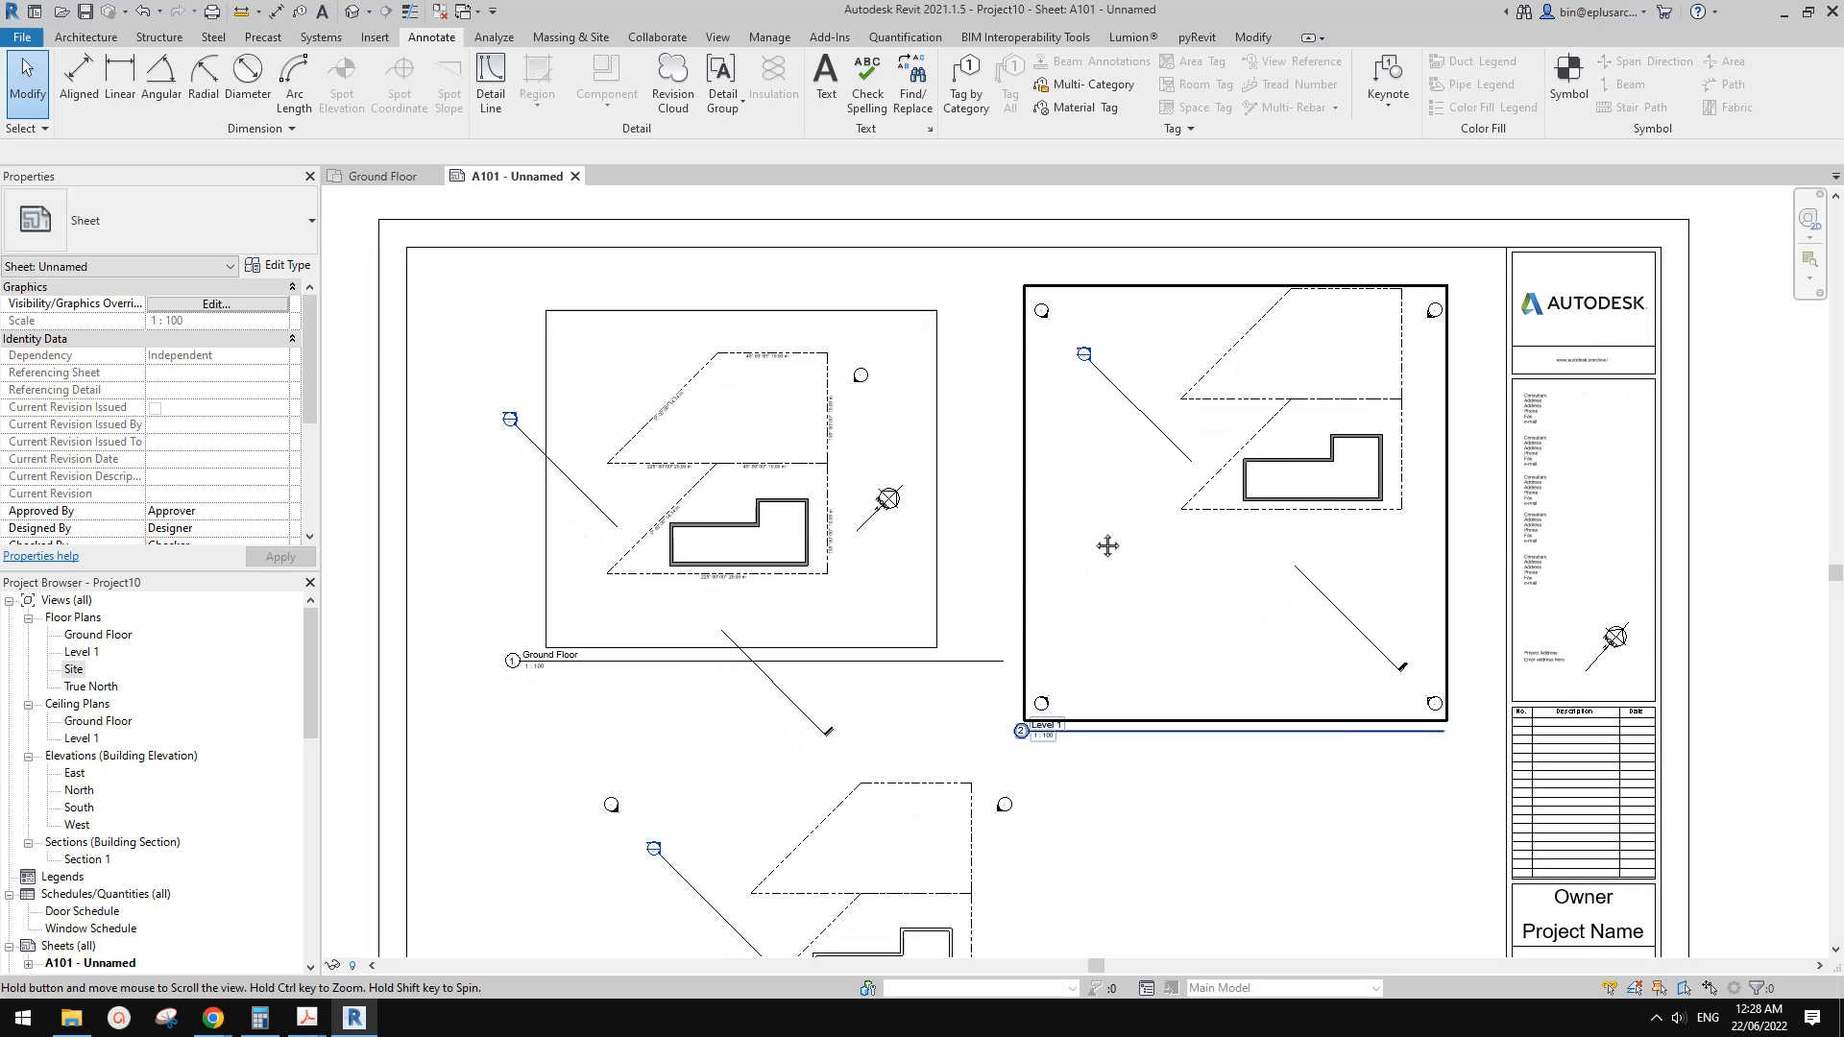
scroll(1220, 807, up, 1)
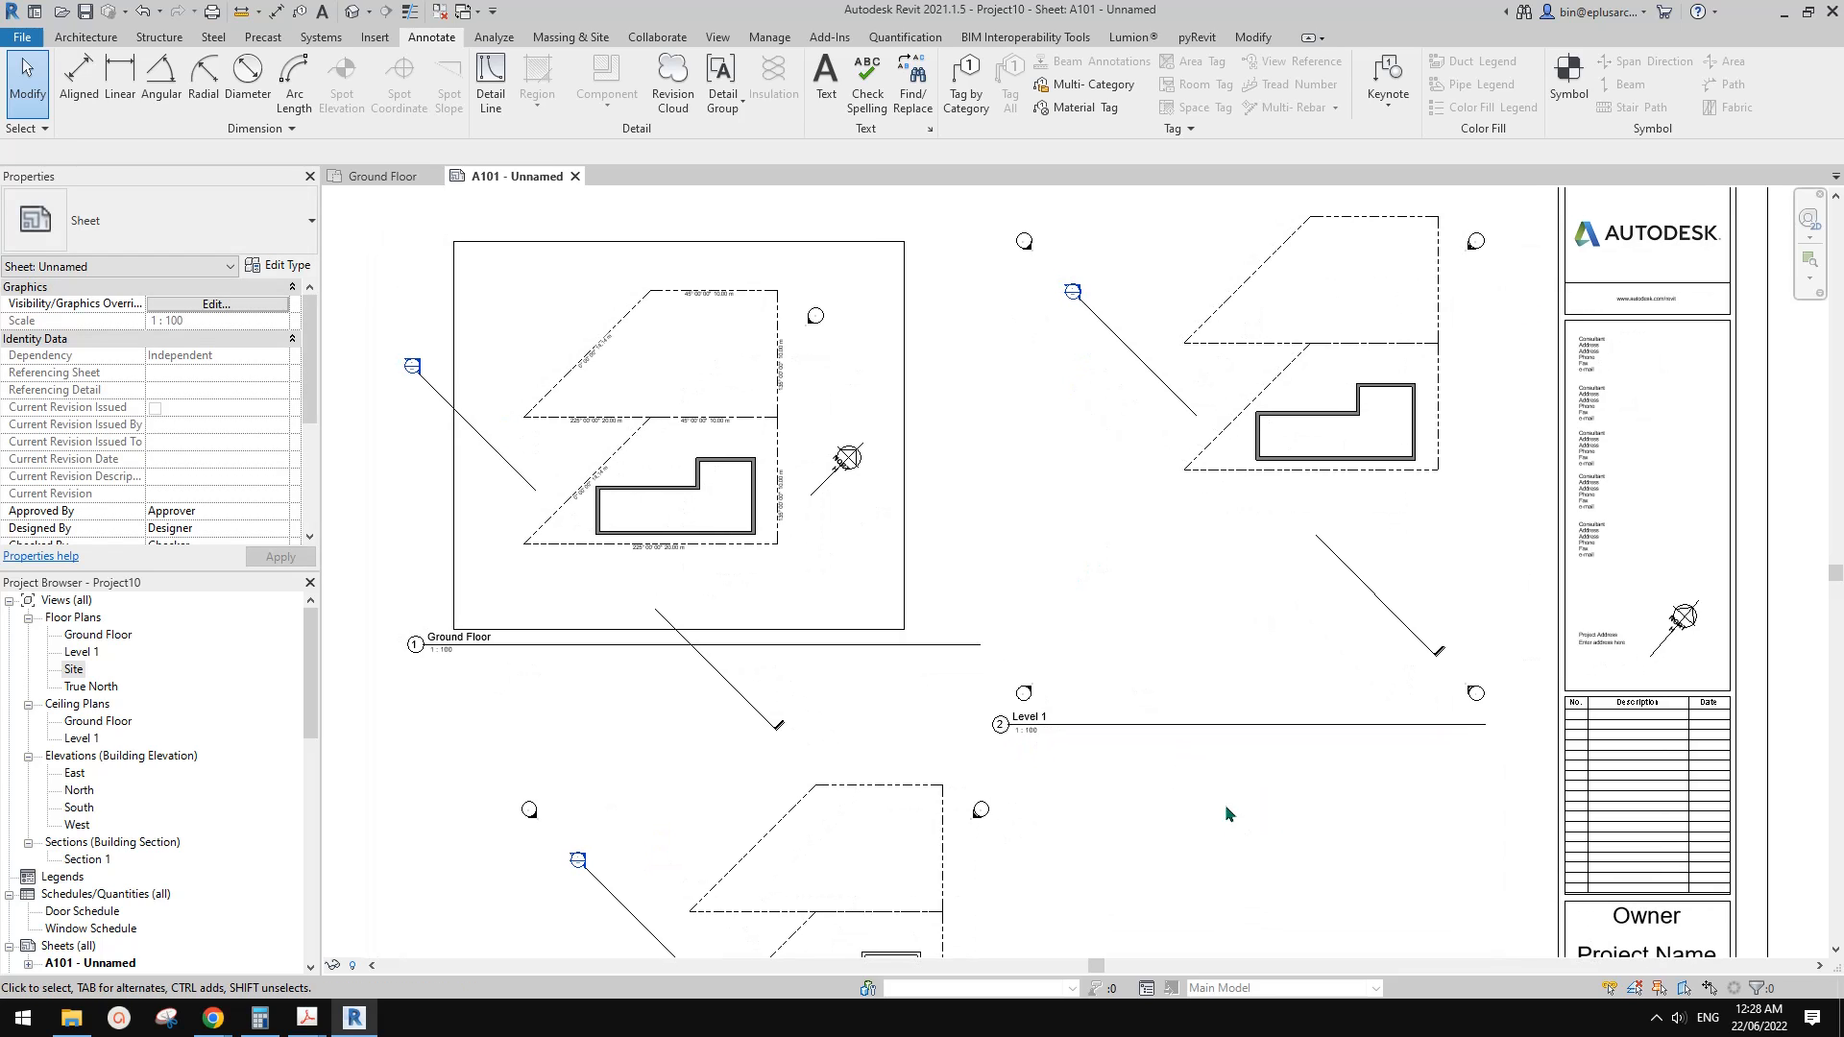